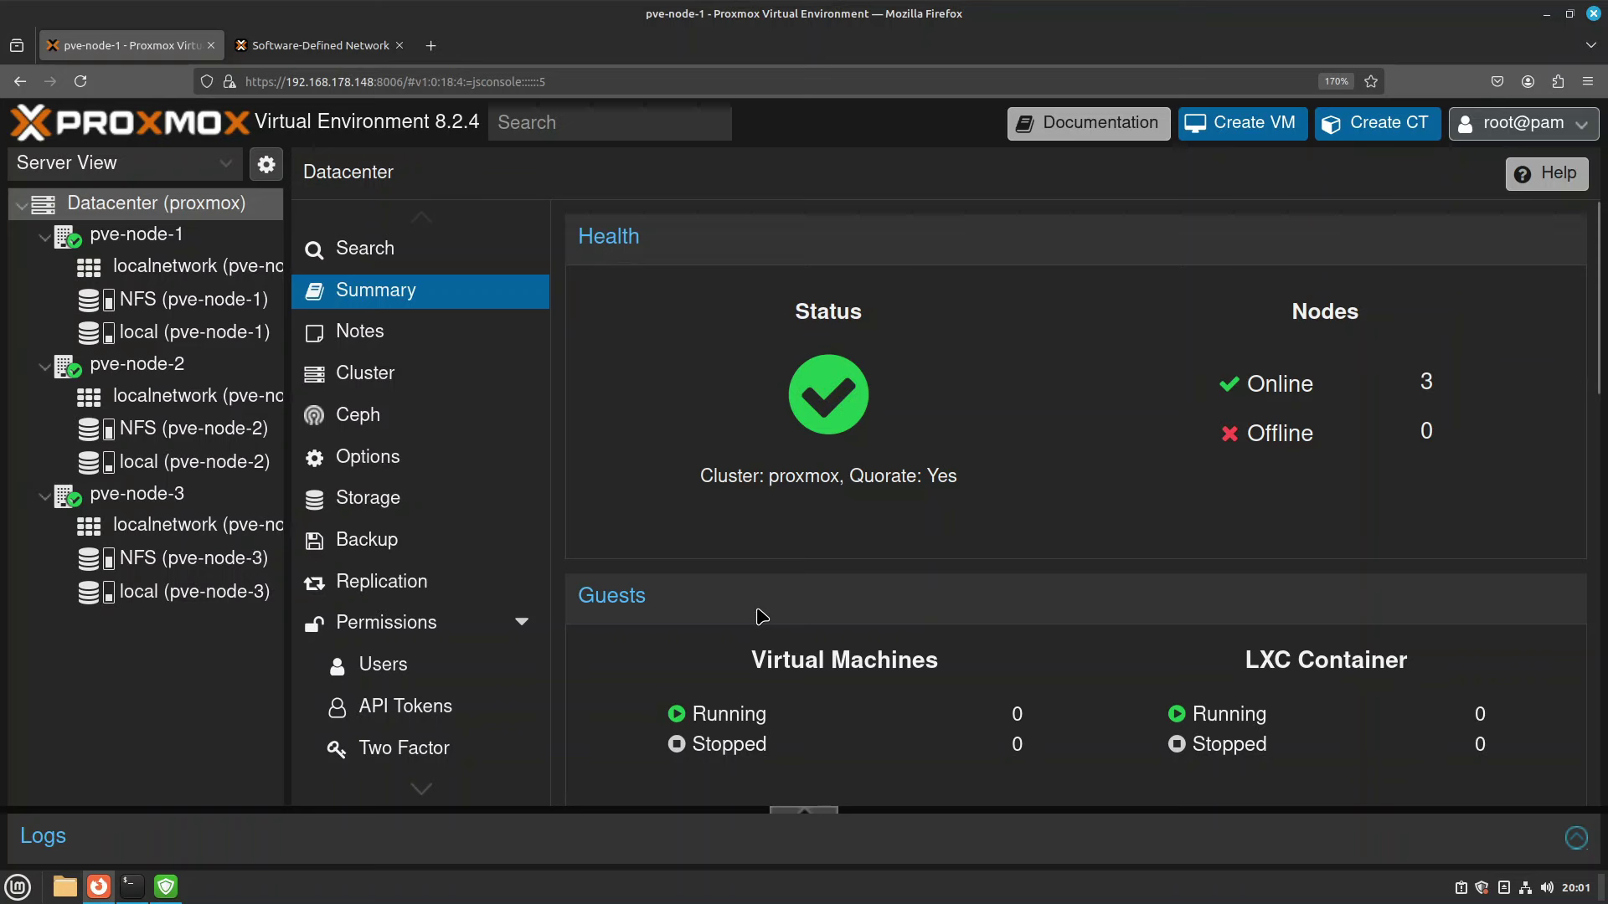
Read the SDN docs introduction, highlighting the page title, SDN Core text and upgrade instructions.
left_click(339, 54)
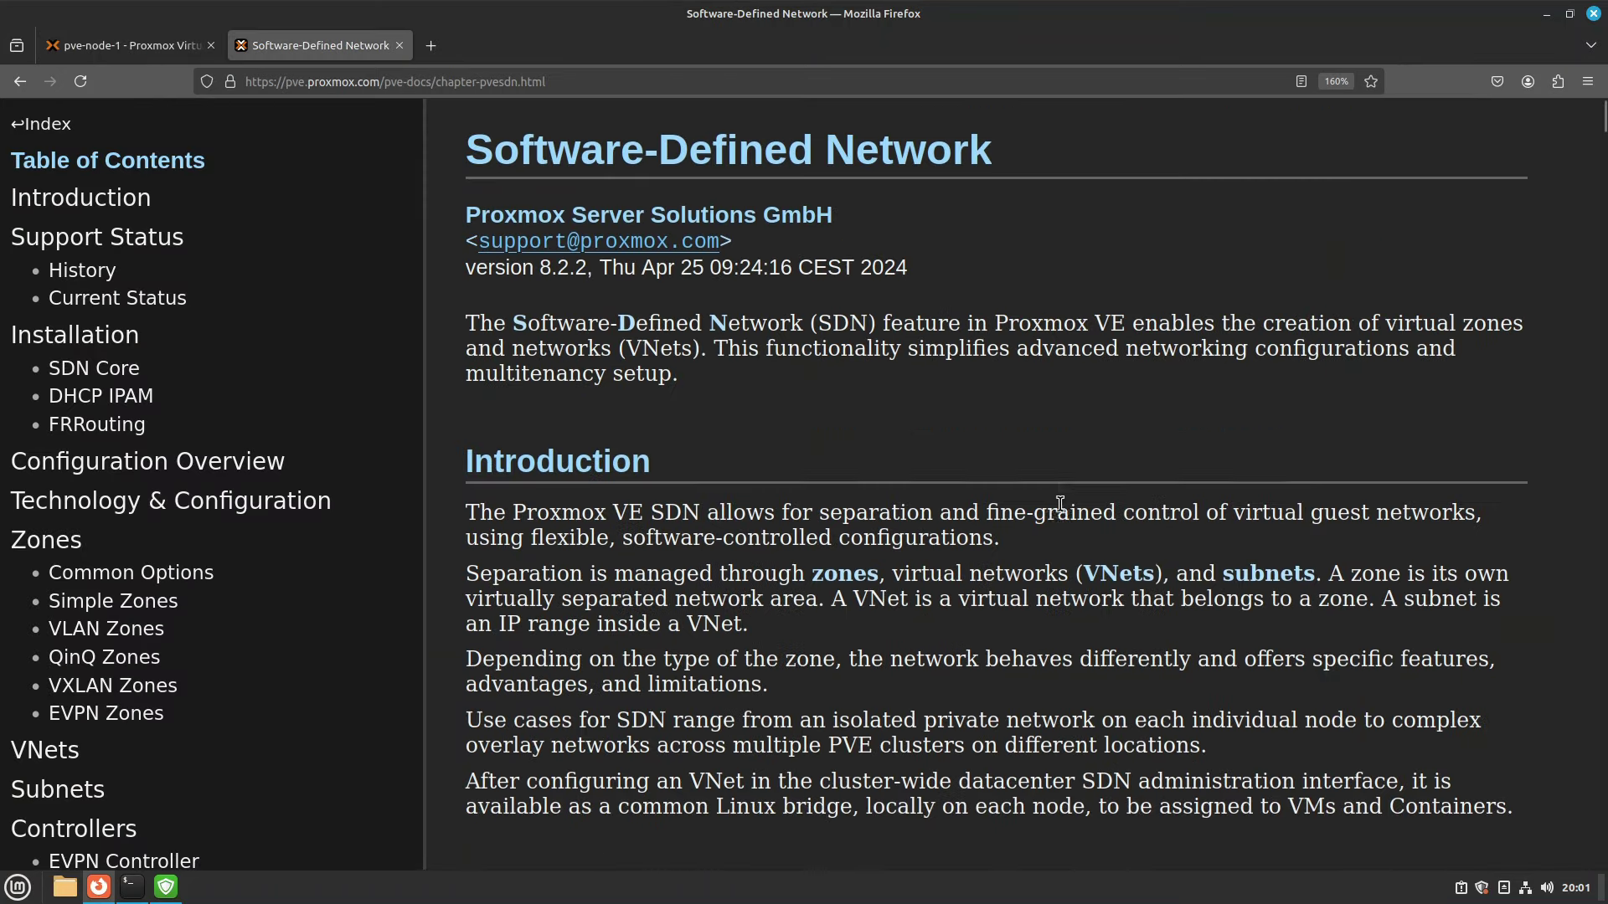
scroll(1059, 503, "up", 1)
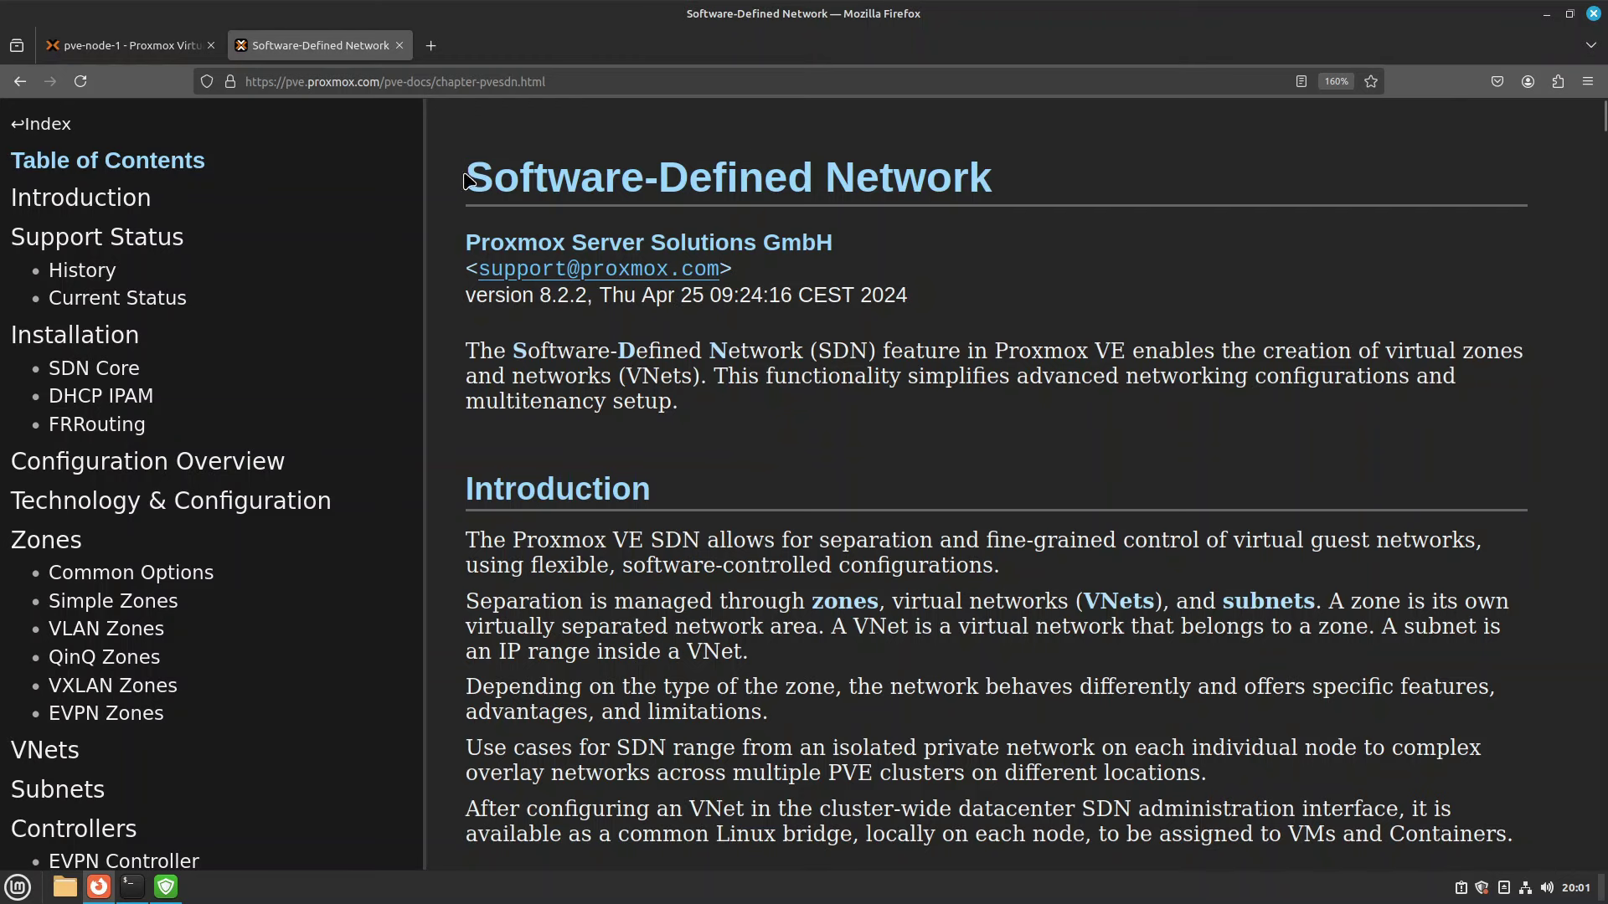
left_click_drag(467, 176, 1008, 174)
left_click(1008, 173)
scroll(853, 425, "down", 8)
scroll(853, 425, "down", 3)
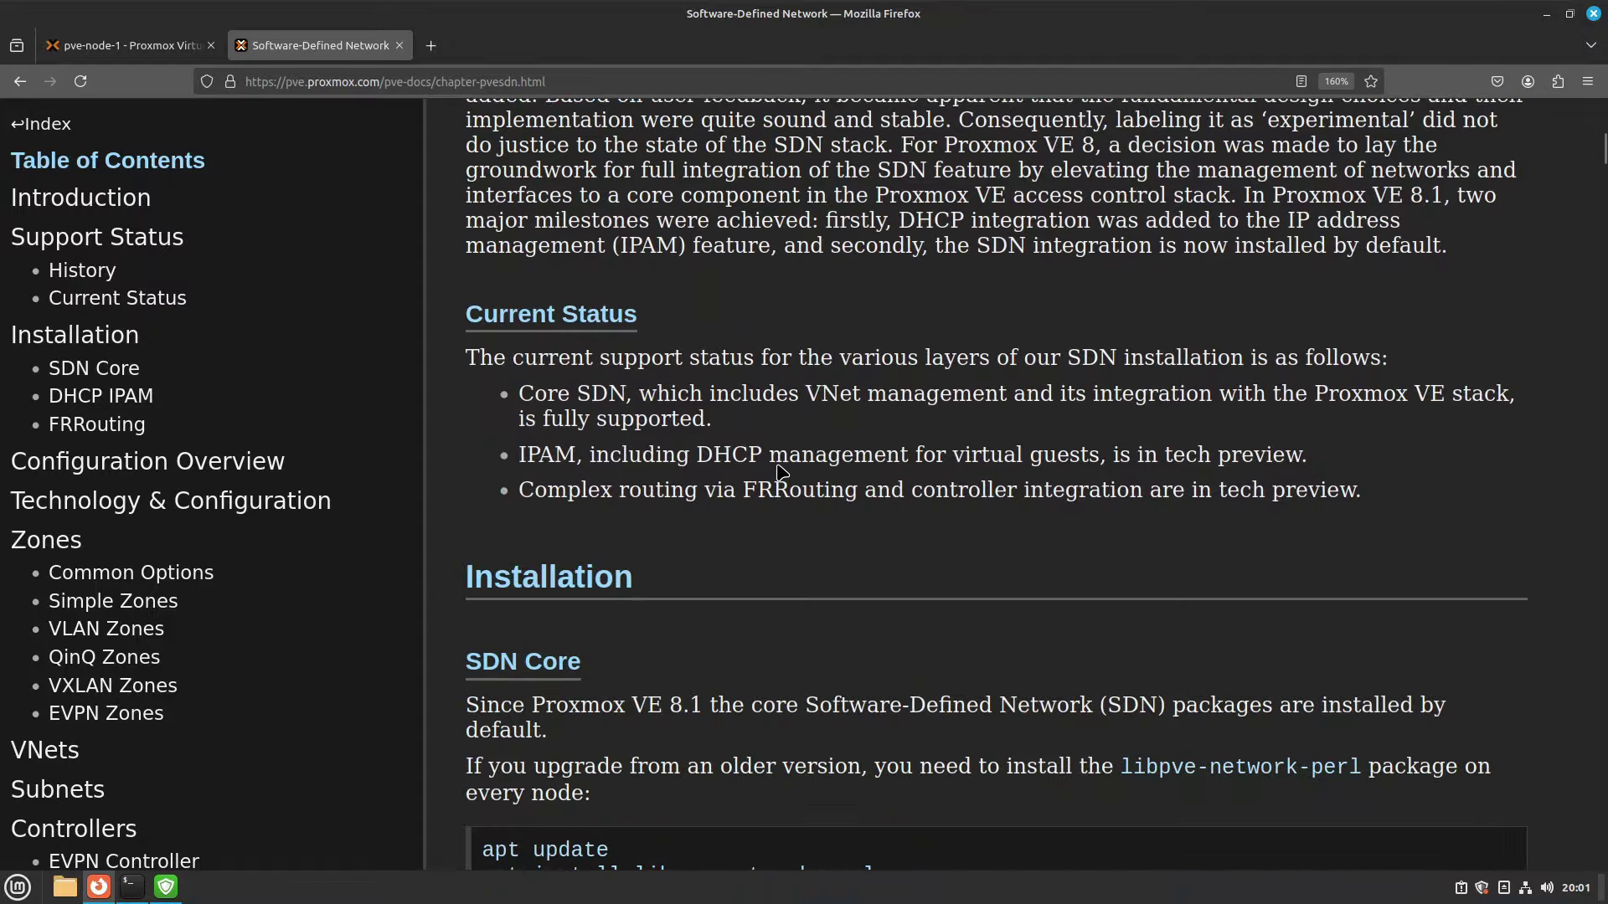
scroll(779, 474, "down", 3)
left_click_drag(665, 404, 753, 405)
left_click(582, 475)
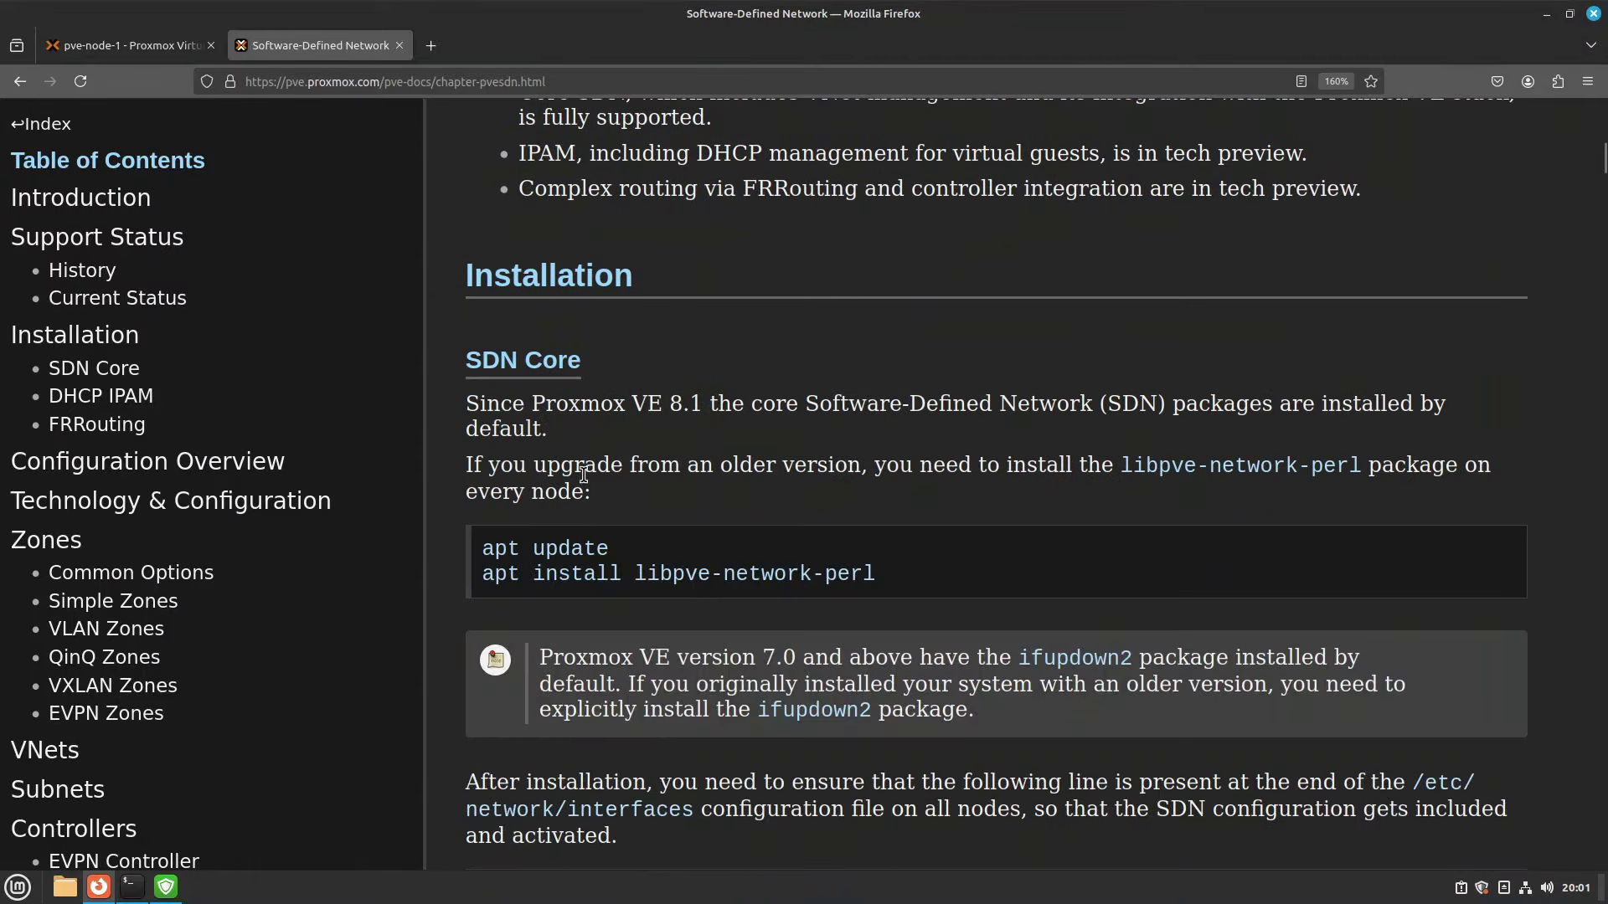
left_click_drag(484, 466, 1248, 462)
left_click(1374, 494)
Read on to the Installation section, noting the zones, VNets and subnets terms.
left_click_drag(482, 501, 590, 494)
scroll(812, 485, "up", 5)
scroll(827, 476, "up", 8)
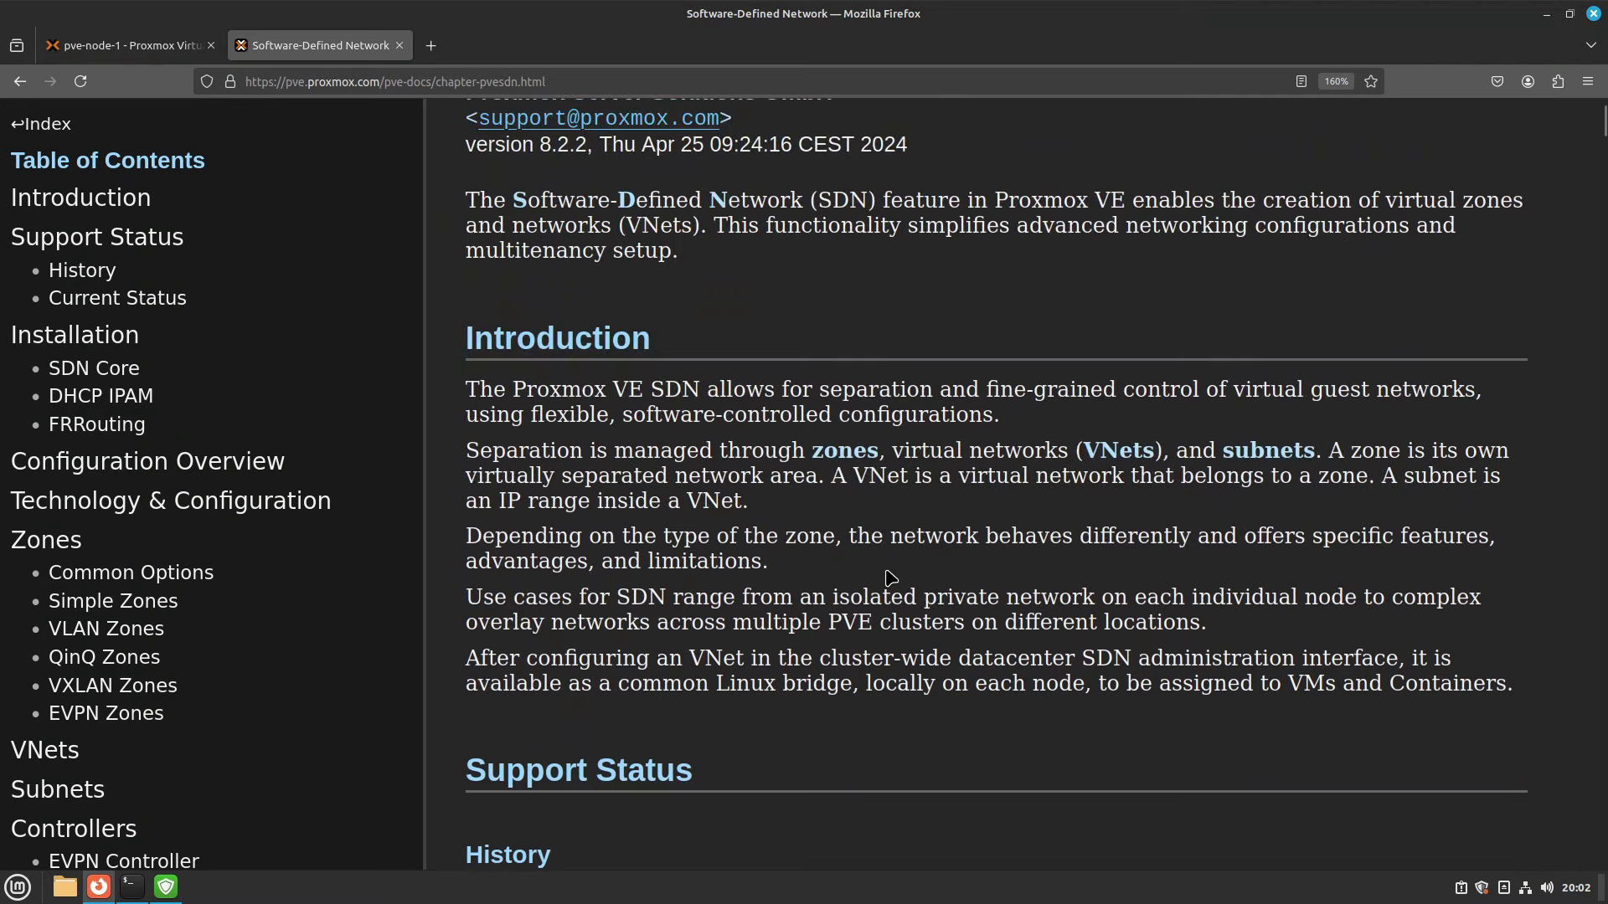
scroll(889, 577, "down", 4)
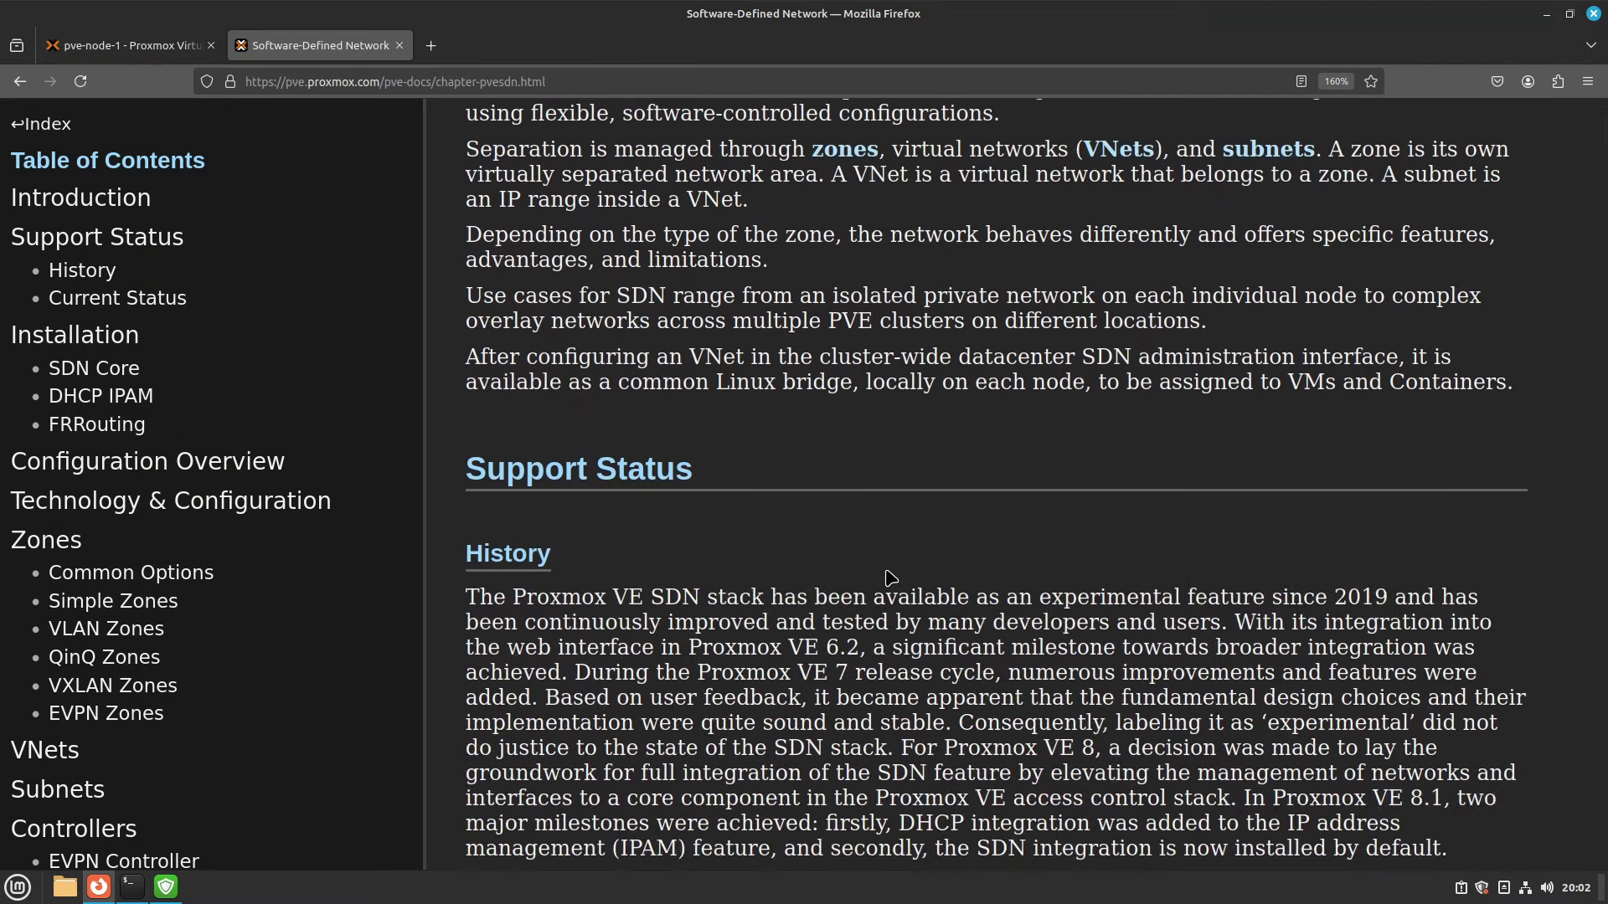
scroll(891, 577, "down", 7)
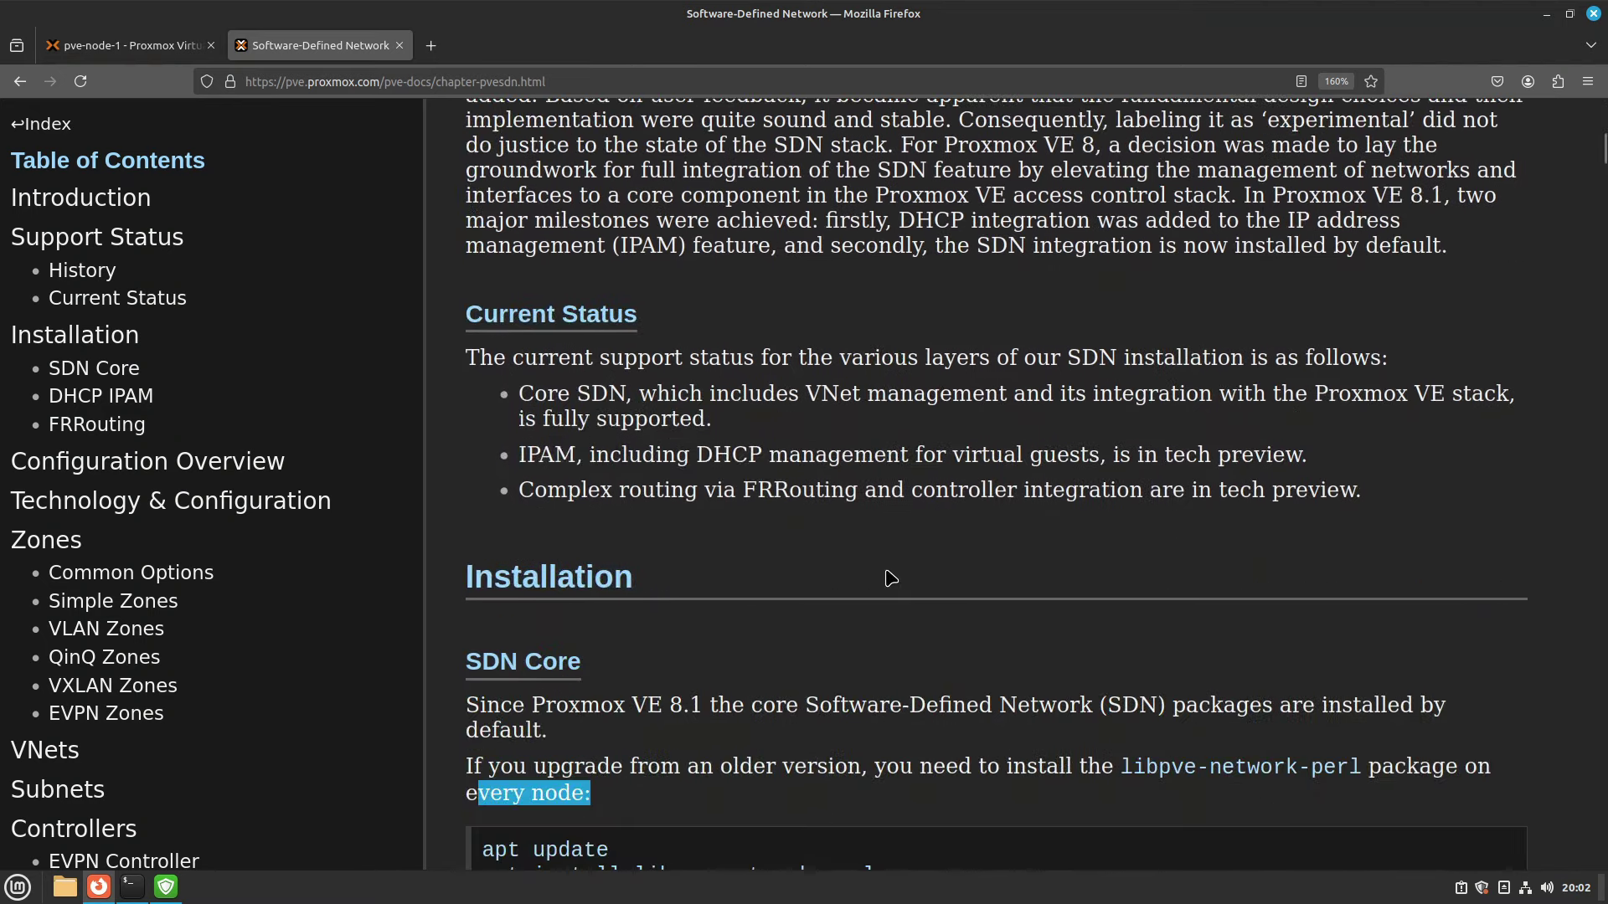
scroll(890, 578, "up", 10)
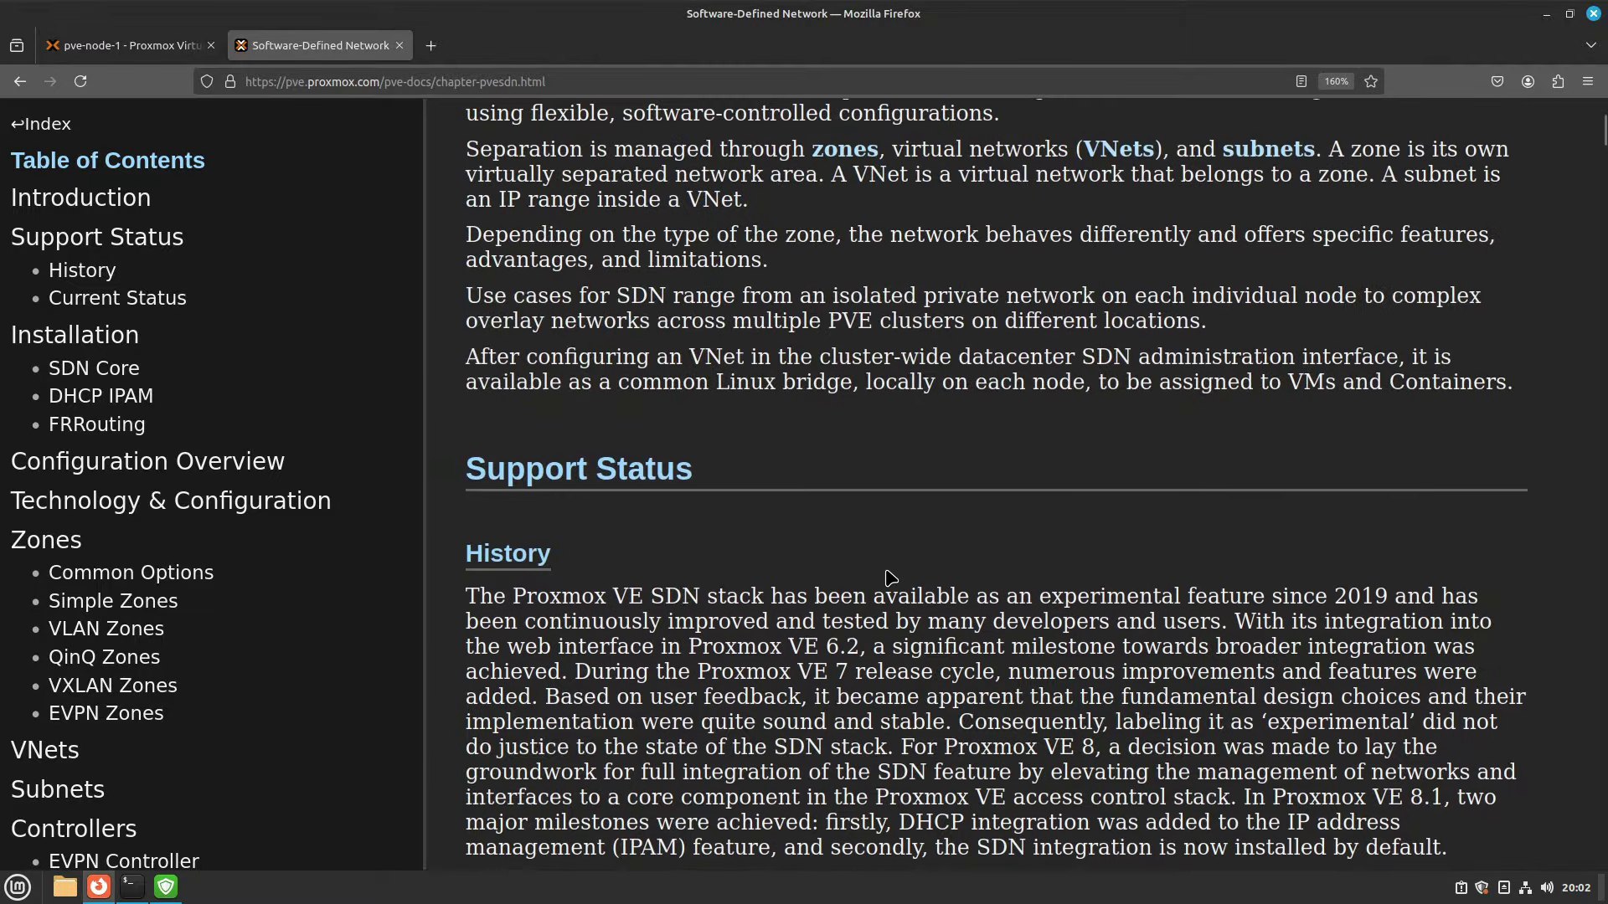
left_click_drag(809, 452, 1380, 469)
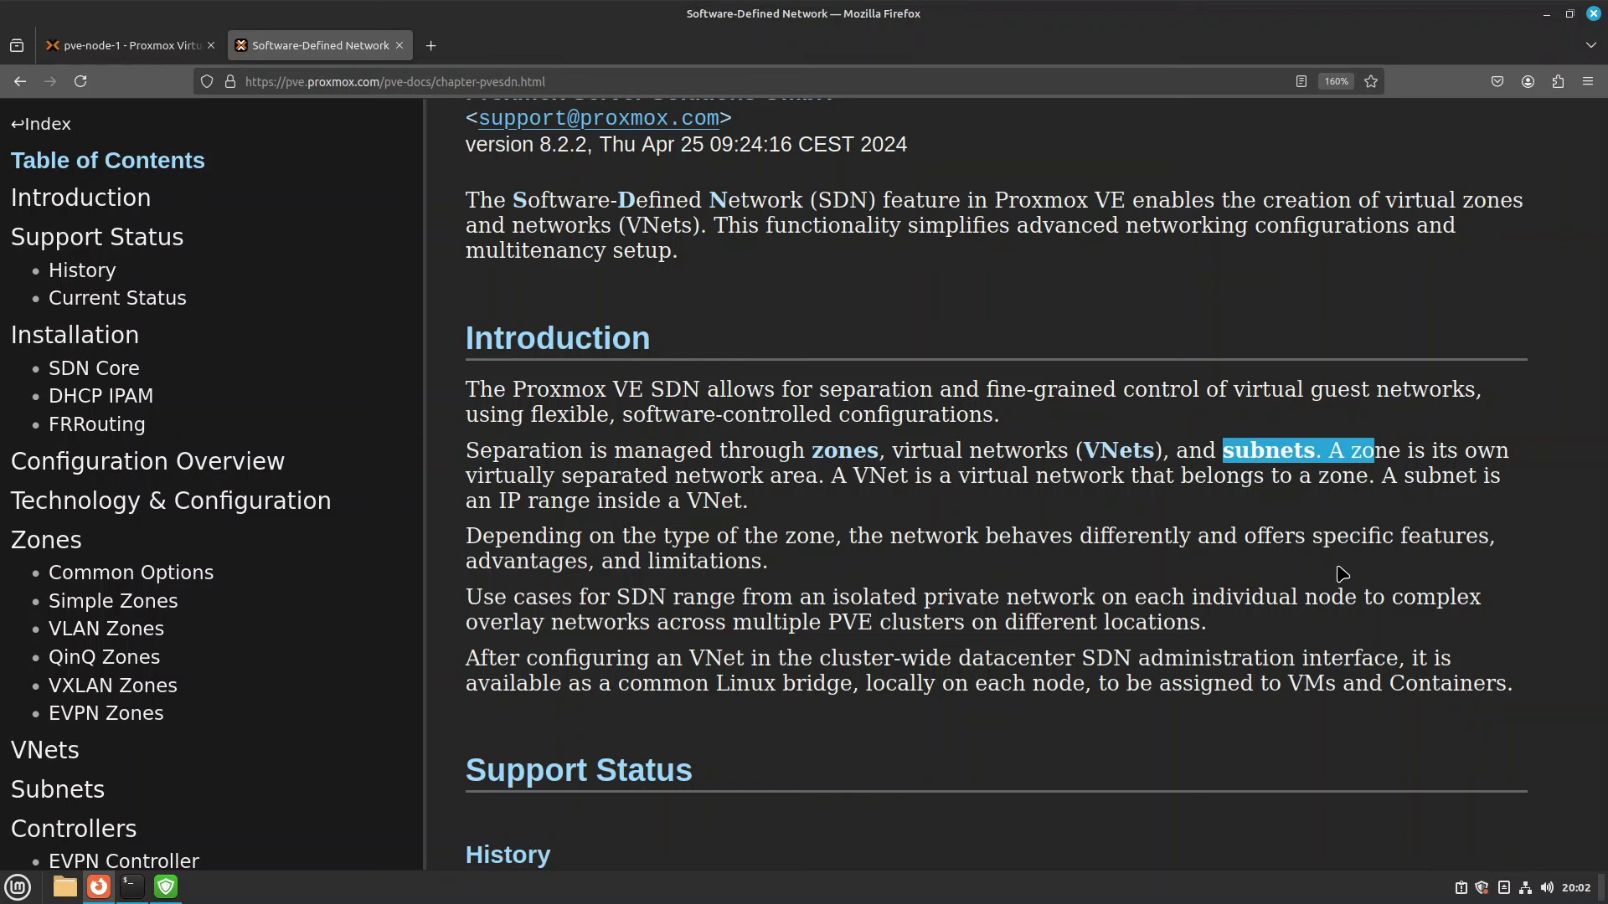
scroll(1209, 518, "down", 3)
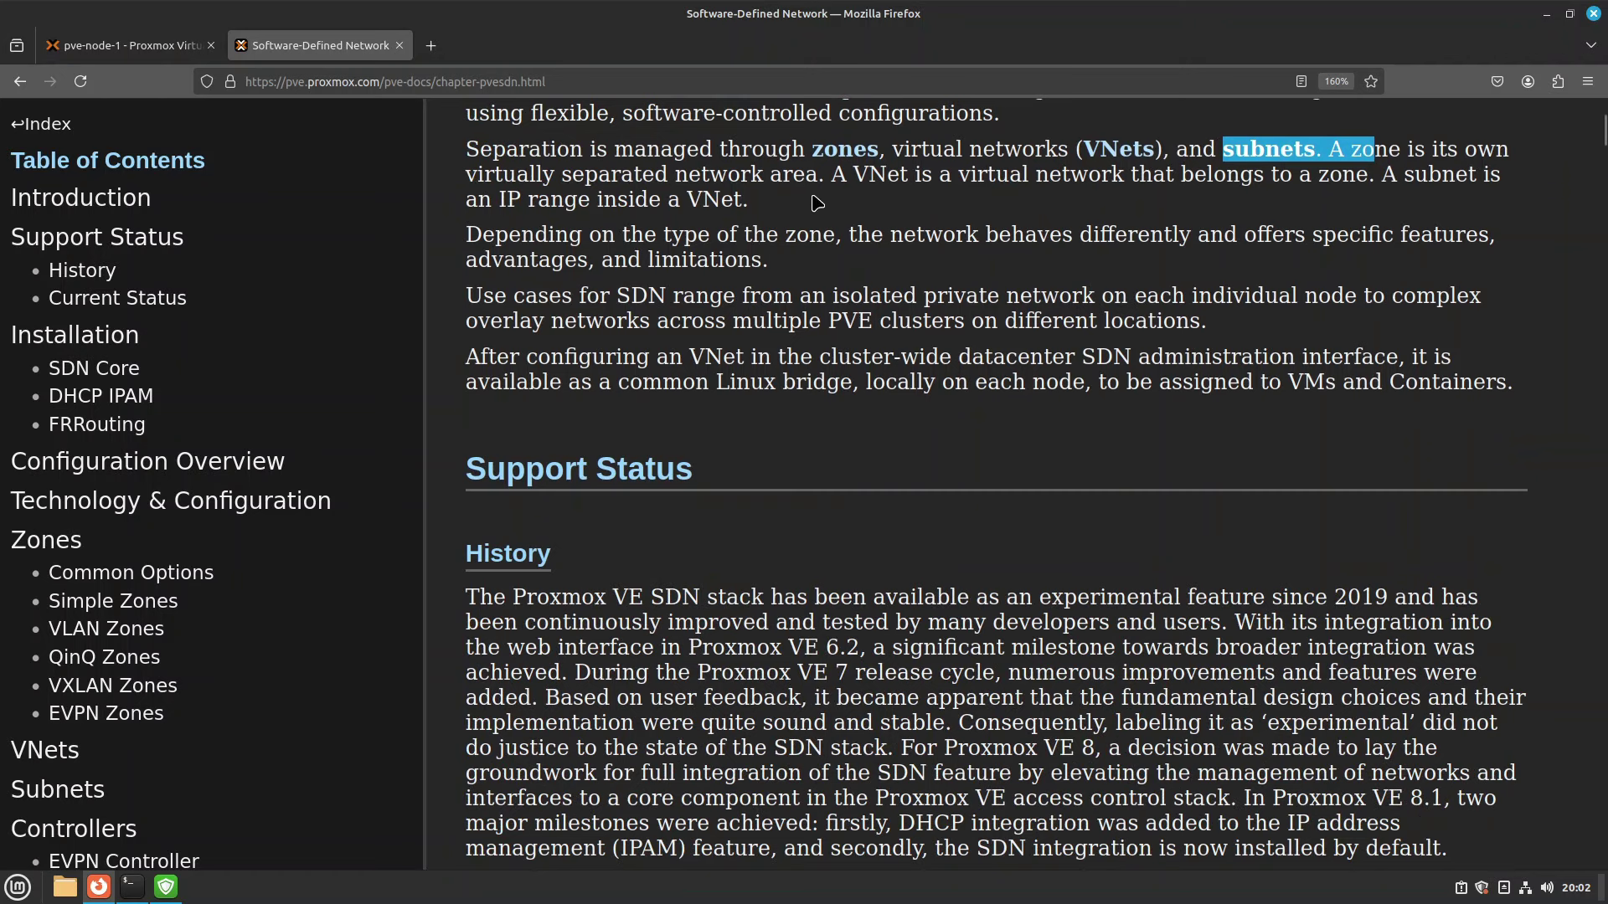
scroll(1144, 362, "down", 8)
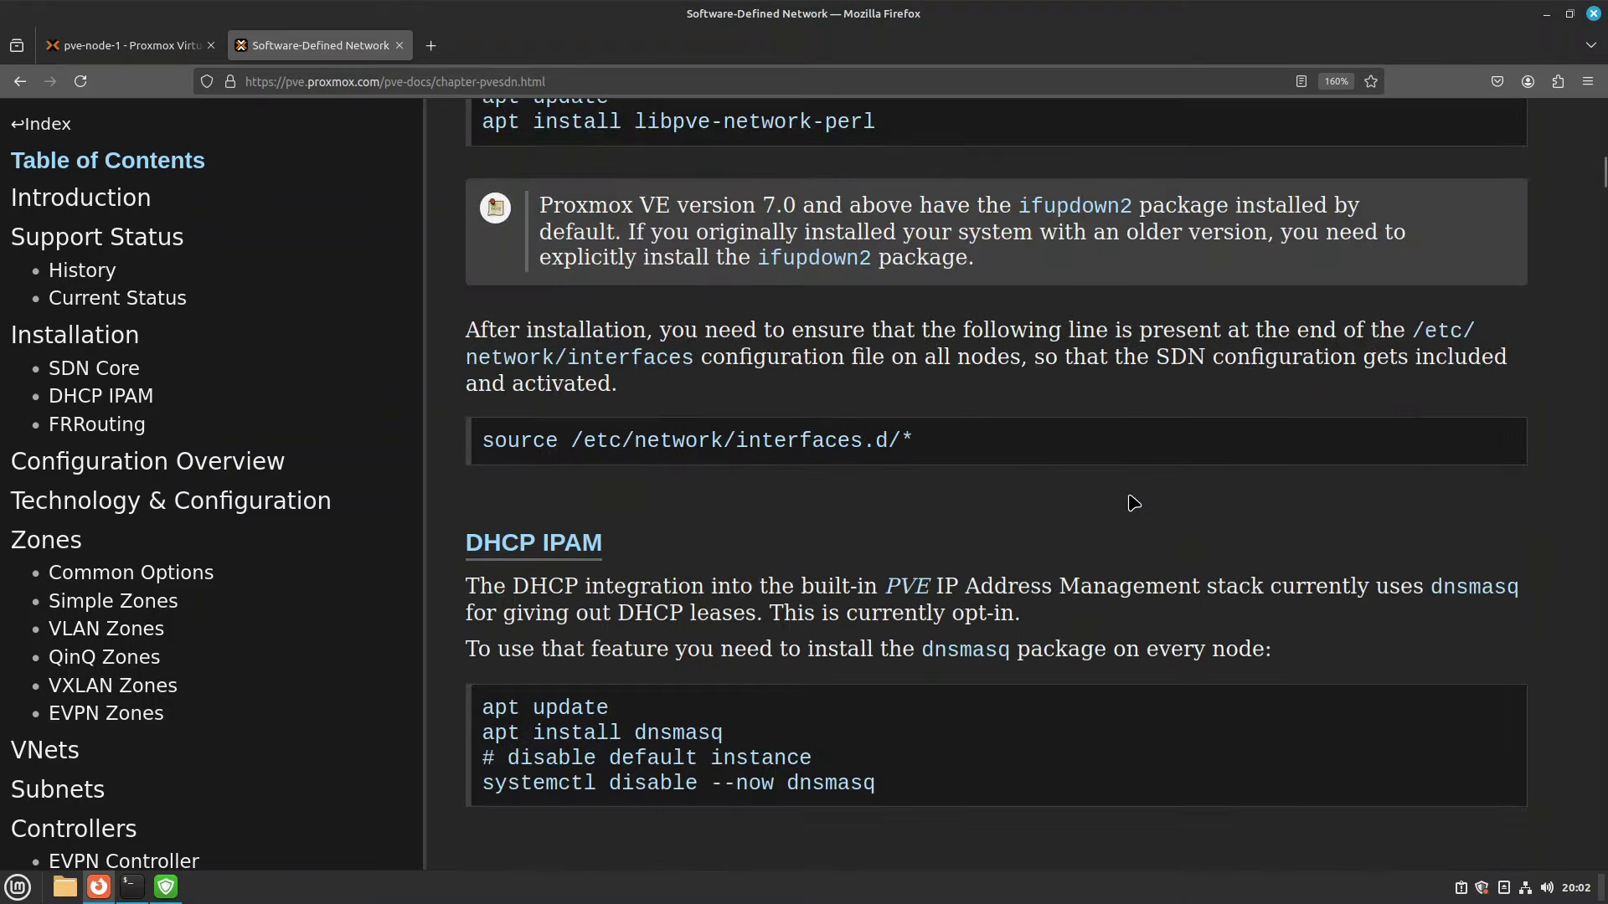
scroll(1095, 531, "up", 3)
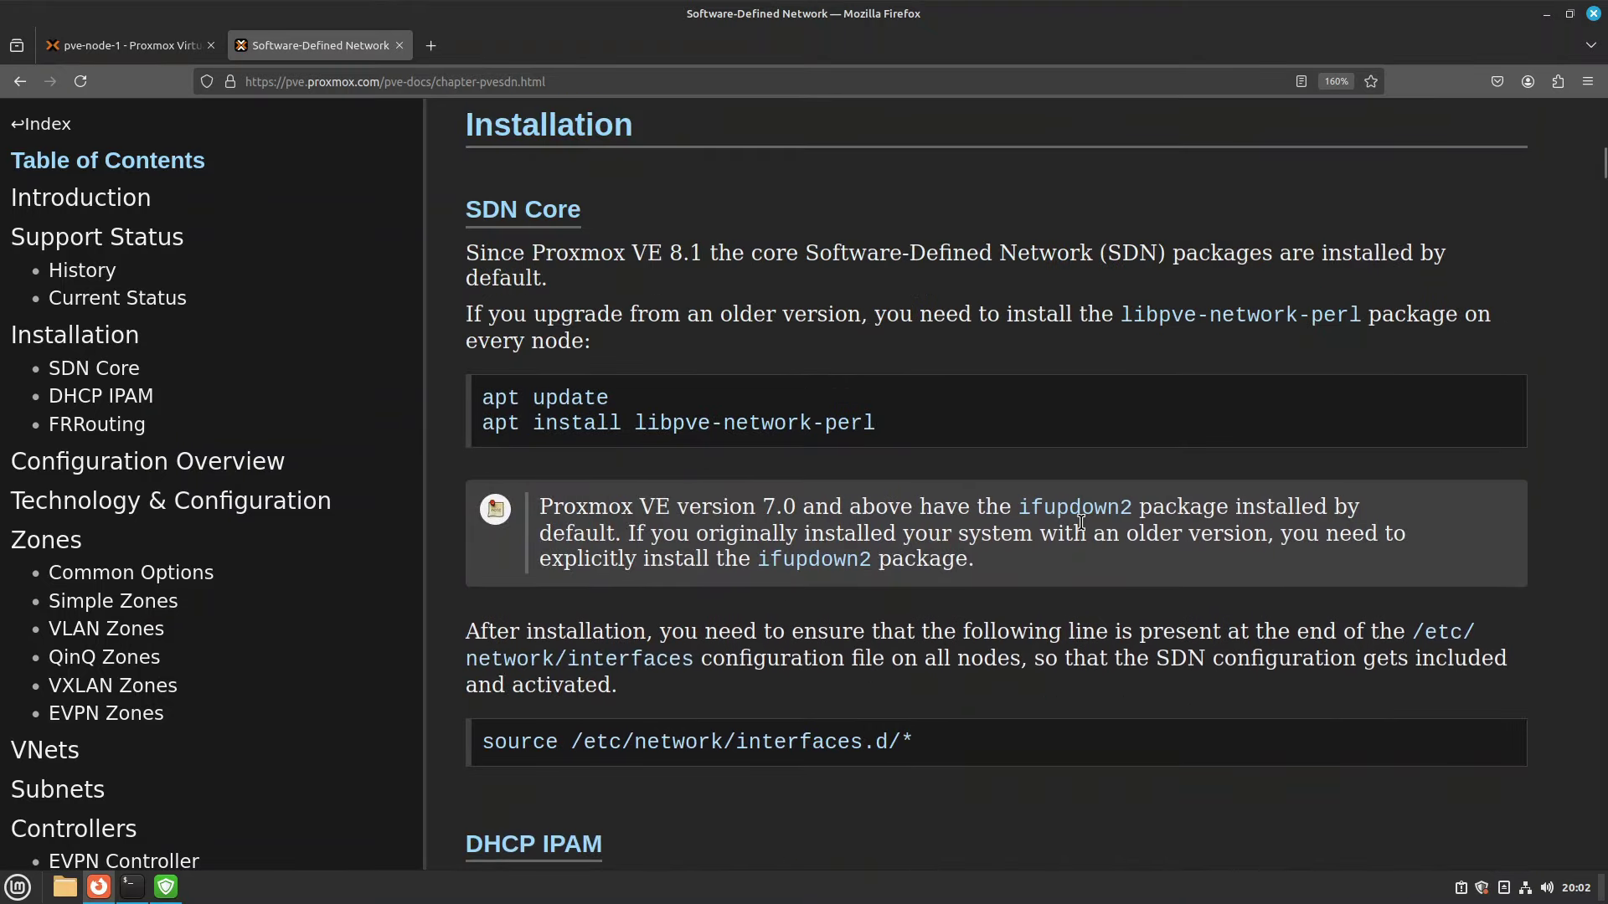
left_click(144, 51)
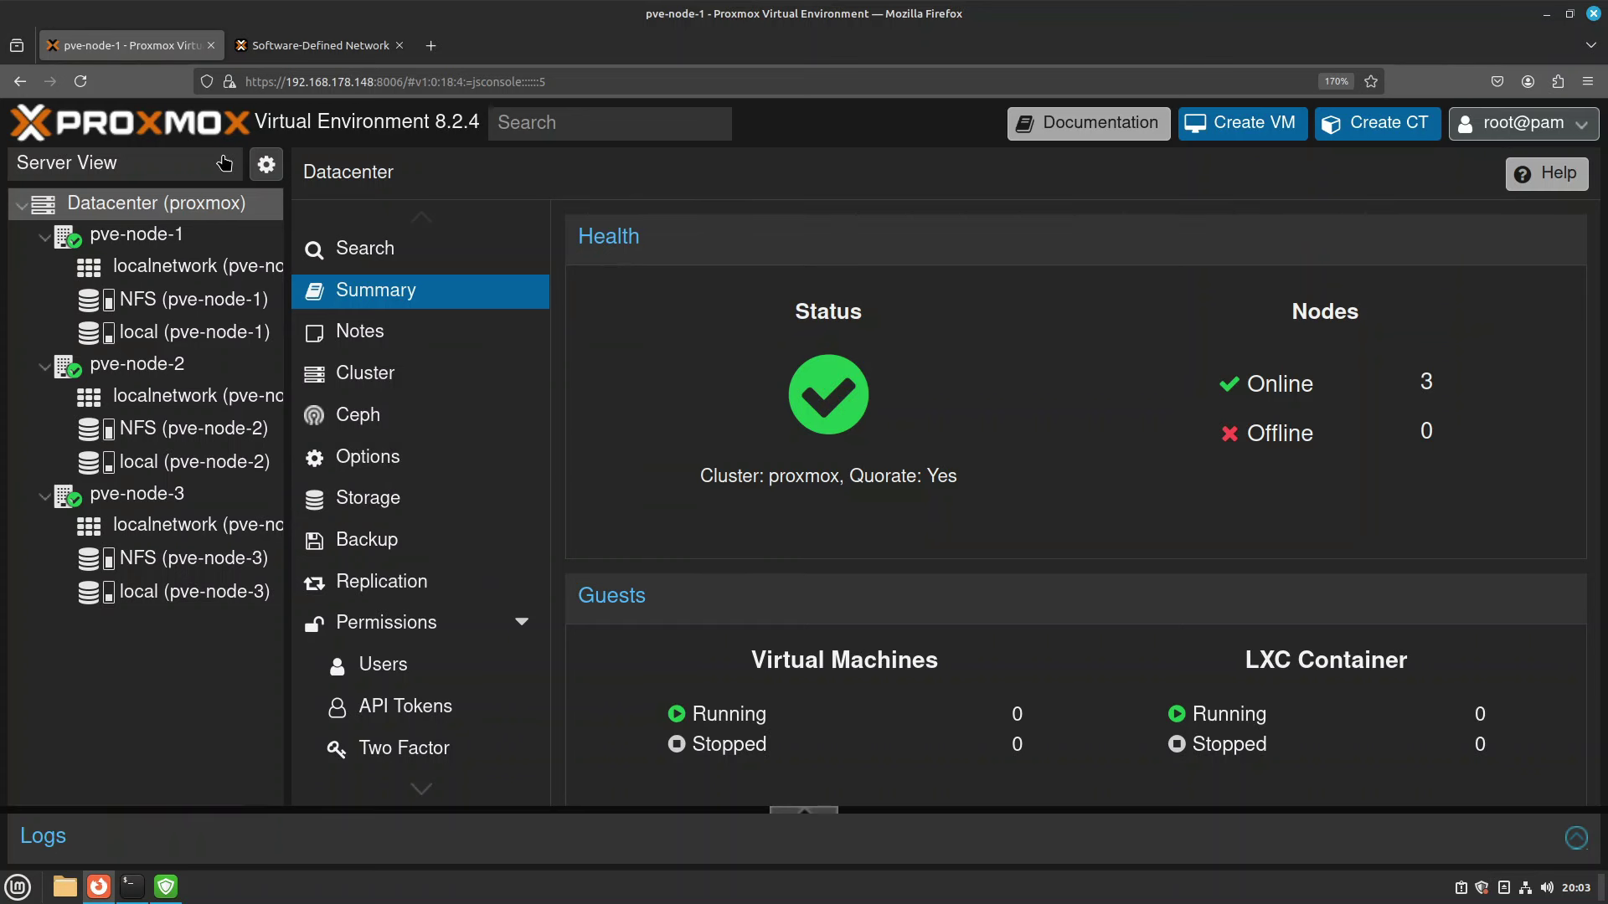
Copy the apt install libpve-network-perl command from the SDN documentation.
left_click(368, 46)
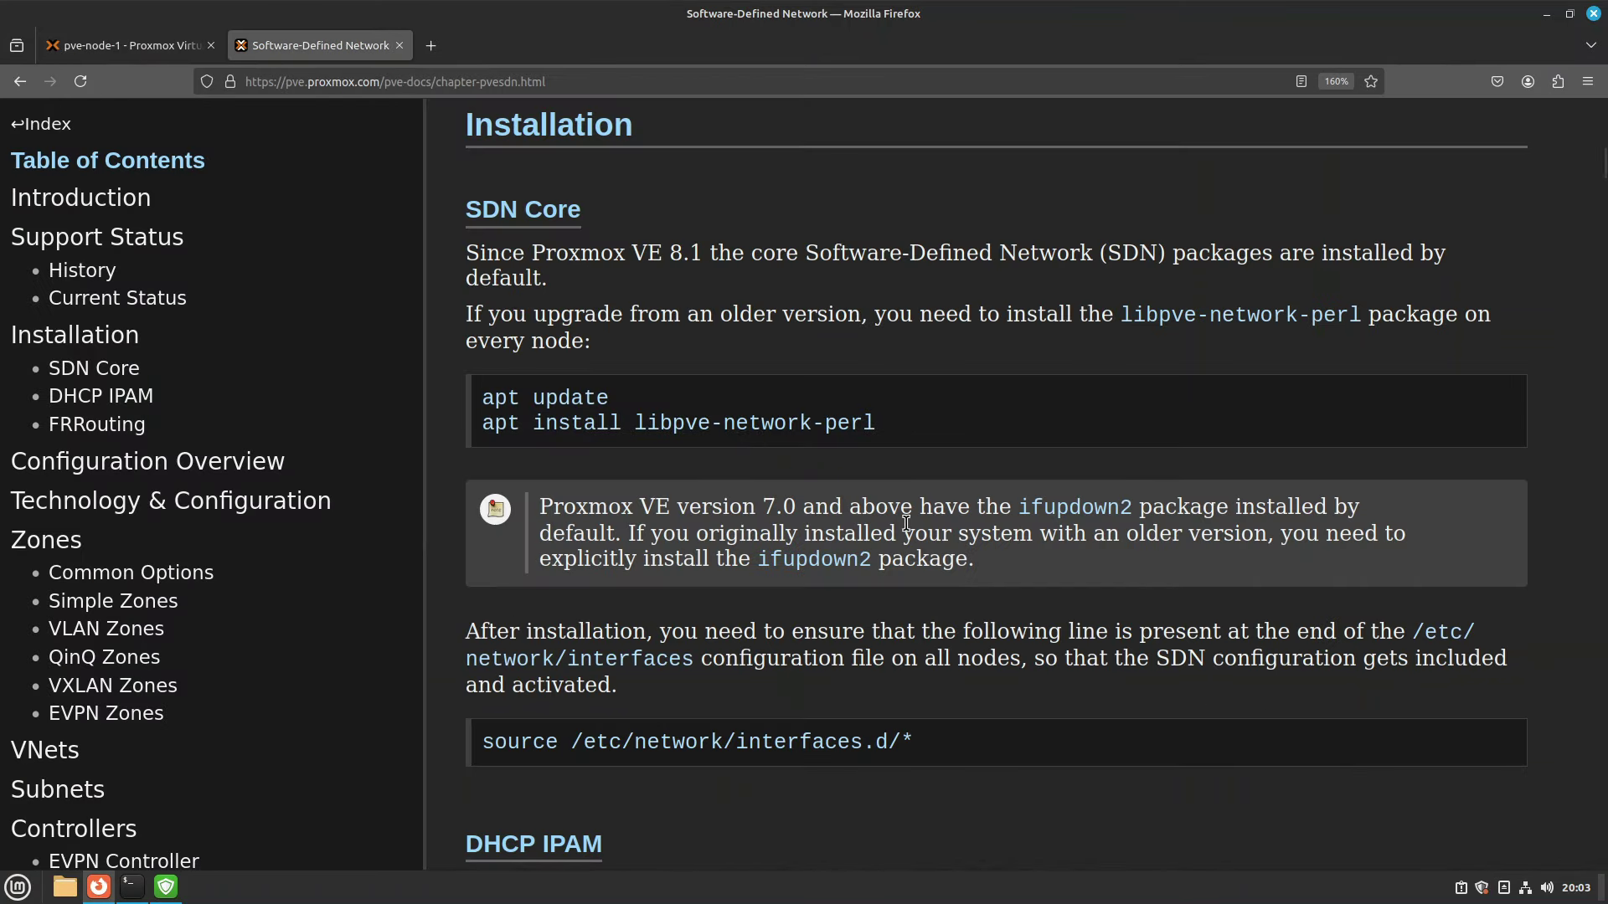
triple_click(776, 423)
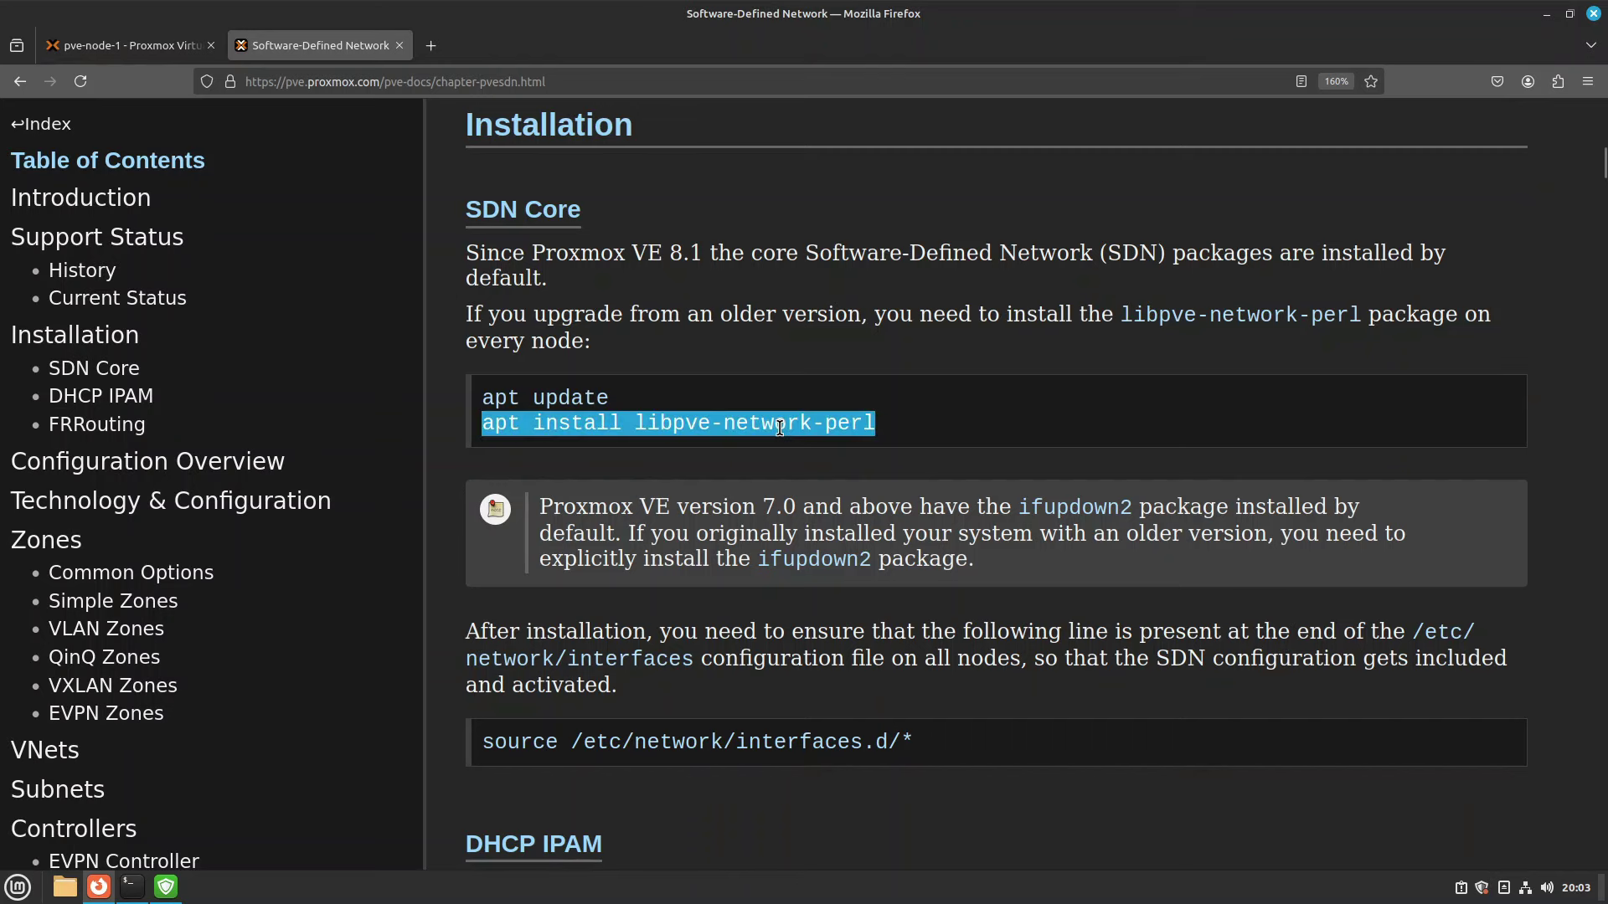
right_click(780, 424)
left_click(844, 441)
Run it in pve-node-1's shell, confirming libpve-network-perl is already the newest version.
left_click(178, 48)
left_click(172, 239)
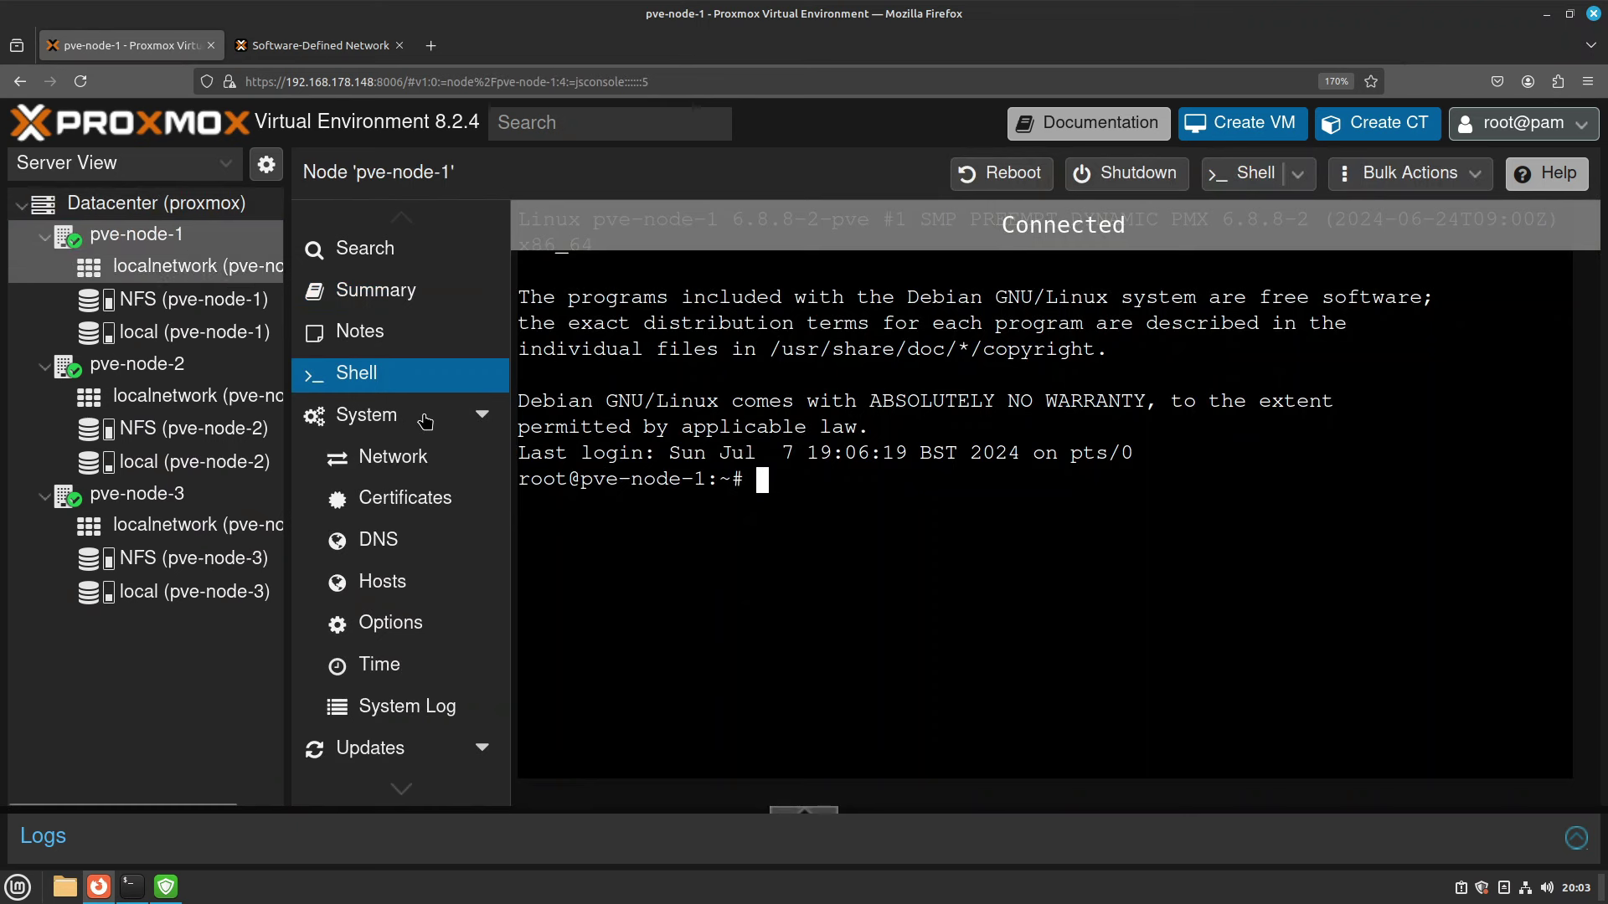
right_click(813, 523)
left_click(883, 630)
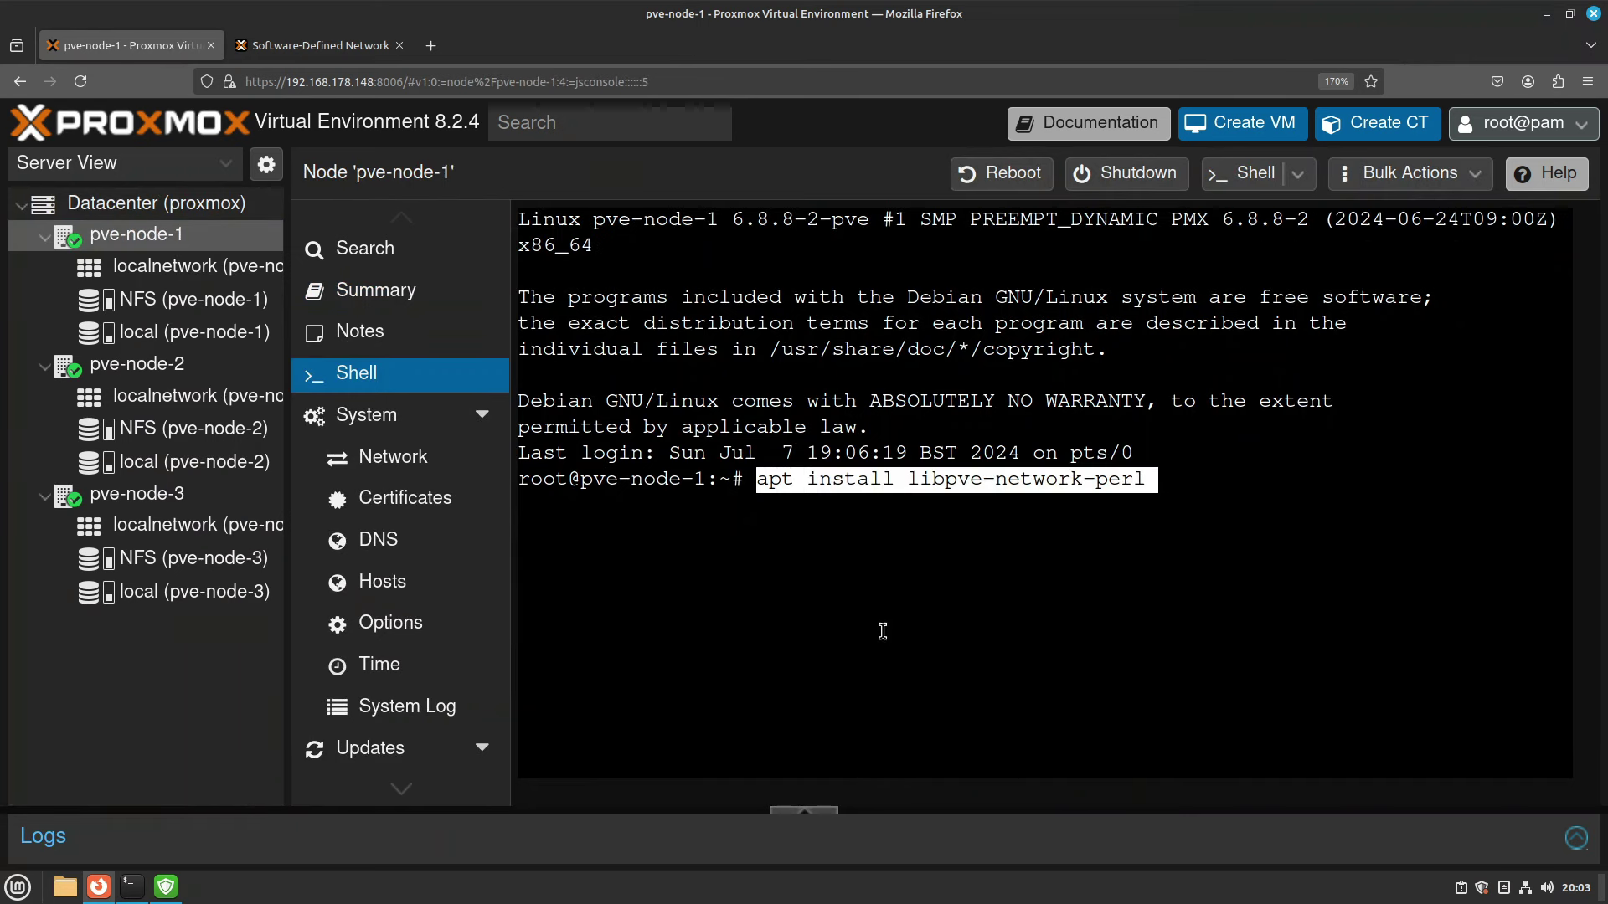
key("Return")
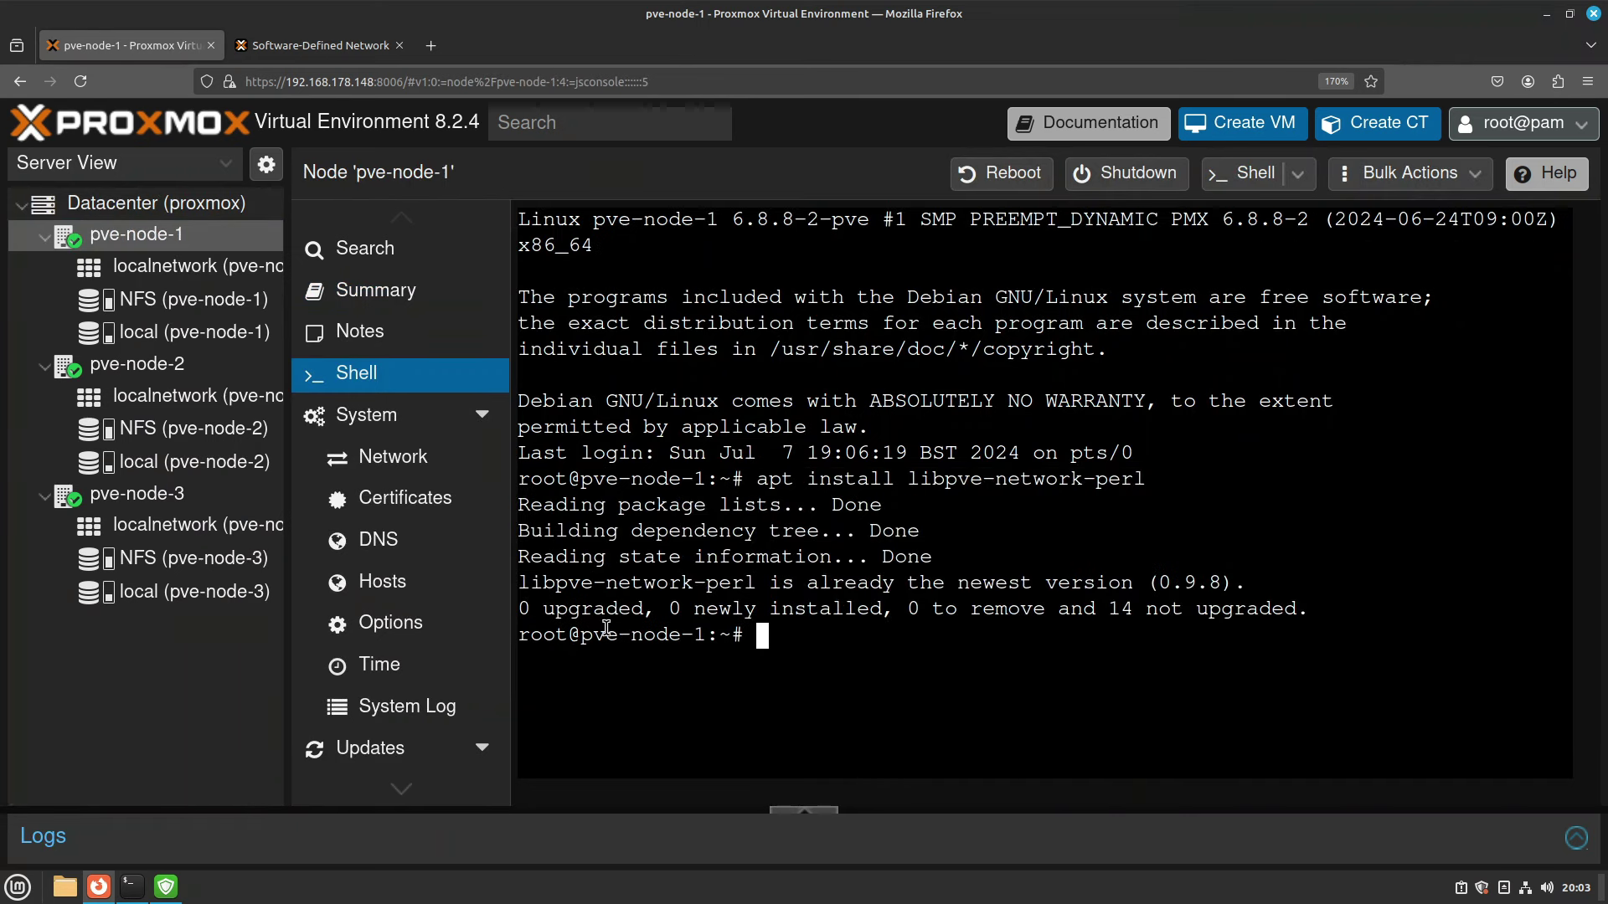
left_click_drag(594, 581, 1071, 582)
left_click(1067, 582)
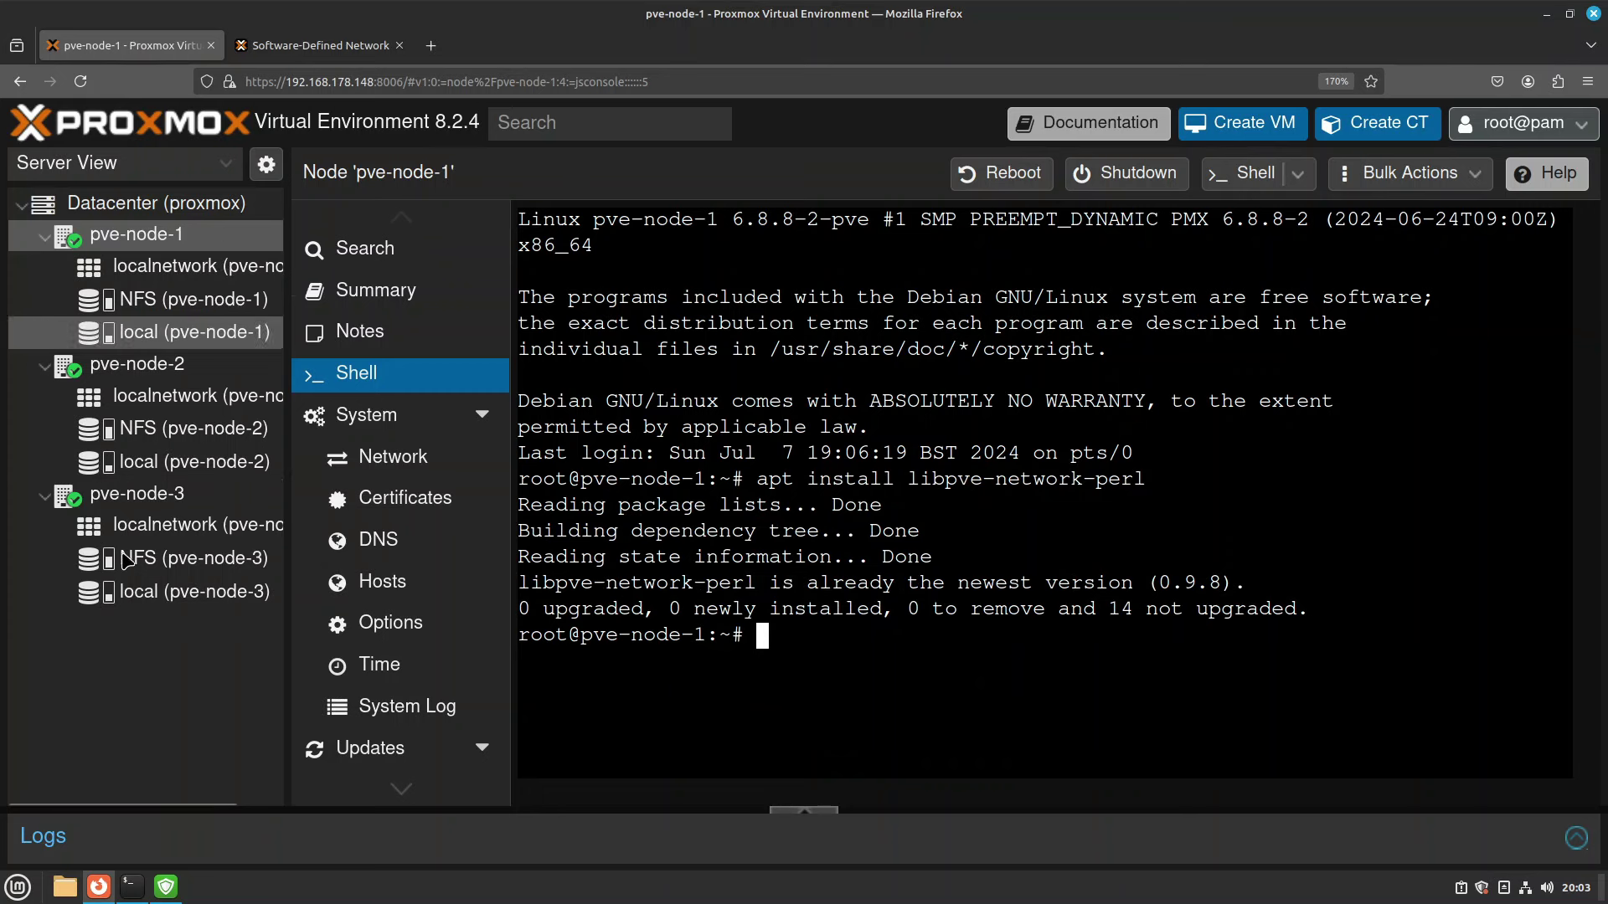
key("ctrl+Tab")
Find the required source /etc/network/interfaces.d/* line in the docs.
scroll(642, 231, "up", 2)
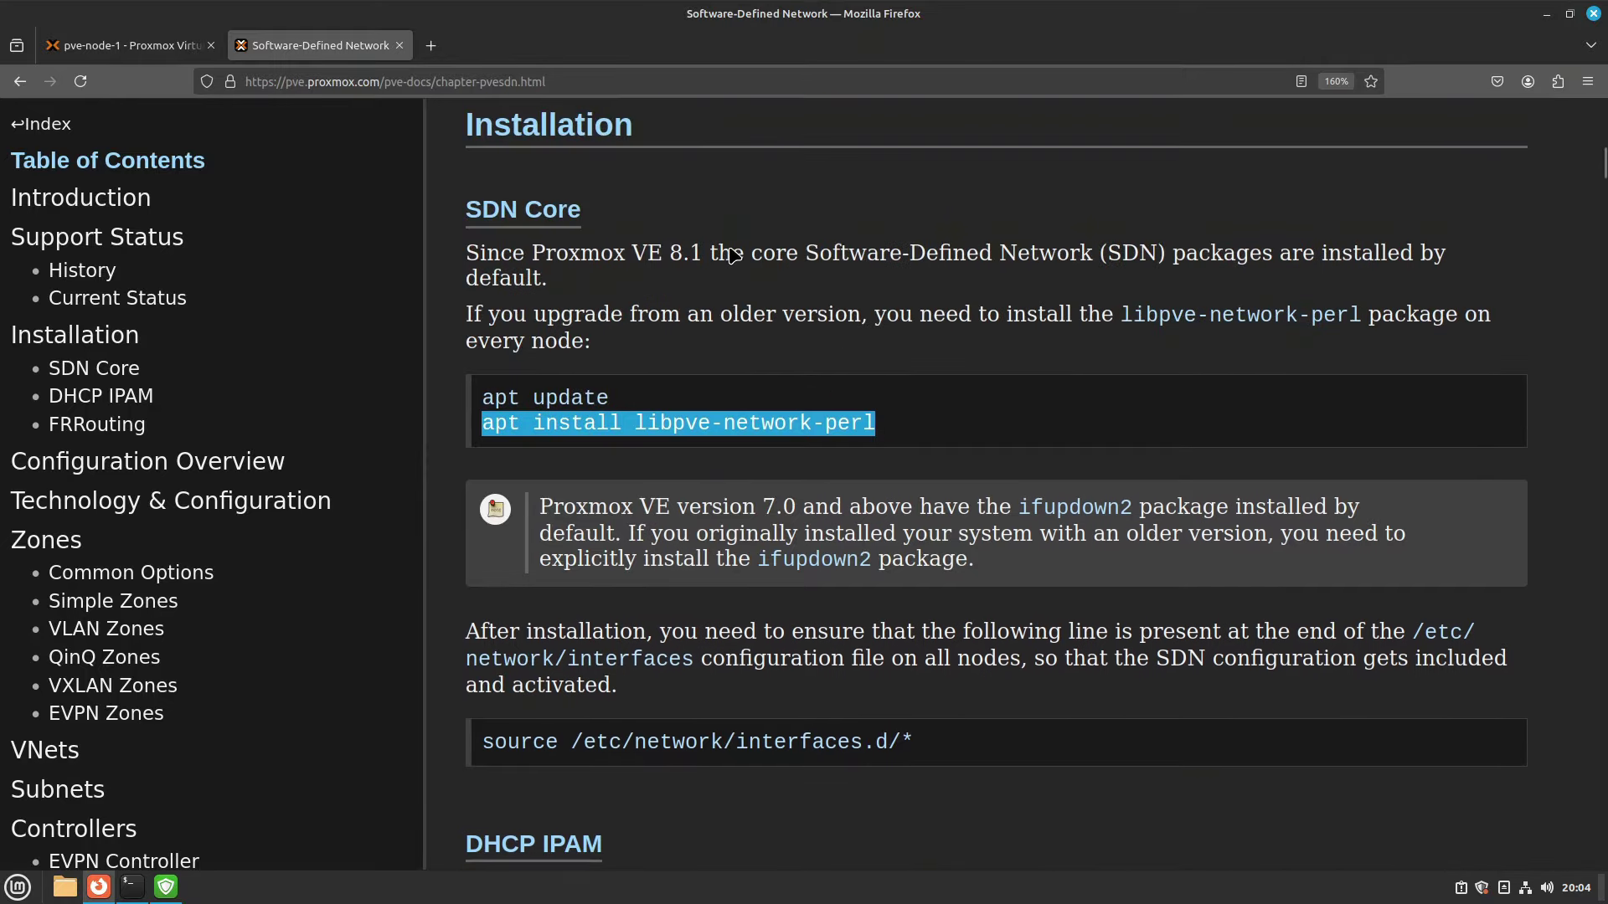
scroll(921, 473, "down", 1)
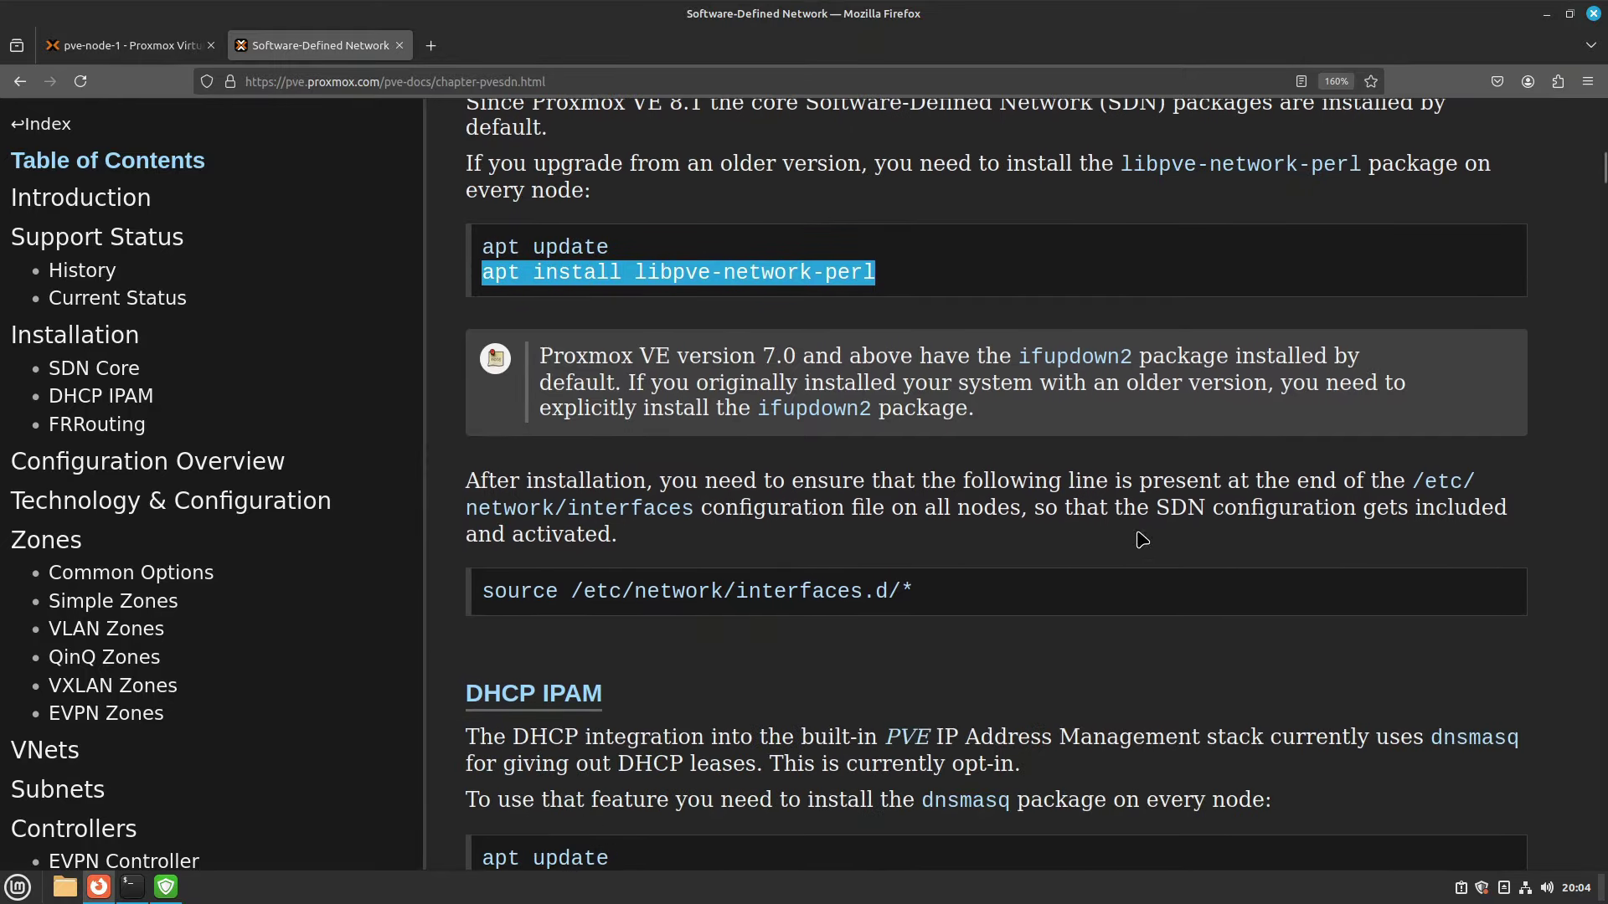
left_click(1254, 430)
left_click_drag(695, 508, 1412, 480)
left_click_drag(485, 591, 847, 628)
Run cat /etc/network/interfaces on pve-node-3 and confirm the source line ends the file.
key("ctrl+Page_Up")
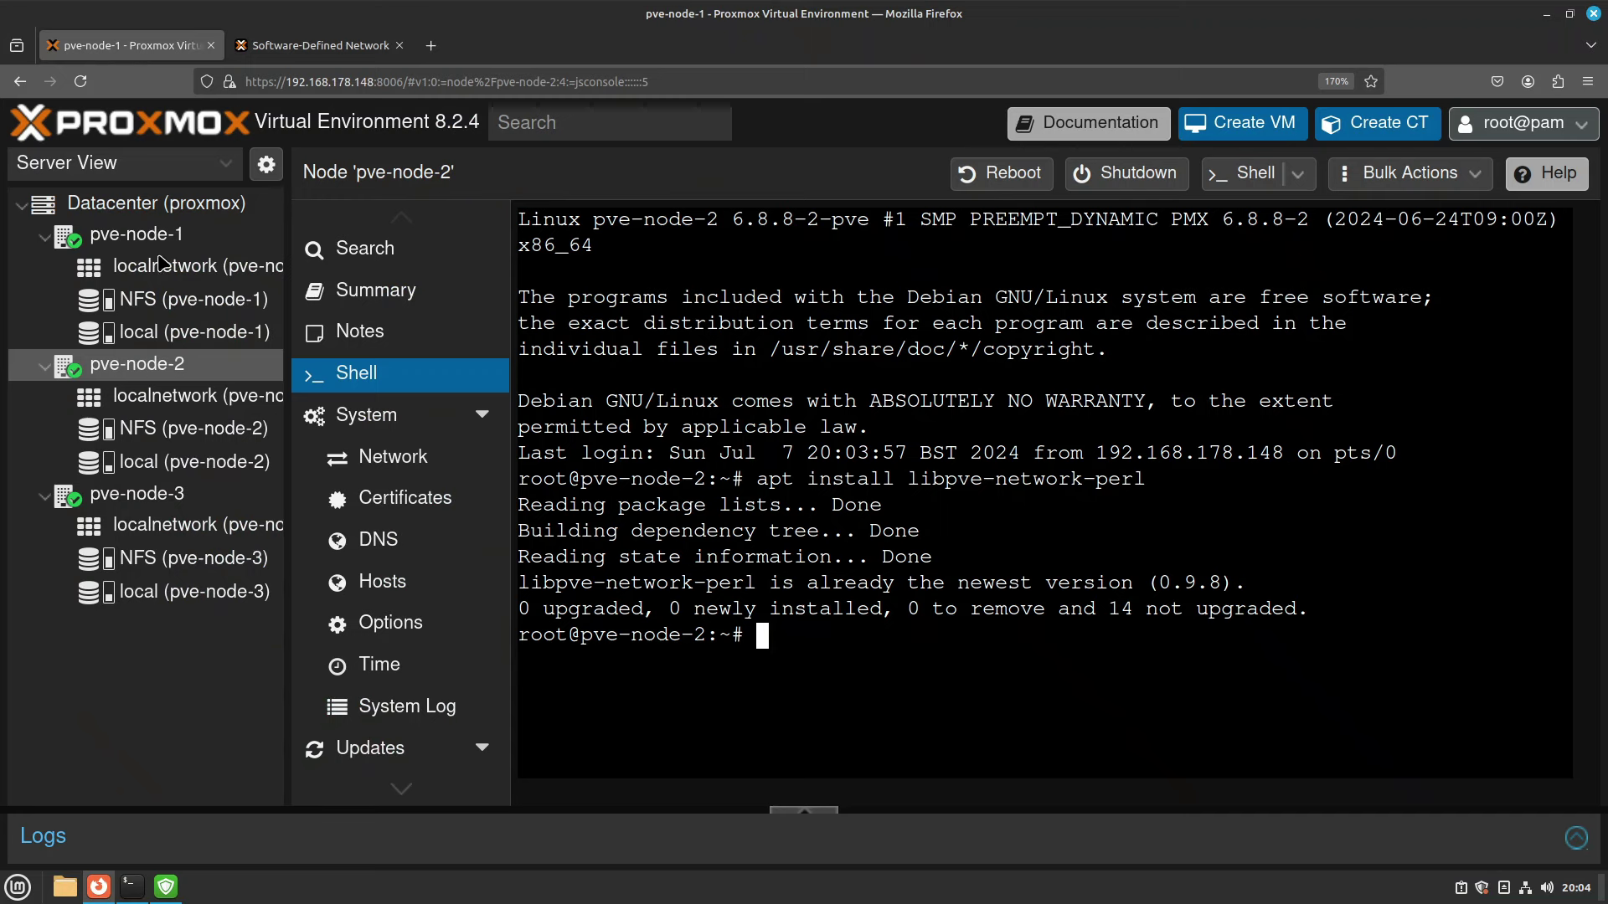
left_click(174, 503)
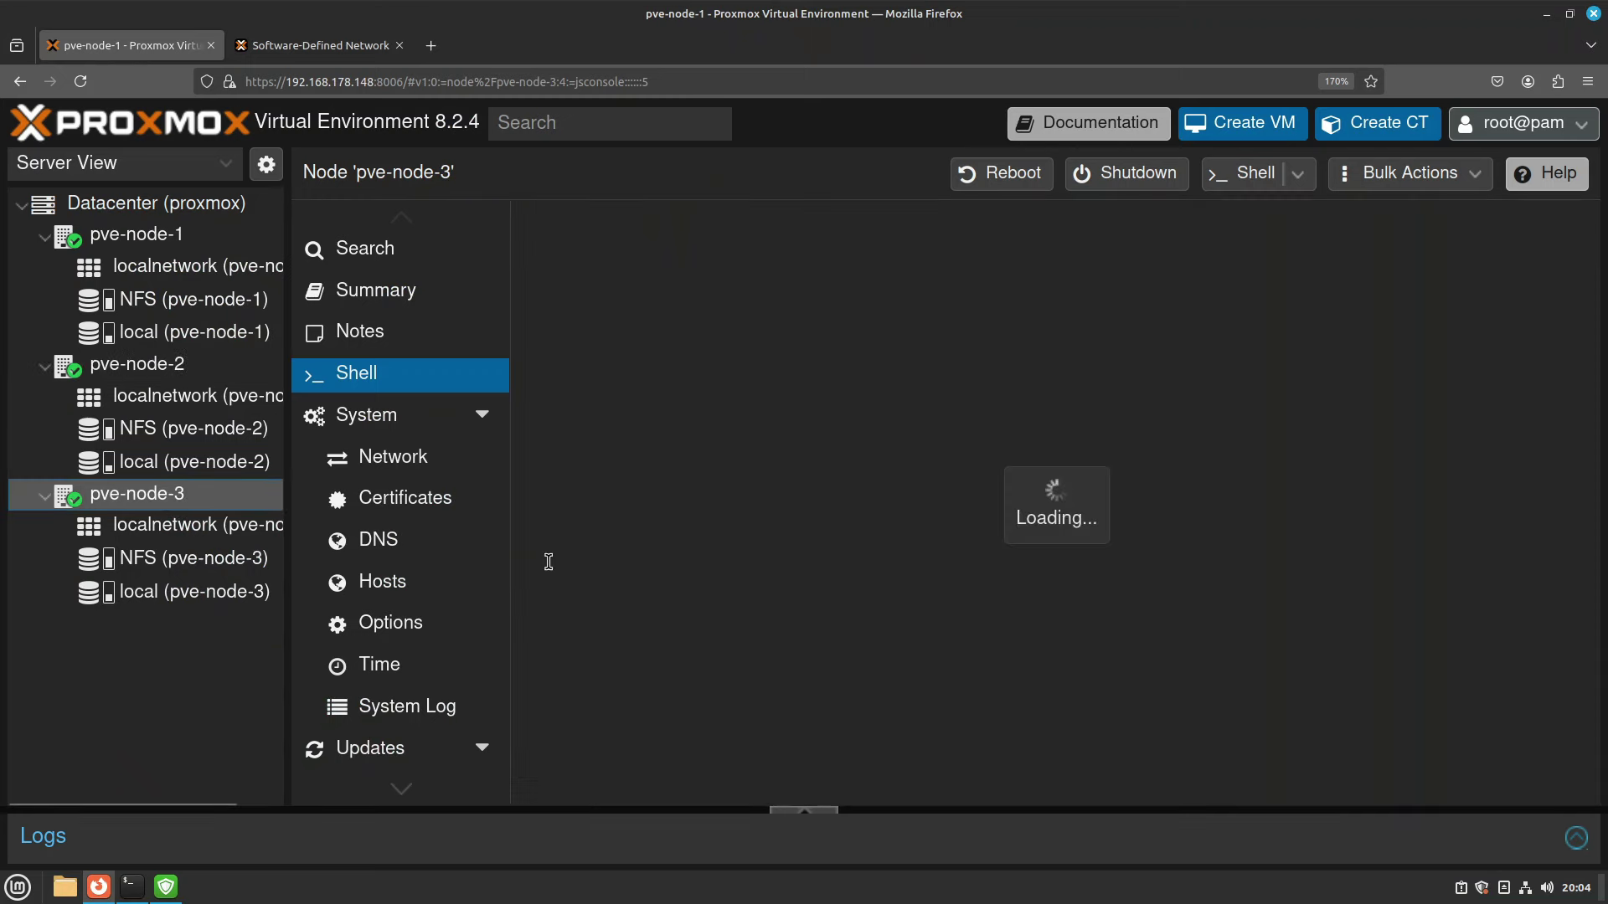
type("cat ")
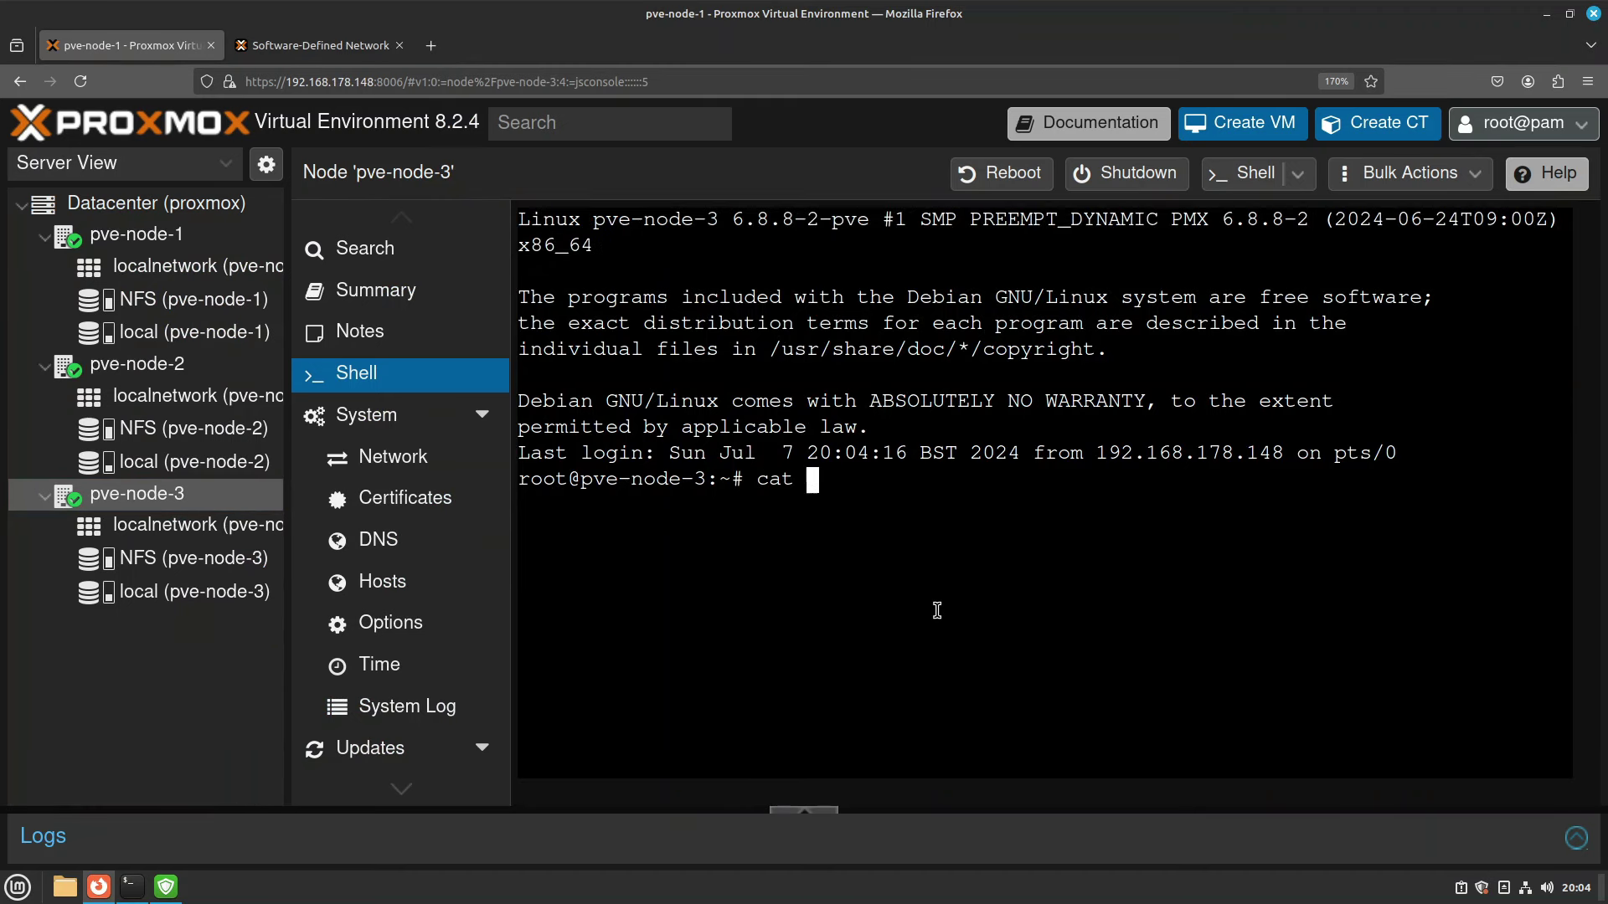
type("/etc/network/interfaces")
key("Return")
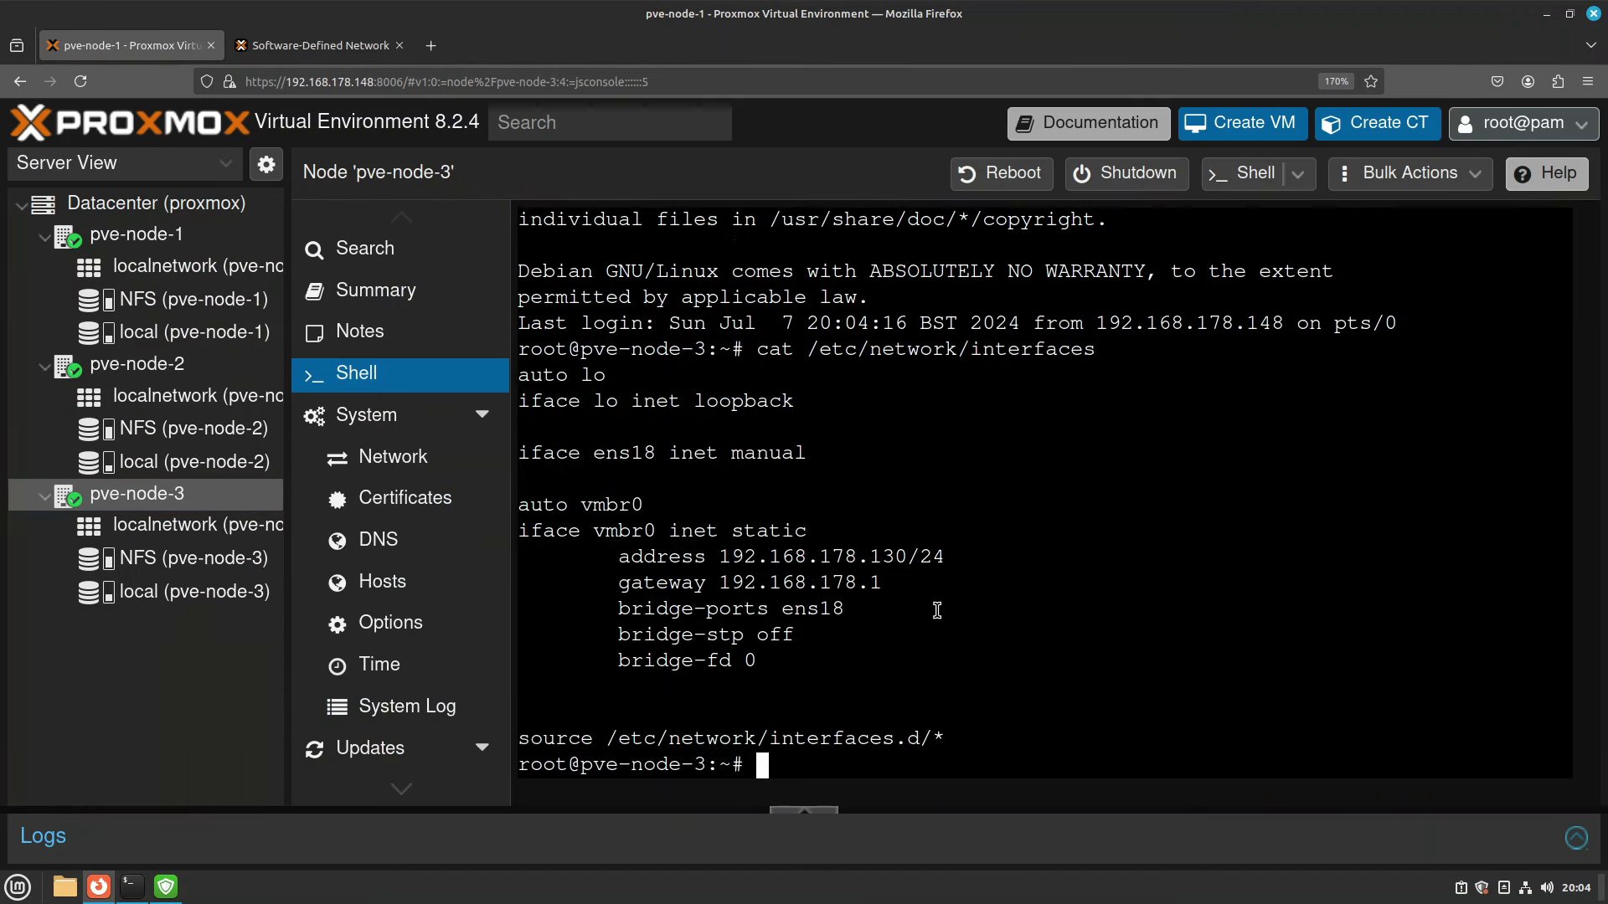
triple_click(896, 740)
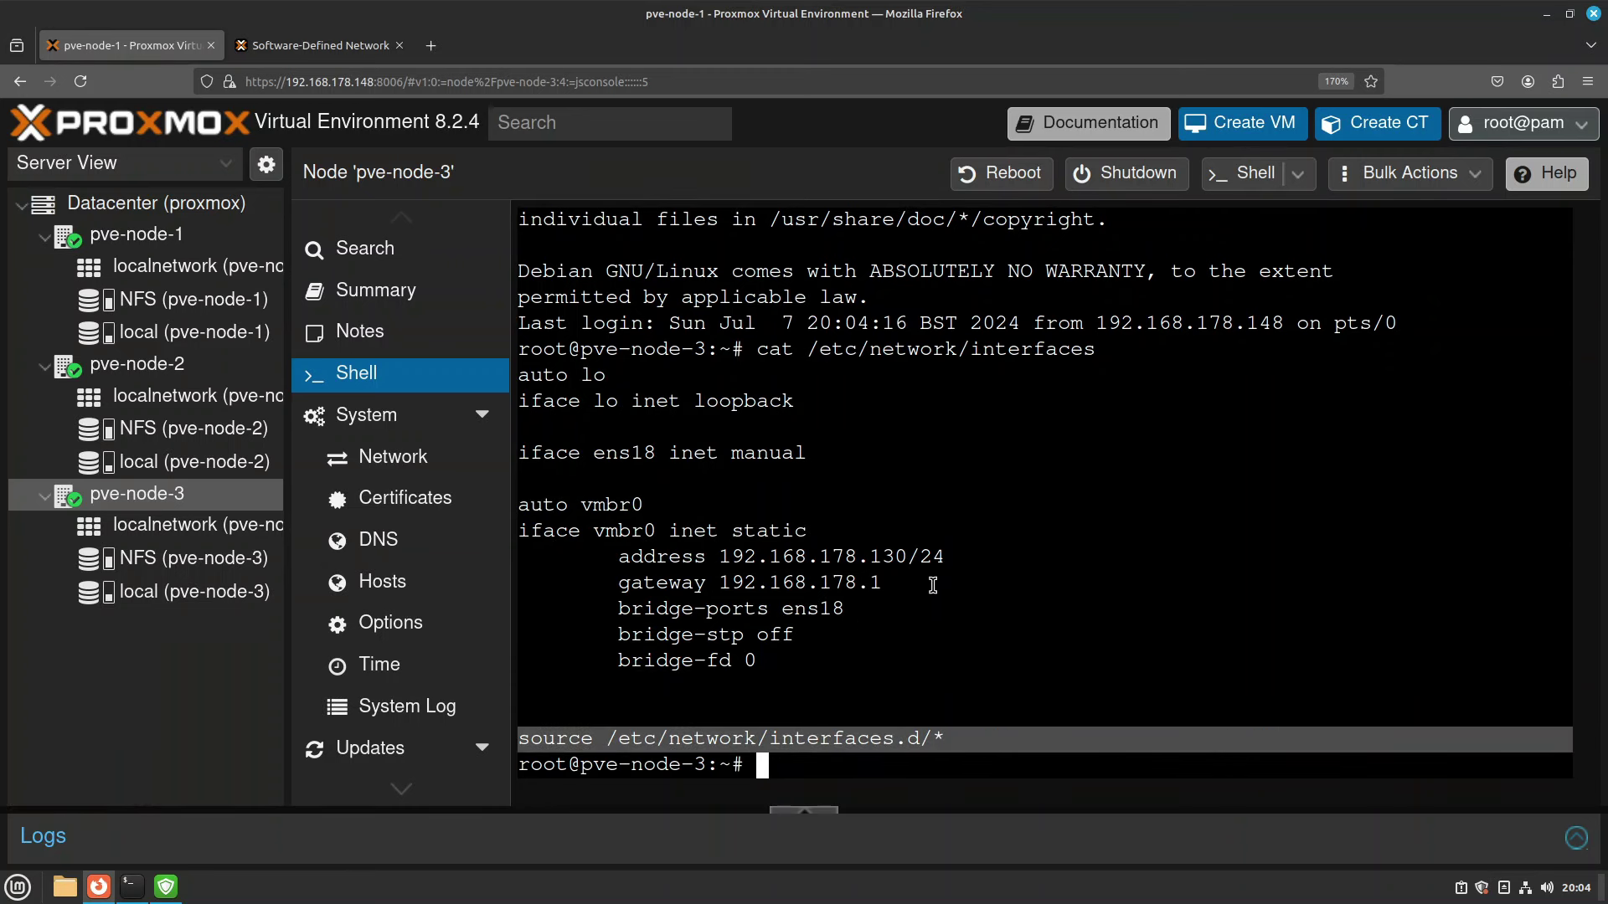
left_click(317, 47)
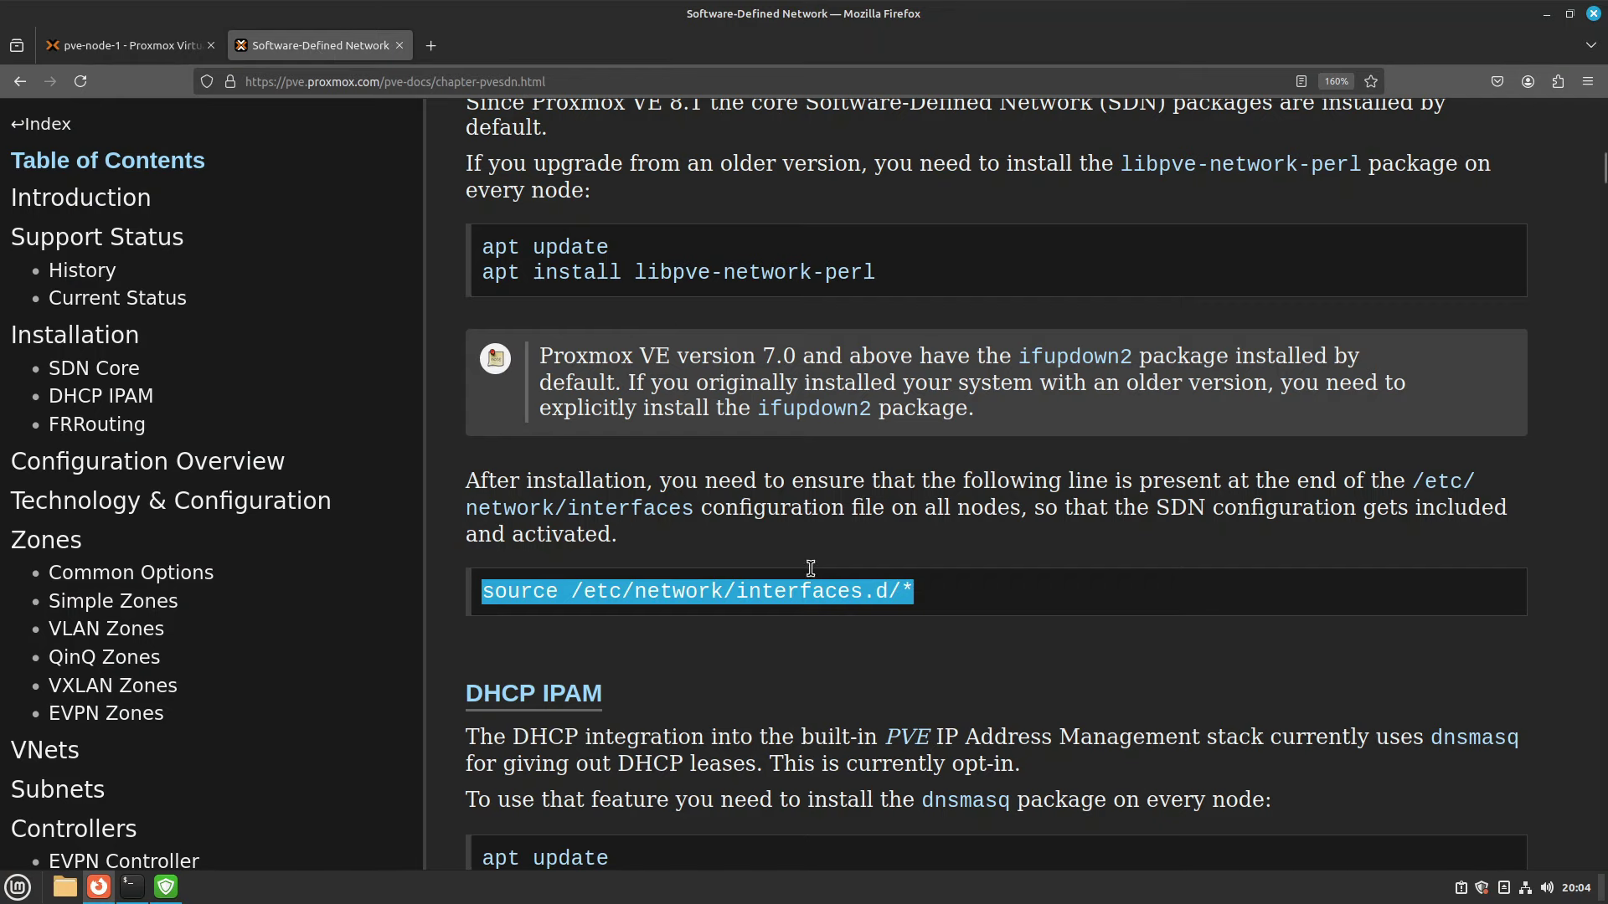
Reread the Installation section's install command, interfaces file path and source line.
left_click_drag(876, 276, 491, 283)
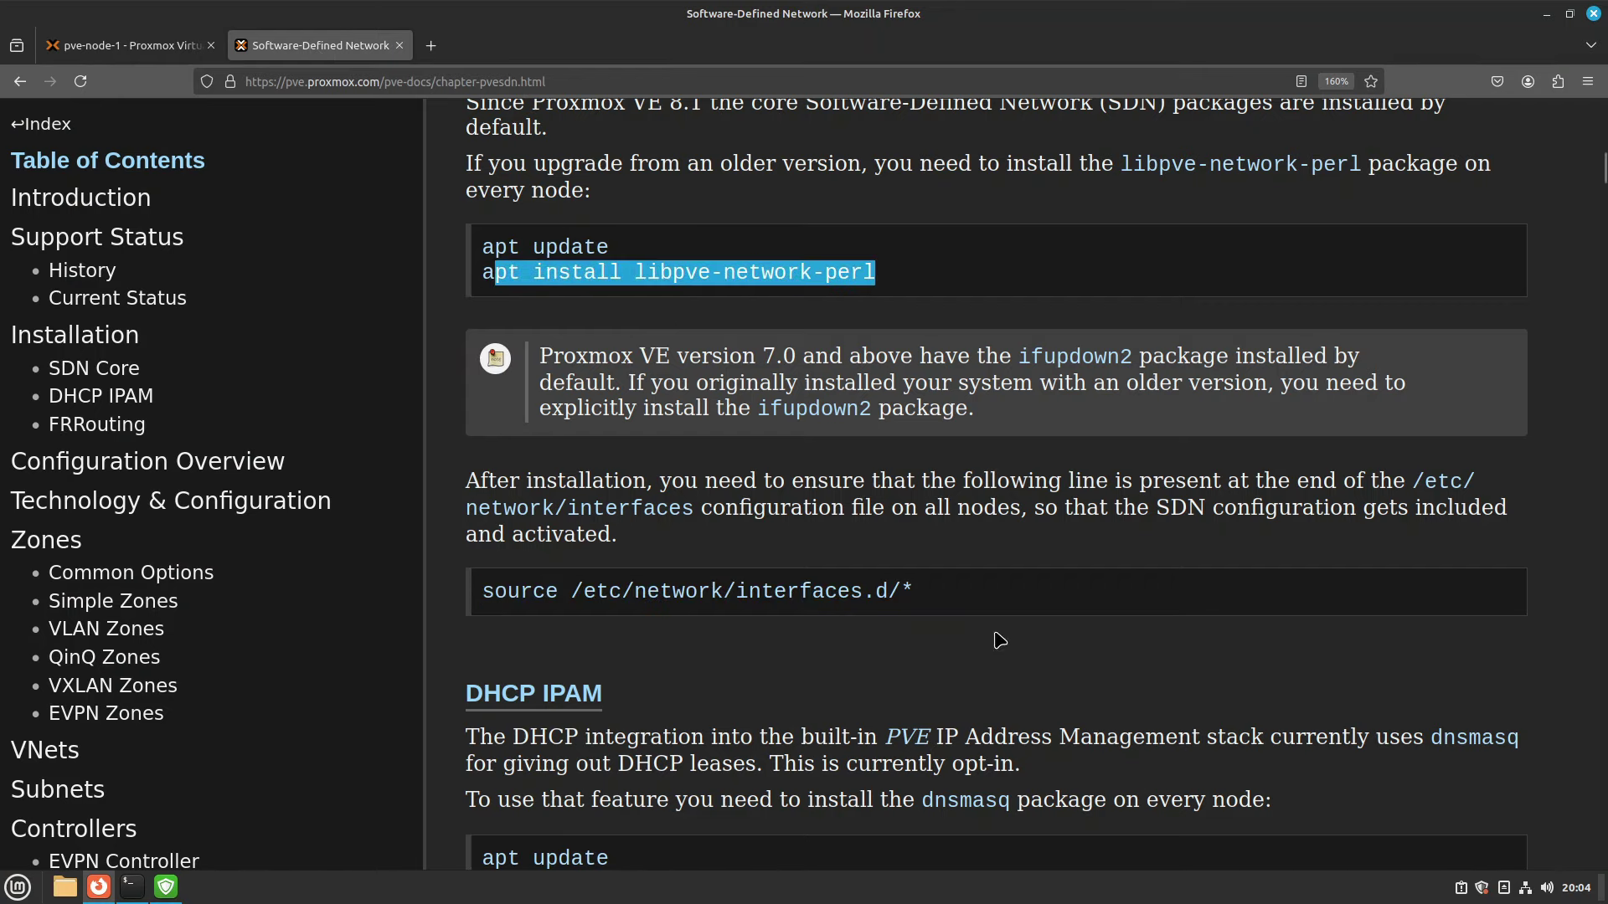
left_click(819, 582)
left_click_drag(912, 591, 558, 593)
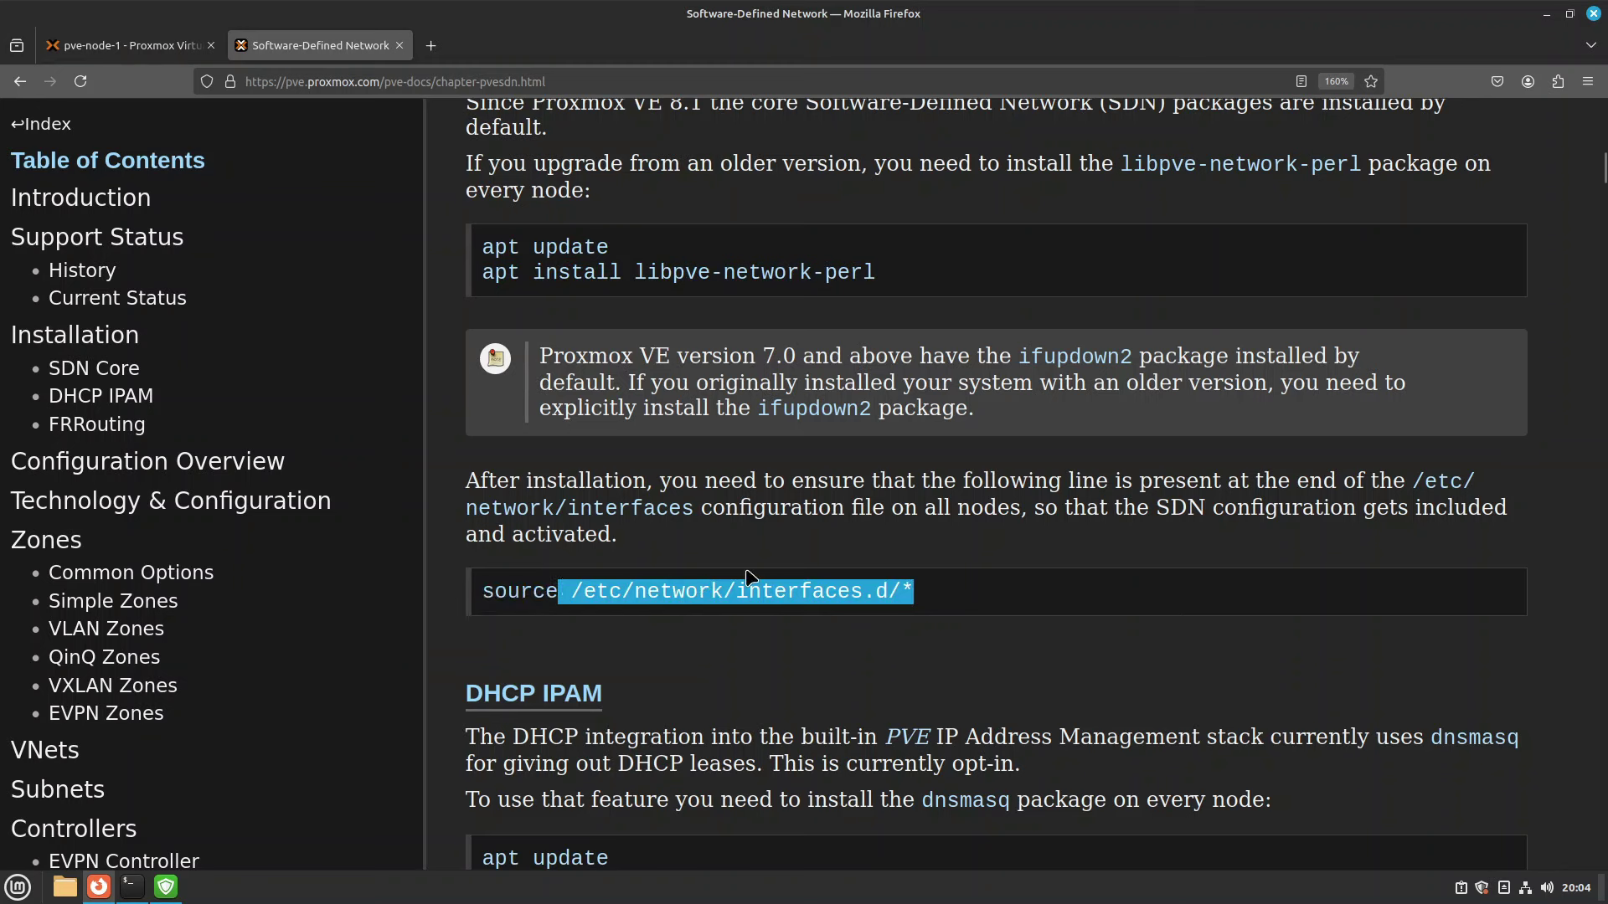
left_click_drag(542, 512, 668, 511)
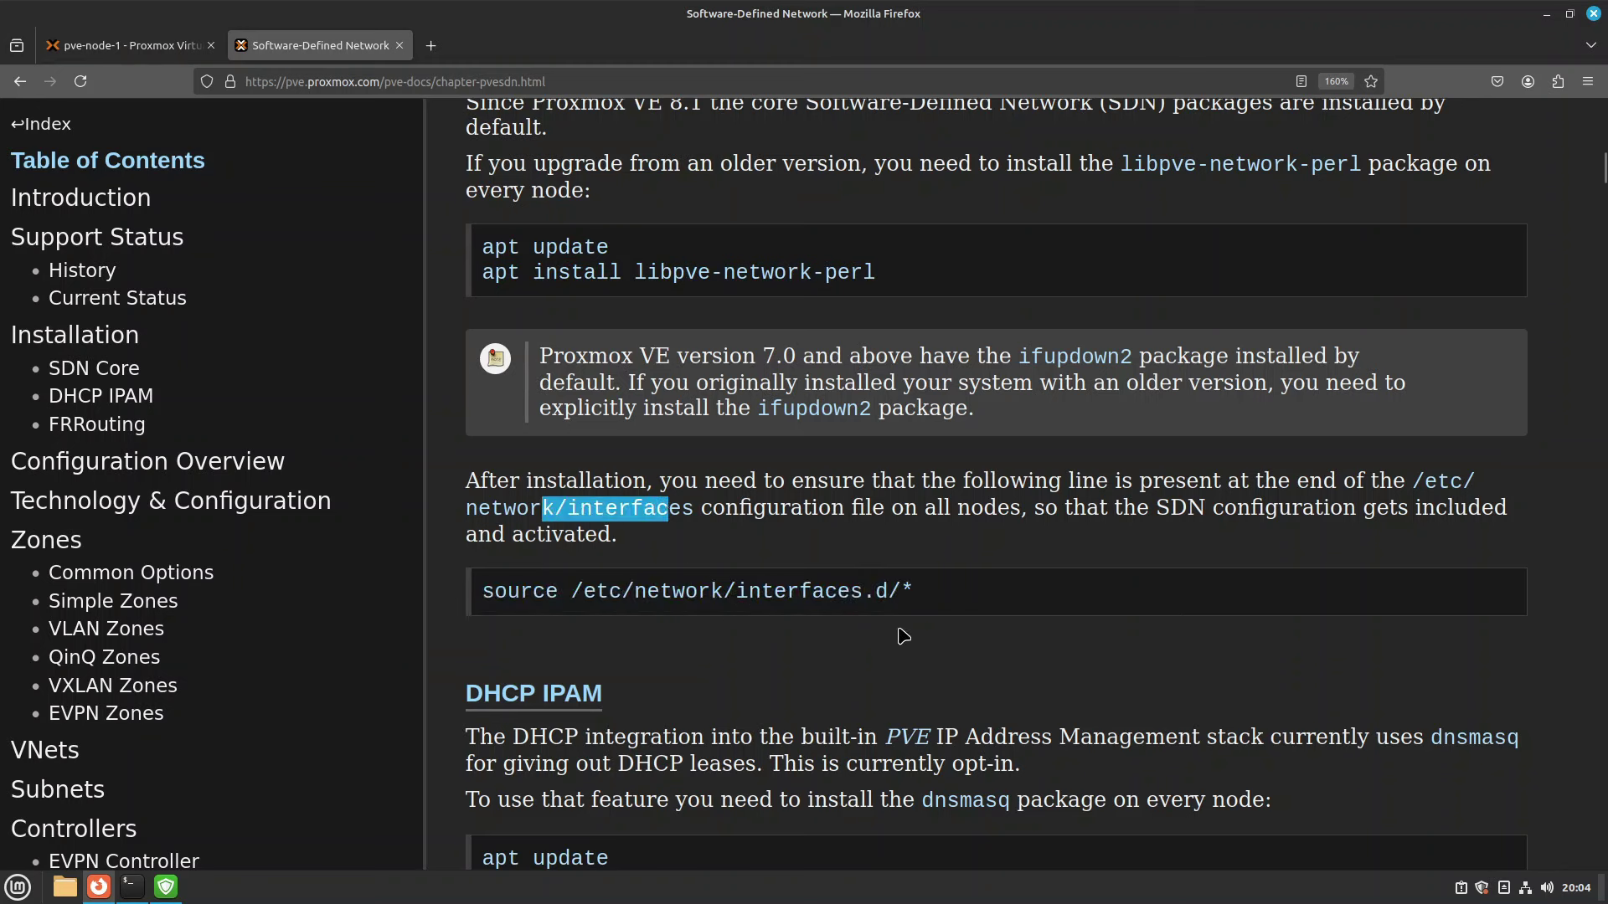
left_click_drag(887, 507, 973, 507)
left_click_drag(766, 511, 1021, 508)
left_click(1174, 546)
scroll(1099, 599, "down", 3)
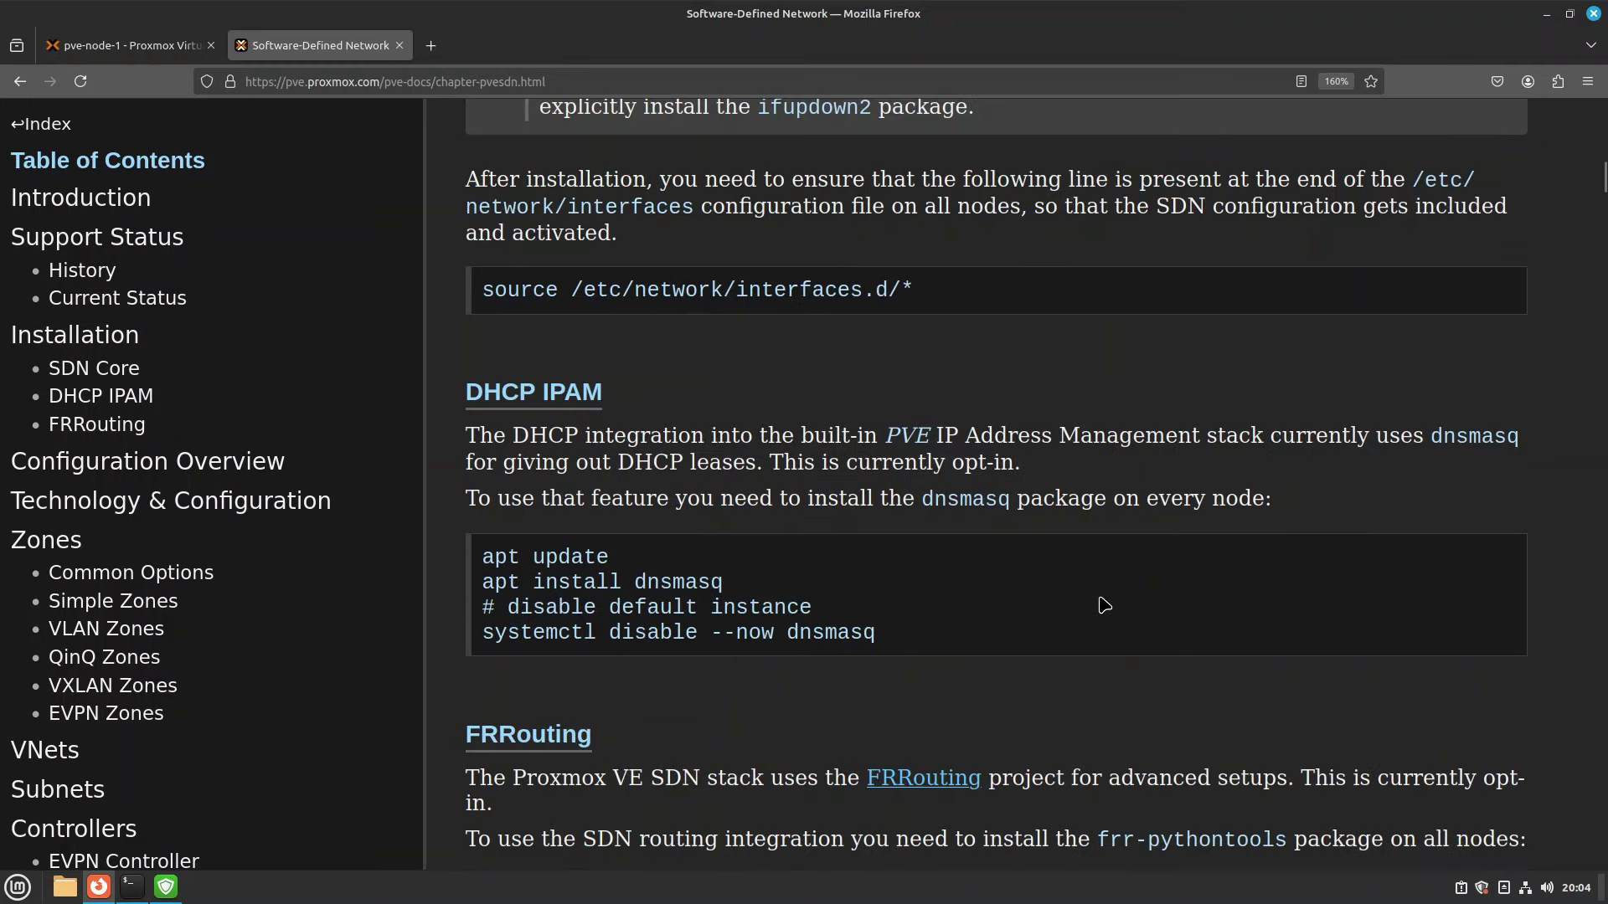
scroll(1103, 604, "up", 5)
left_click_drag(878, 424, 586, 397)
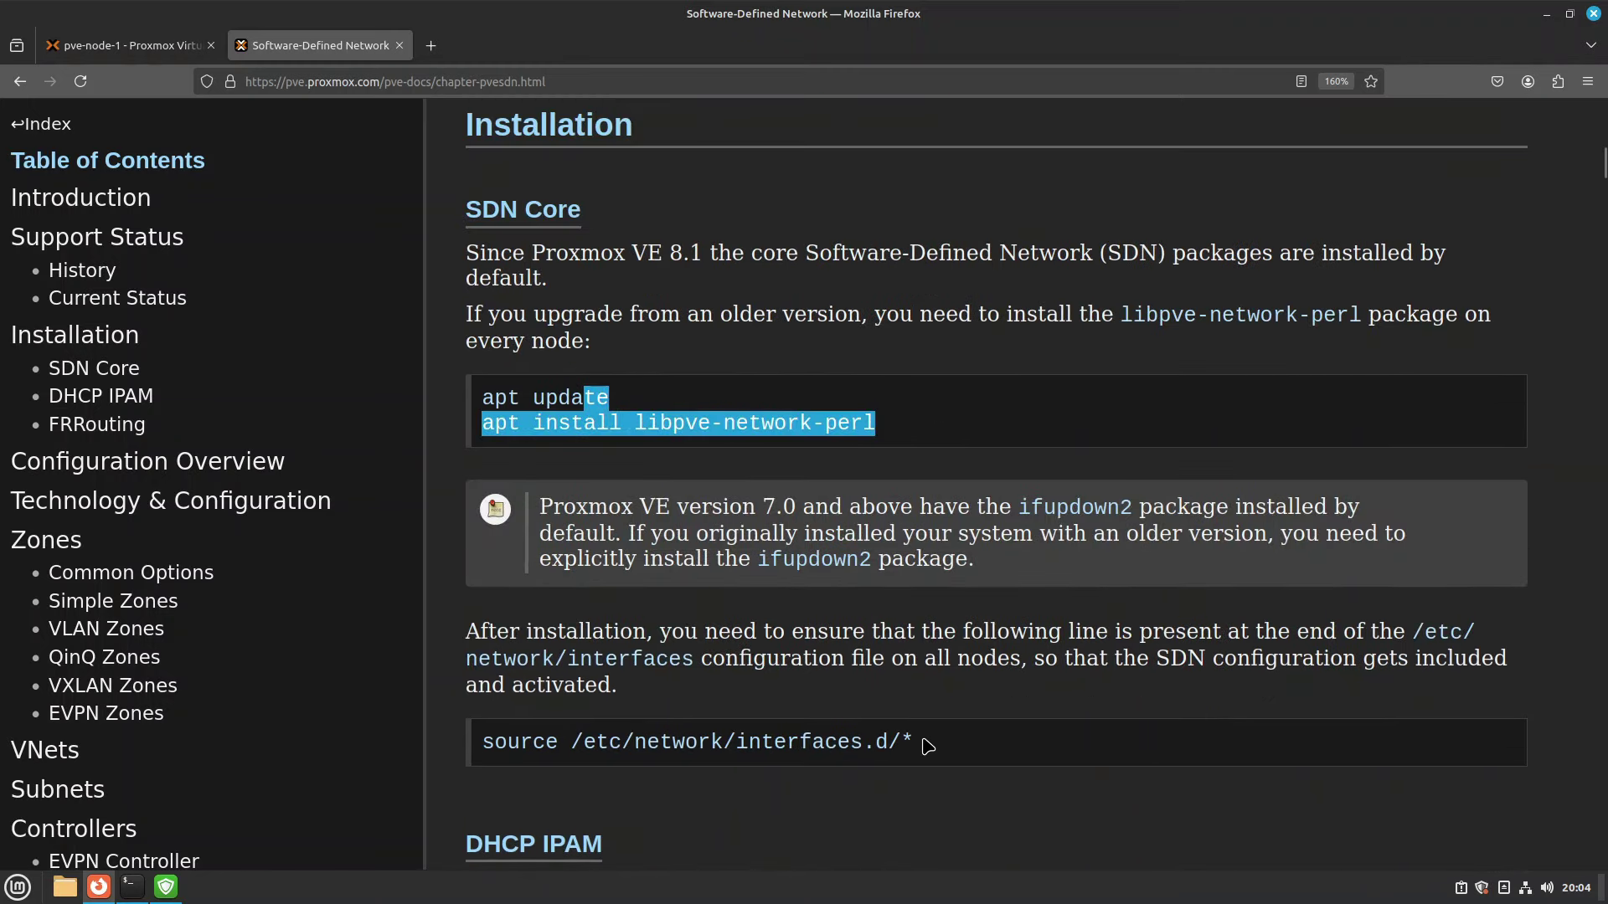
triple_click(842, 743)
Scroll to the DHCP IPAM section's dnsmasq install commands.
scroll(1005, 720, "down", 3)
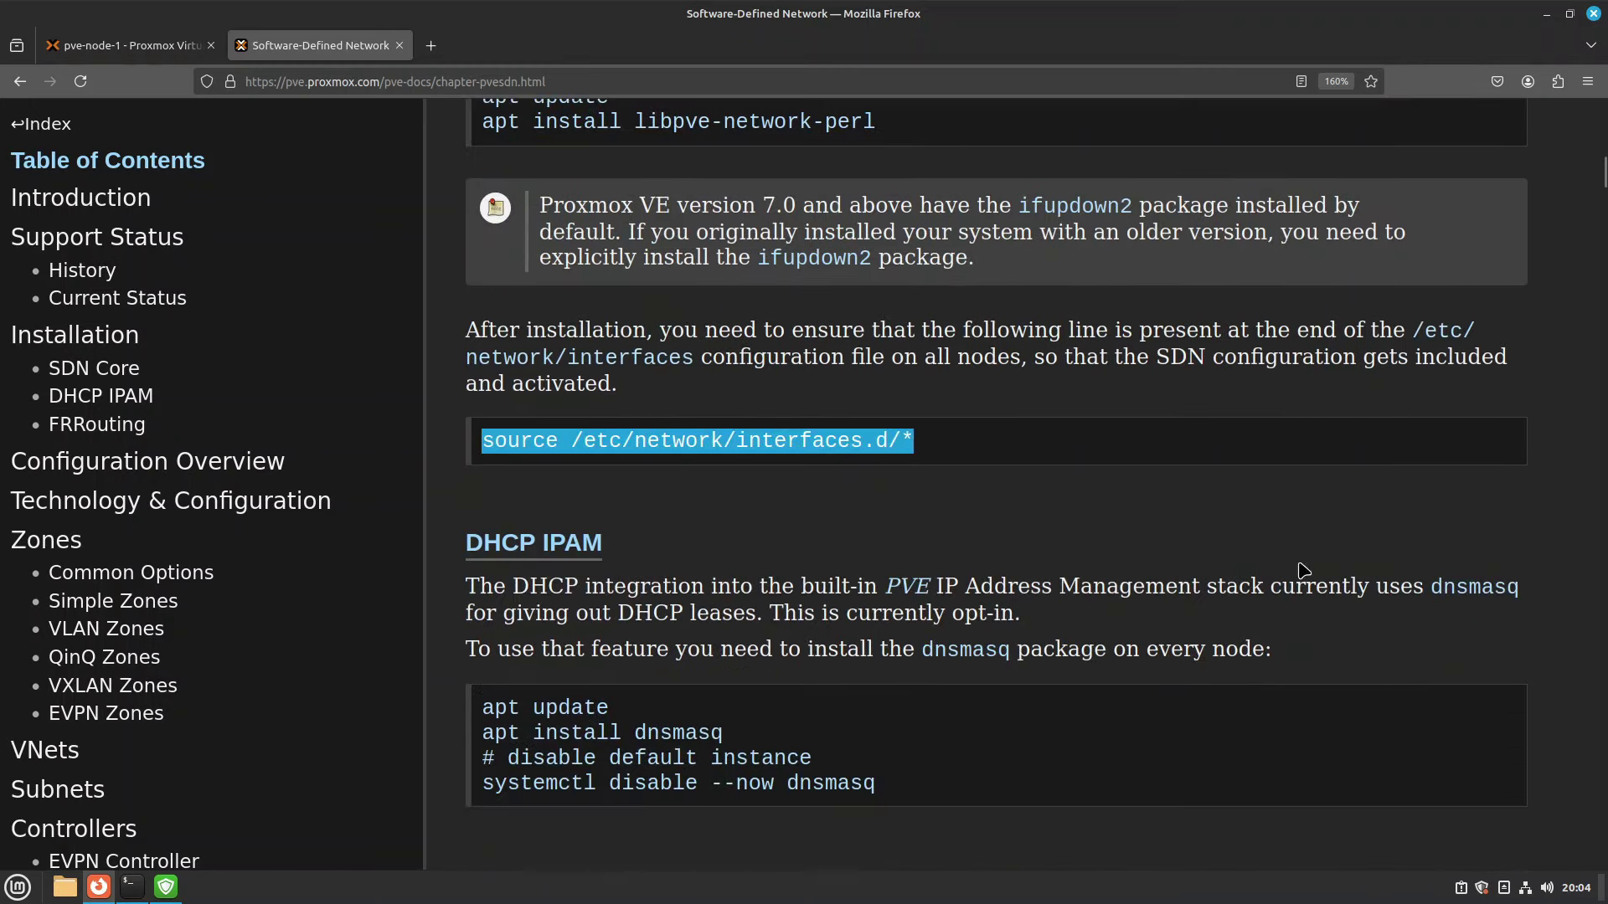
scroll(1178, 531, "down", 2)
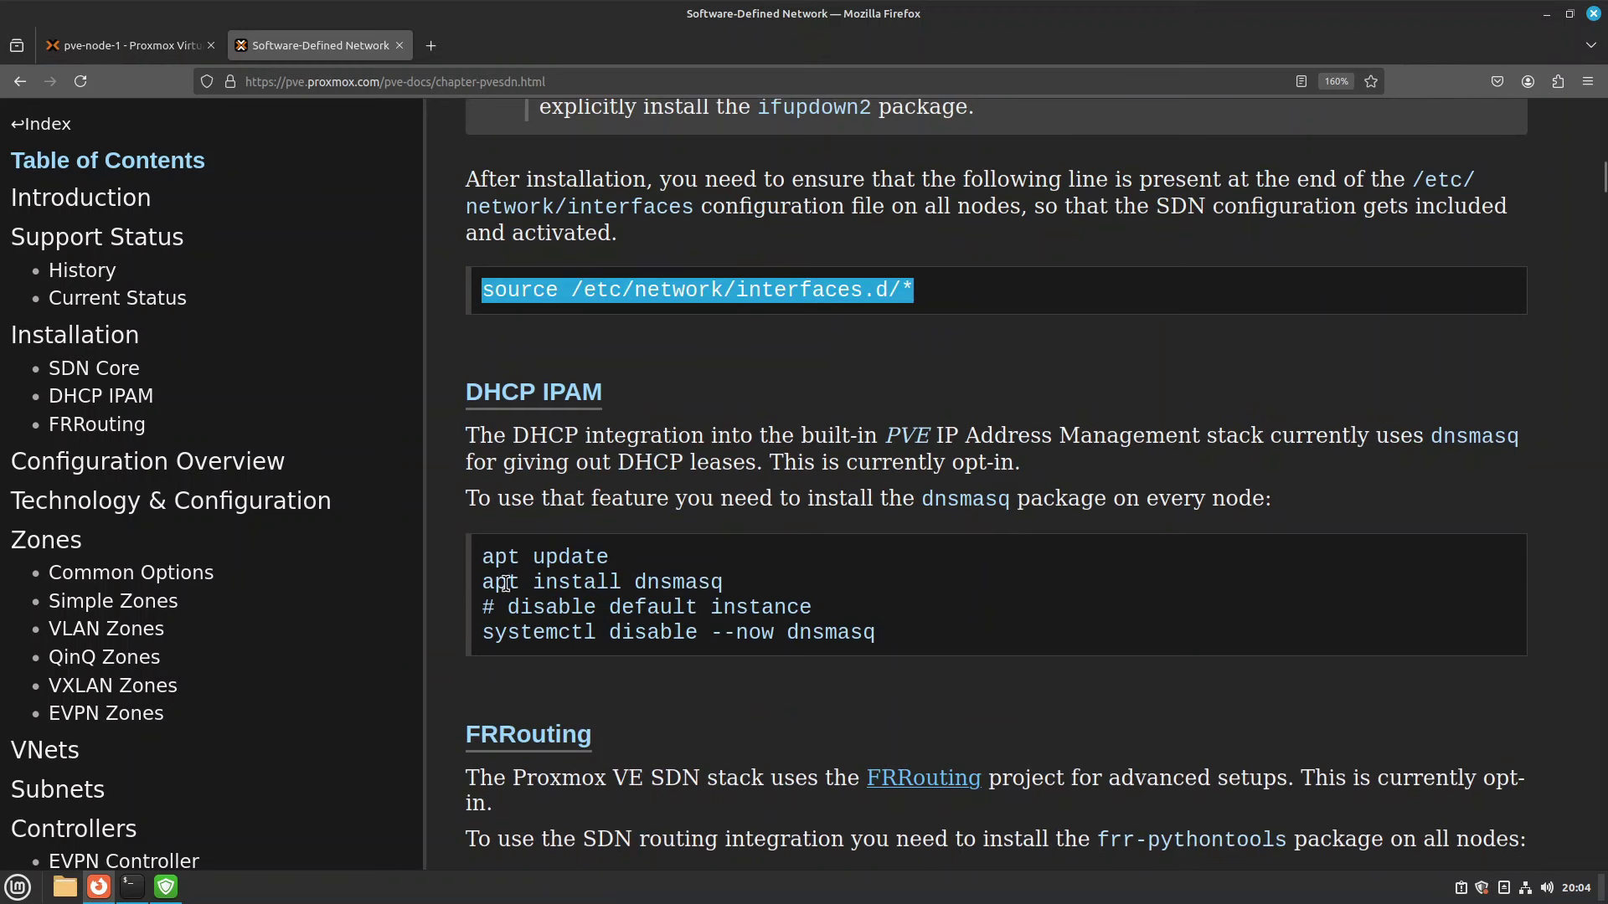
double_click(575, 583)
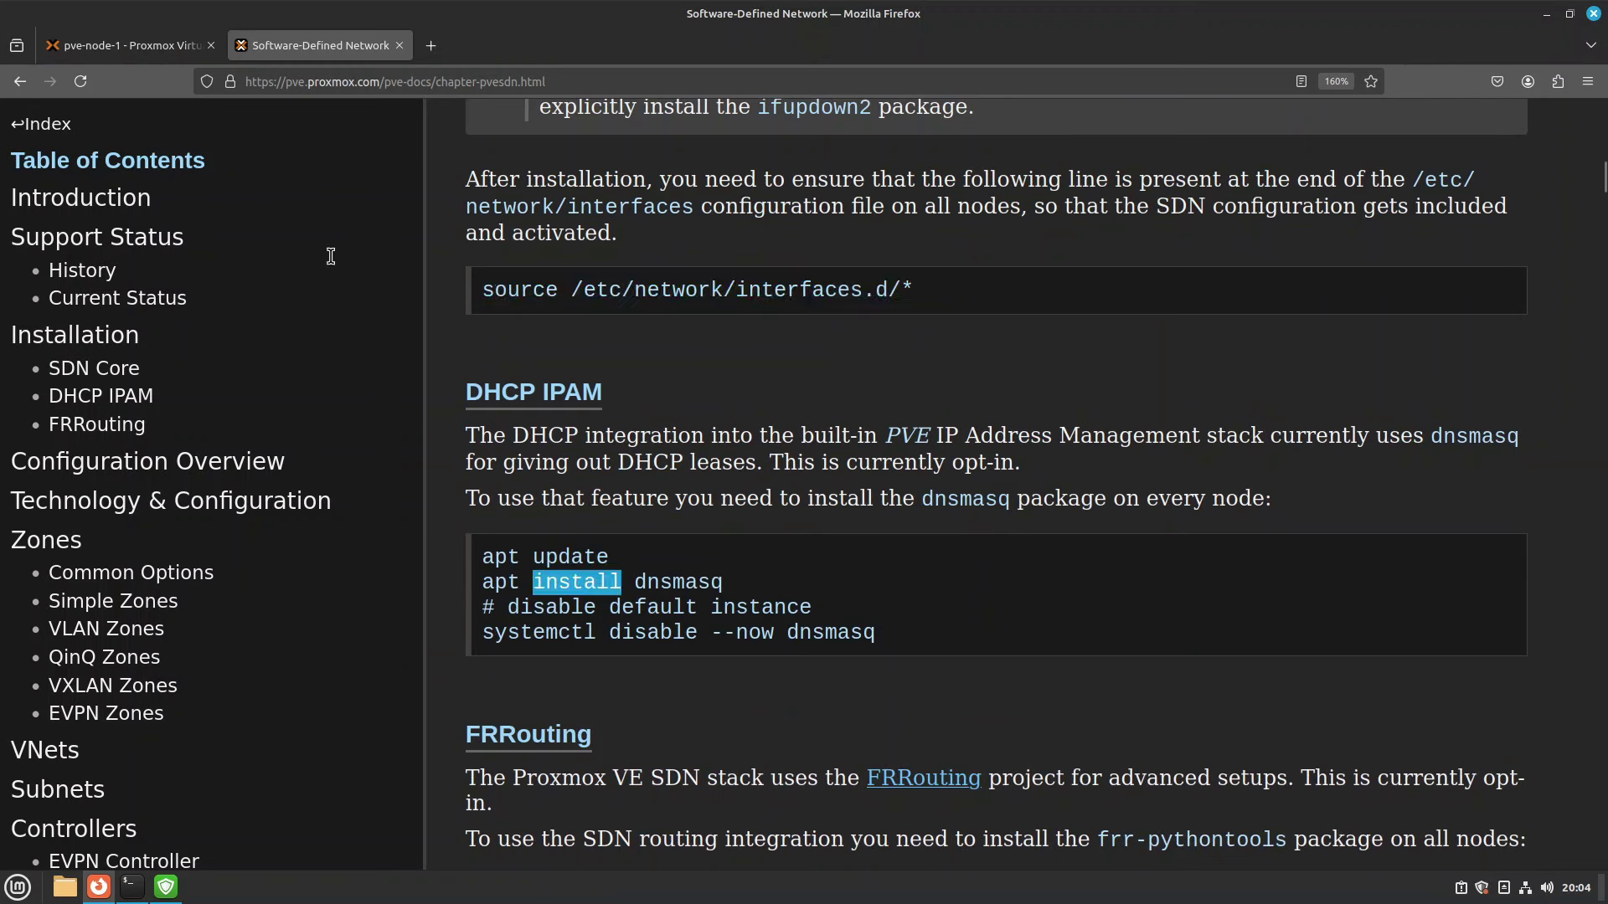
left_click(145, 47)
Start typing 'apt install dnsmasq && systemctl disable --now dnsmasq' in pve-node-1's shell.
left_click(172, 237)
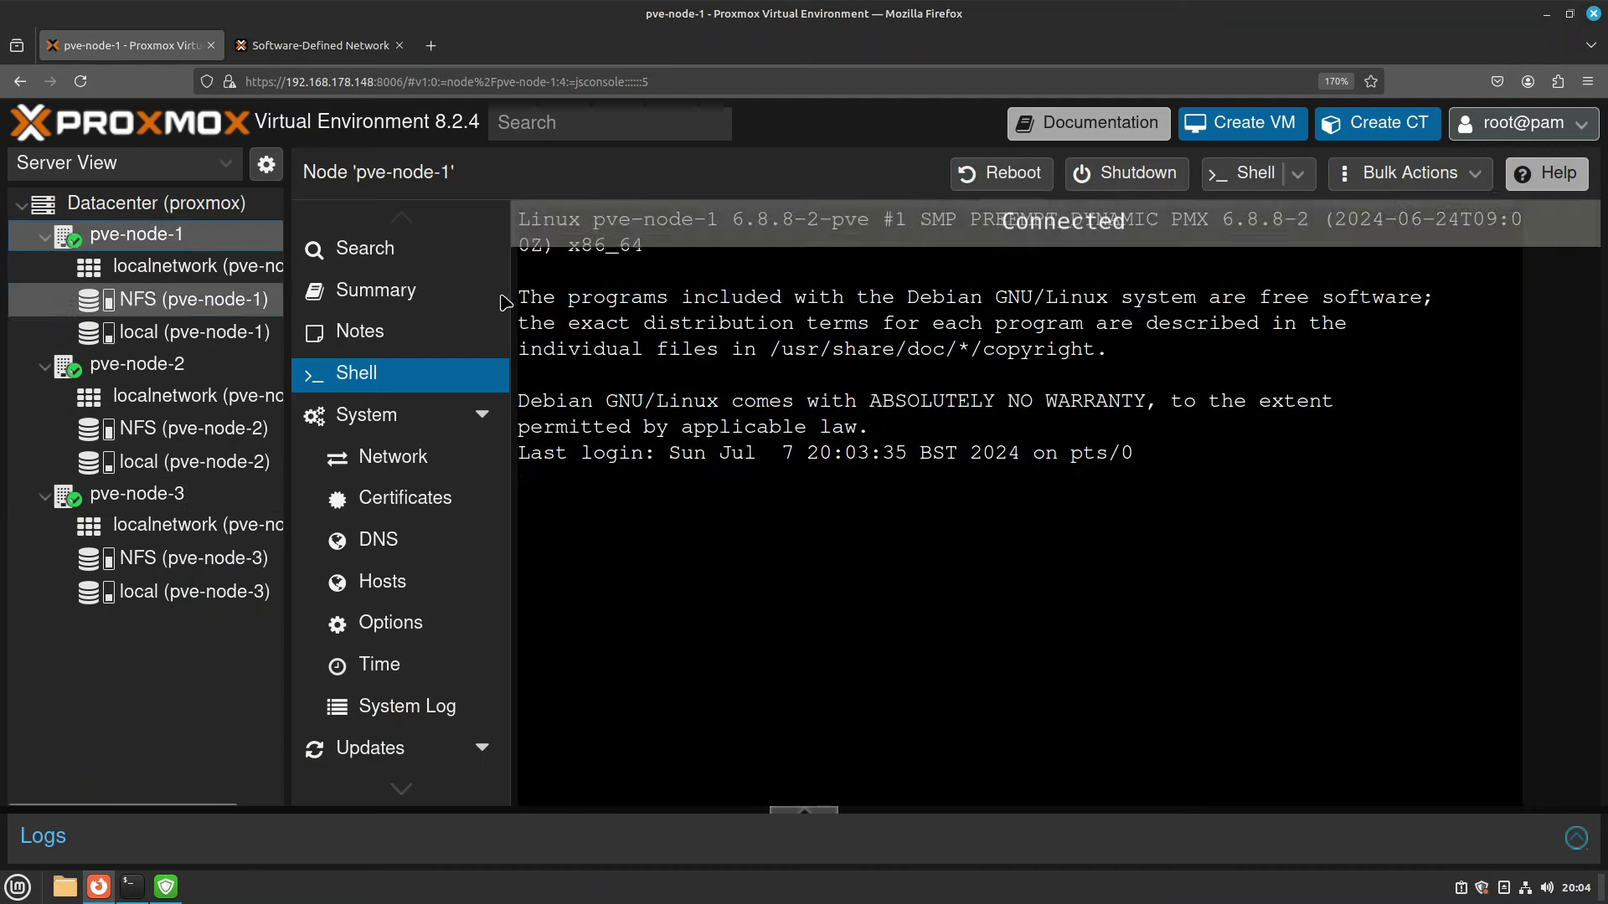
type("apt ins")
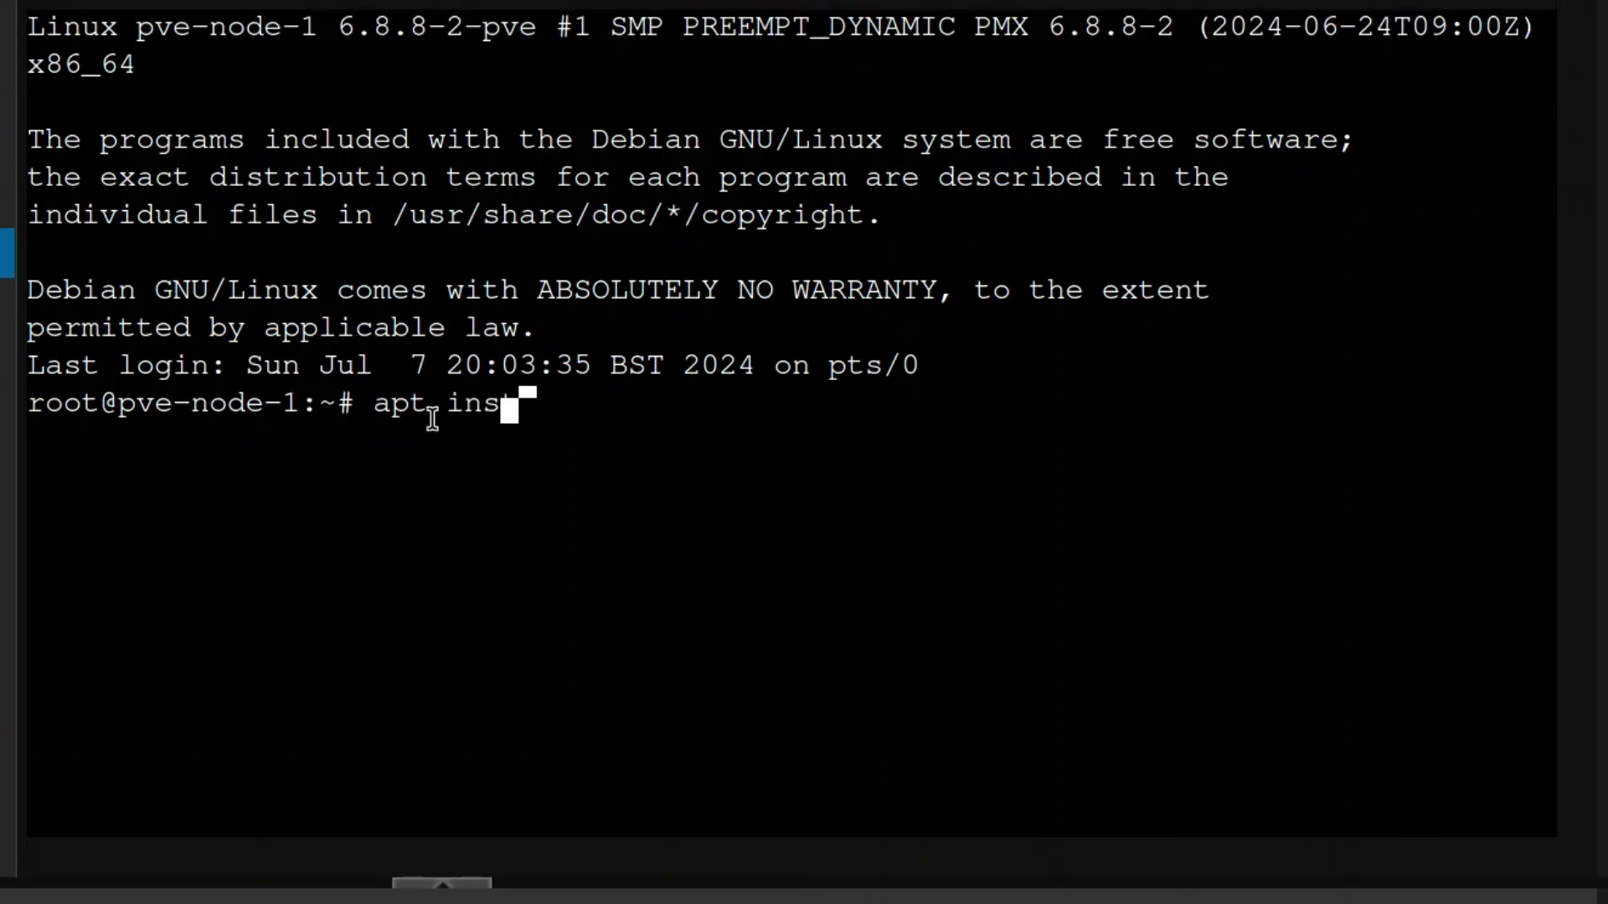
type("tall dnsmas")
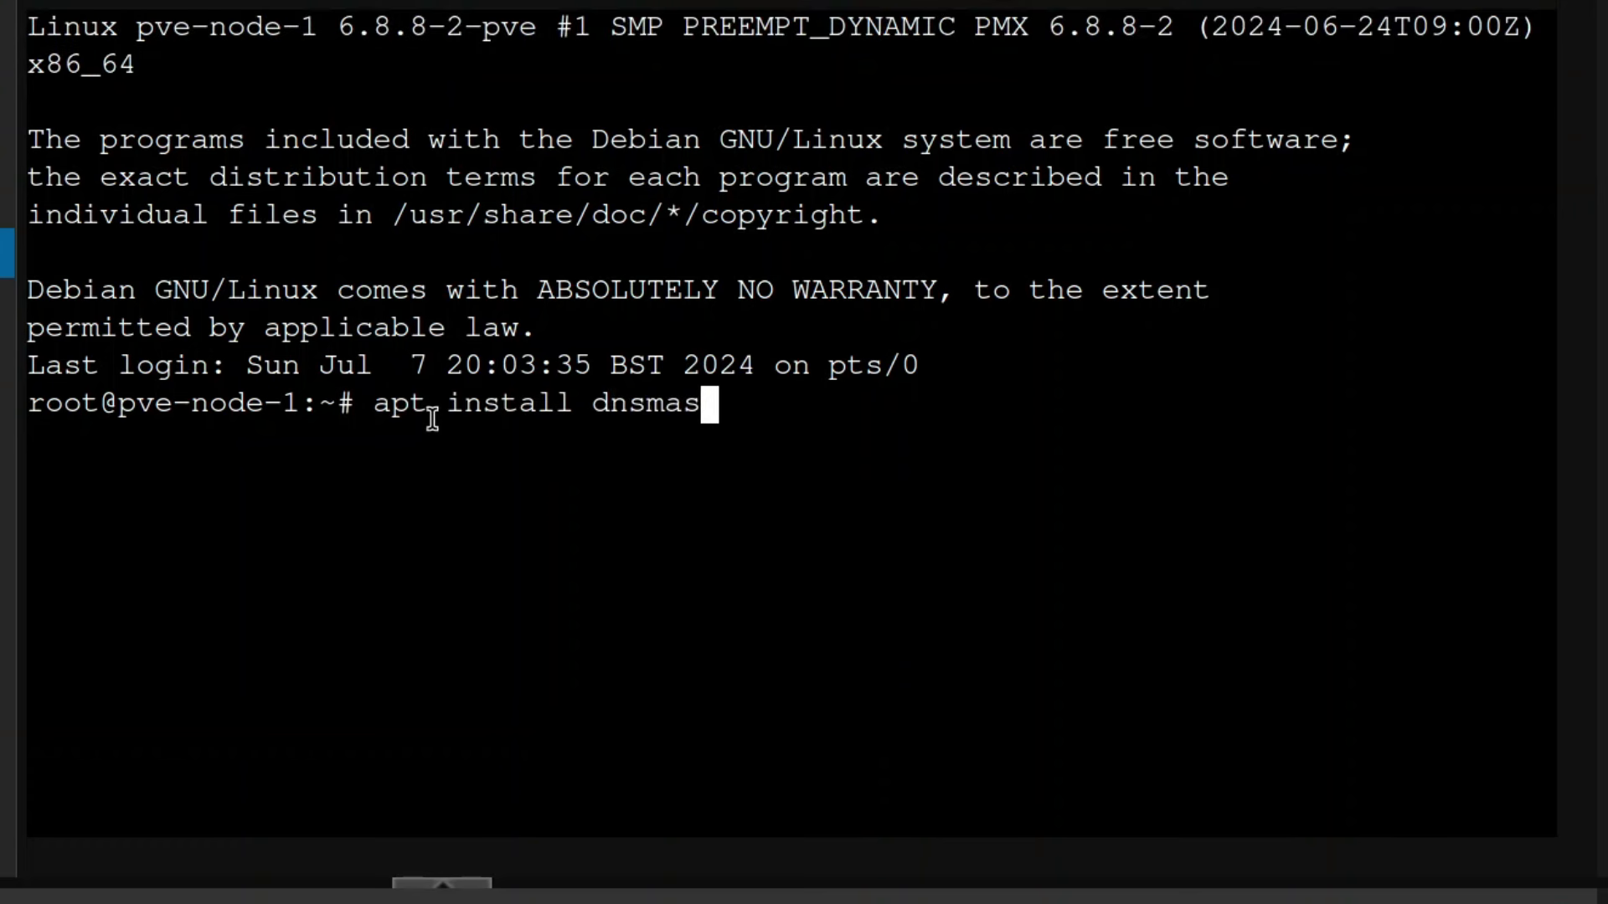
type("q &&")
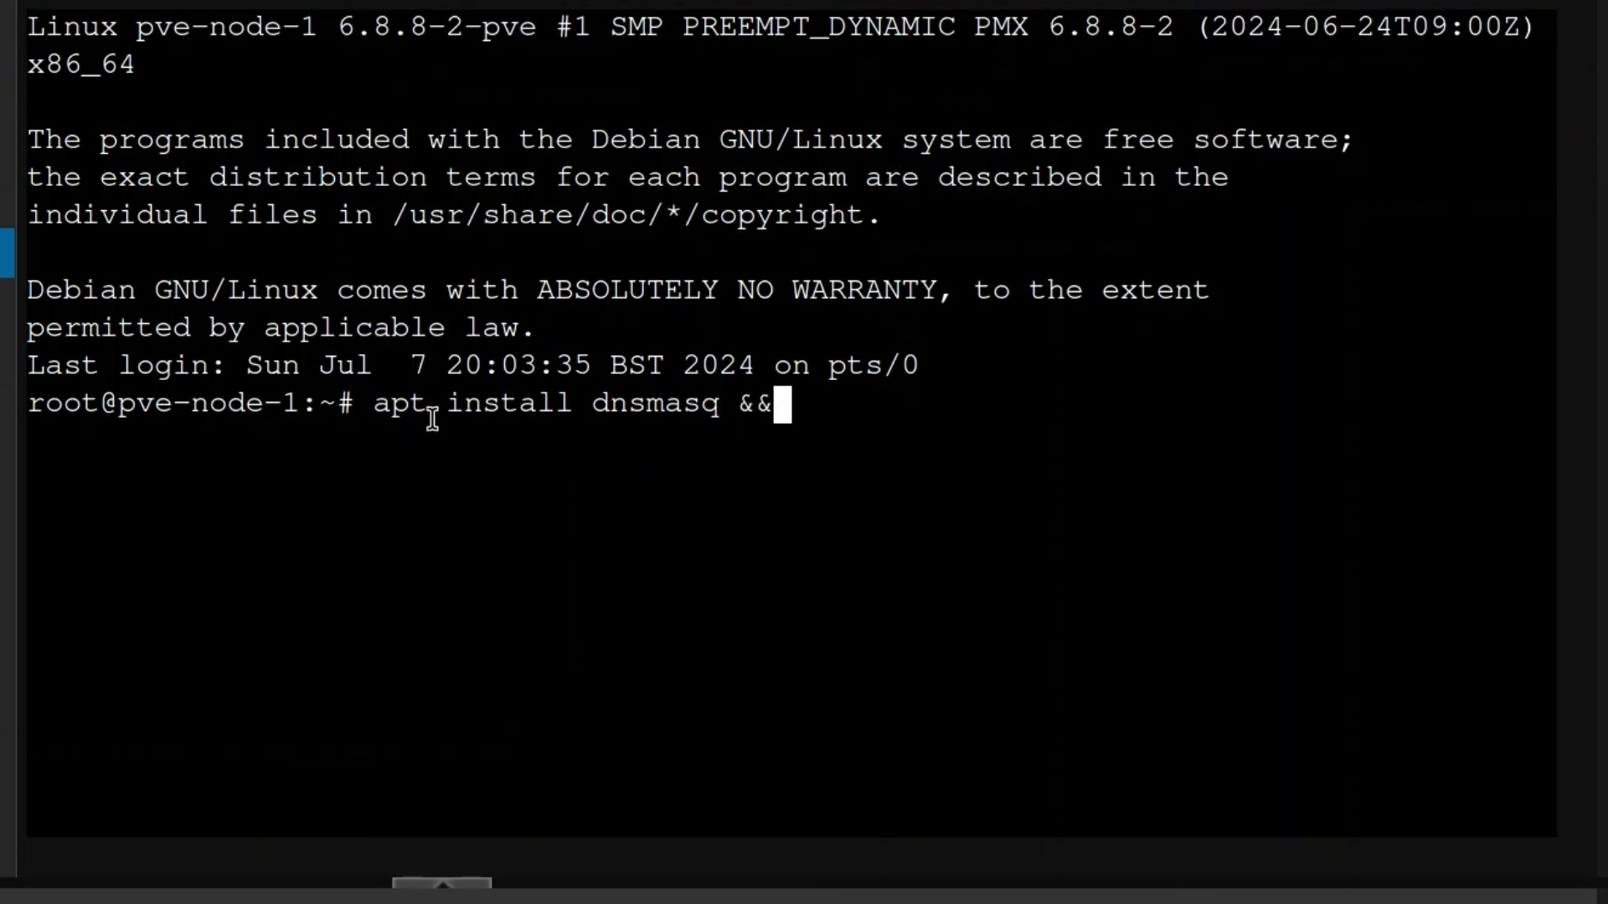
type(" systemc")
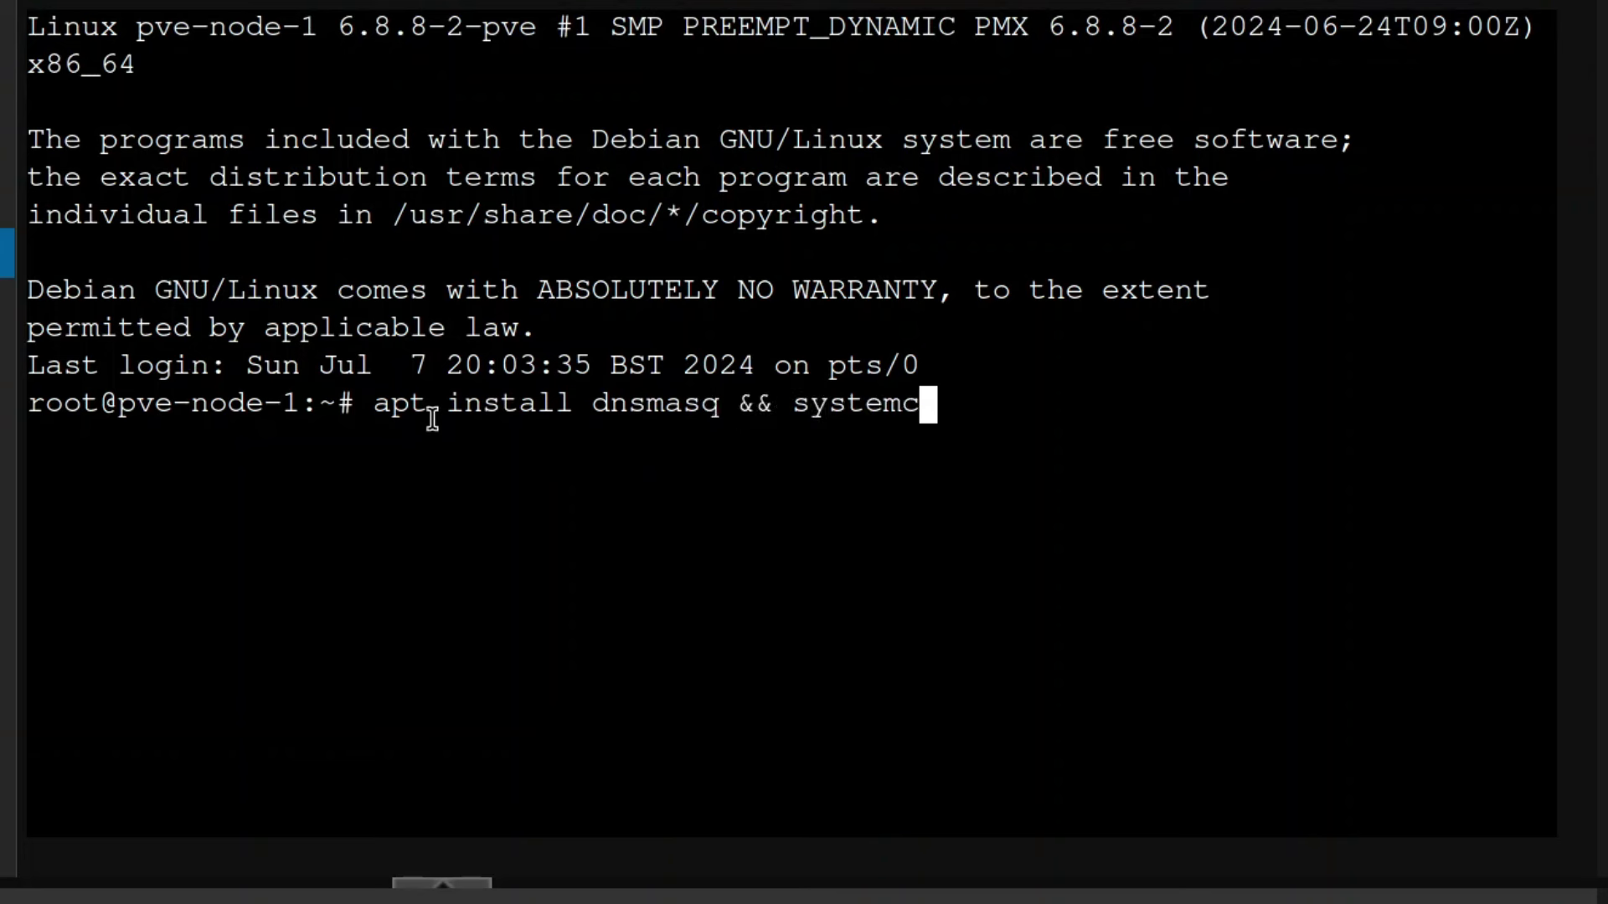
type("tl disable ")
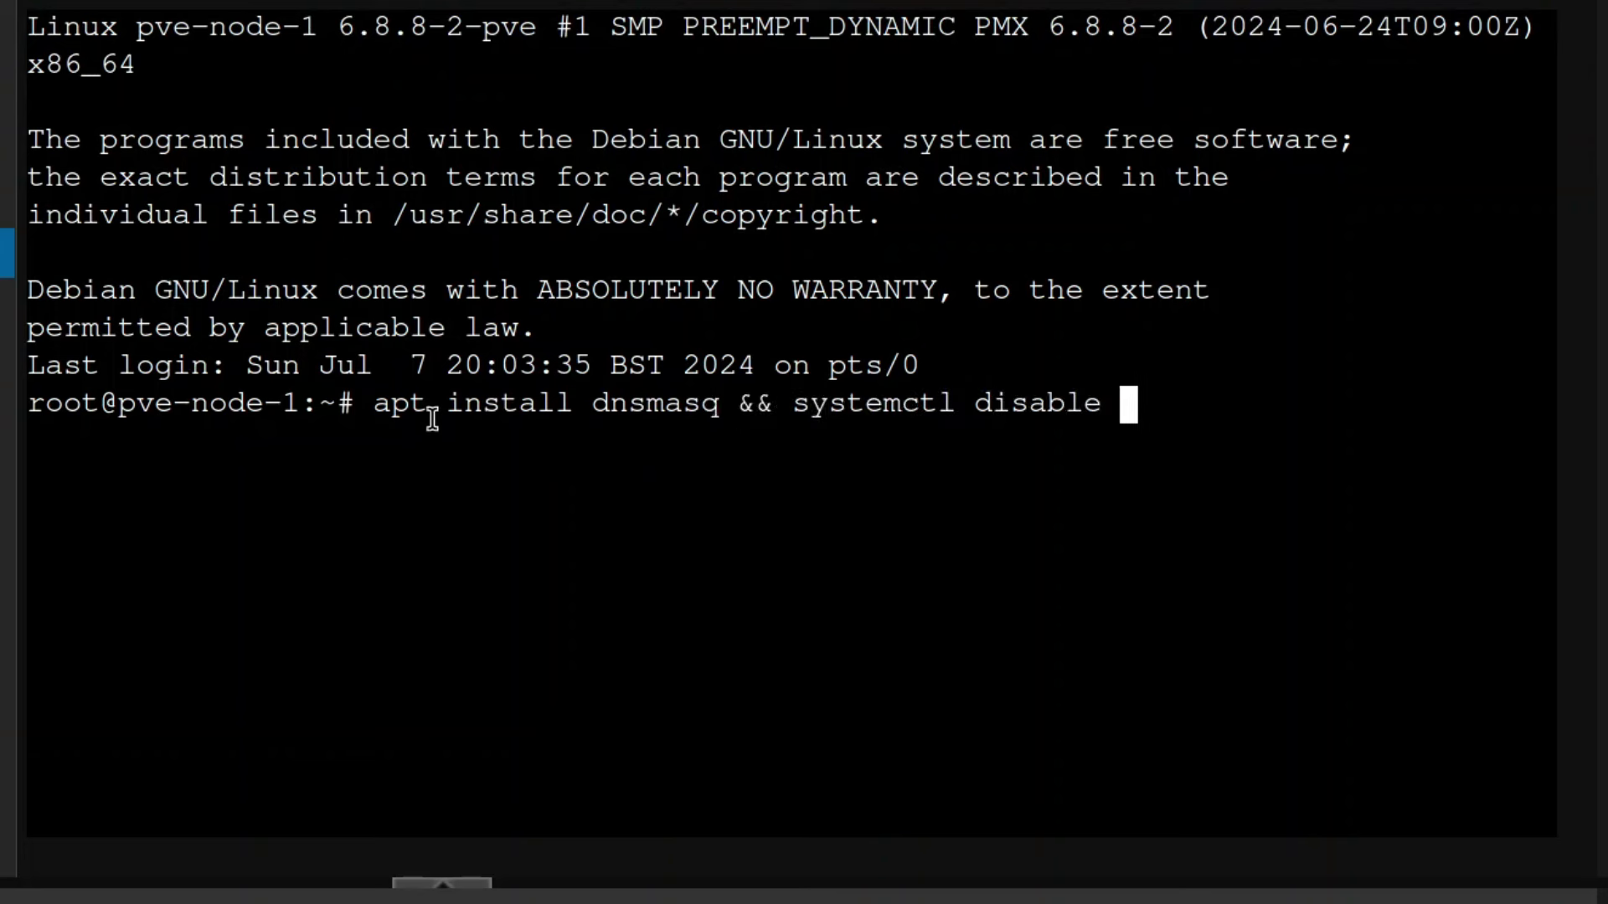
type("--now dnsmasq")
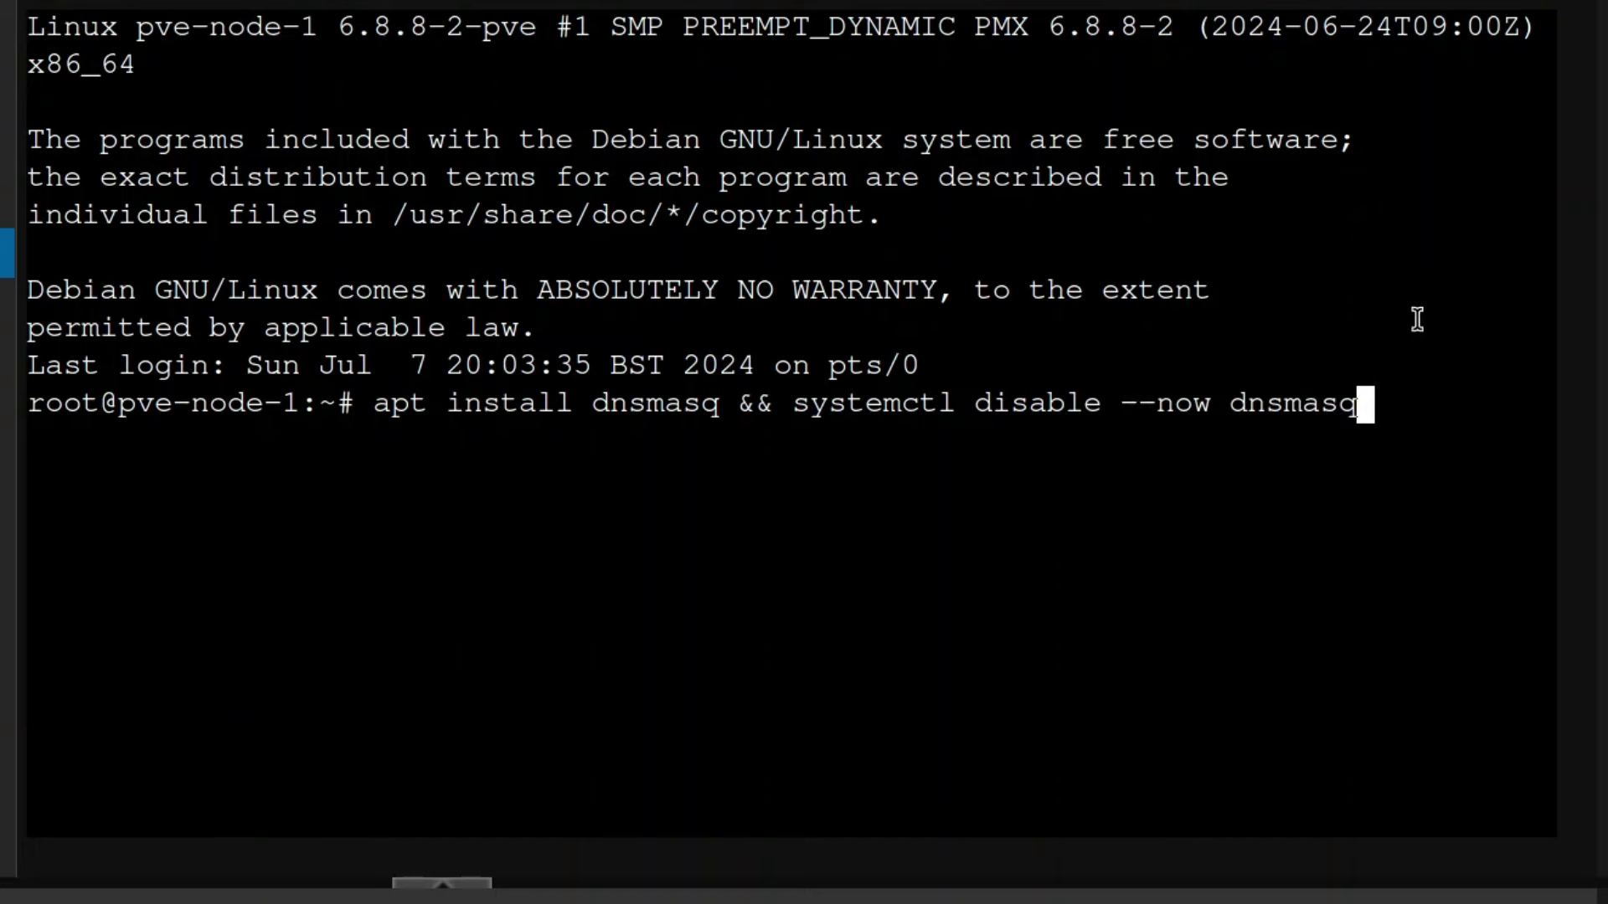
Read the DHCP IPAM paragraph and its systemctl disable --now dnsmasq line in the docs.
left_click(335, 47)
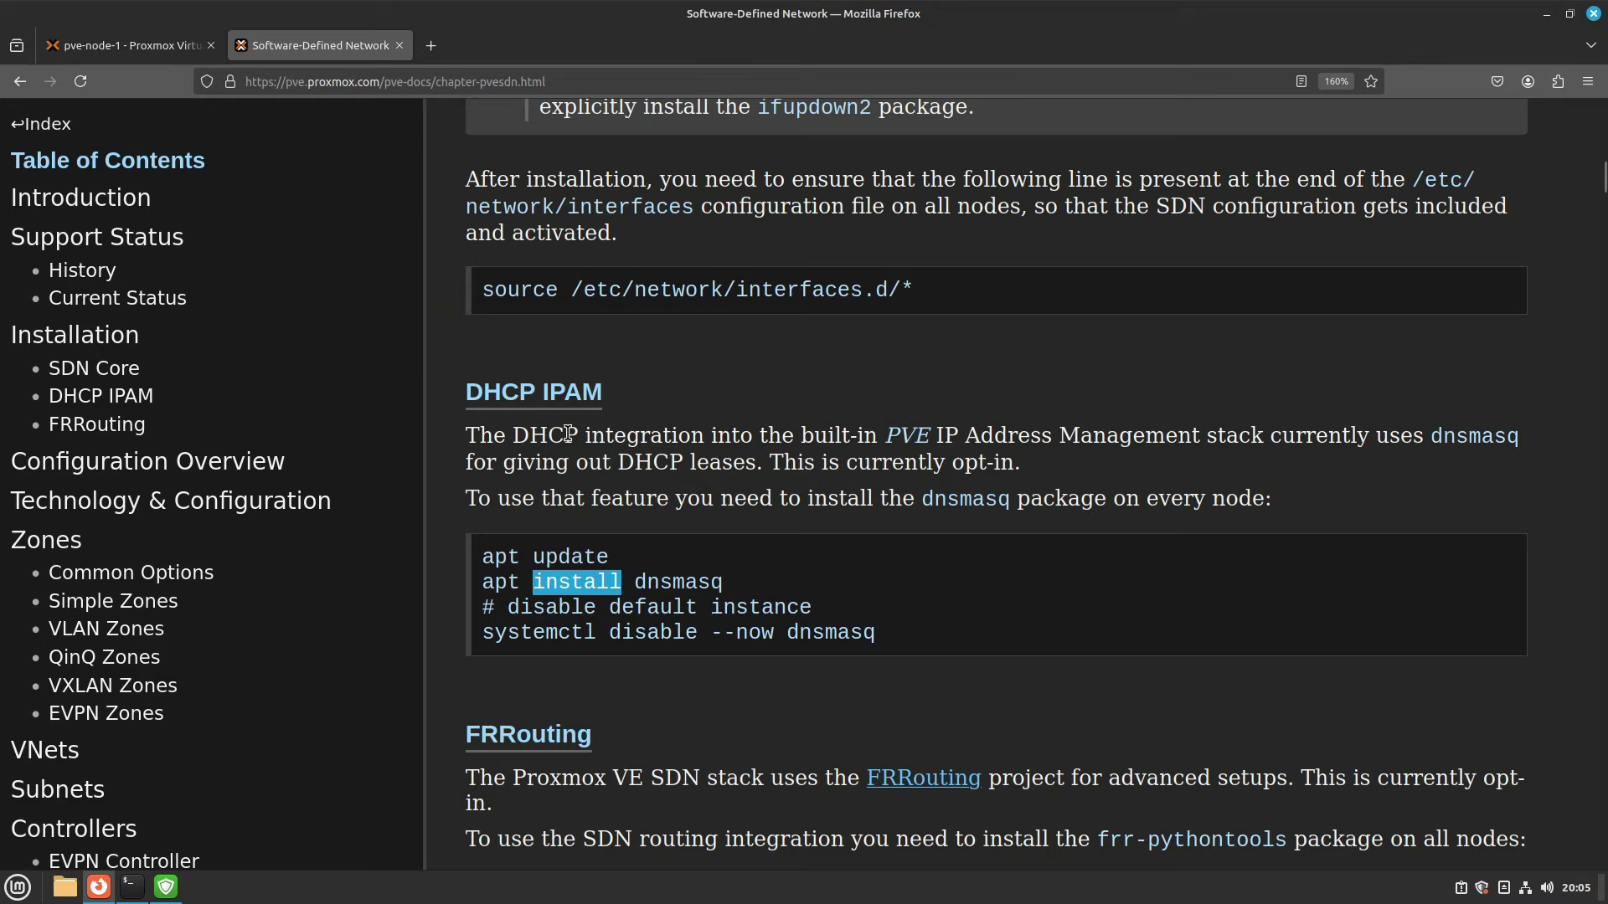
left_click(992, 435)
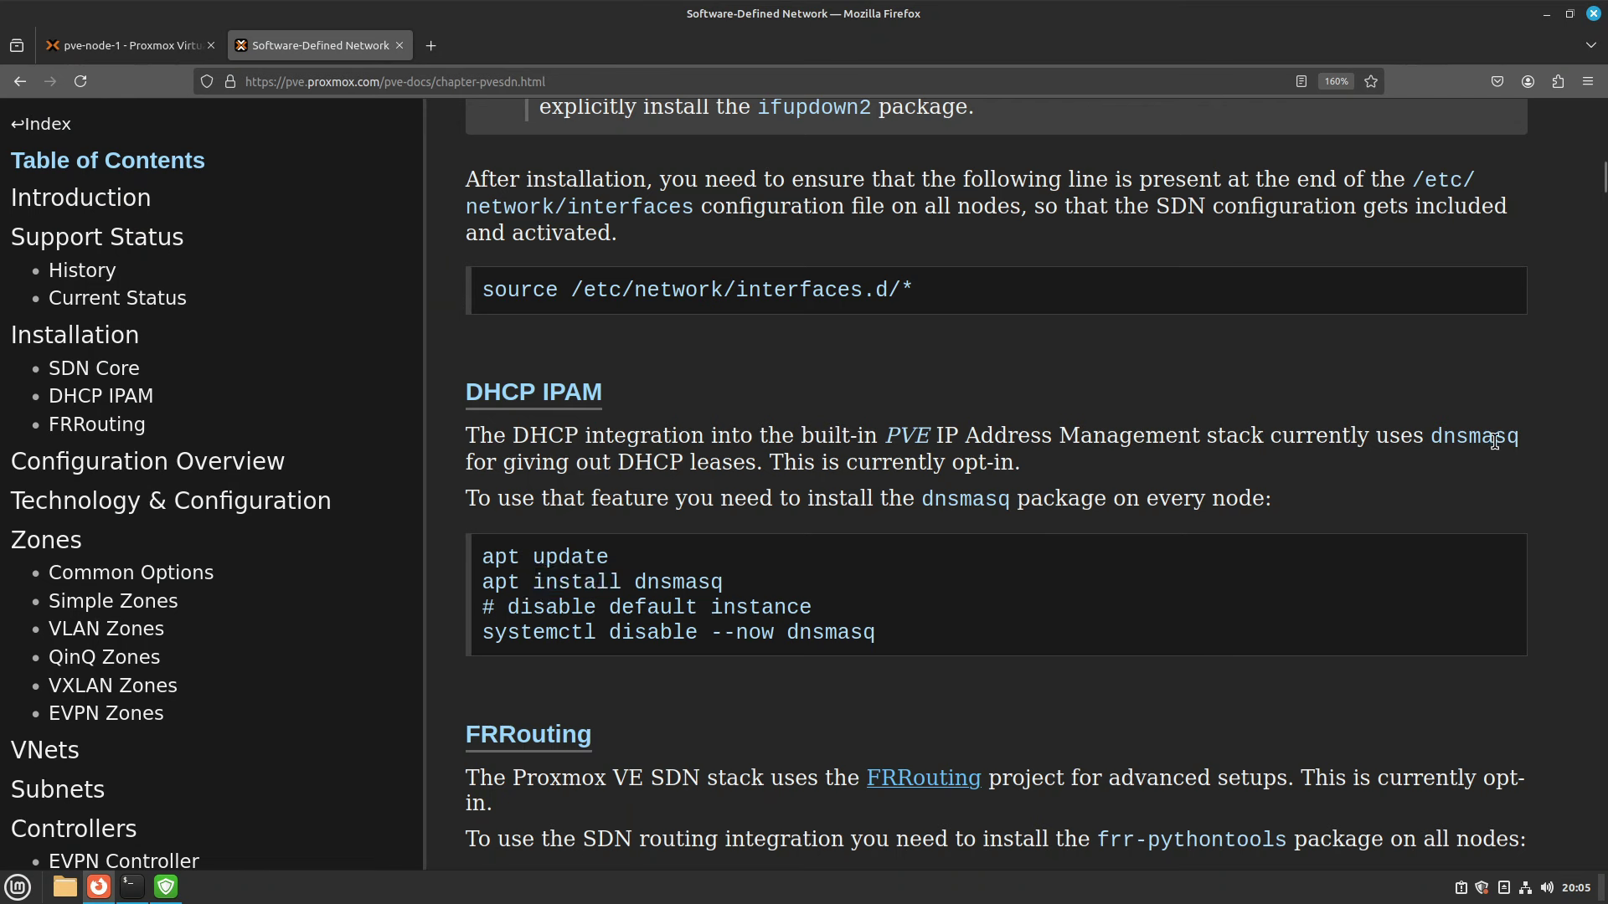
left_click_drag(941, 435, 867, 436)
left_click(533, 435)
left_click_drag(691, 436, 917, 434)
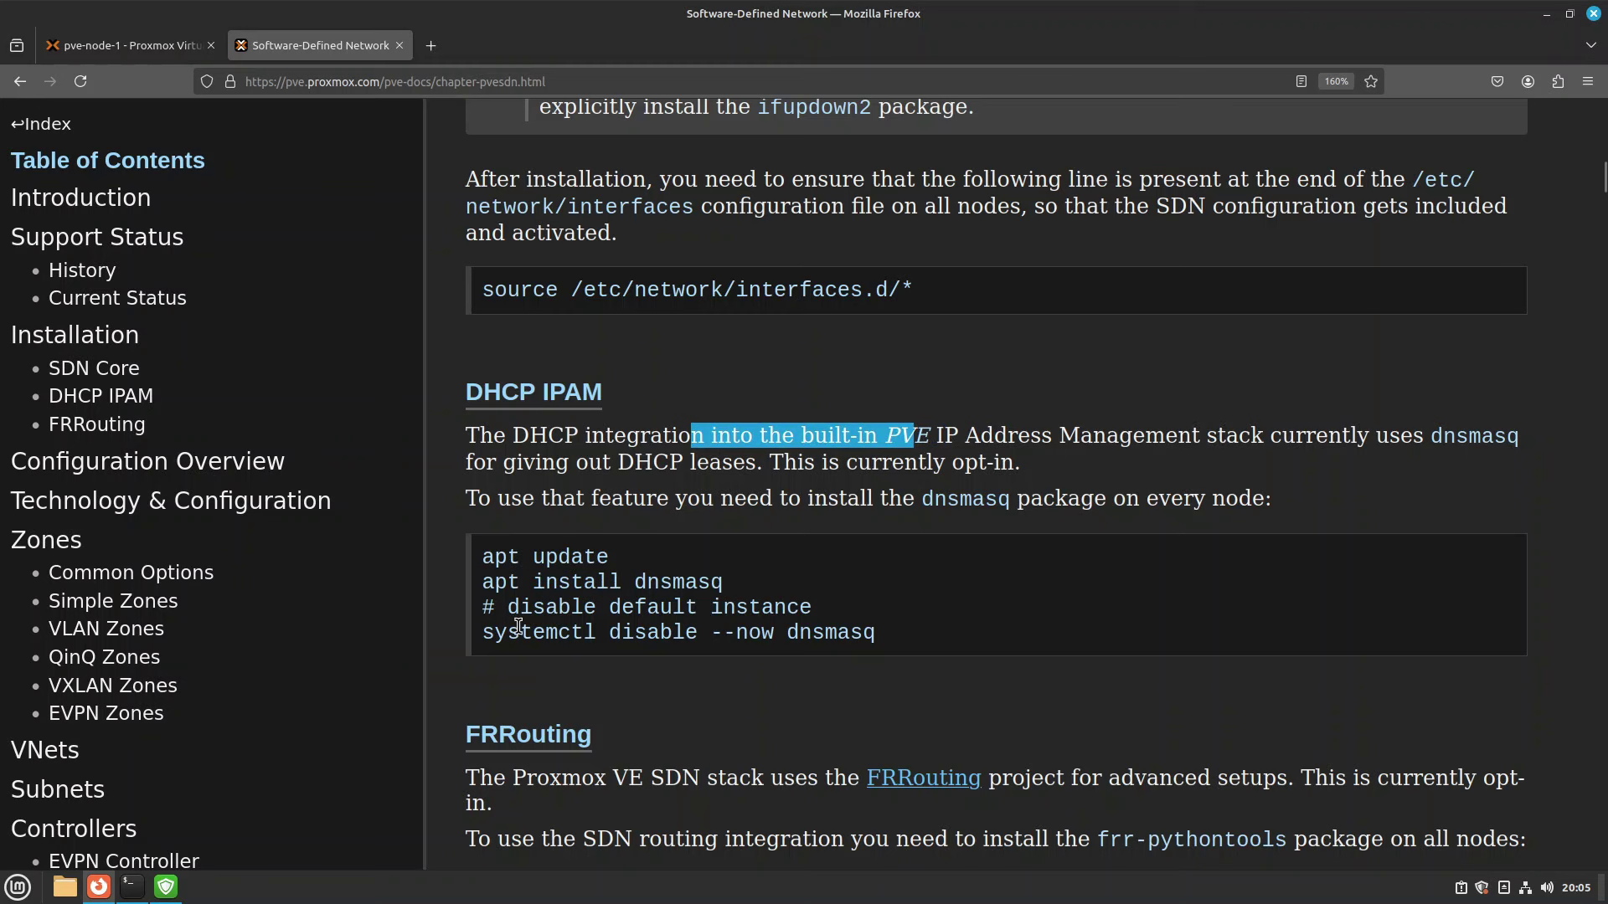
left_click_drag(517, 632, 804, 666)
left_click(779, 681)
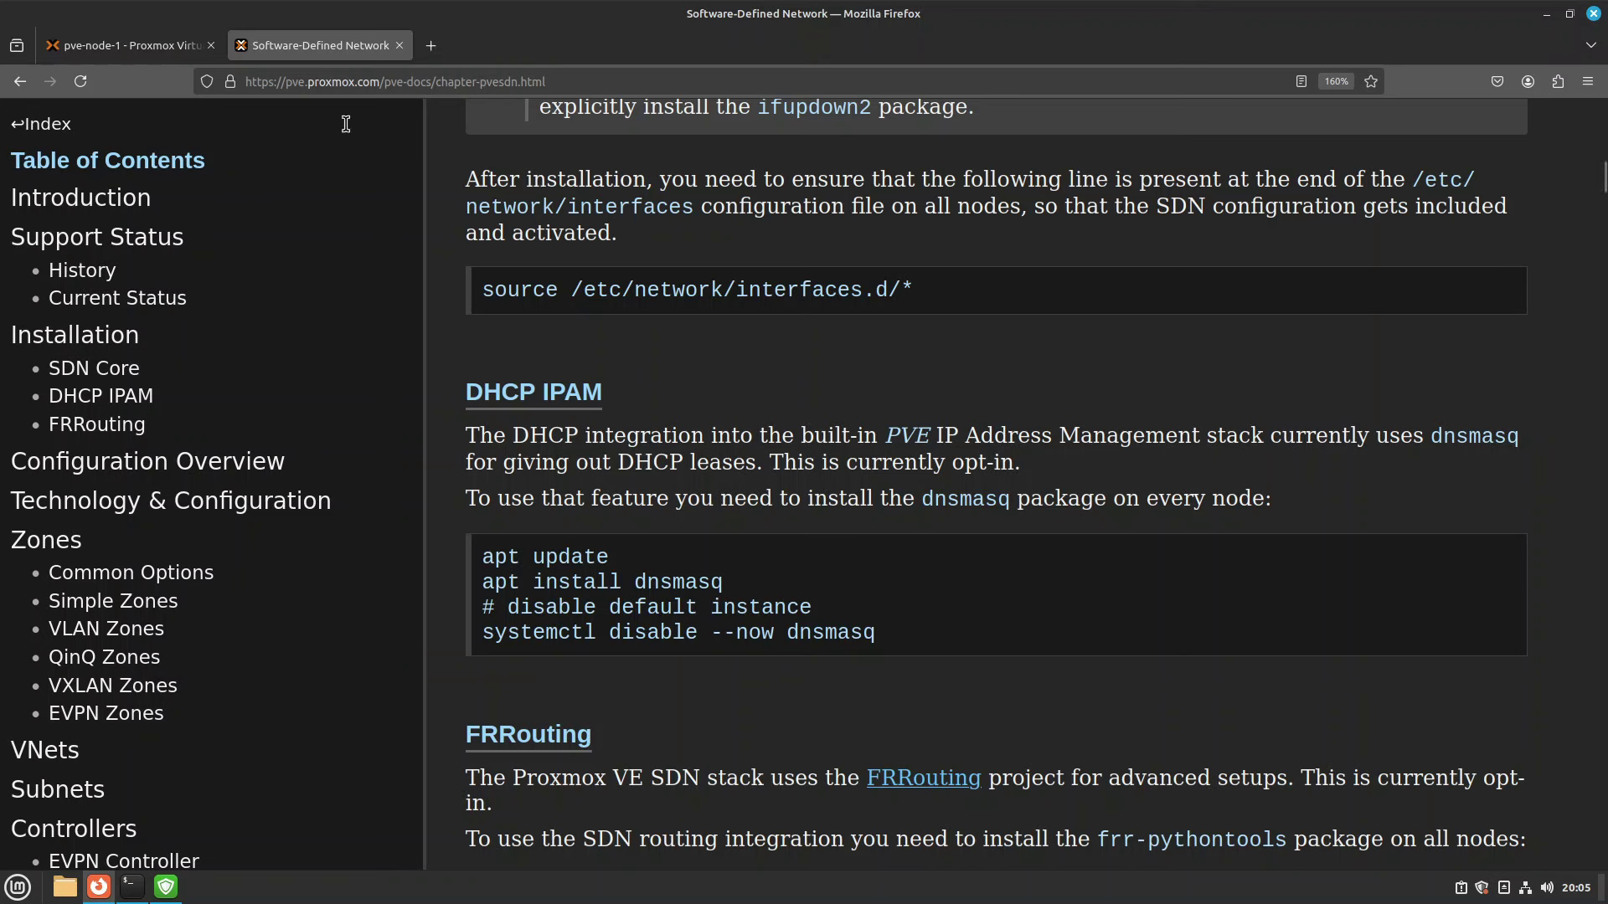
Compare the shell command with the docs' apt install dnsmasq and systemctl disable lines.
left_click(139, 49)
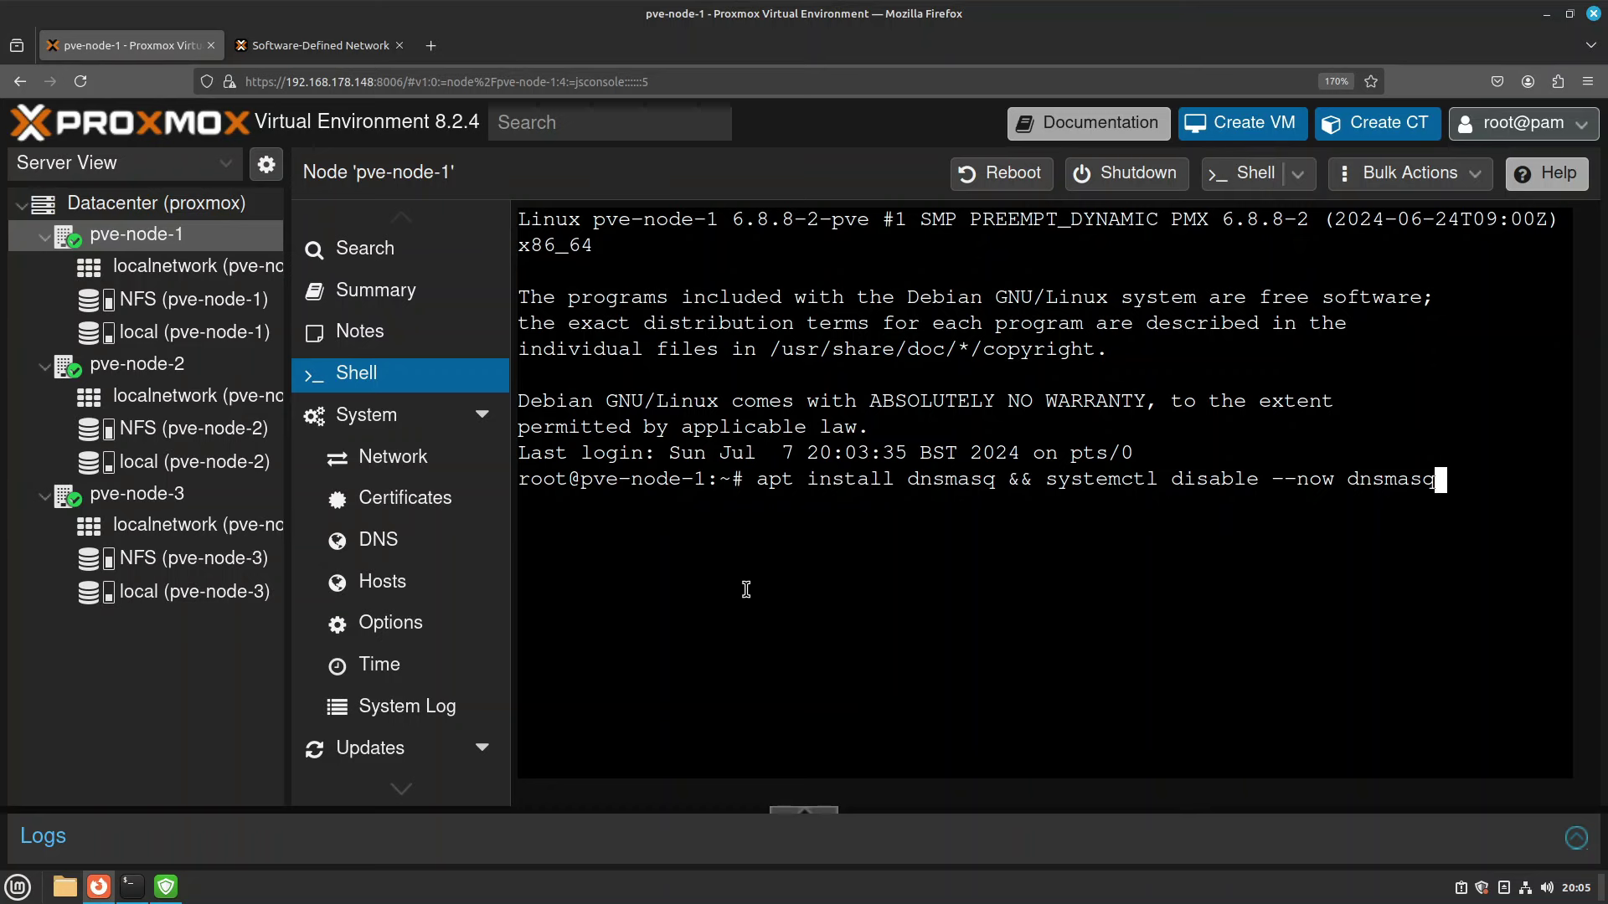
left_click(276, 48)
triple_click(556, 580)
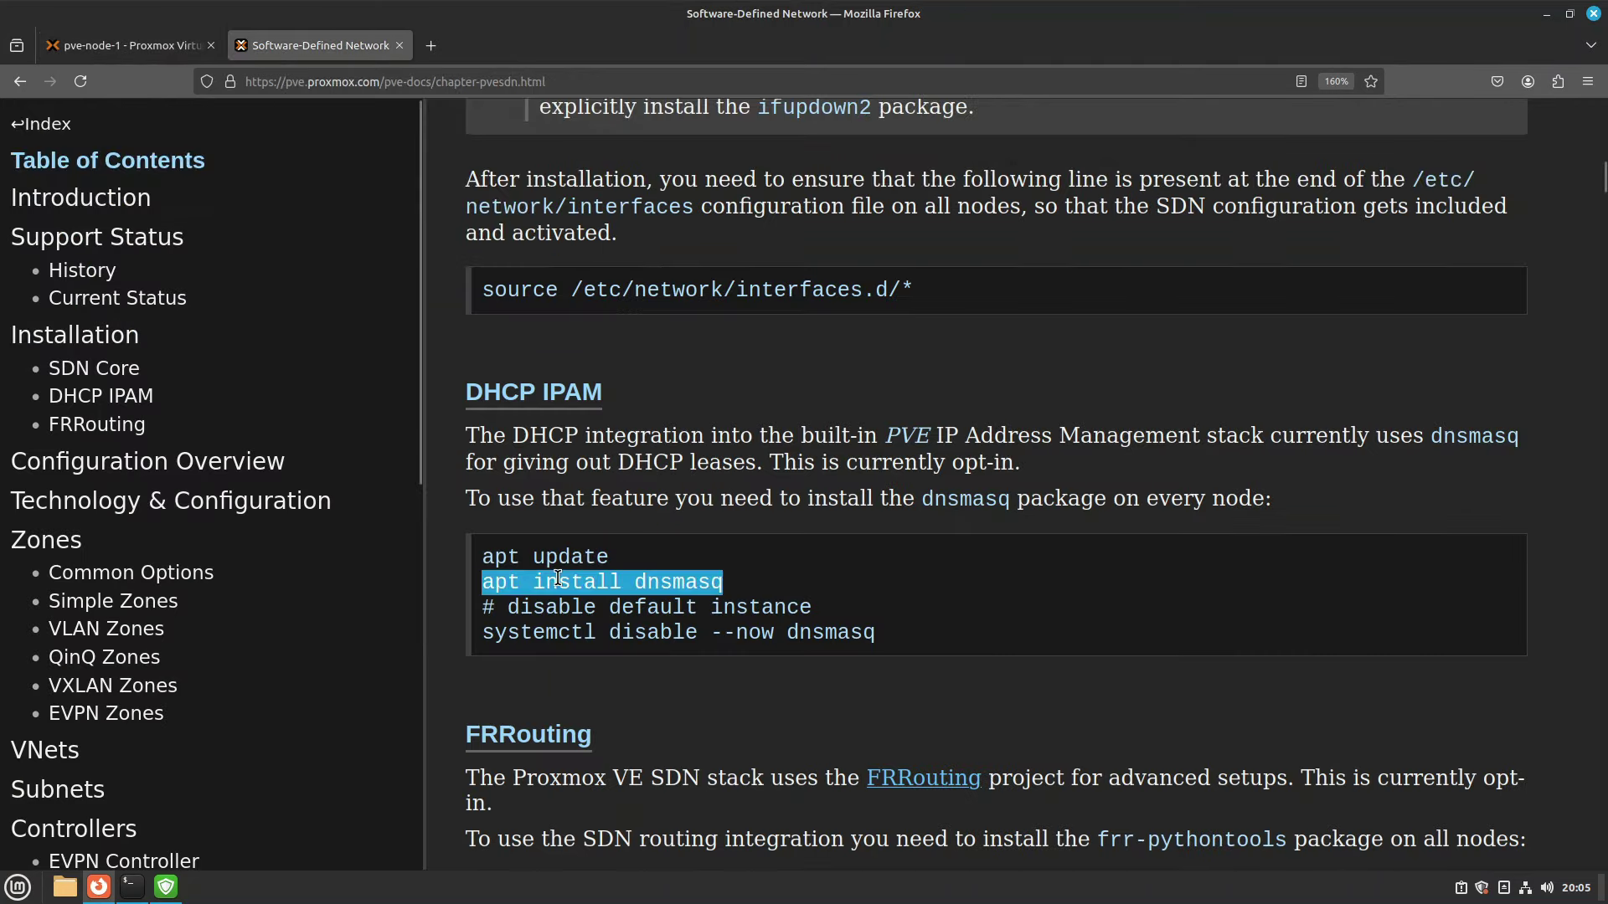
triple_click(600, 633)
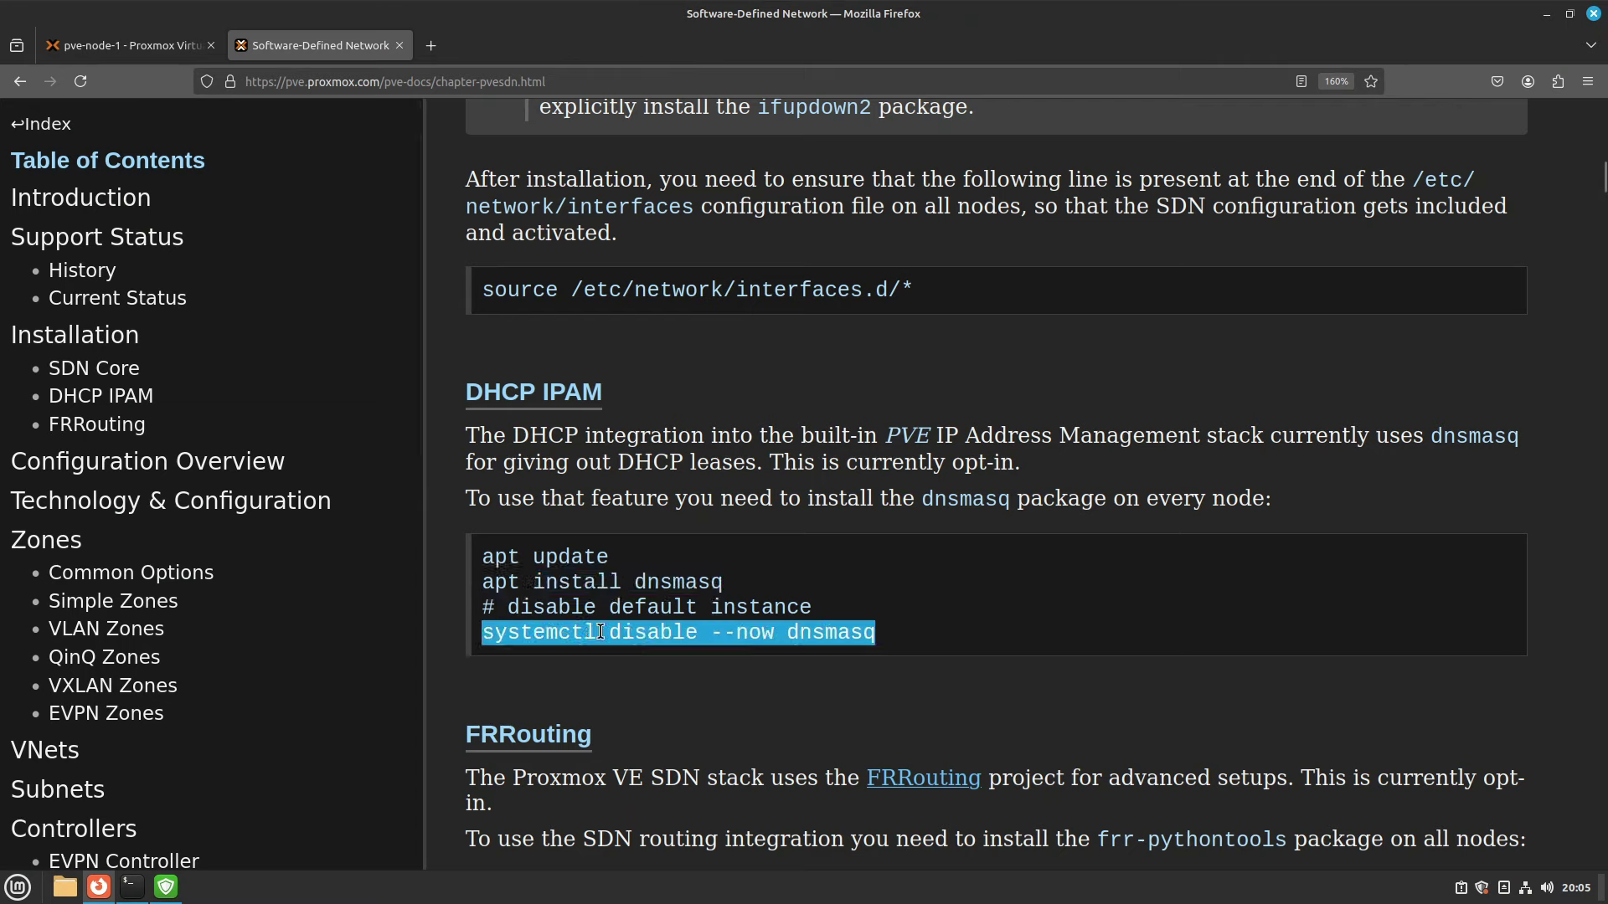
left_click(149, 51)
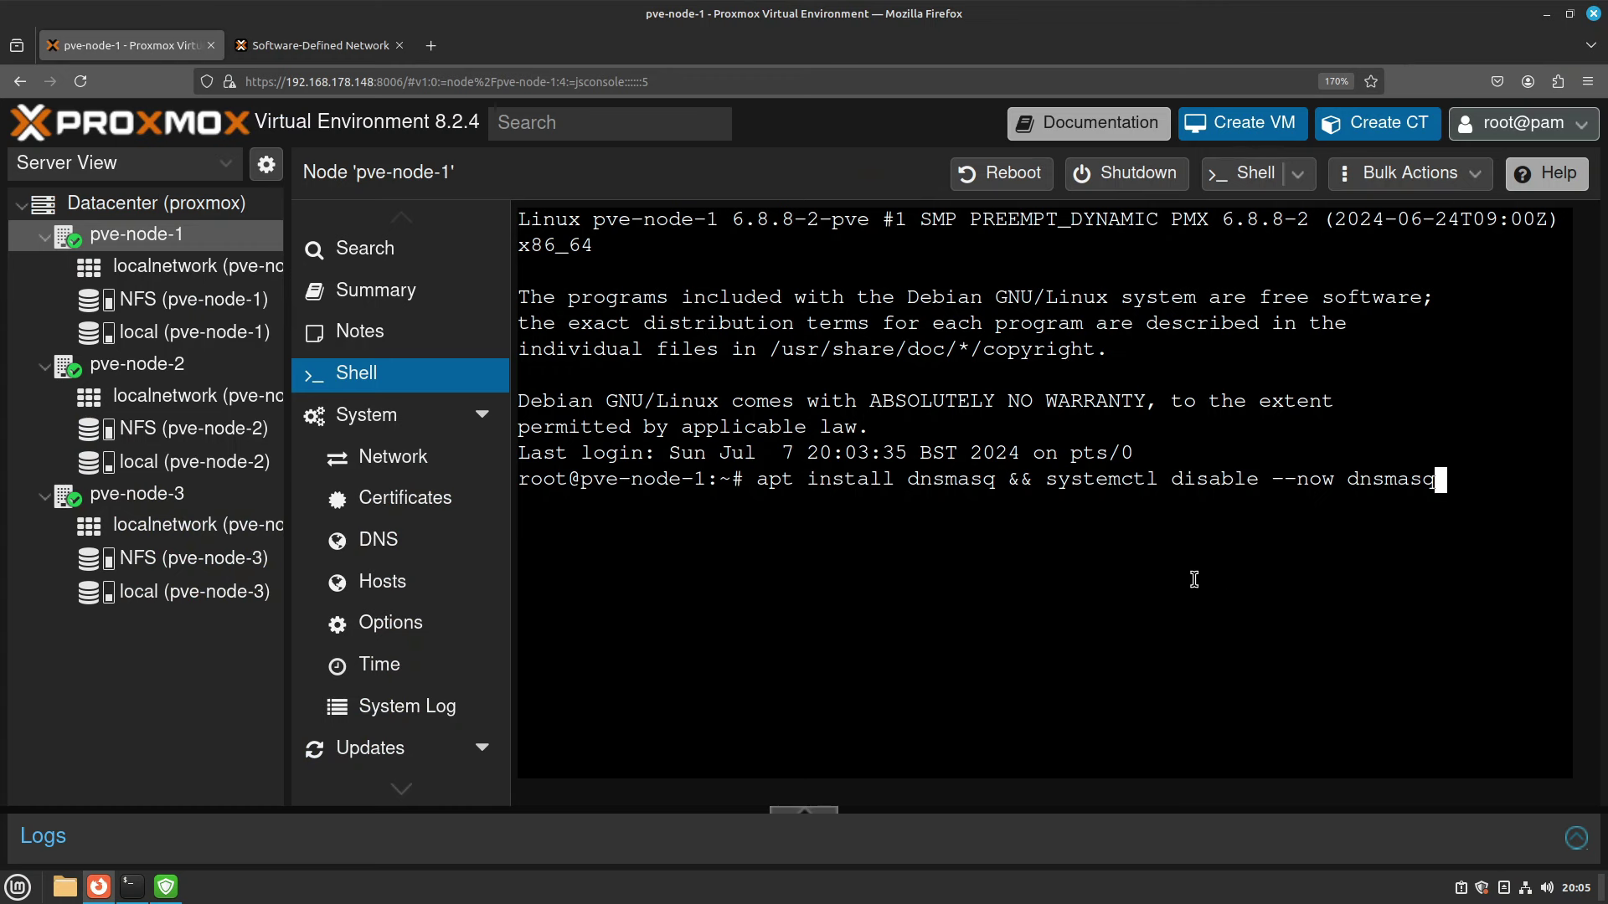
Check each part of the dnsmasq command and copy the whole command.
left_click_drag(757, 479, 1001, 480)
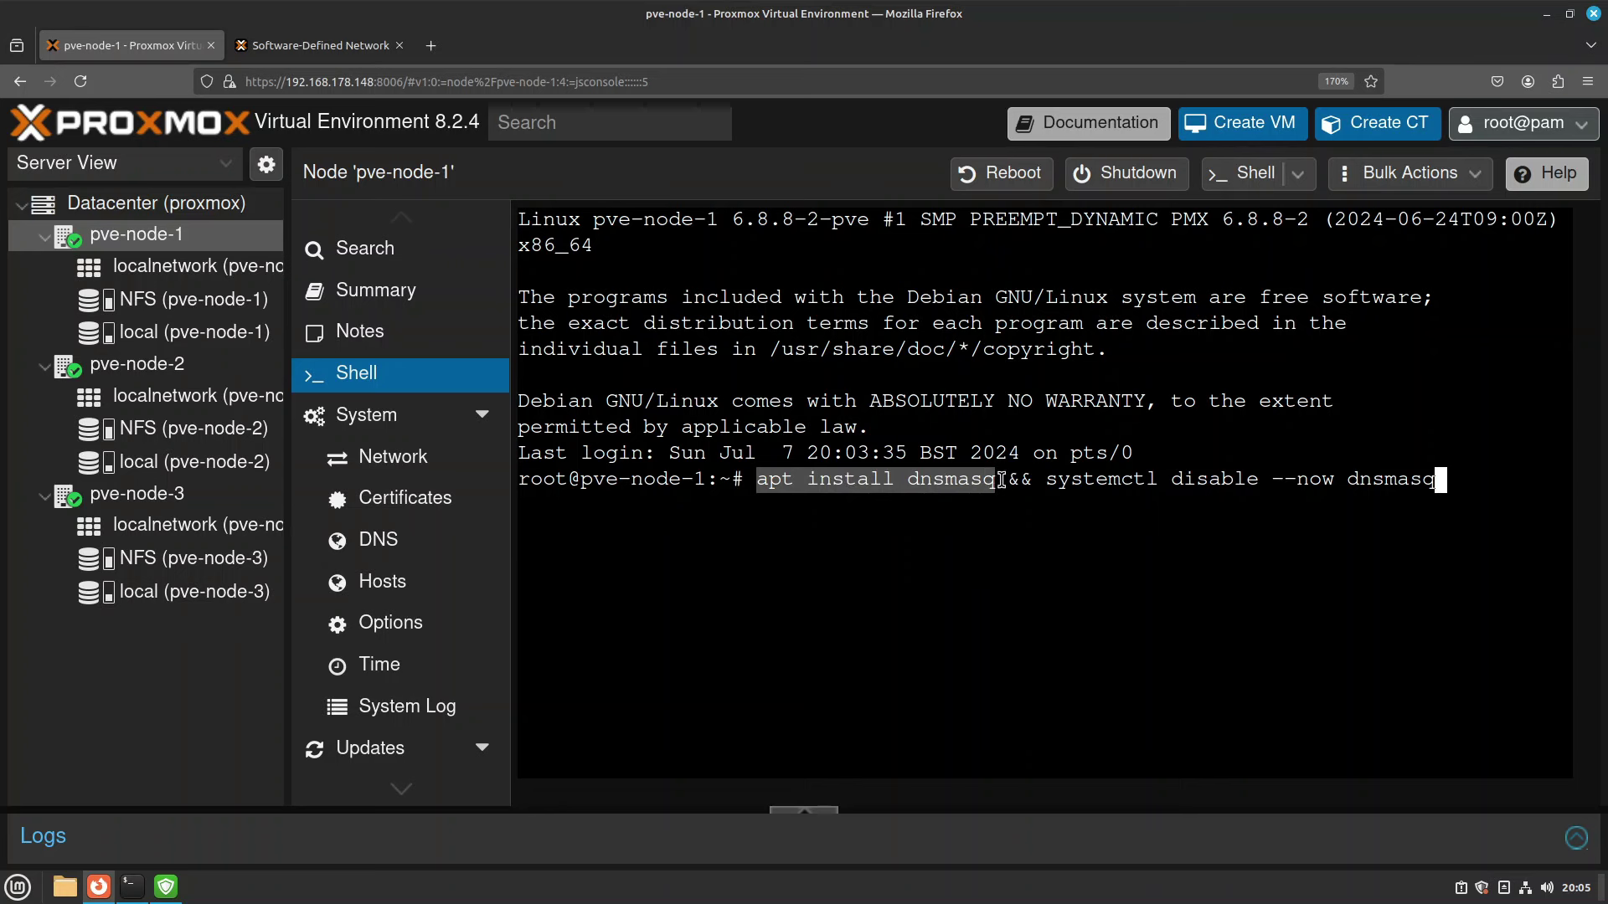
left_click(1004, 480)
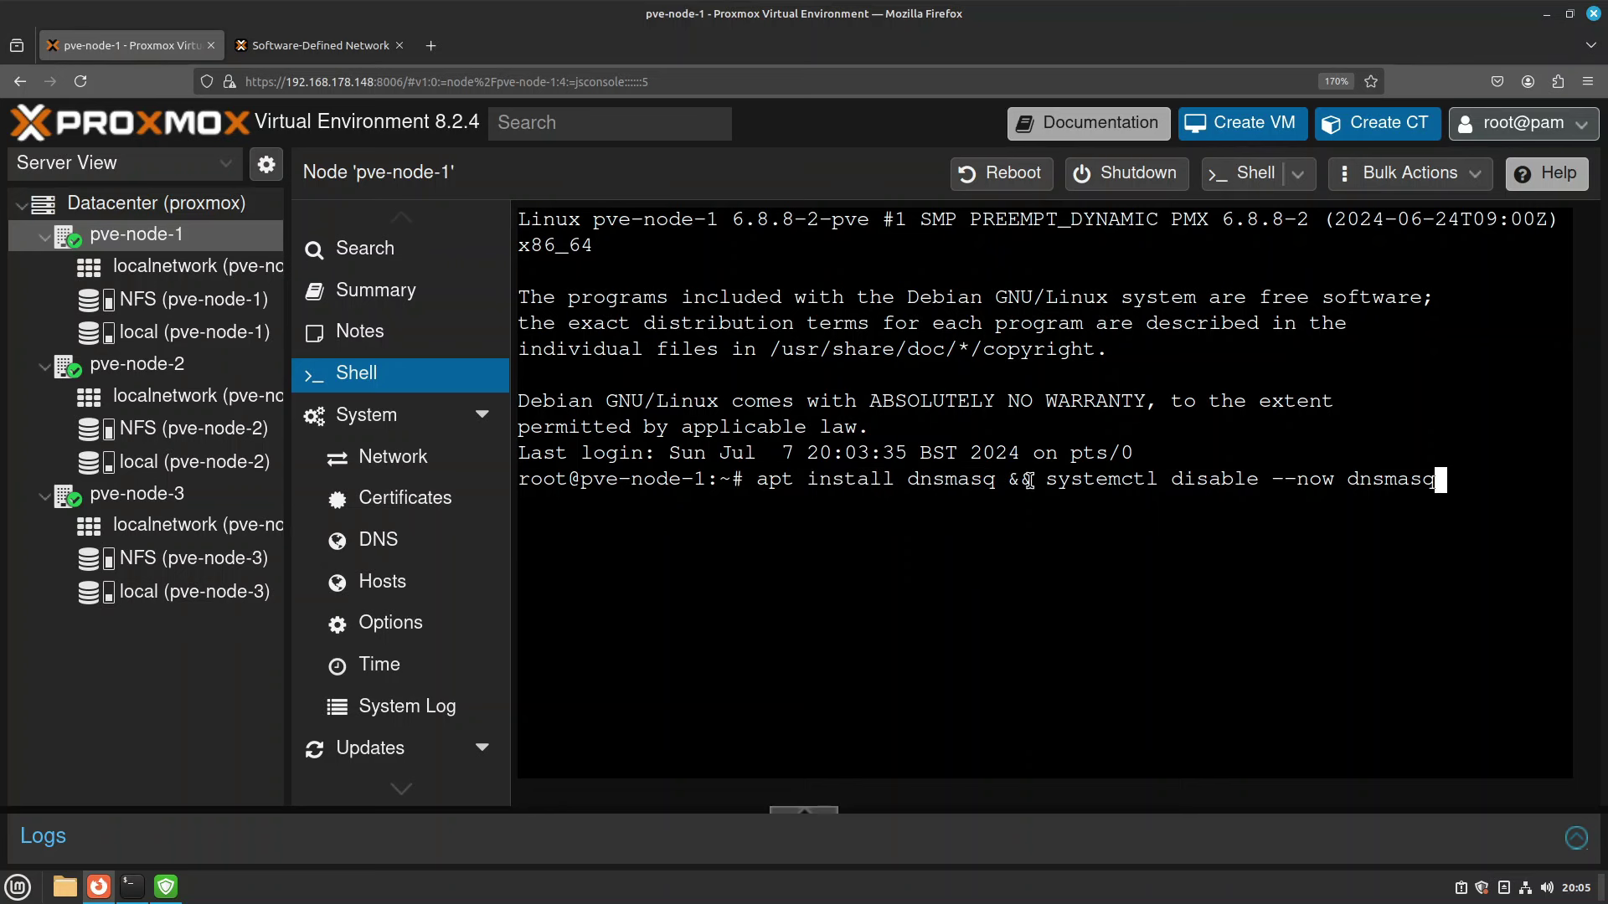
double_click(1027, 480)
left_click_drag(1047, 481, 756, 484)
key("ctrl+c")
left_click(1358, 549)
right_click(775, 482)
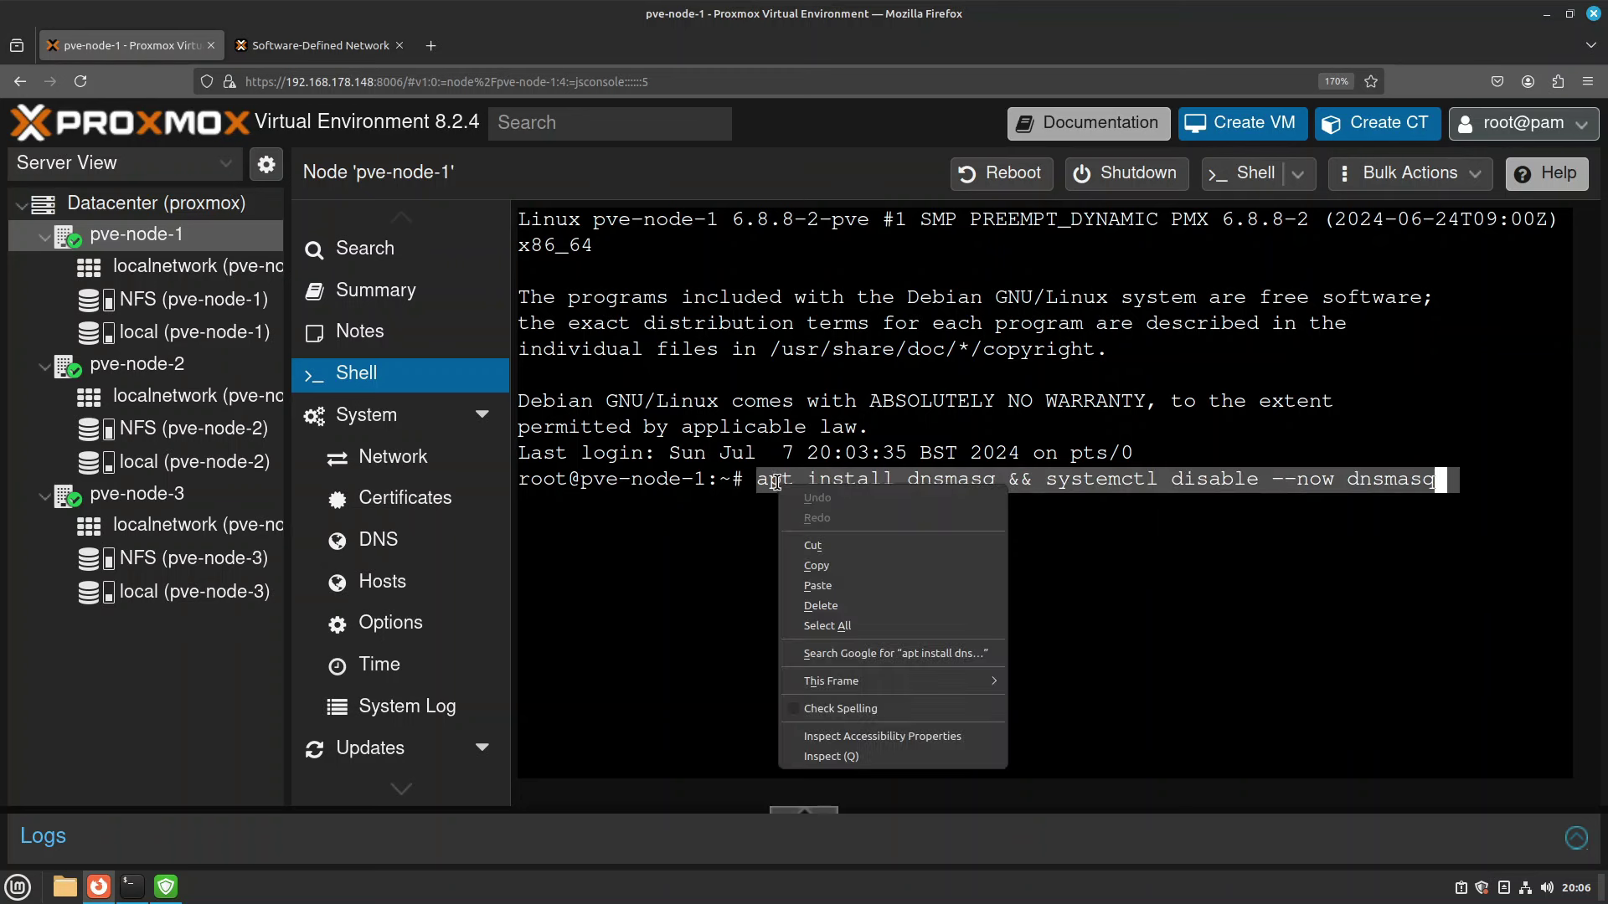
left_click(848, 566)
left_click(1148, 551)
Run it on pve-node-1, accepting the dnsmasq 2.89-1 package installation.
key("Return")
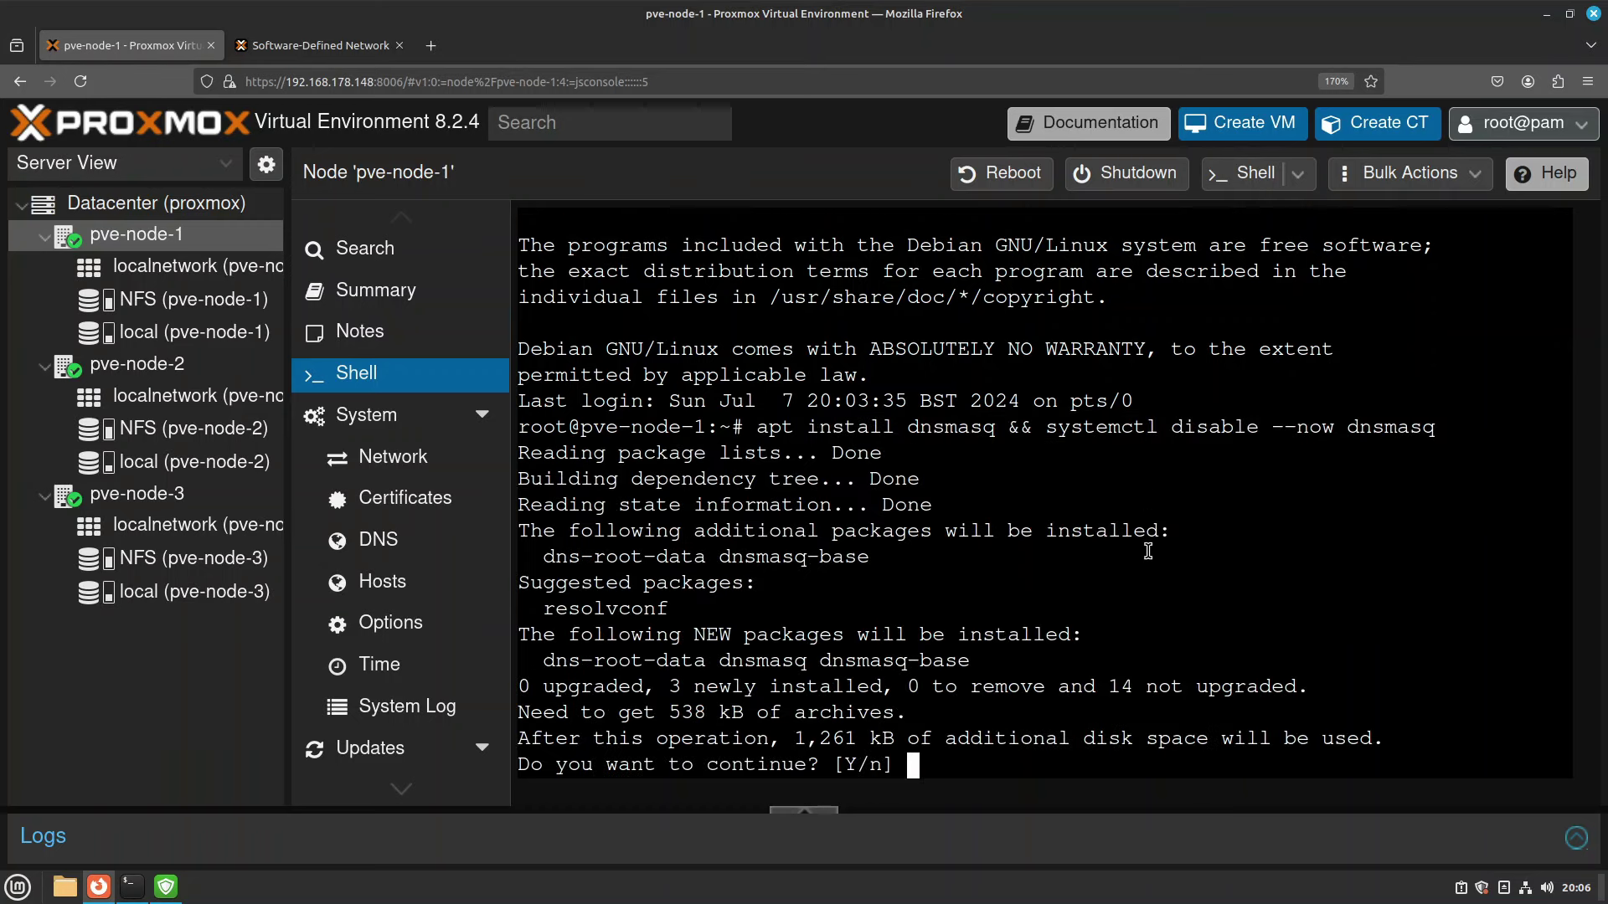
key("Return")
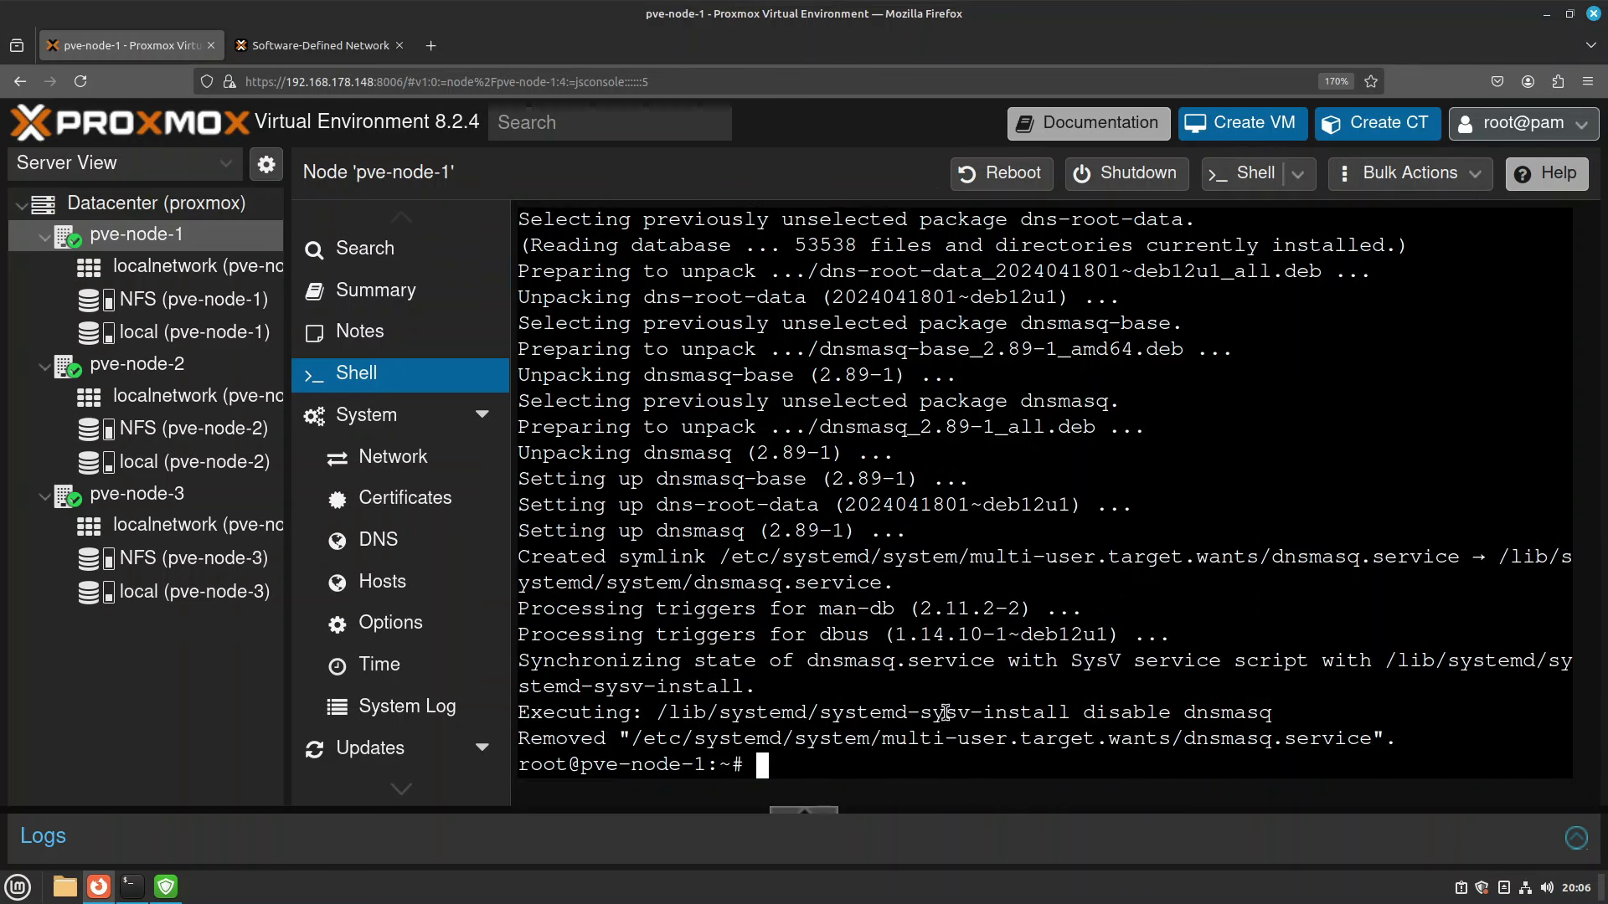
left_click(136, 363)
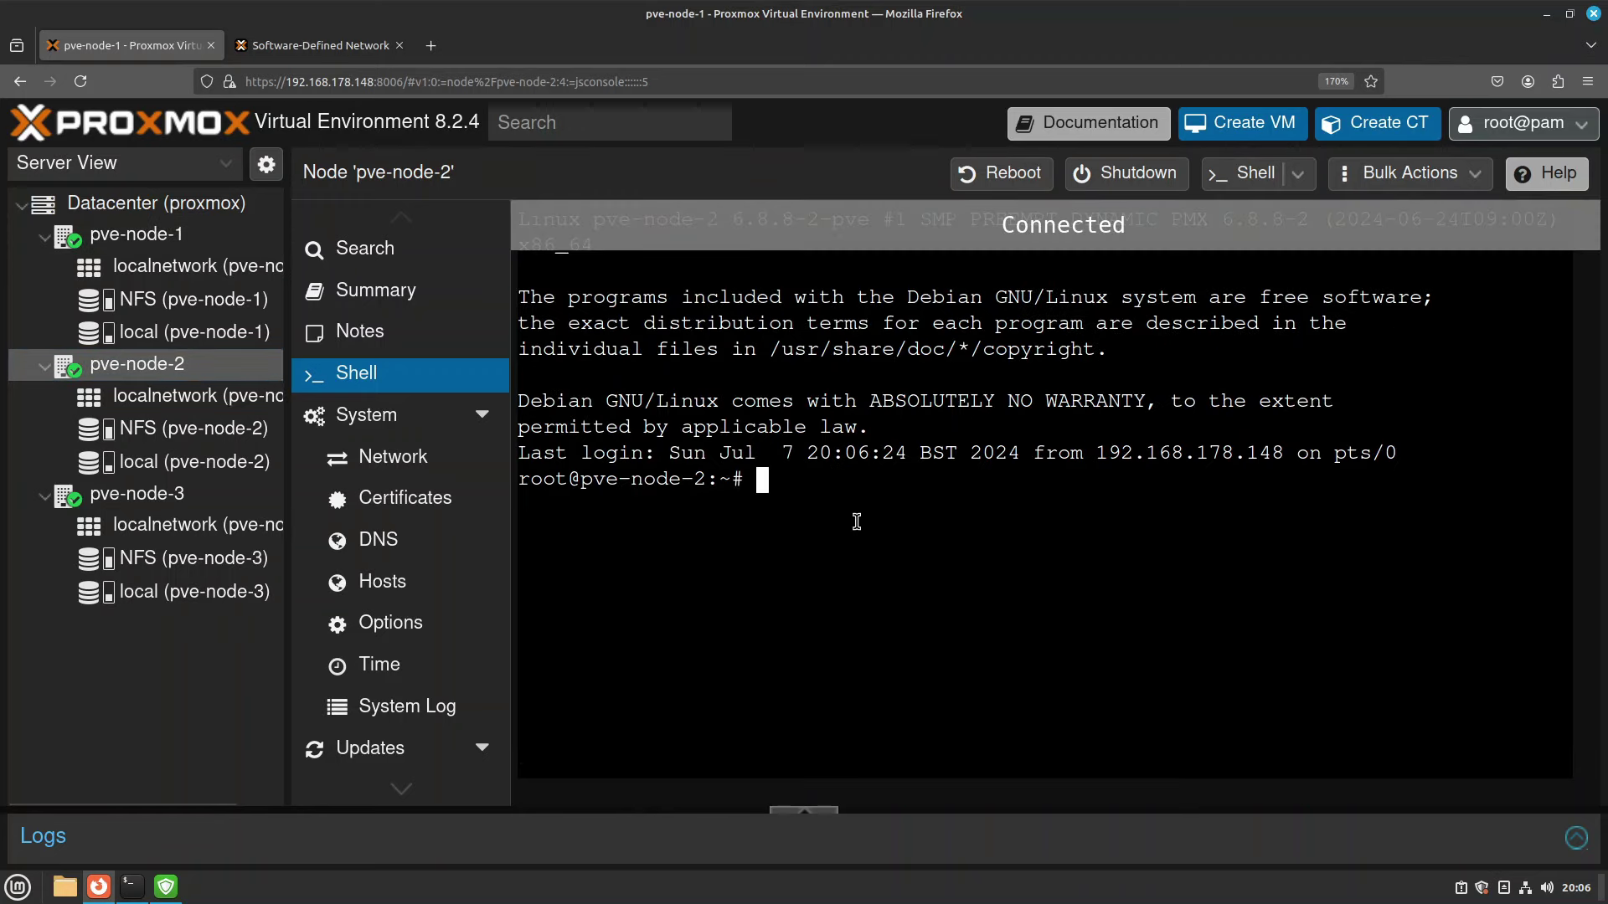
Paste and run the dnsmasq install-and-disable command in pve-node-2's shell, accepting the install.
right_click(858, 525)
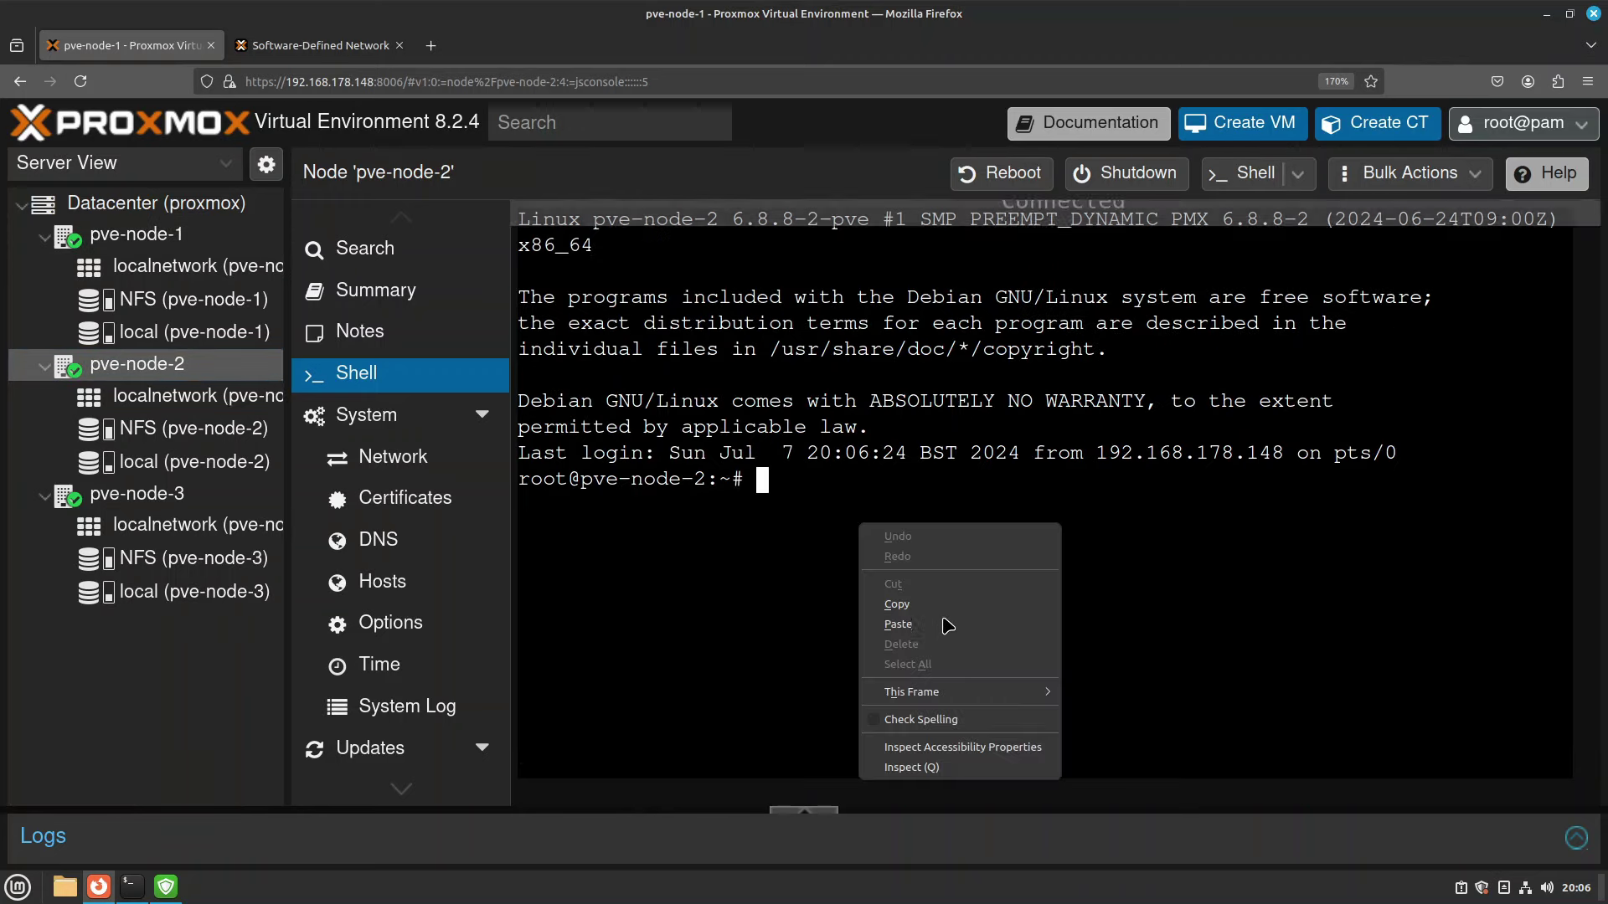
left_click(898, 624)
key("Return")
key("Return")
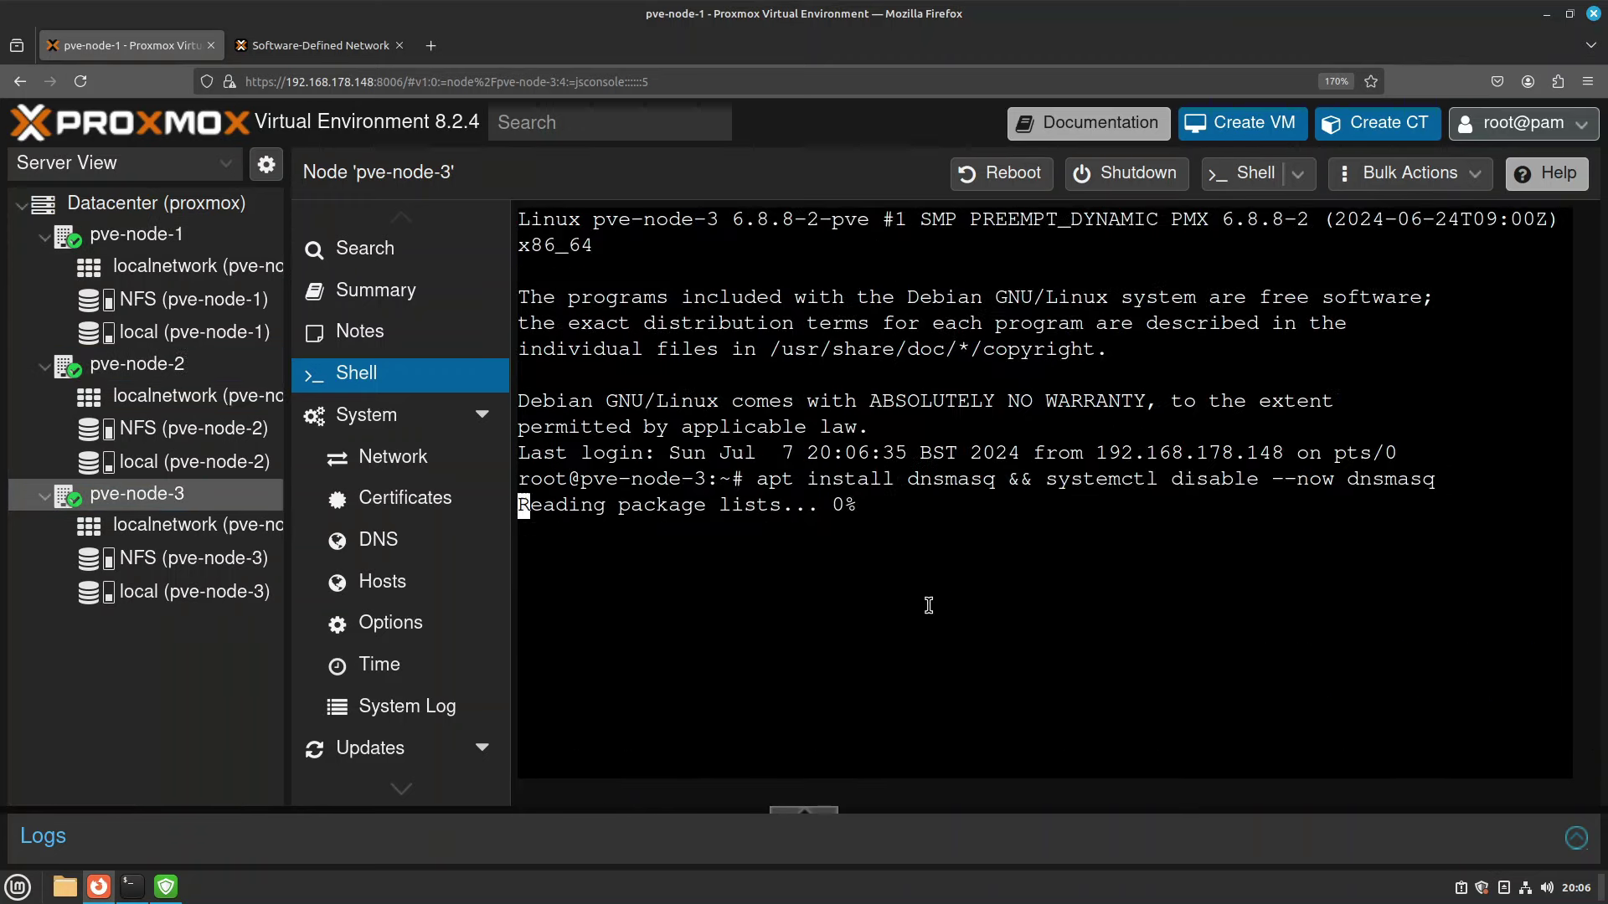
key("Return")
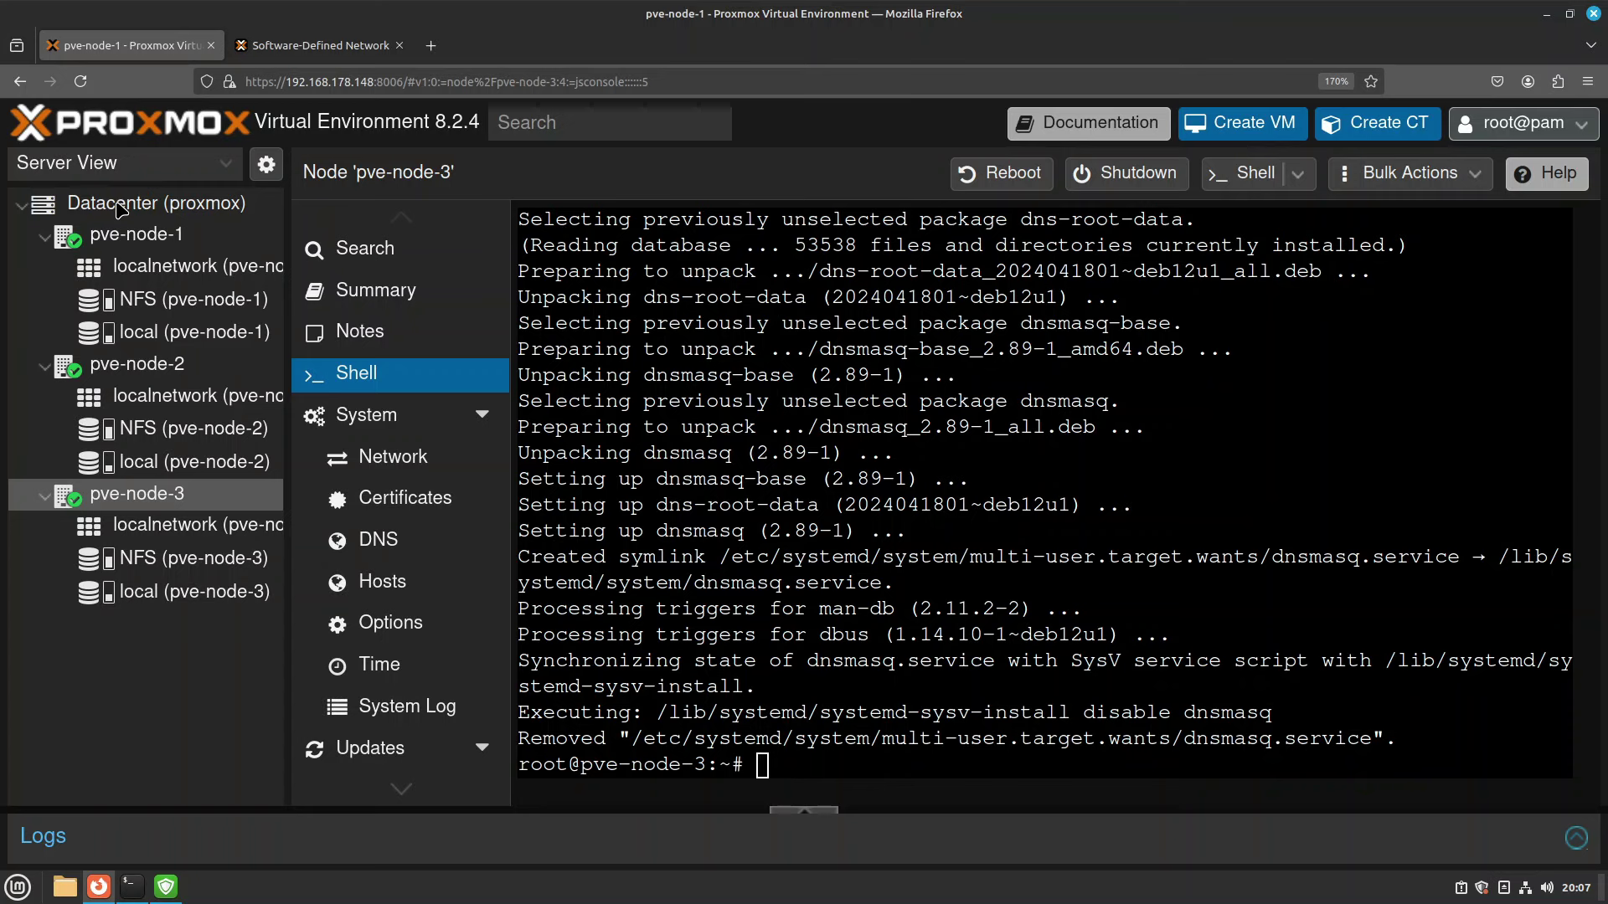
left_click(146, 220)
Check SDN status shows localnetwork ok on all nodes, then open the Zones Add menu.
scroll(368, 586, "down", 5)
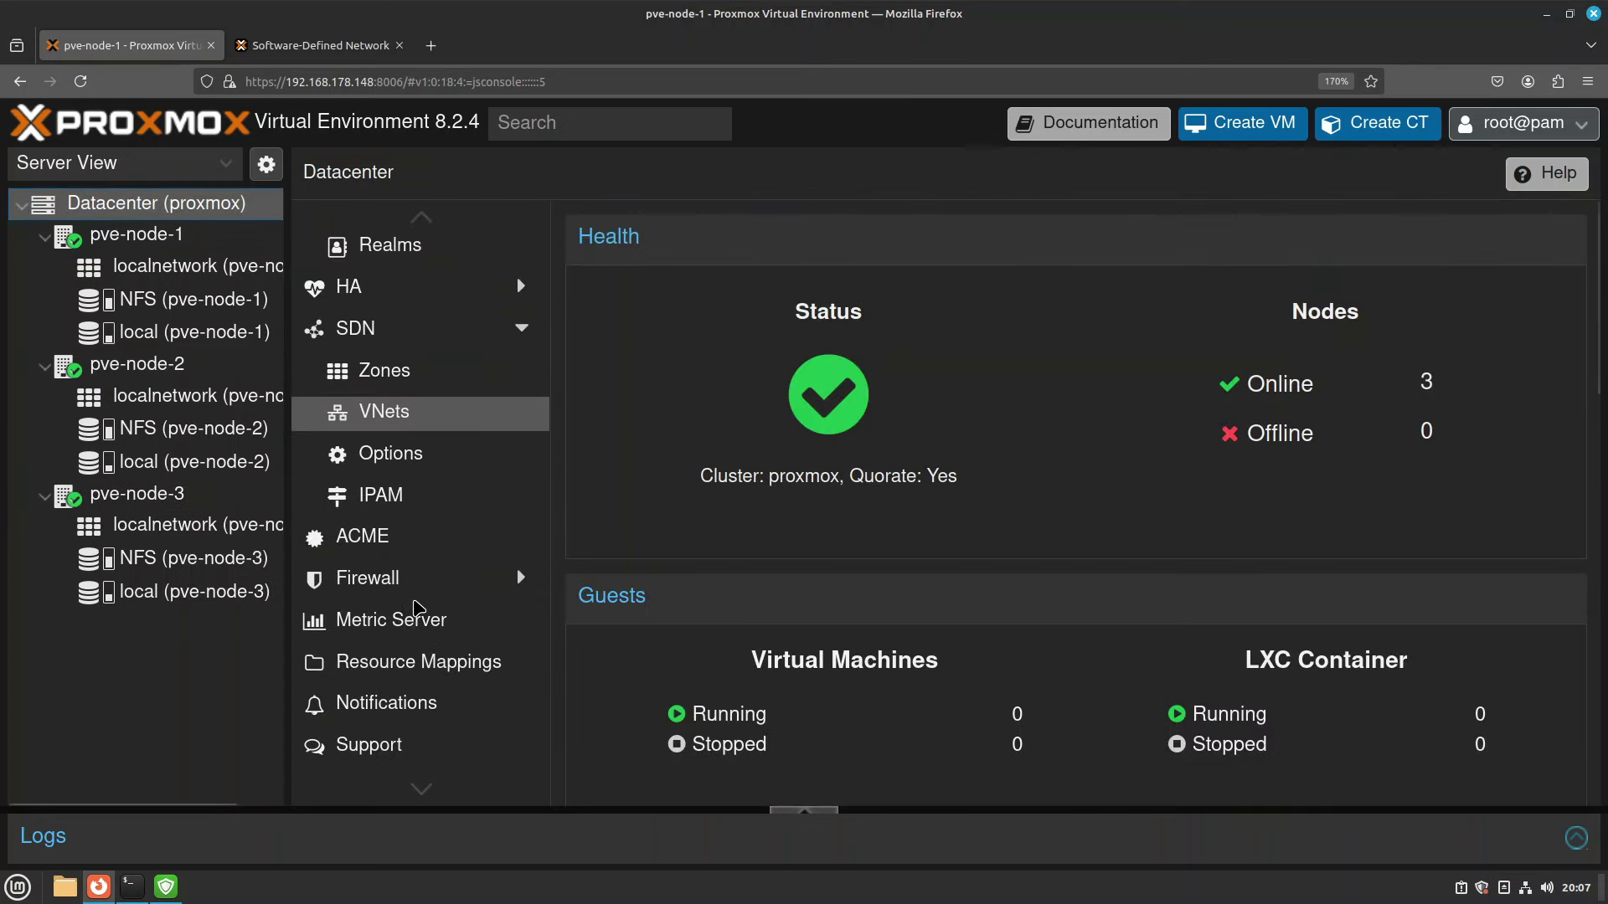
left_click(345, 331)
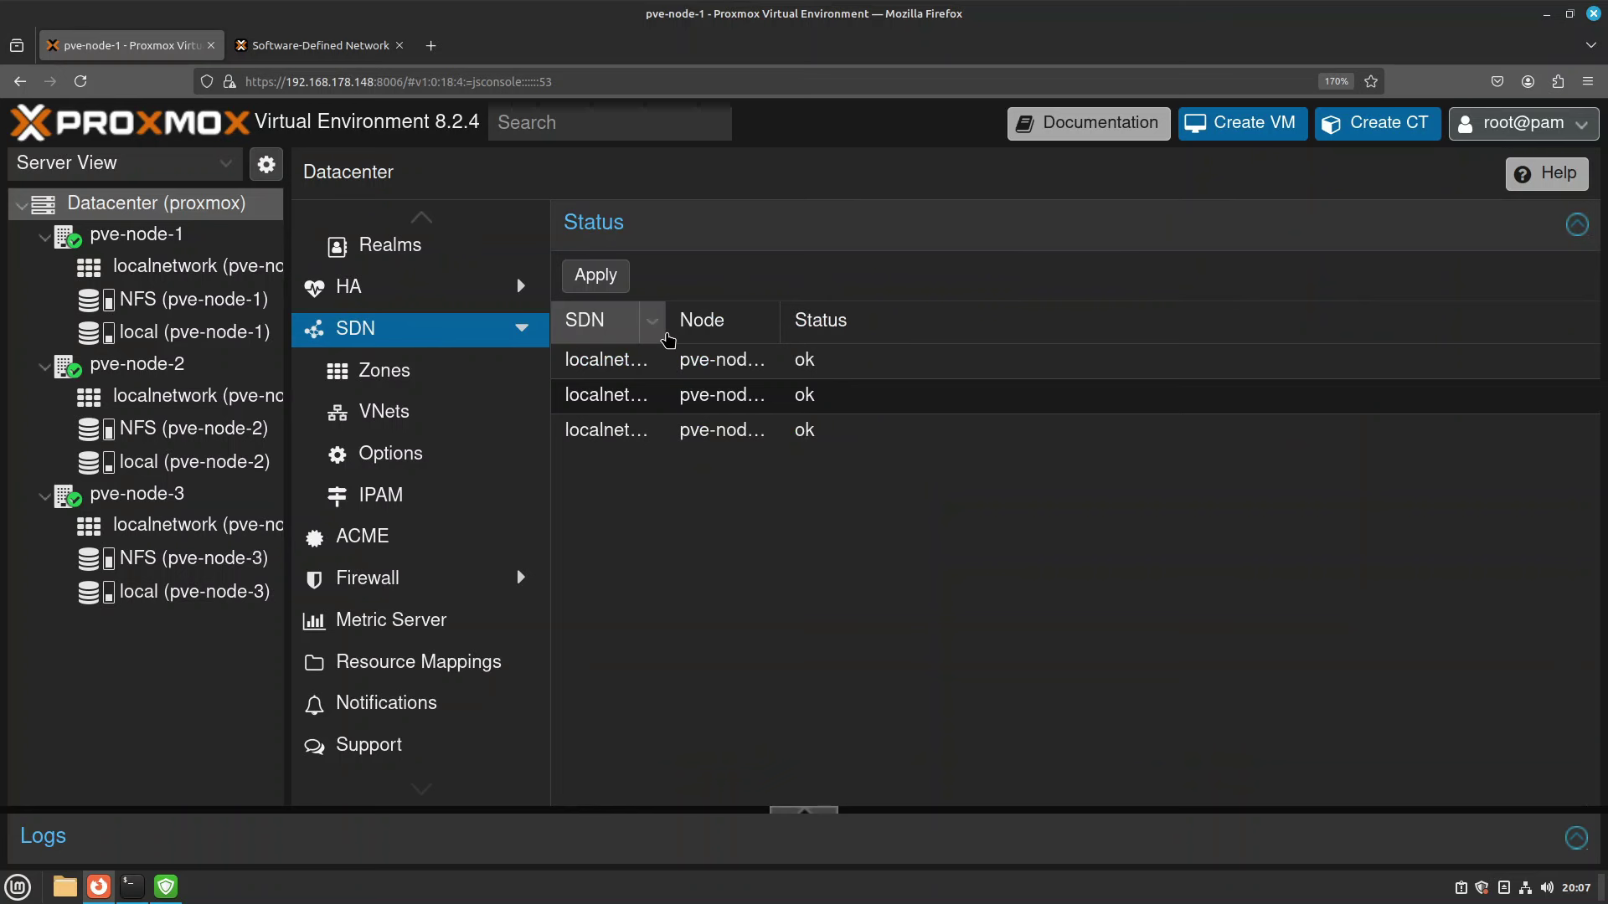
left_click_drag(680, 329, 821, 330)
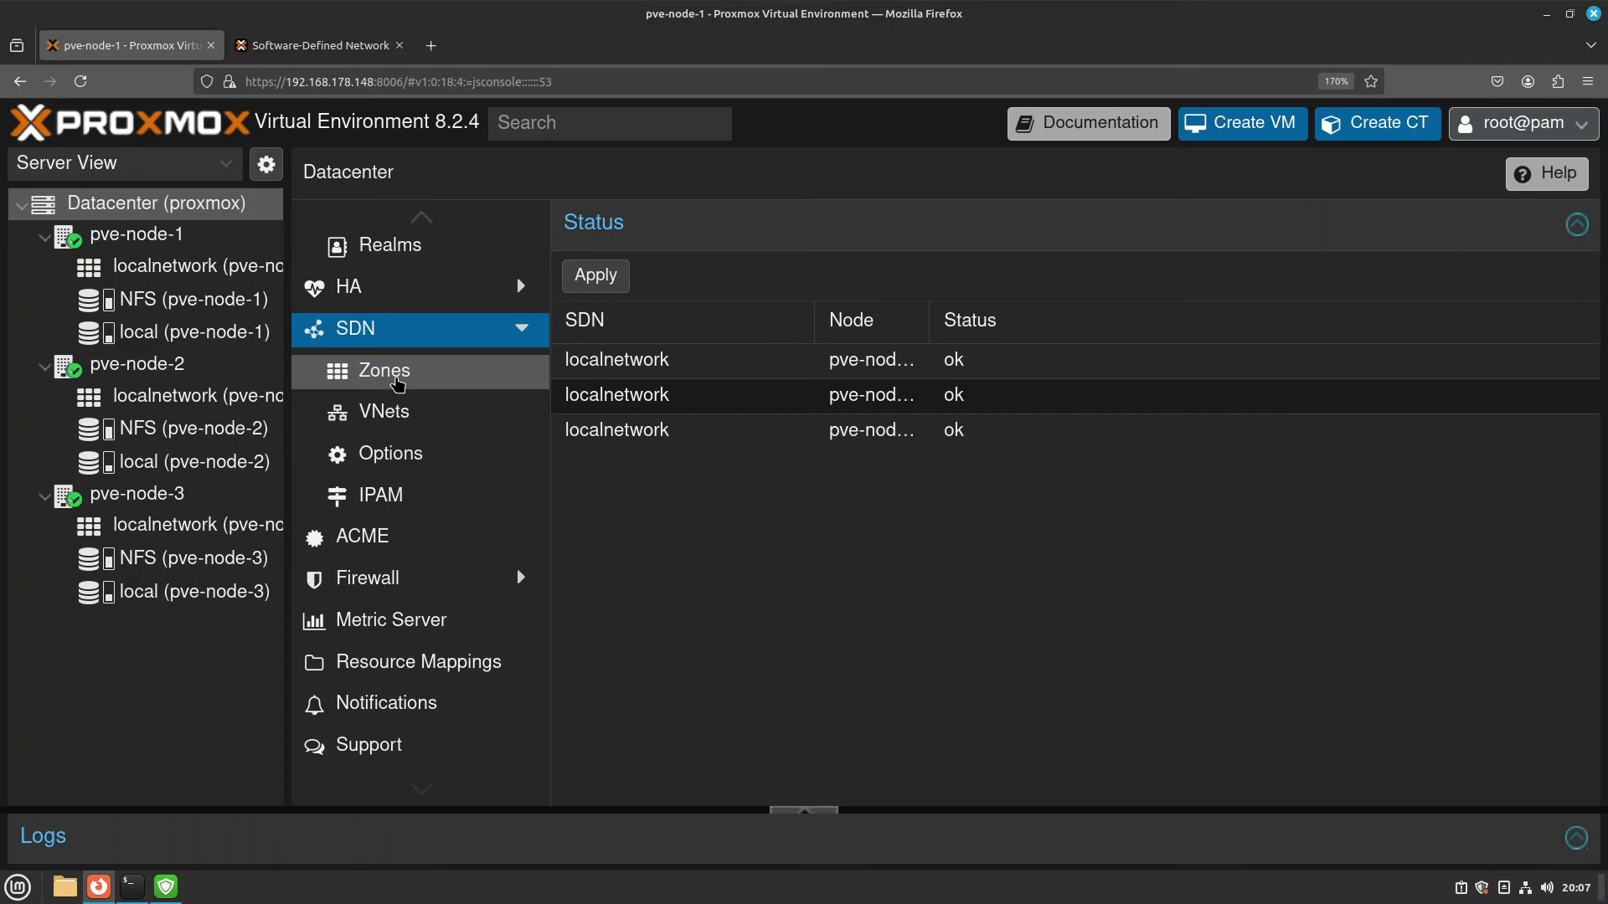
left_click(396, 382)
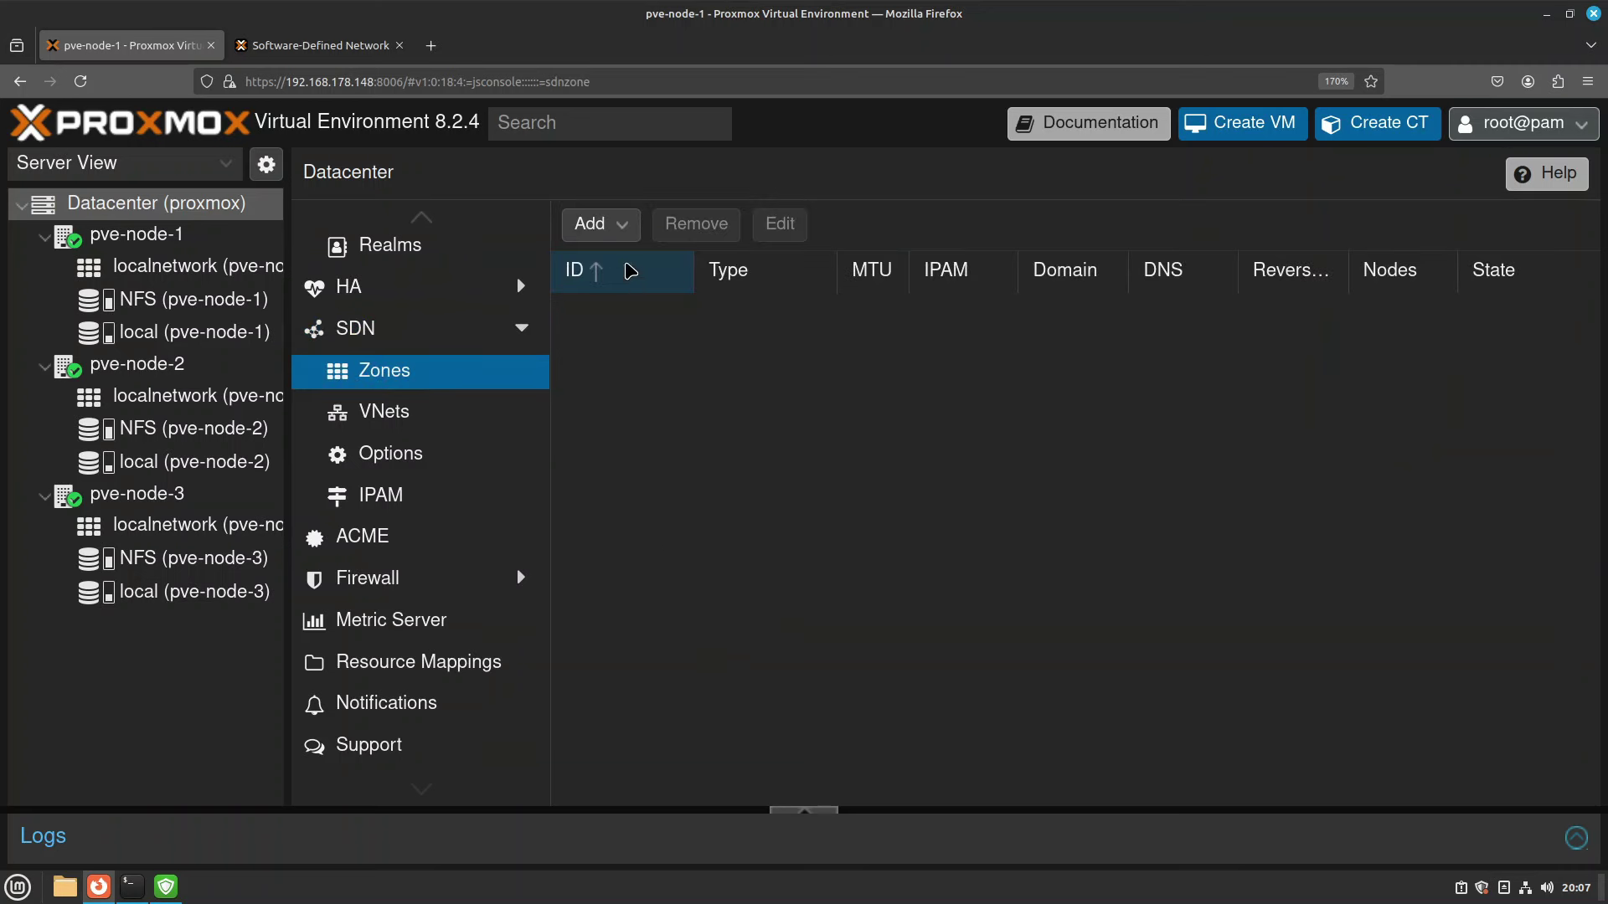
left_click(626, 242)
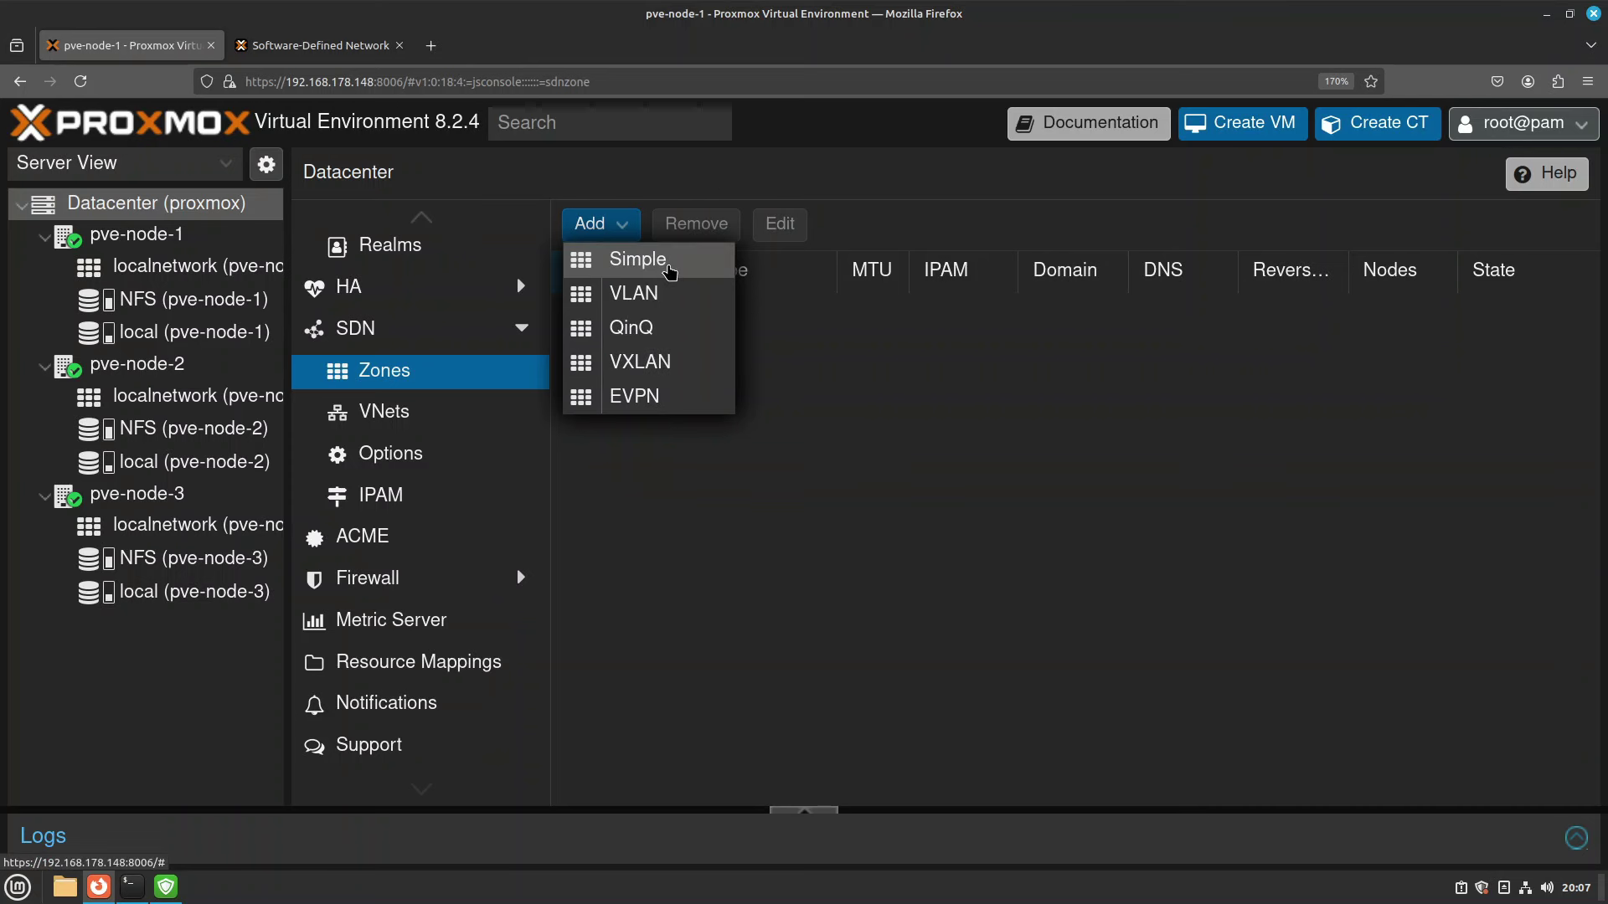
Start a Simple zone with ID virtnet, replacing the too-long VirtualNet.
left_click(669, 268)
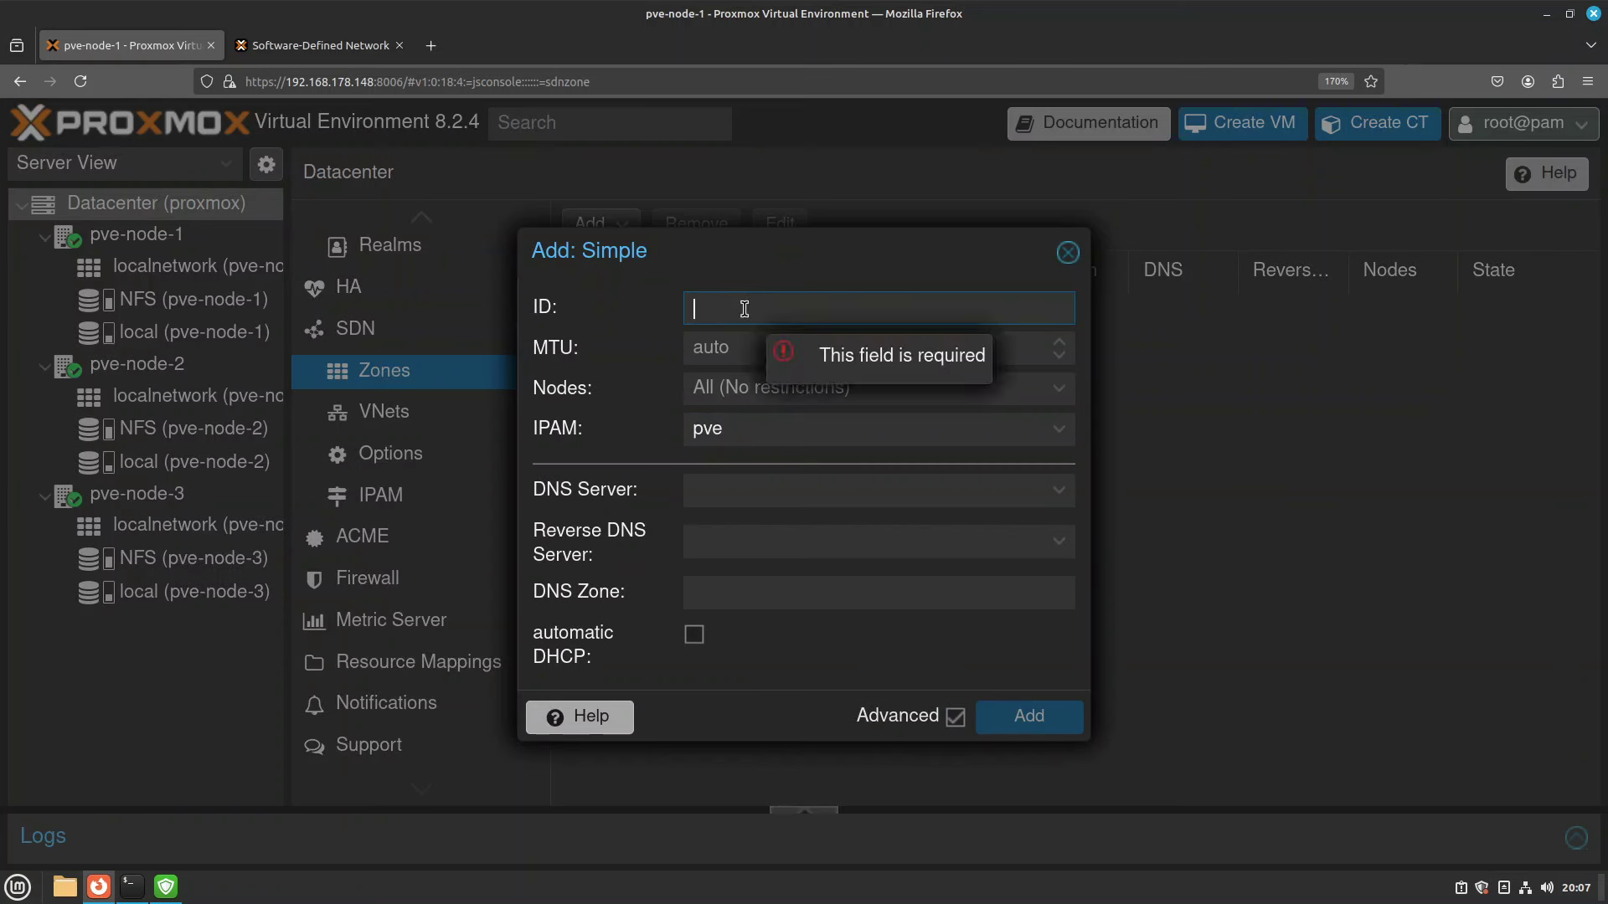
type("VirtualNet")
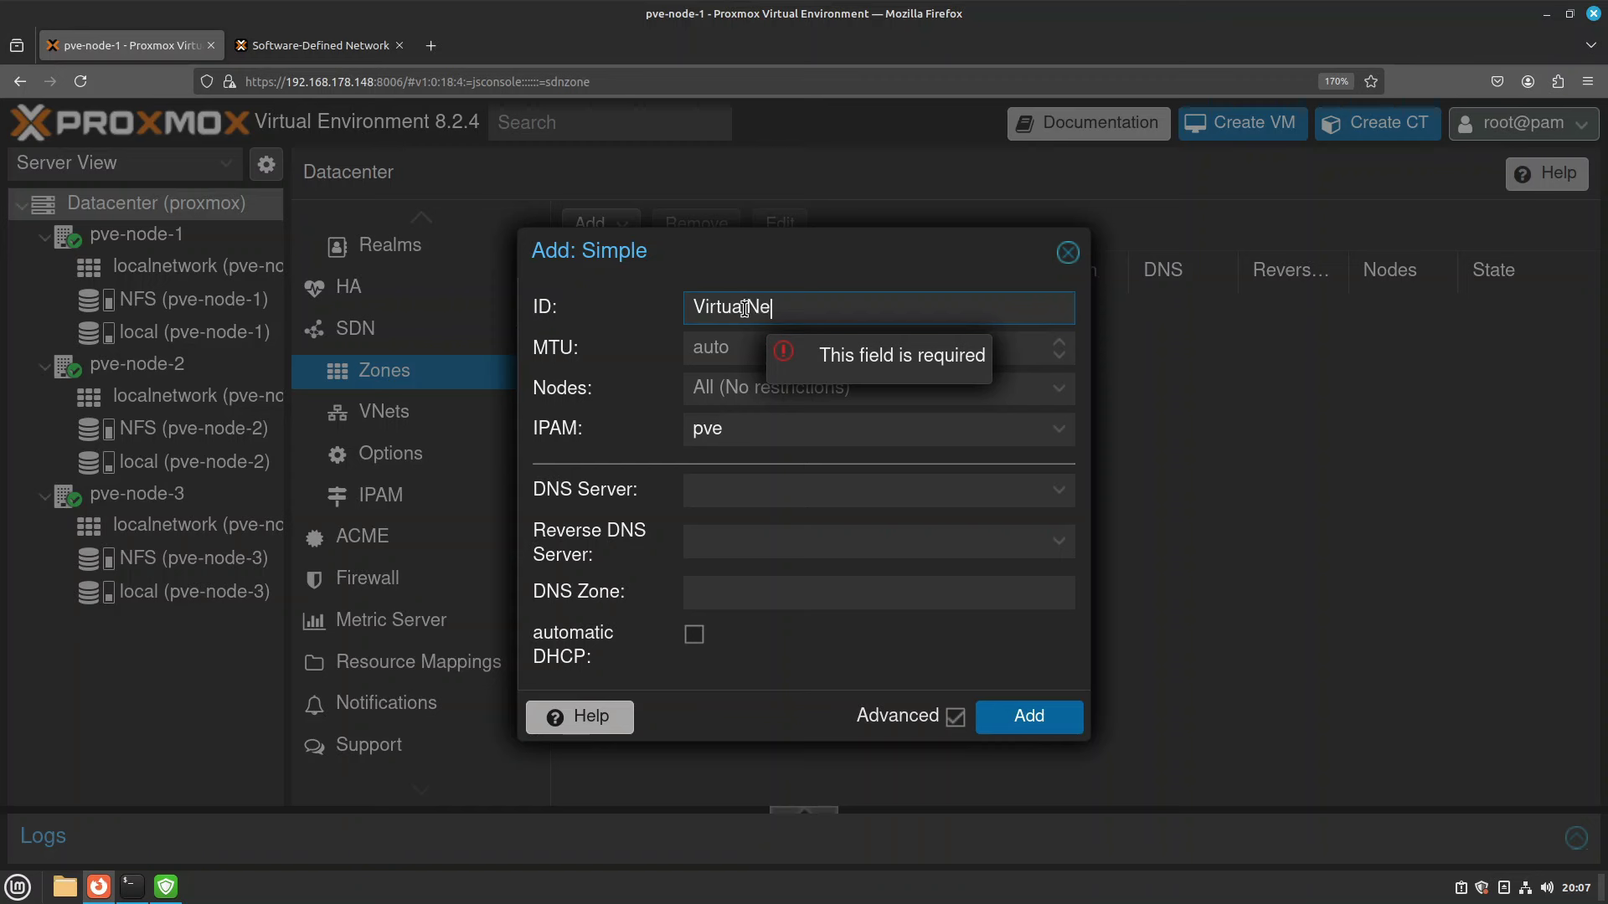
key("Tab")
double_click(806, 310)
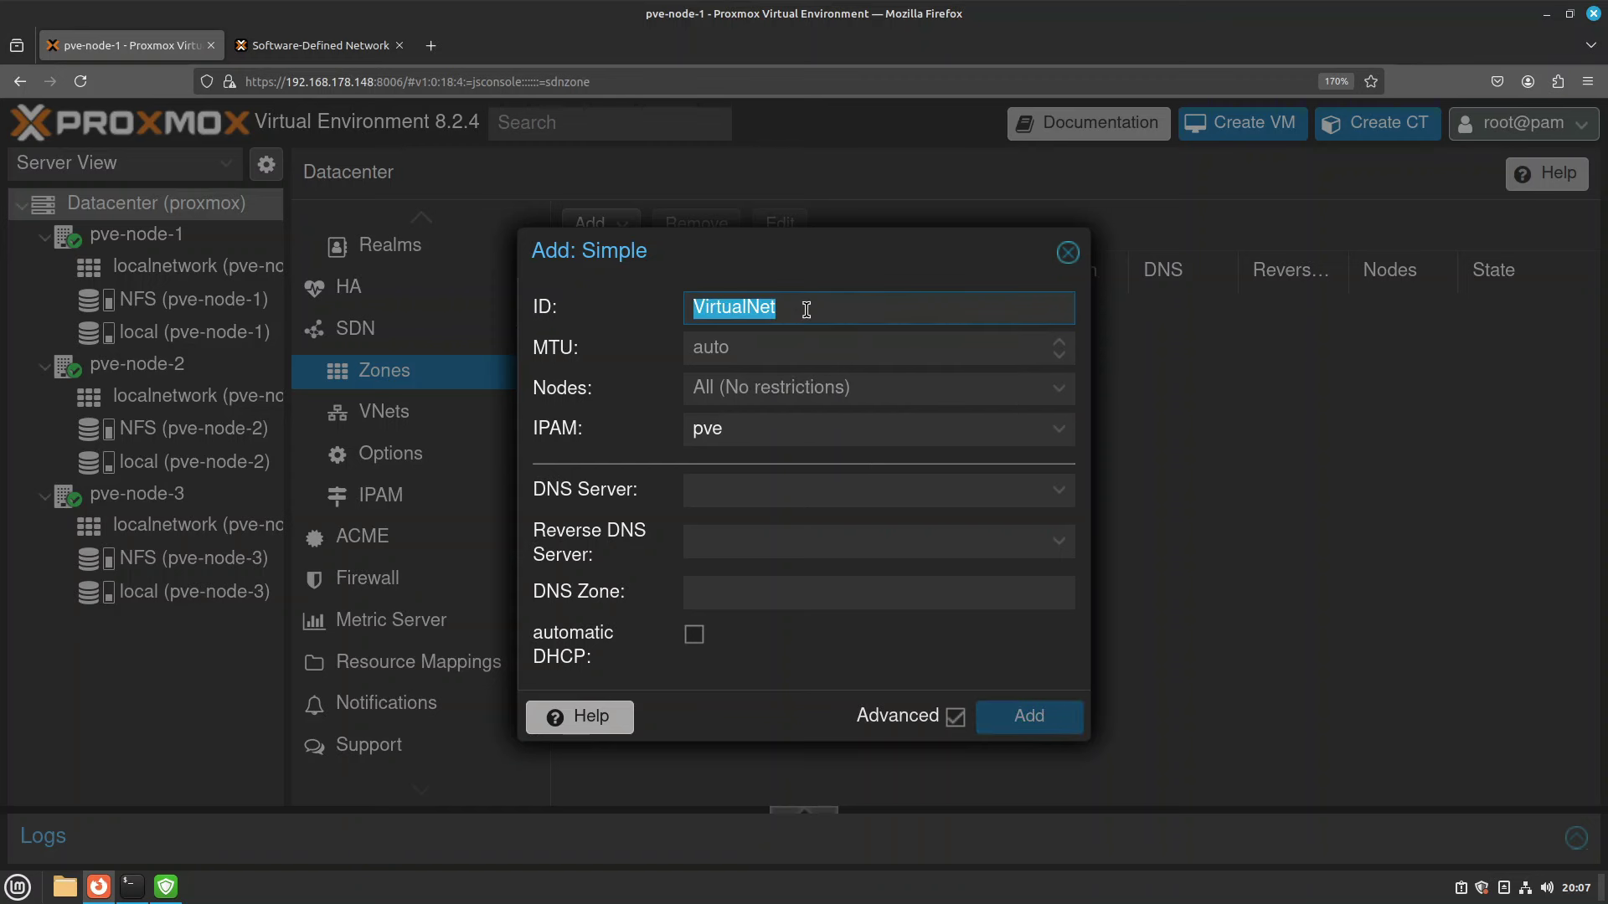
key("BackSpace")
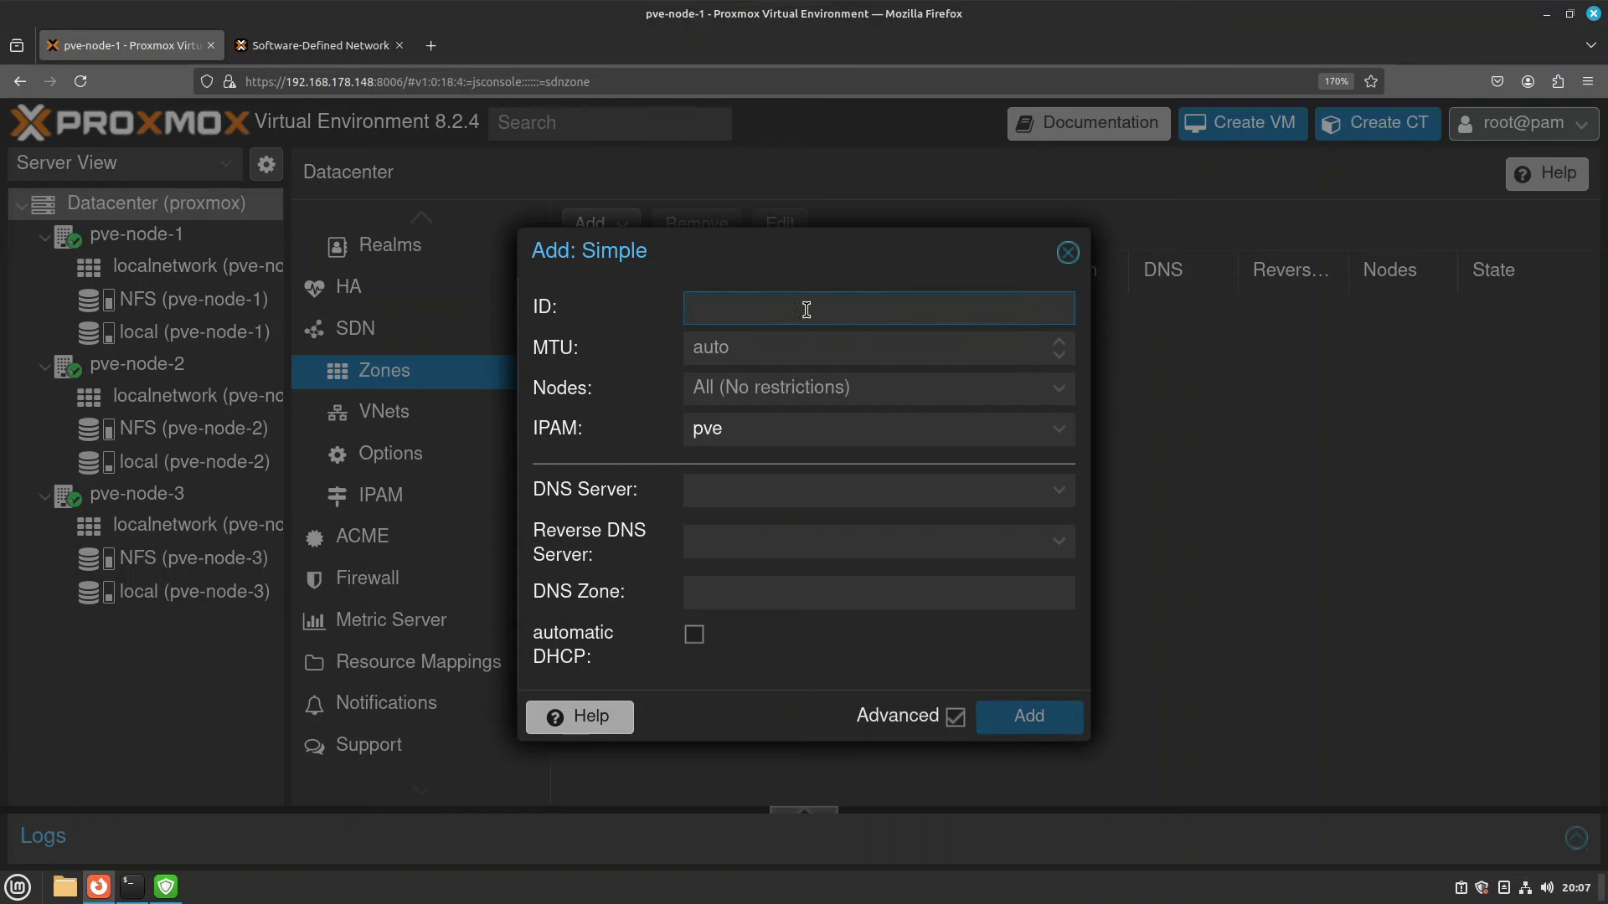
type("virtnet")
key("Tab")
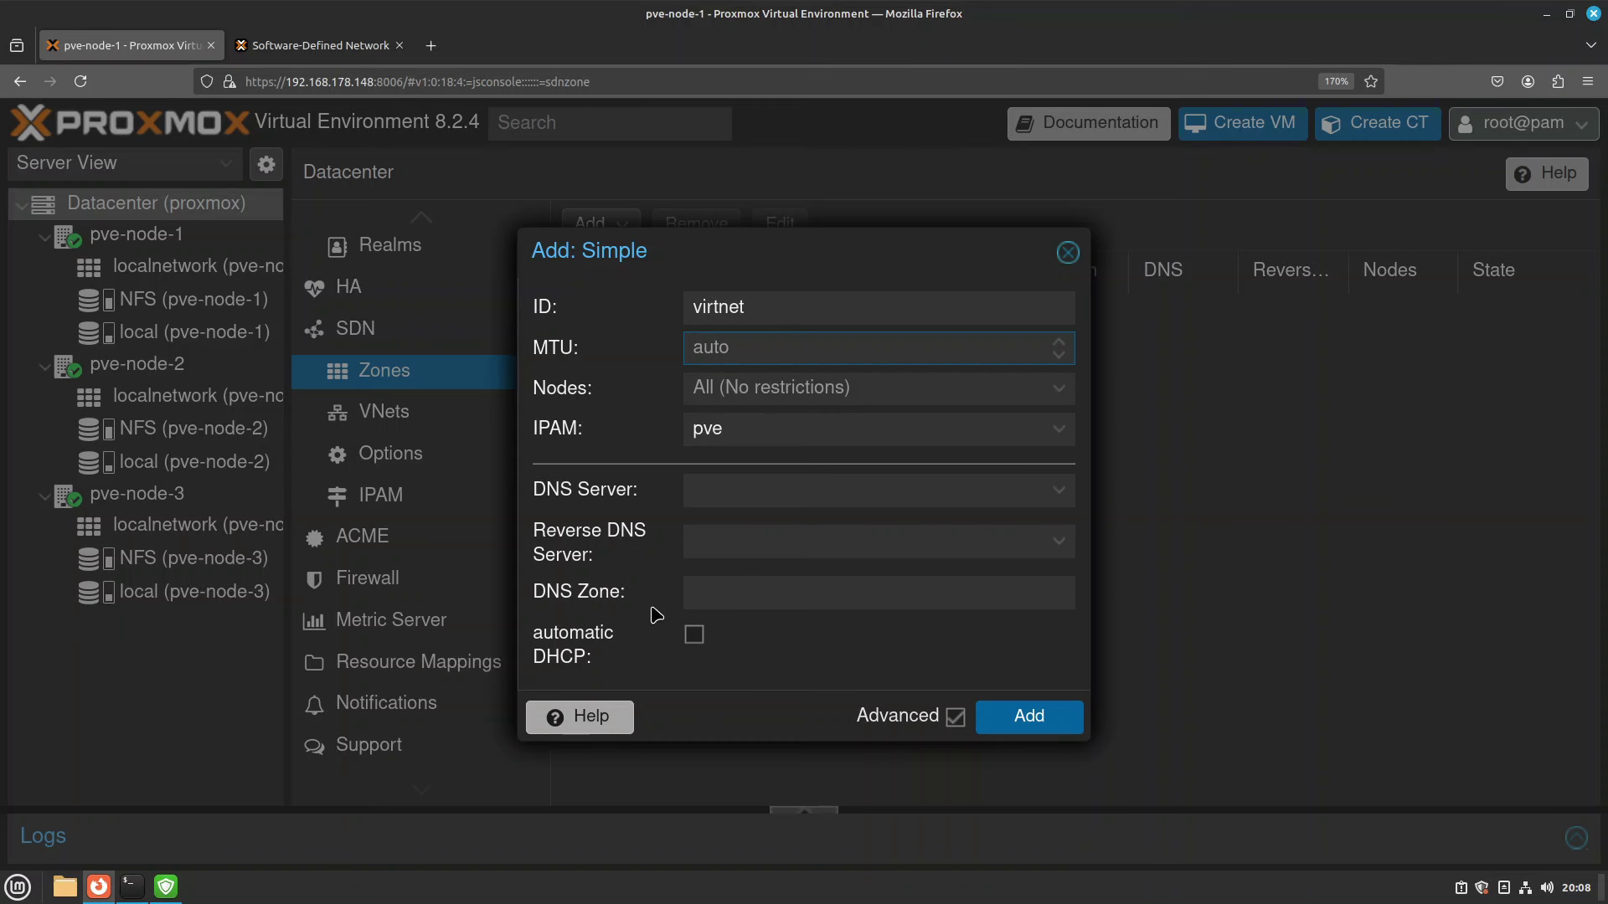
Enable automatic DHCP in the advanced options and create the virtnet zone.
left_click(694, 638)
left_click(955, 717)
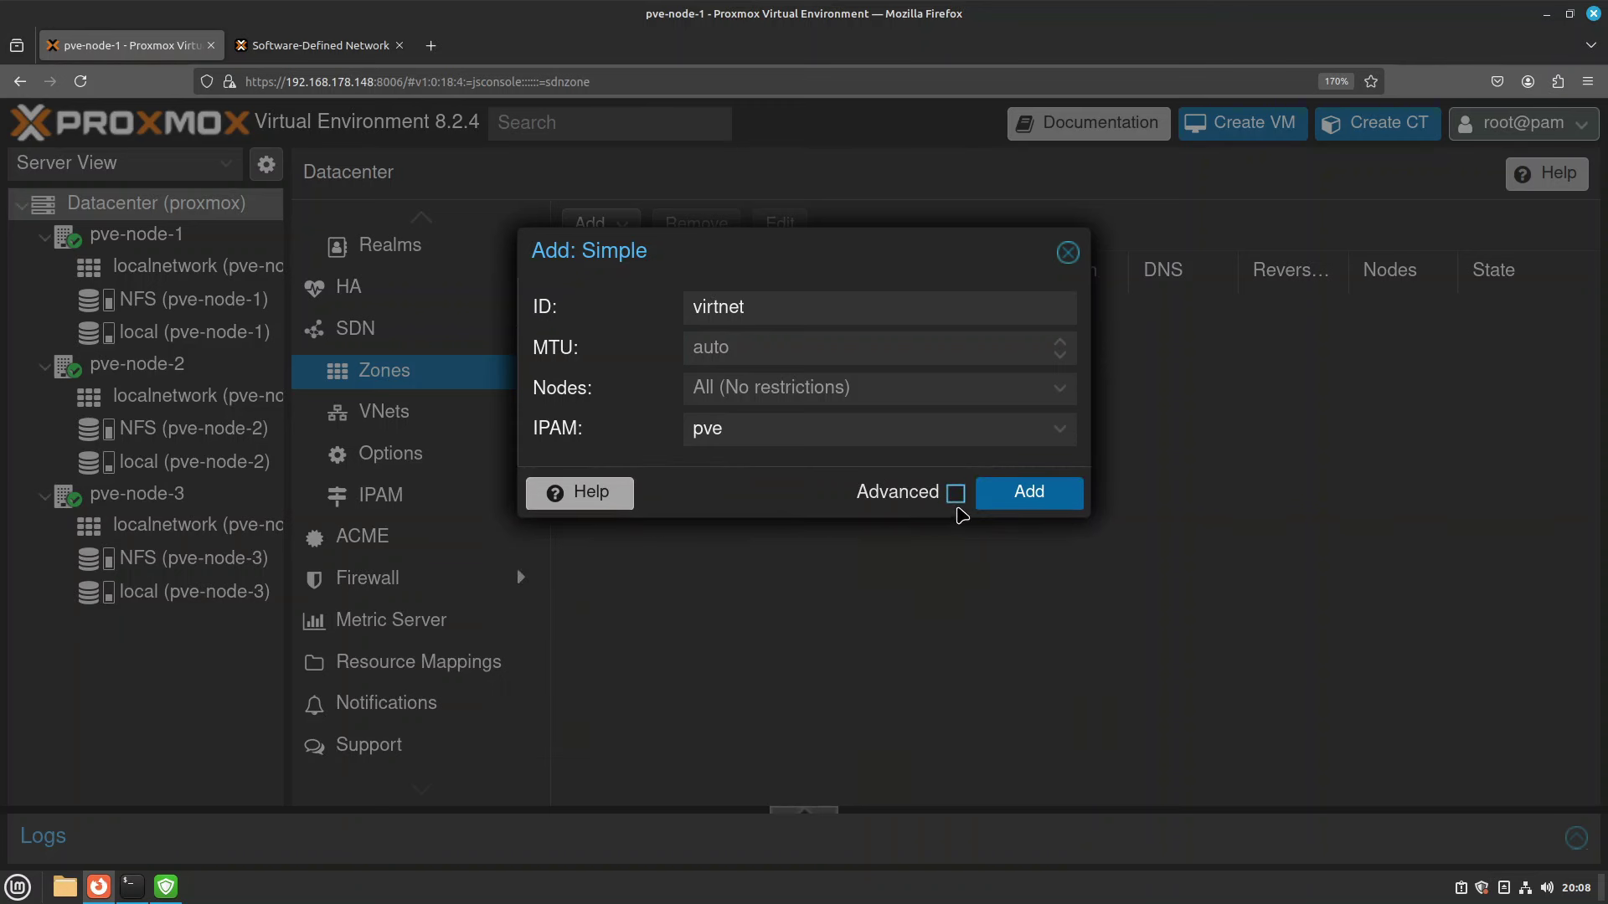
left_click(955, 493)
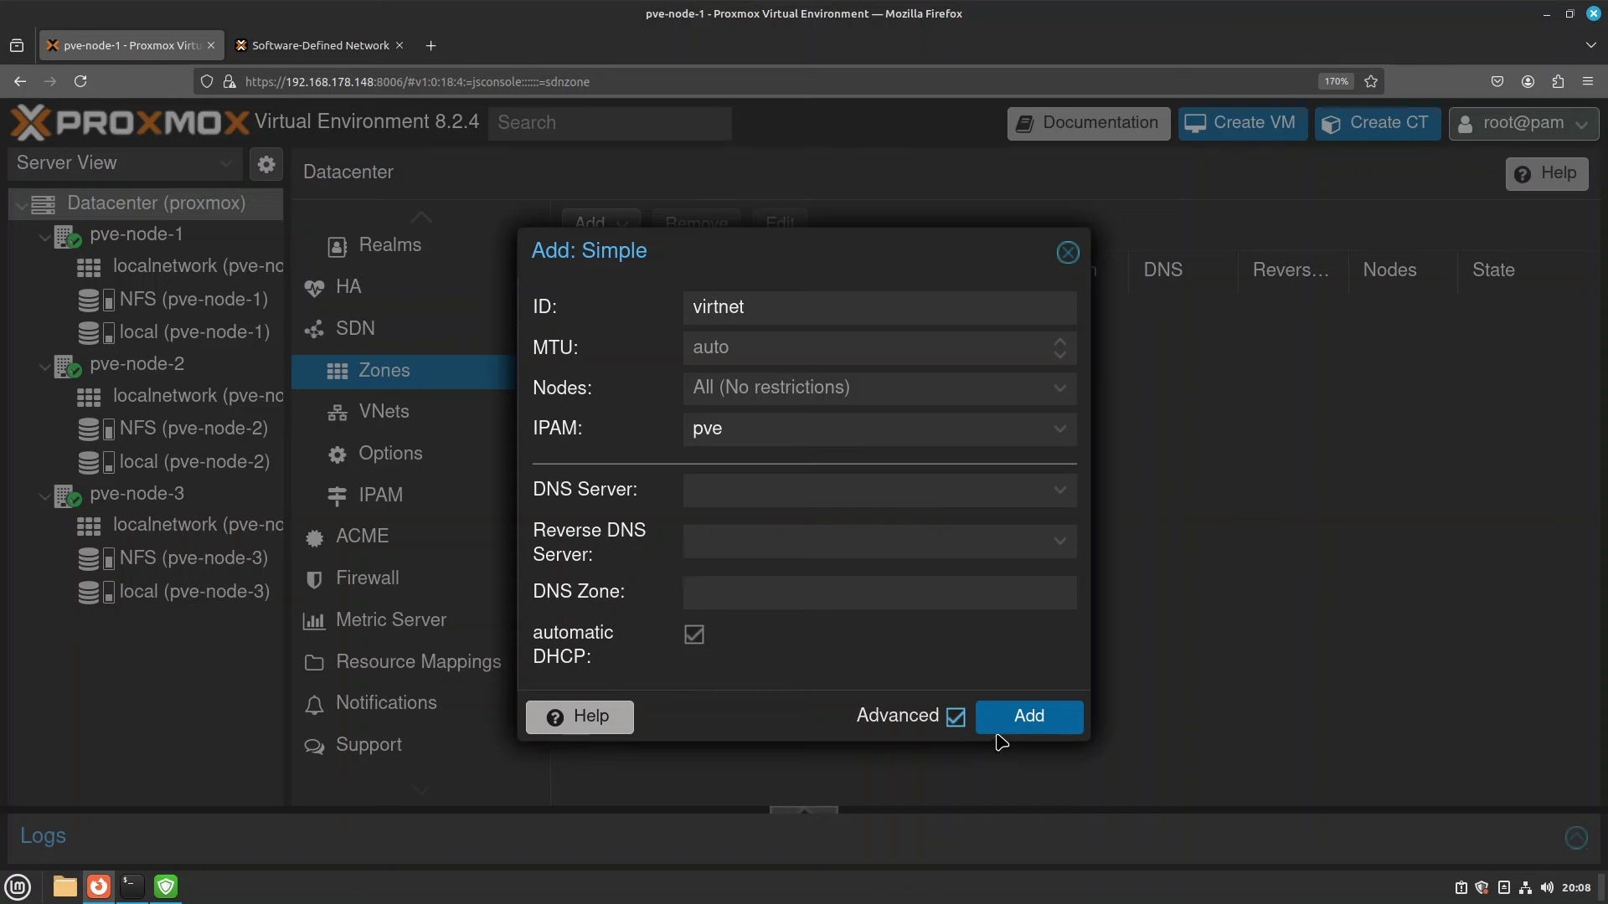
left_click(1030, 716)
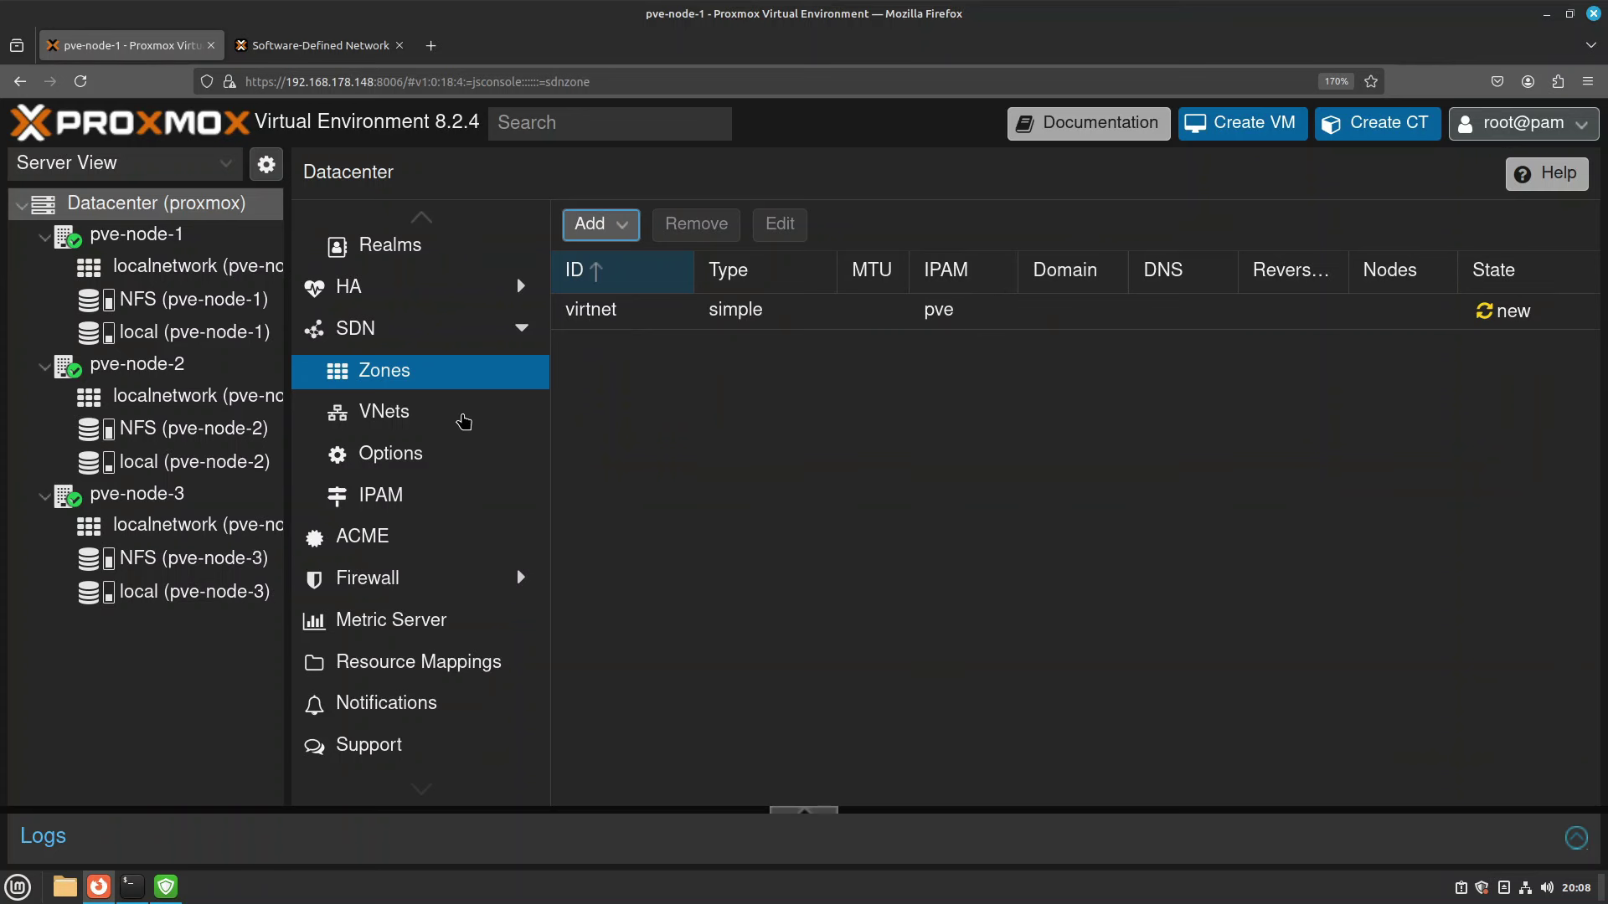
Add VNet 'vnet1' with alias 'Virtual Network 1' in zone virtnet.
left_click(391, 423)
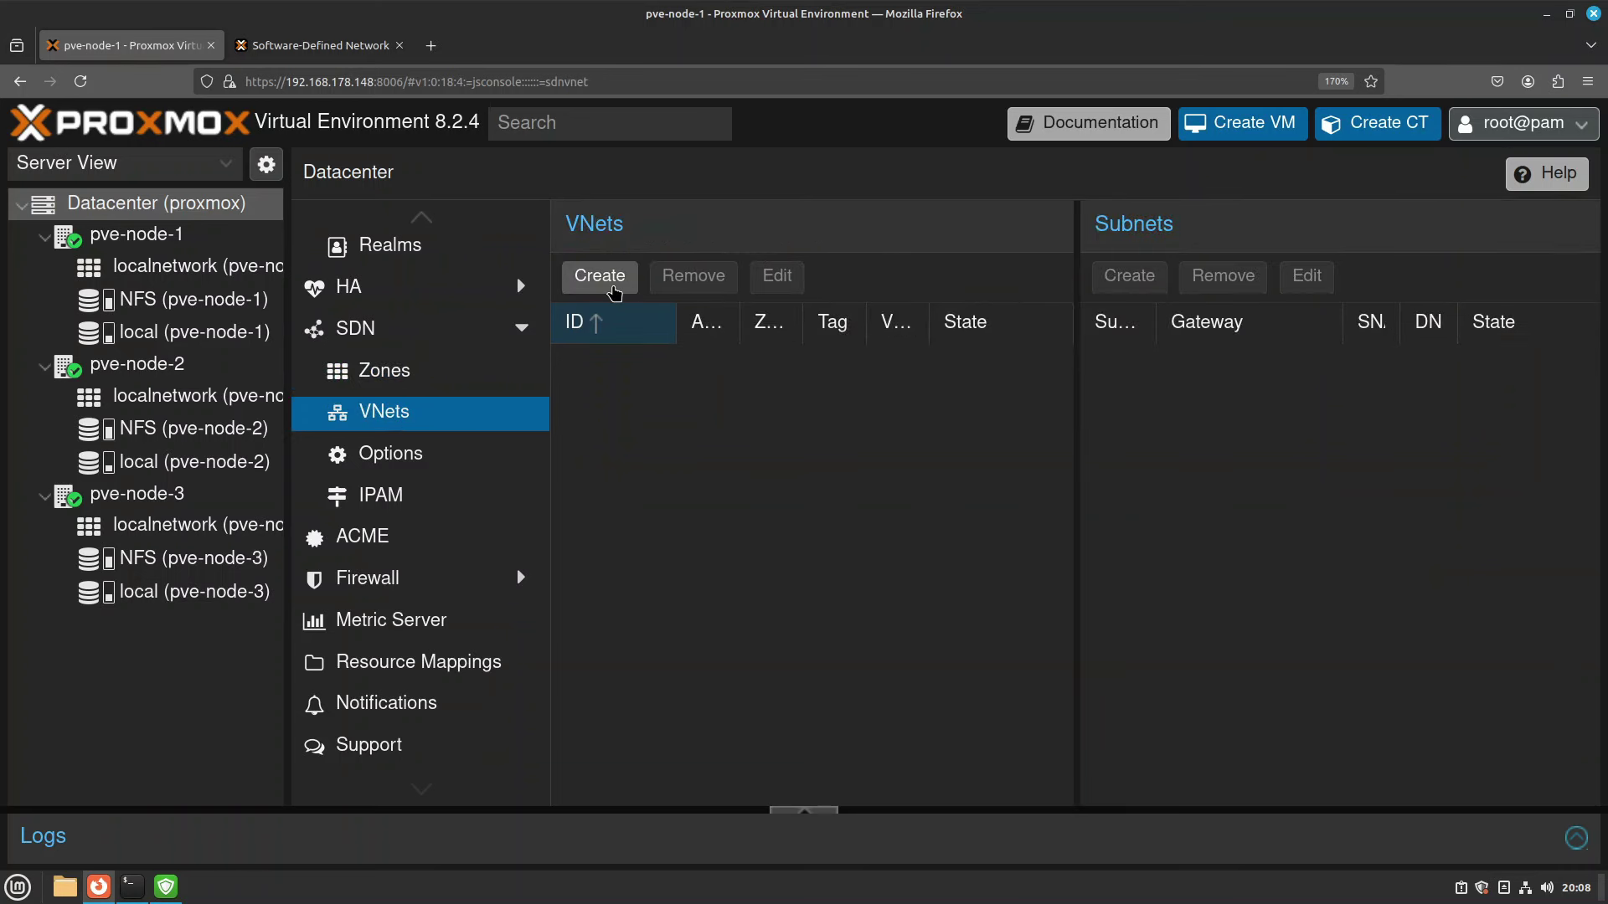
left_click(616, 291)
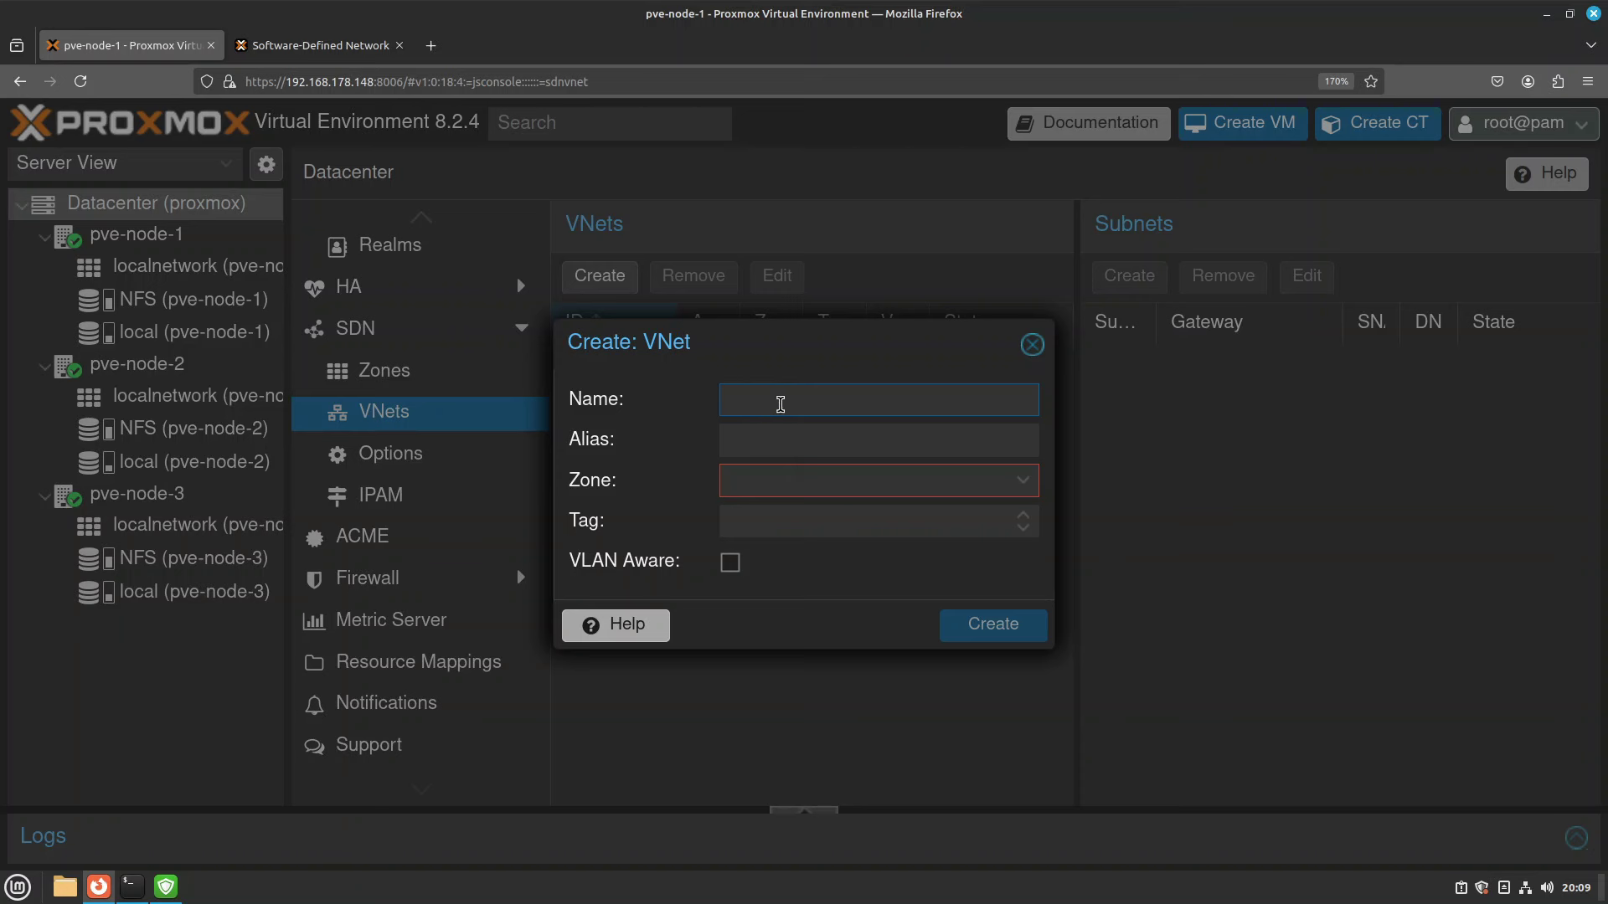
type("vnet1")
left_click(844, 435)
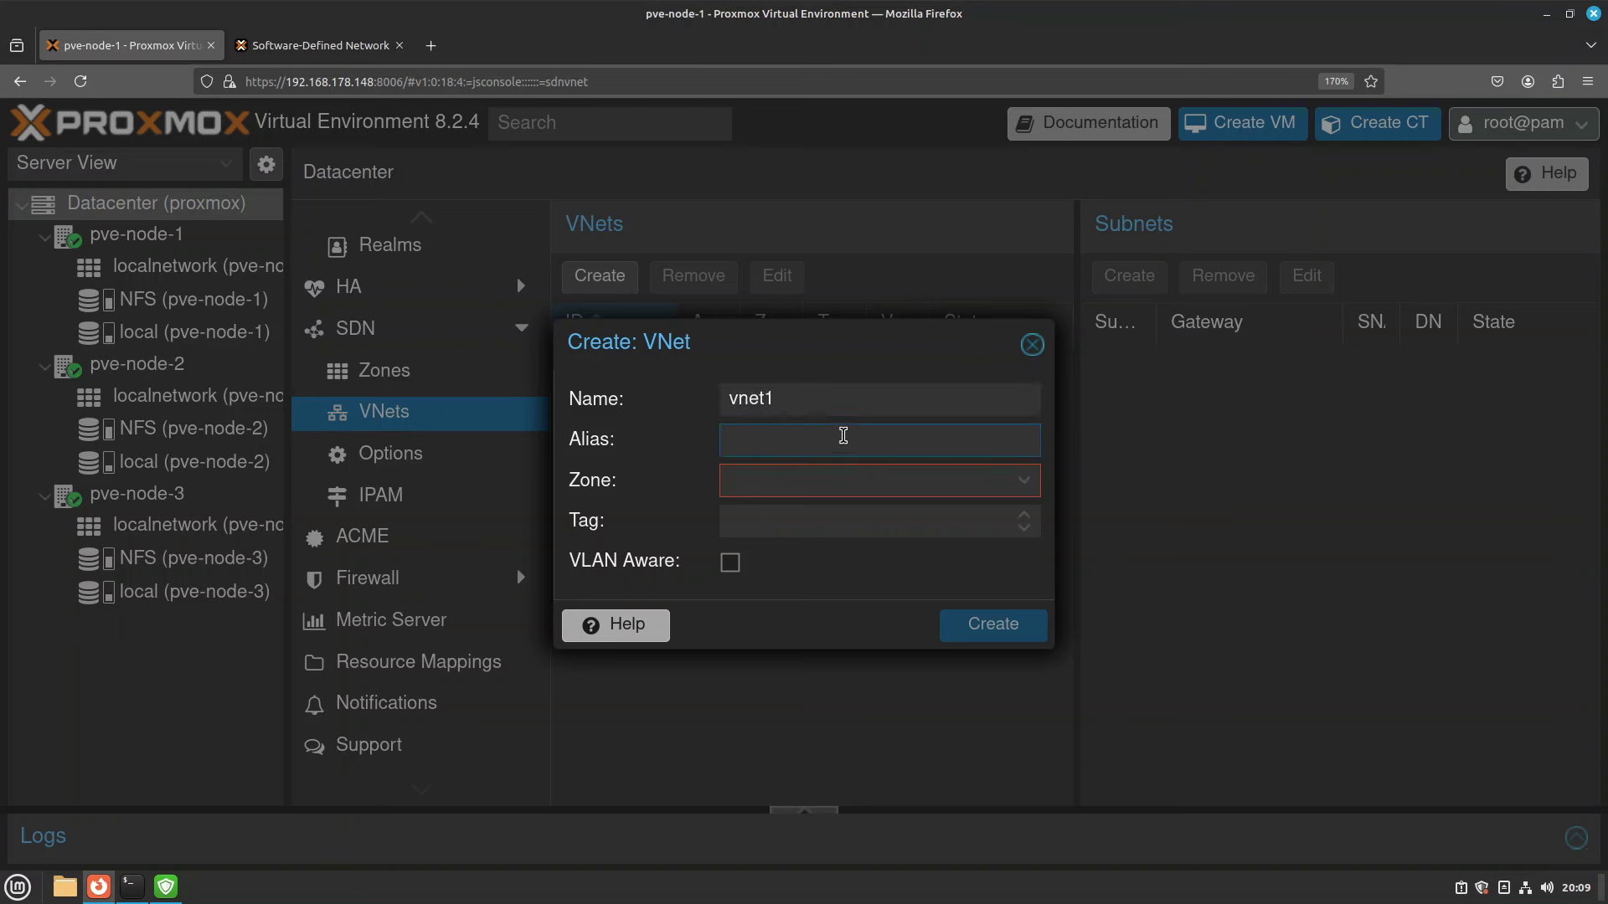
type("Virtual Network")
left_click_drag(741, 343, 869, 277)
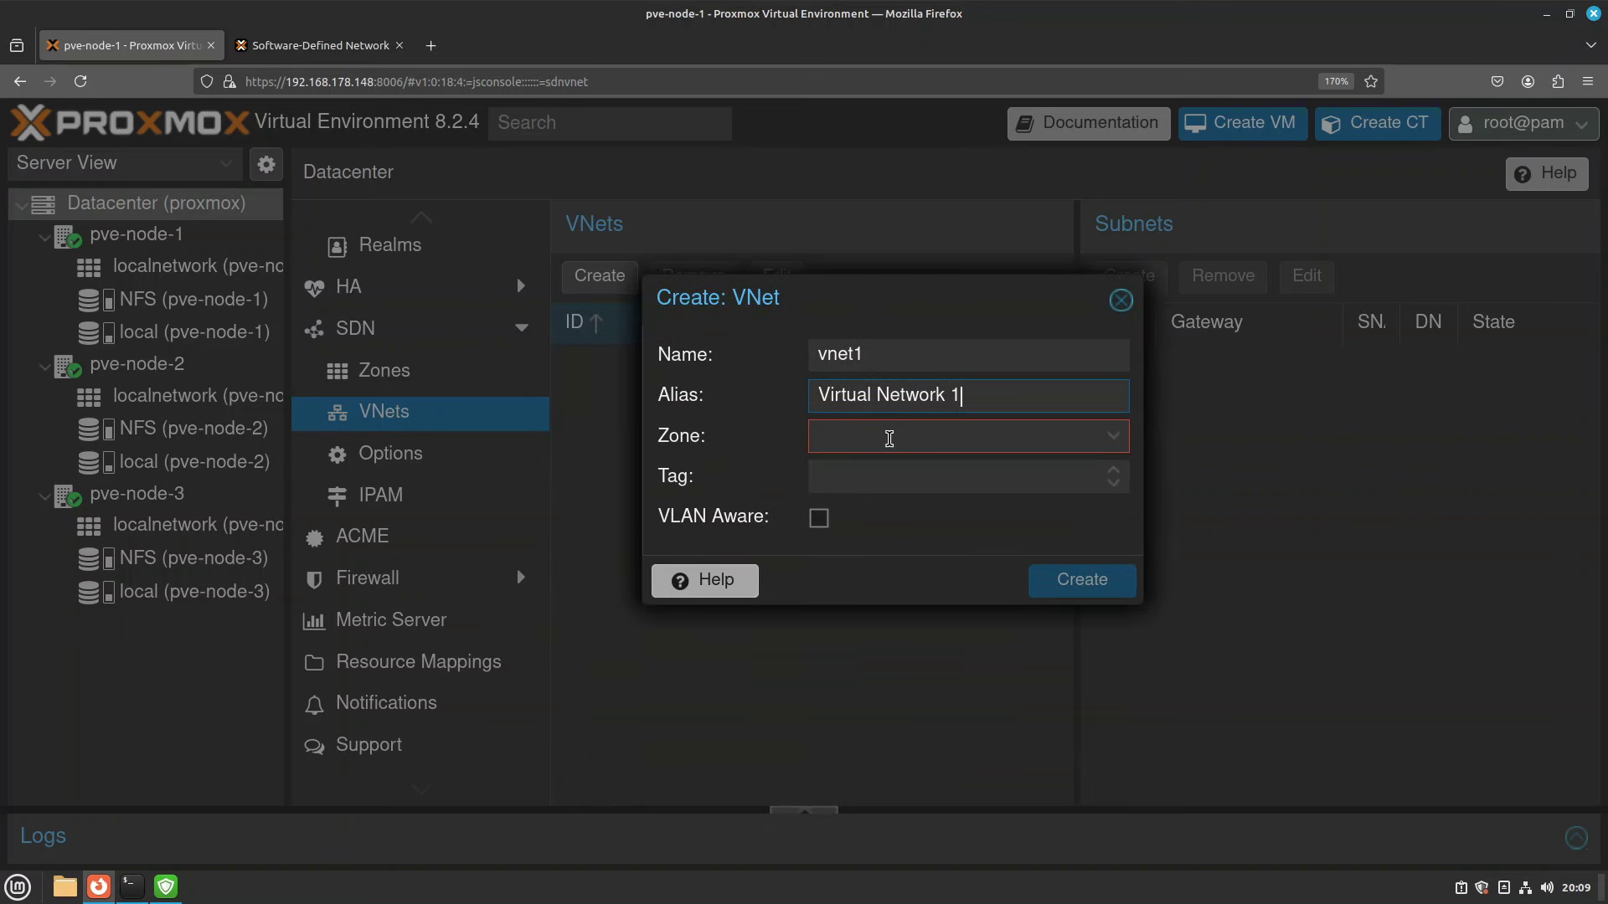
left_click(1110, 438)
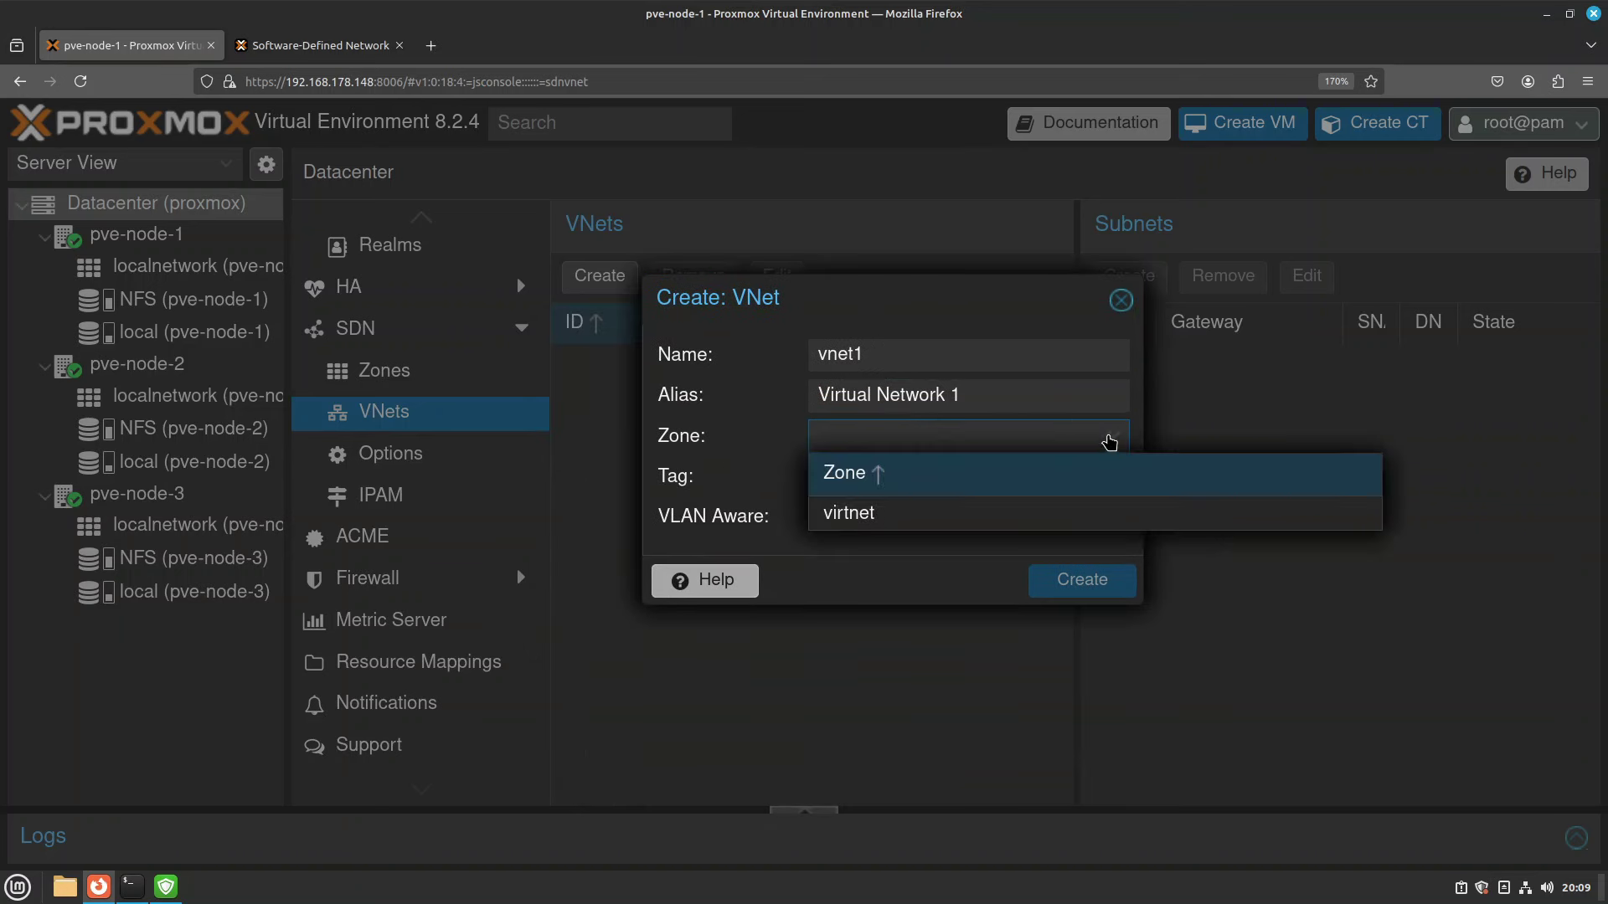
left_click(867, 520)
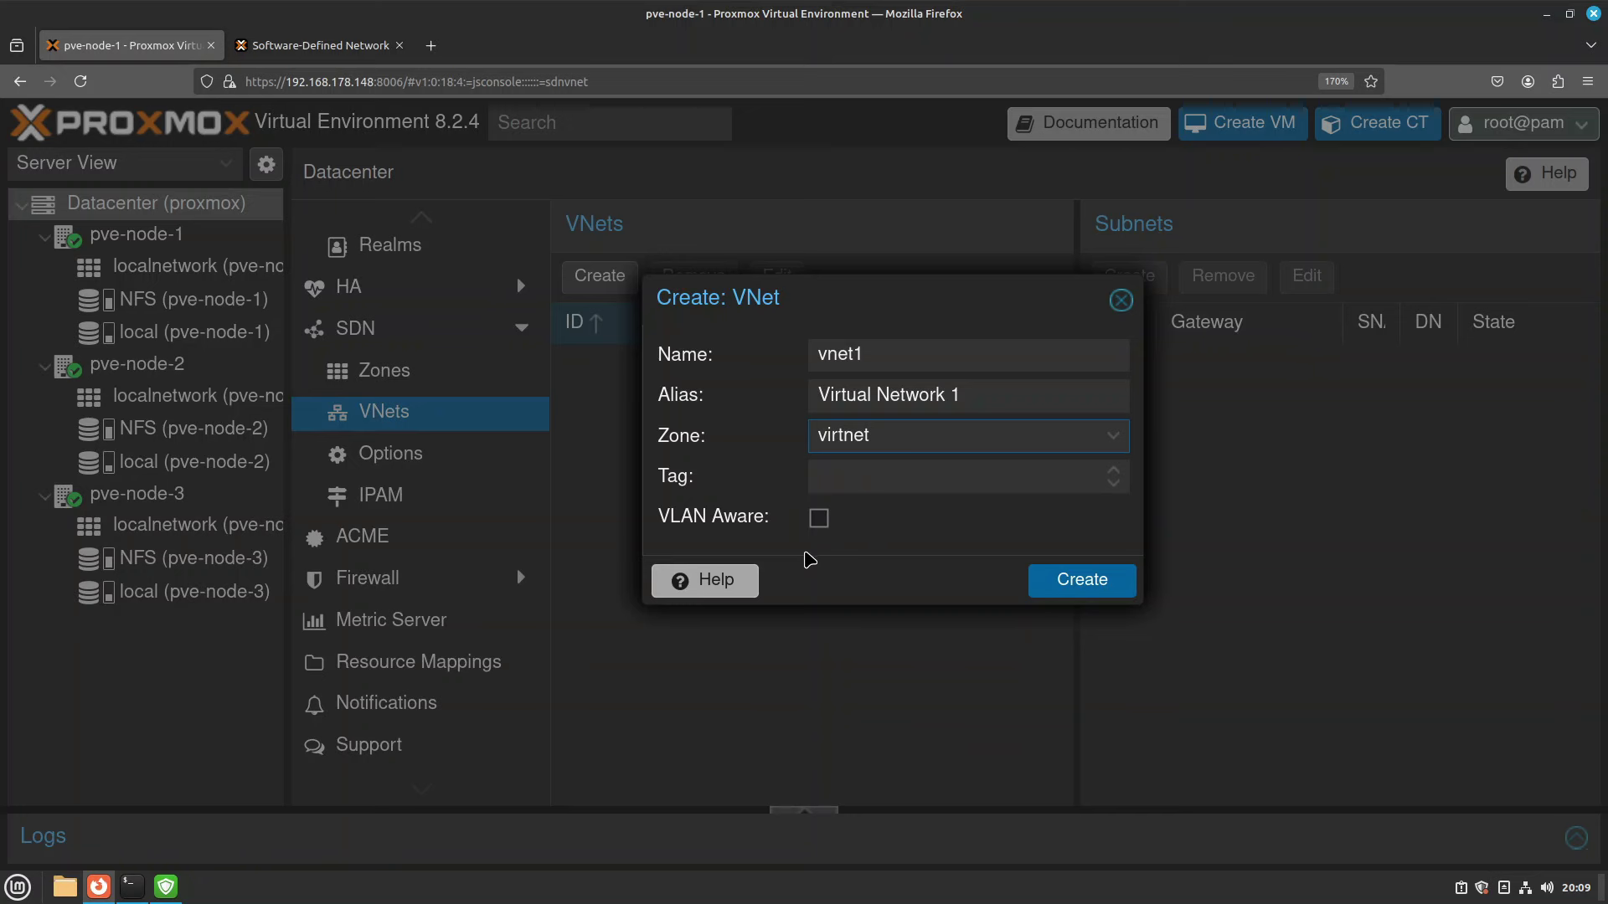
left_click(1081, 581)
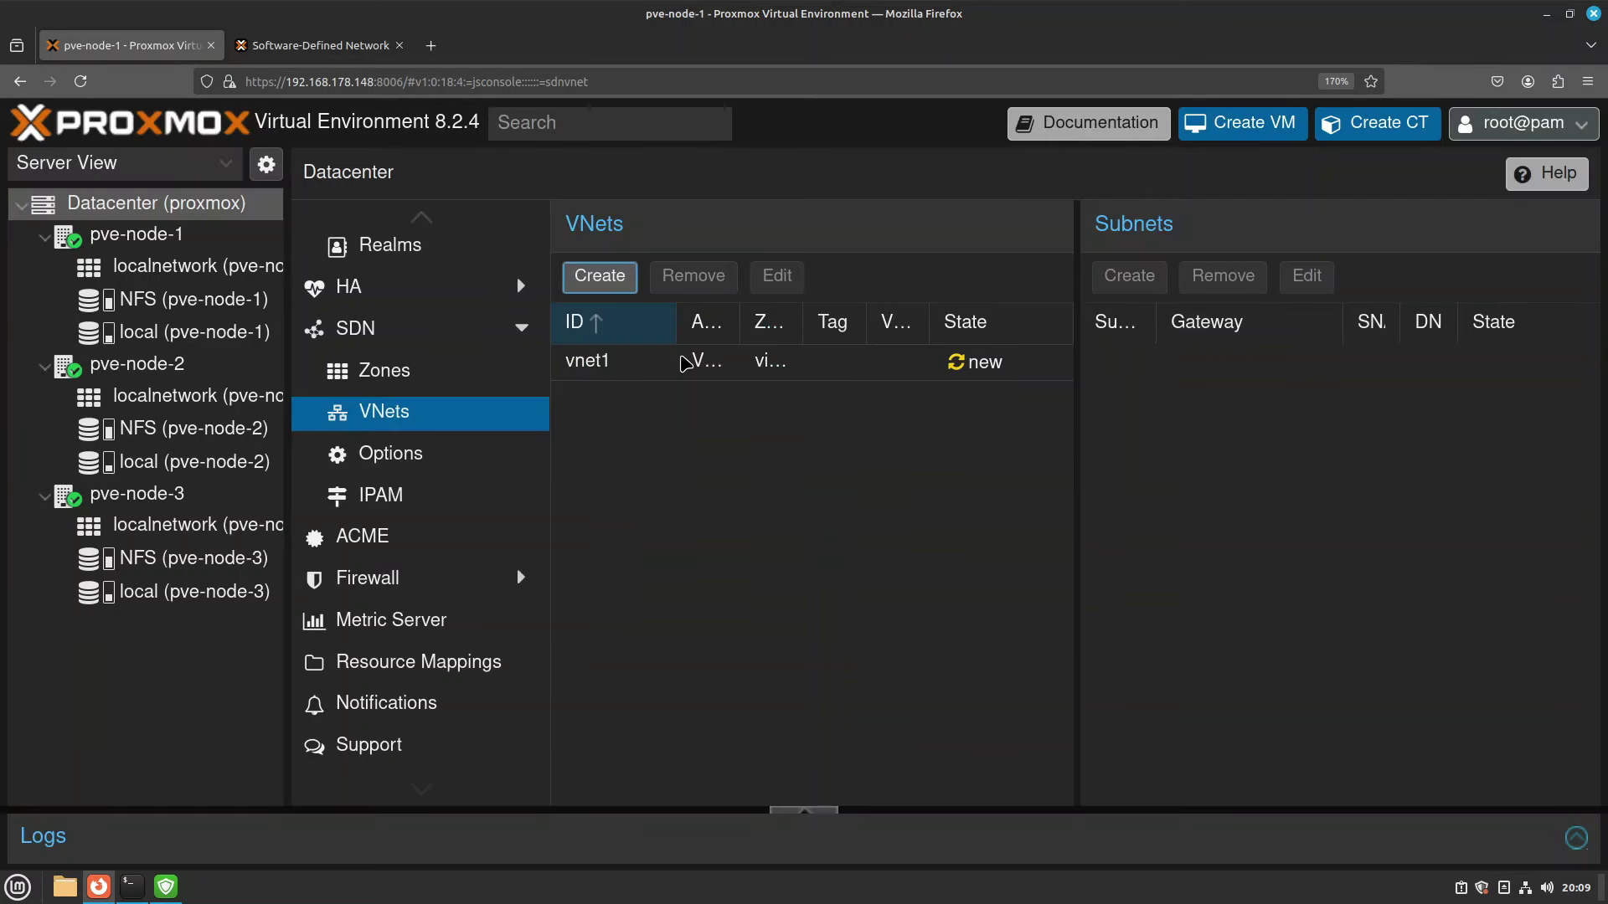
Start a new subnet on vnet1 and enter subnet 10.10.10.0/24.
left_click(601, 367)
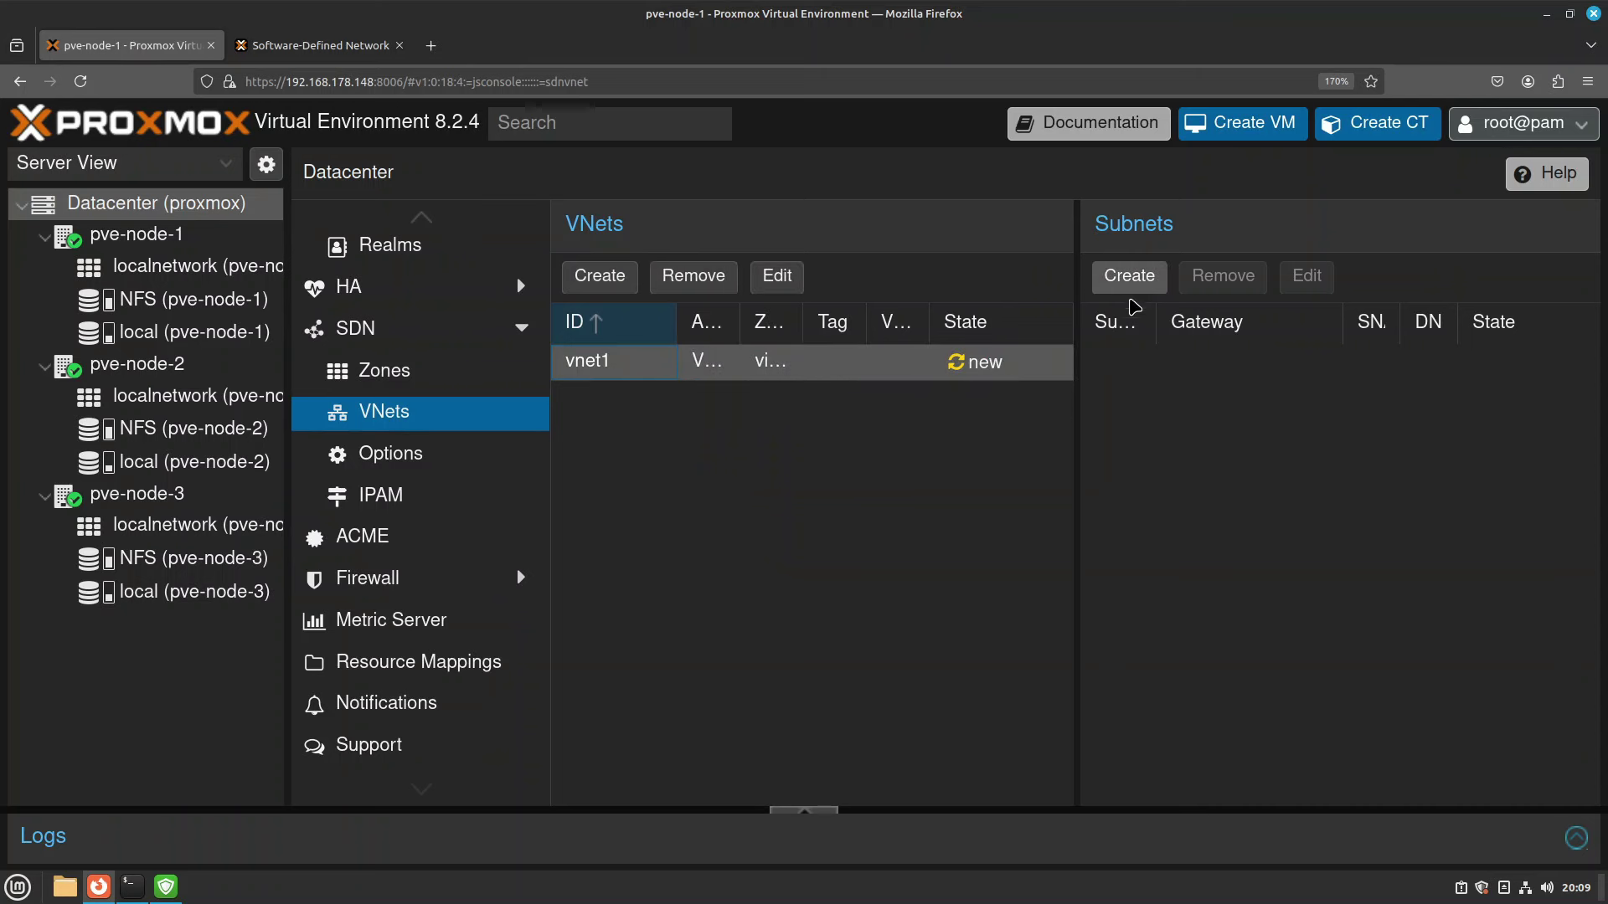
left_click(1138, 293)
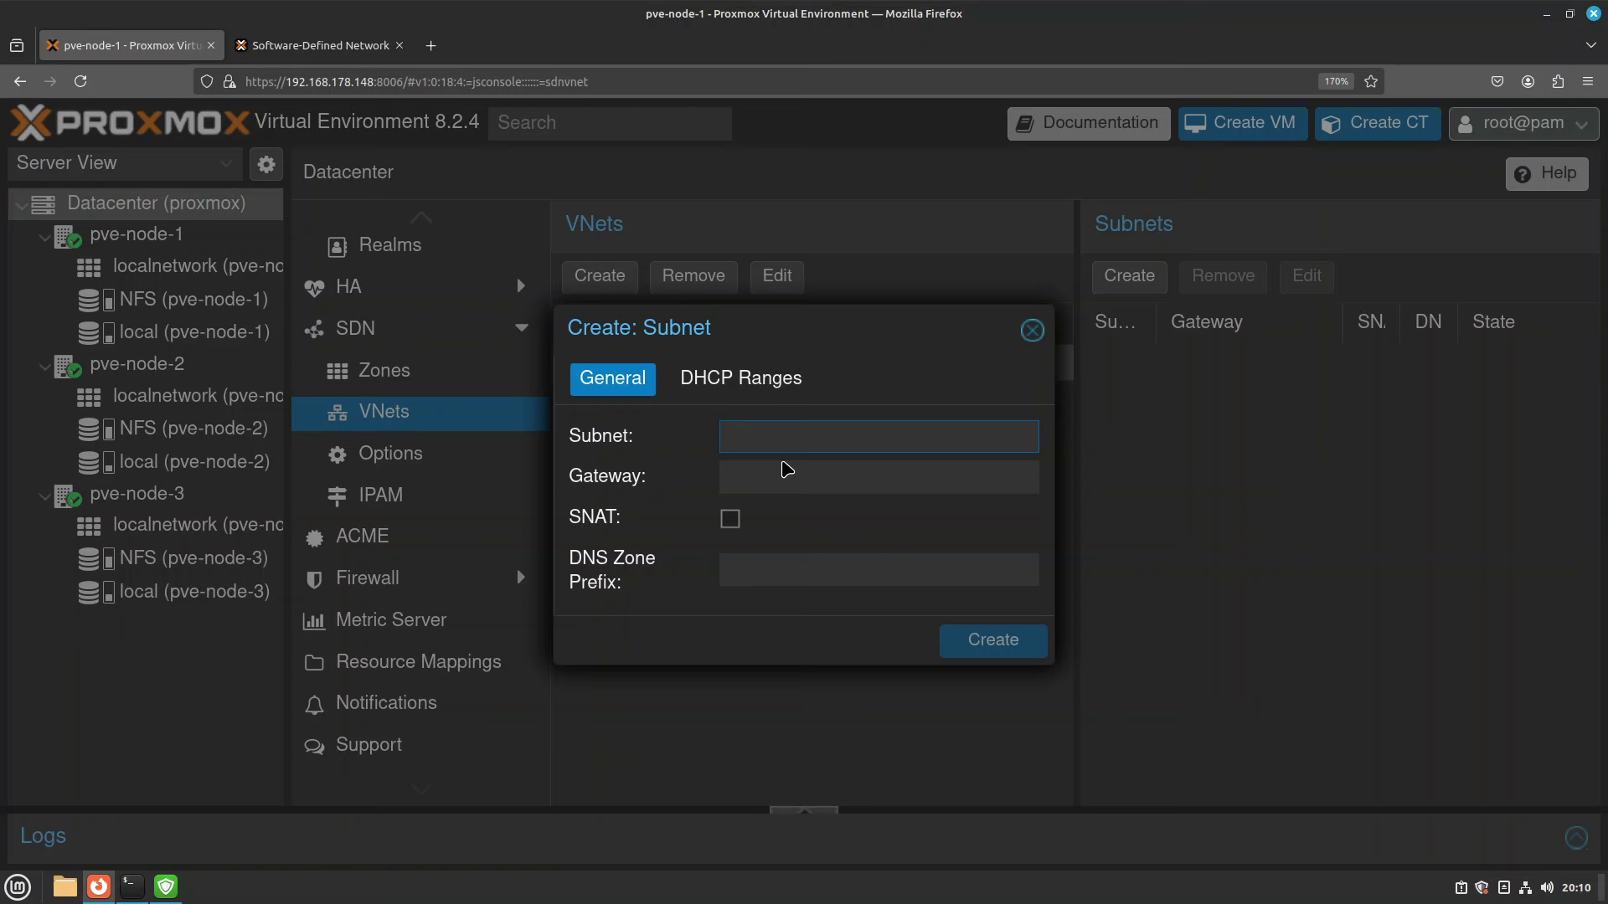
type("92.168.178.0")
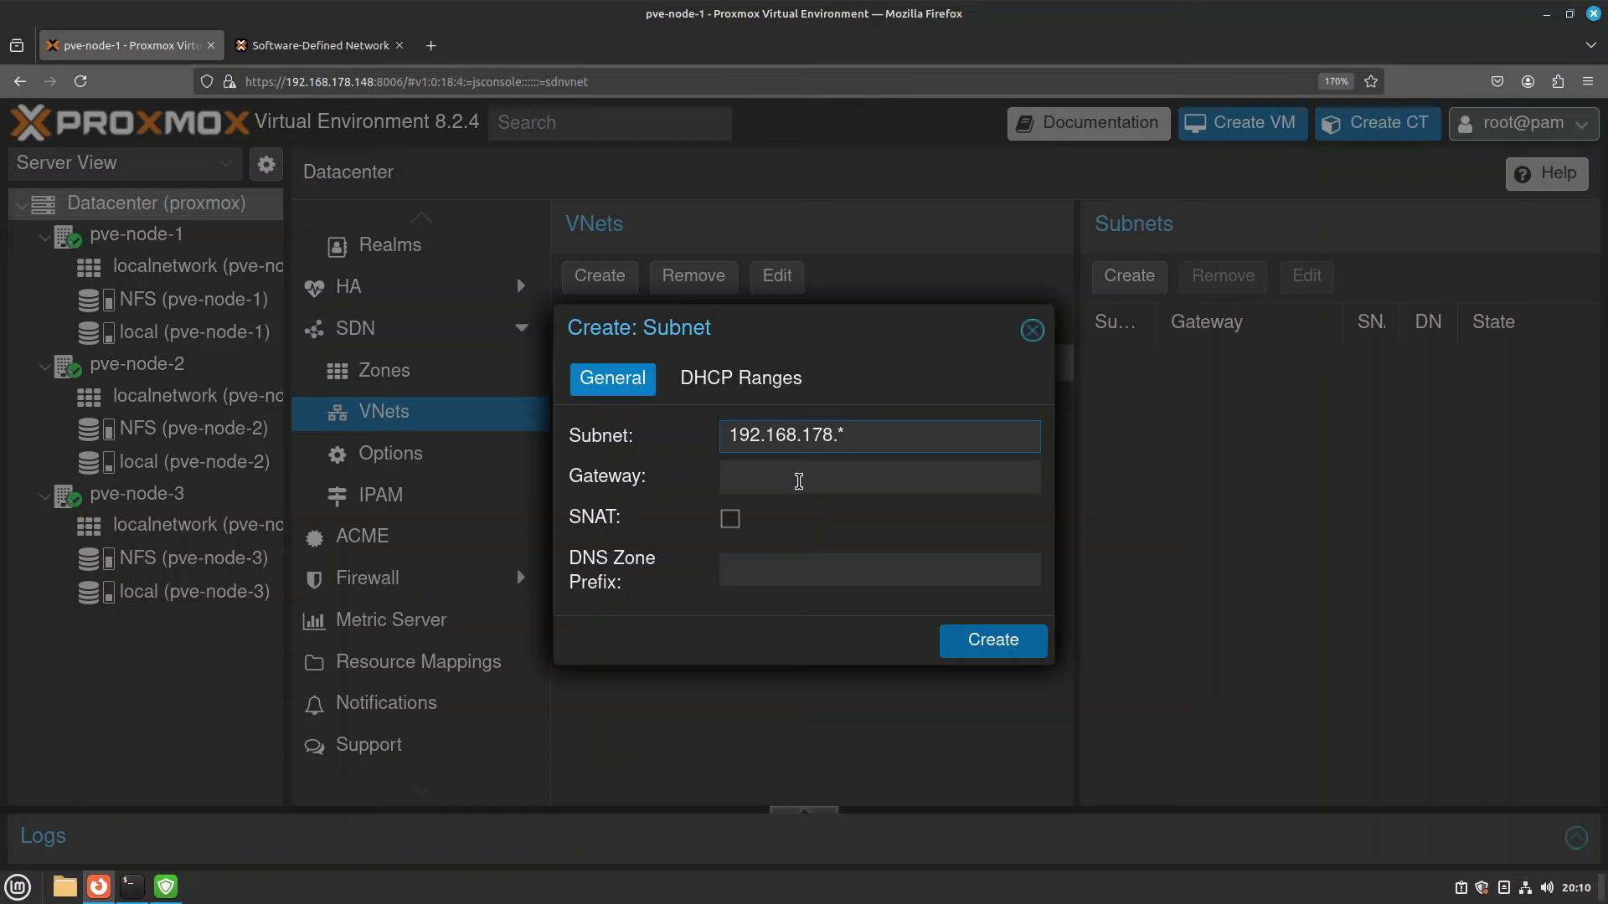
key("ctrl+a")
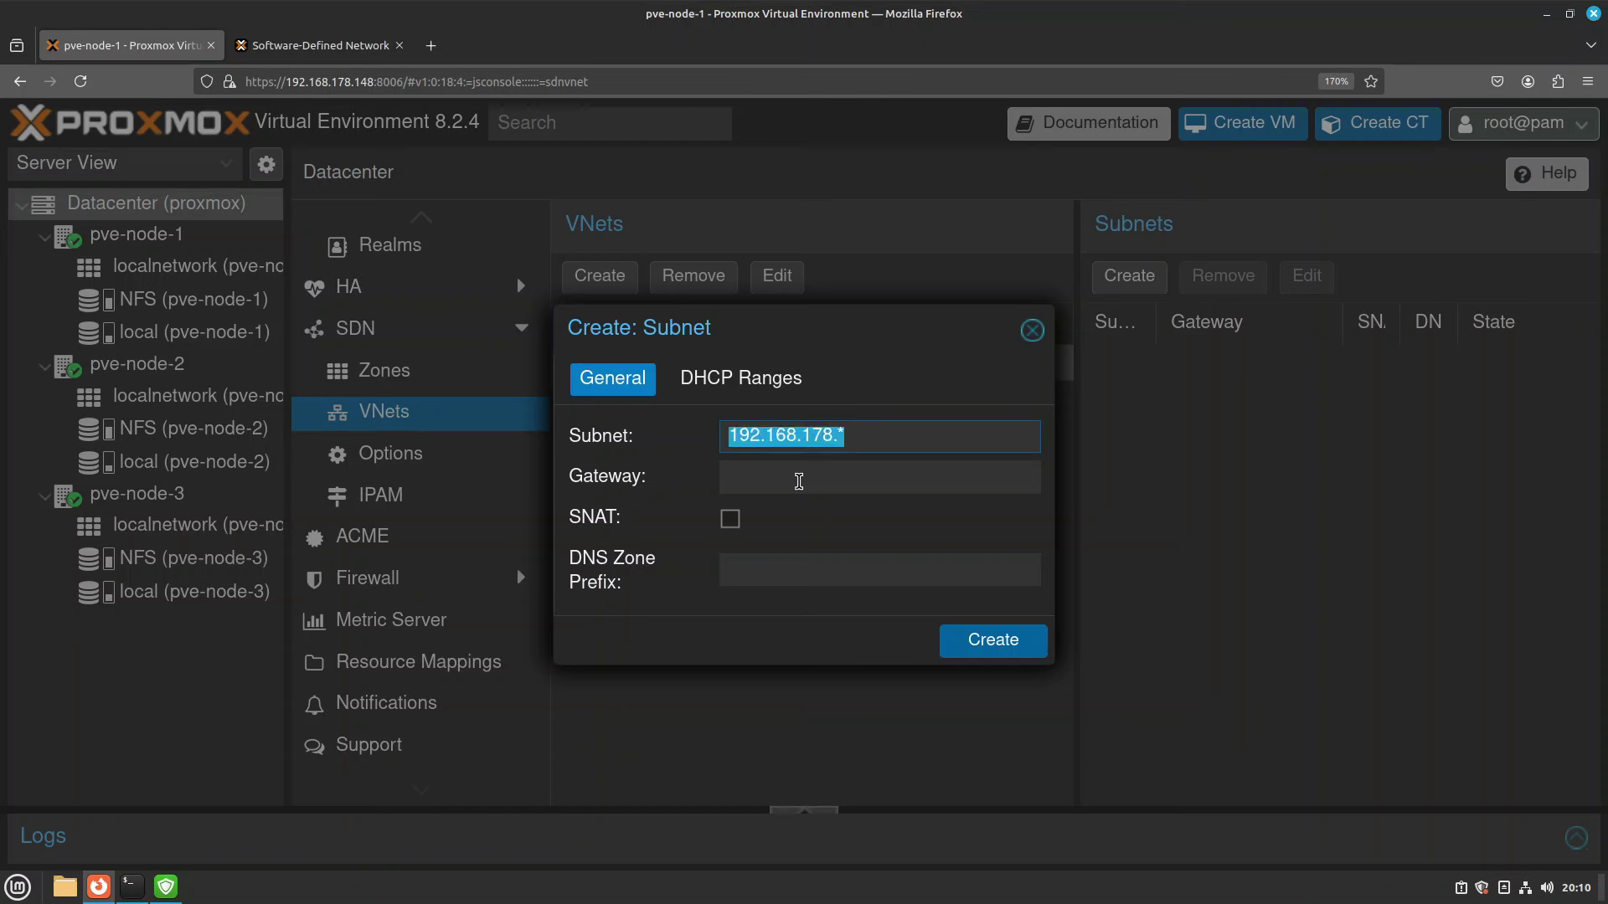
left_click(859, 431)
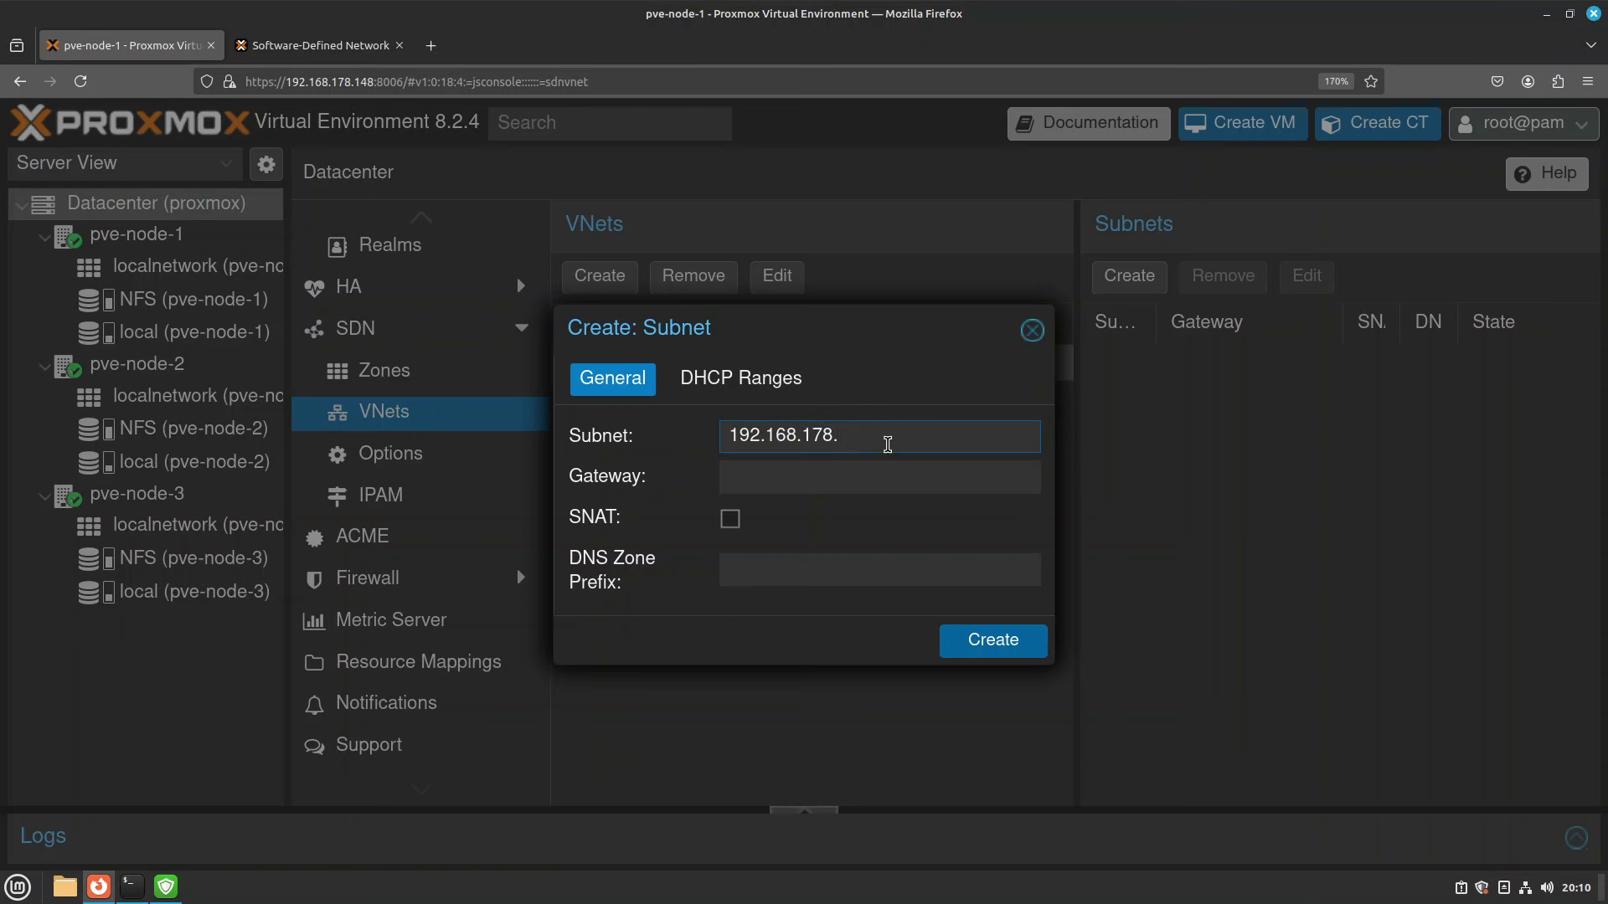
key("BackSpace")
key("BackSpace")
key("BackSpace")
key("BackSpace")
key("BackSpace")
key("BackSpace")
key("BackSpace")
key("BackSpace")
key("BackSpace")
key("BackSpace")
key("BackSpace")
key("BackSpace")
type("10.10.10.0/24")
Rework the subnet field, settling back on 10.10.10.0/24.
left_click_drag(847, 439, 818, 441)
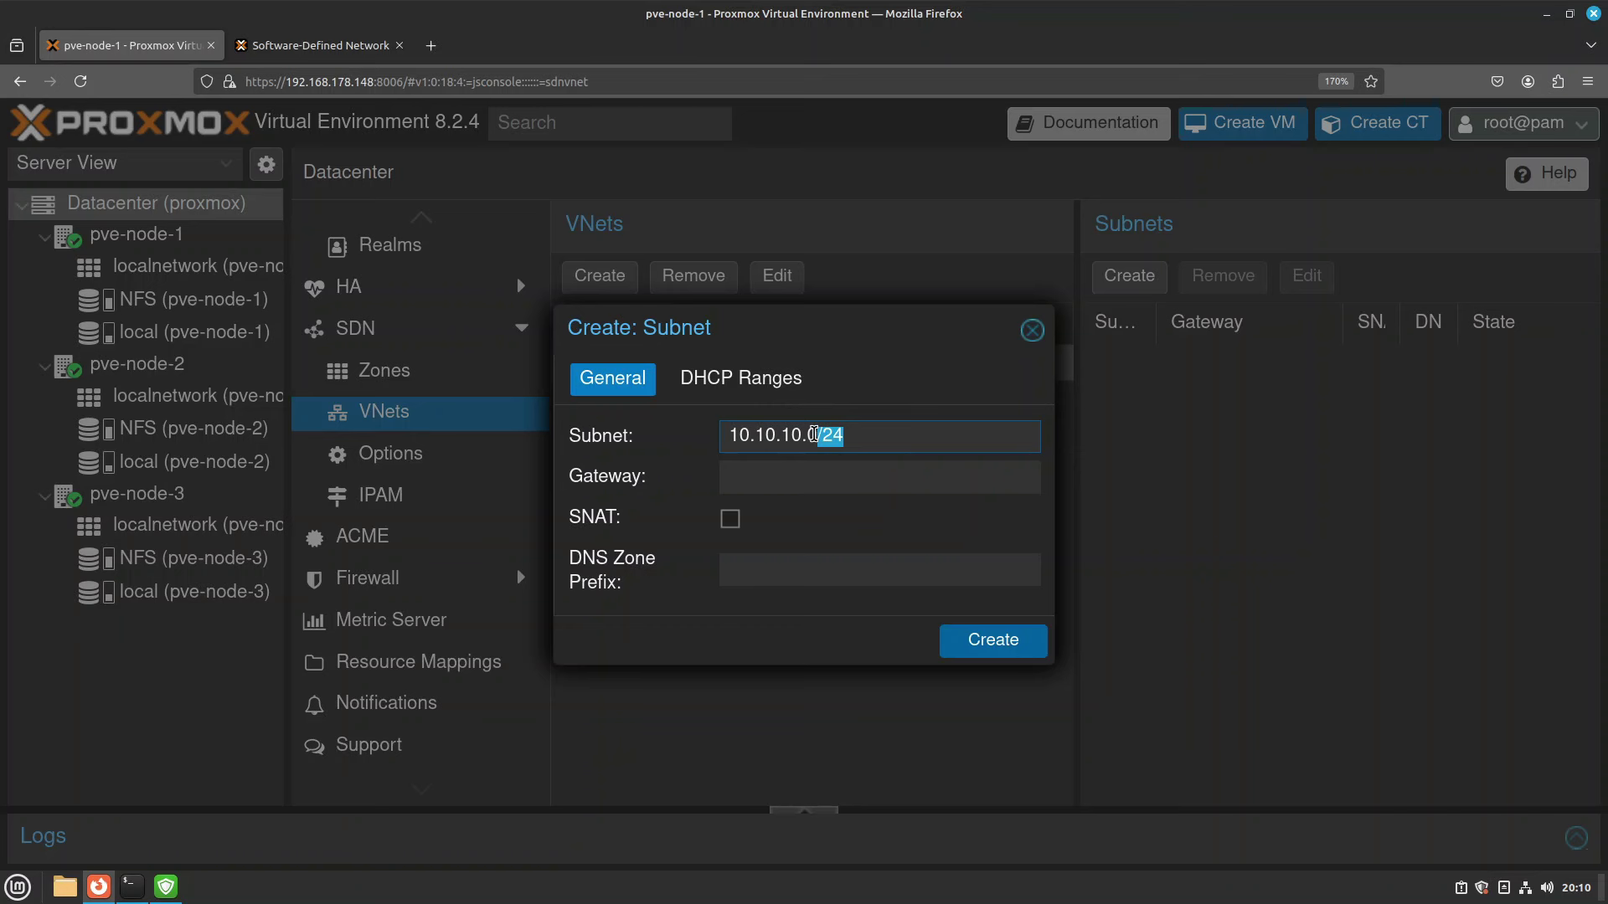
left_click(816, 442)
key("BackSpace")
type("2-254")
key("Delete")
key("Delete")
key("Delete")
key("Left")
key("Left")
type("1")
key("Left")
key("Left")
key("Left")
key("shift+Left")
type("255")
key("shift+Left")
key("shift+Left")
key("shift+Left")
key("Delete")
key("Delete")
key("Delete")
key("Delete")
key("Delete")
key("Delete")
key("Delete")
key("Delete")
key("Delete")
type("0/24")
Set the gateway to 10.10.10.1 and enable SNAT.
left_click(879, 486)
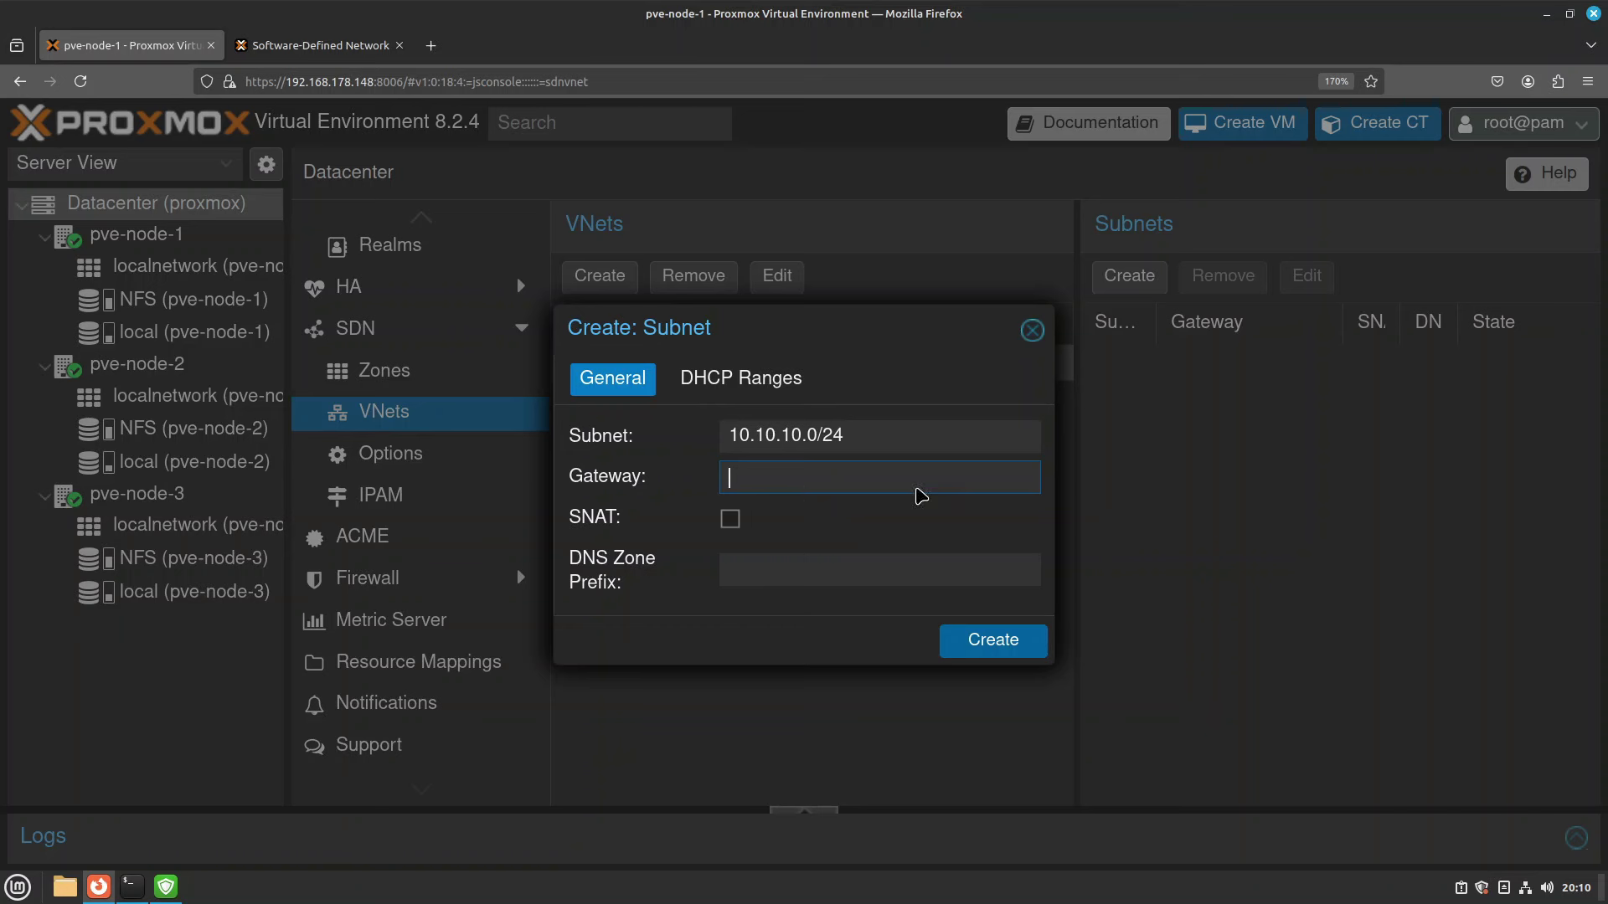
type("10.10.10.1")
left_click(734, 523)
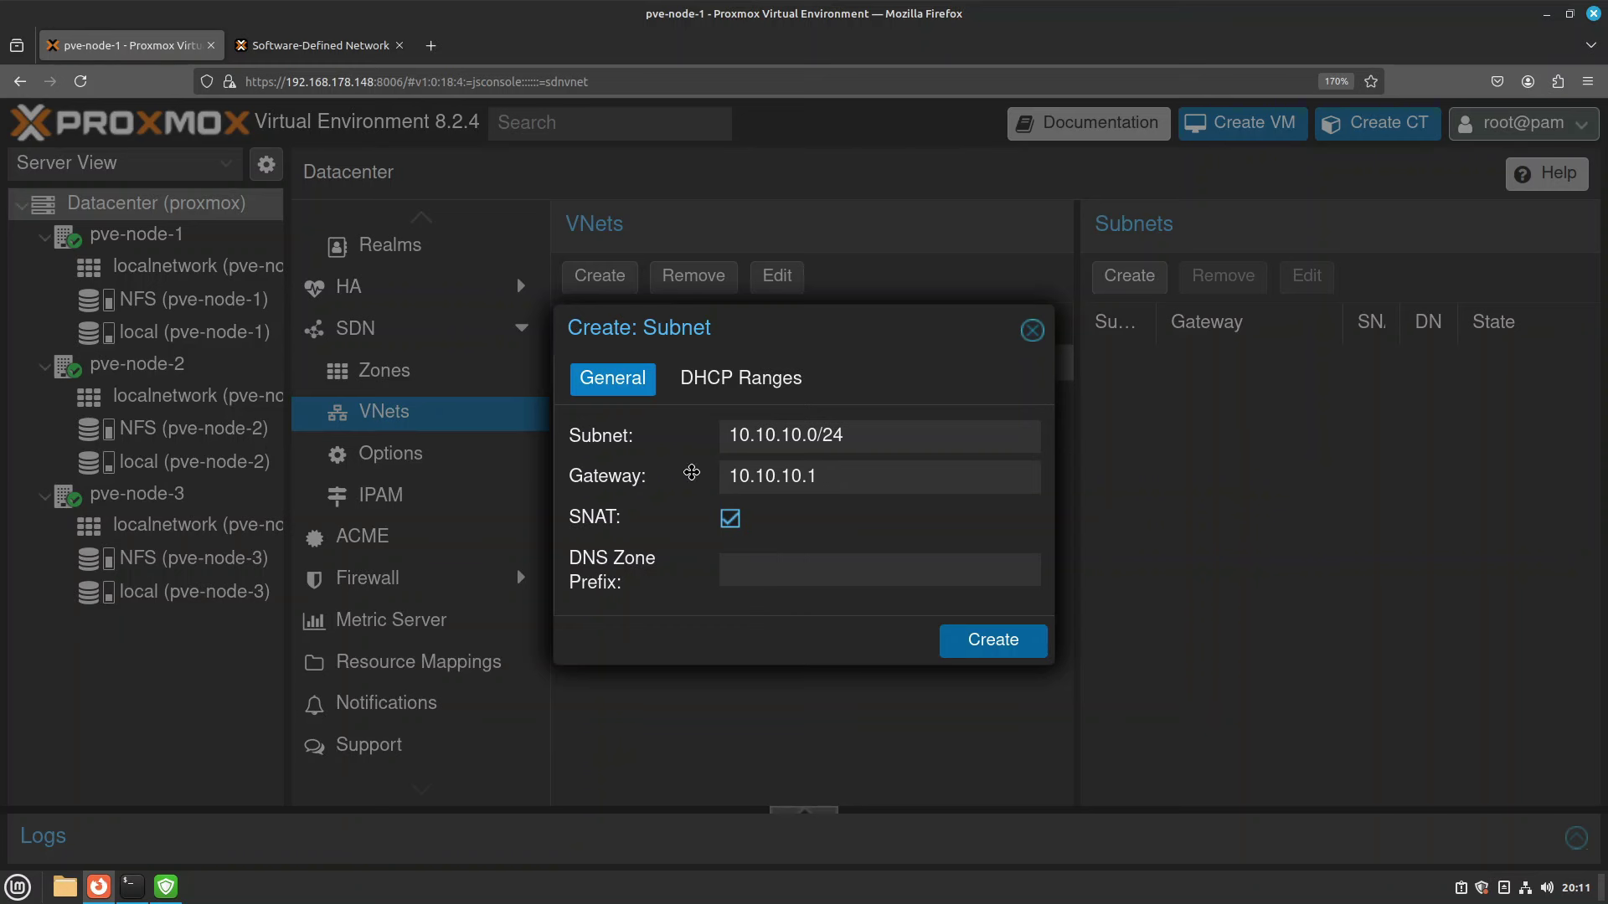
Add DHCP range 10.10.10.100 to 10.10.10.200 and create the subnet.
left_click(767, 390)
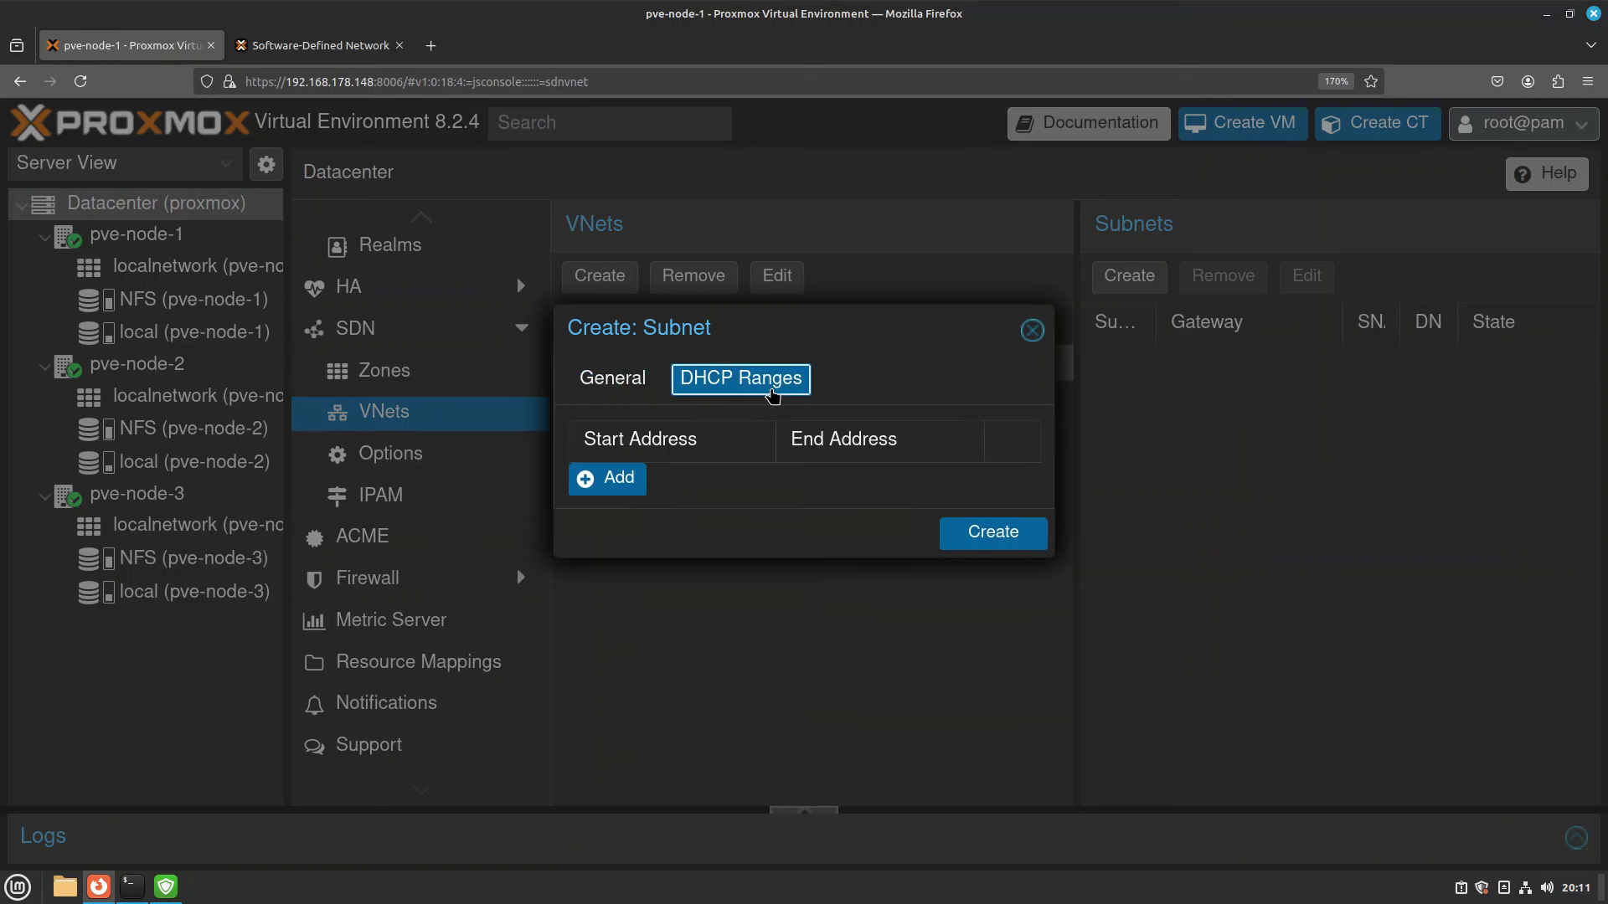
left_click(622, 481)
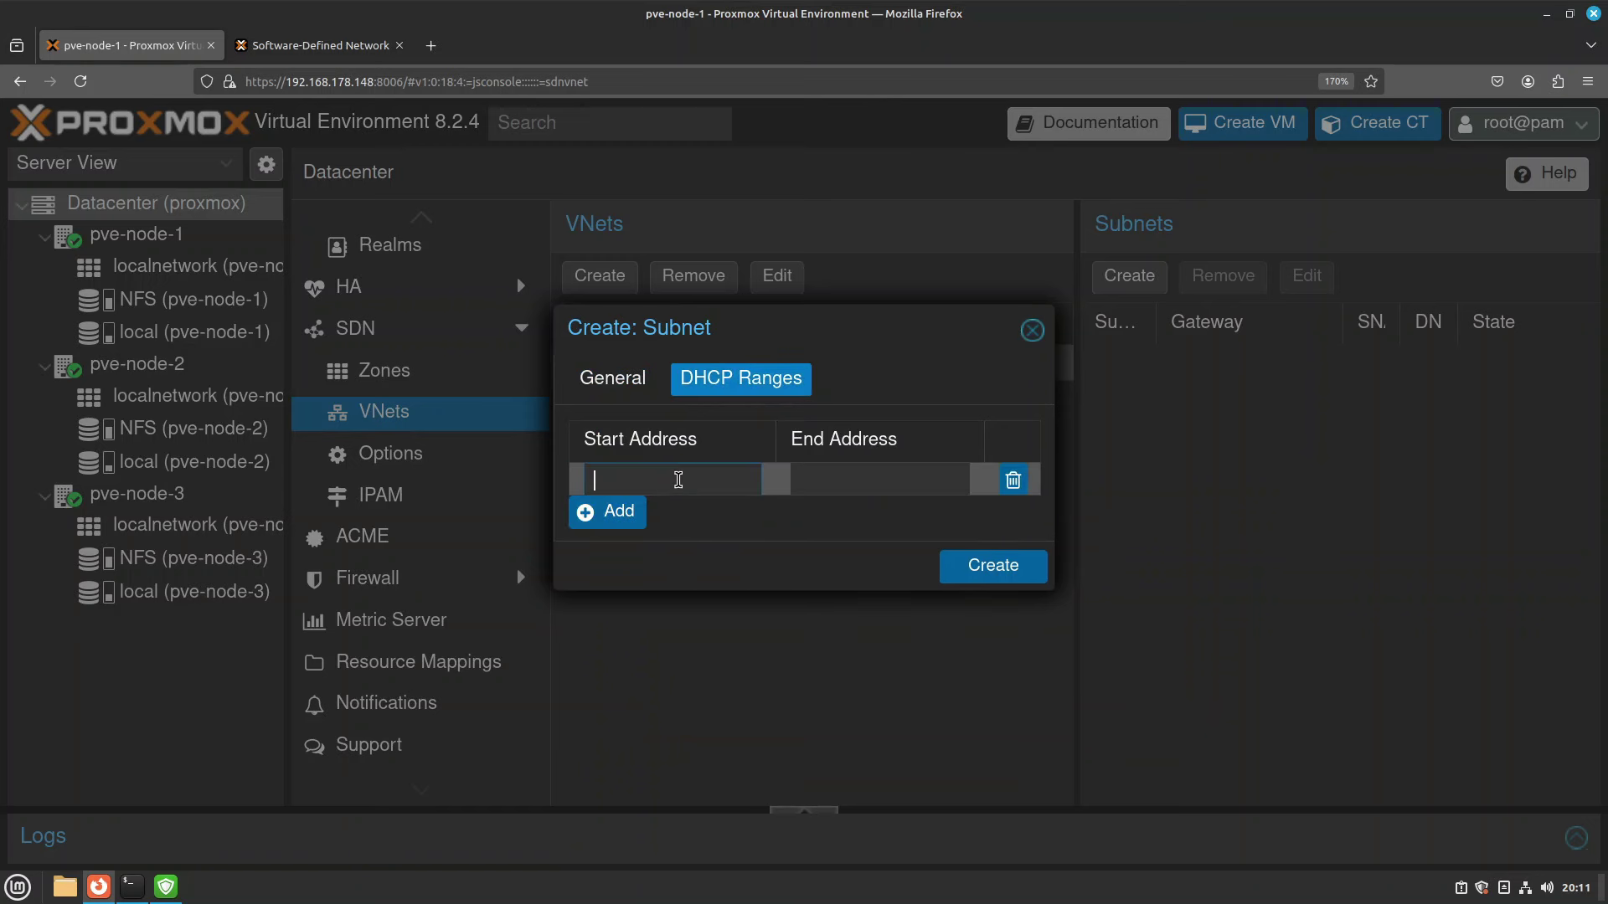
type("10.10.10.1")
left_click(837, 479)
type("20")
key("BackSpace")
key("BackSpace")
type("10.10.10.255")
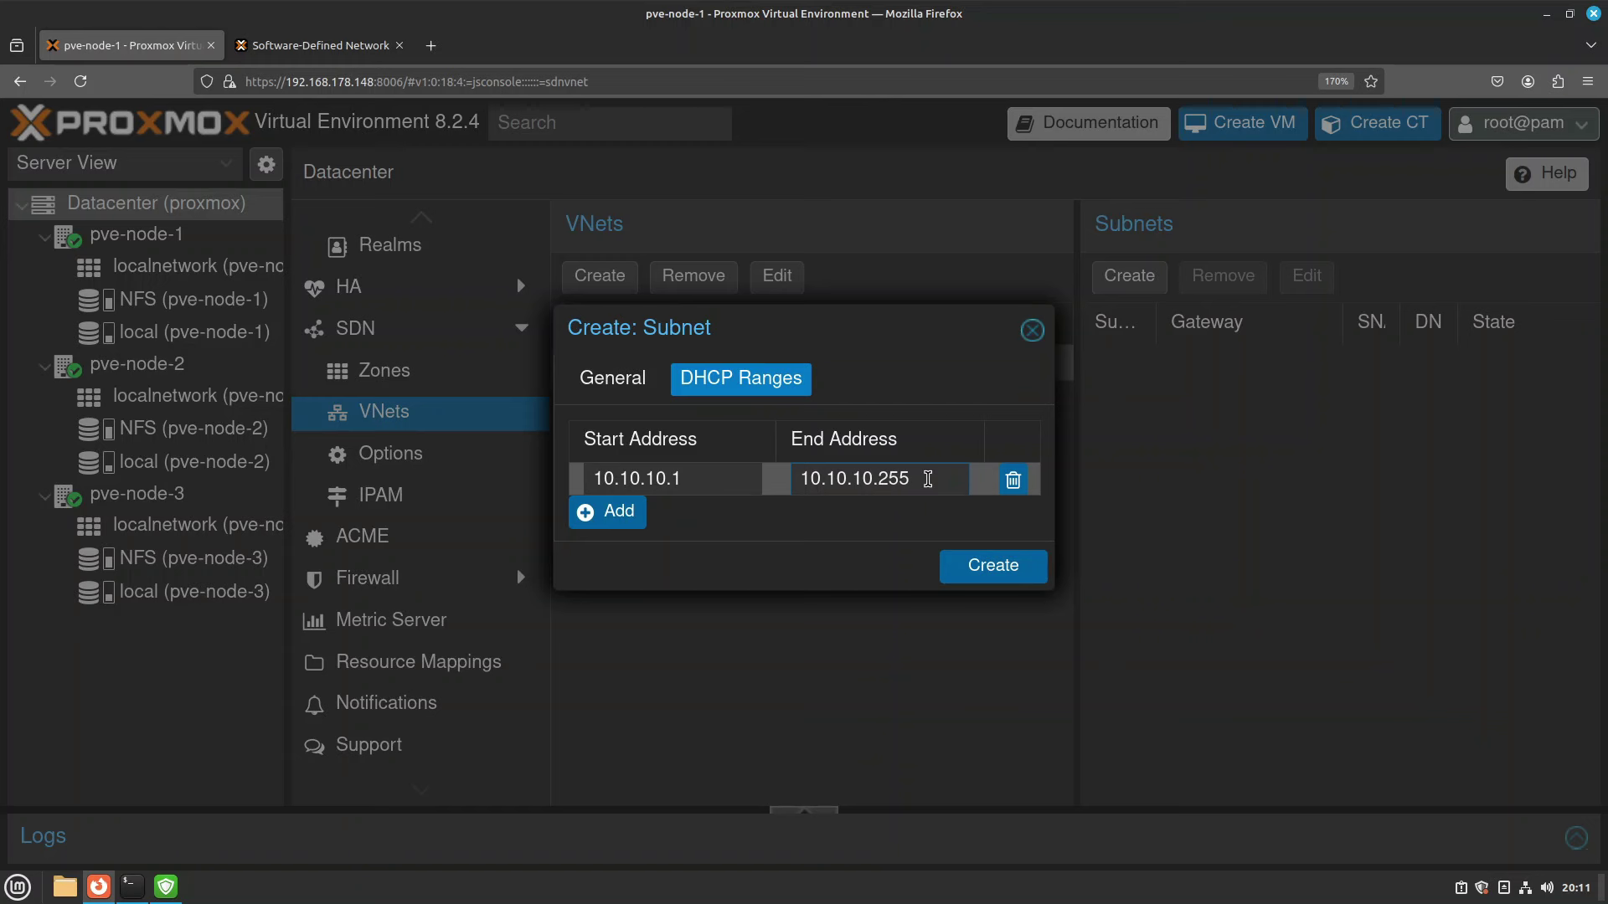
key("BackSpace")
key("BackSpace")
key("BackSpace")
type("200")
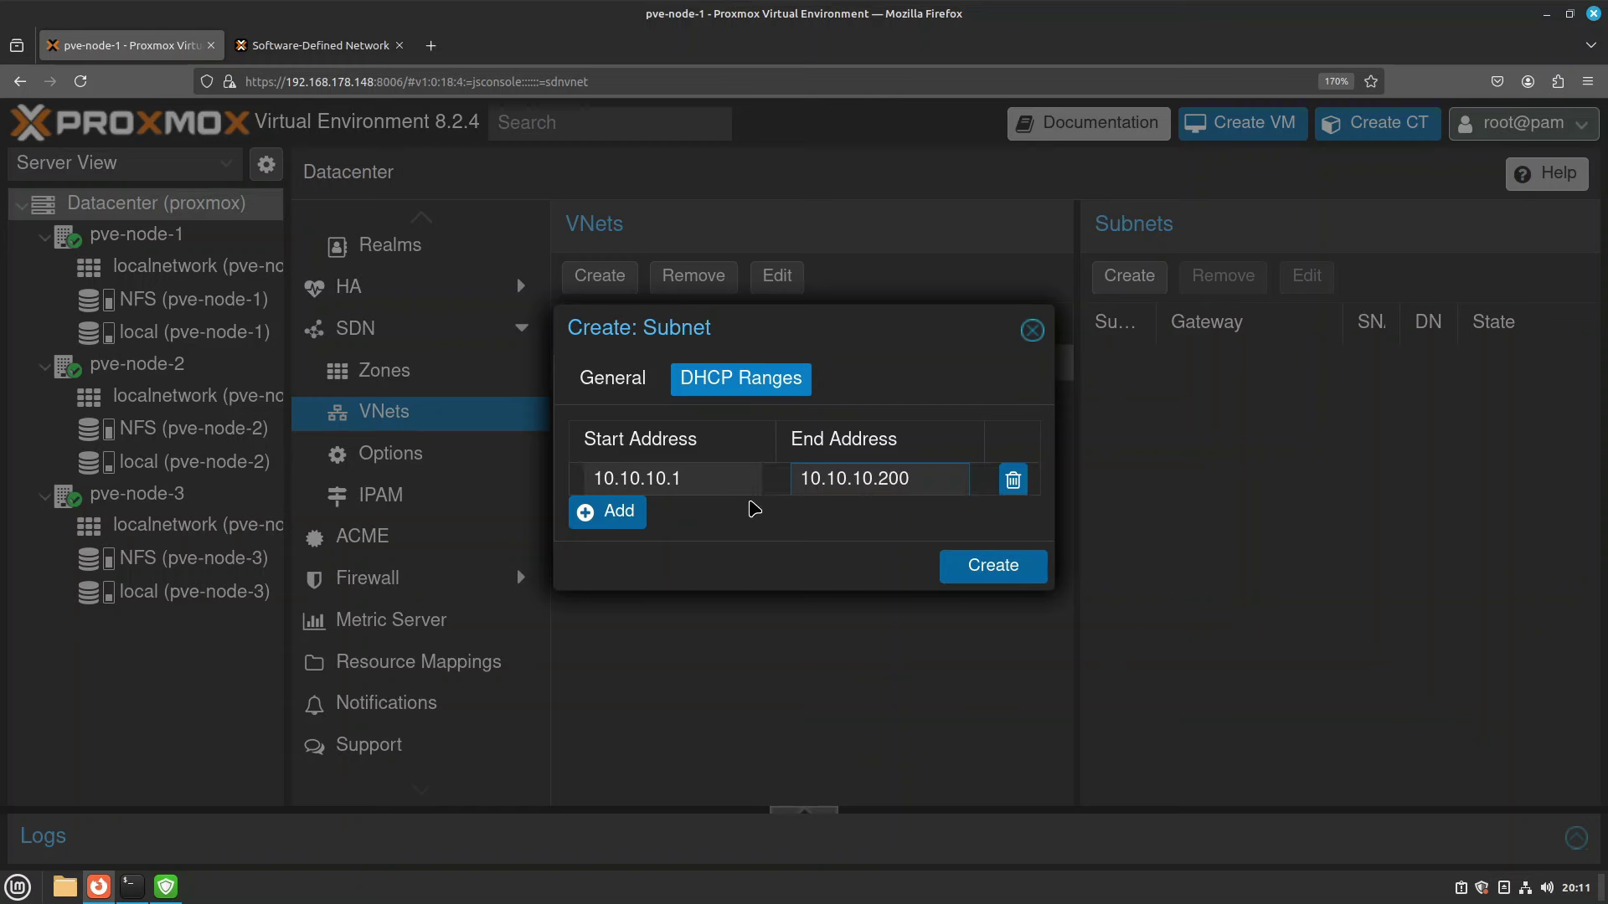
left_click(732, 481)
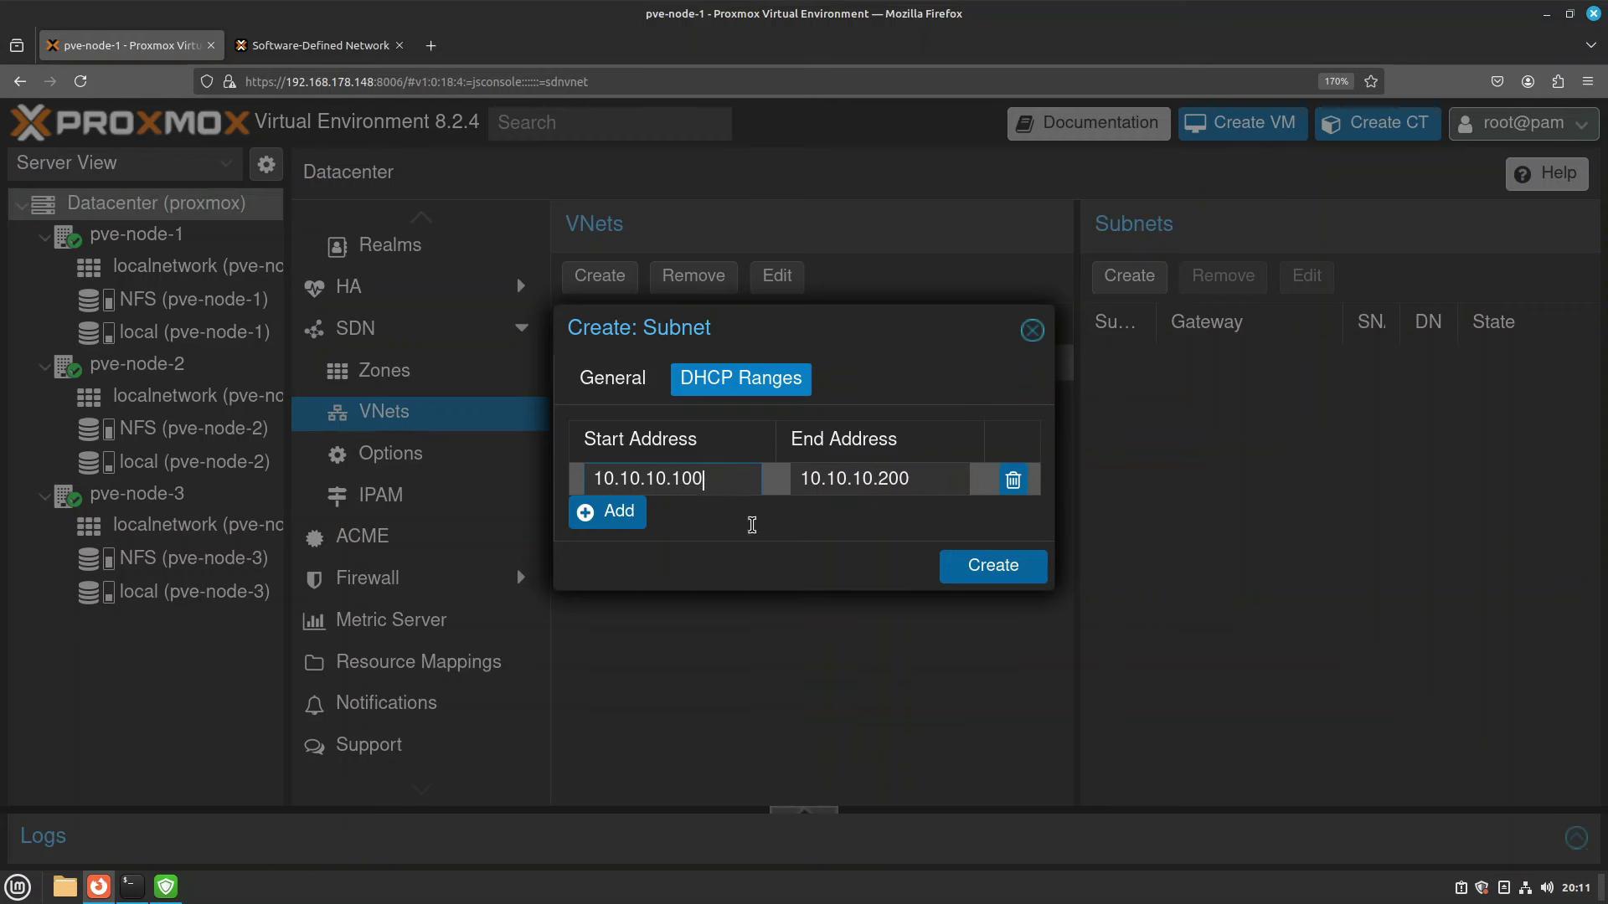
left_click(1010, 567)
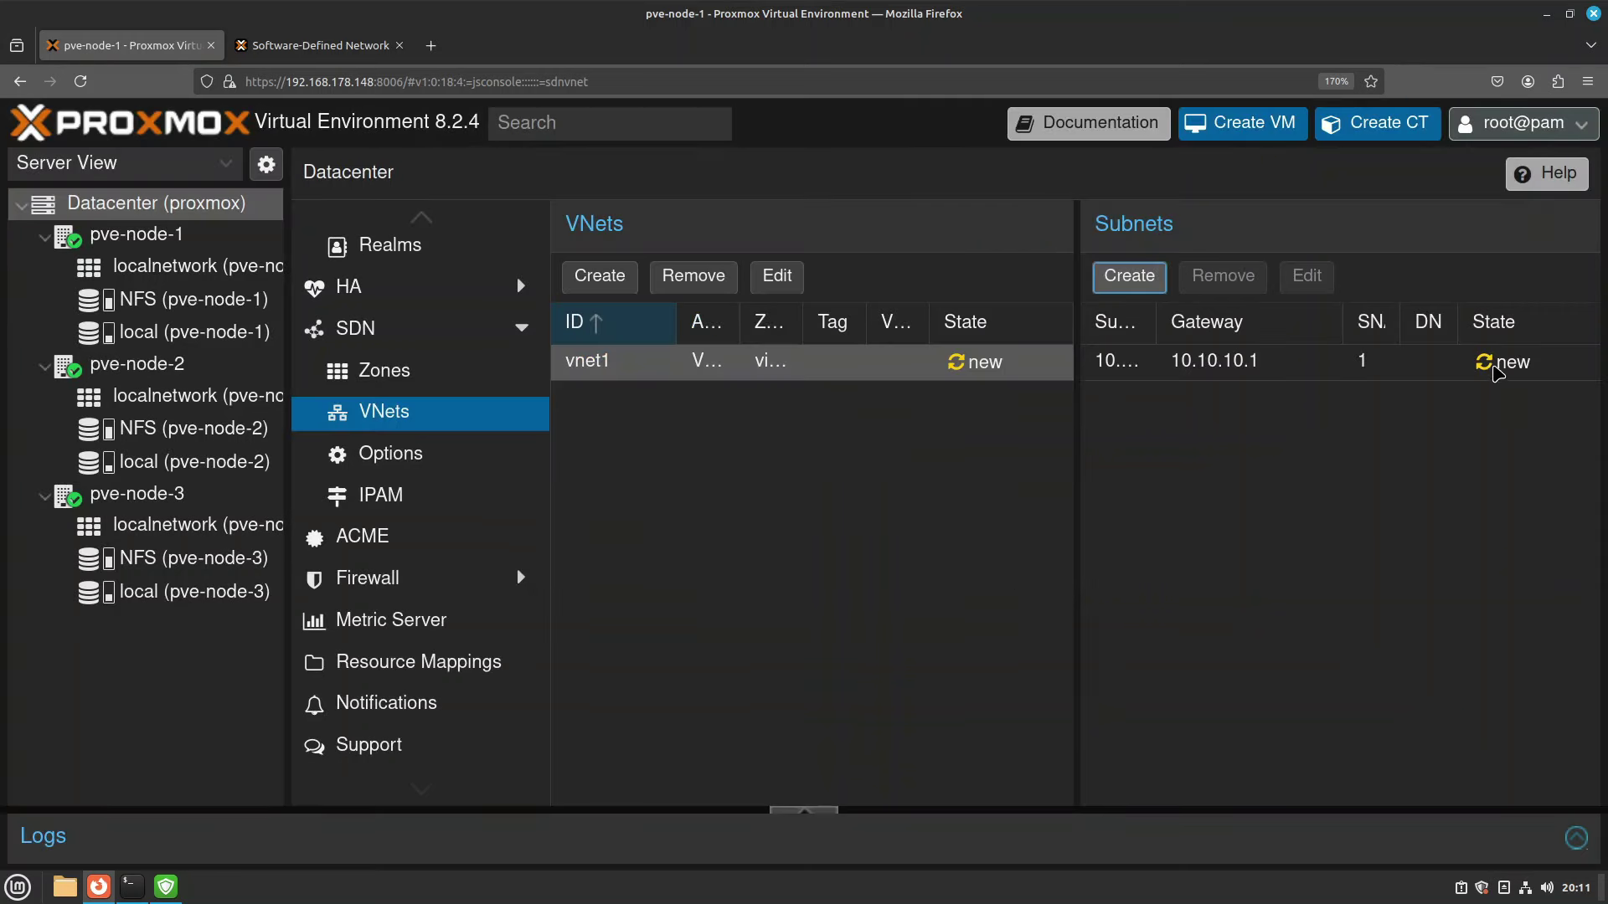
Apply the pending SDN changes from the SDN status view and follow the task log.
mouse_move(1517, 359)
mouse_move(991, 369)
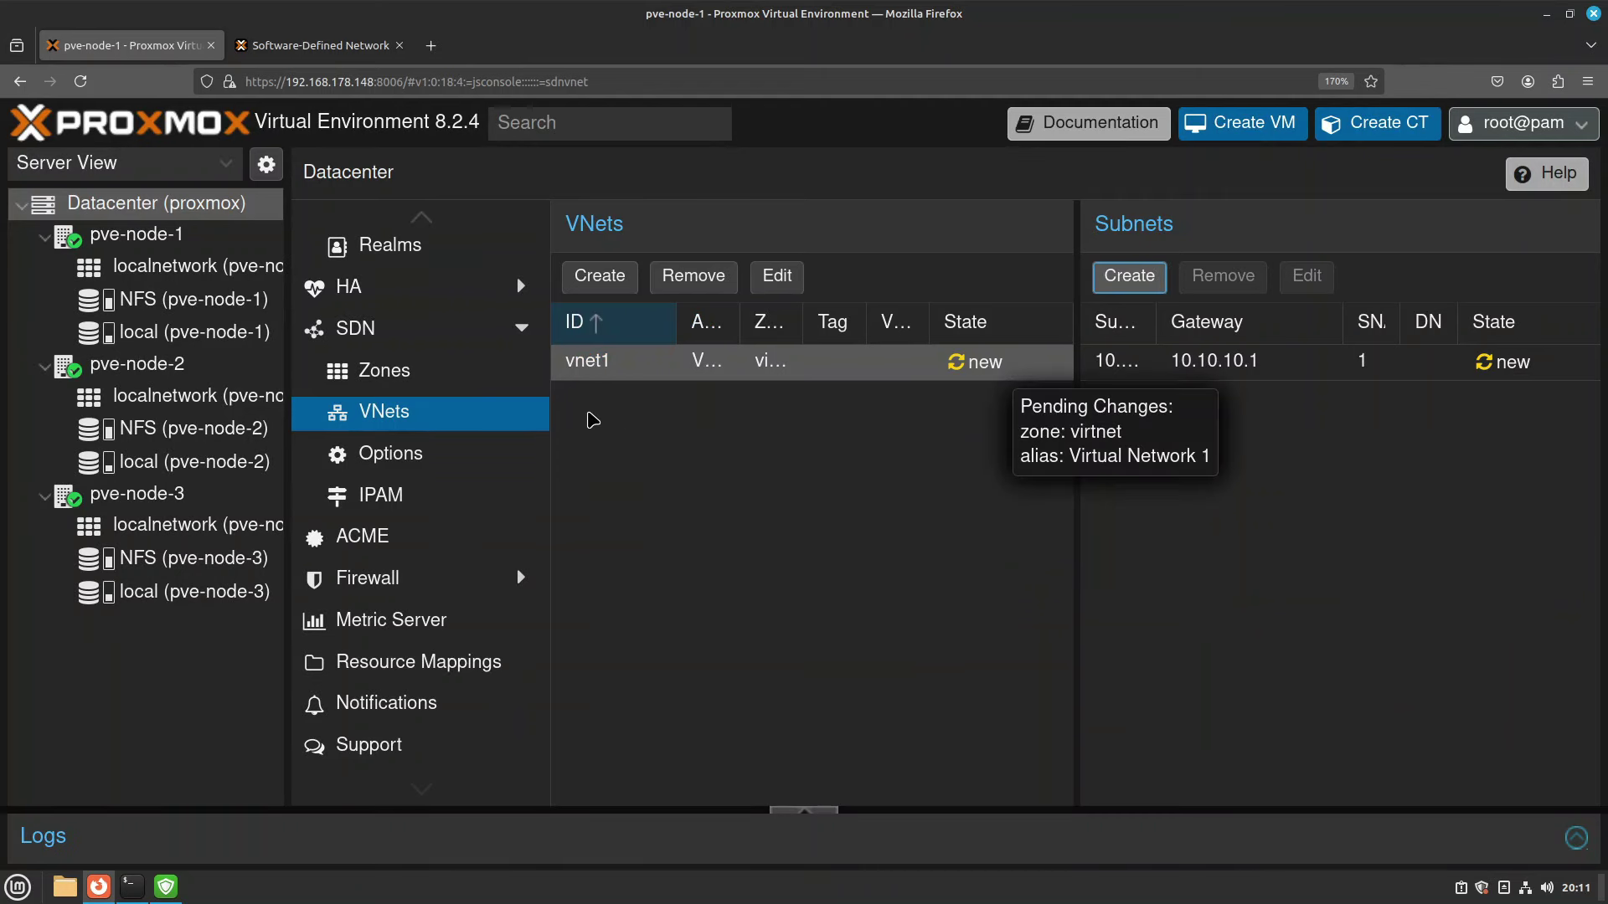
left_click(429, 378)
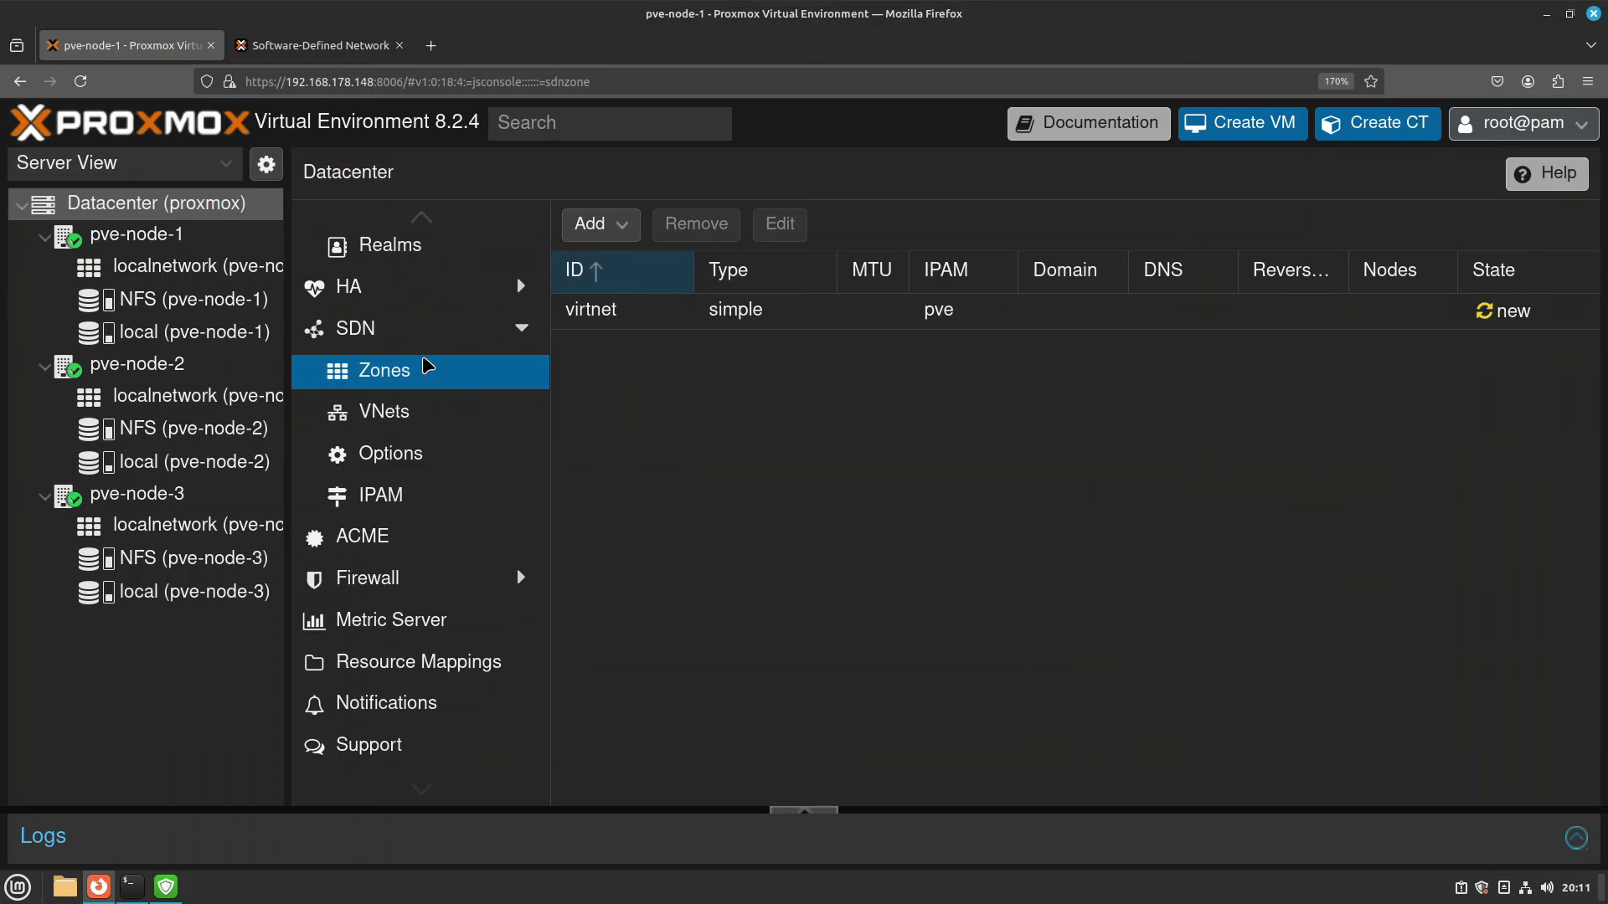
left_click(363, 334)
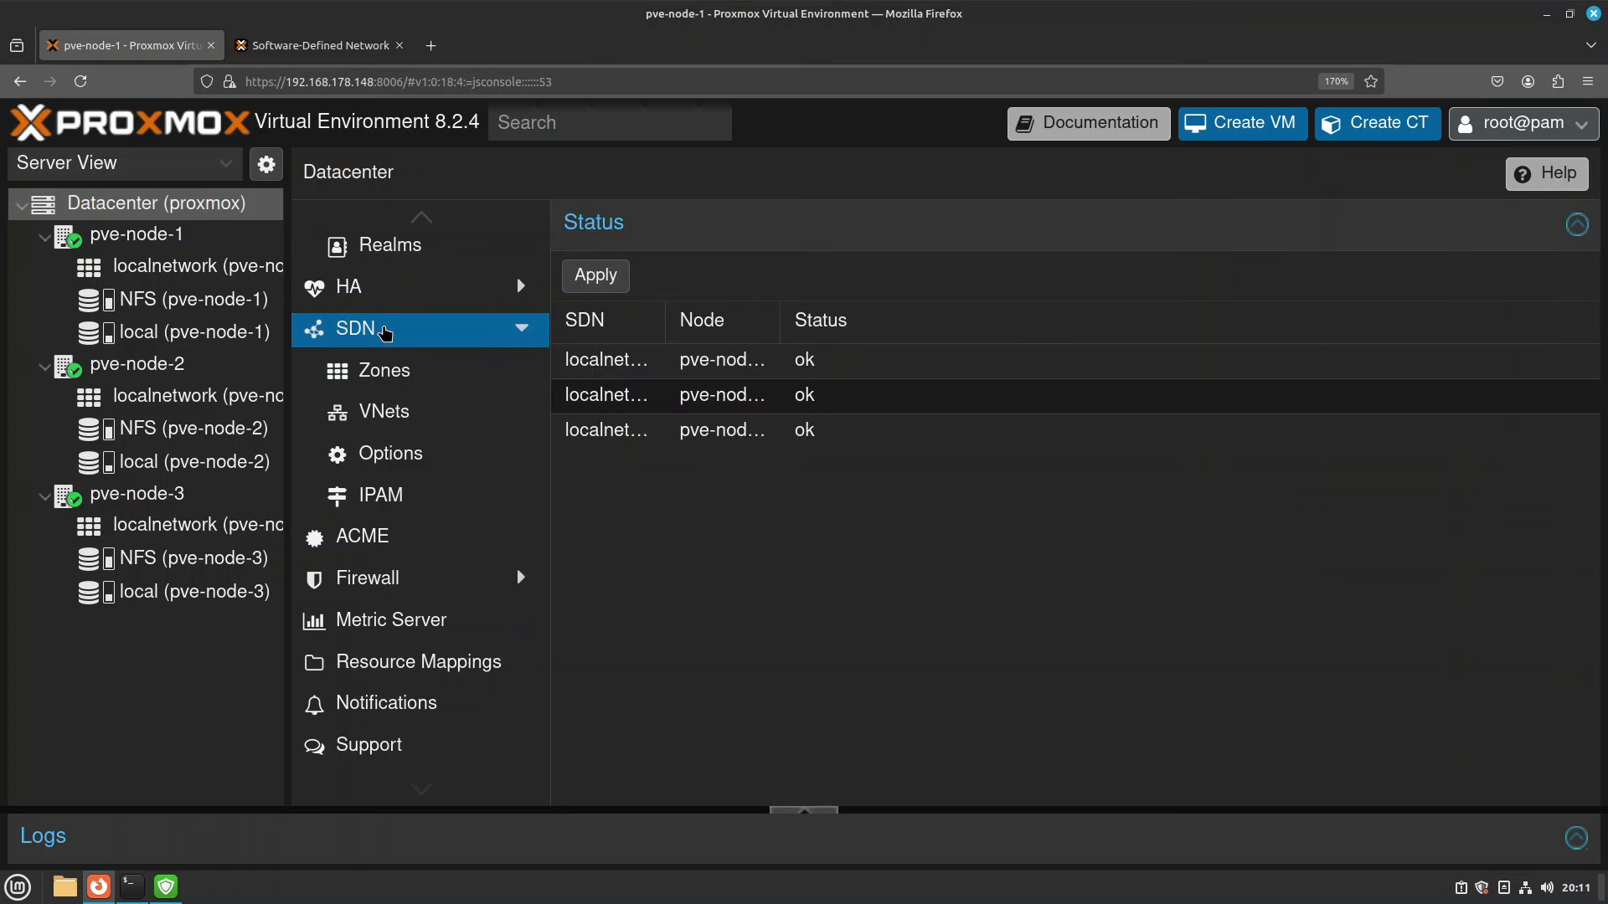
left_click(614, 283)
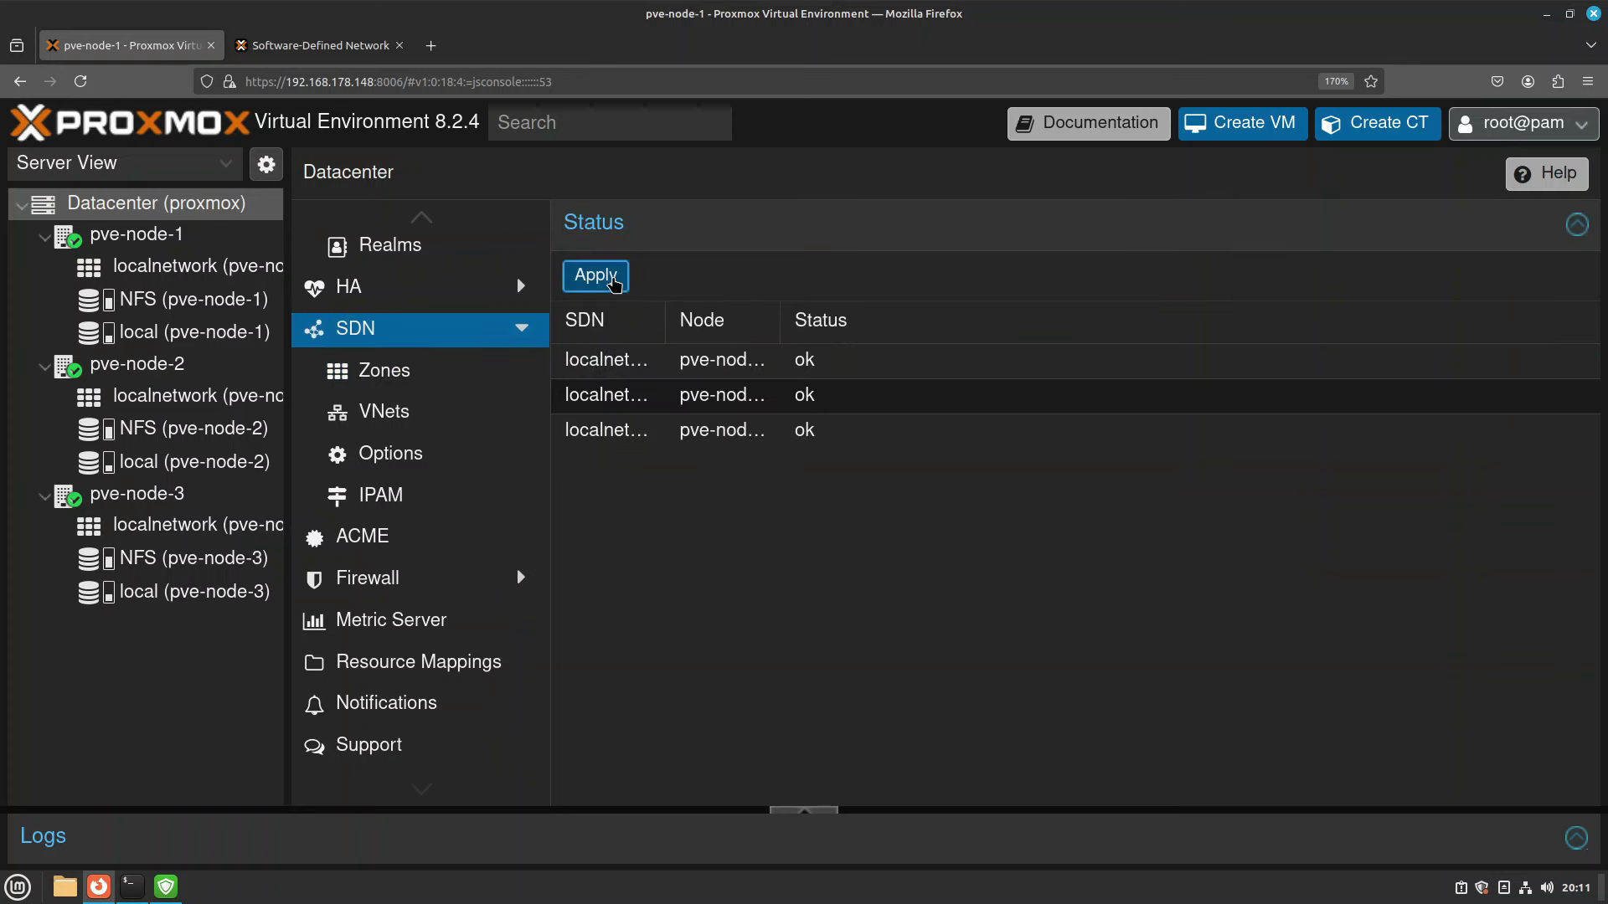
left_click(805, 813)
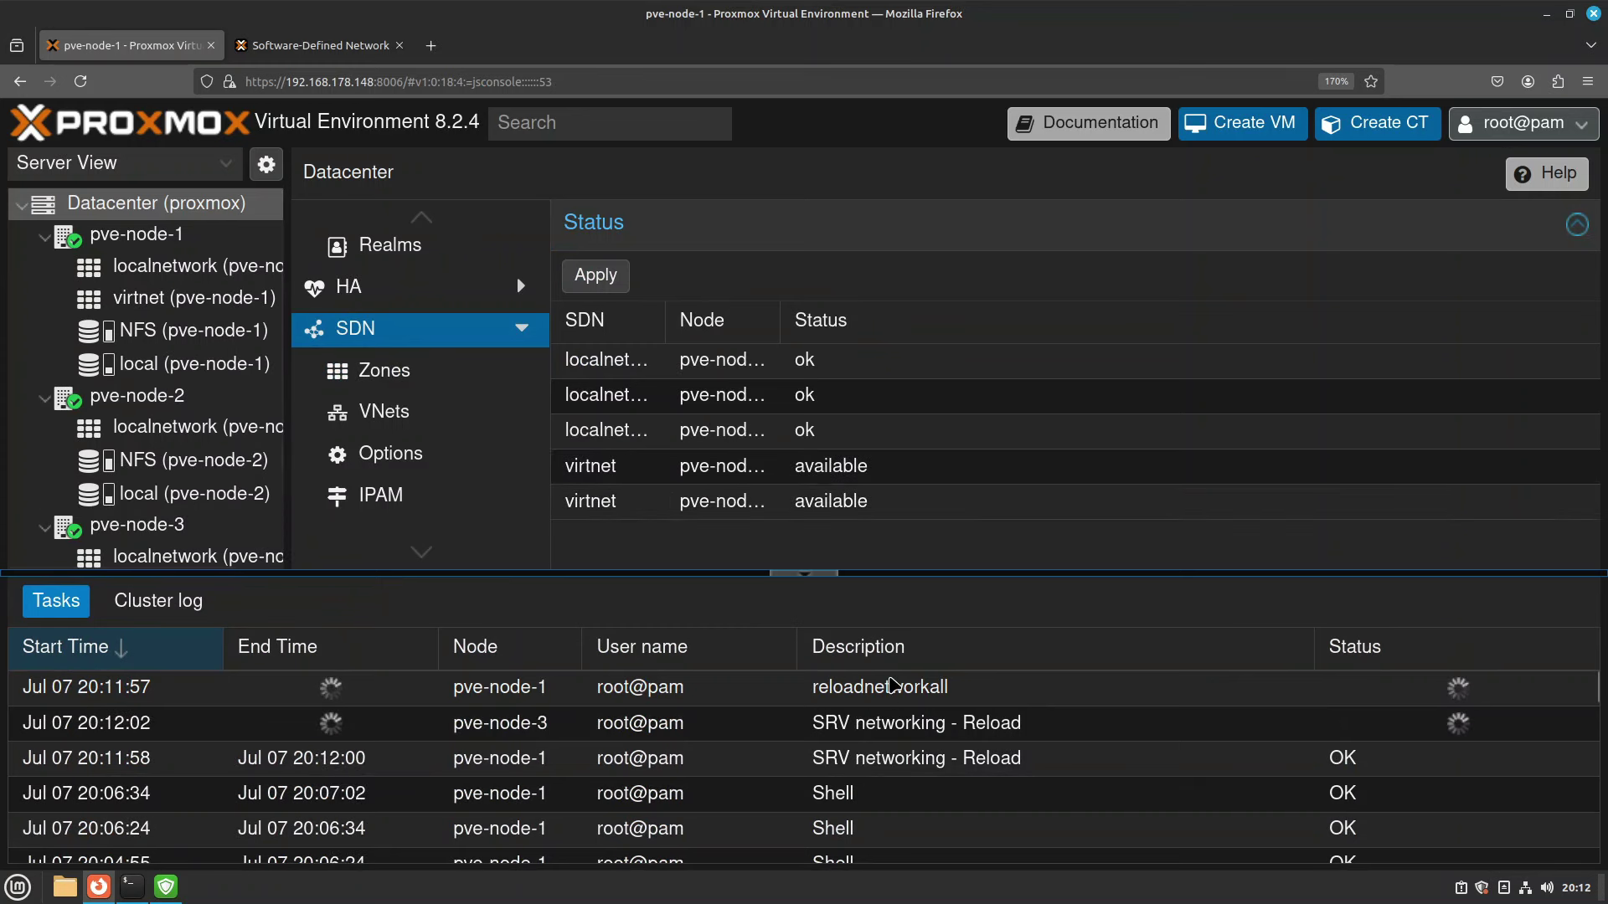
left_click(804, 576)
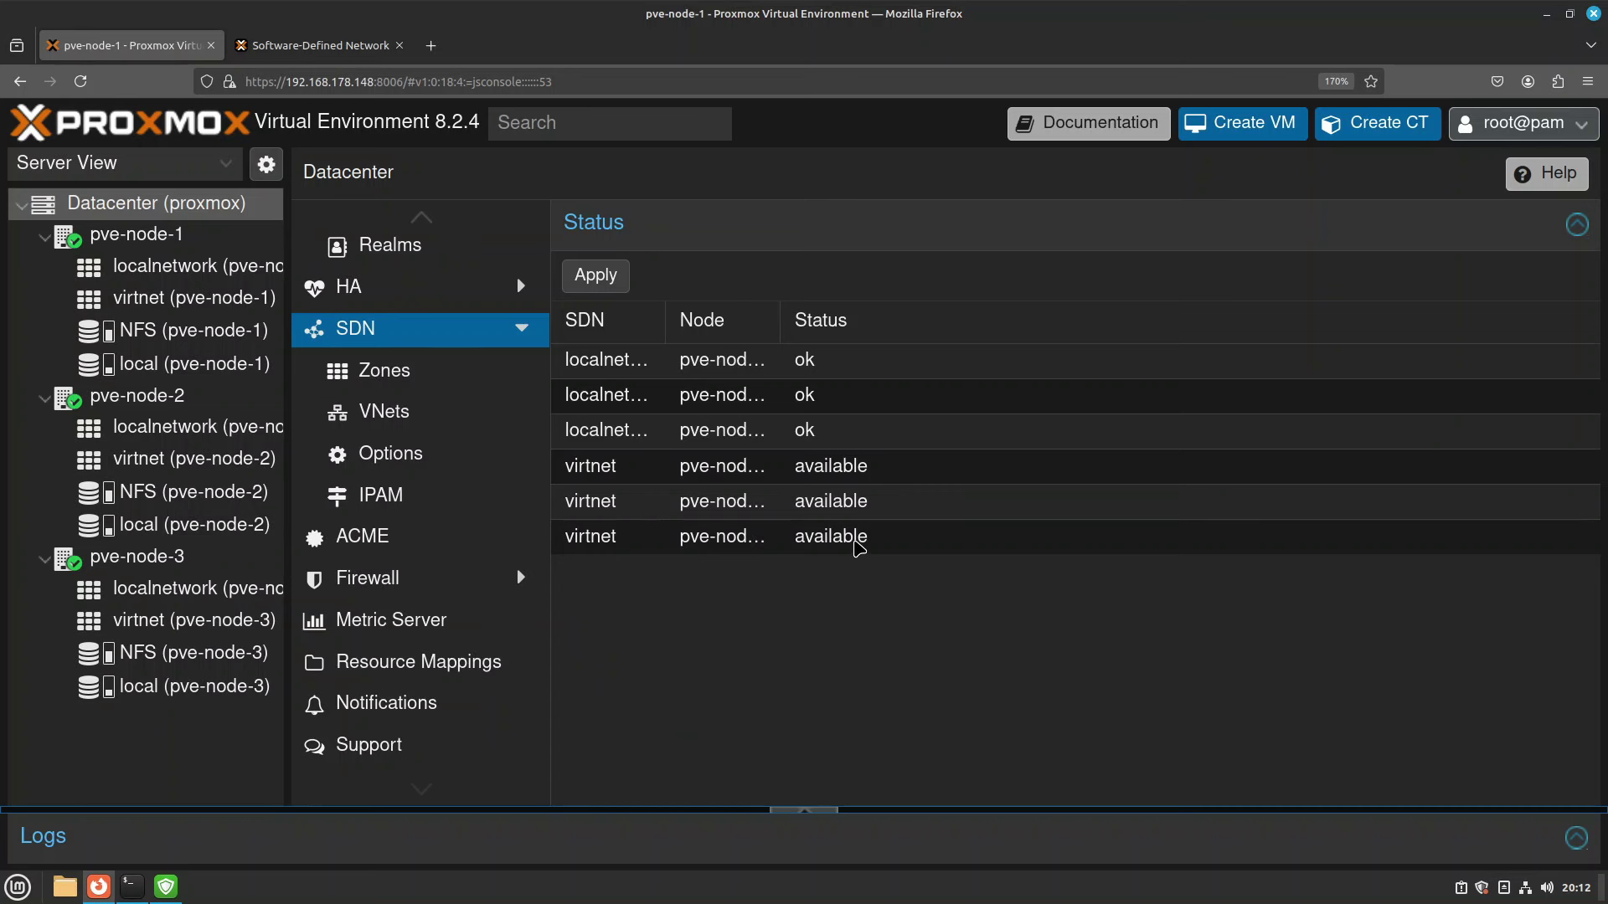
Start a container on pve-node-1 with CT ID 1010, hostname demo-sdn-001 and a root password.
left_click(137, 241)
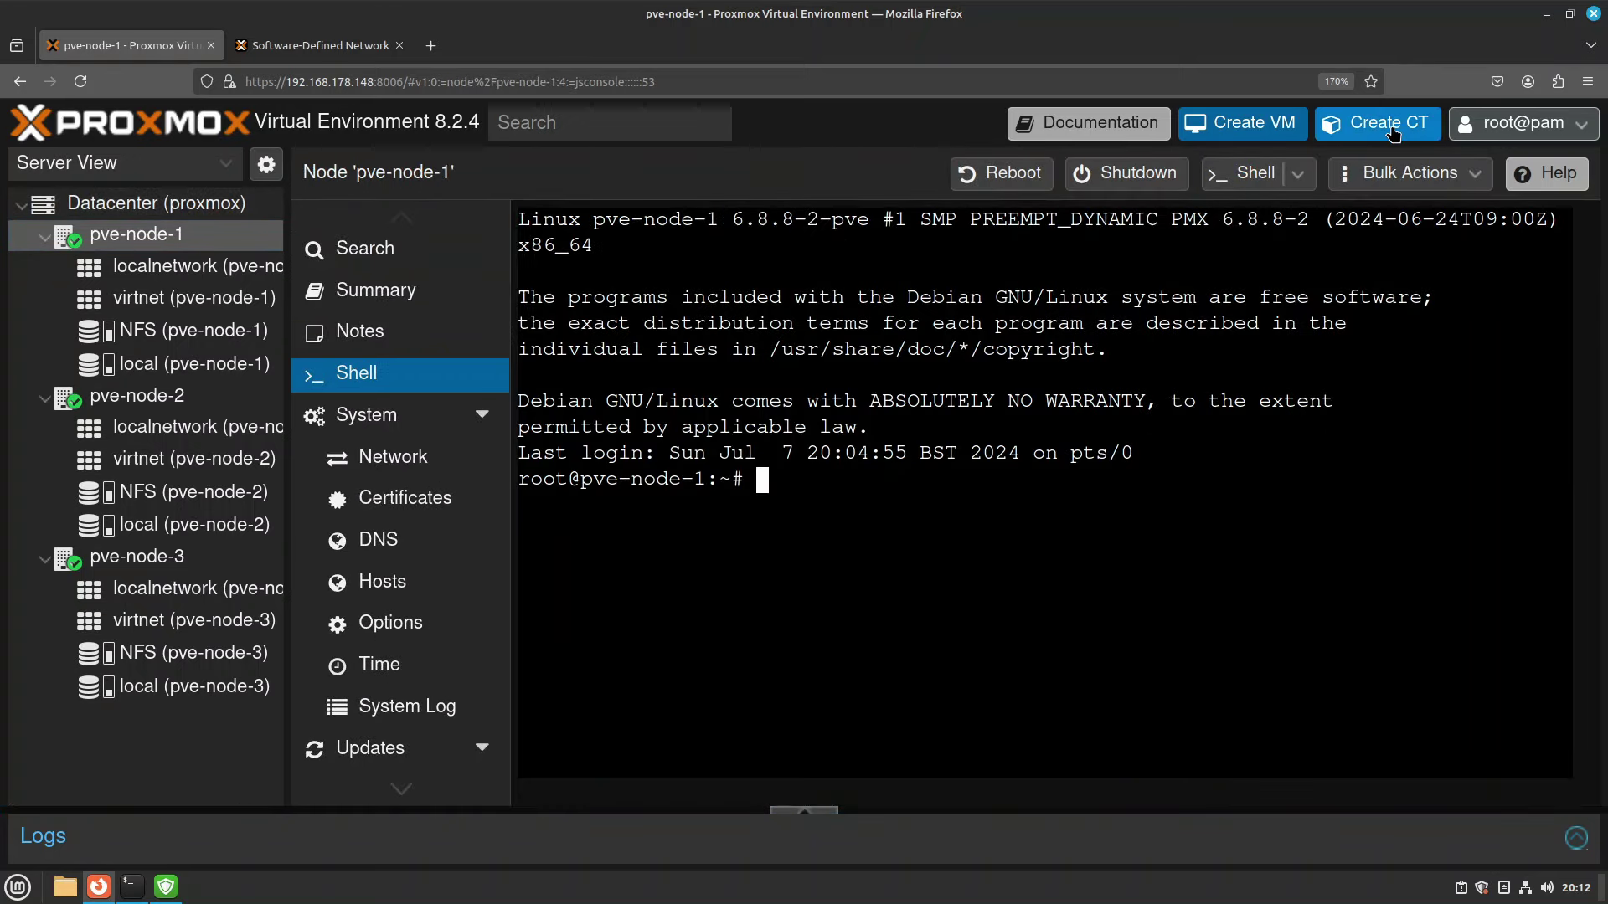
left_click(1392, 132)
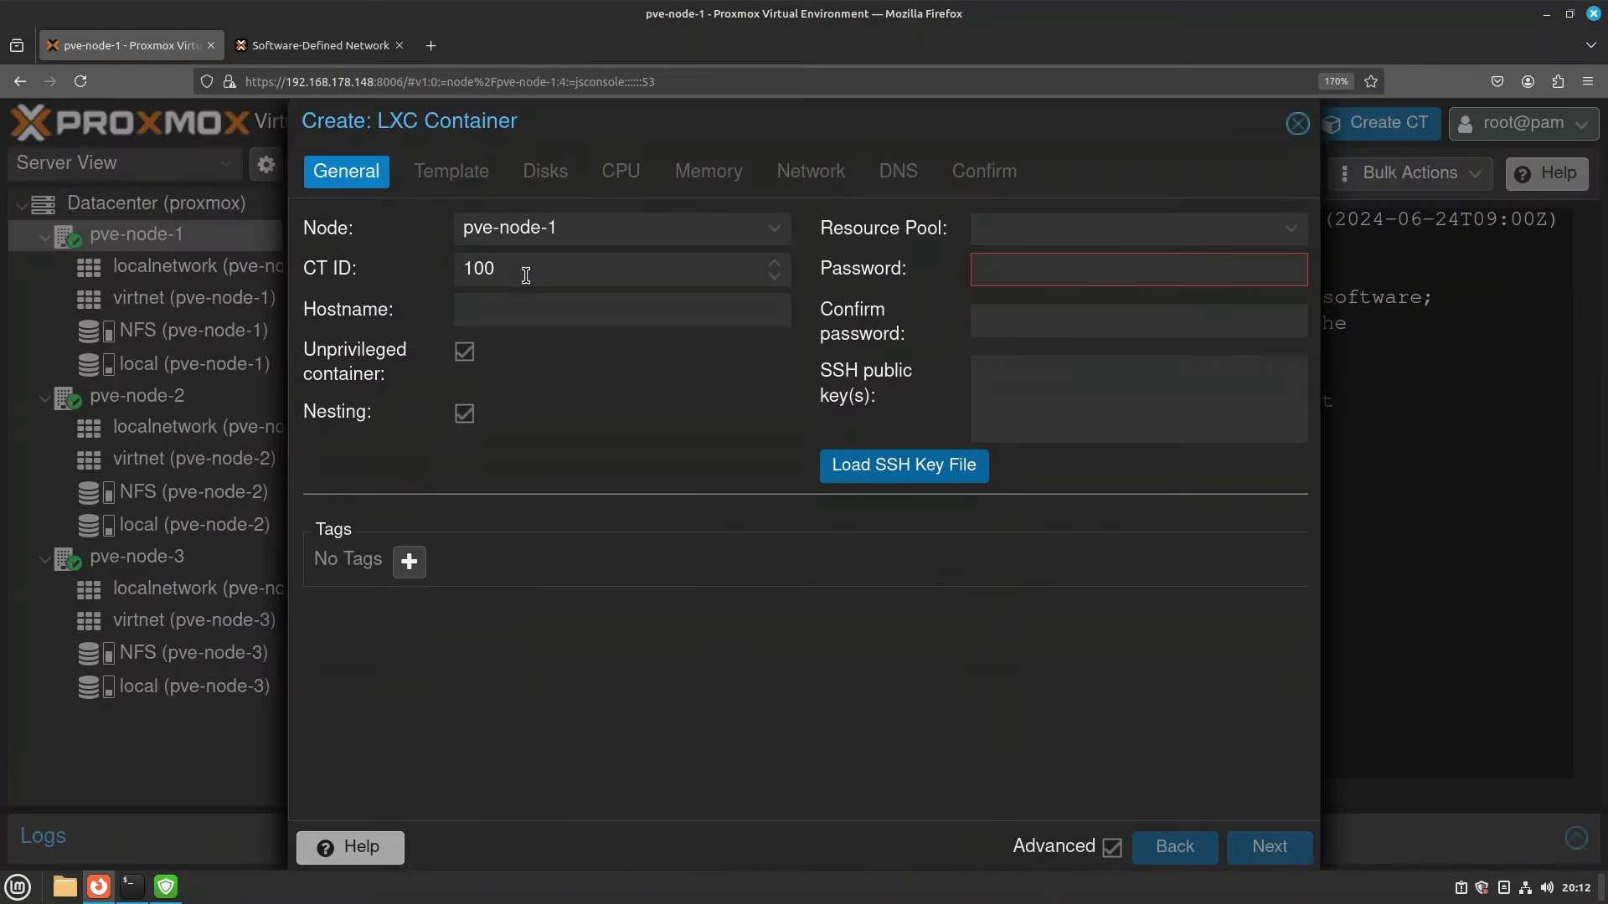
double_click(526, 275)
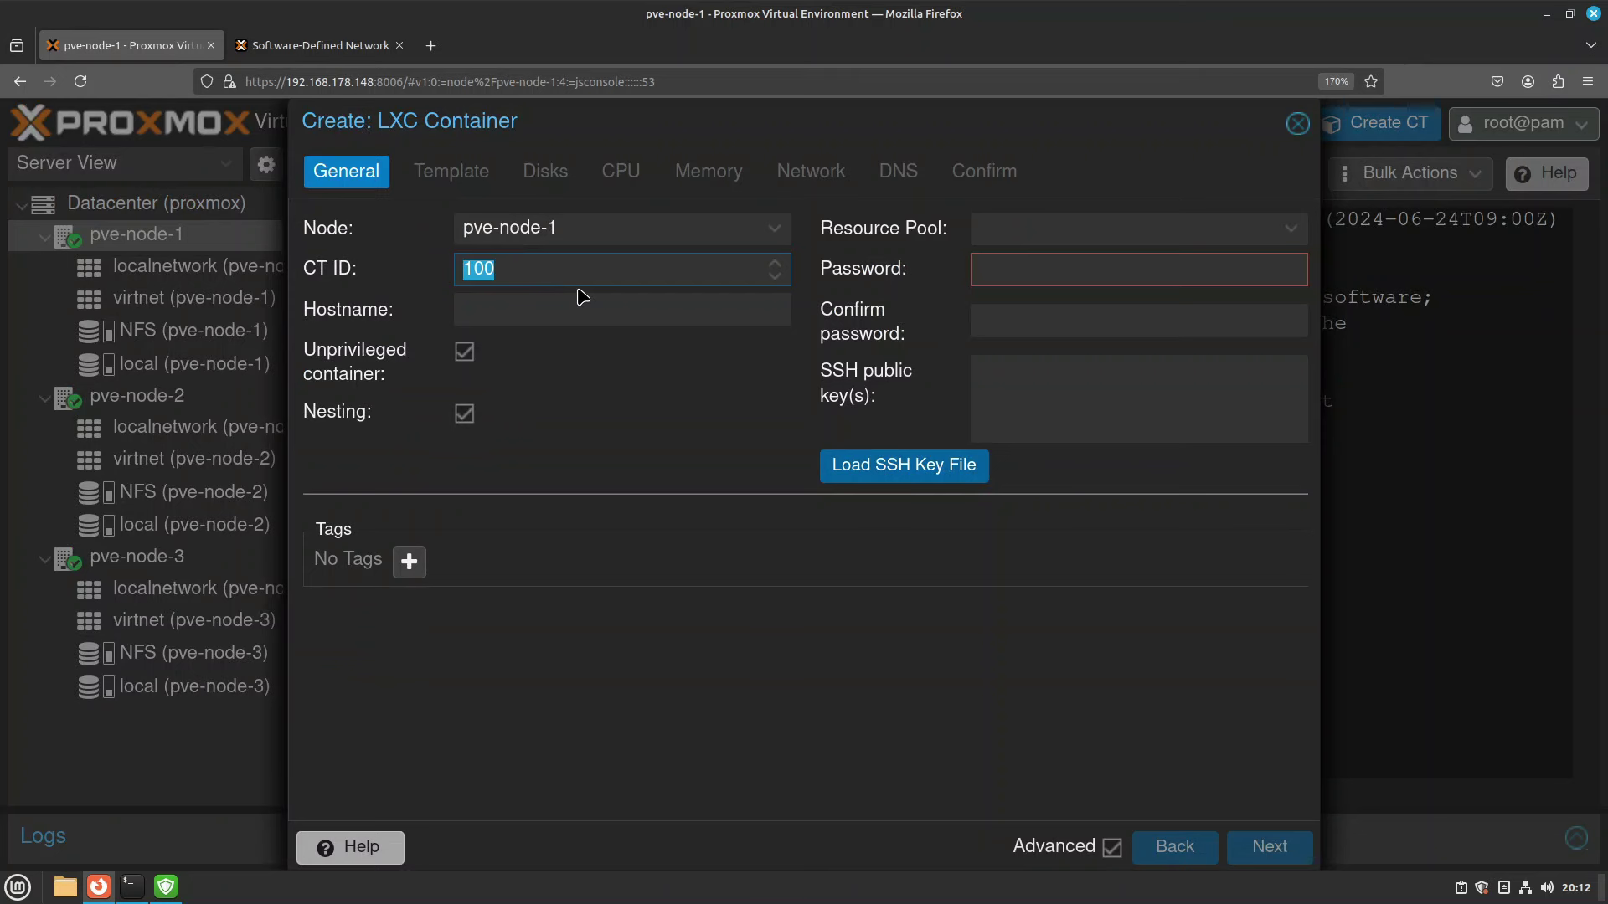
type("30")
key("BackSpace")
key("BackSpace")
key("BackSpace")
left_click(602, 319)
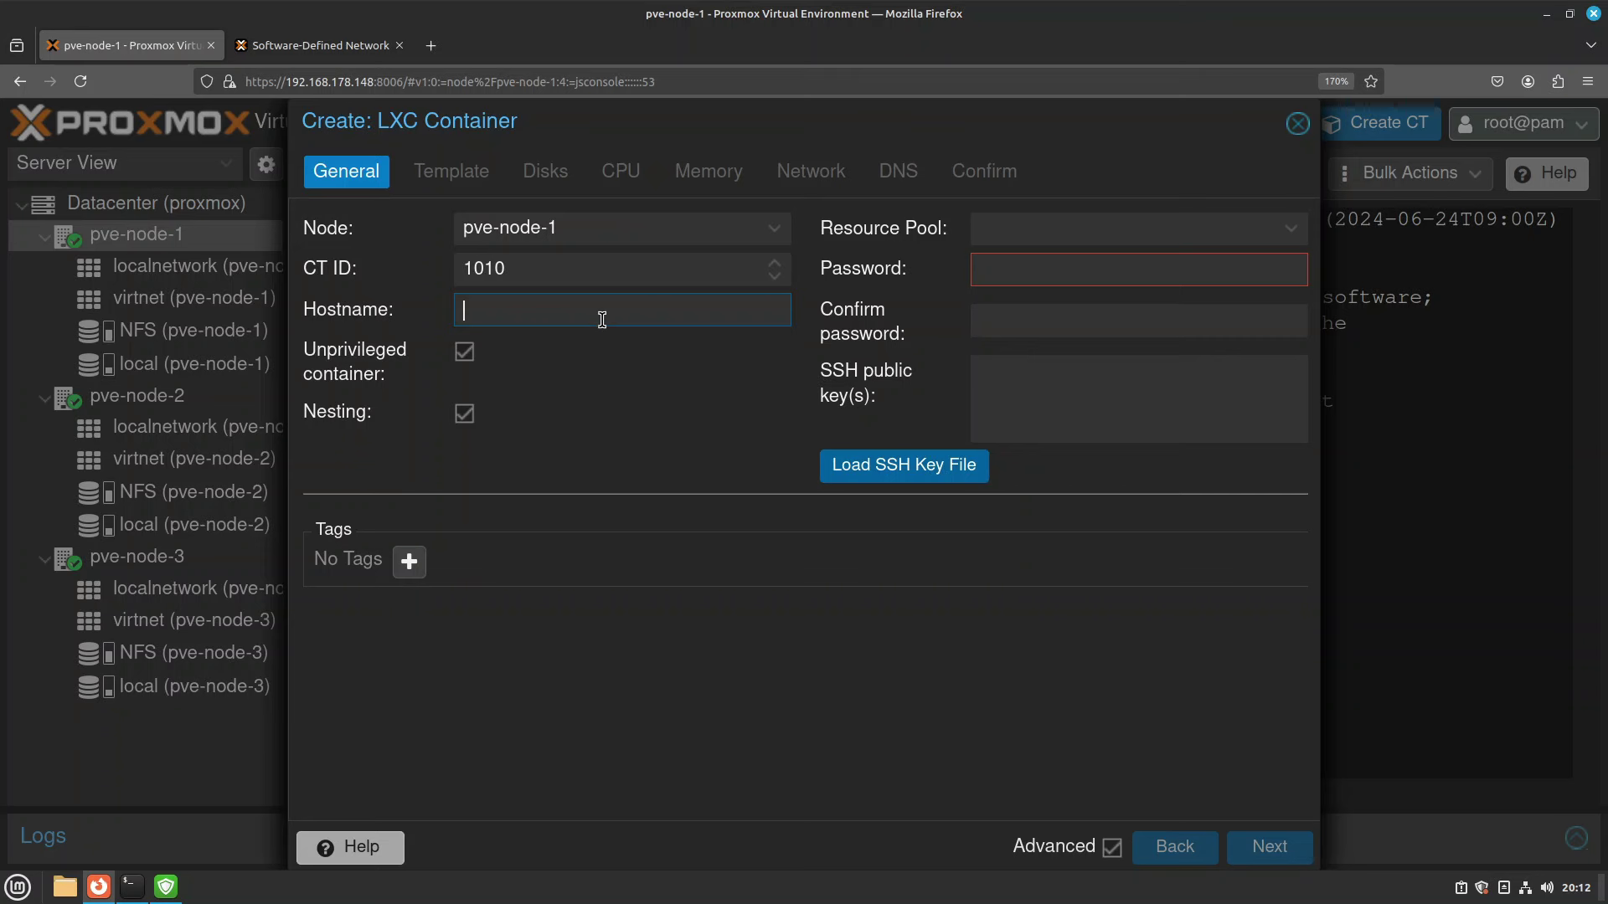
type("demo-sdn-001")
left_click(1141, 268)
type("123456")
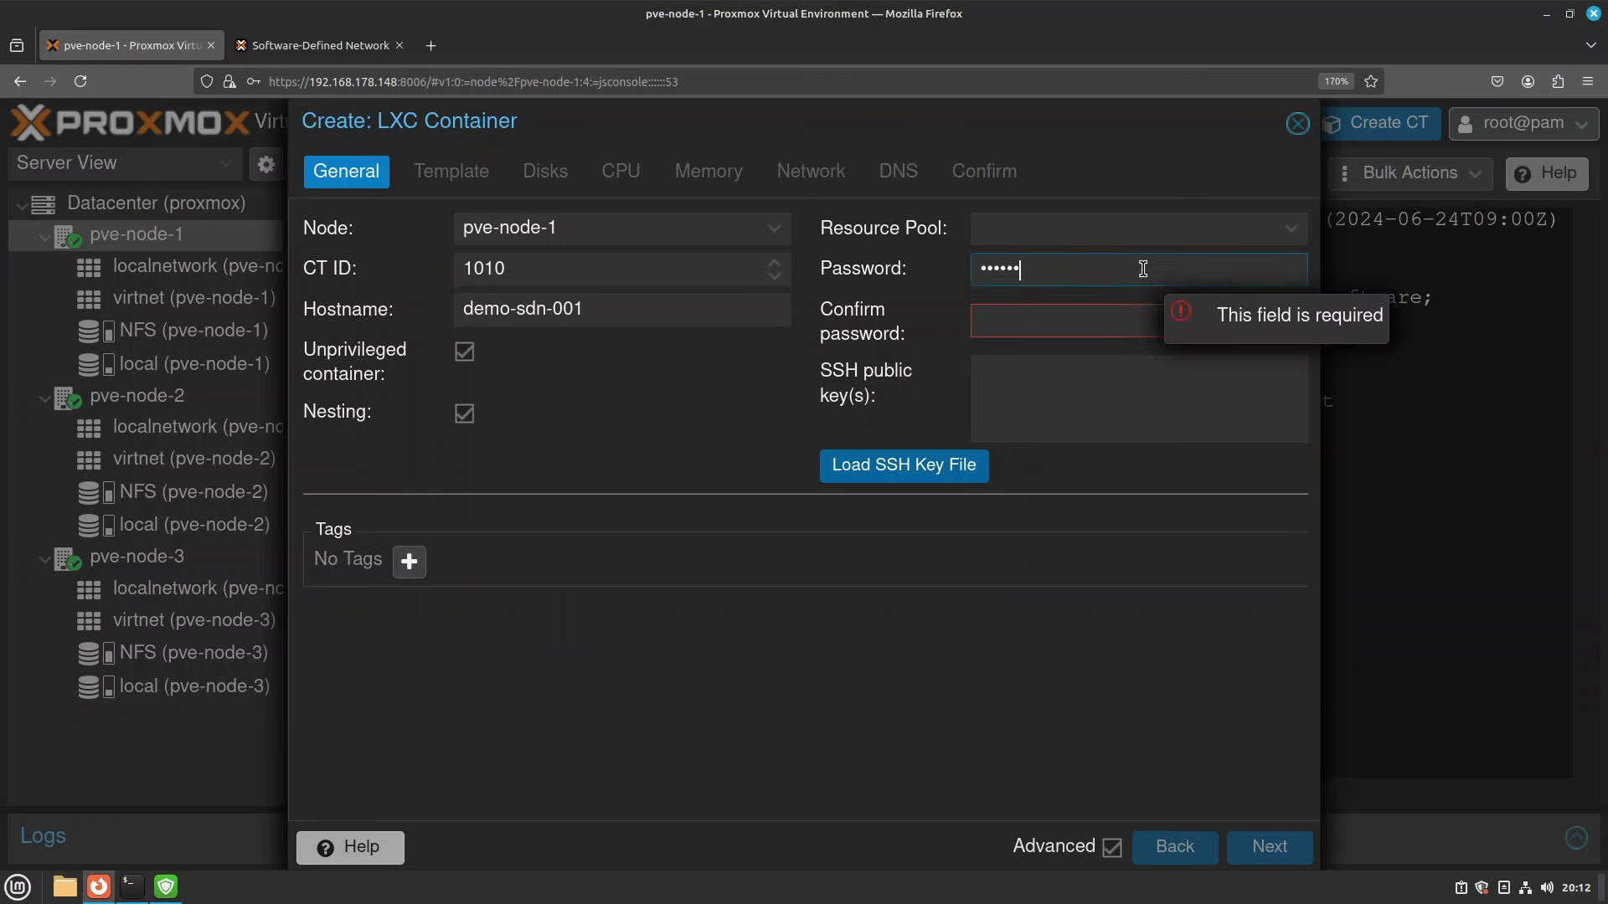
key("Tab")
type("123456")
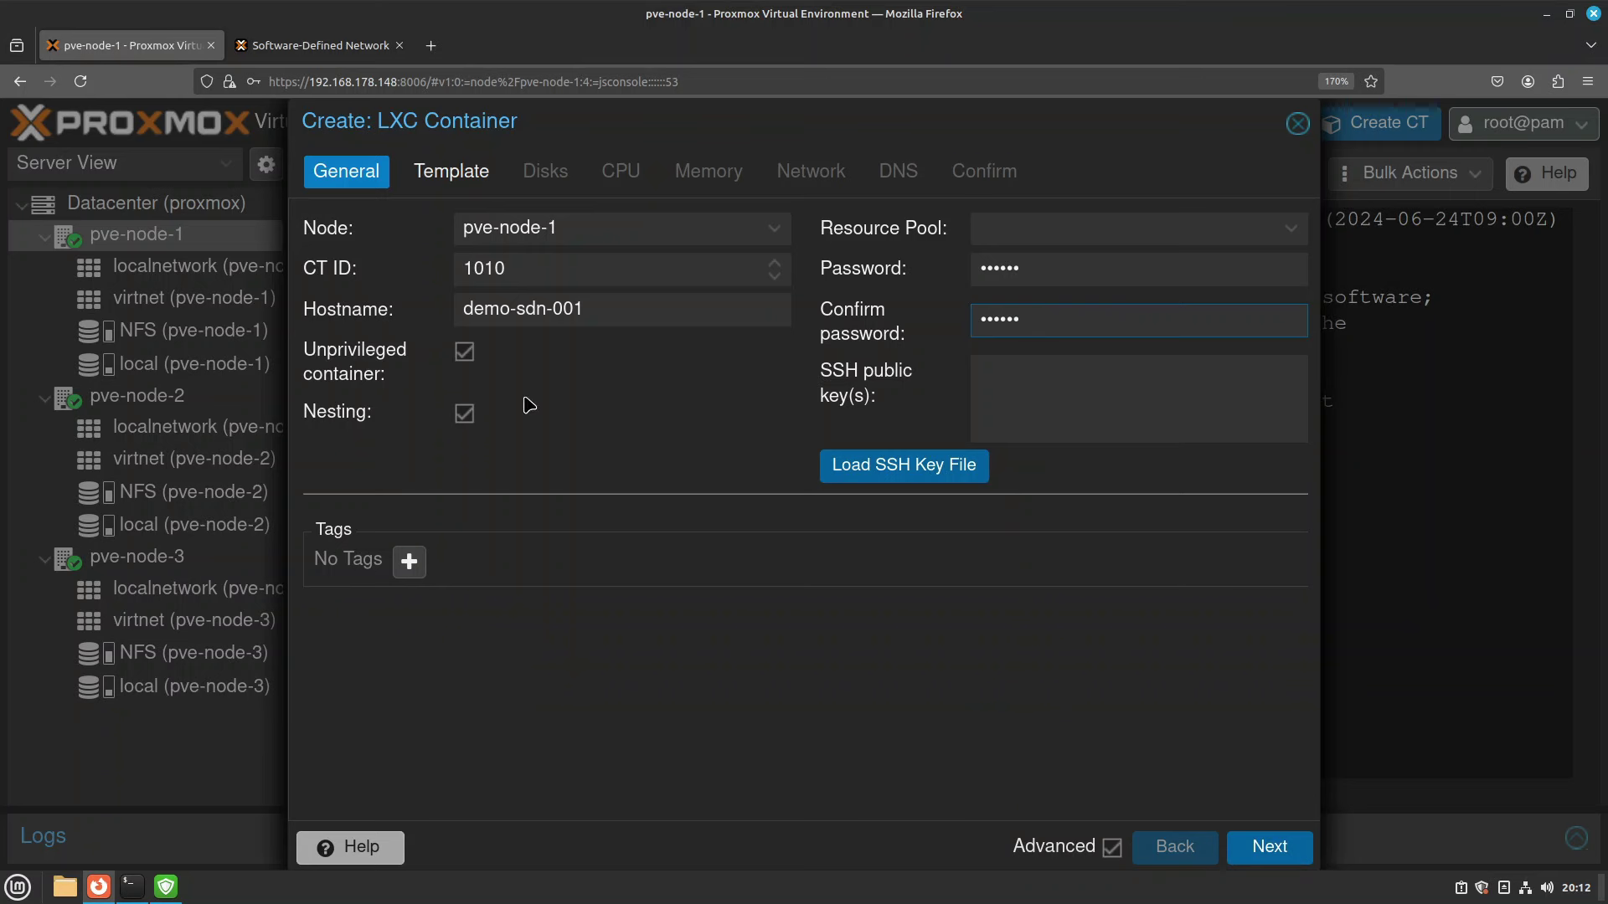
Choose the Ubuntu 22.04 standard template and keep default disk, CPU and memory settings.
left_click(462, 183)
left_click(620, 271)
type("22")
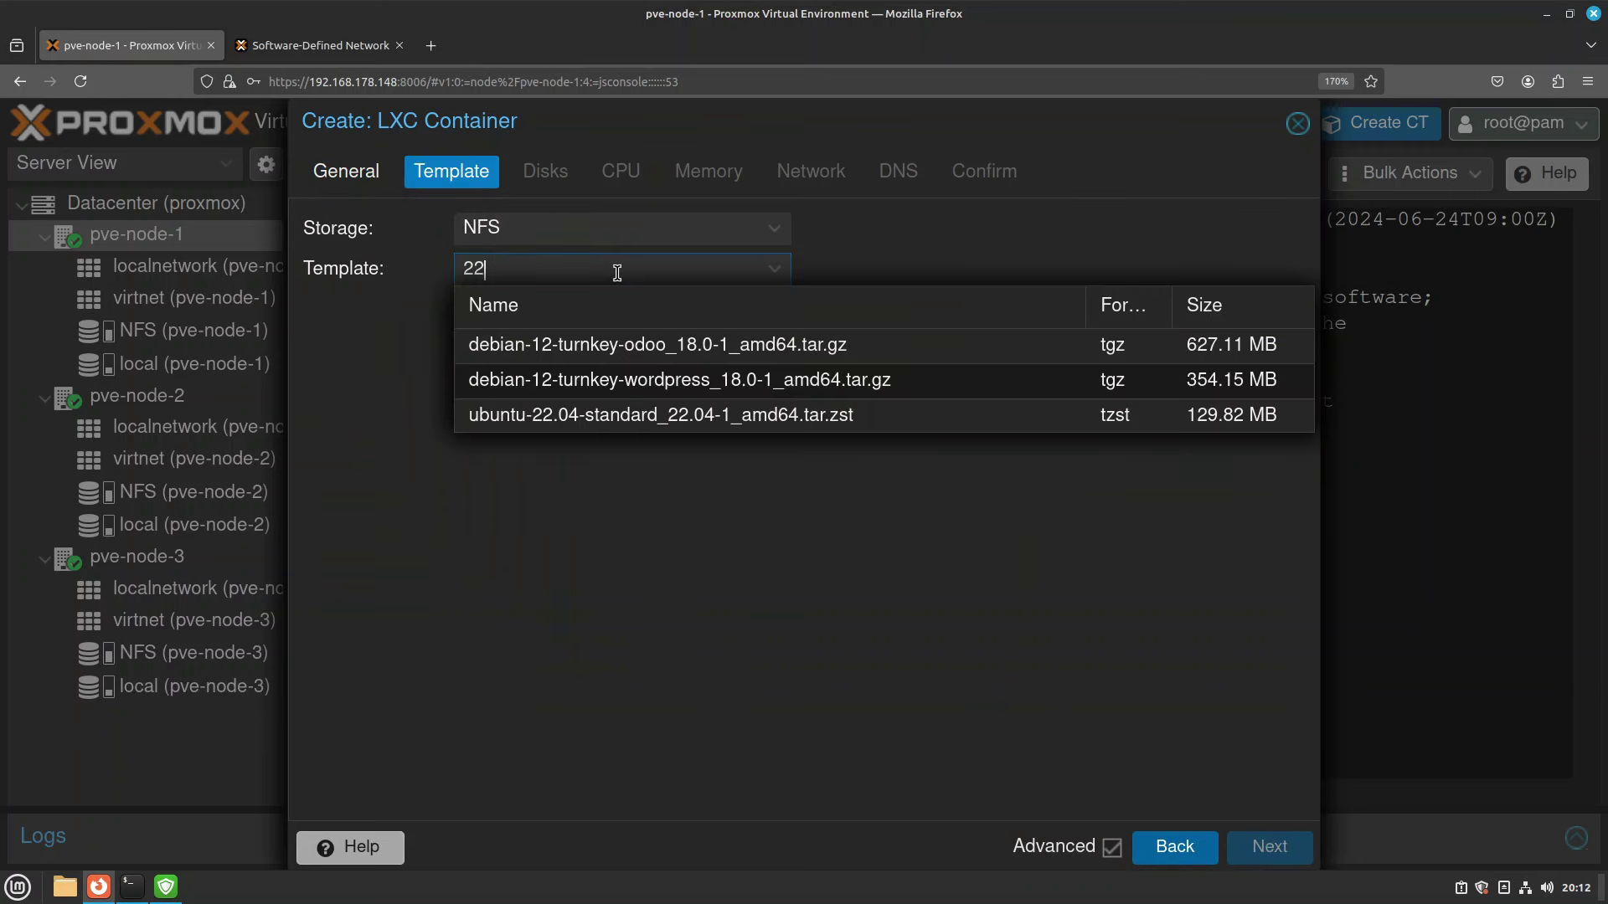
left_click(577, 346)
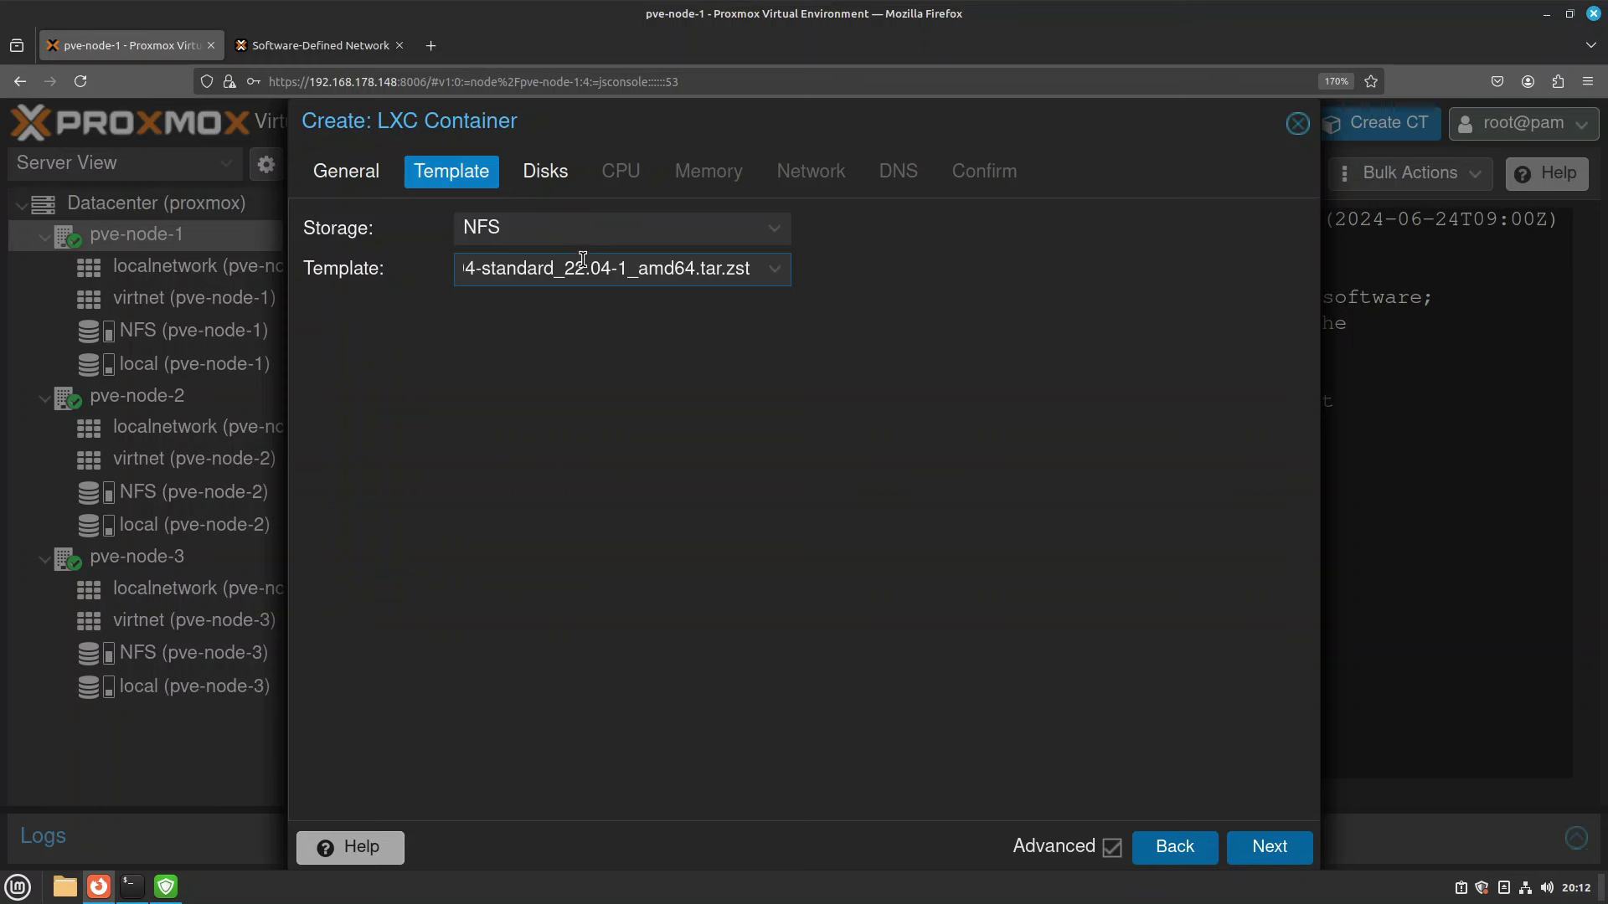
left_click(559, 180)
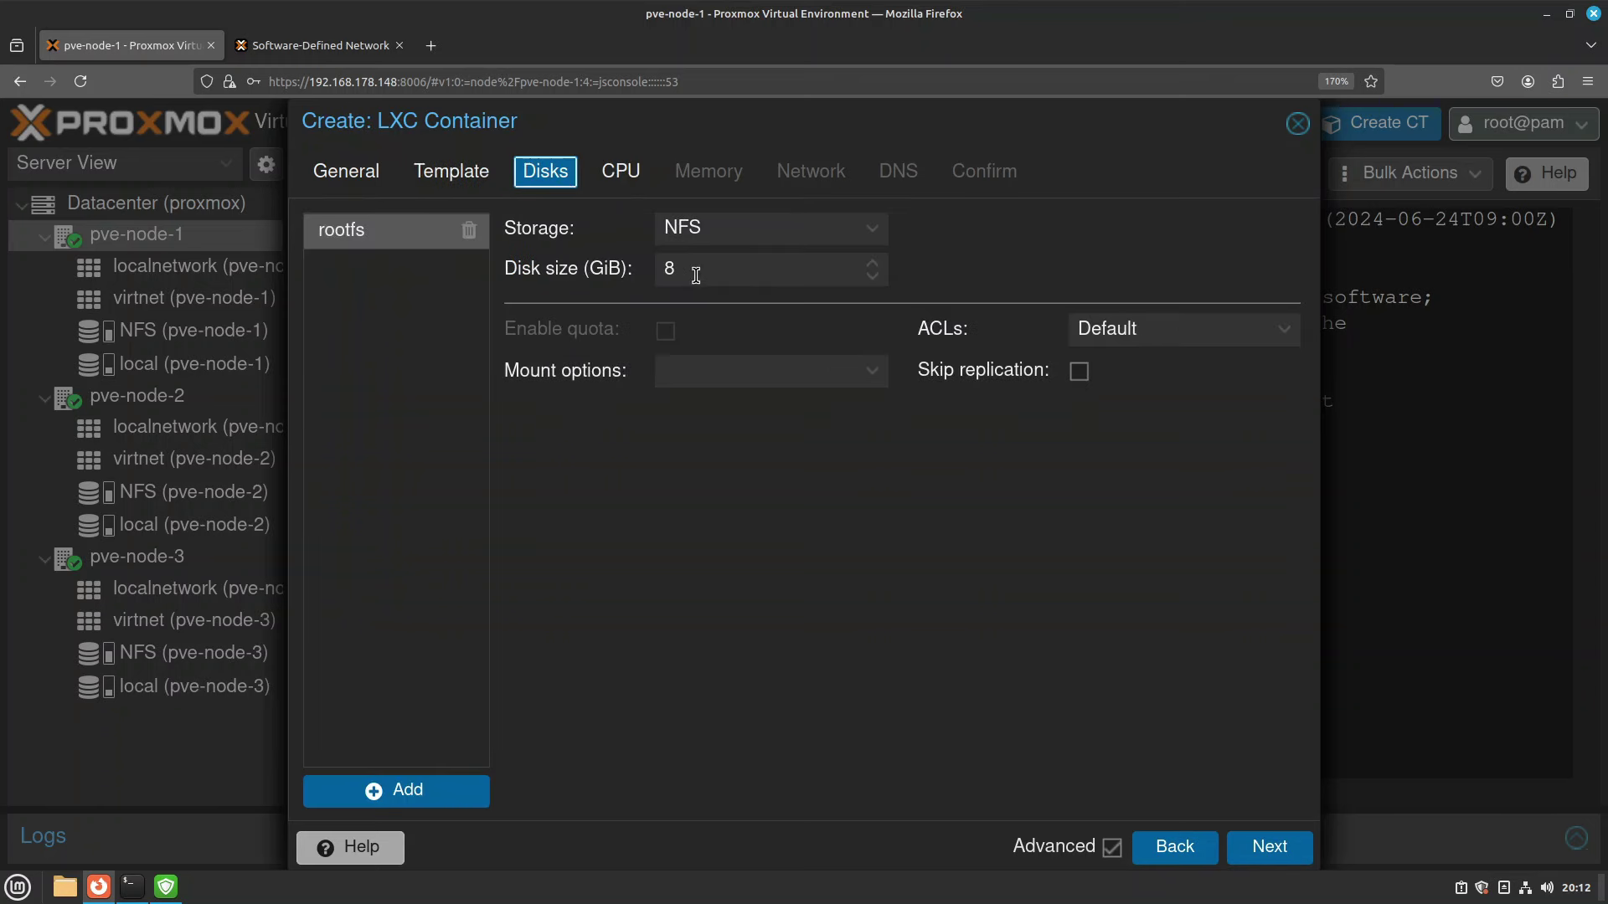
left_click(623, 180)
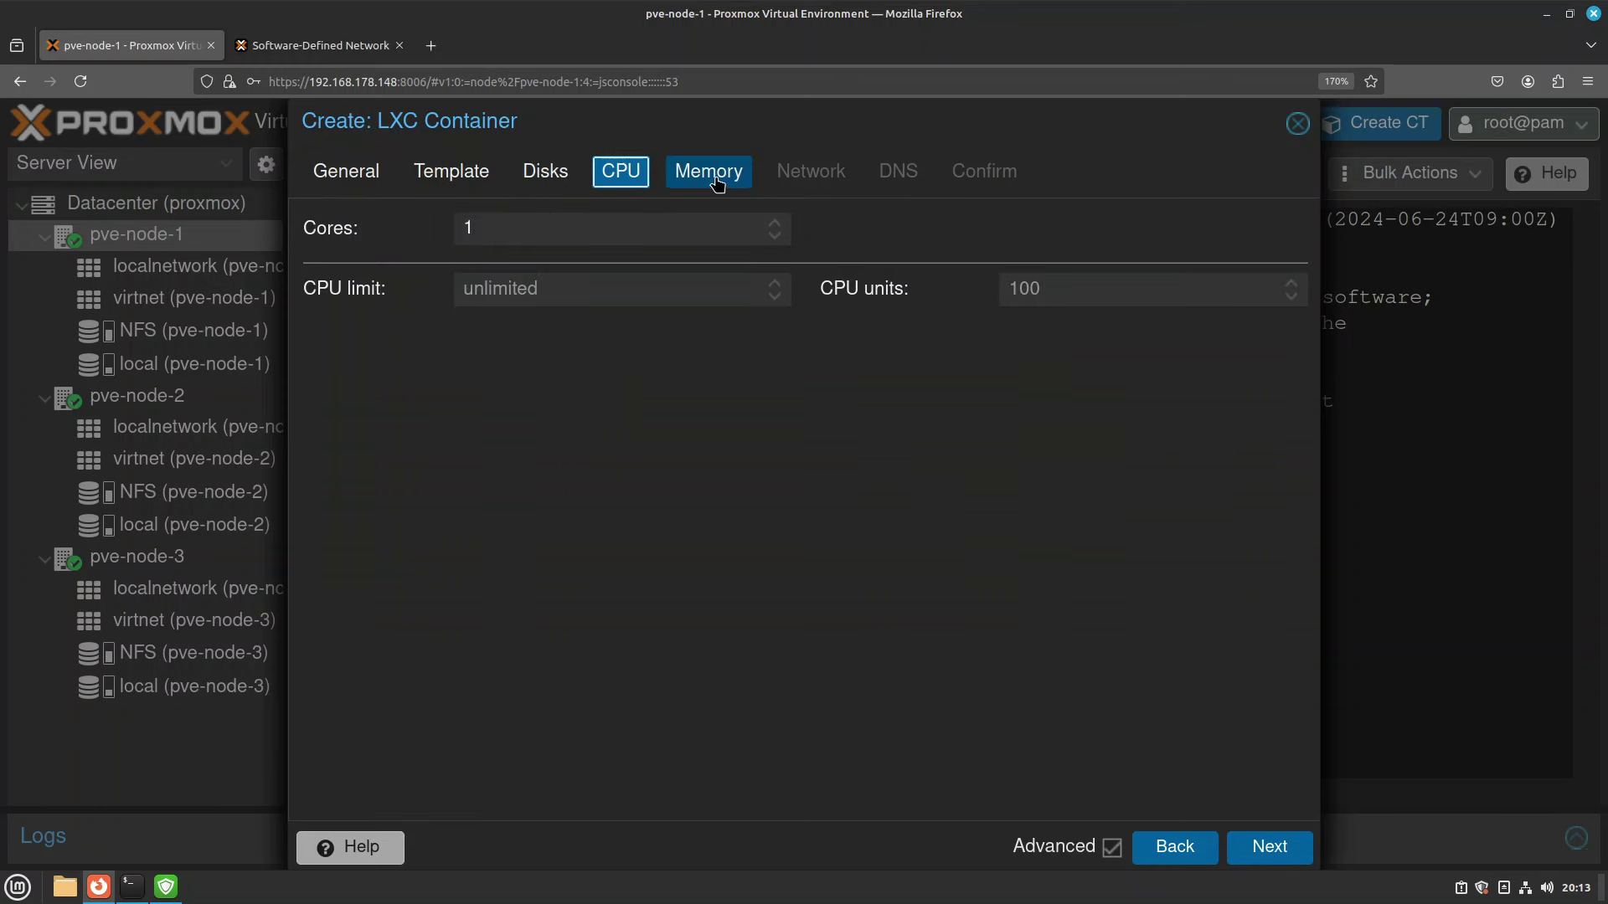
left_click(675, 186)
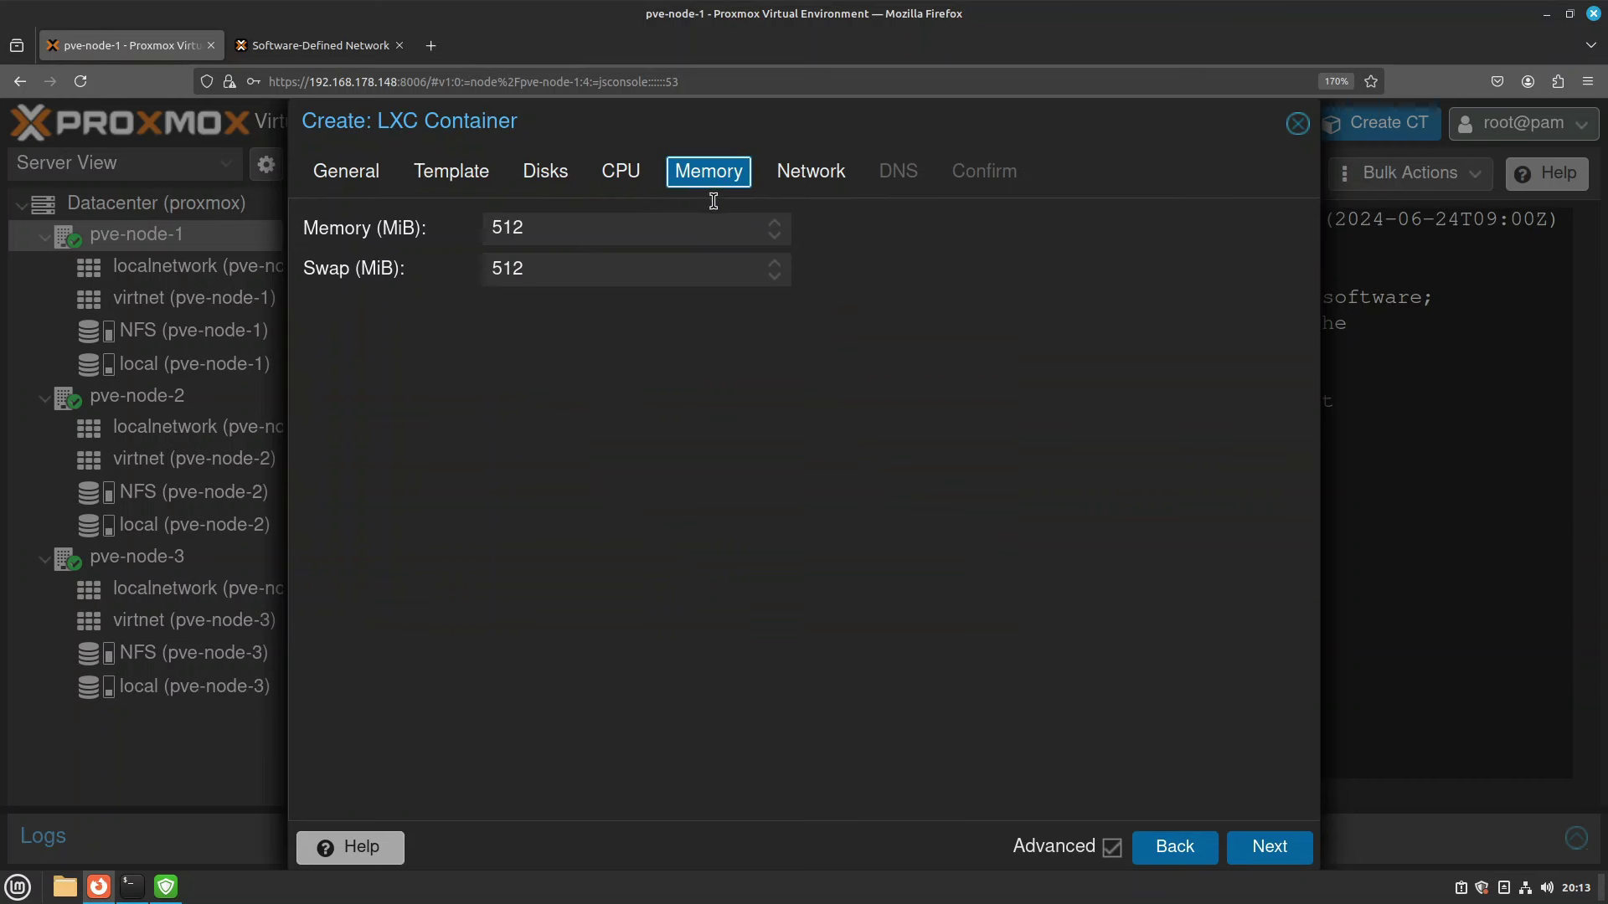
left_click(808, 181)
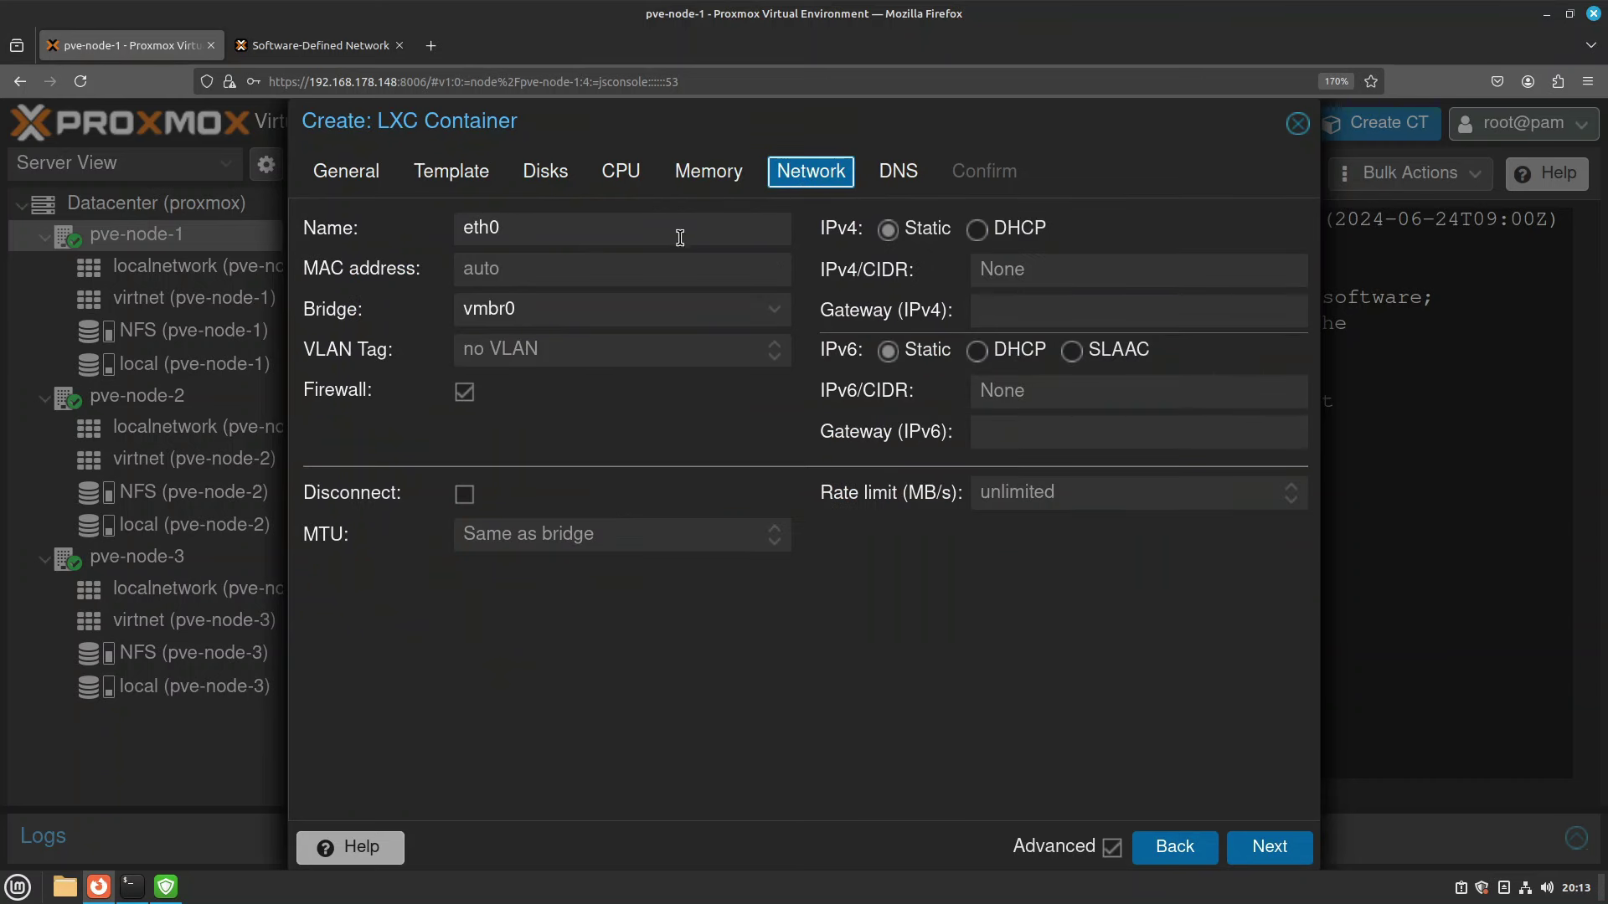
Attach eth0 to bridge vnet1 and set IPv4 to DHCP.
left_click(776, 317)
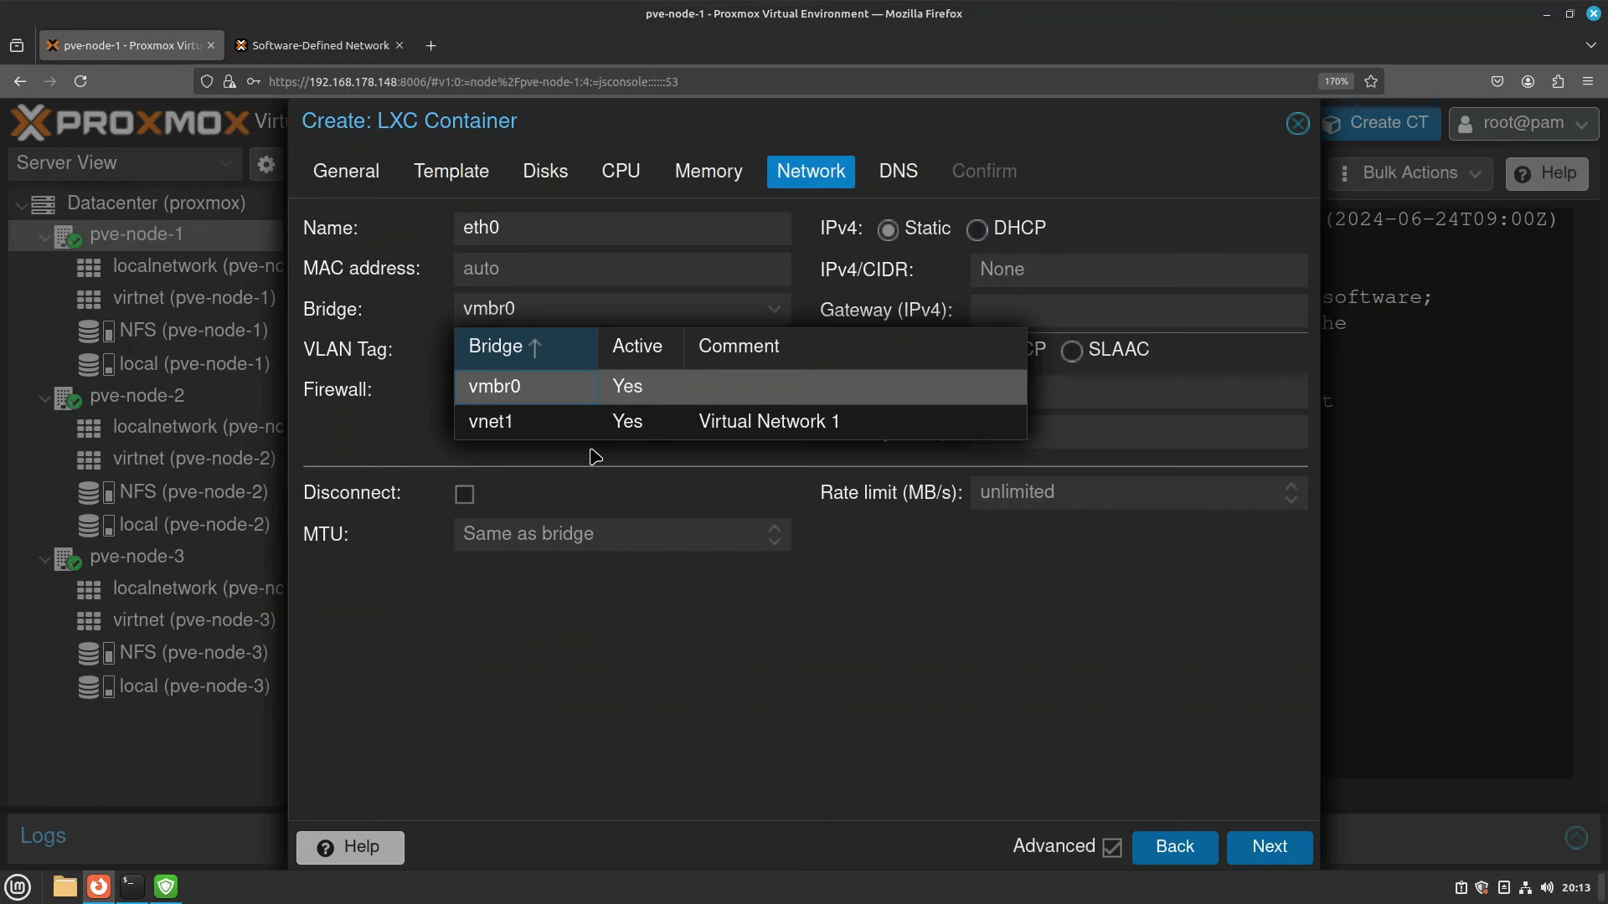
left_click(611, 430)
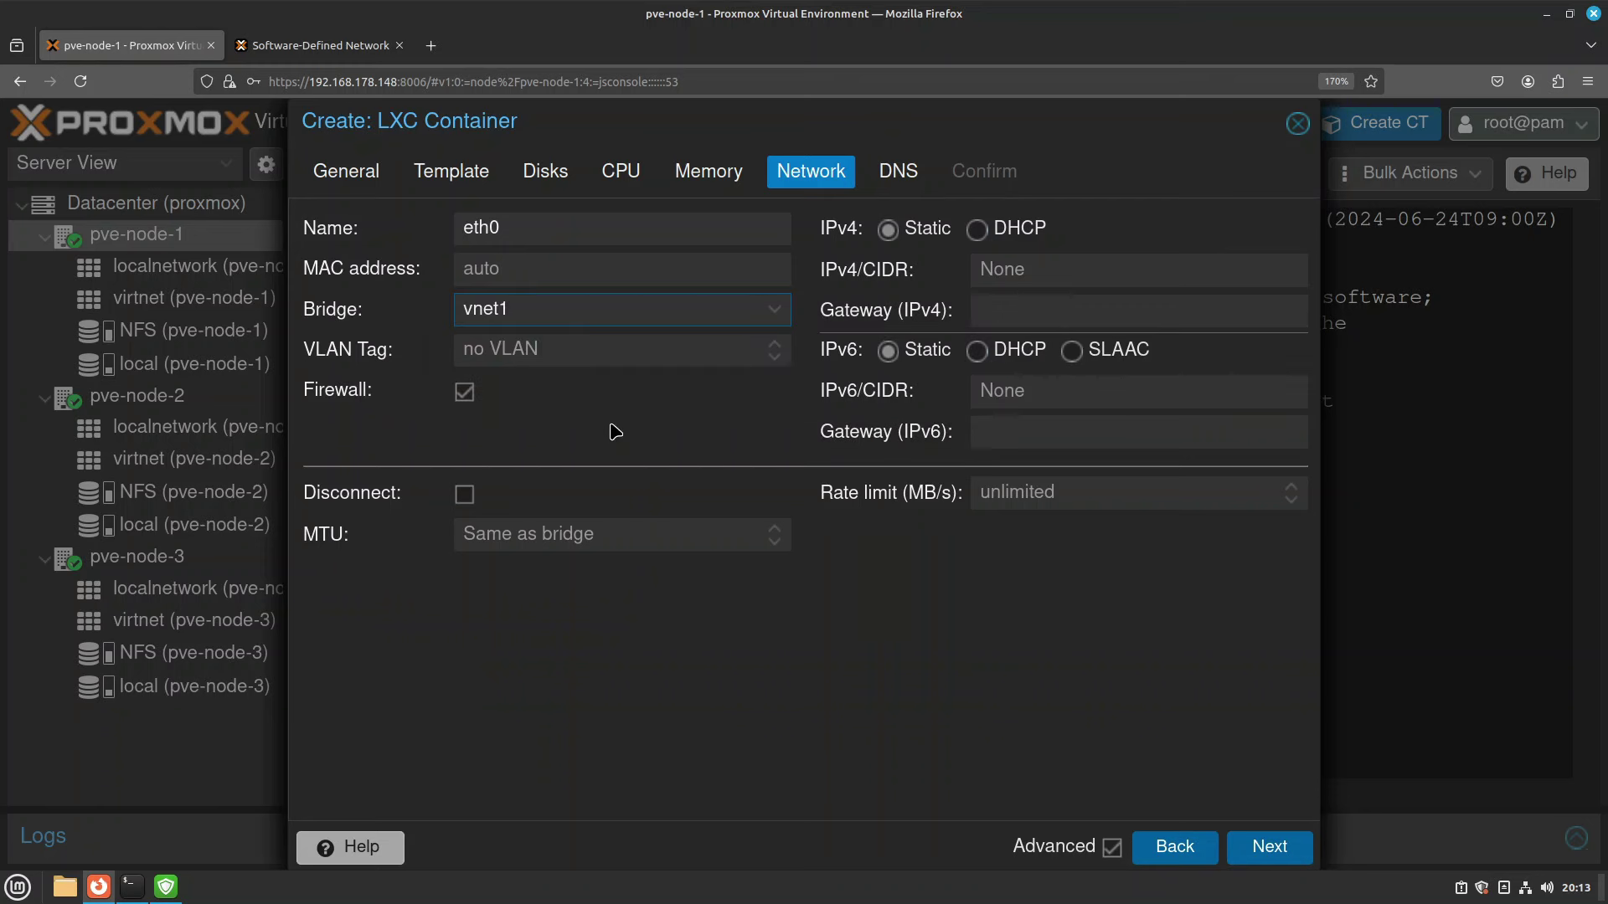
left_click(775, 322)
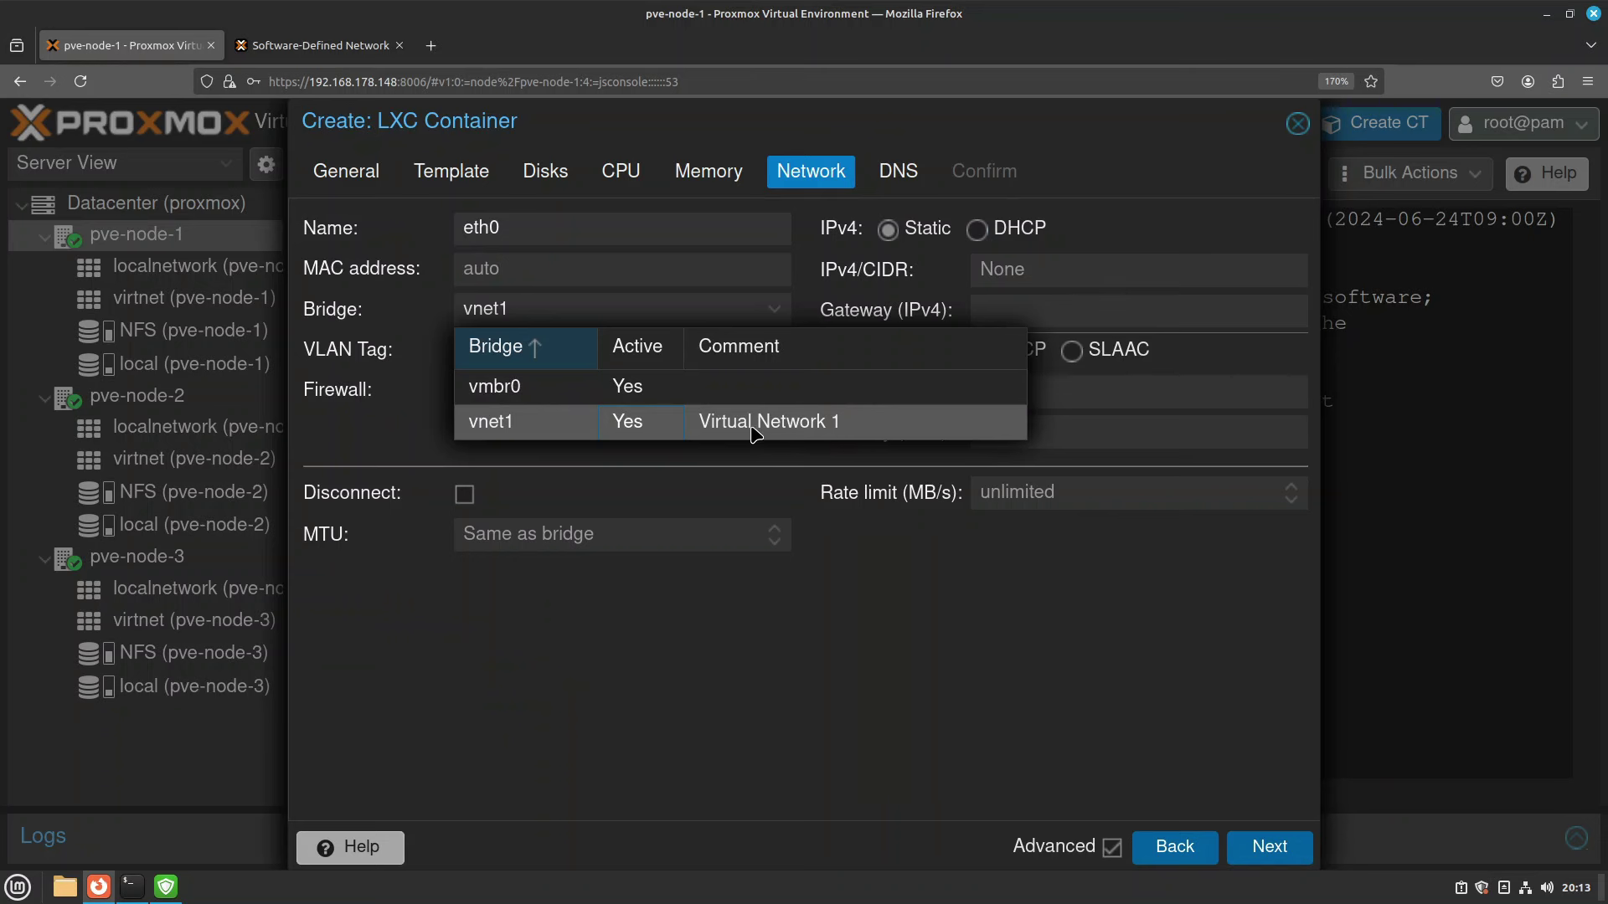
left_click(842, 426)
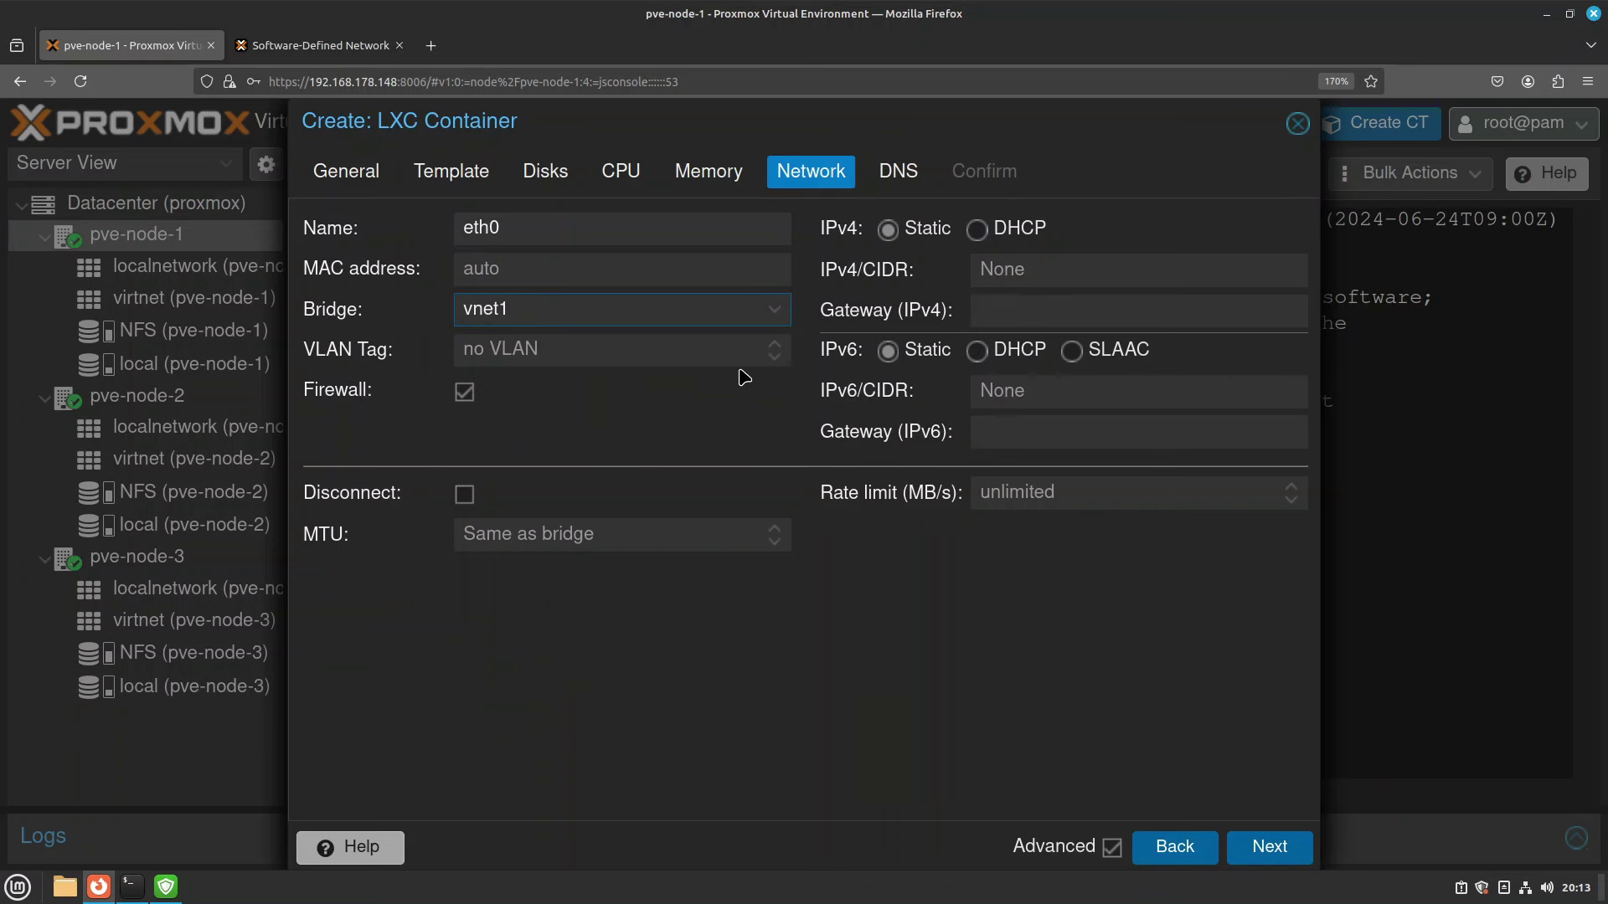
left_click(981, 235)
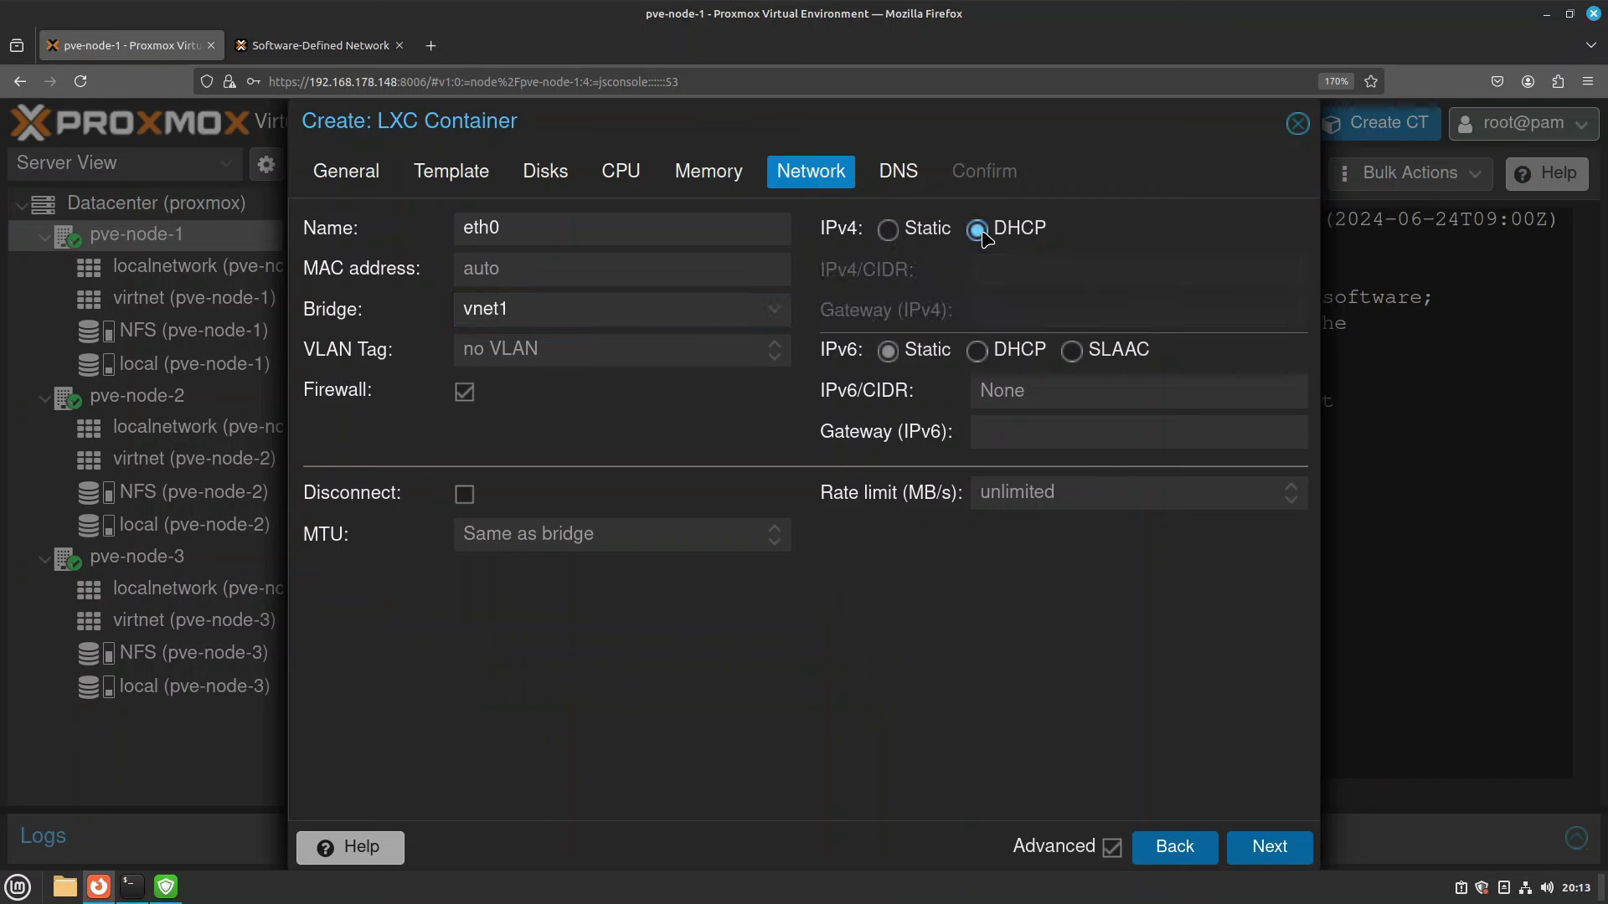
Skip DNS, confirm the summary and create container 1010 (demo-sdn-001).
left_click(904, 179)
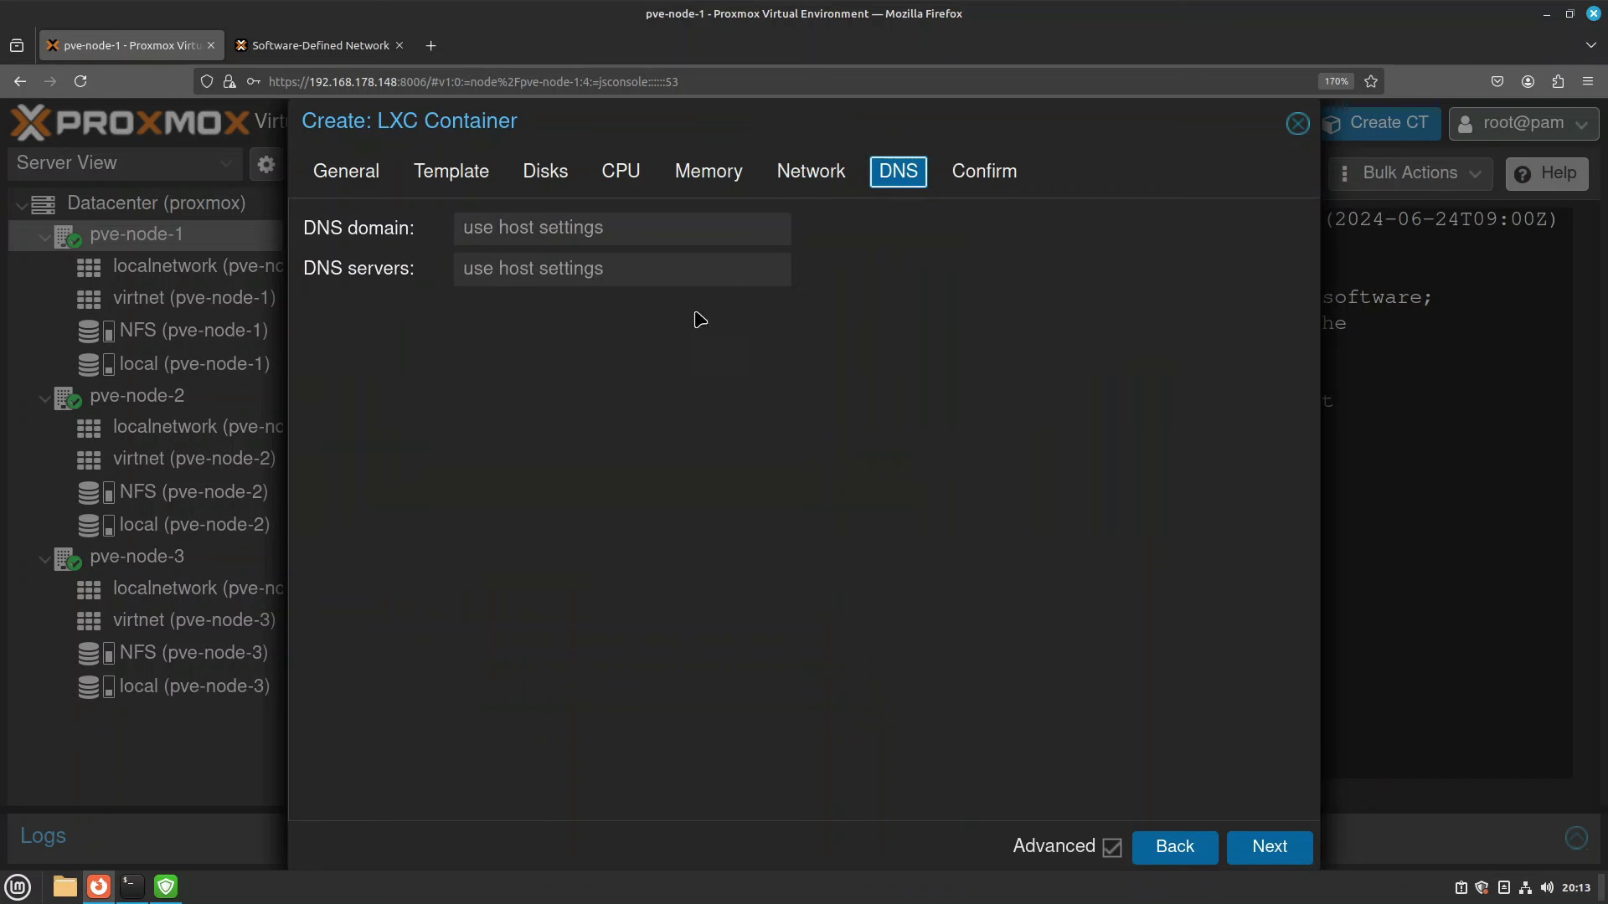
left_click(985, 171)
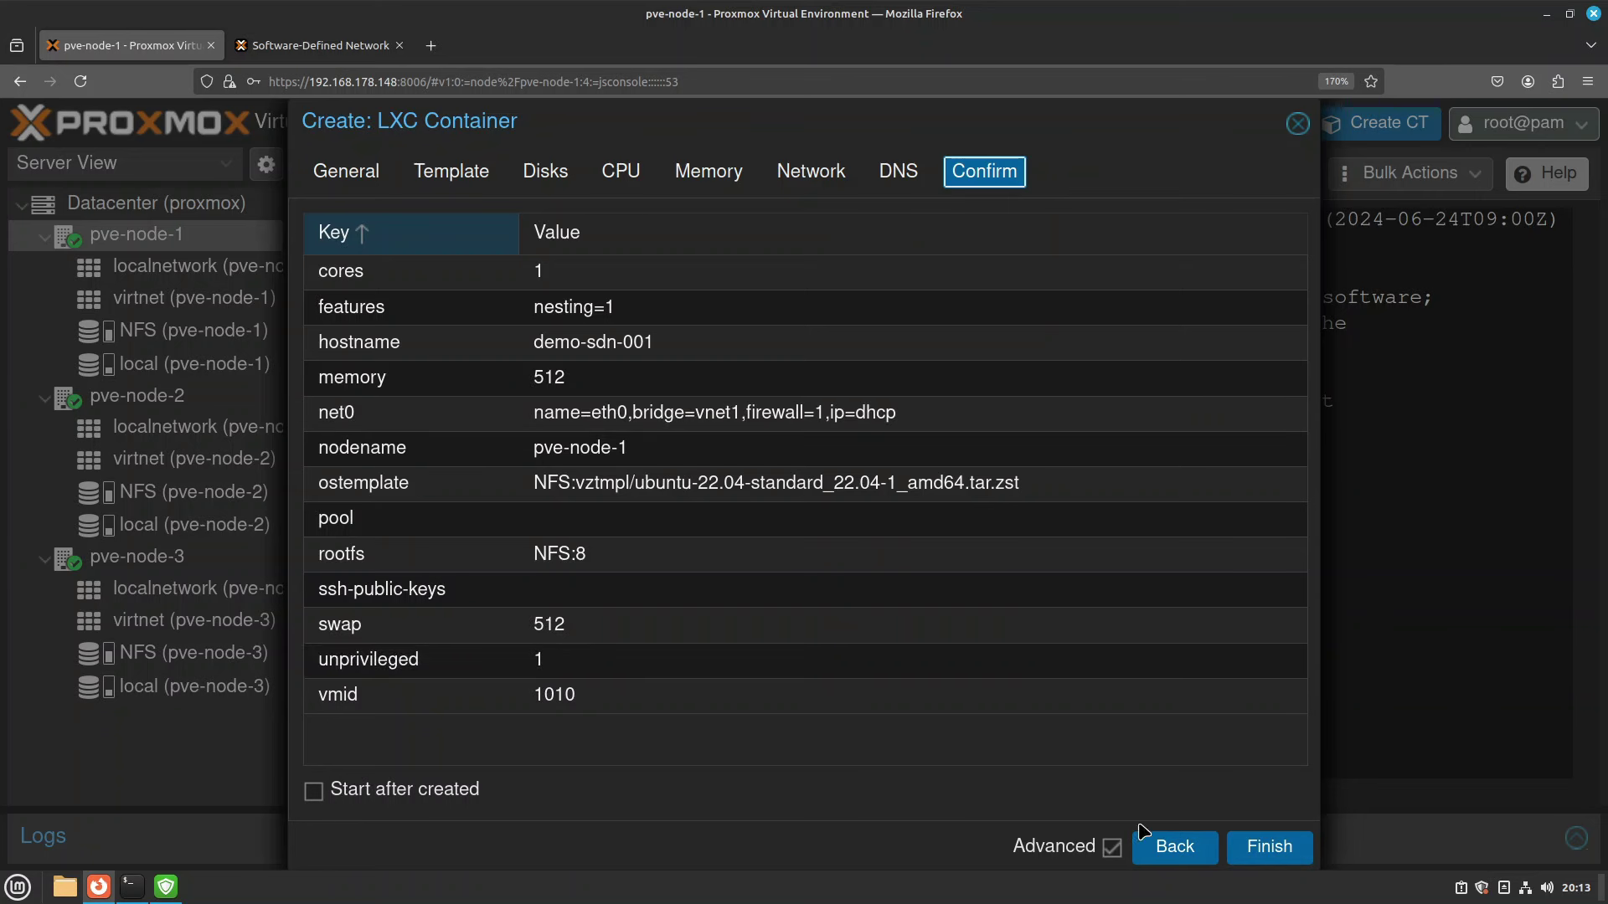
left_click(1270, 847)
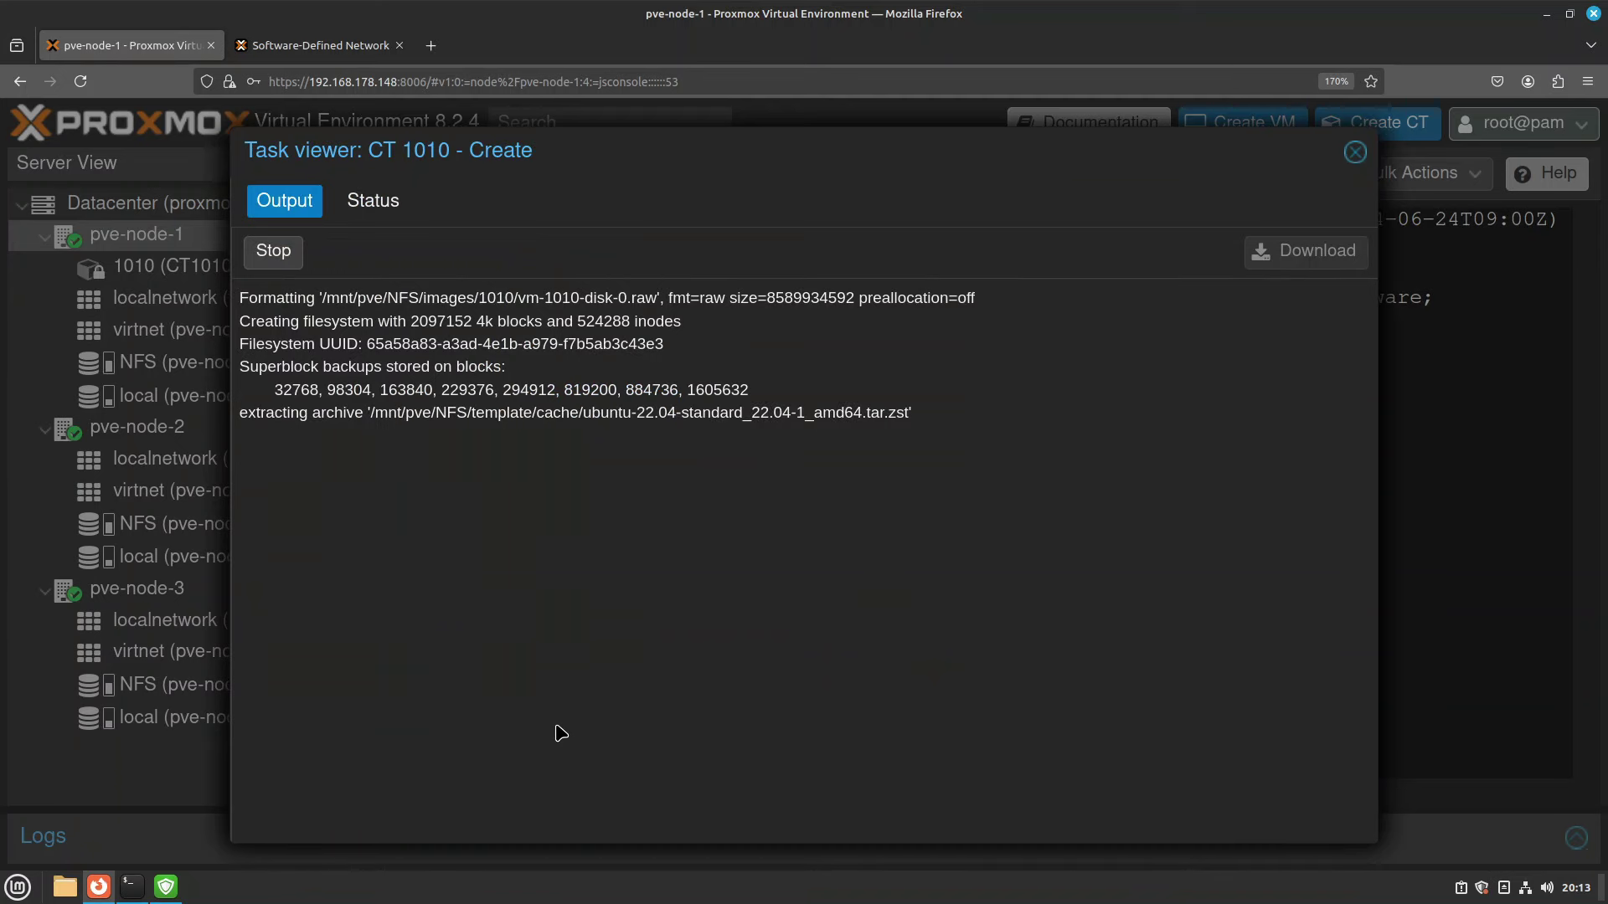
left_click(1355, 155)
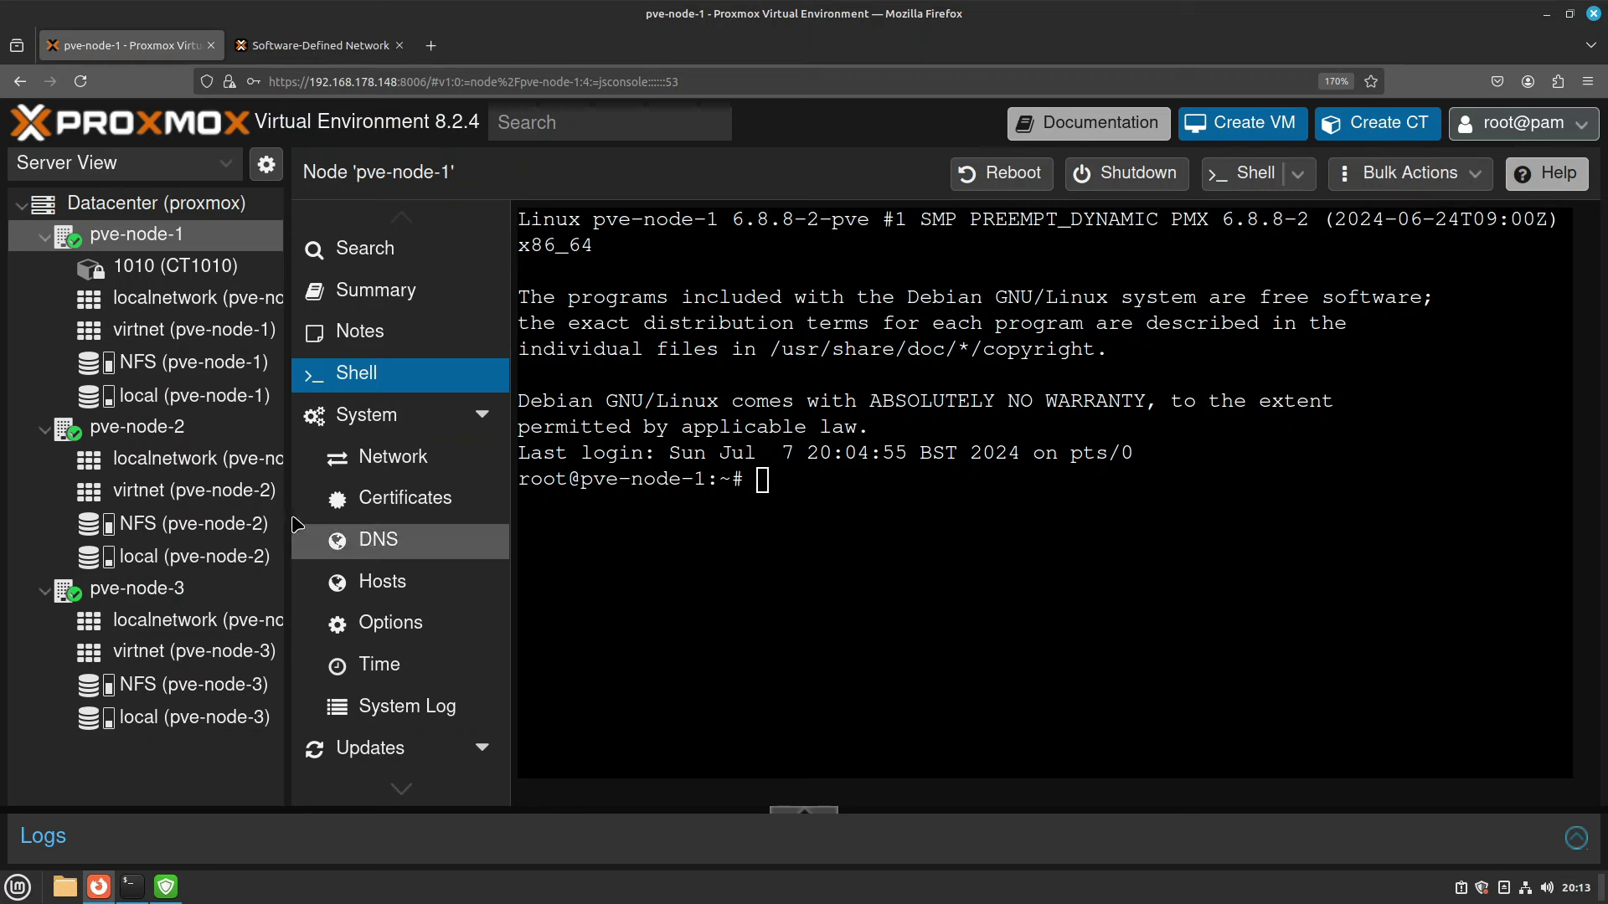
left_click_drag(288, 519, 396, 511)
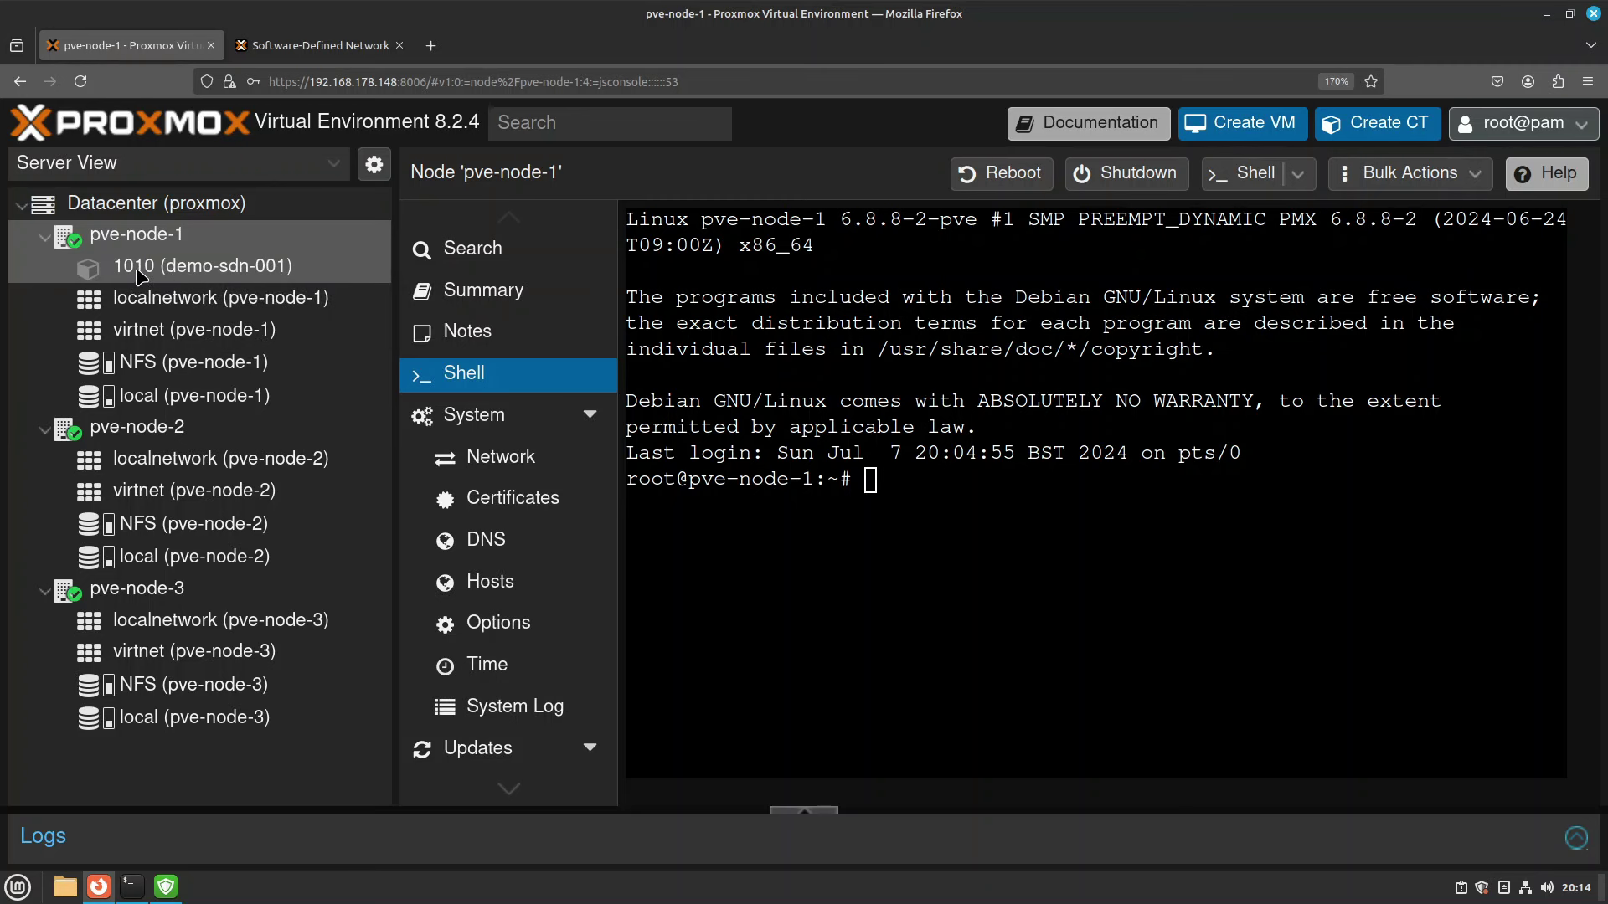
Open the datacenter SDN IPAM address mappings.
left_click(168, 206)
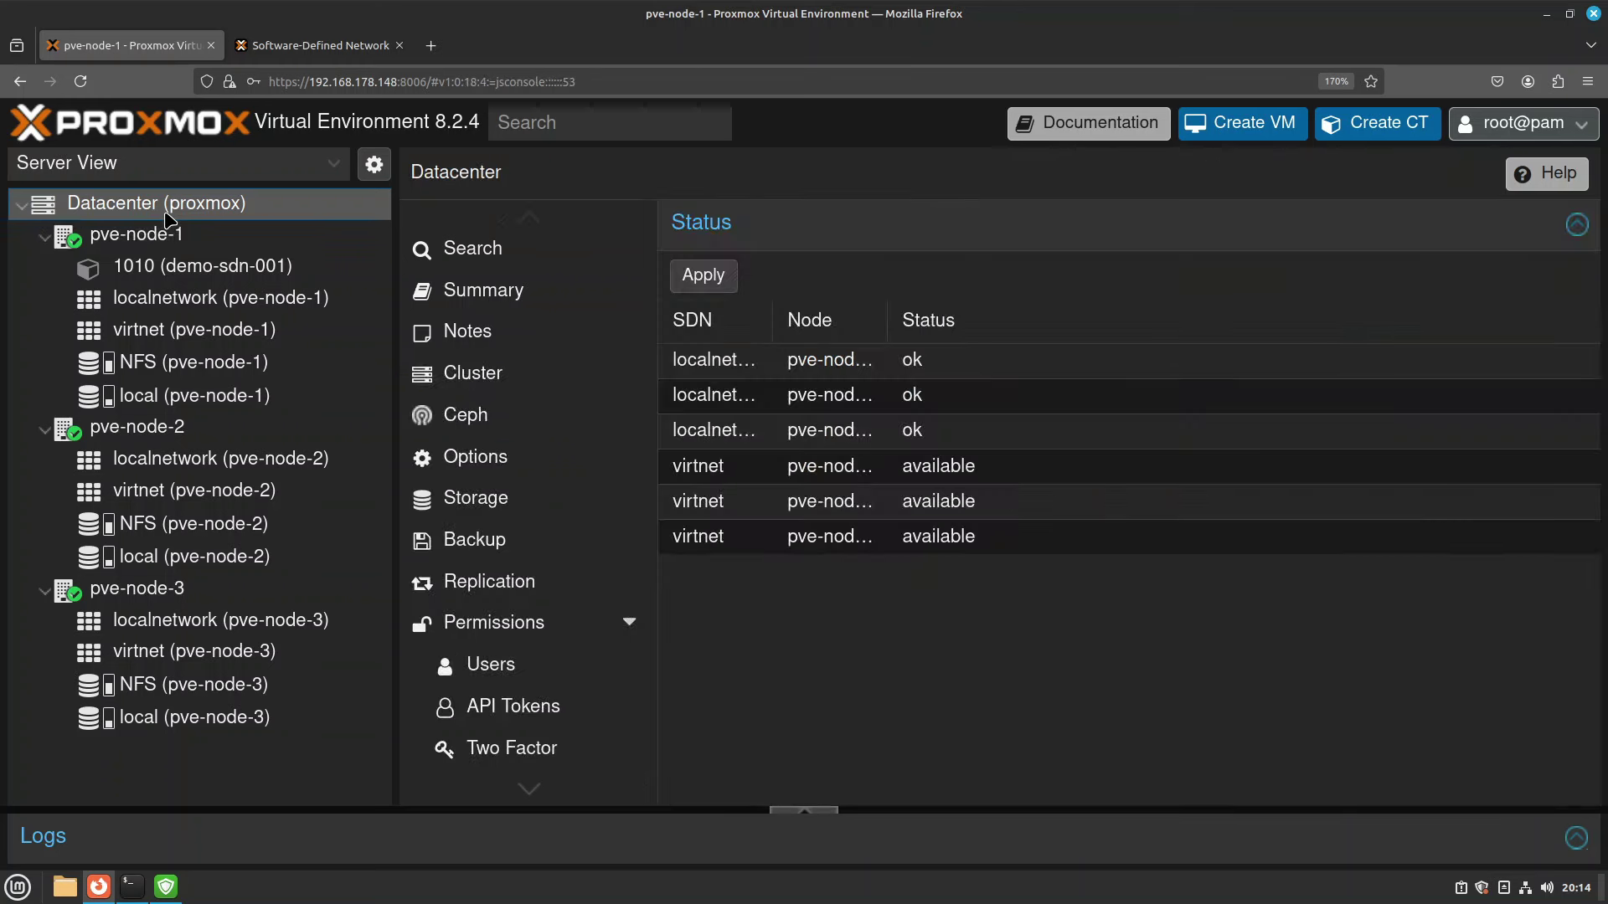
scroll(520, 374, "down", 5)
scroll(519, 375, "down", 2)
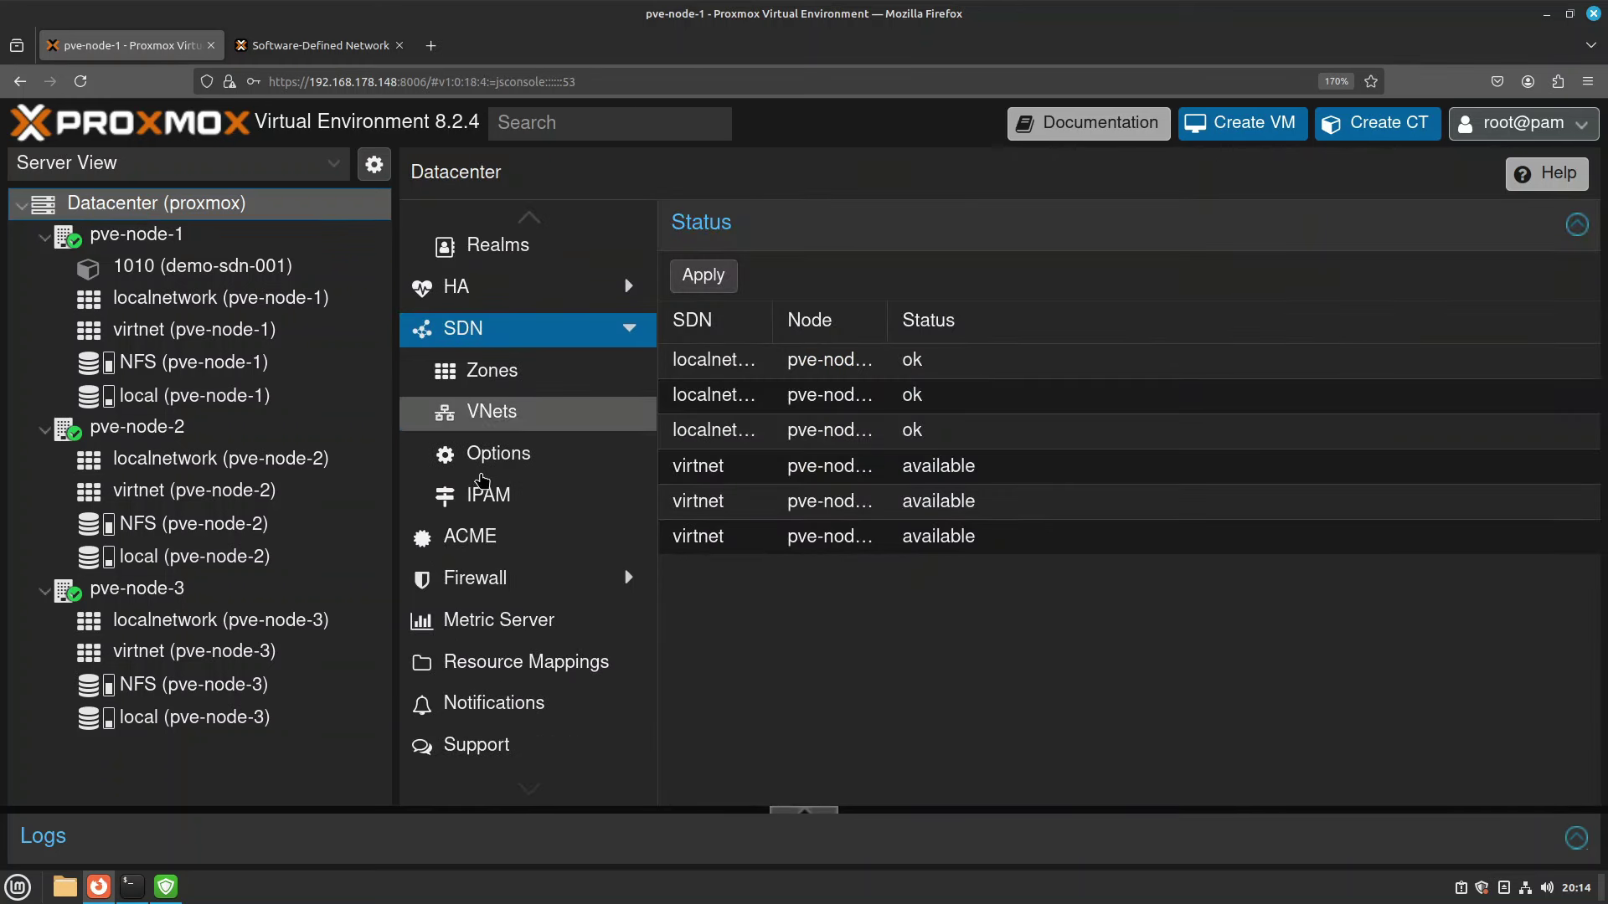
left_click(501, 502)
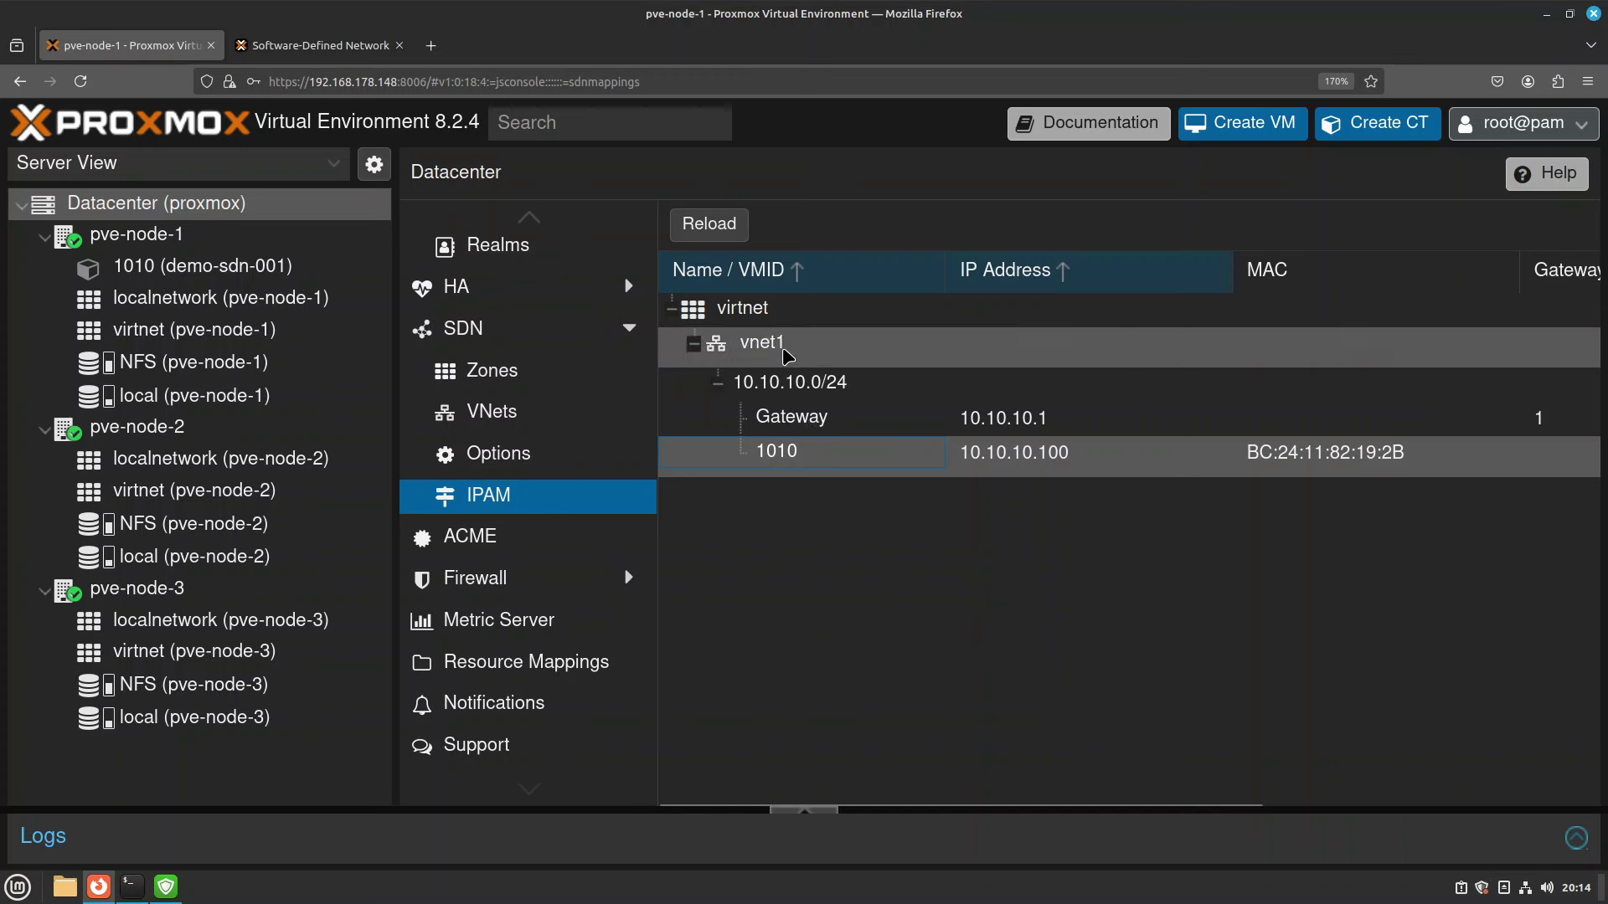
Verify container 1010 holds 10.10.10.100 under virtnet/vnet1, then select the container.
left_click(769, 318)
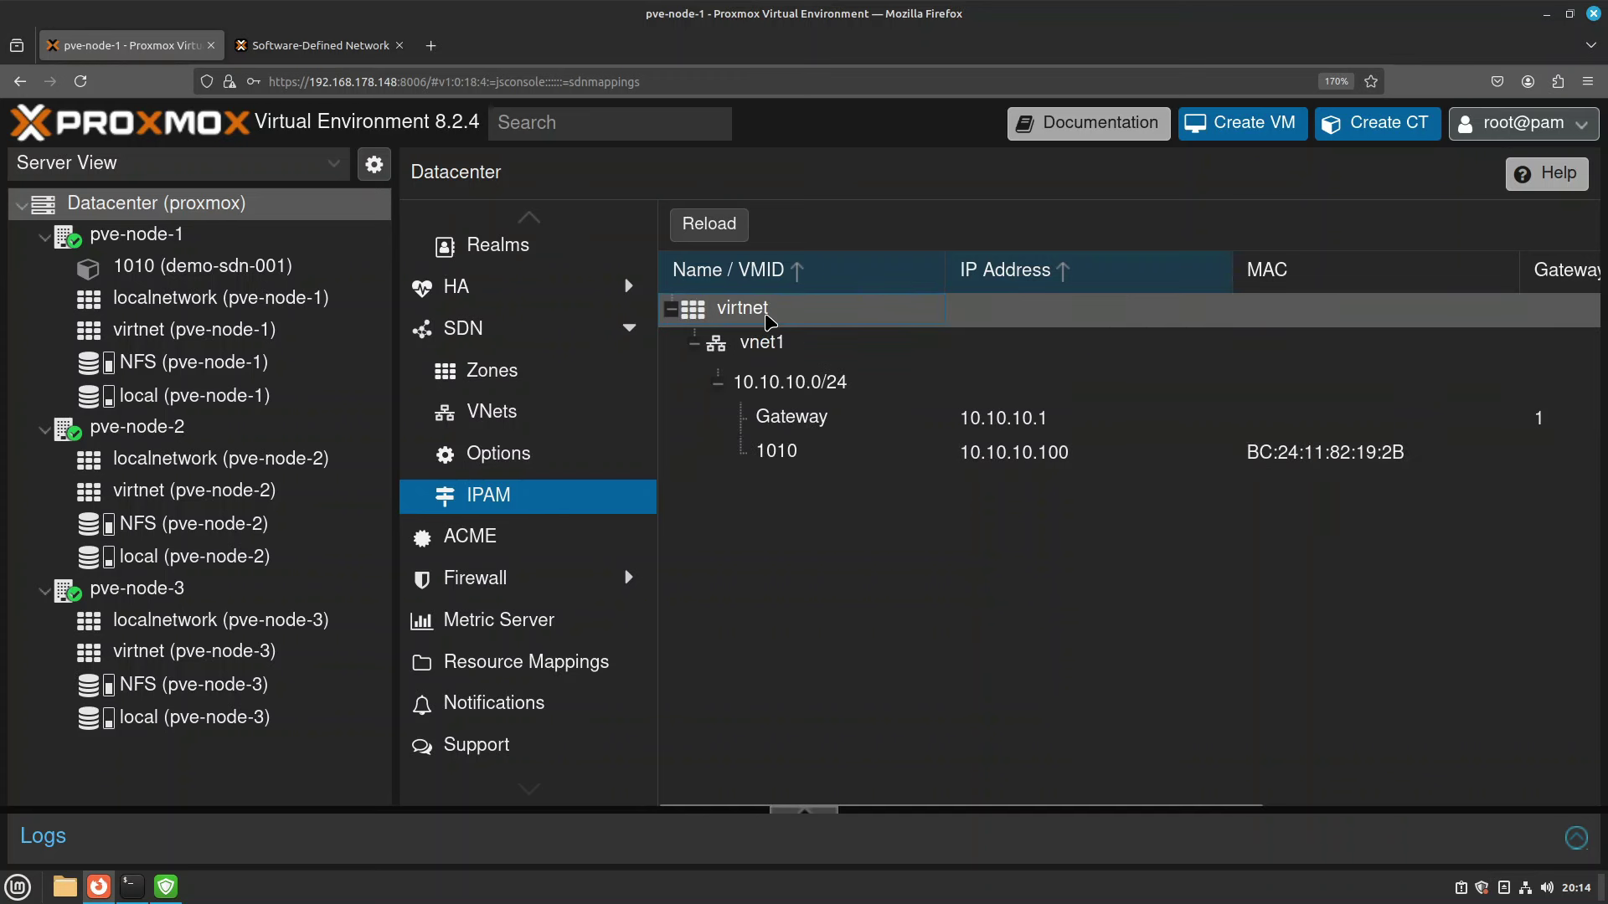
left_click(795, 354)
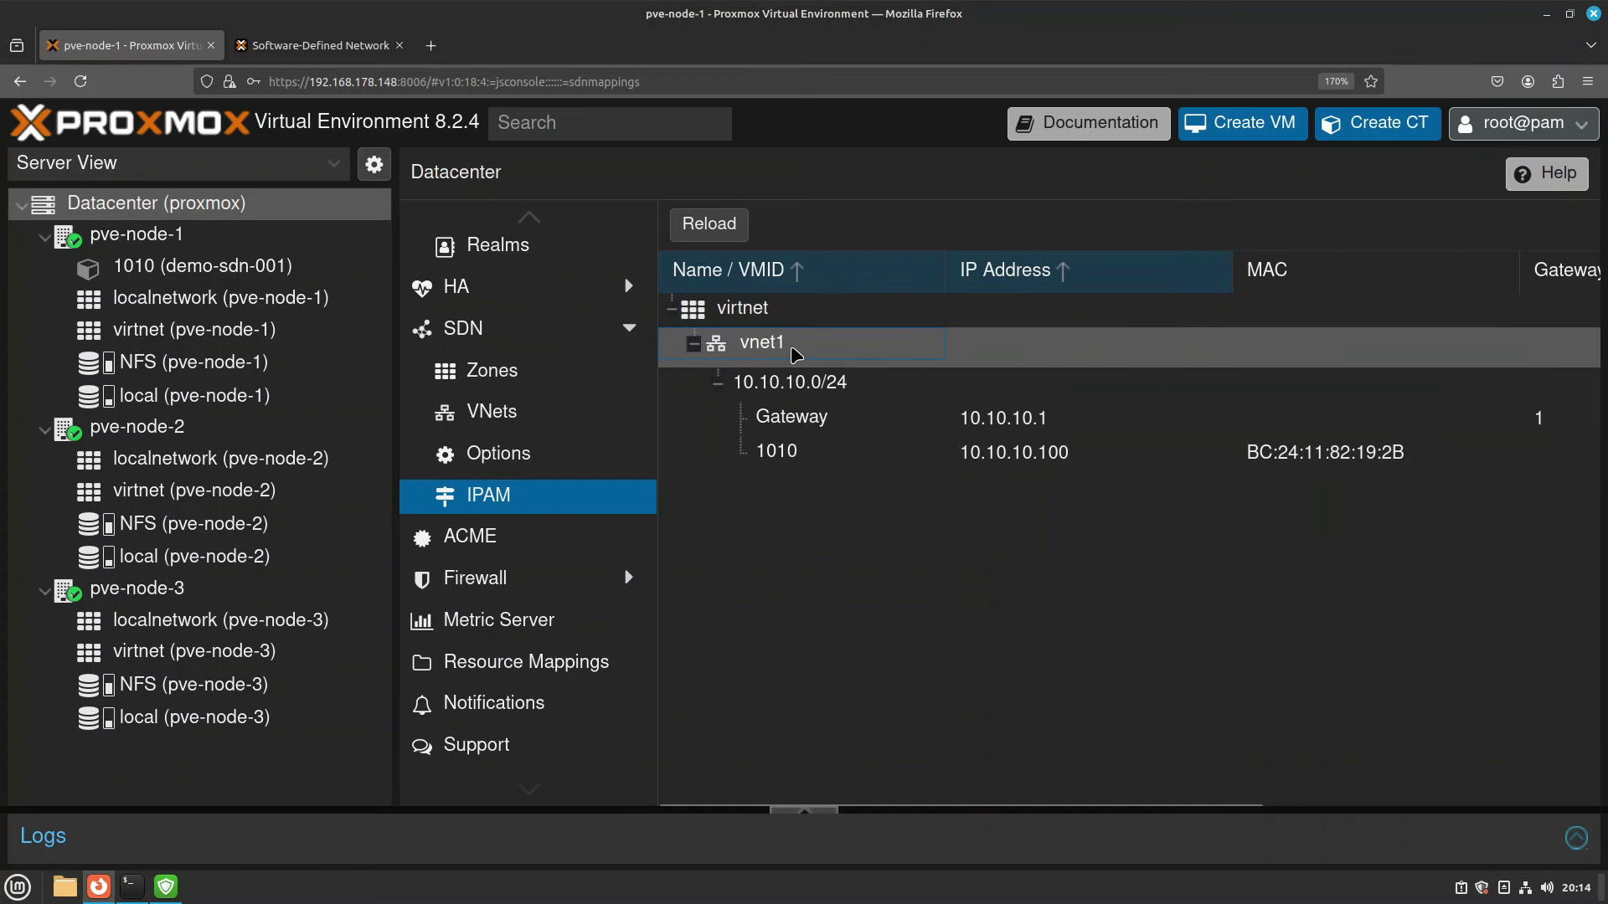
left_click(791, 393)
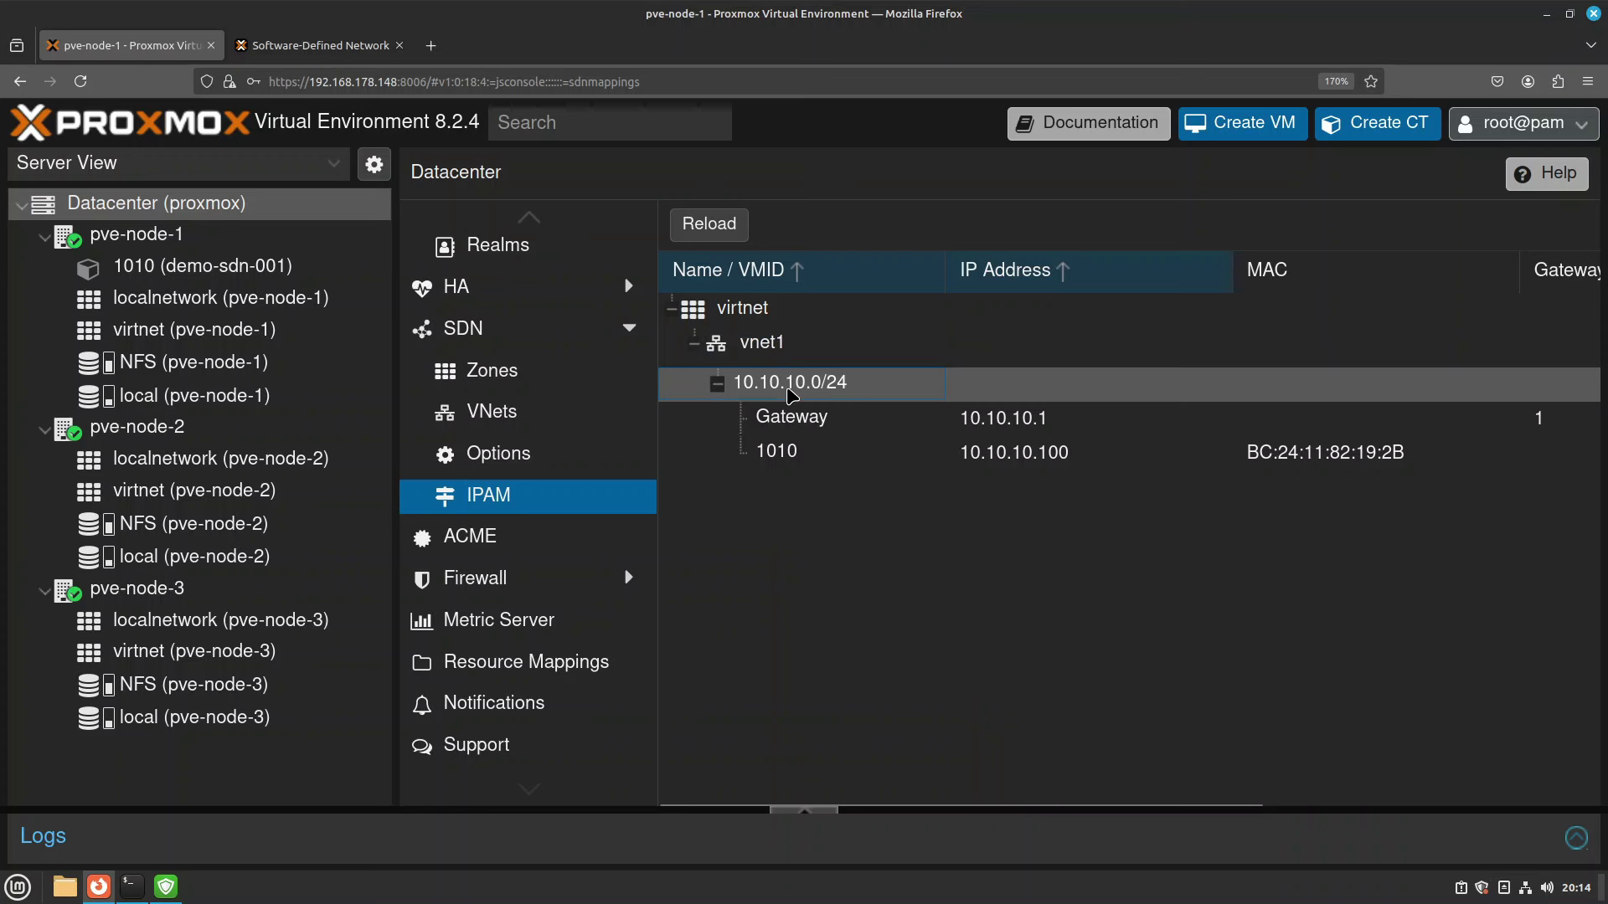
left_click(804, 432)
left_click(790, 459)
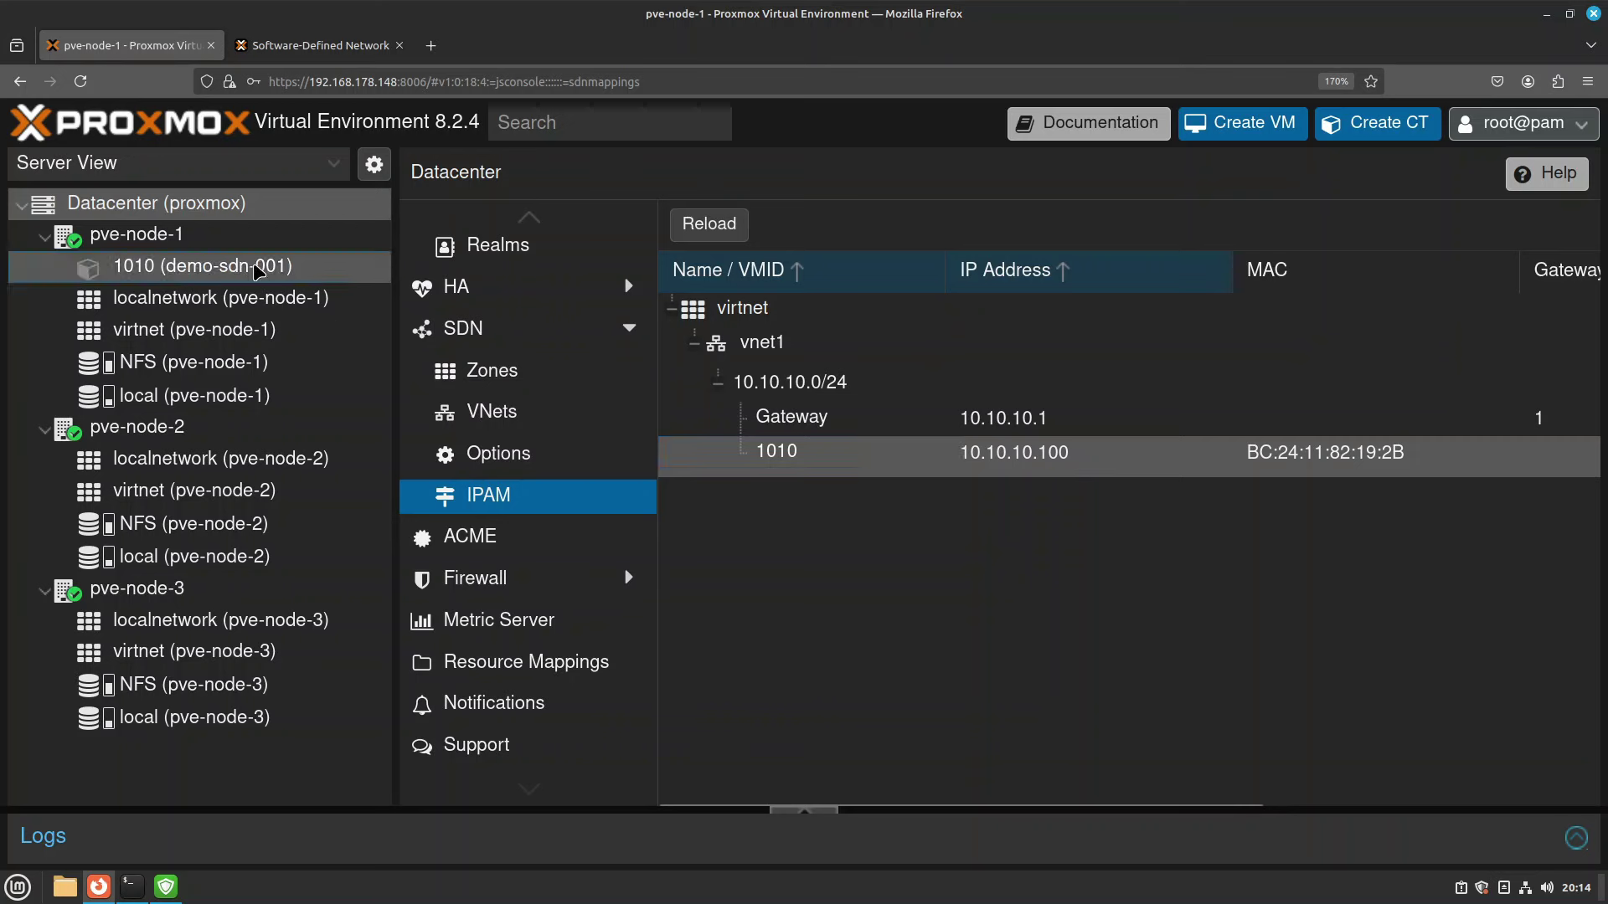
left_click(183, 268)
Start container 1010 and log in as root in its console.
left_click(515, 267)
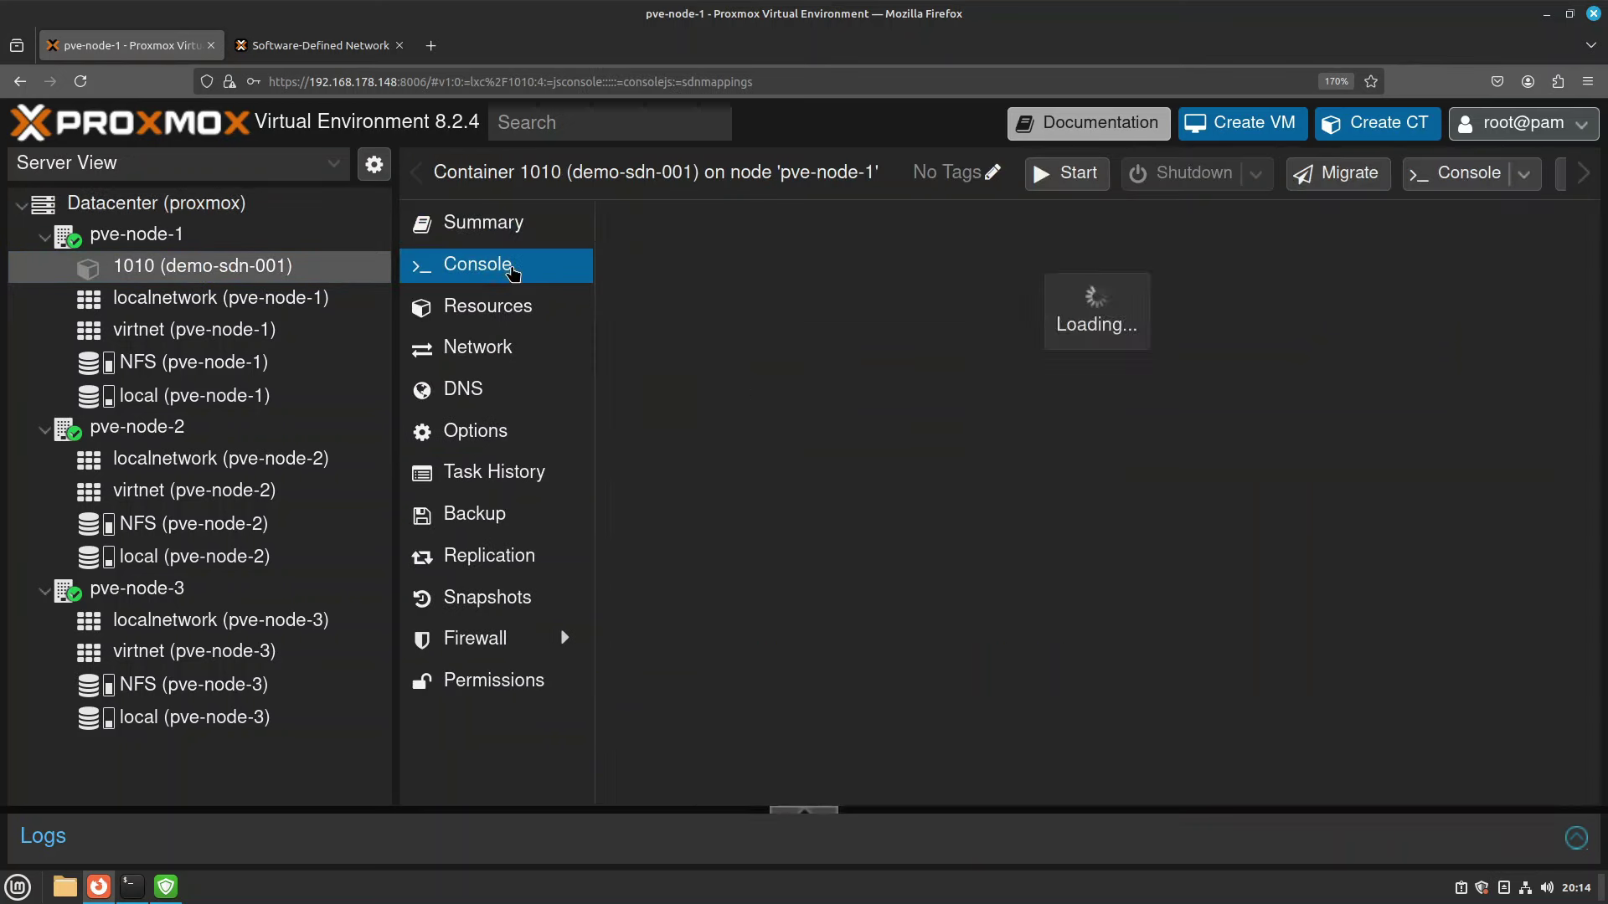
left_click(1076, 178)
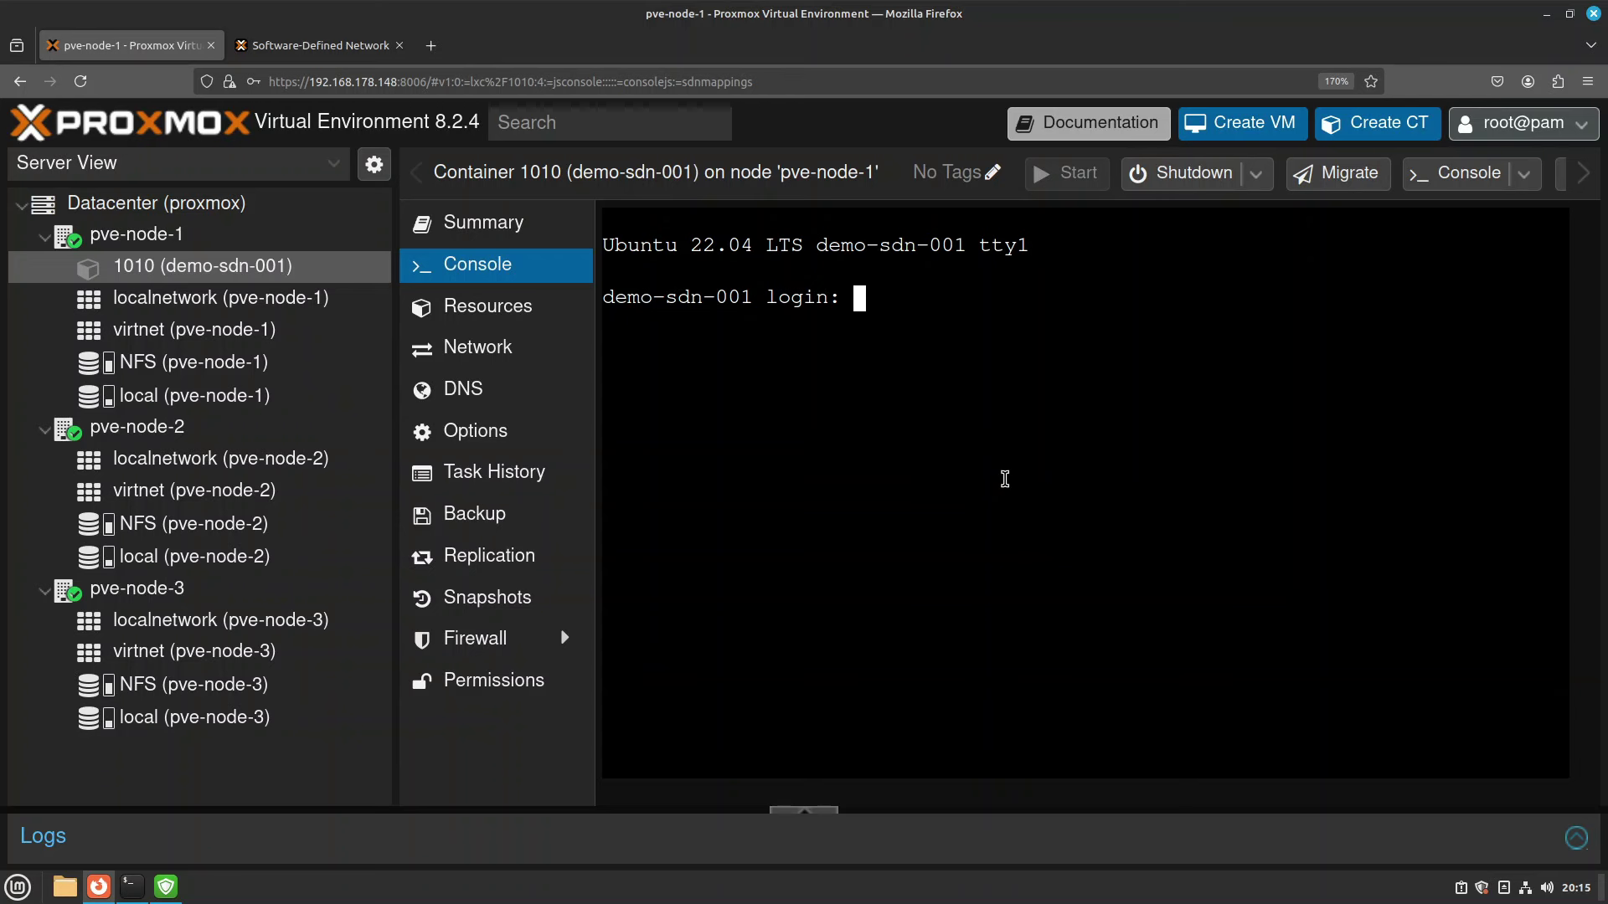
type("root")
key("Return")
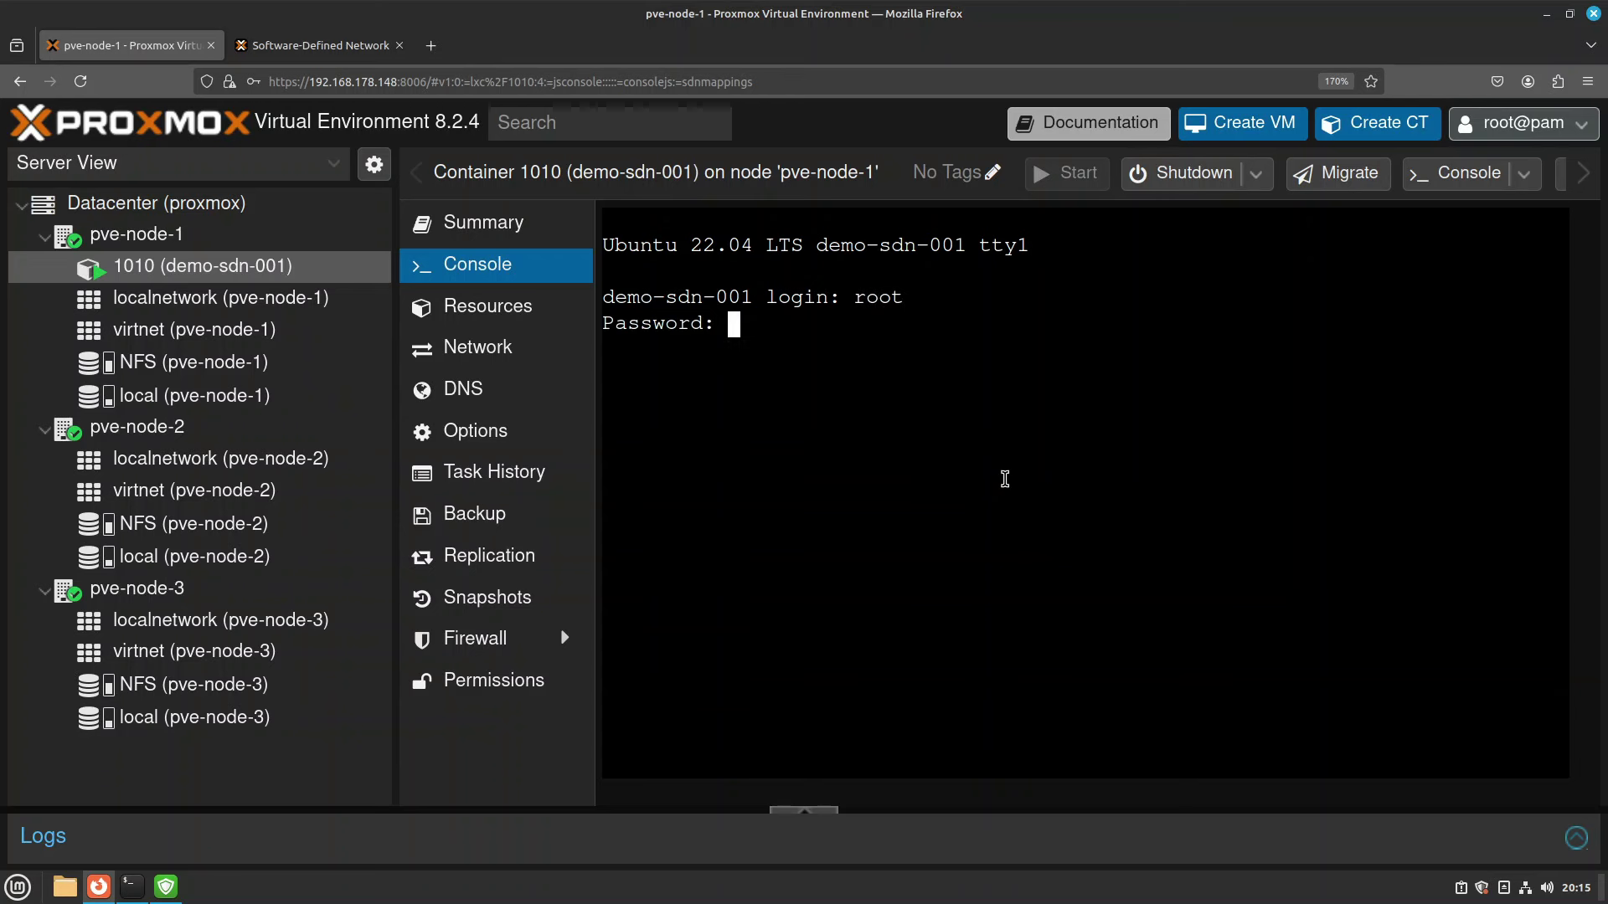
key("Return")
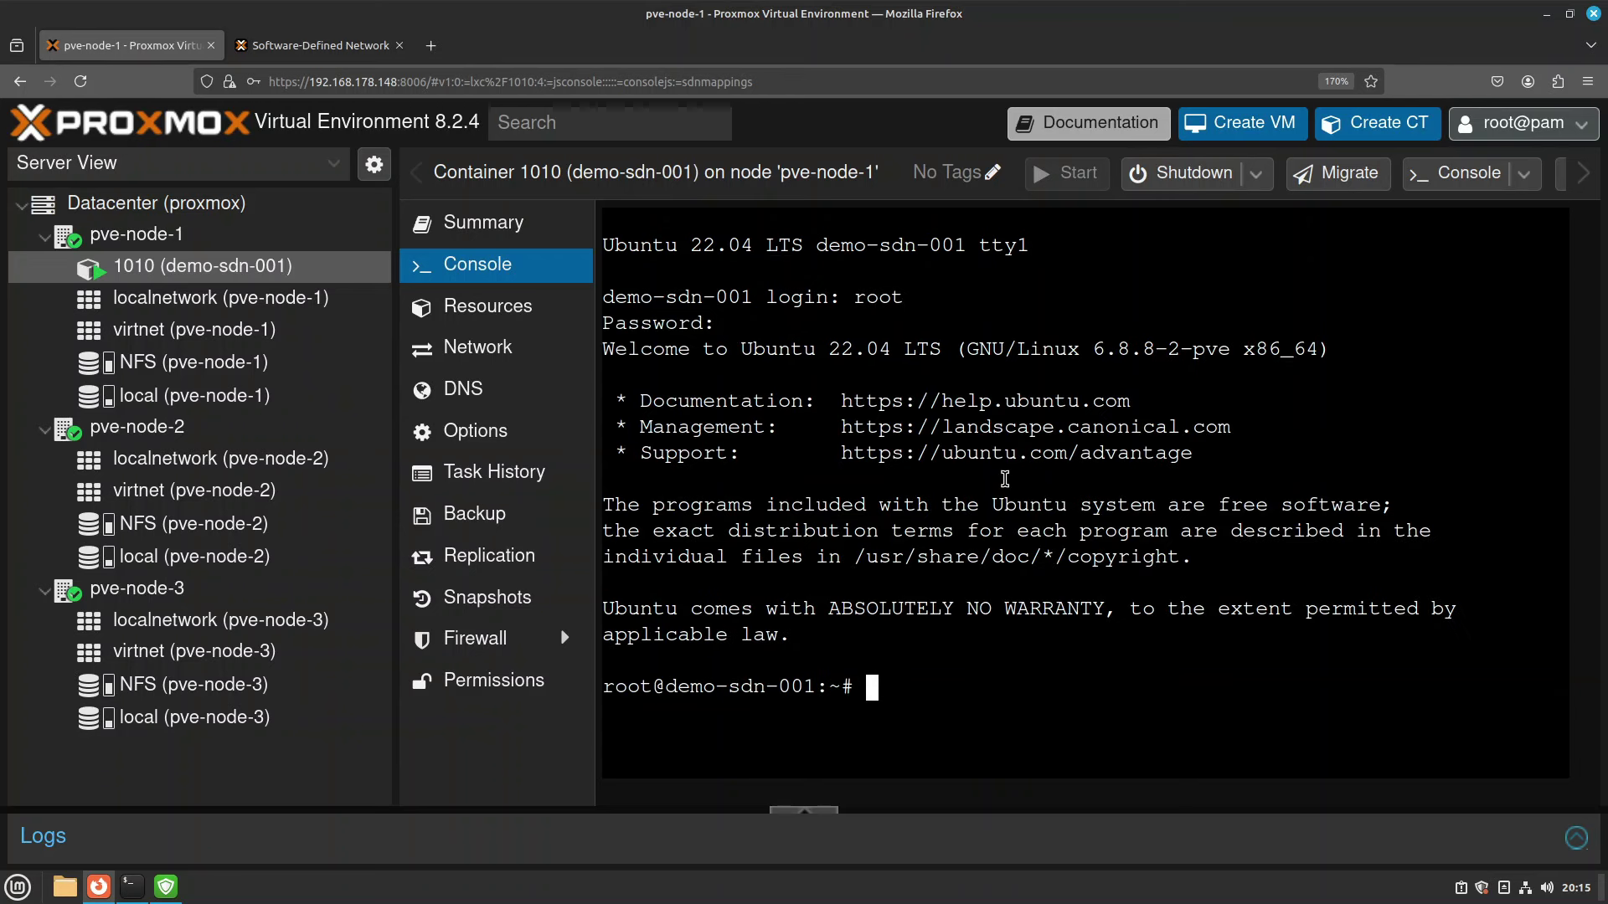
Ping google.com, stop it, then run apt update.
key("ctrl+l")
type("ping goo")
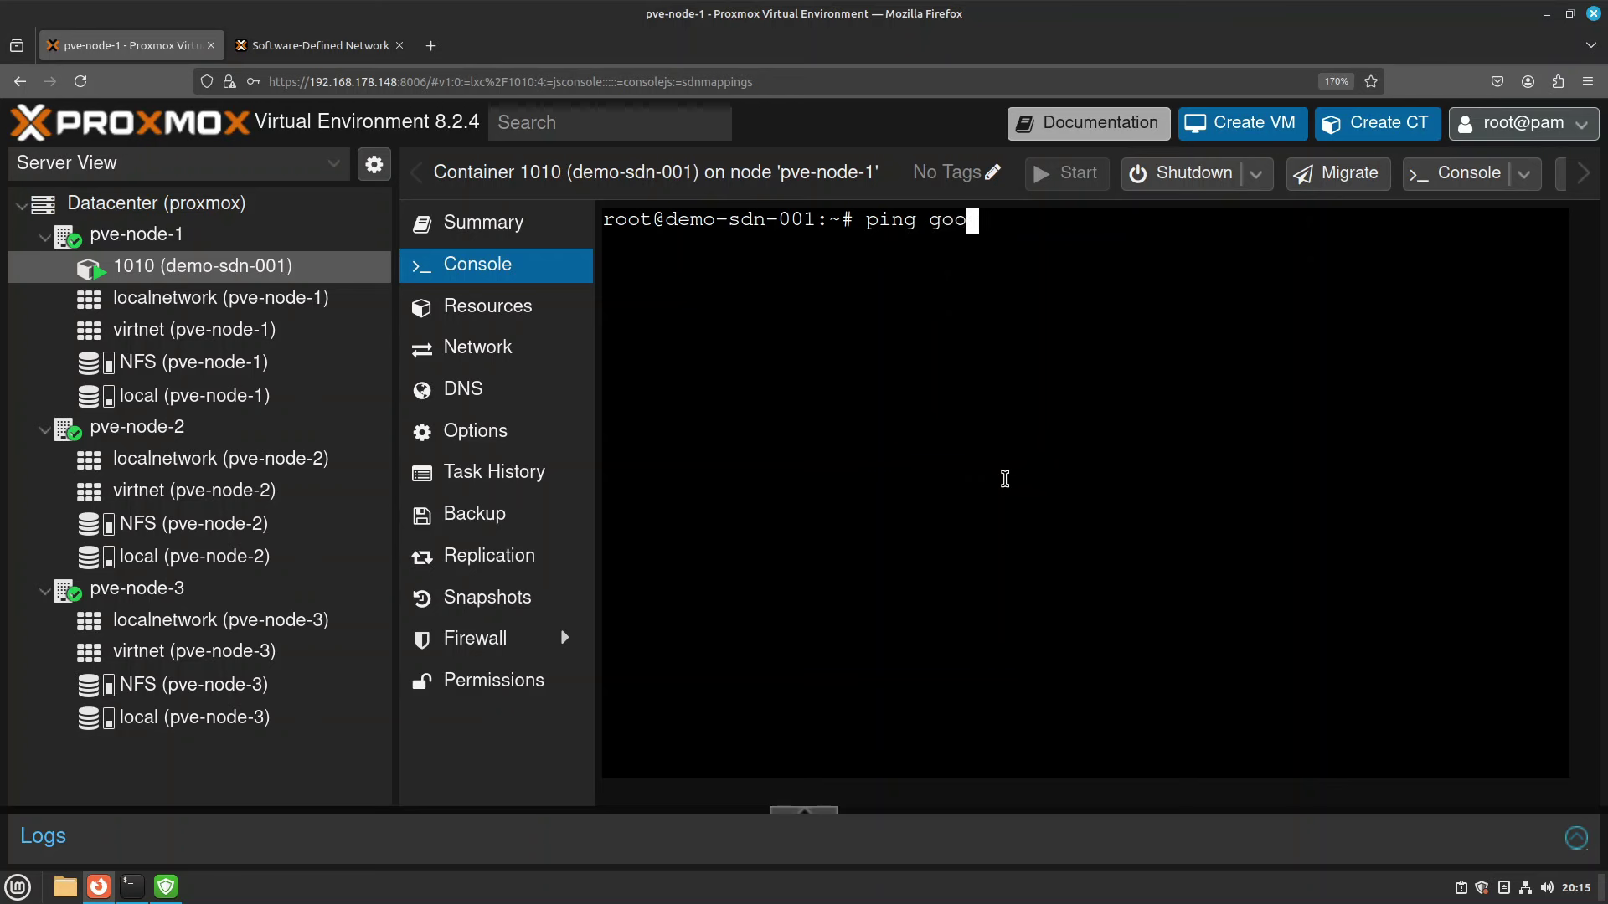
type("gle.com")
key("Return")
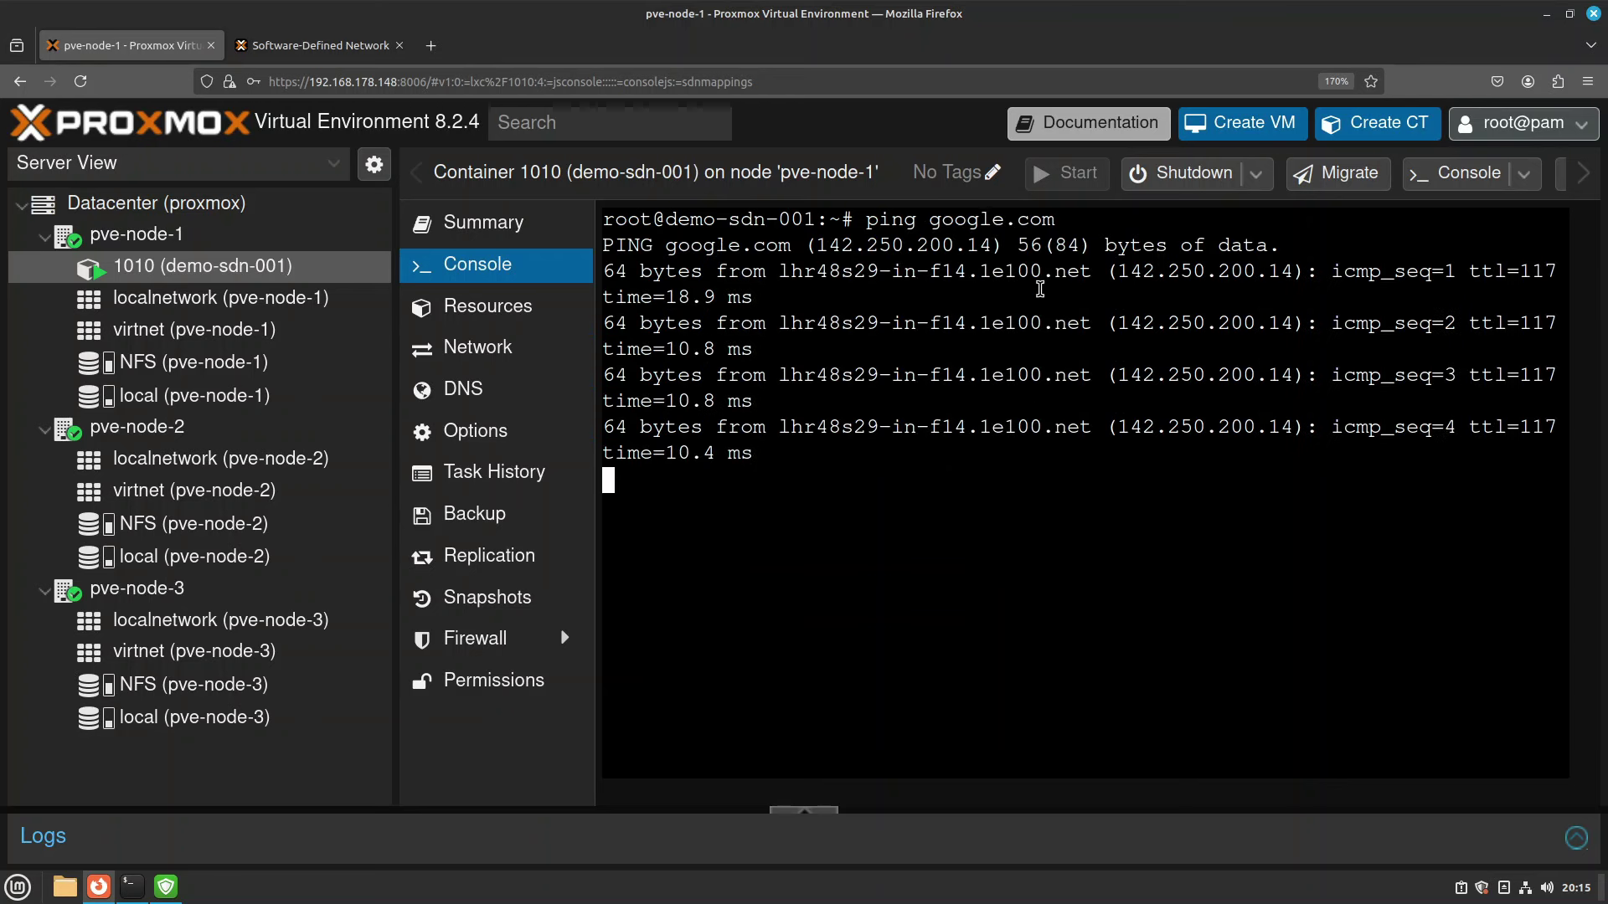
key("ctrl+c")
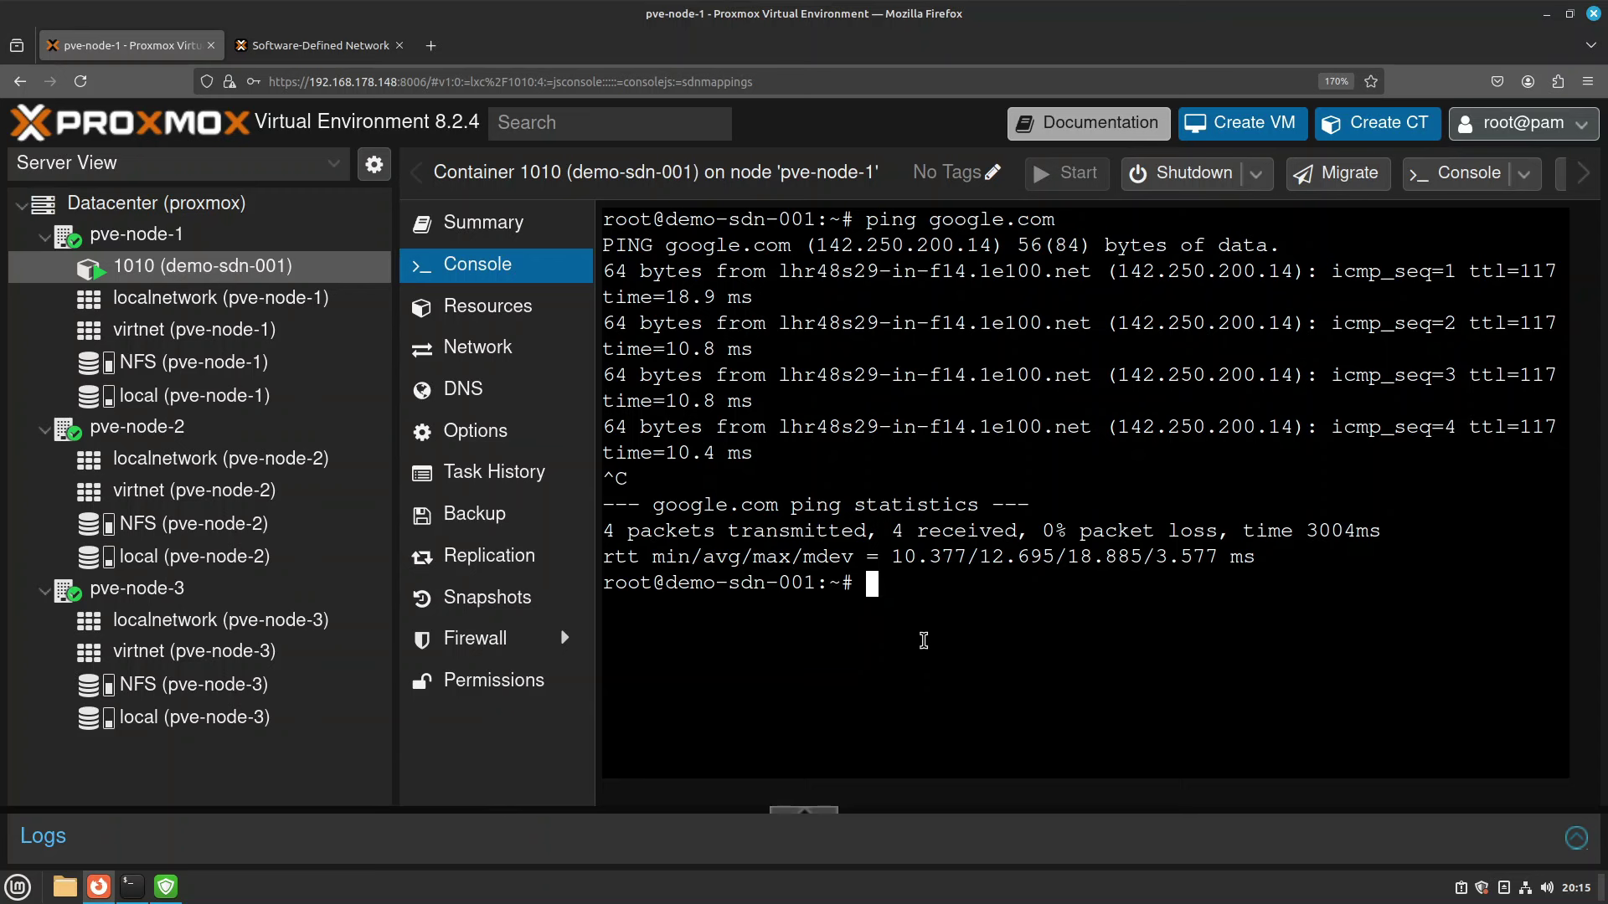
type("apt update")
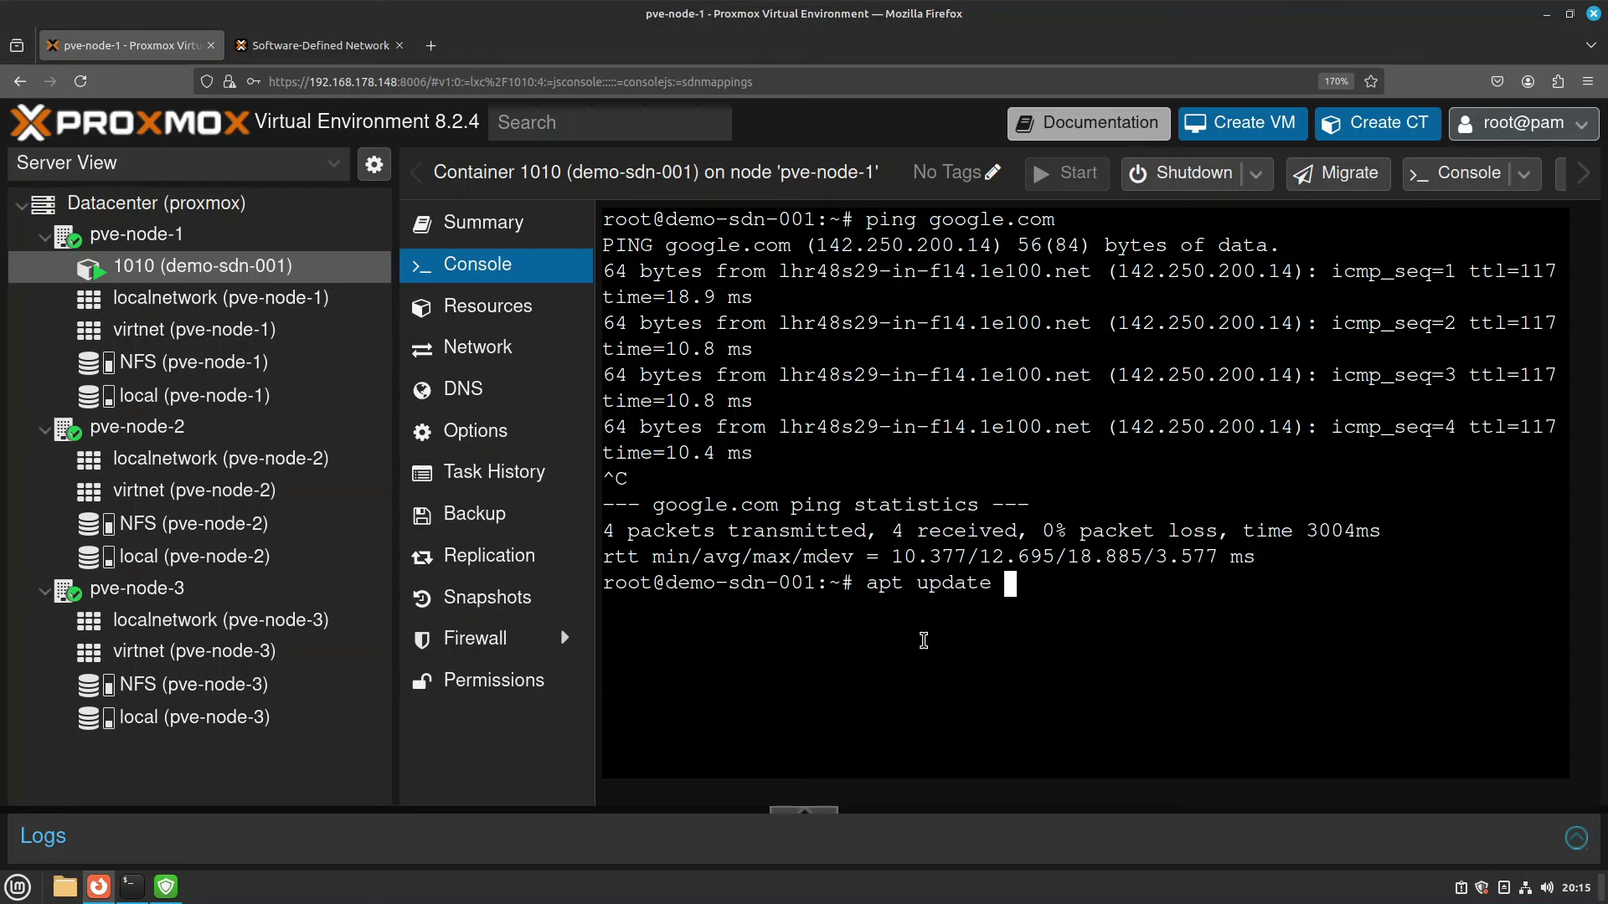
key("Return")
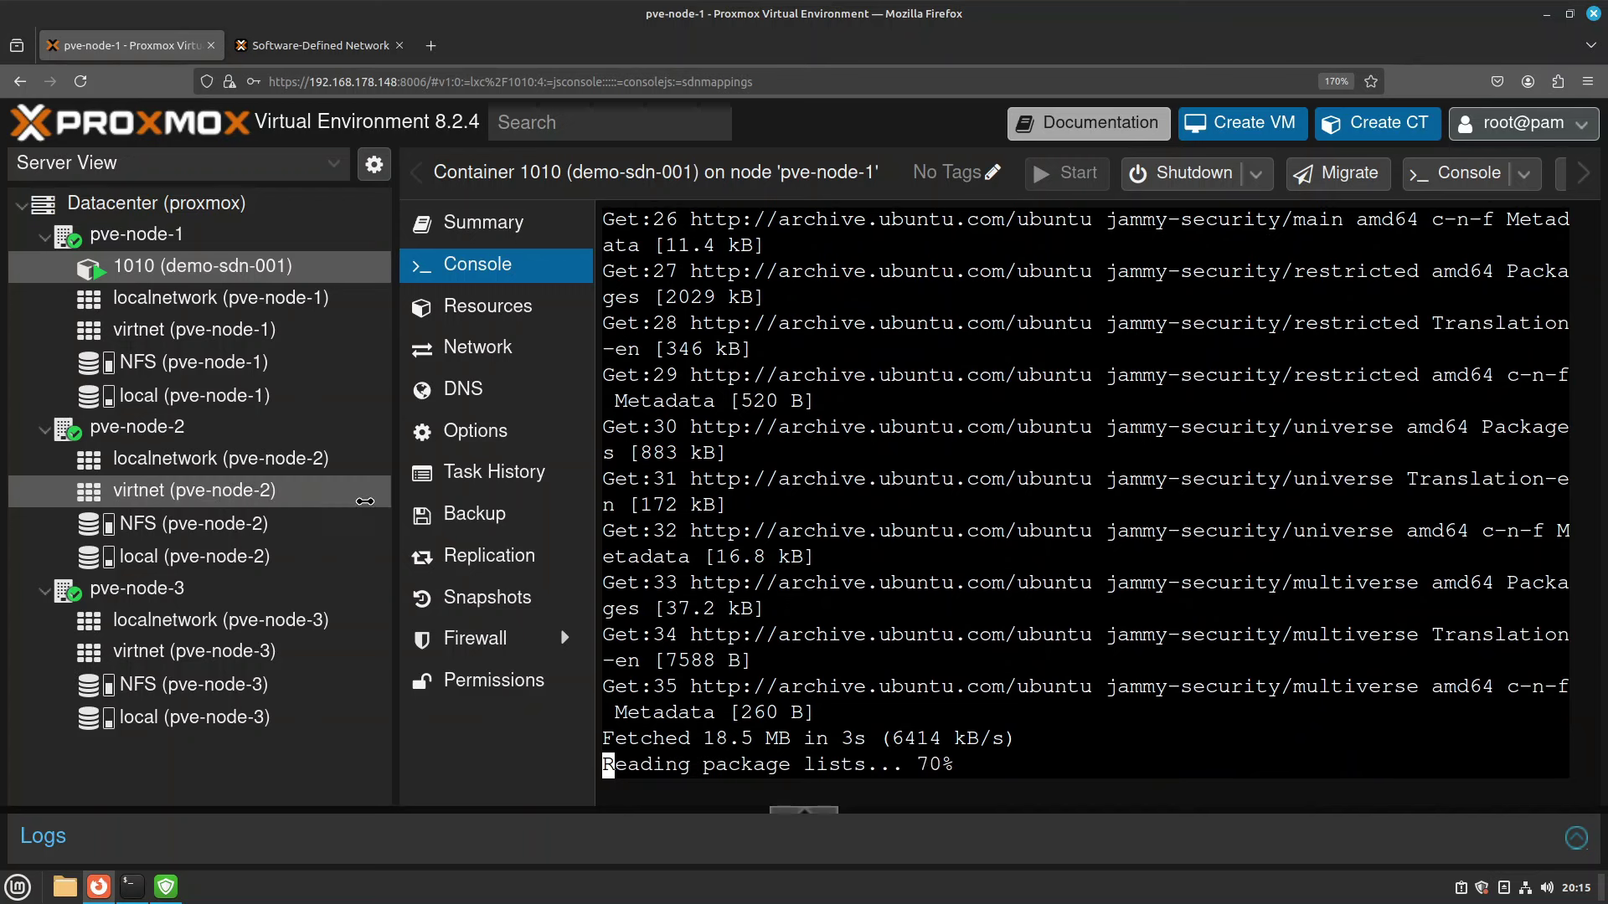
In the local terminal, ping 10.10.10.100 and stop the failing ping.
left_click(130, 894)
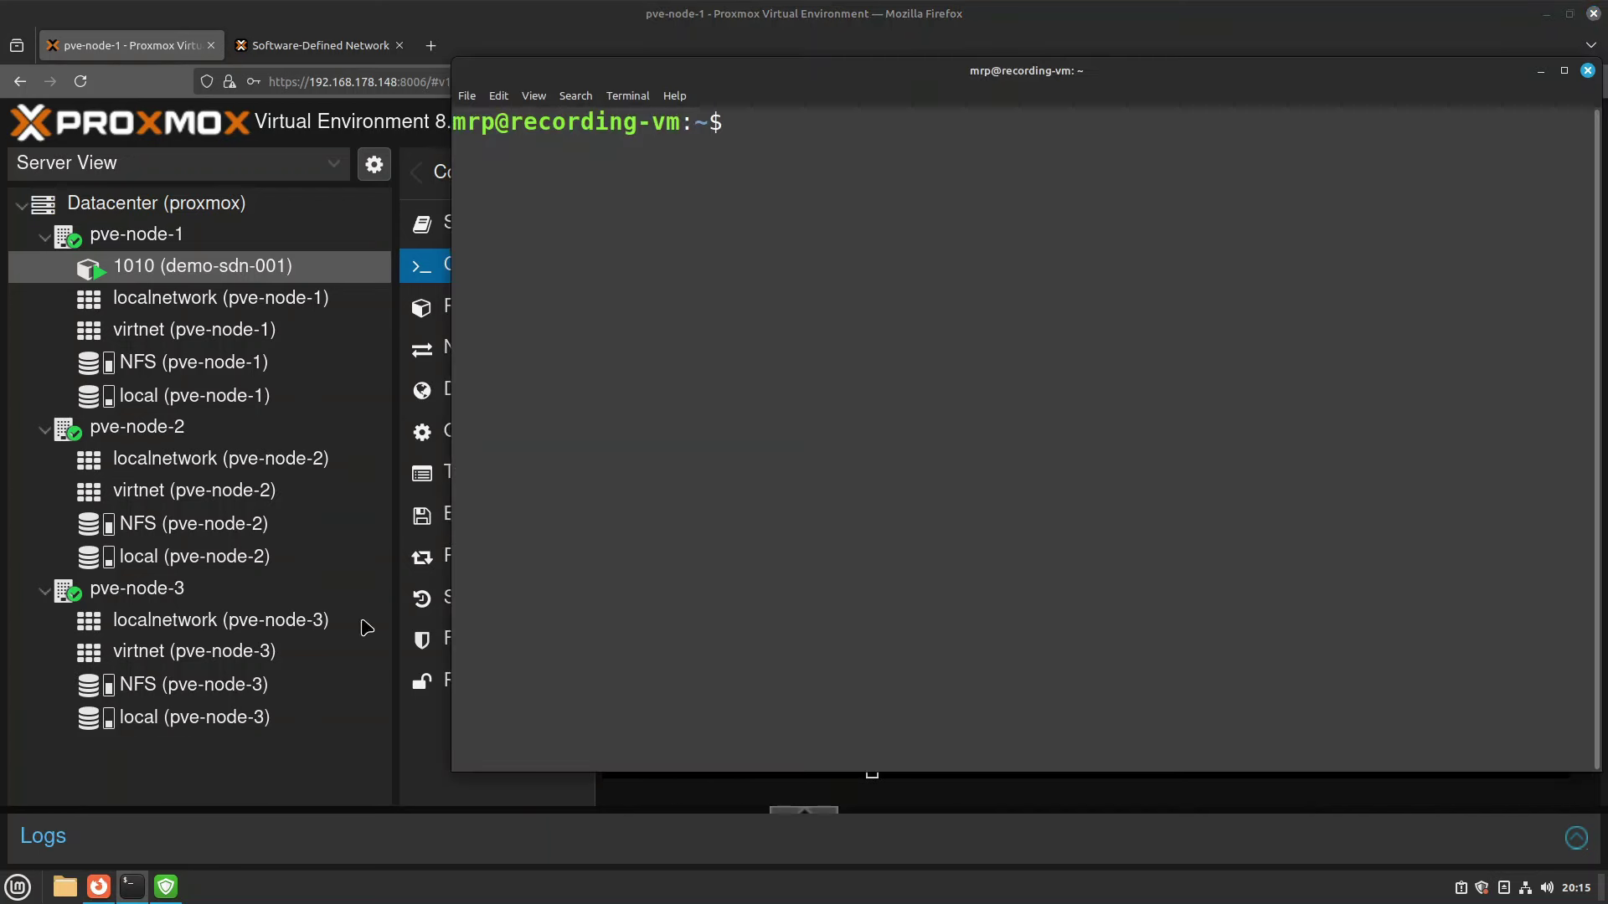
left_click_drag(925, 84, 603, 120)
type("p")
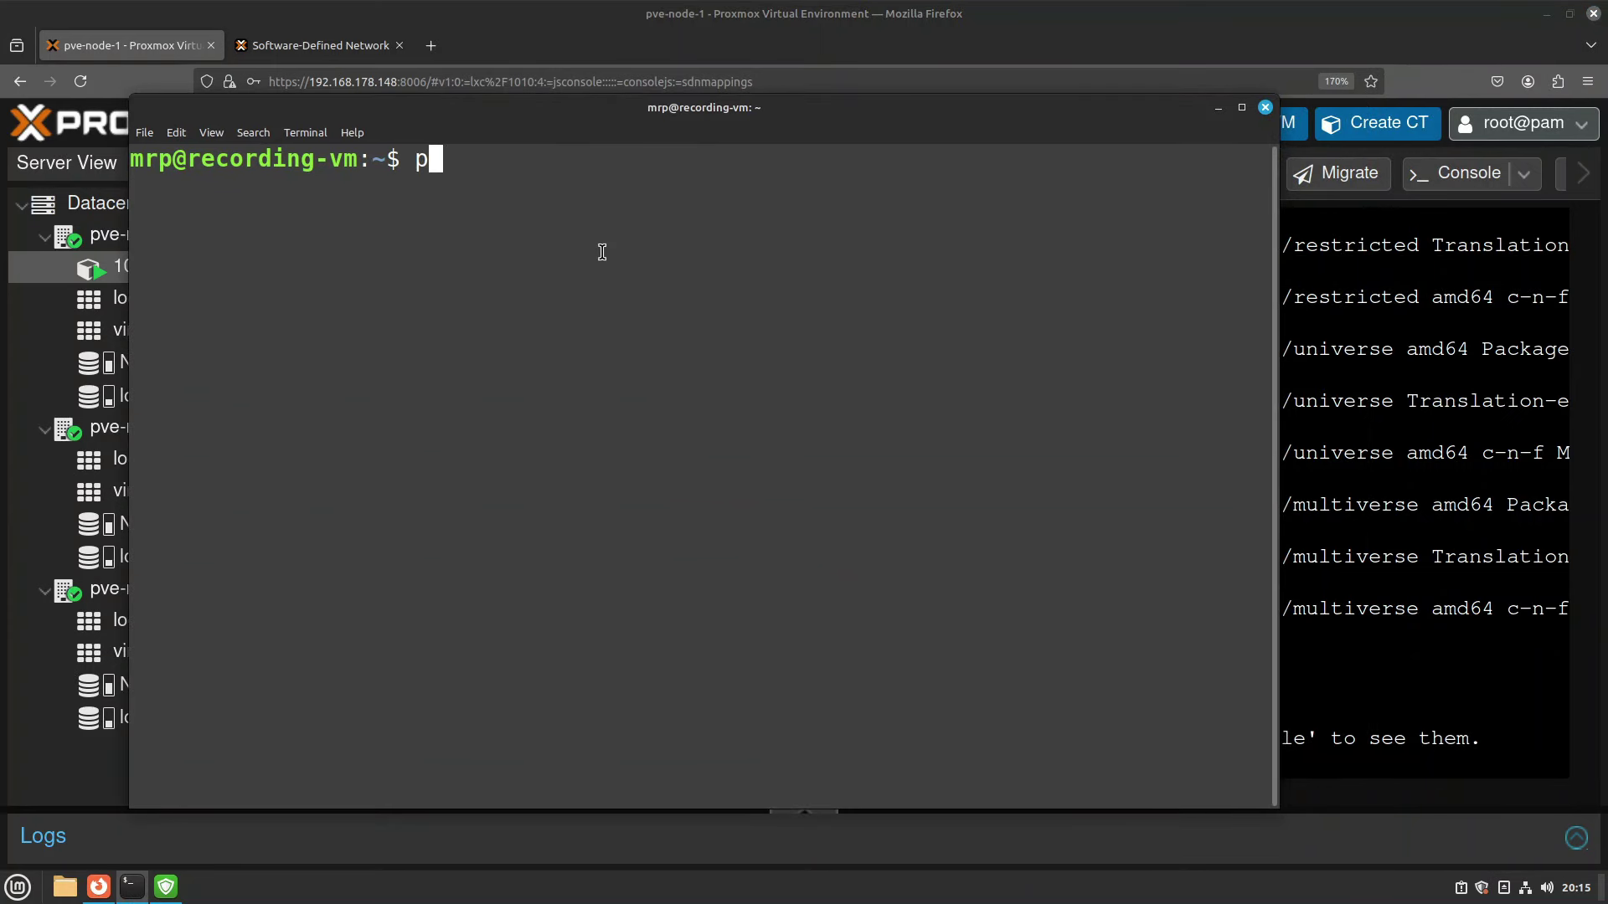
type("ing 10.10.1.010")
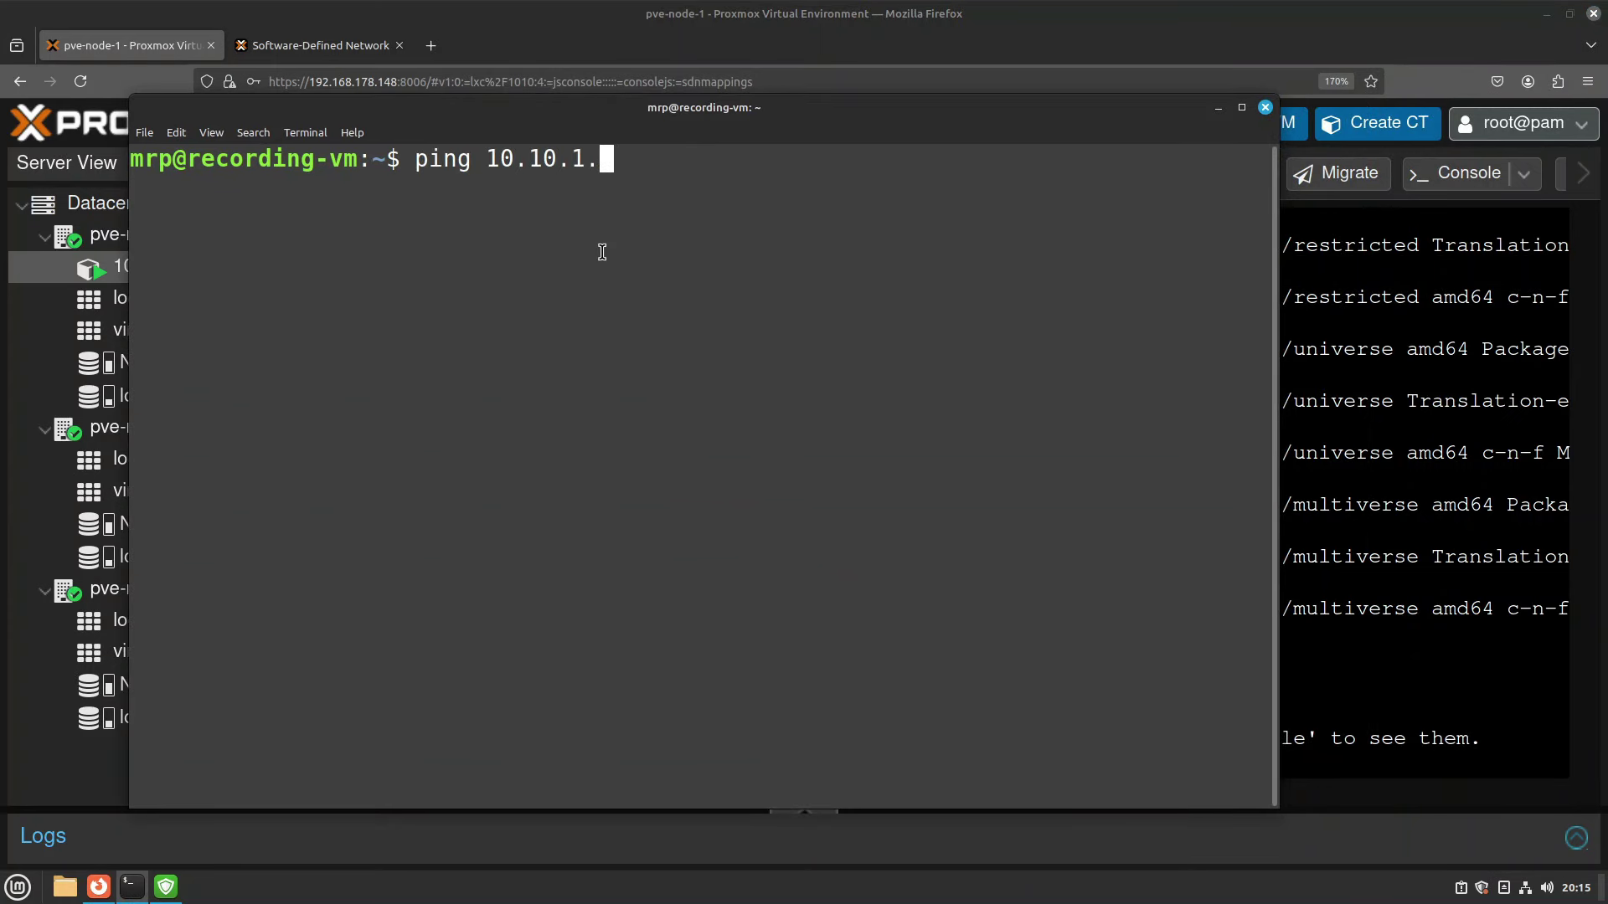
key("BackSpace")
key("BackSpace")
key("BackSpace")
type("0.100")
key("Return")
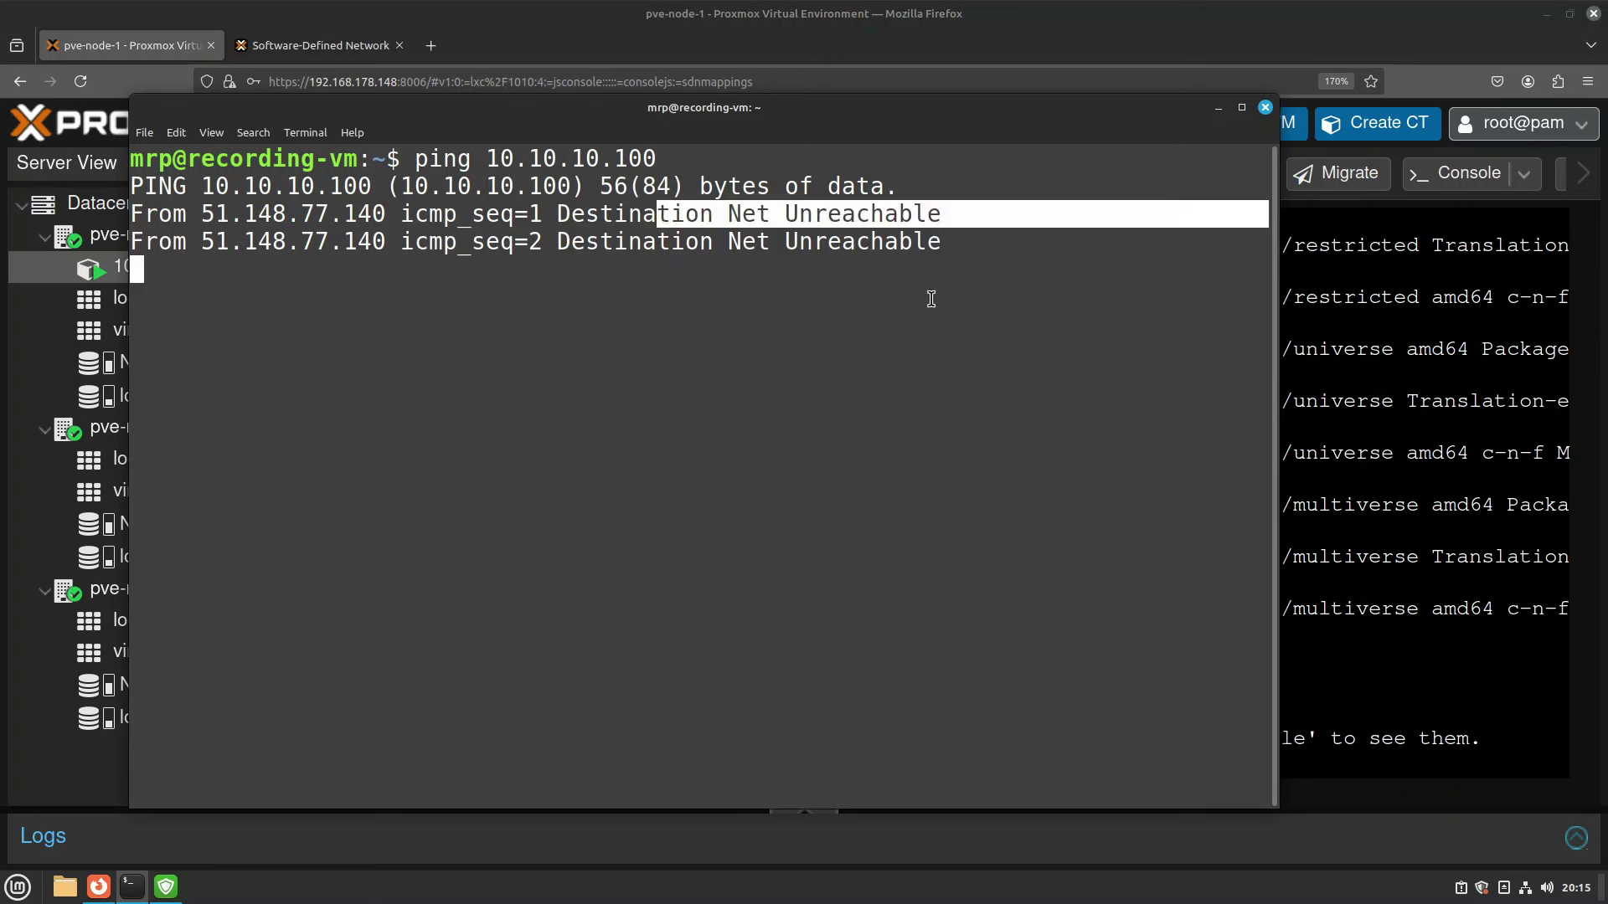
key("ctrl+c")
Run 'ip a | grep 192' to find the VM address 192.168.178.153, then minimise the terminal.
type("ip a")
key("Return")
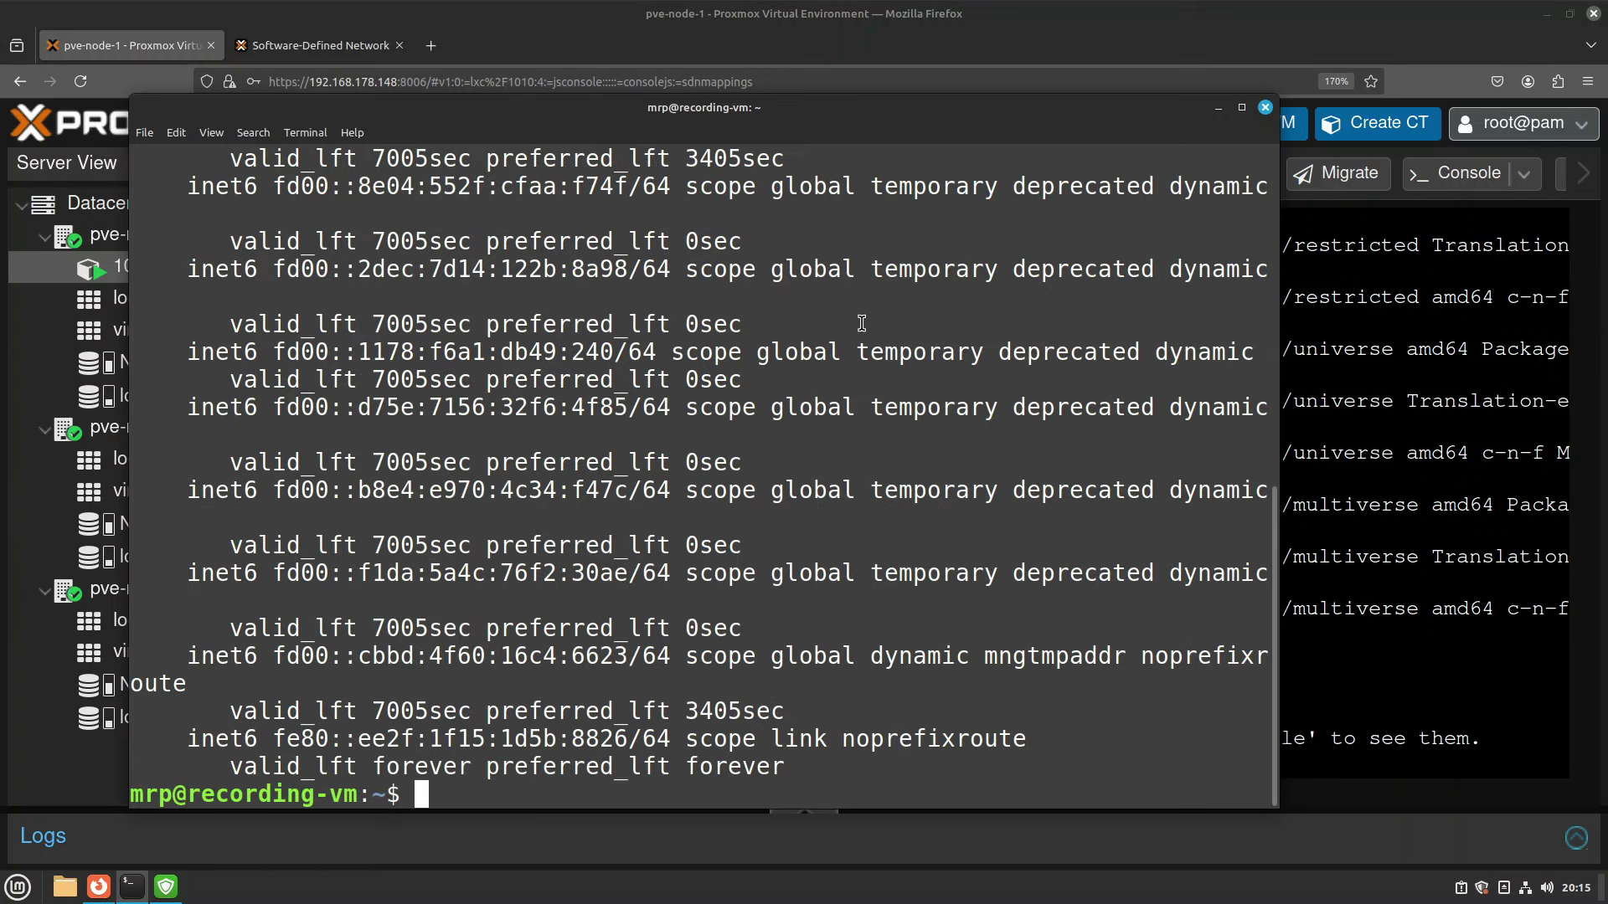
type("ip a | ")
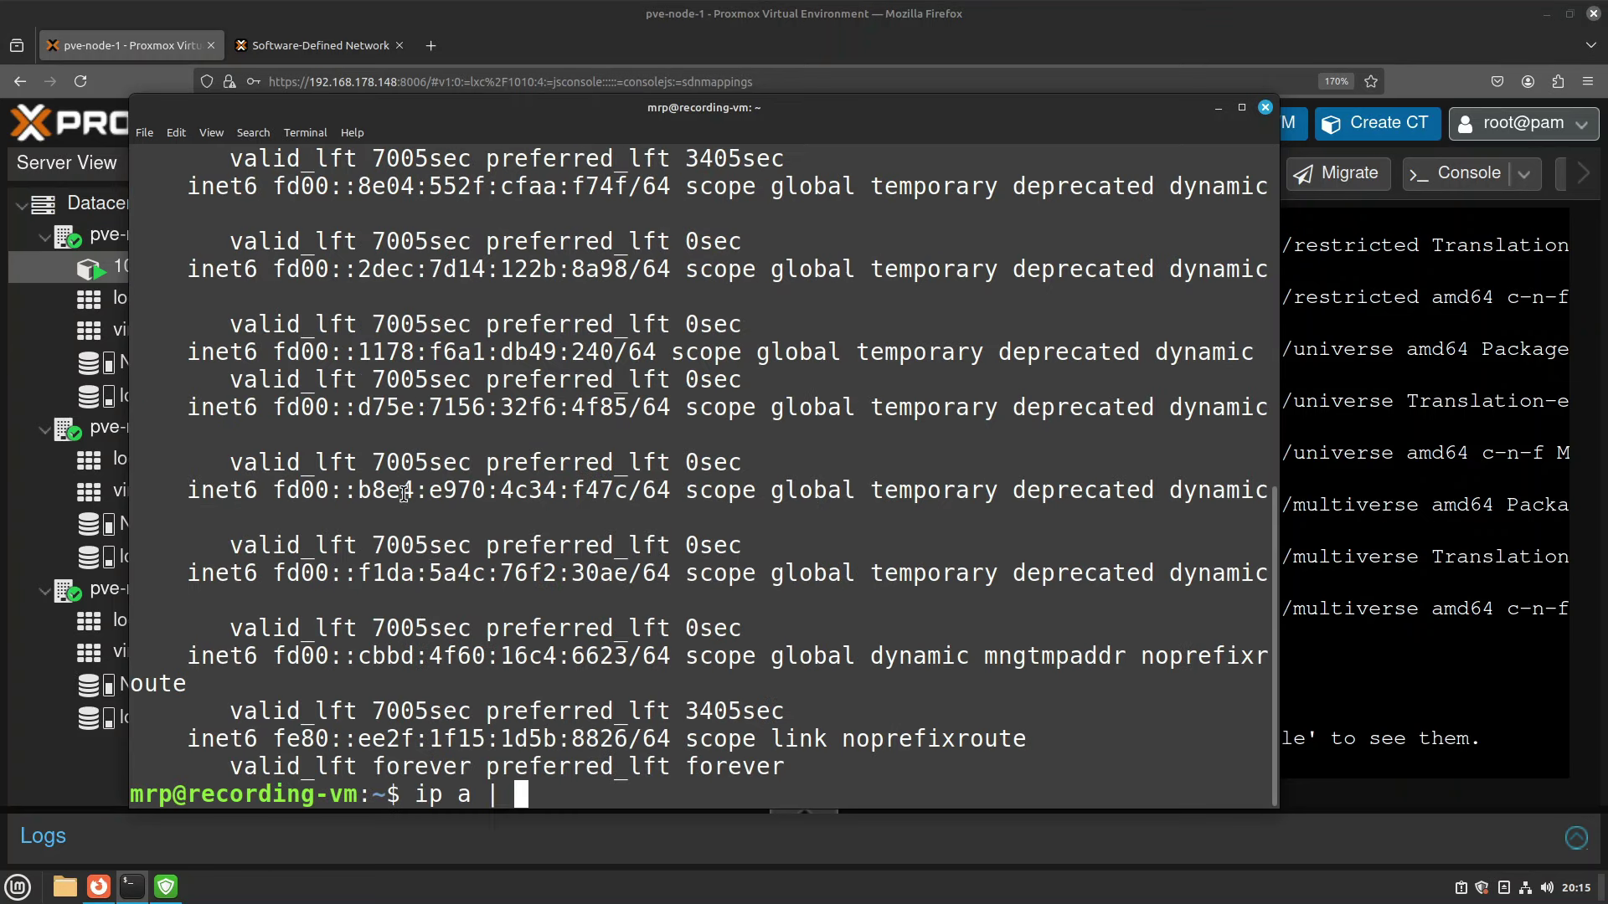
type("grep ")
type("192")
key("Return")
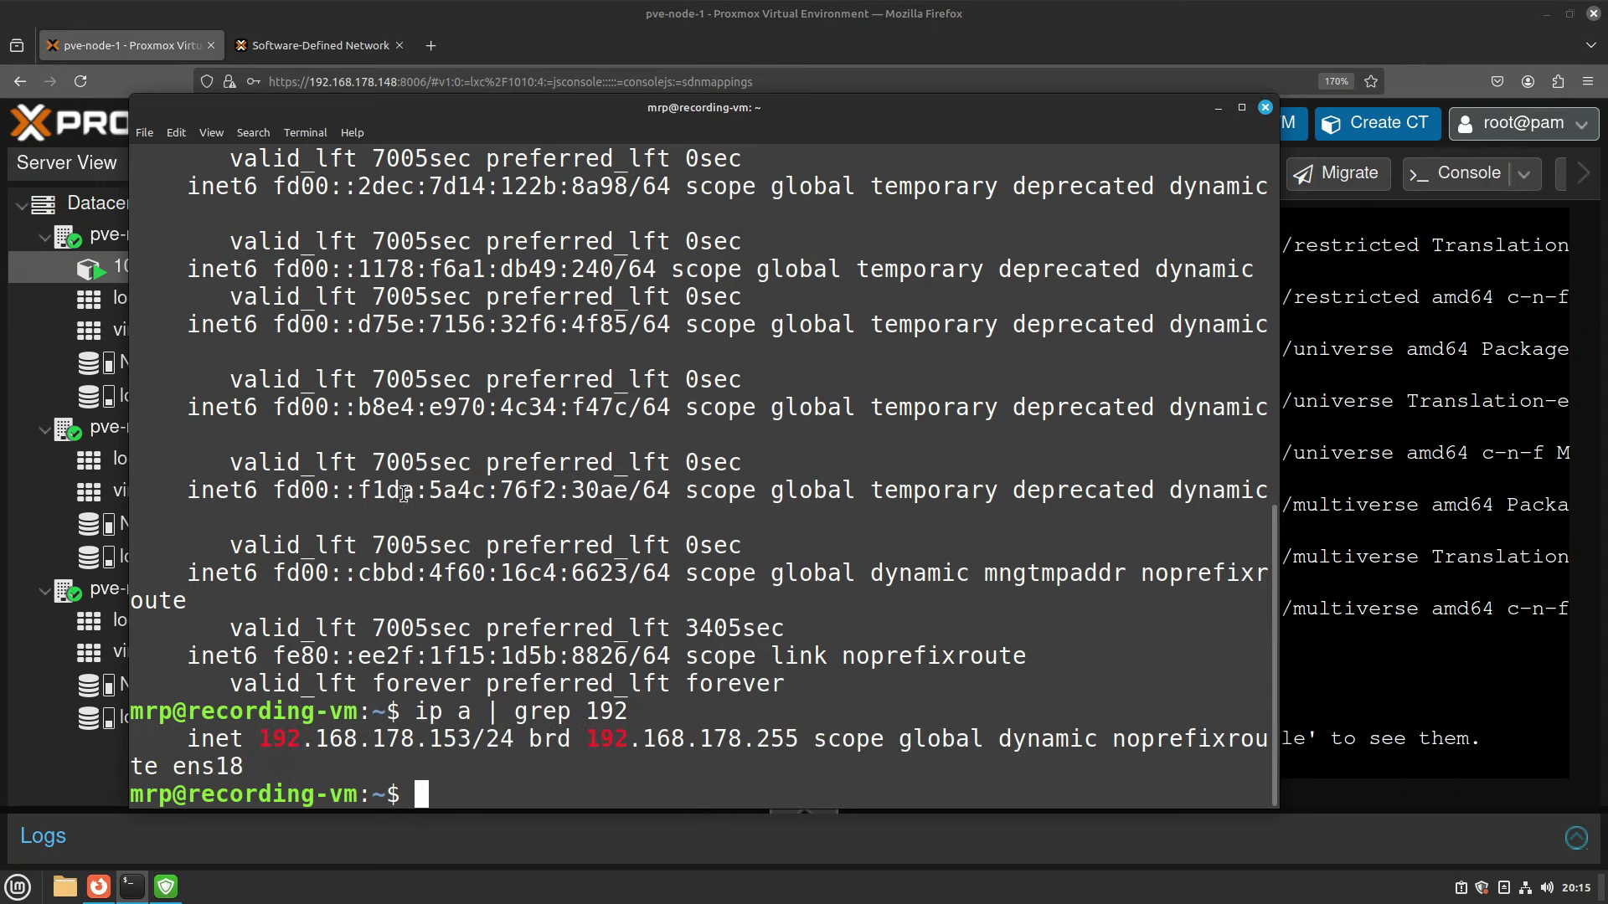
left_click_drag(411, 739, 512, 740)
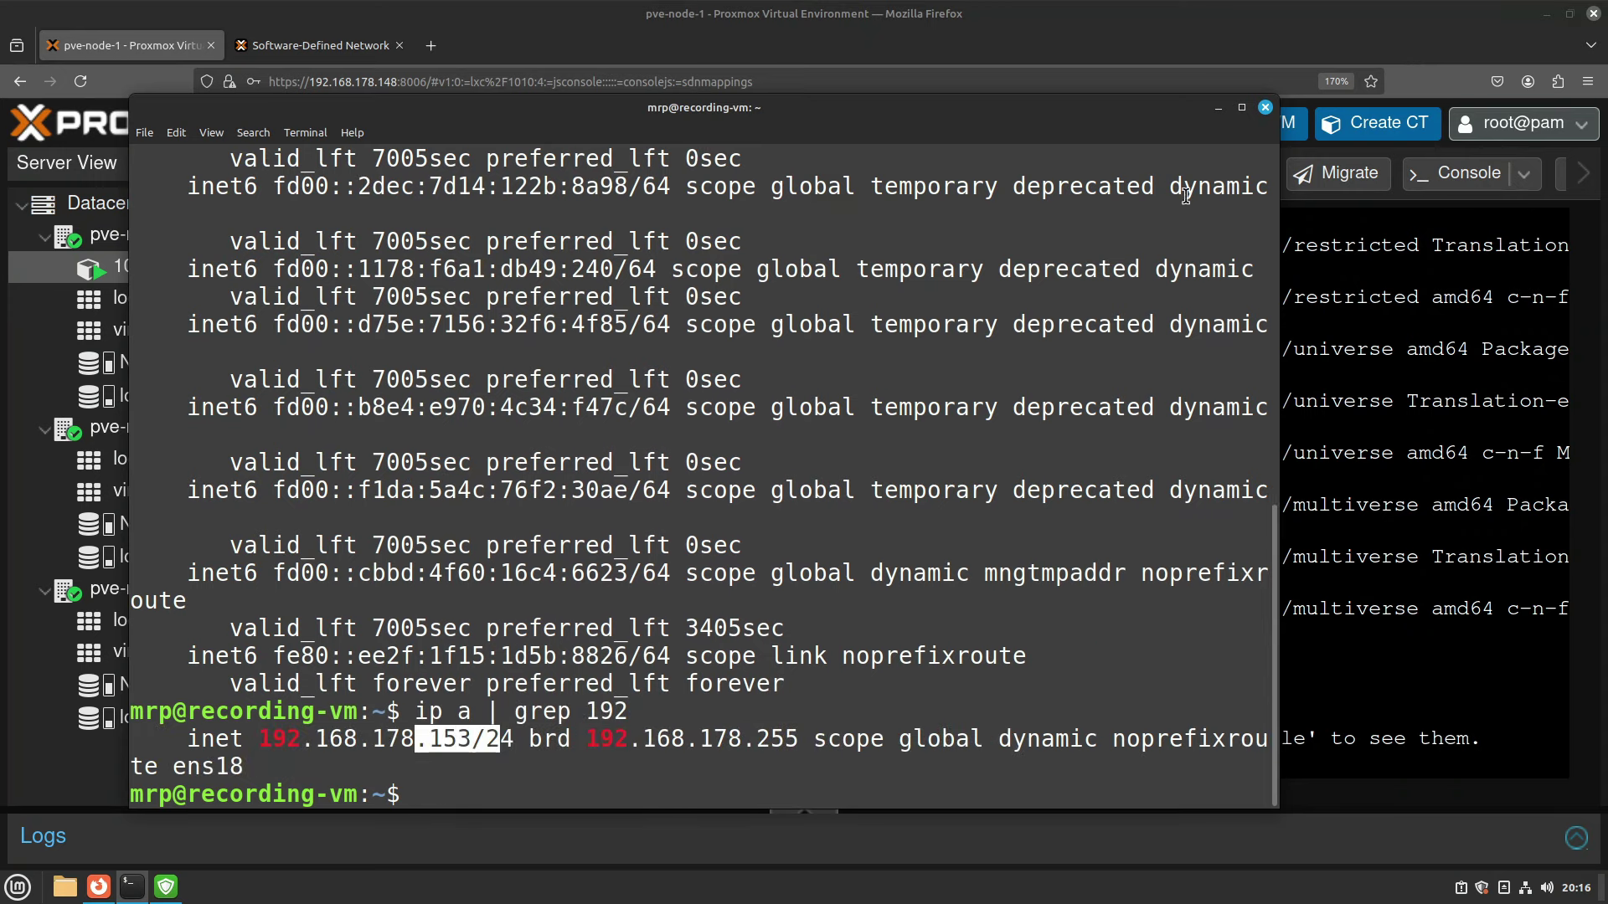
left_click(1218, 107)
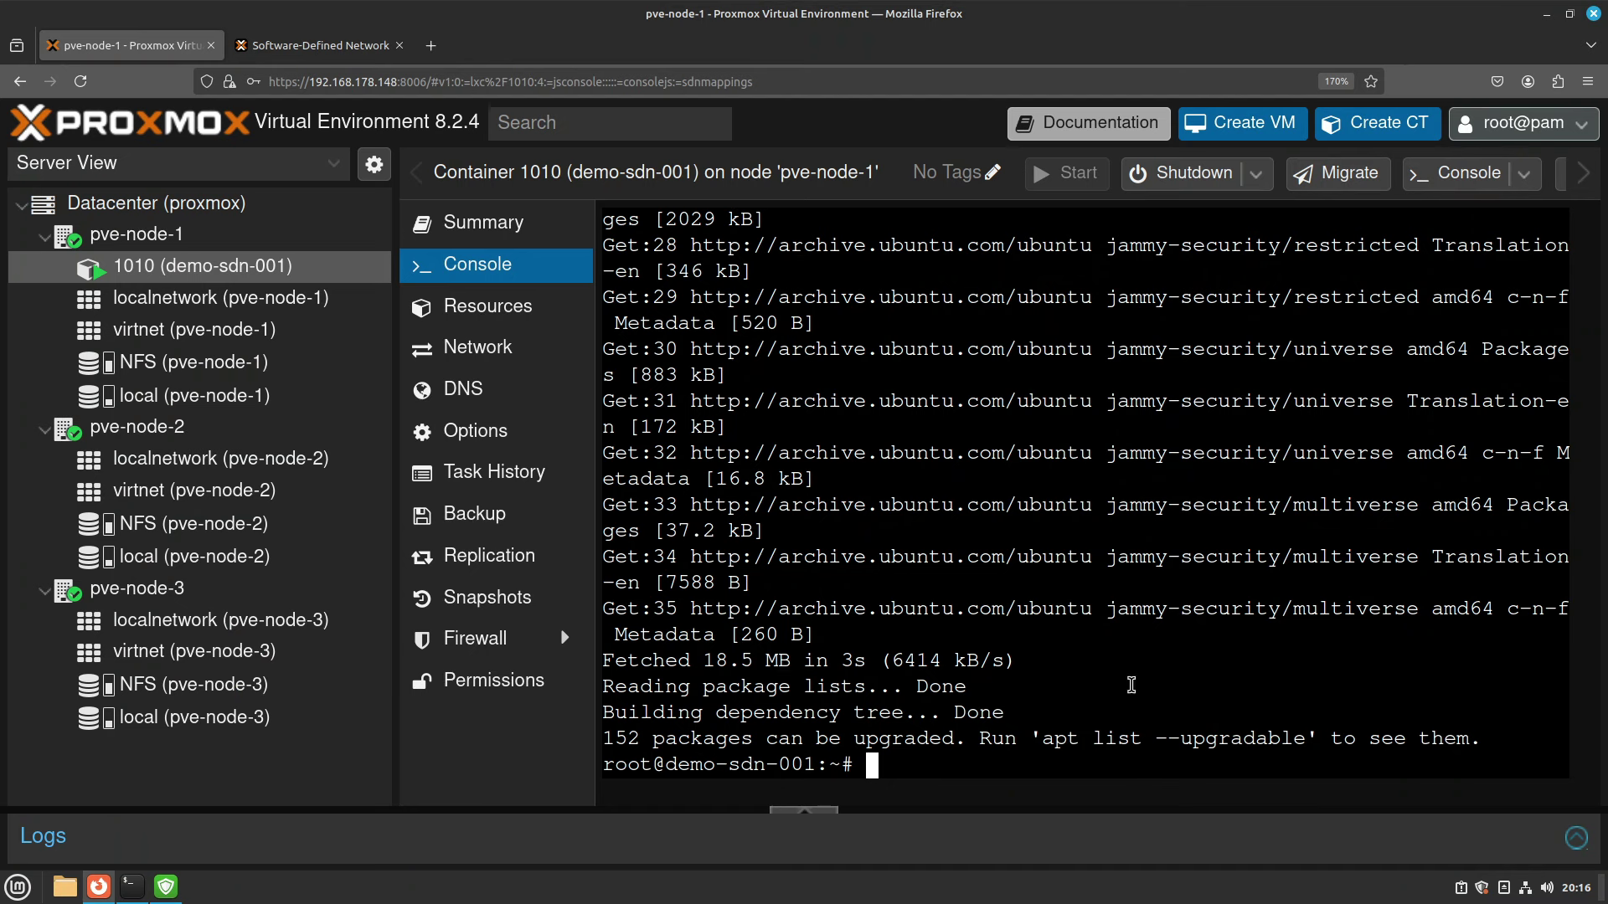
Ping 192.168.178.193 from container 1010's console and stop it after getting no replies.
type("ping")
type("192.168.178.193")
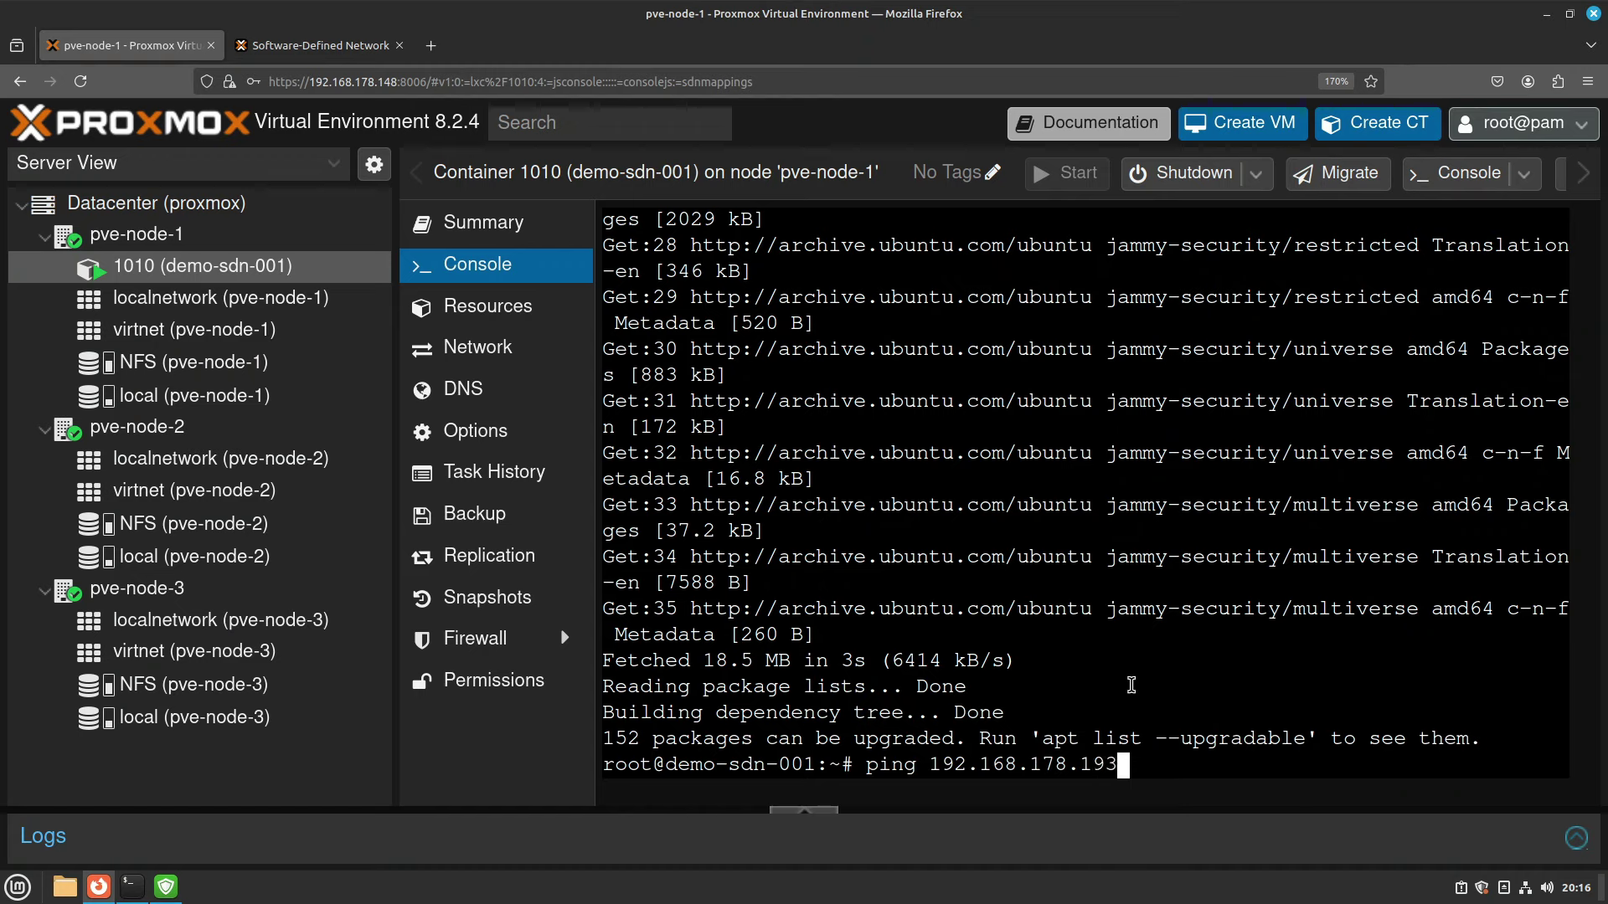
key("Return")
key("ctrl+c")
Correct the address and ping 192.168.178.153, stopping after 3 replies with 0% loss.
left_click(132, 895)
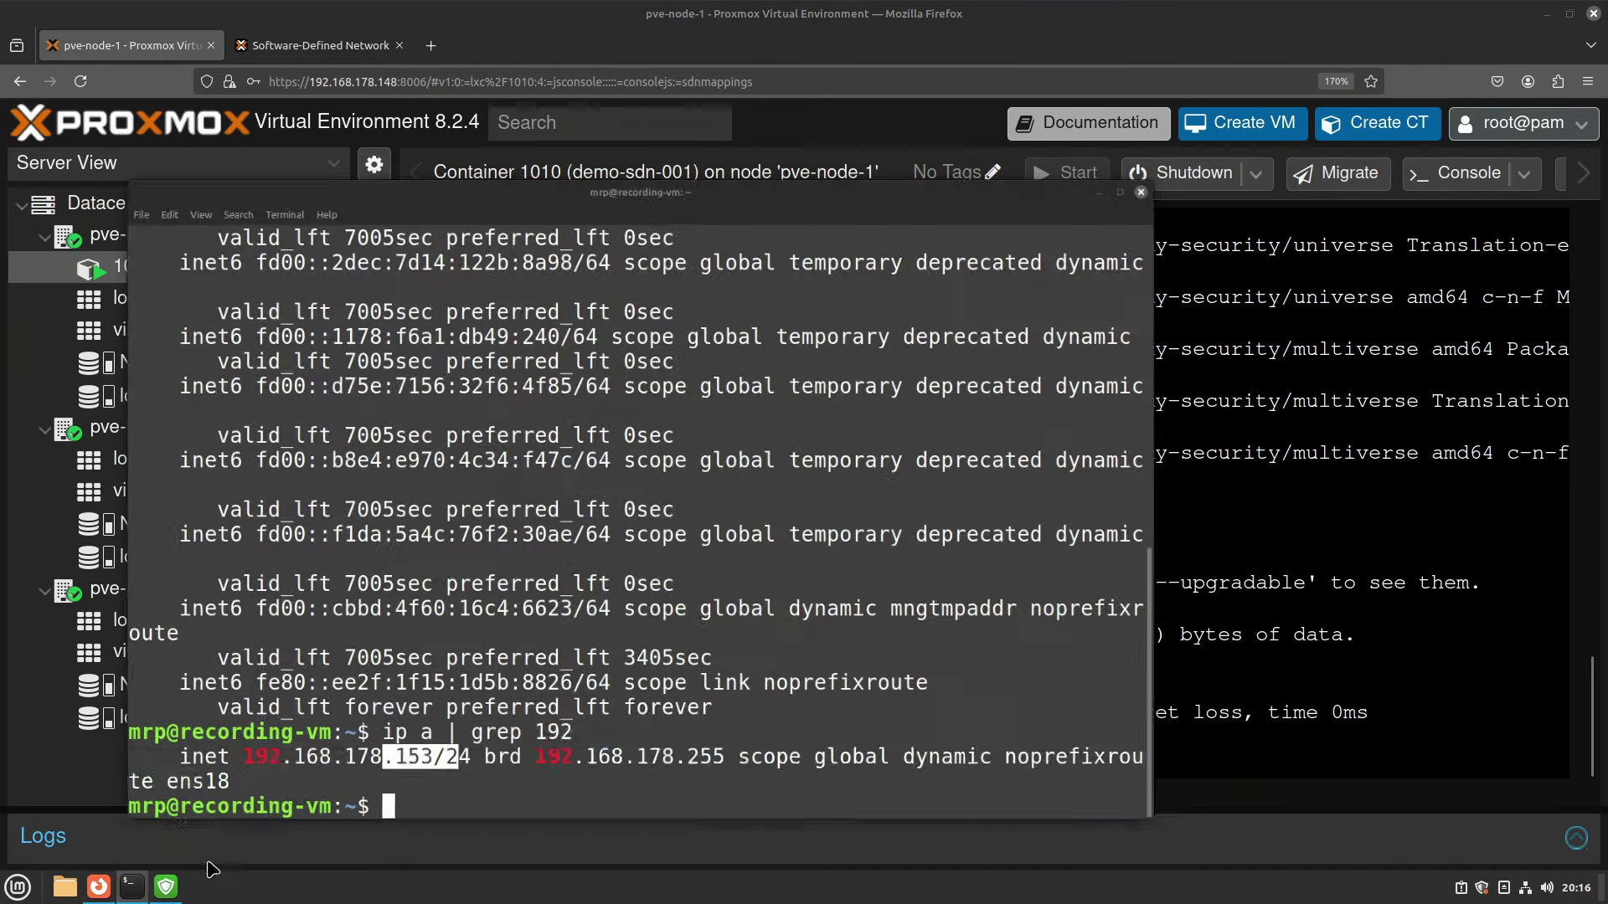
left_click(1446, 483)
key("Up")
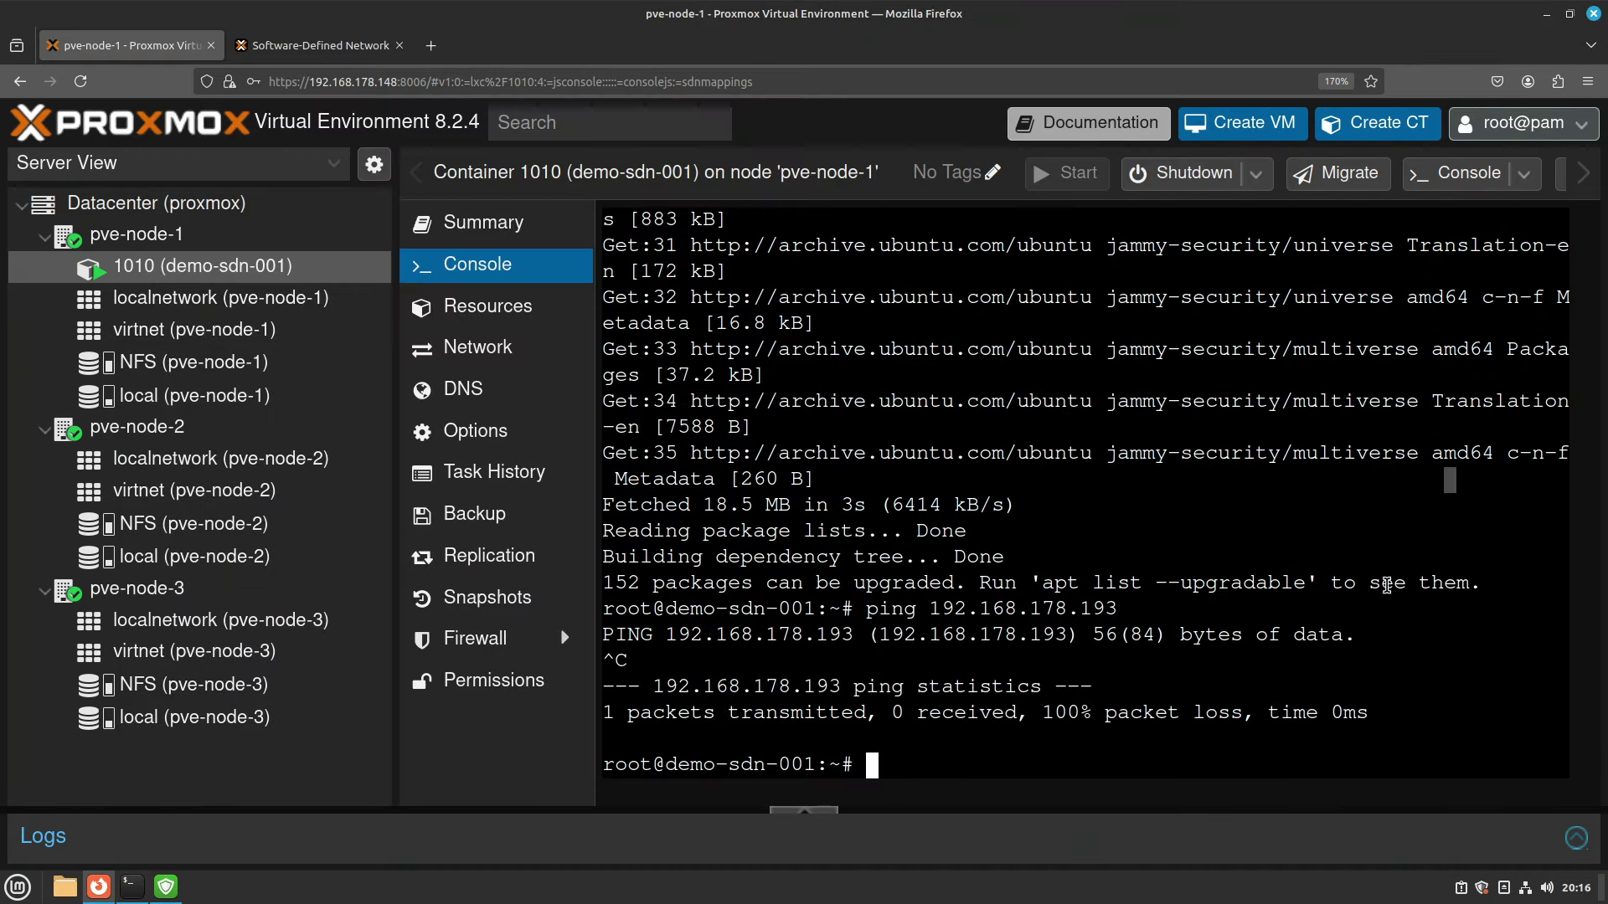
key("BackSpace")
key("BackSpace")
type("53")
key("Return")
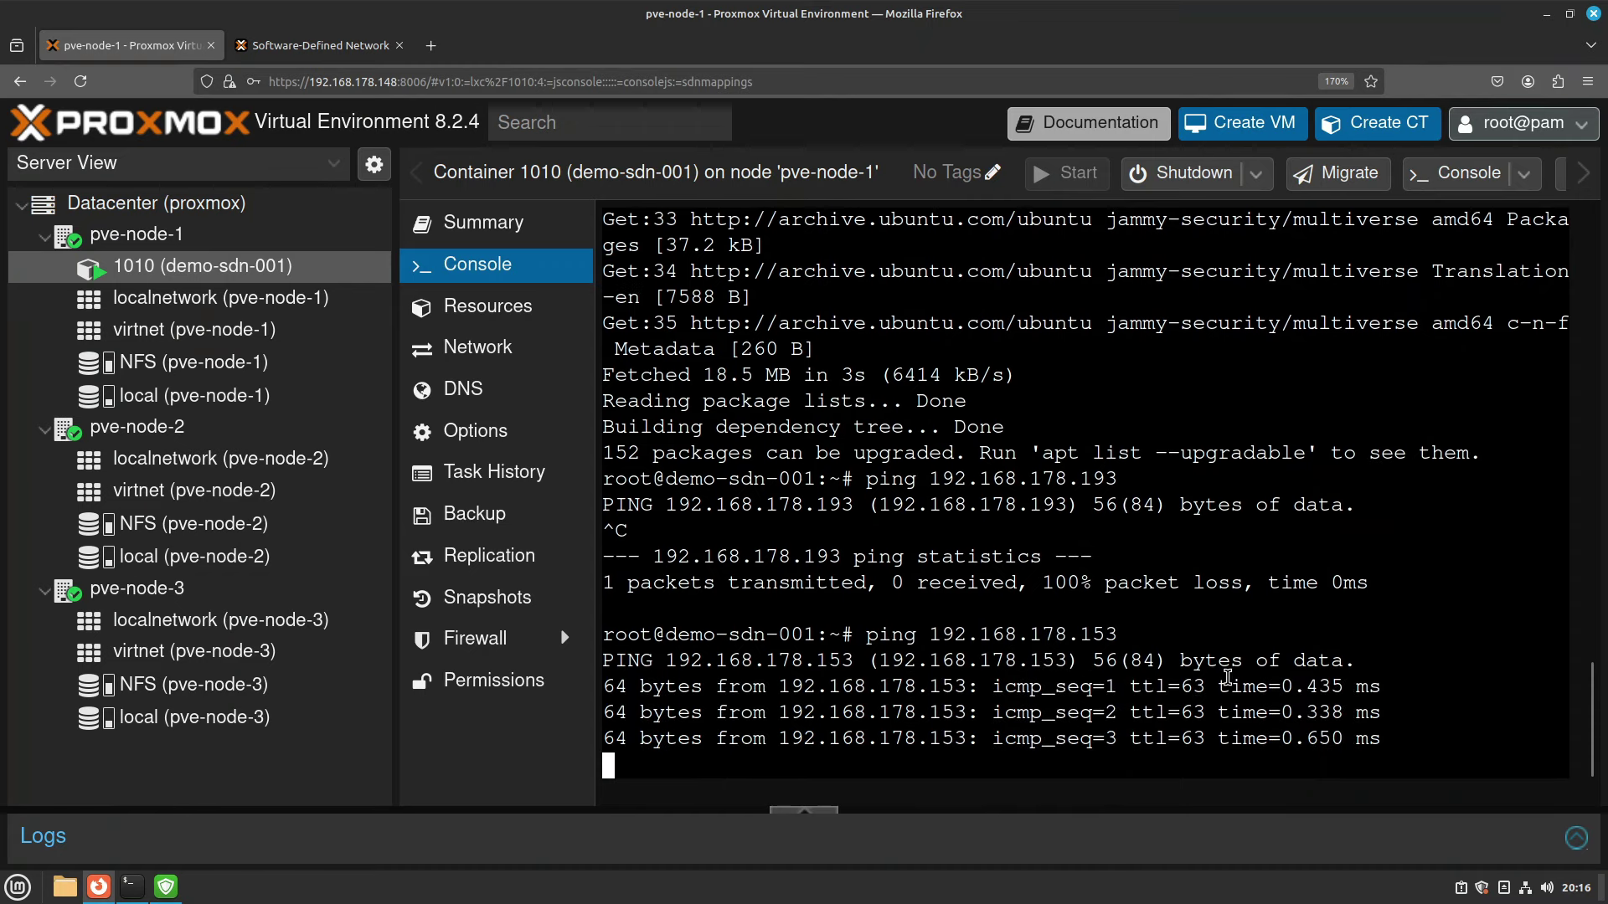
key("ctrl+c")
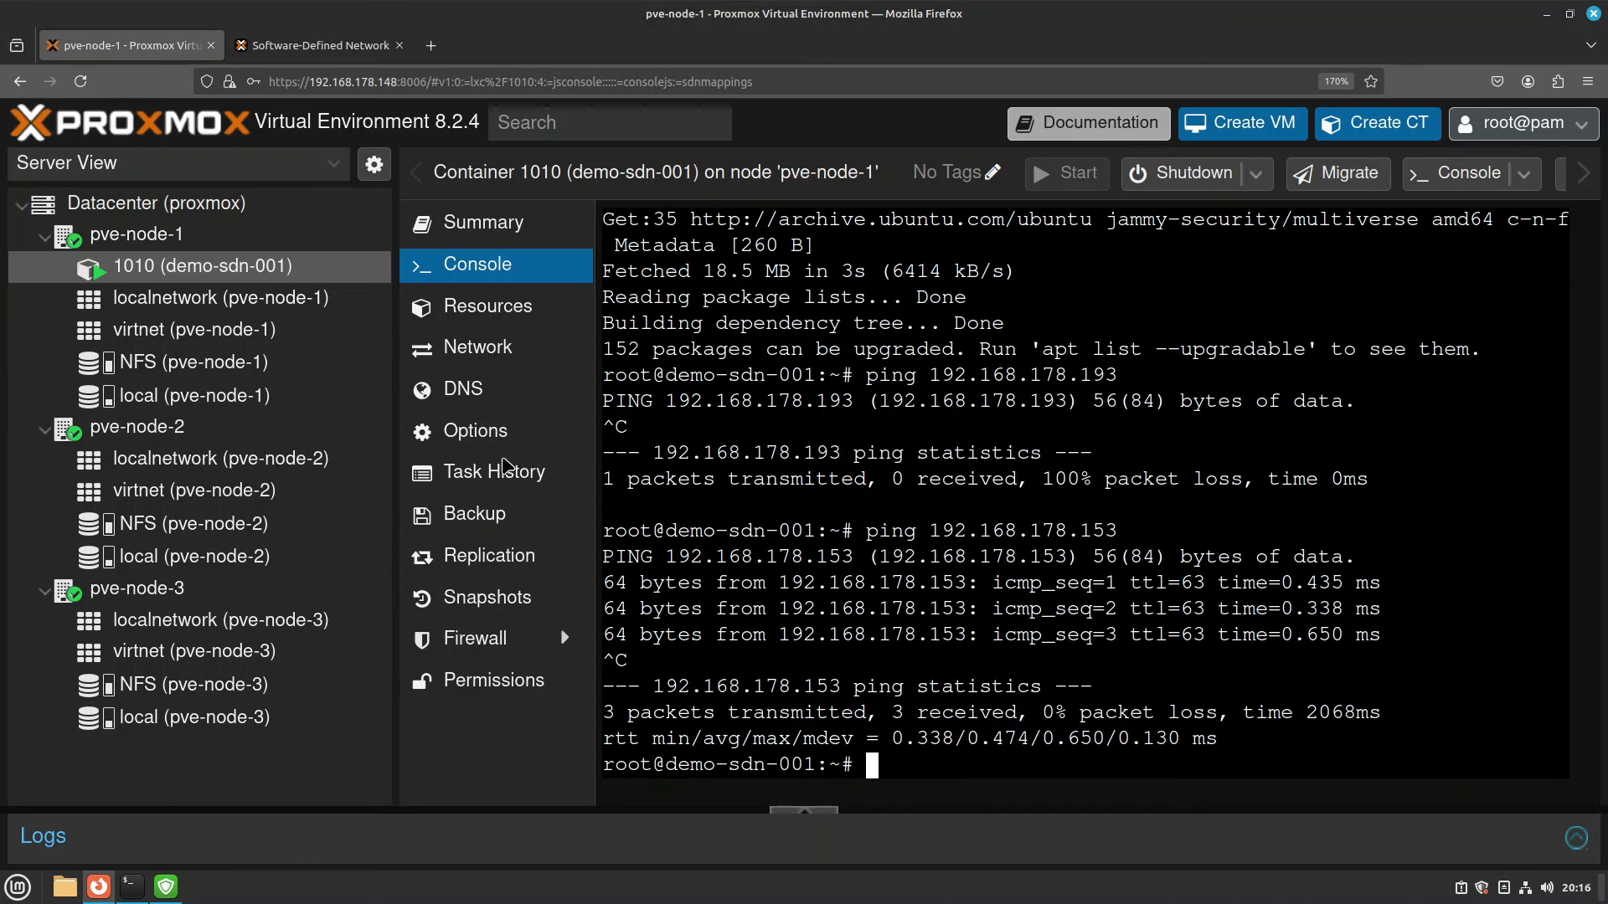
From pve-node-1's shell, ping 10.10.10.100, get replies, then stop the ping.
left_click(134, 235)
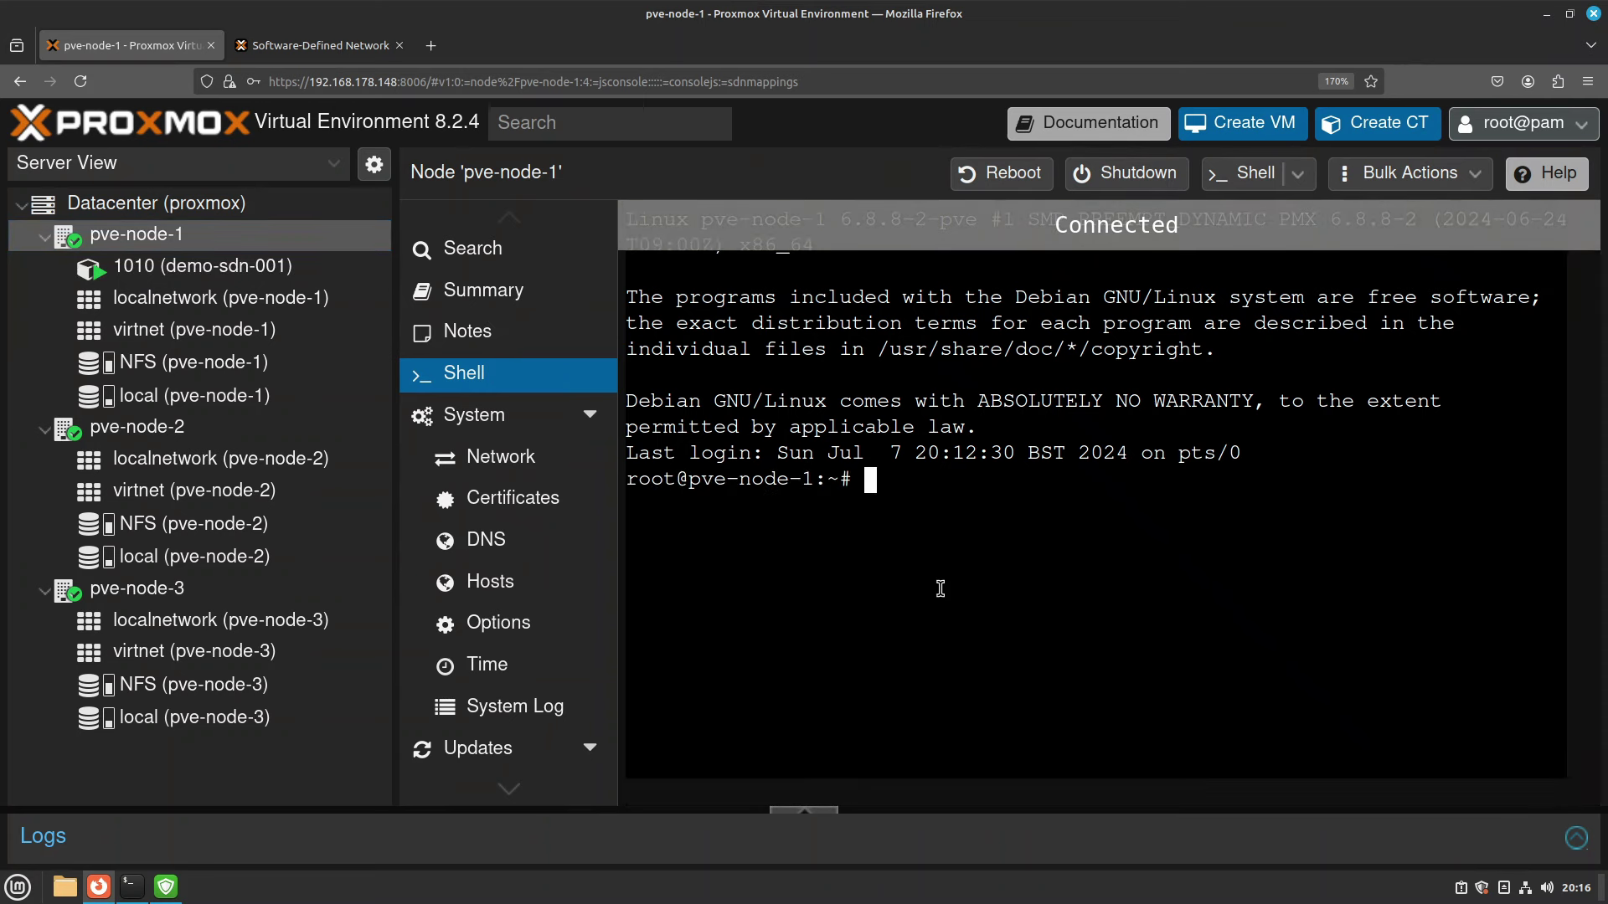
type("ping 10")
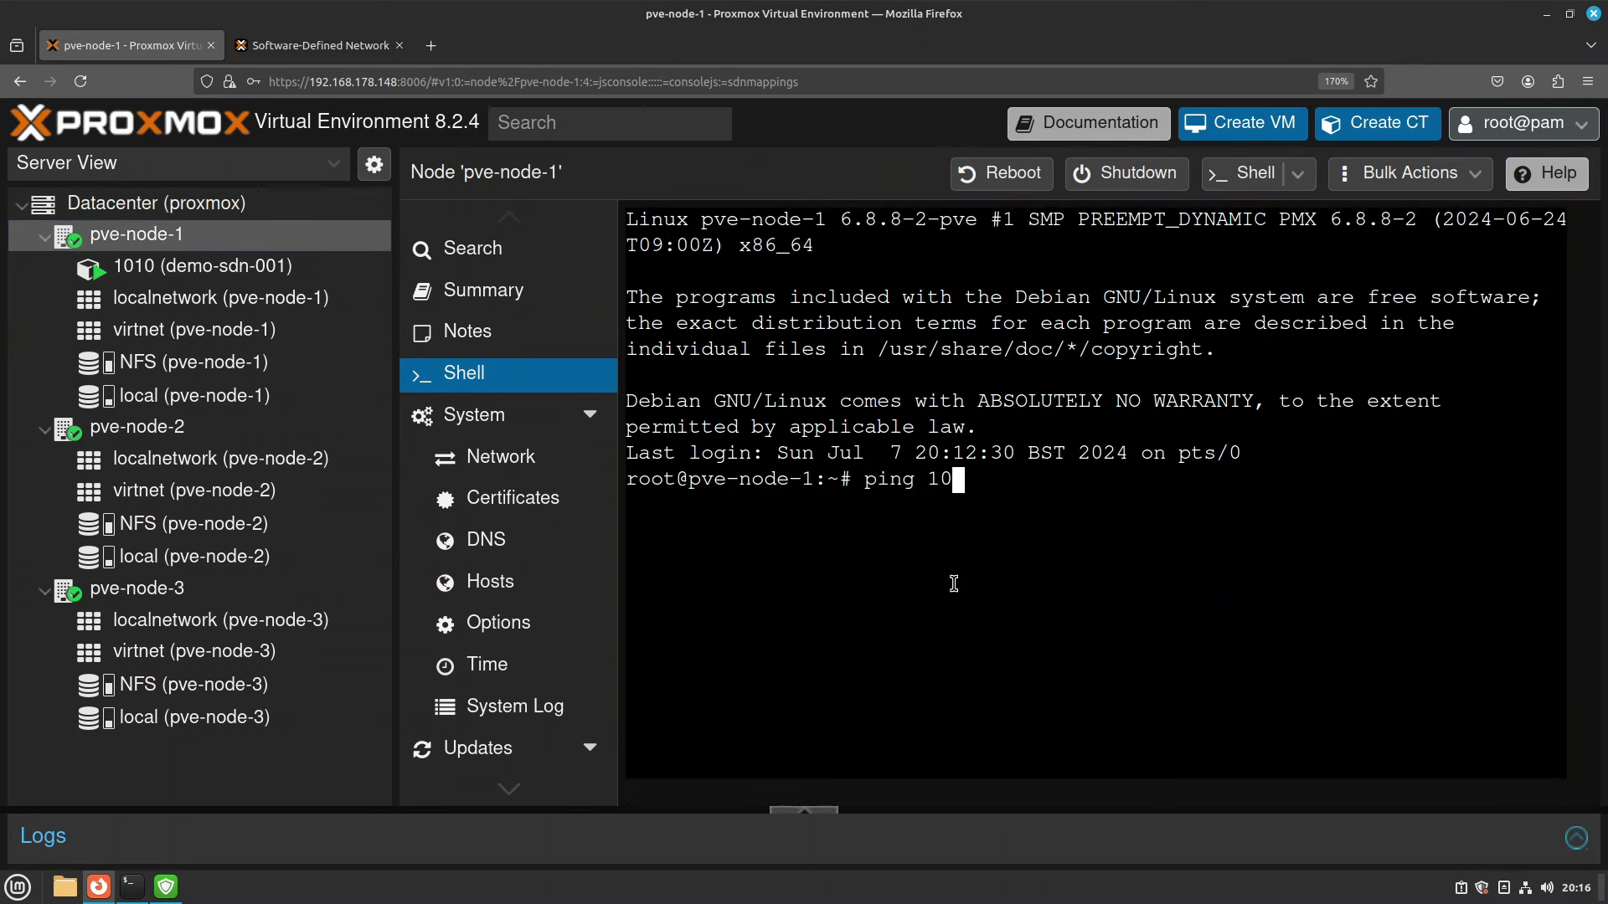
type(".10.10.100")
key("Return")
left_click_drag(972, 533, 1266, 614)
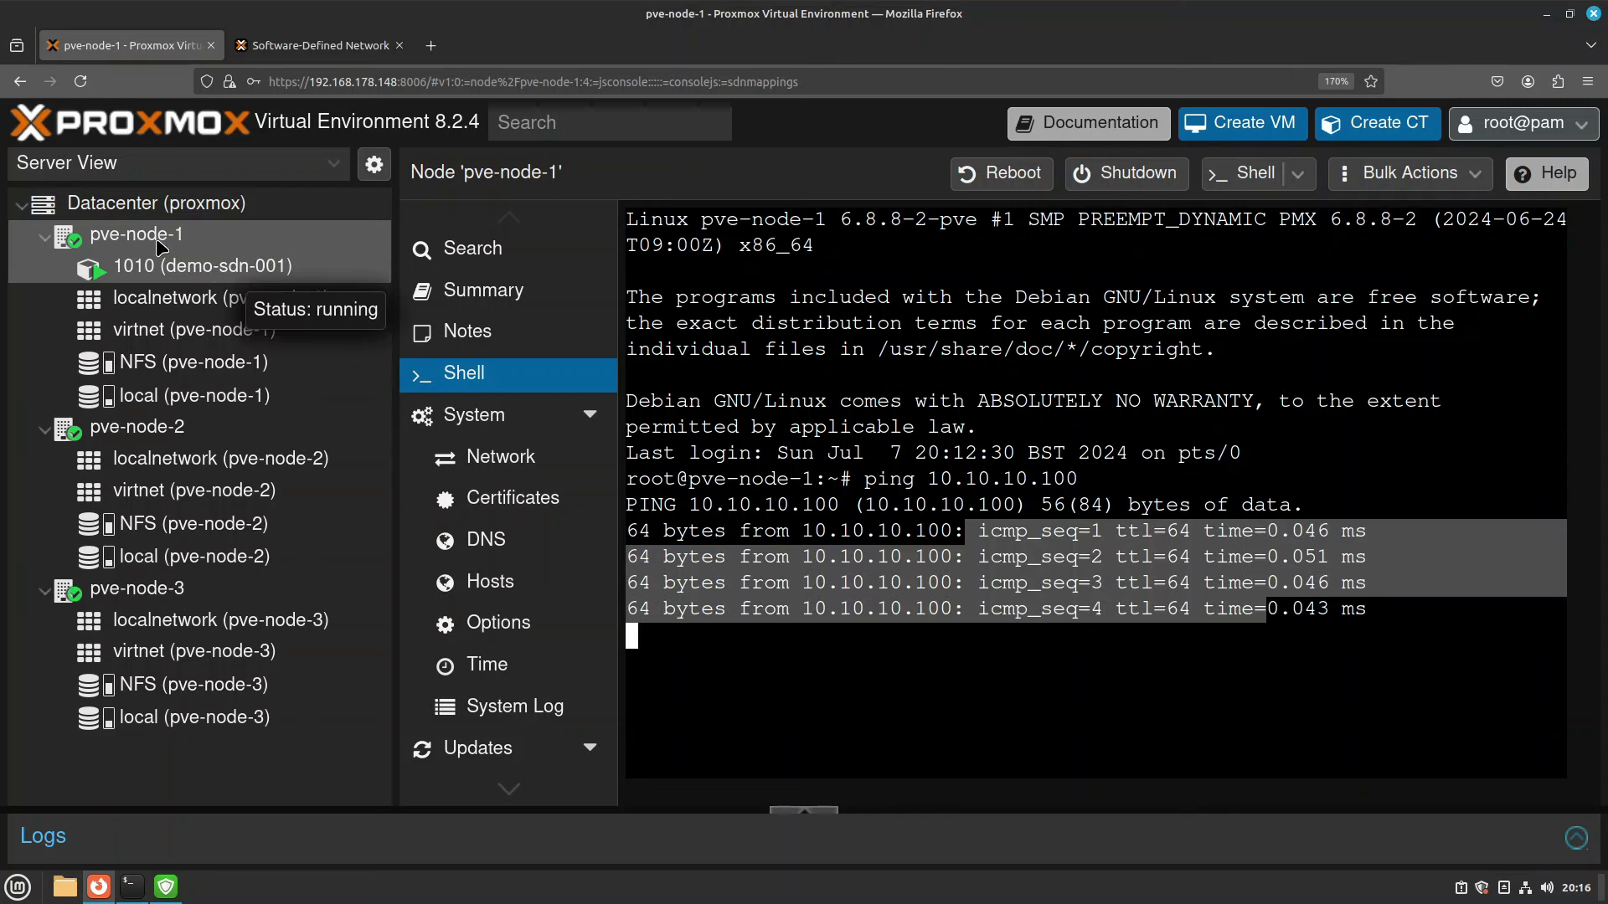
key("ctrl+c")
From pve-node-2's shell, ping 10.10.10.100 and stop it after Destination Host Unreachable replies.
left_click(195, 433)
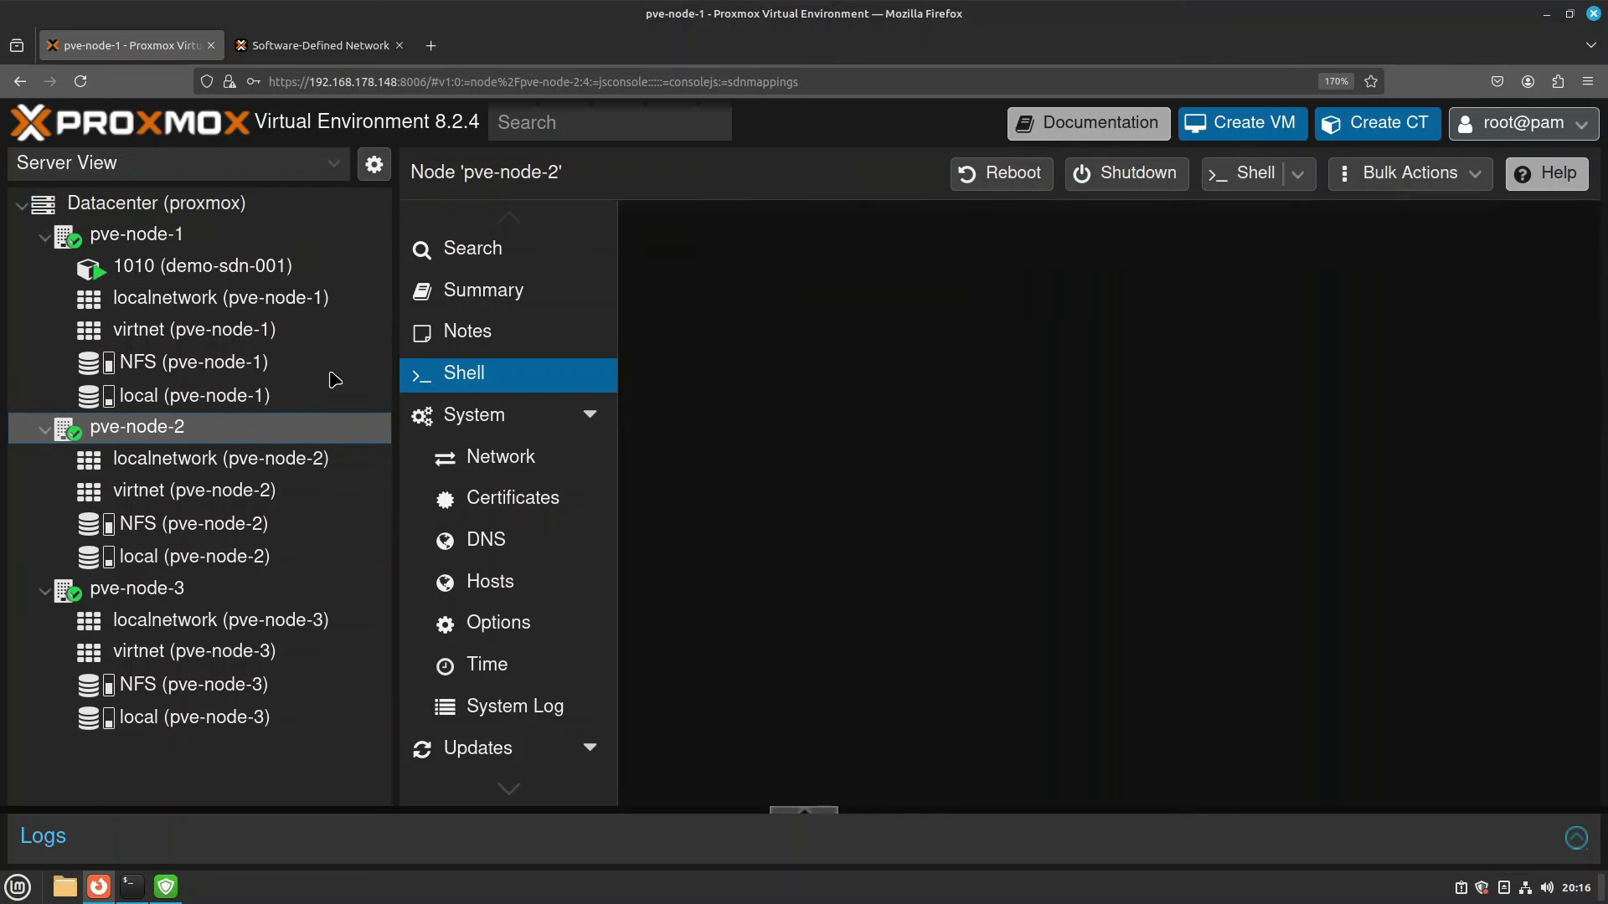
type("ping ")
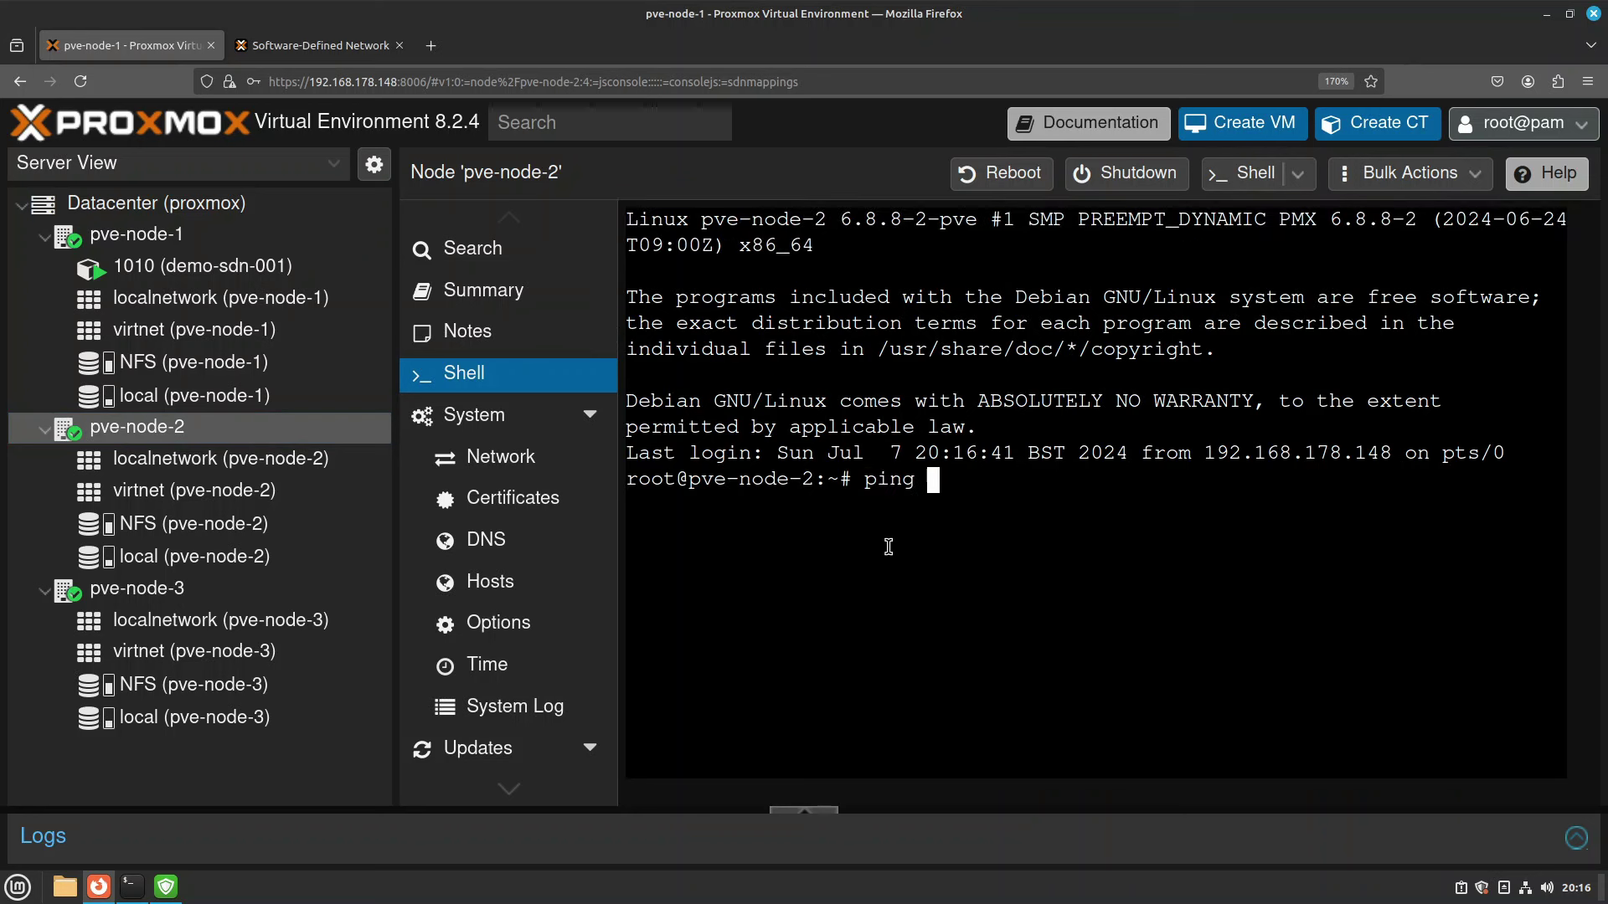
type("10.10.10.100")
key("Return")
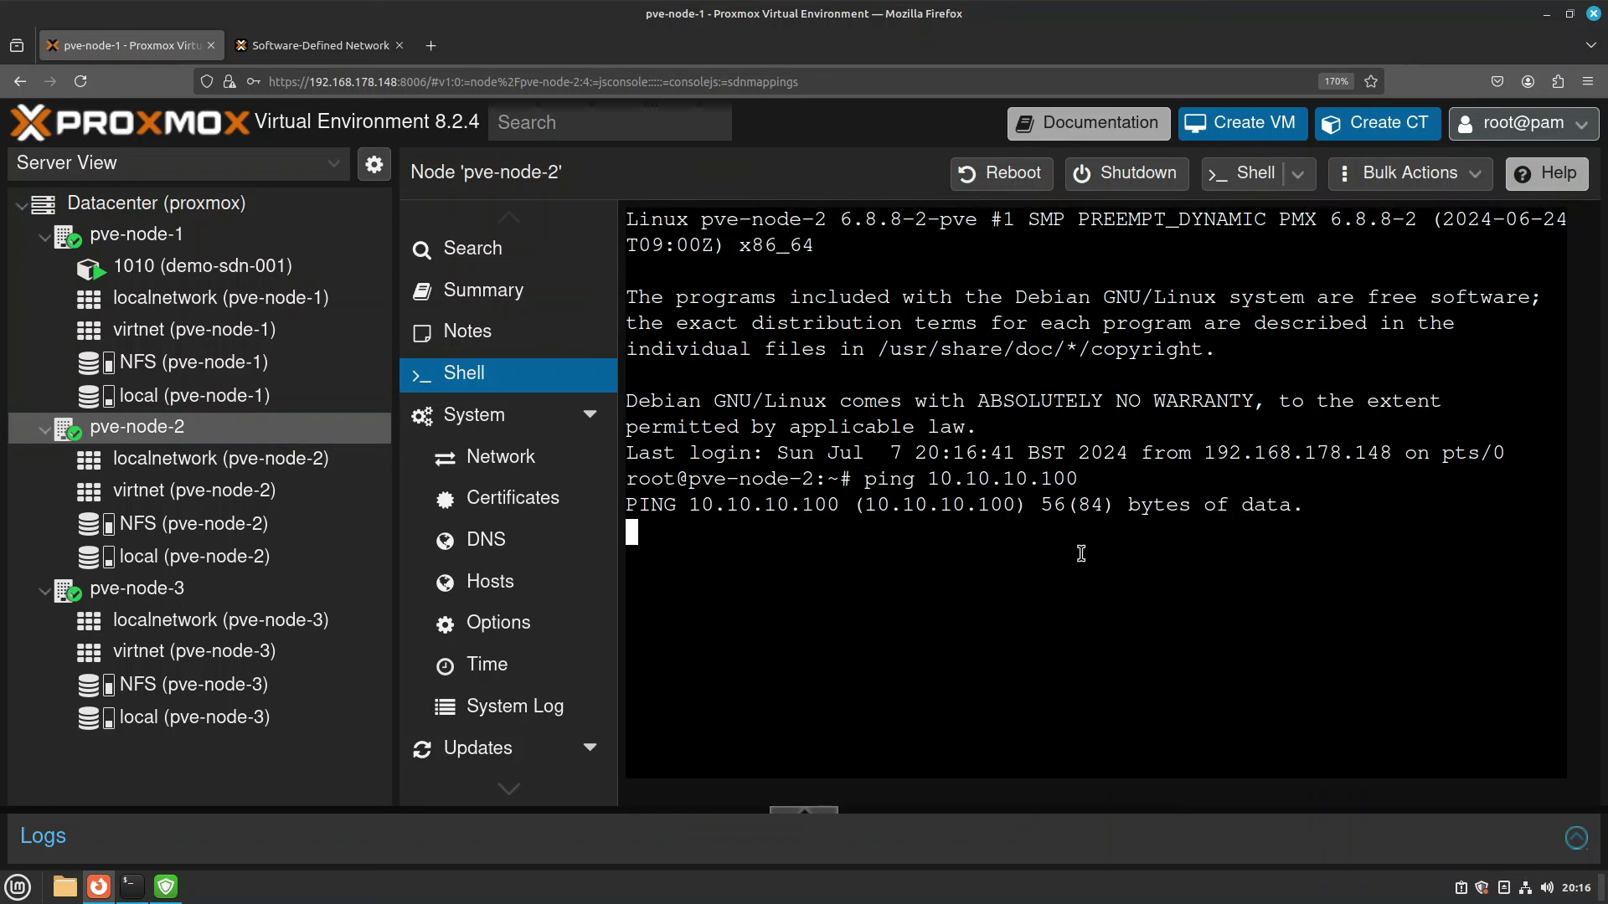
key("ctrl+c")
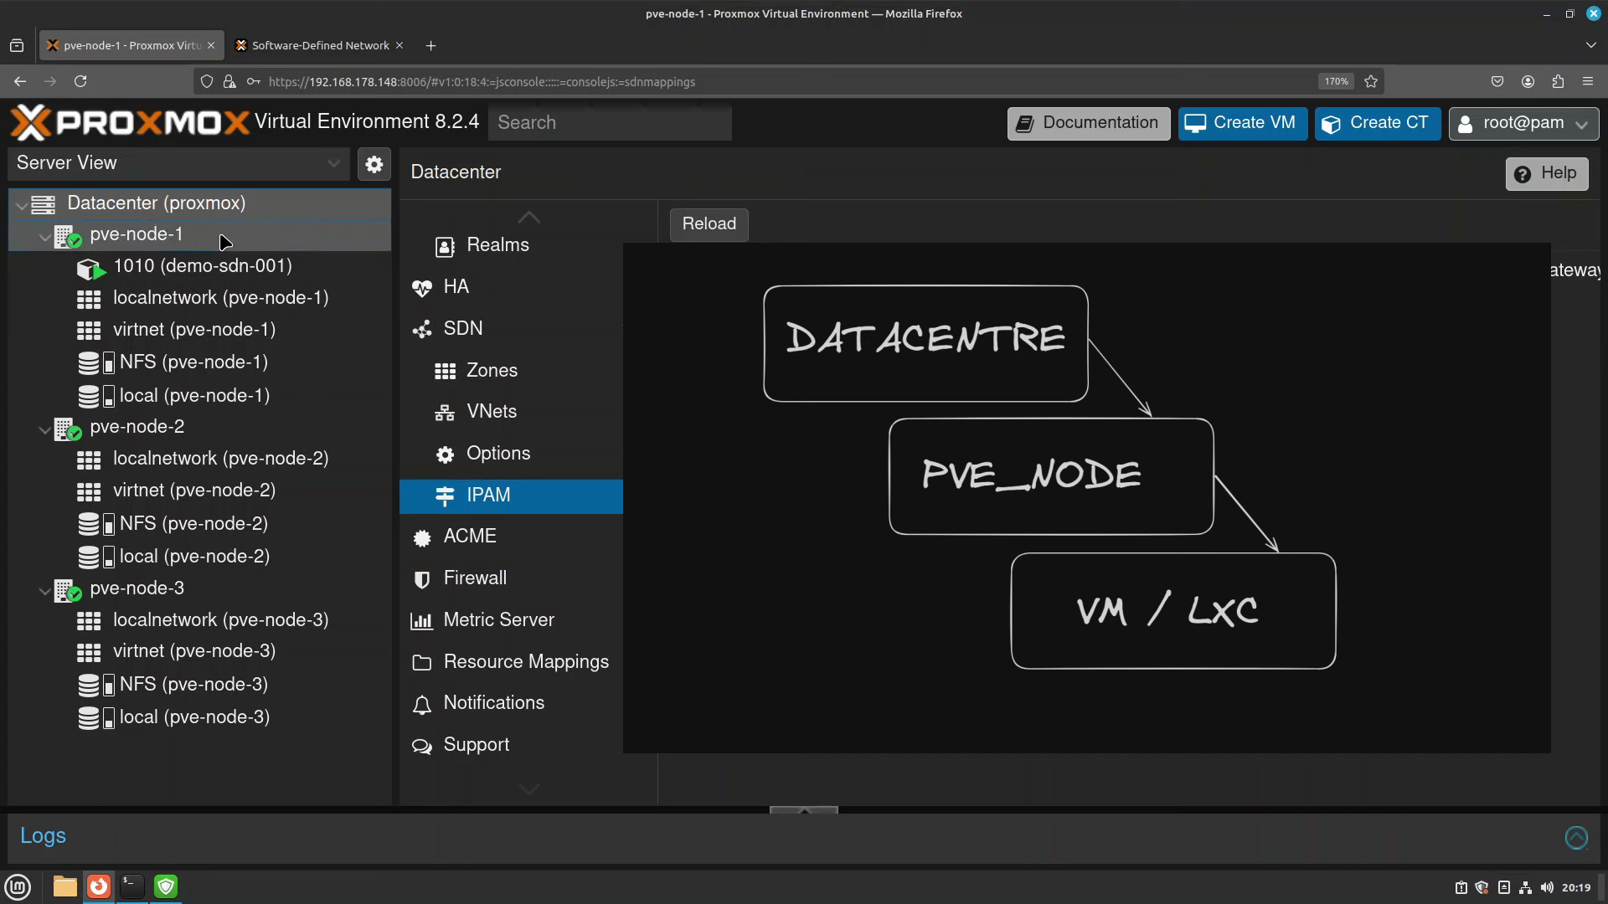
Select pve-node-1, then container 1010 (demo-sdn-001) to show its root console.
left_click(139, 243)
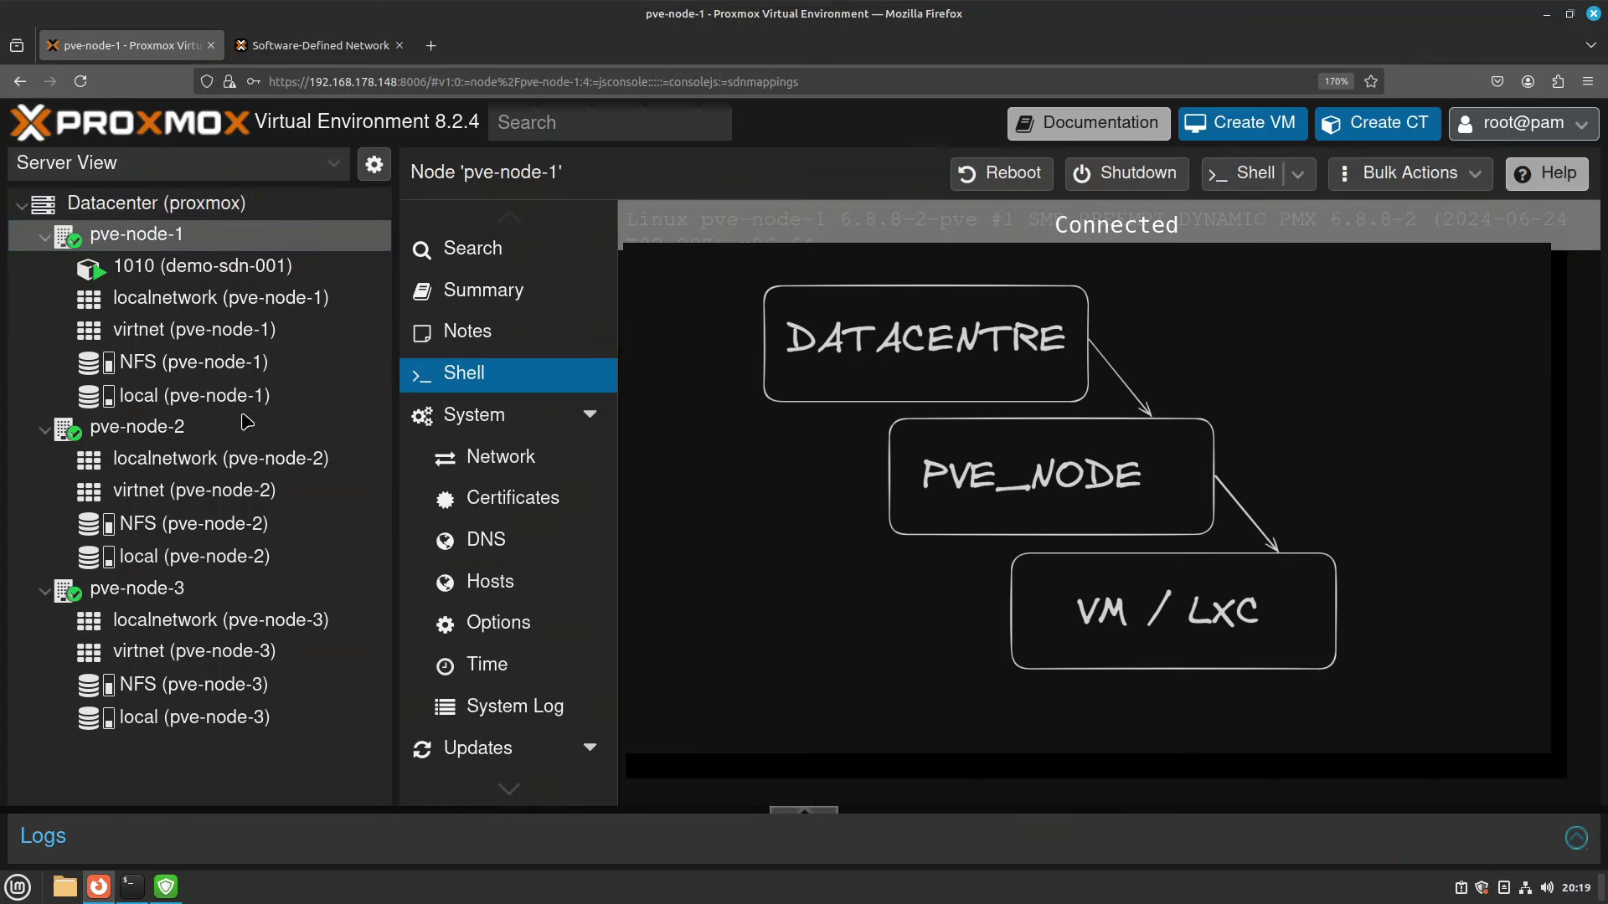
left_click(183, 273)
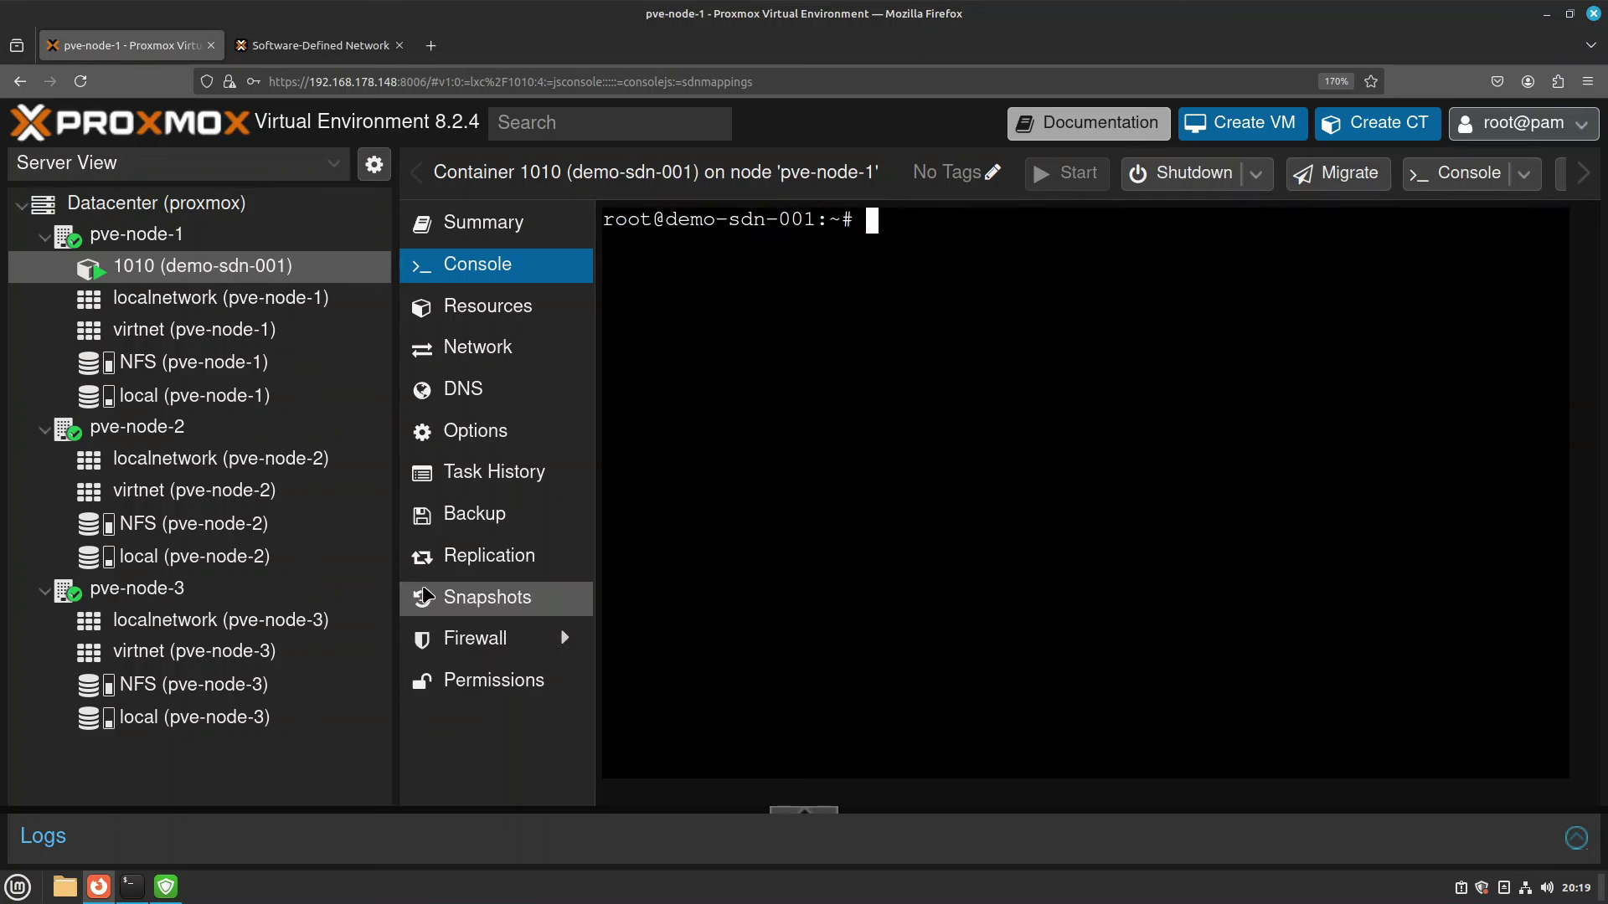
Check the Datacenter firewall Options show Firewall: No, ending on the empty rules list.
left_click(213, 216)
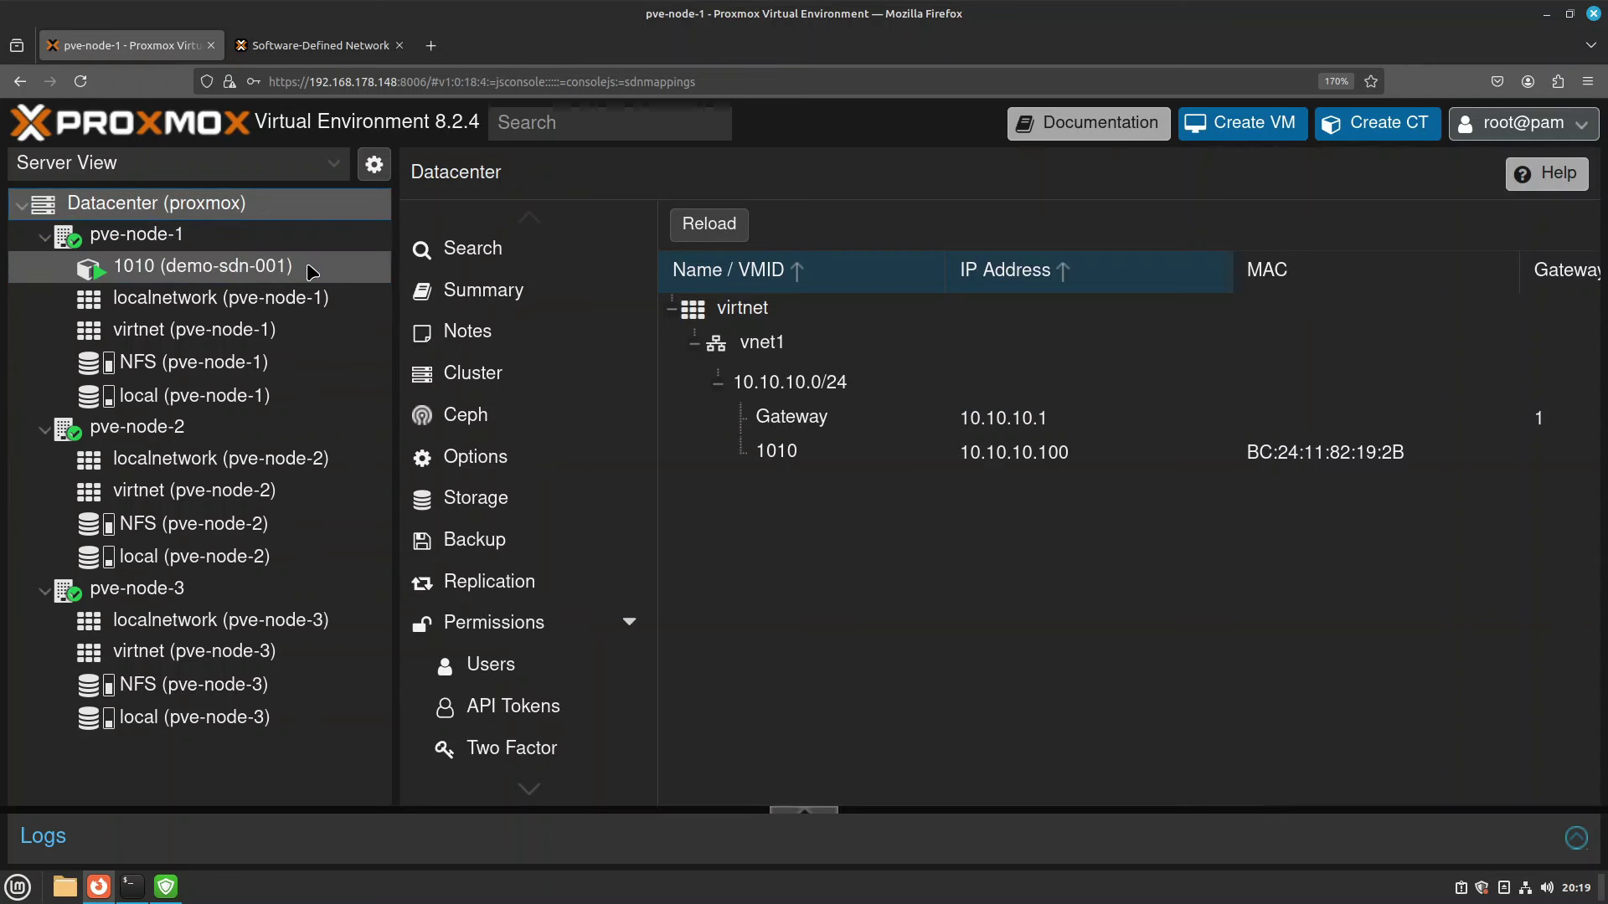
scroll(470, 509, "down", 10)
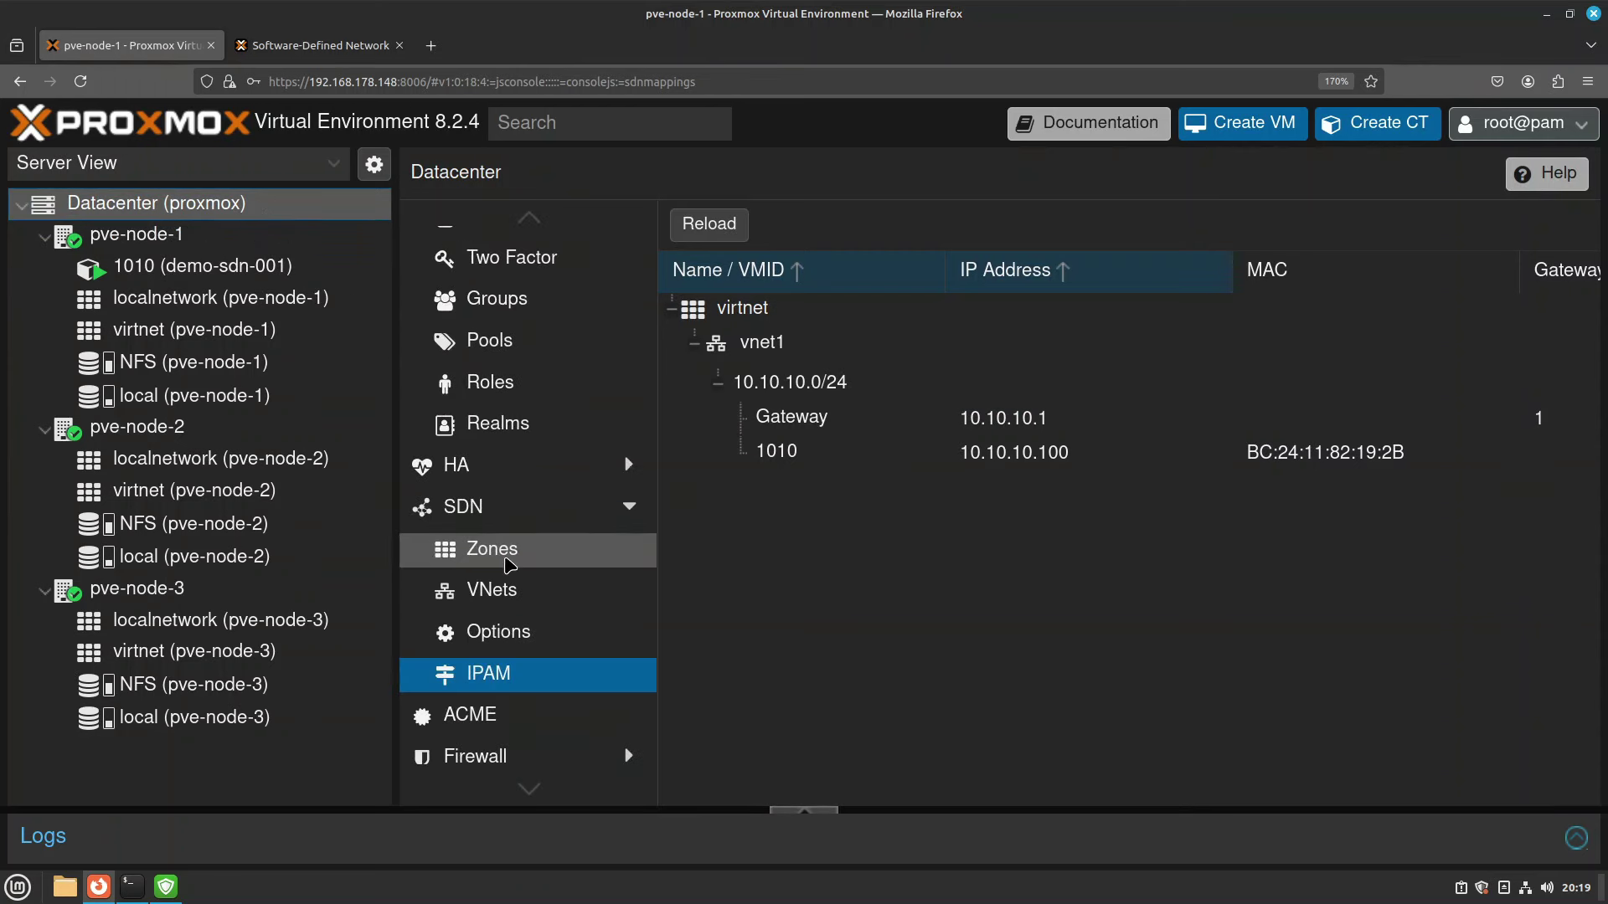
left_click(504, 579)
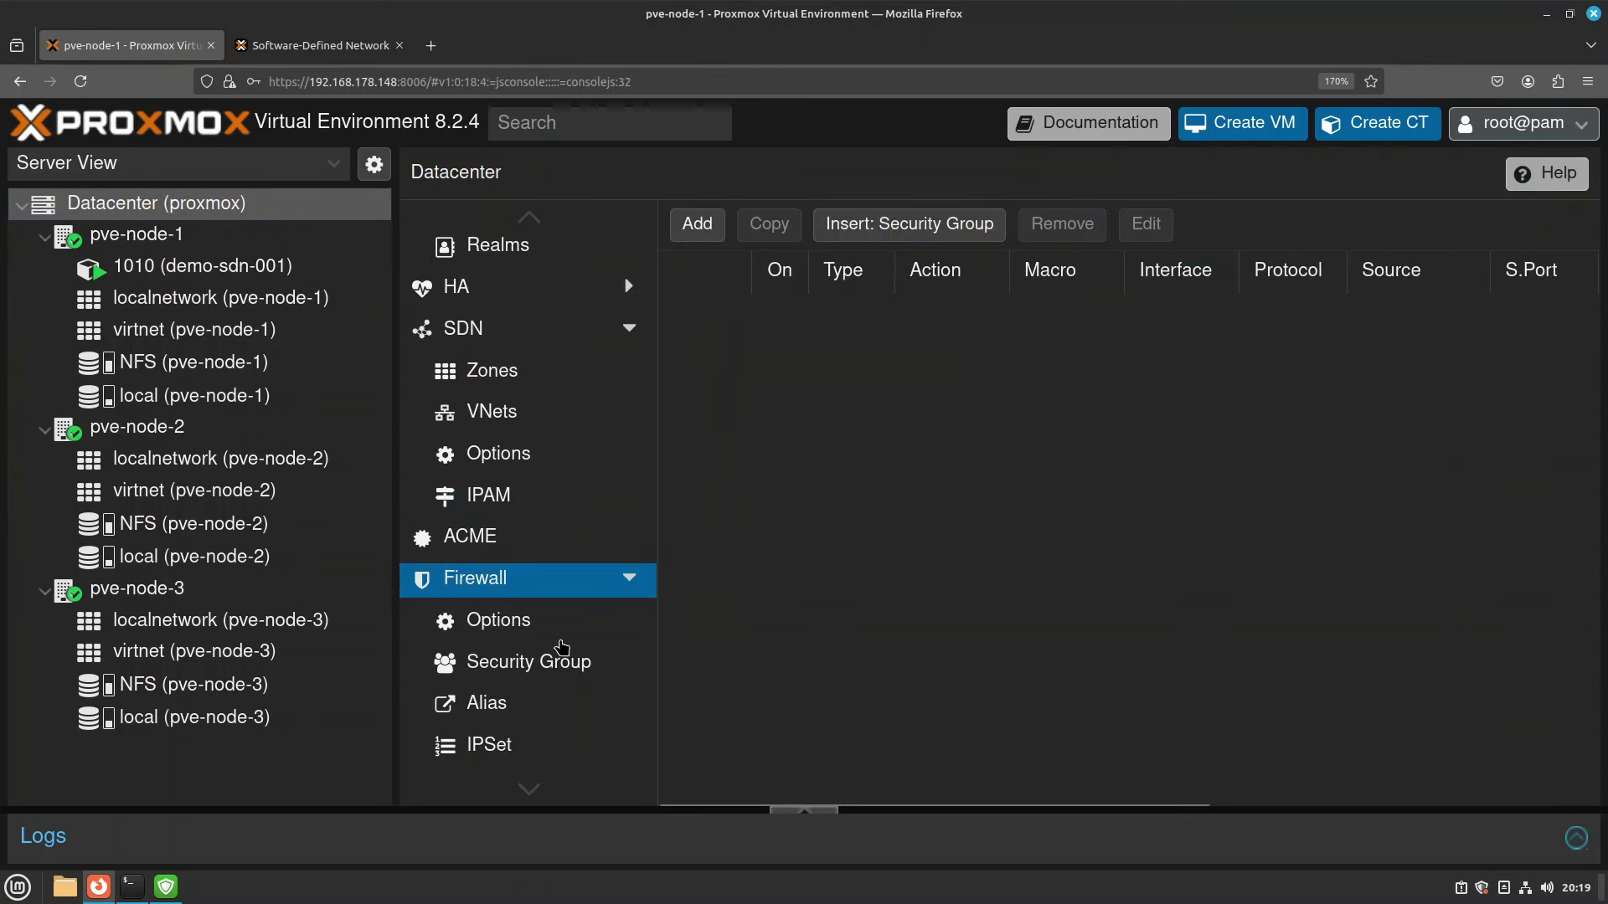
left_click(515, 630)
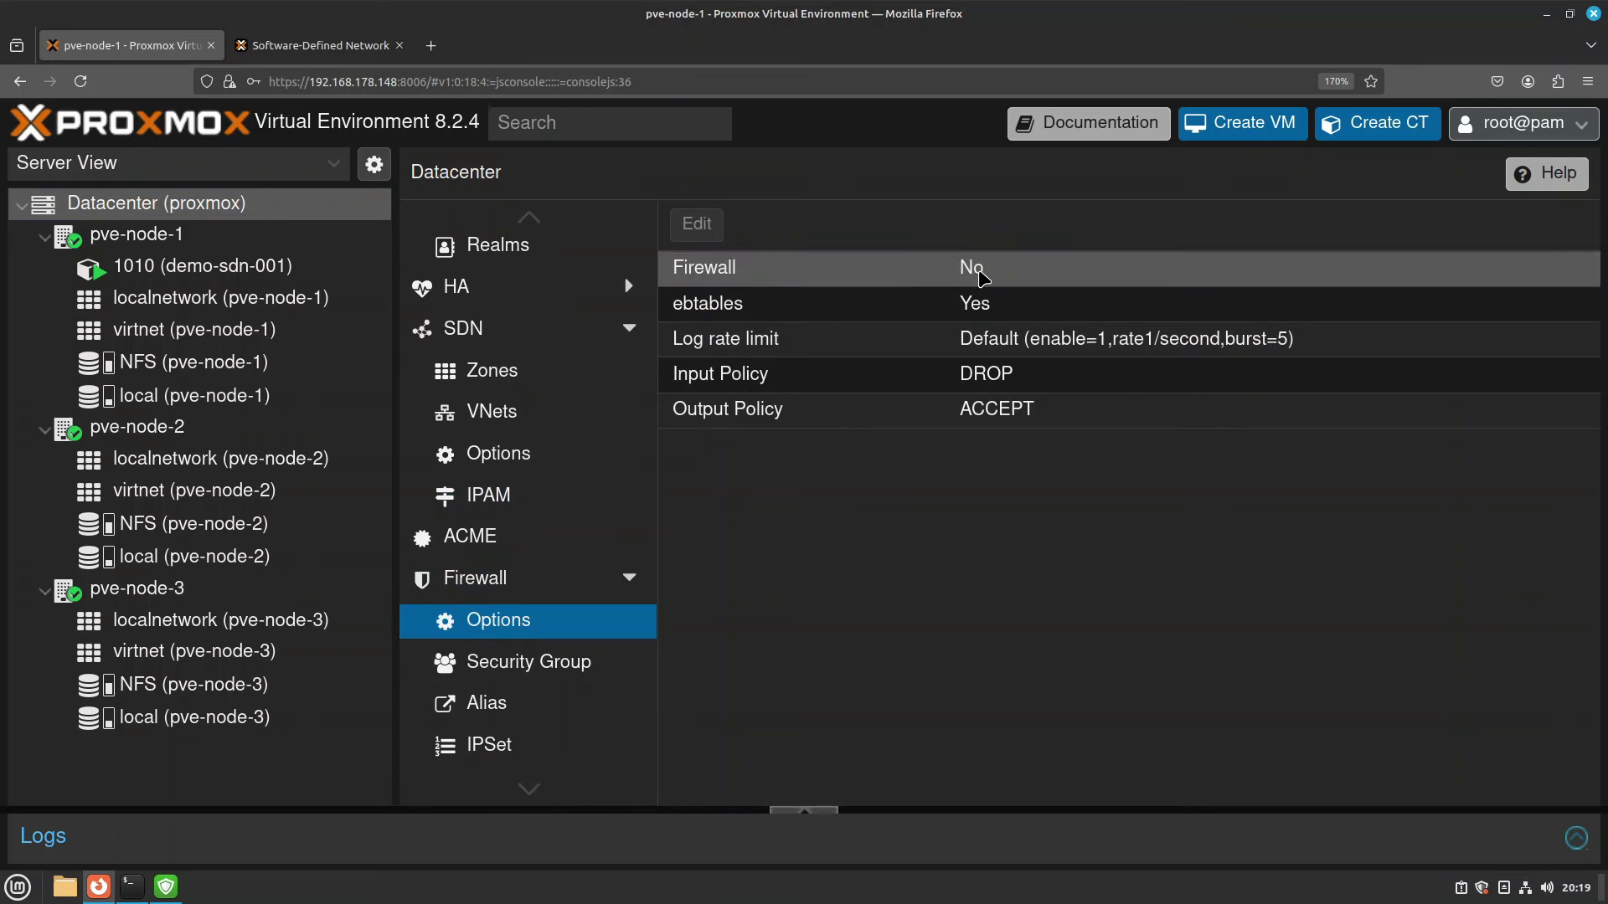
left_click(552, 581)
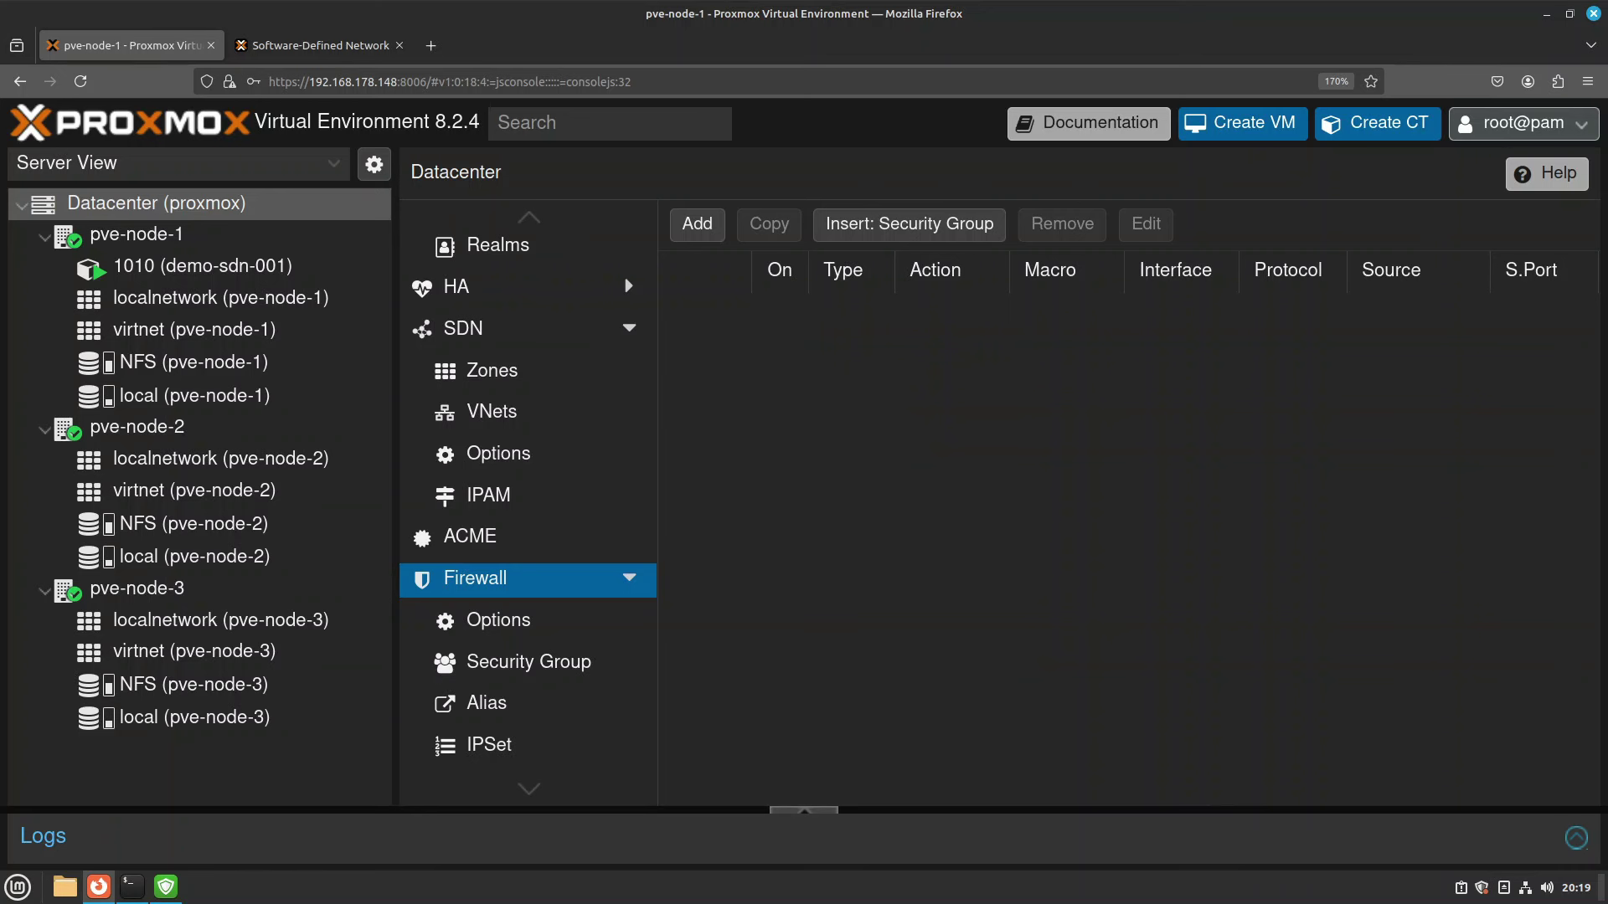
left_click(500, 624)
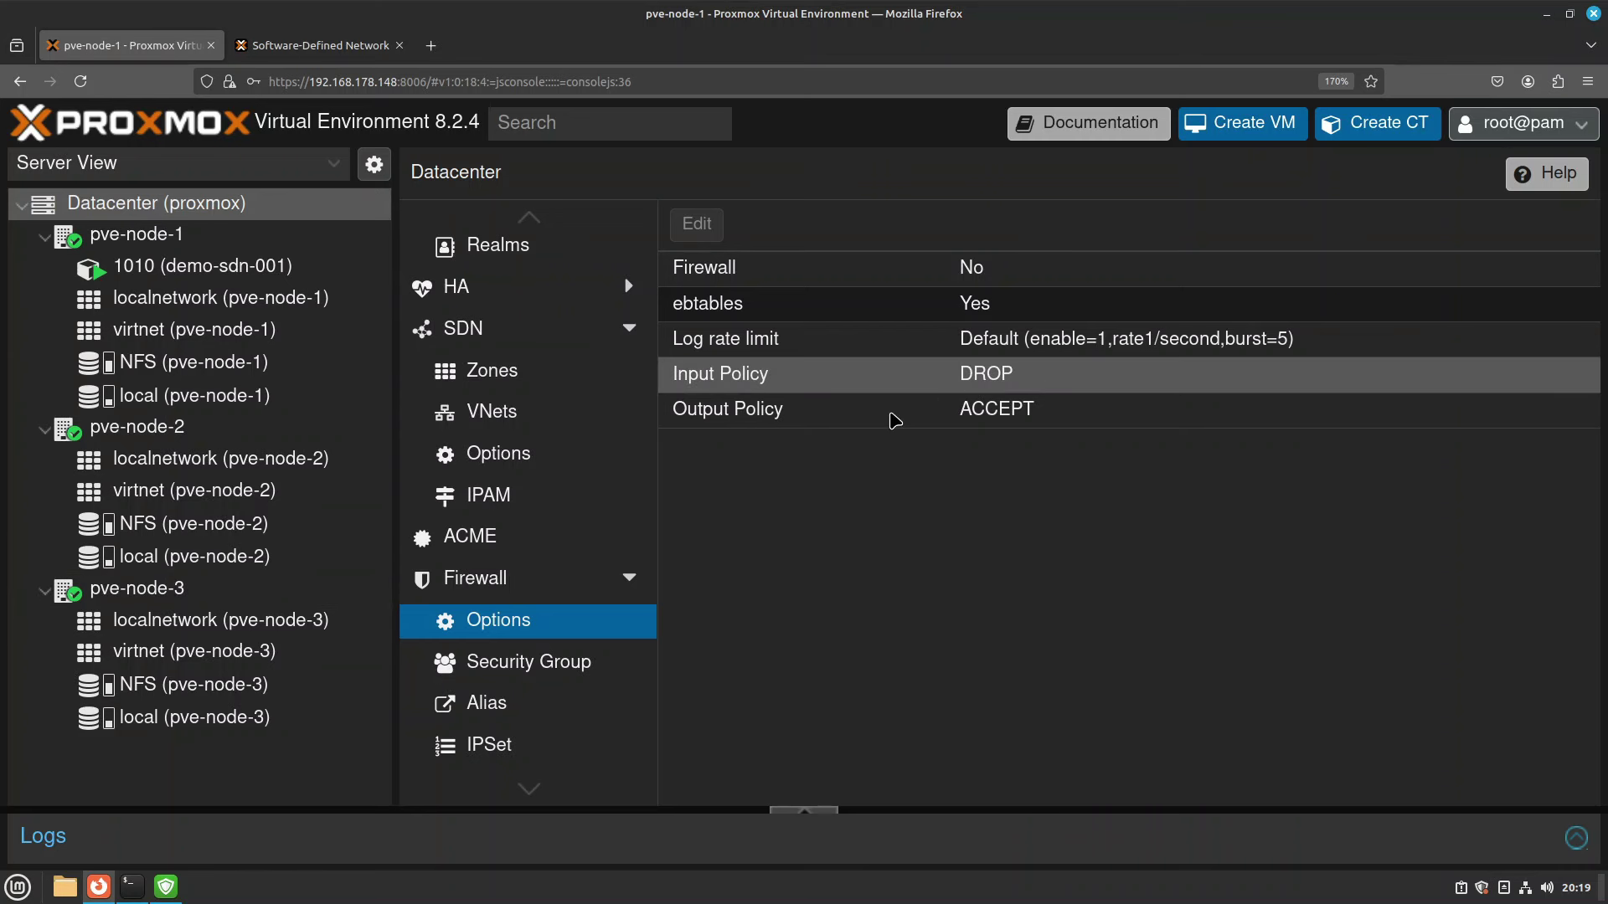
left_click(484, 577)
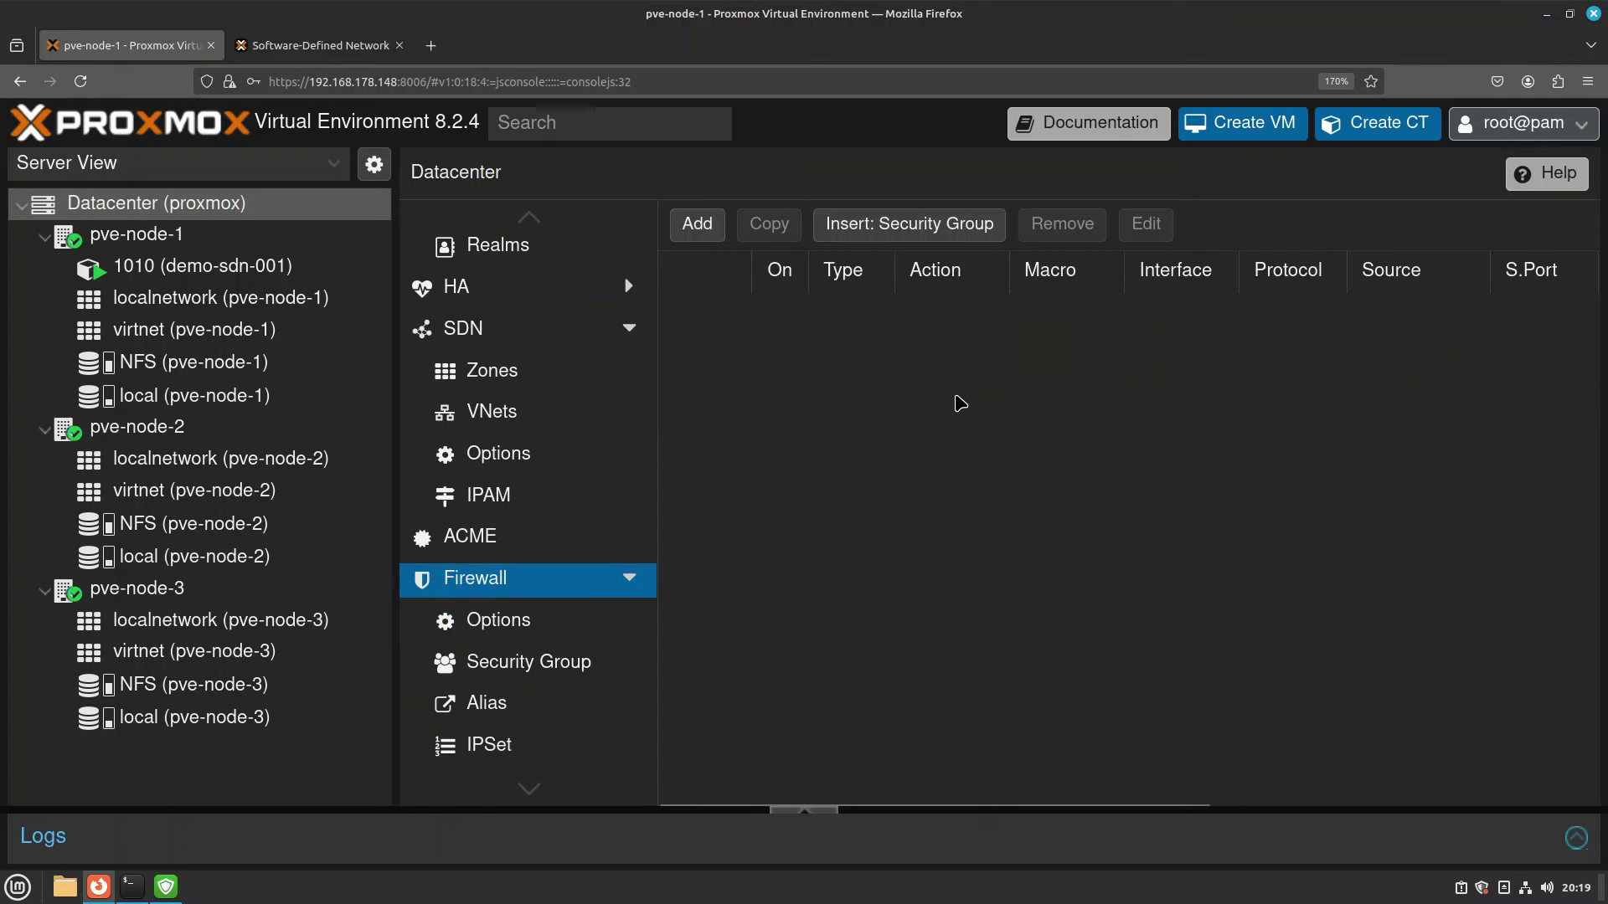
Start an inbound ACCEPT rule with interface vmbr0, then discard it without adding.
left_click(699, 226)
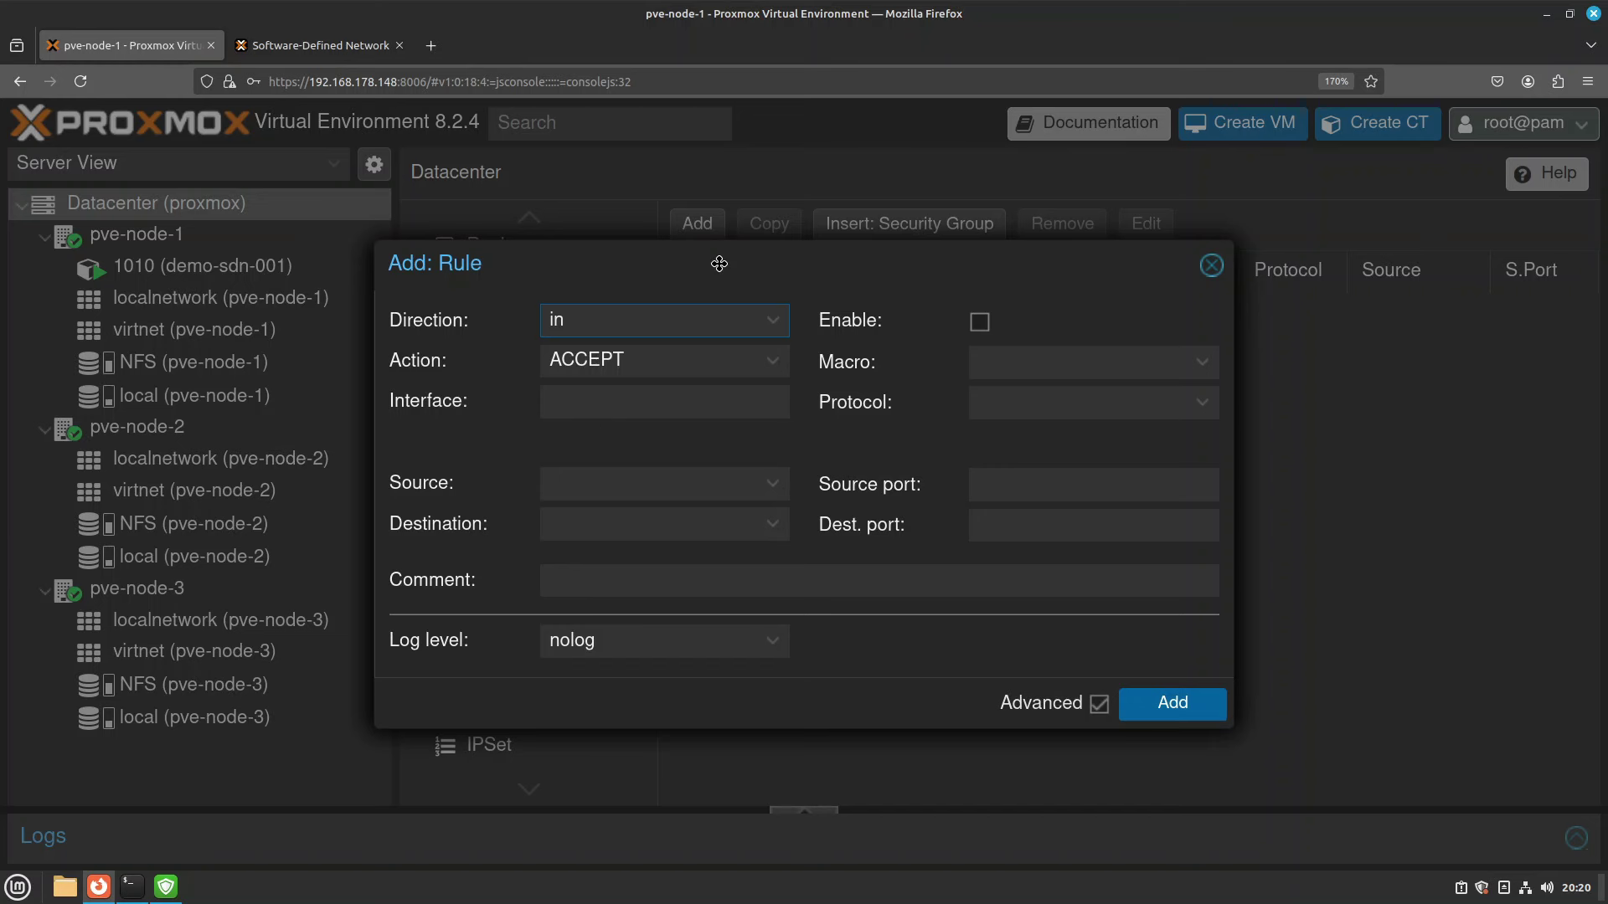
left_click_drag(717, 262, 849, 303)
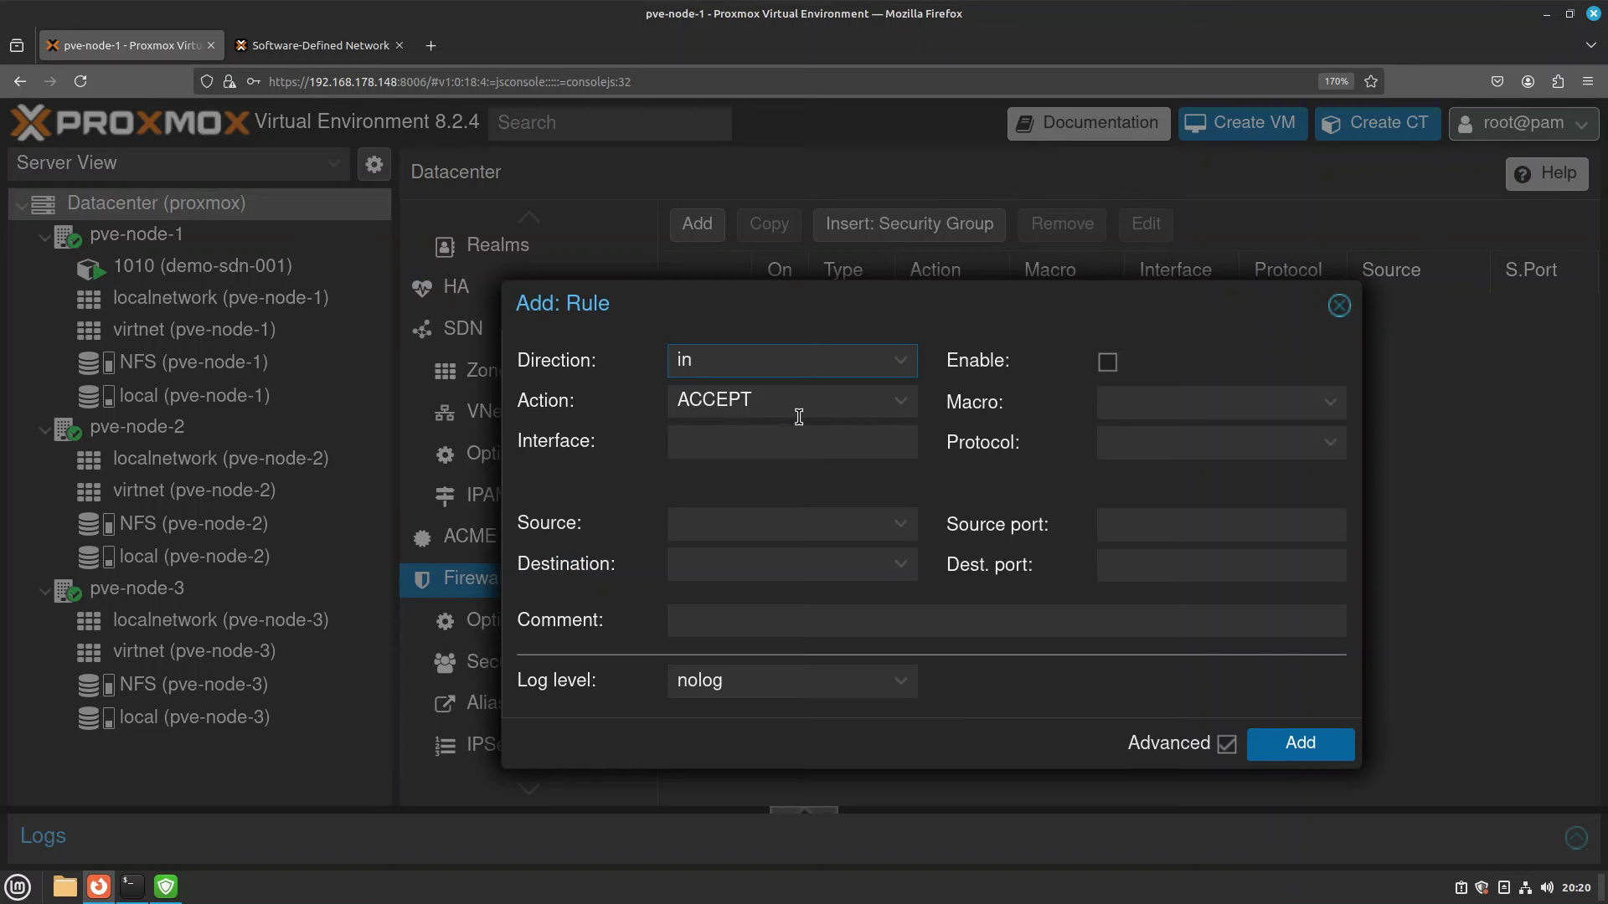
left_click(777, 451)
type("vmbr0")
left_click(1340, 305)
Check the vmbr0 Linux bridge in the Network settings of pve-node-1, pve-node-2 and pve-node-3.
left_click(169, 247)
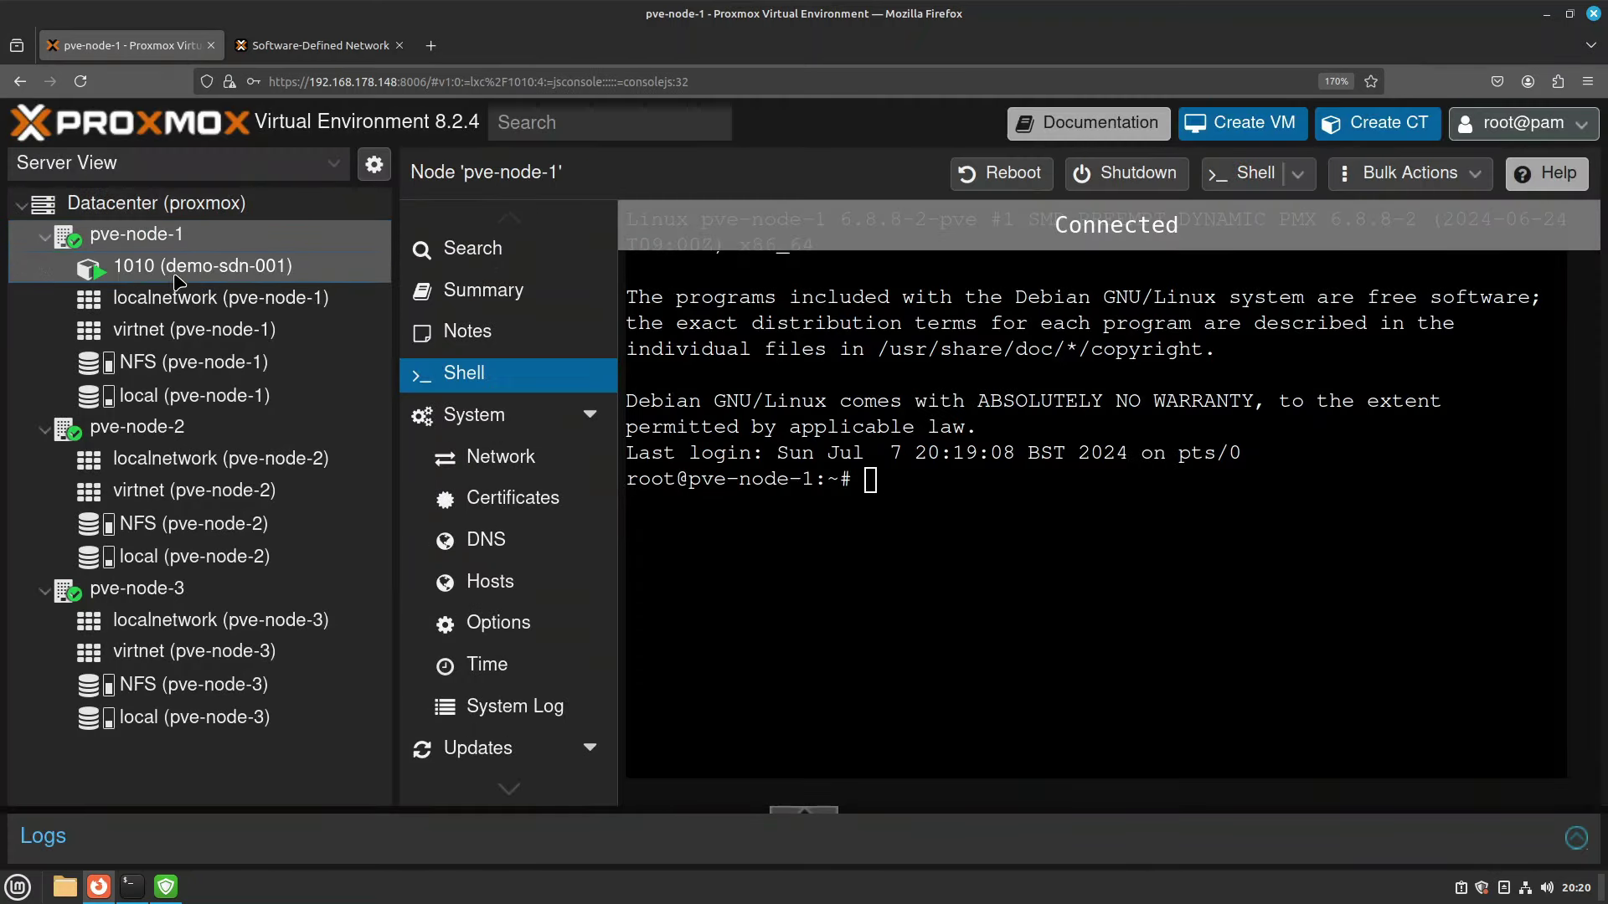
left_click(201, 268)
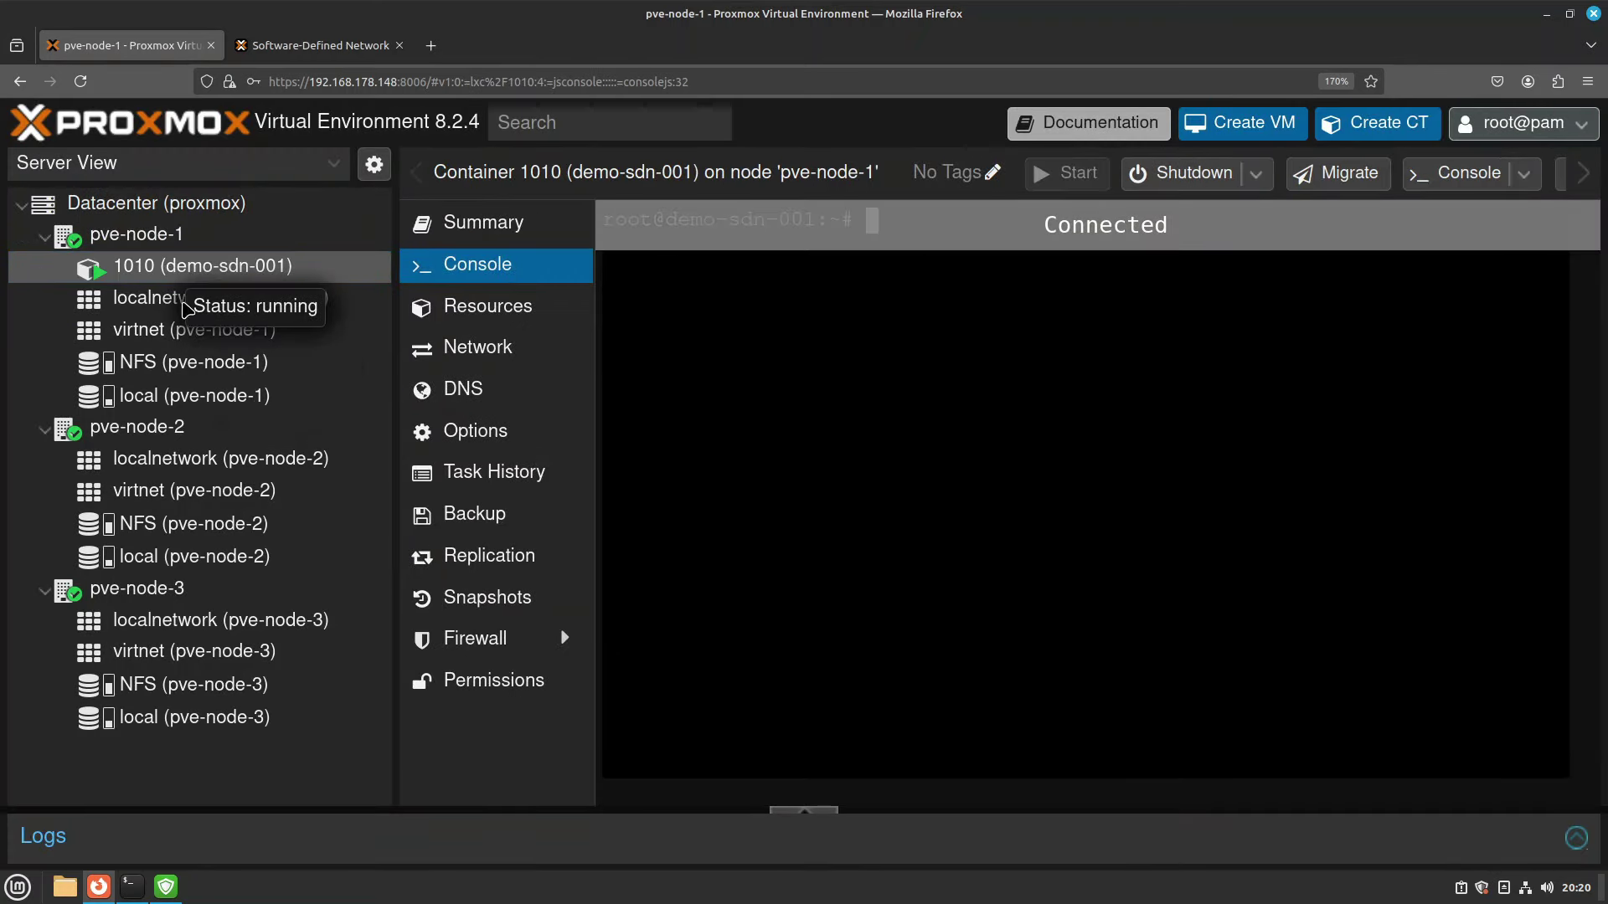
left_click(134, 236)
left_click(559, 472)
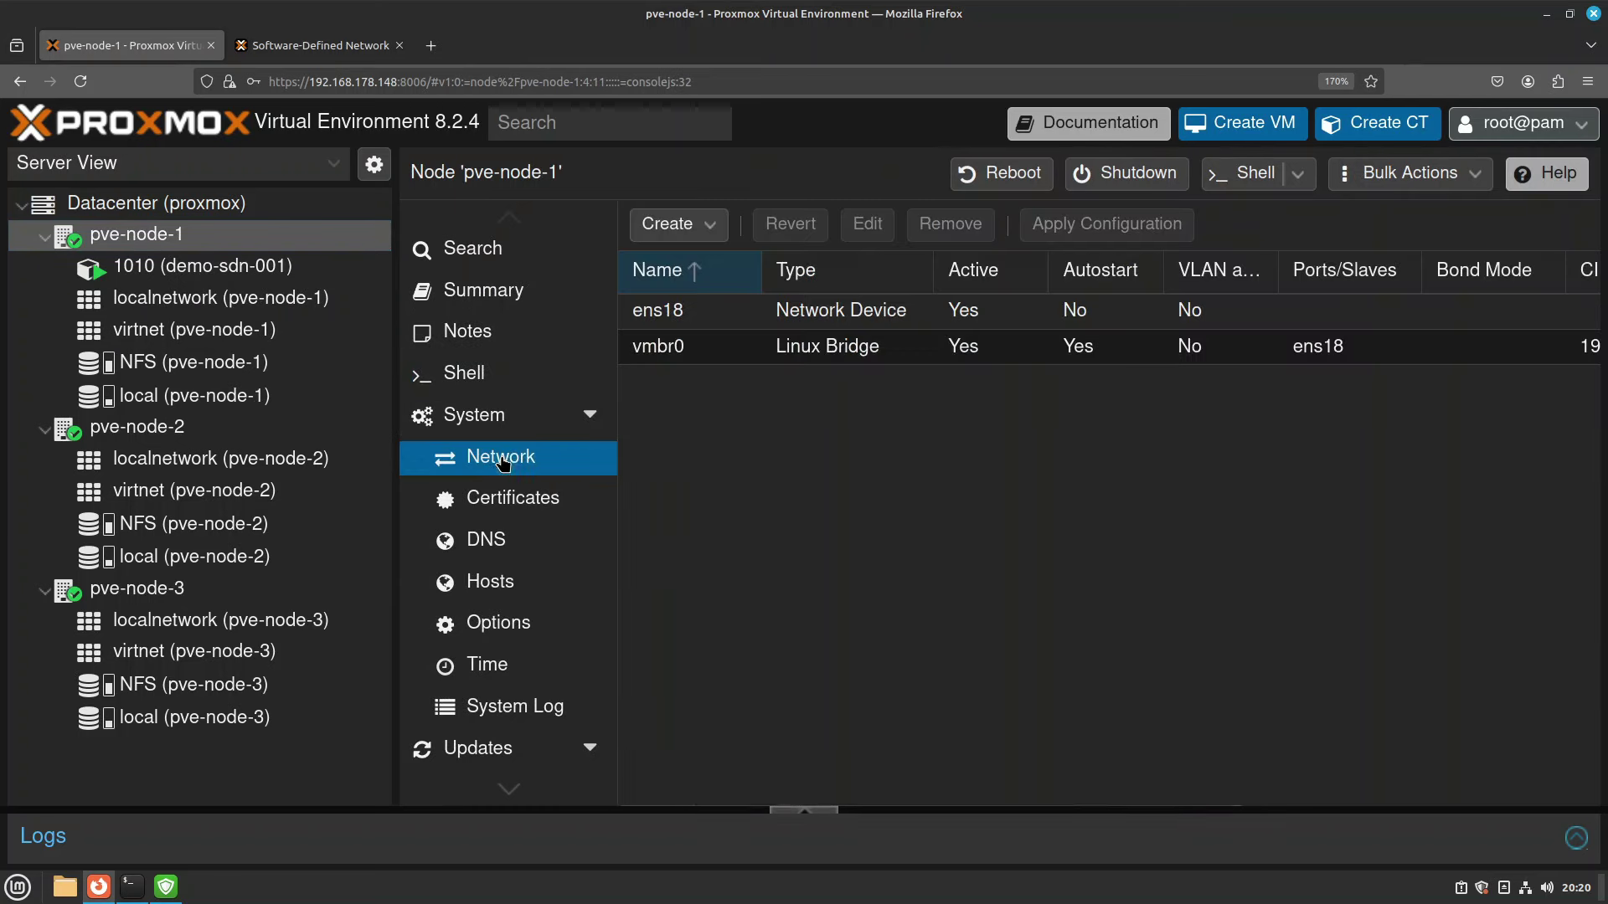
left_click(665, 354)
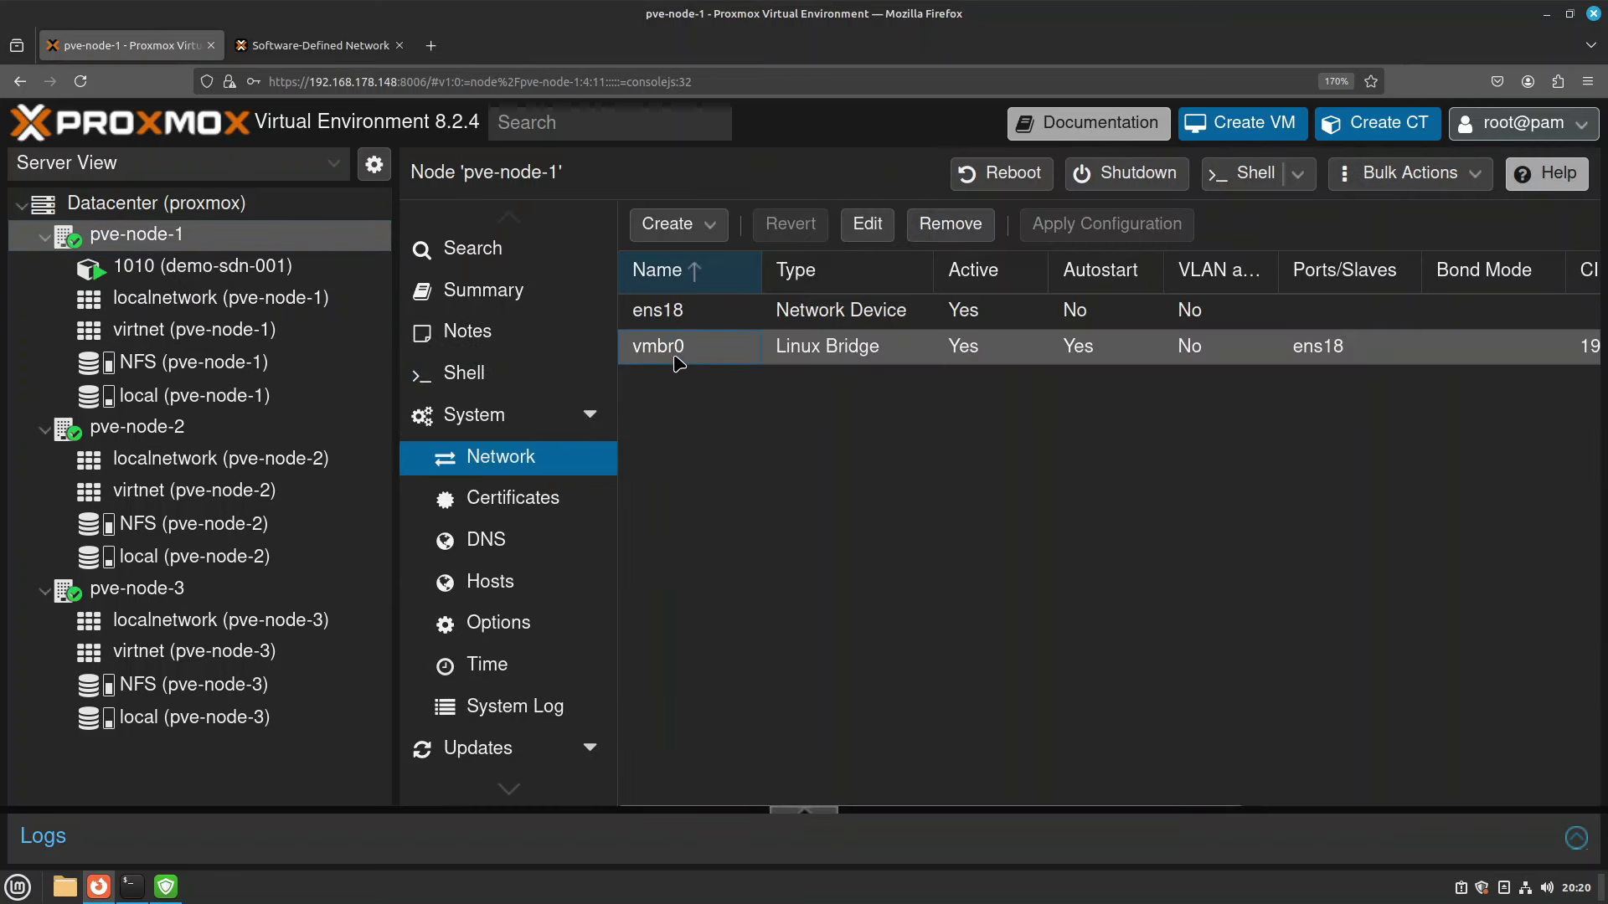
left_click(134, 429)
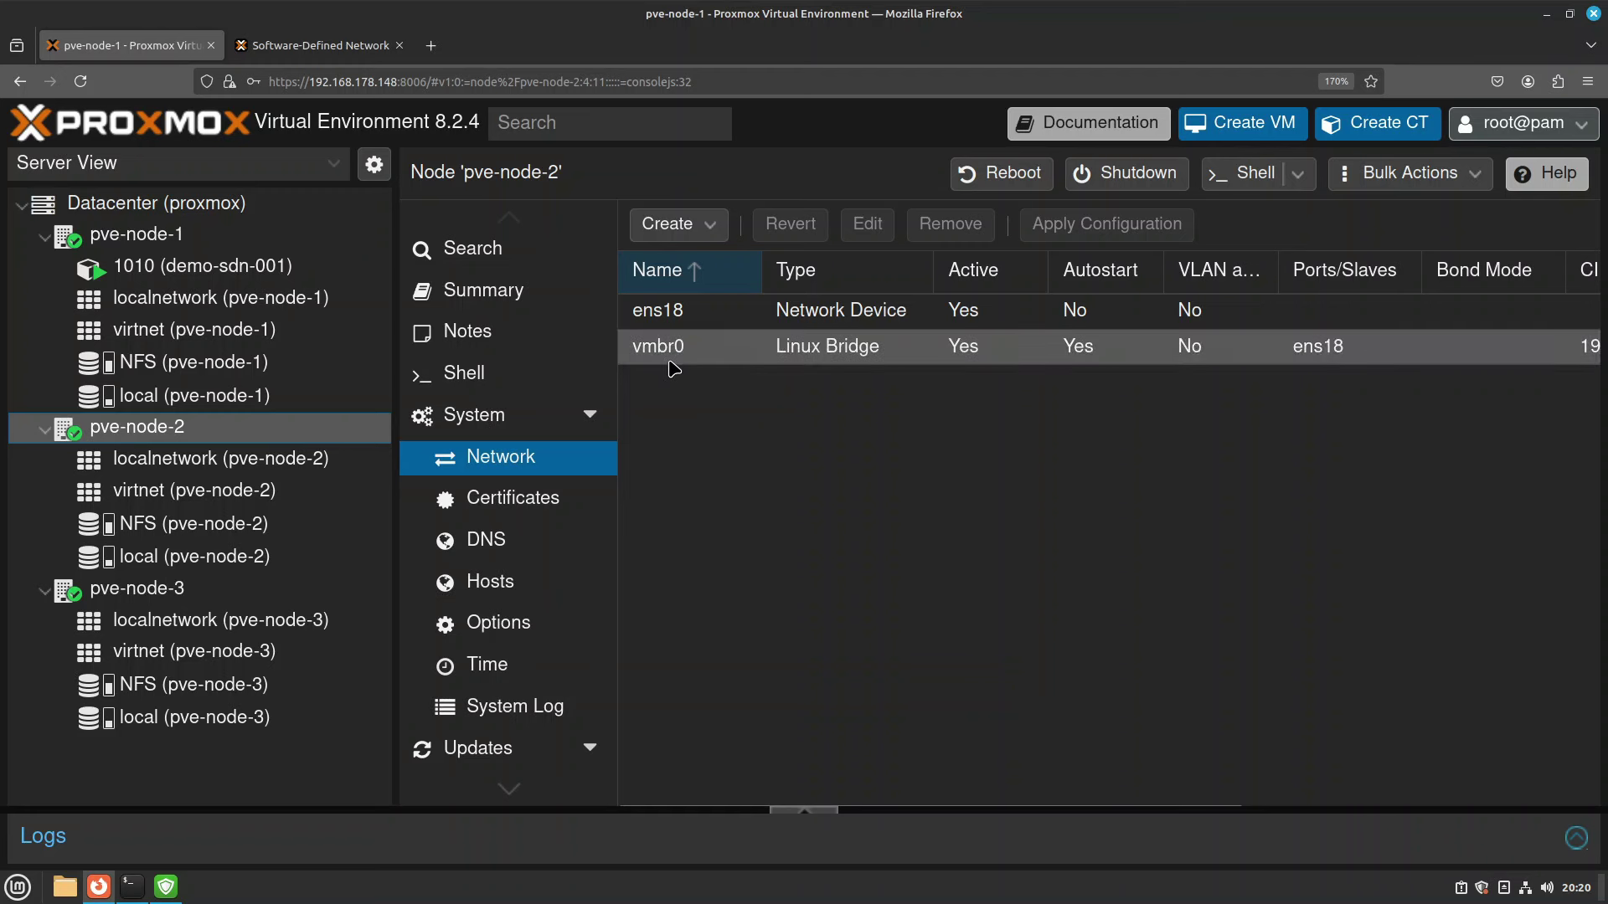
left_click(228, 589)
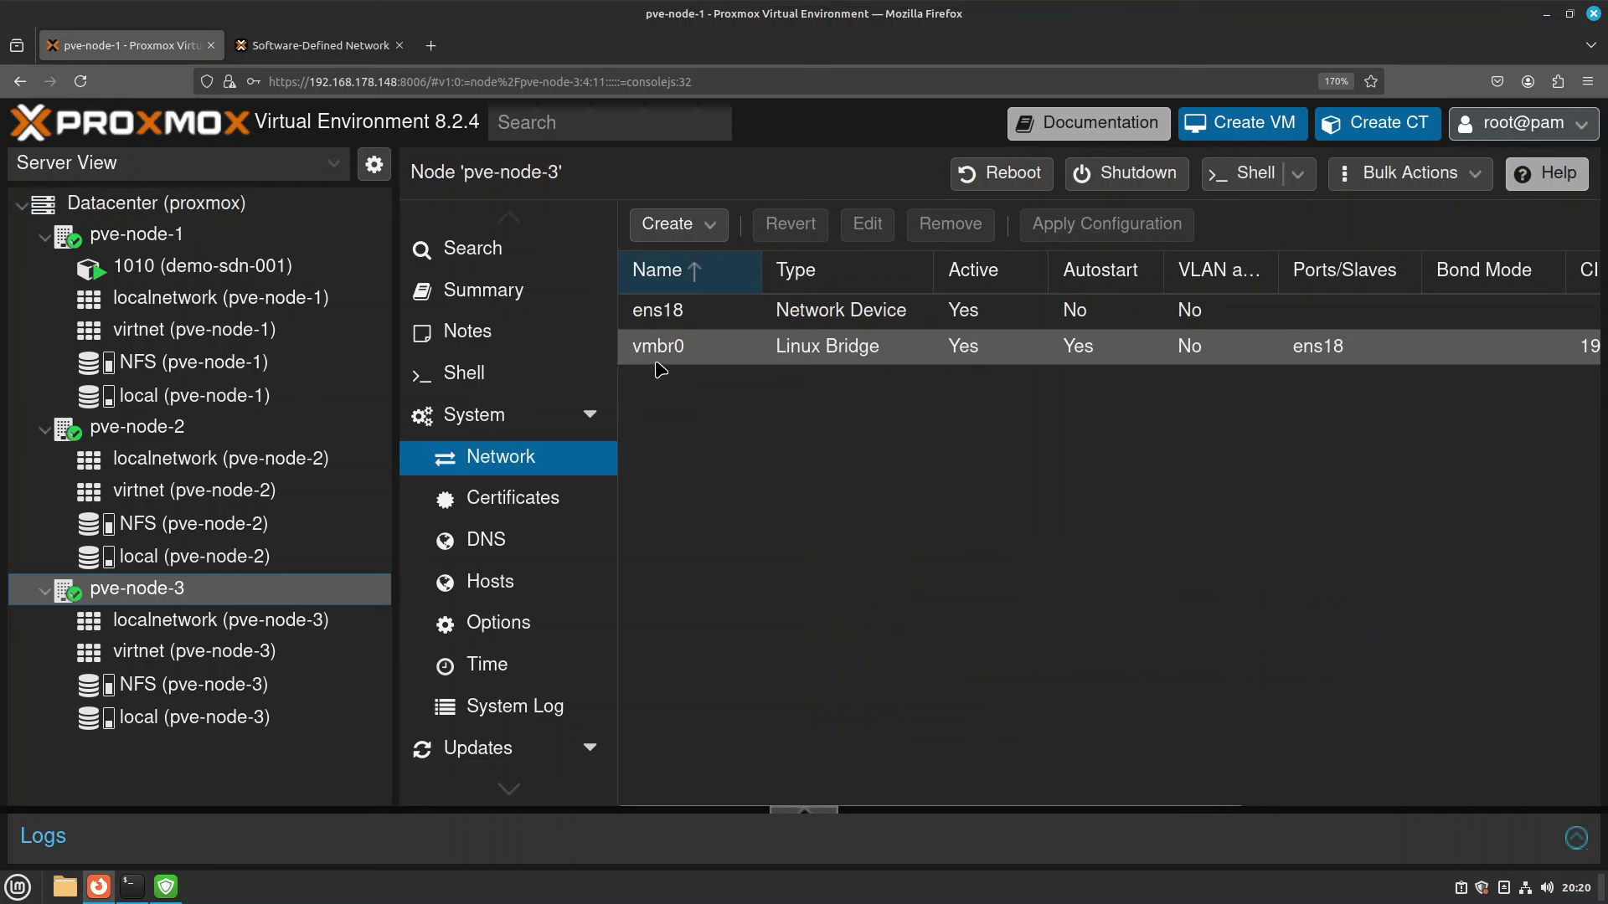
In the Datacenter firewall rules, start a new rule with interface vmbr0.
left_click(155, 210)
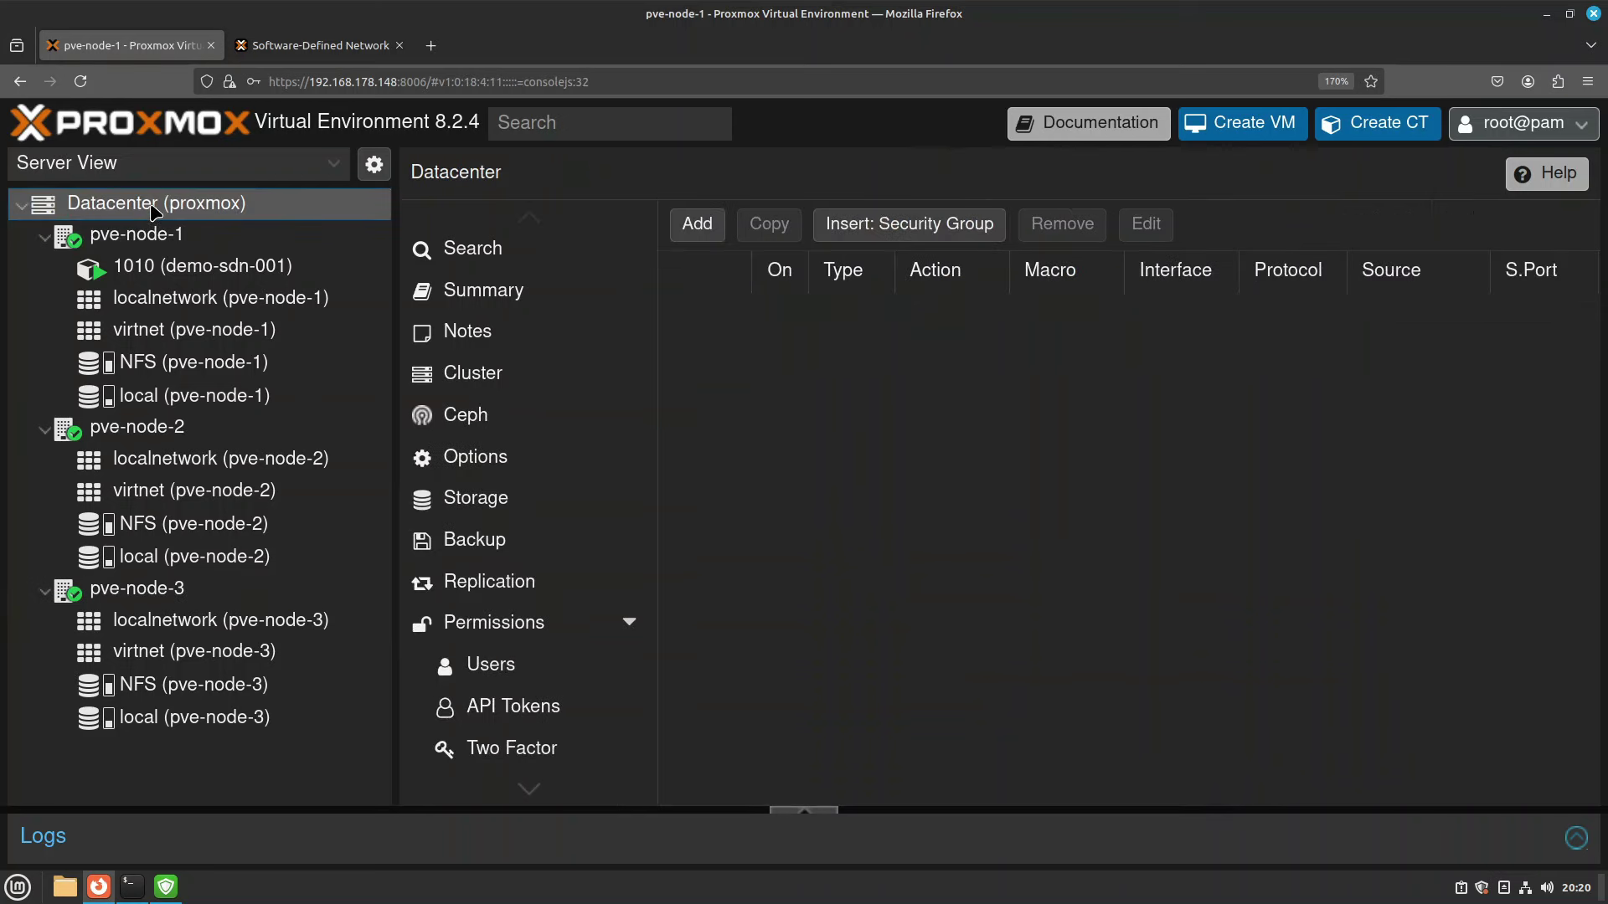
scroll(542, 670, "down", 5)
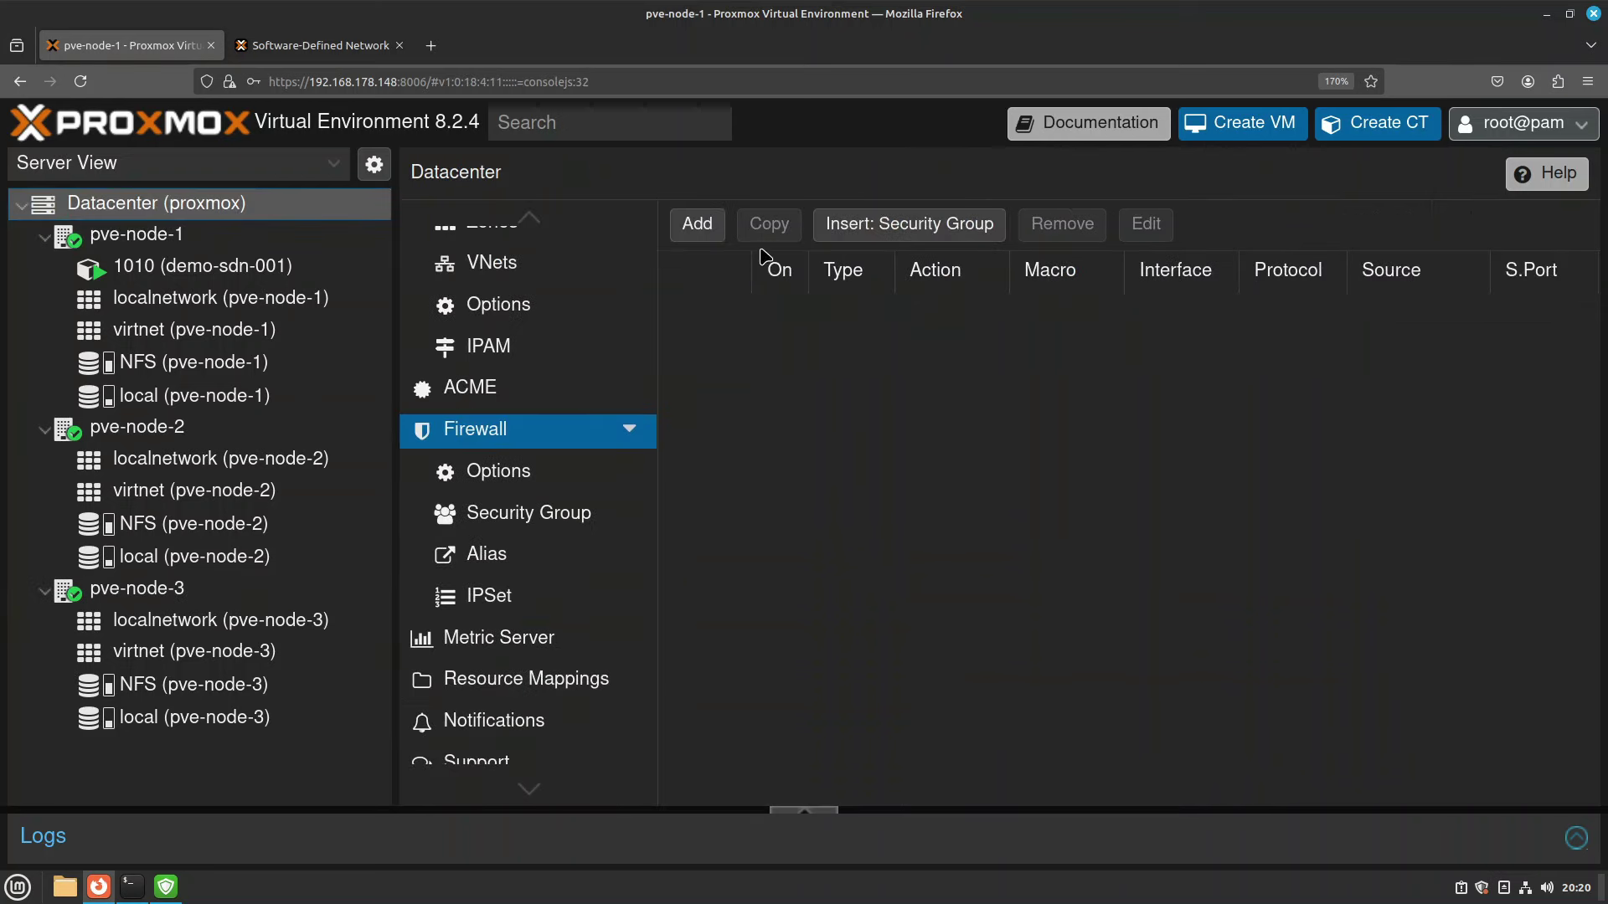
left_click(690, 226)
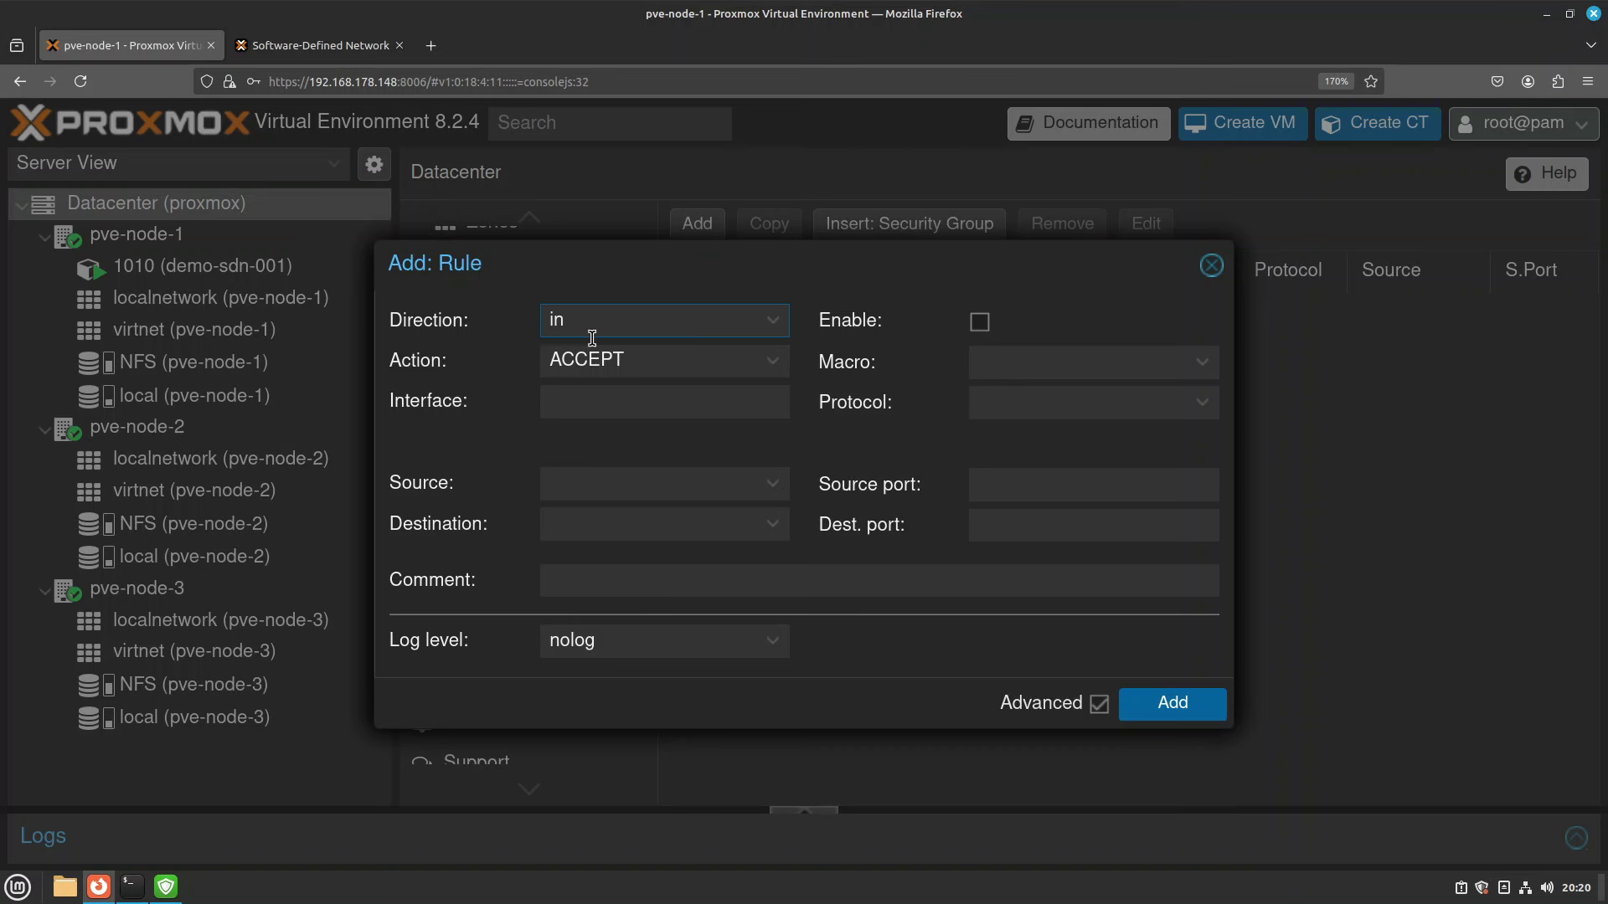
left_click(626, 407)
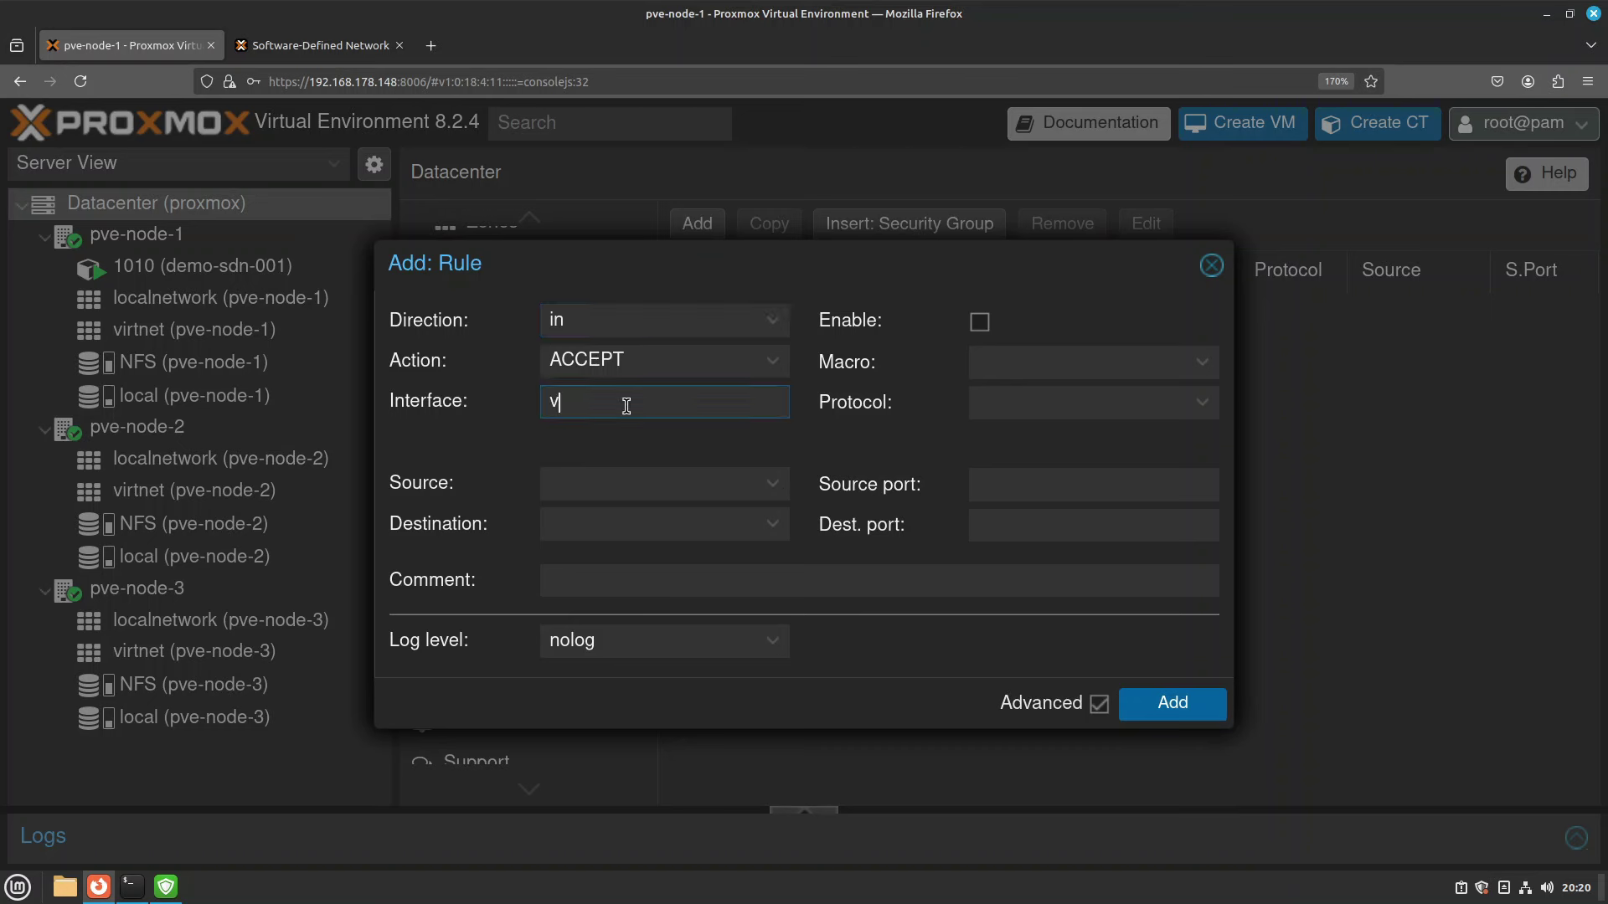
type("vmbr0")
Set protocol tcp and destination port 8006, enable the rule and add it.
left_click(983, 395)
type("tc")
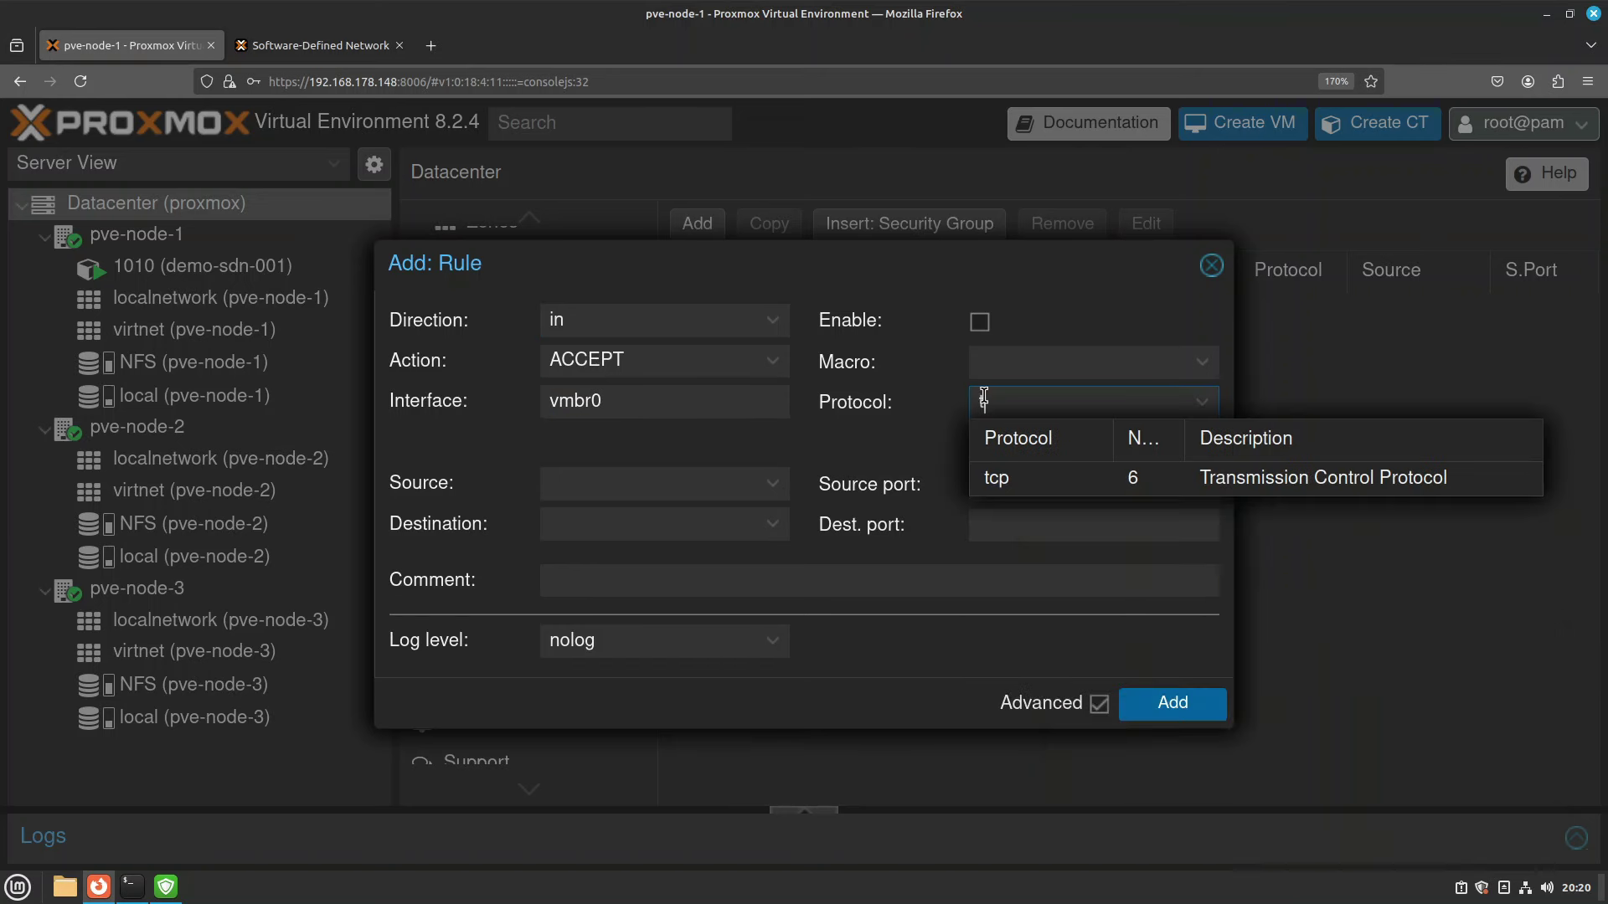
left_click(1058, 484)
left_click(1031, 523)
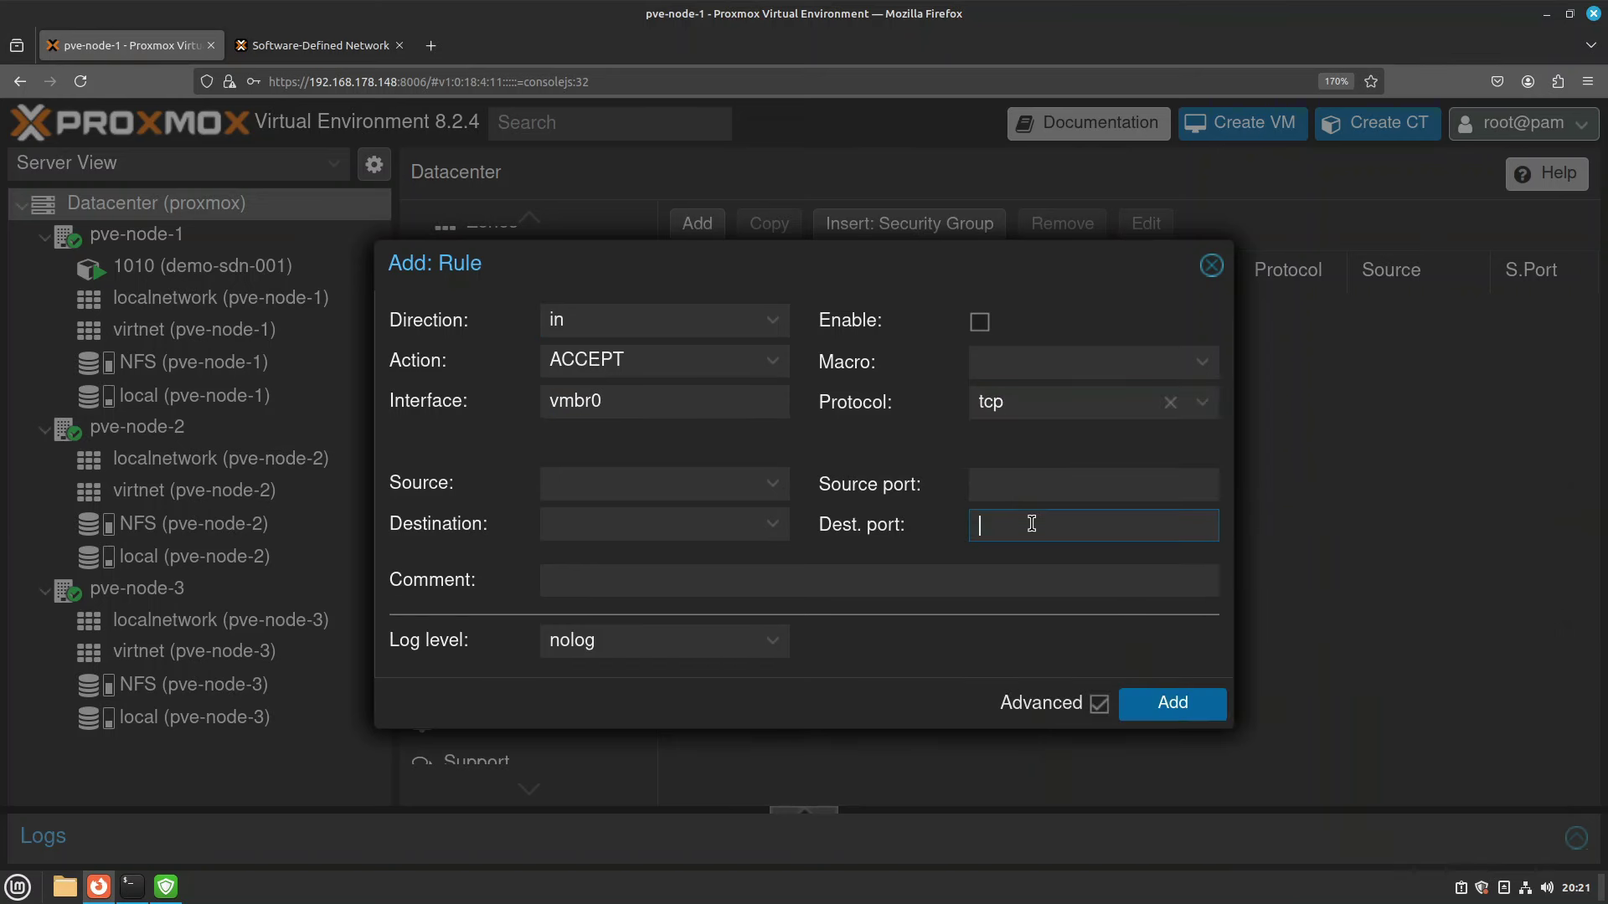
type("8006")
left_click(979, 322)
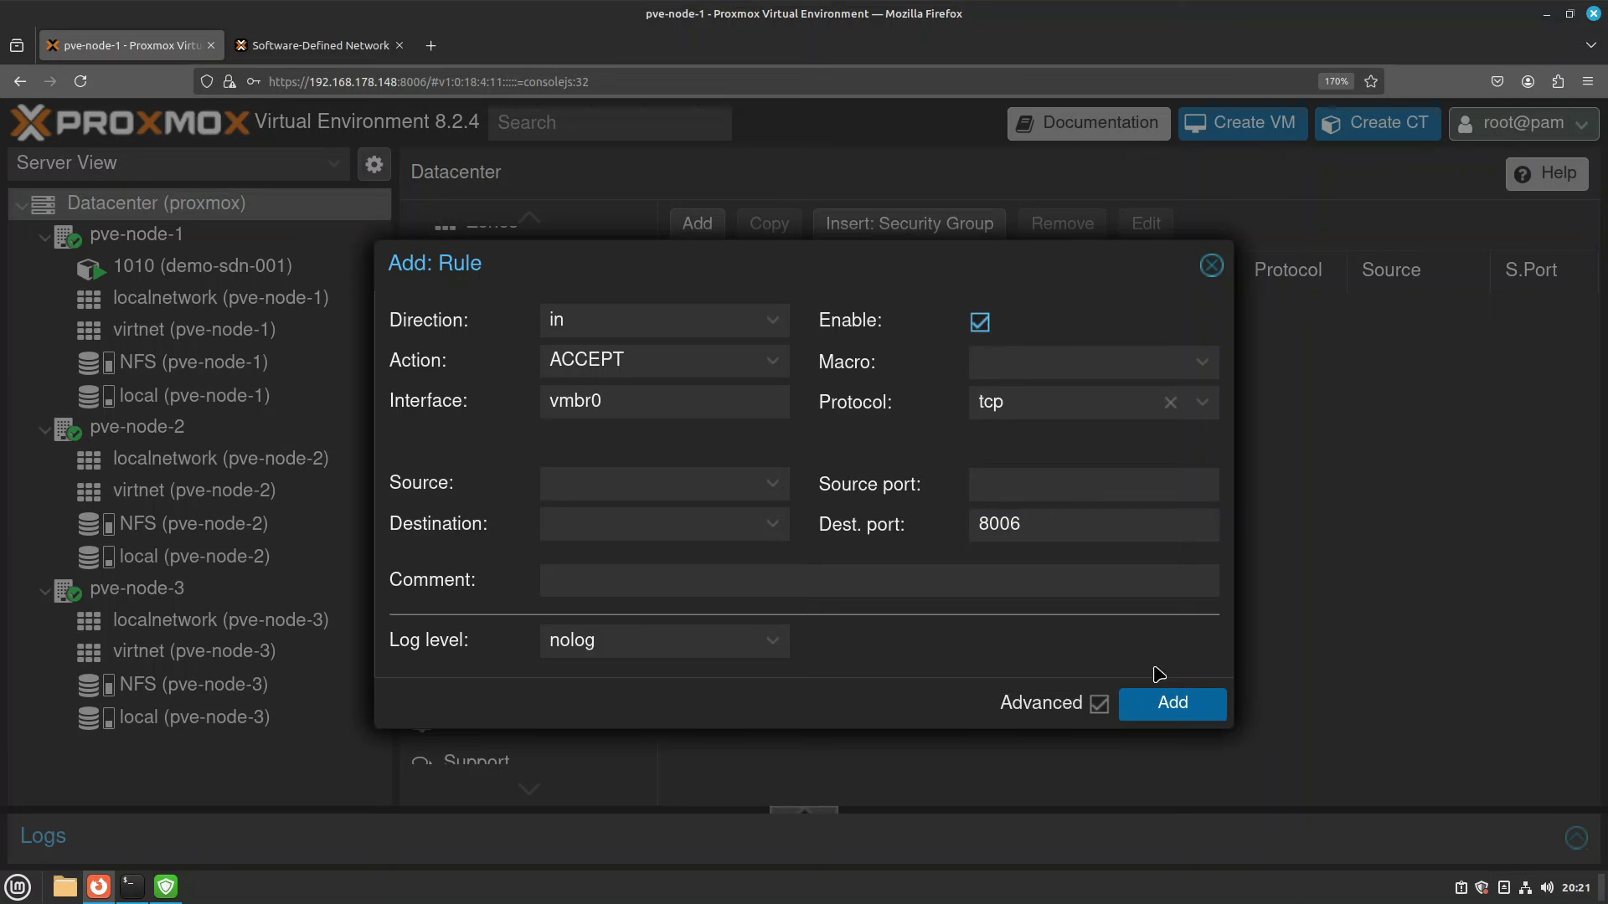
left_click(1169, 701)
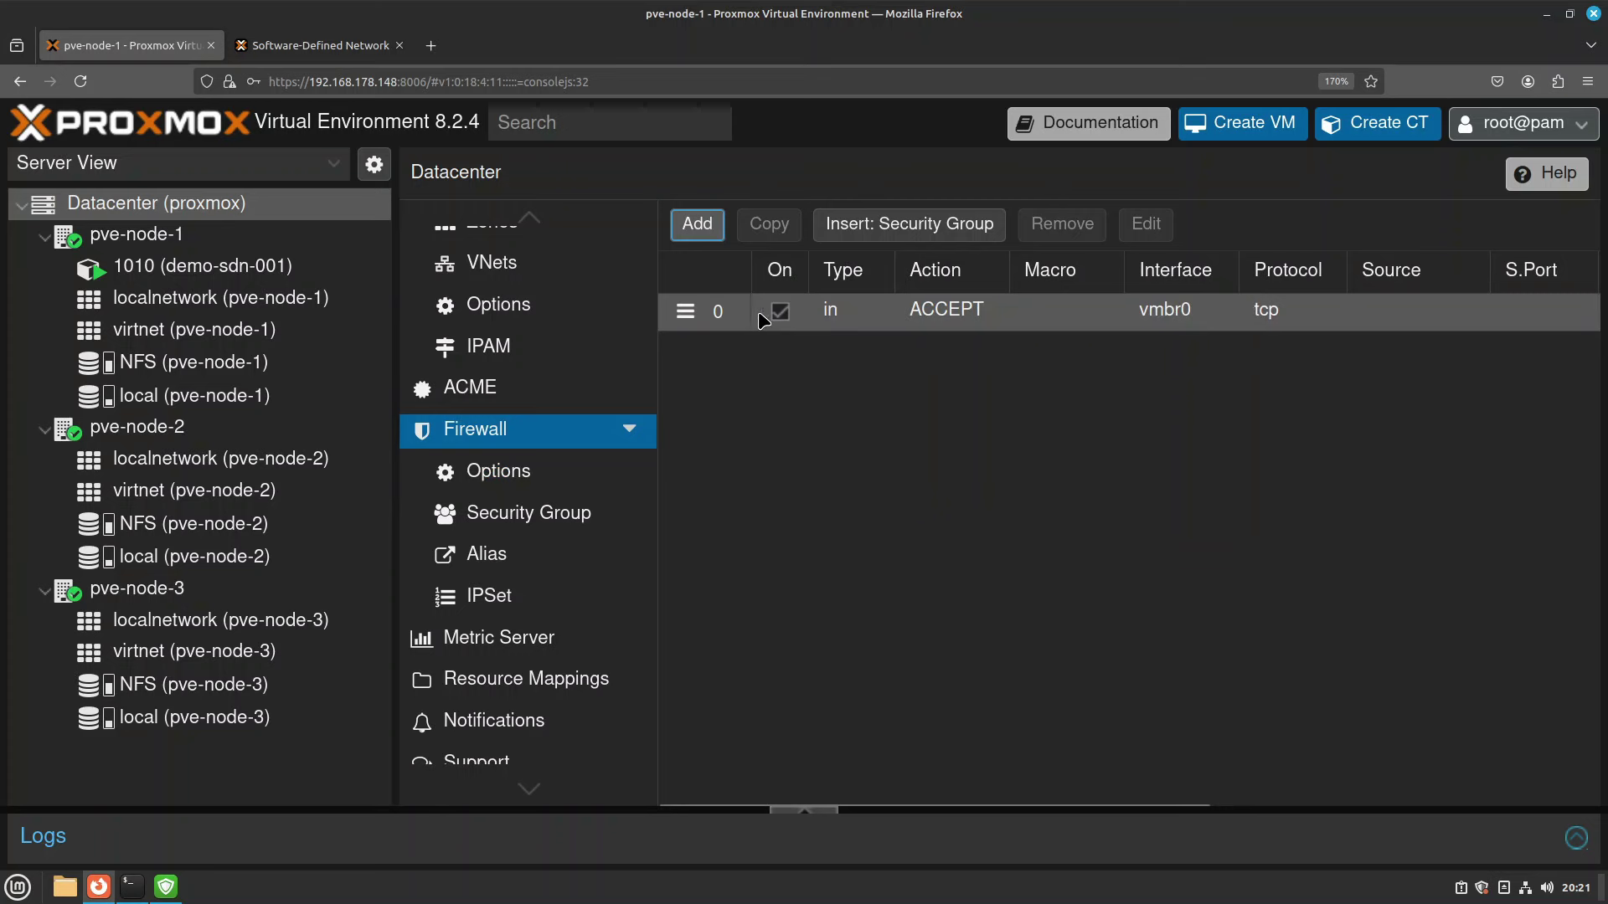
Set Firewall to Yes in the Datacenter firewall Options.
left_click(509, 482)
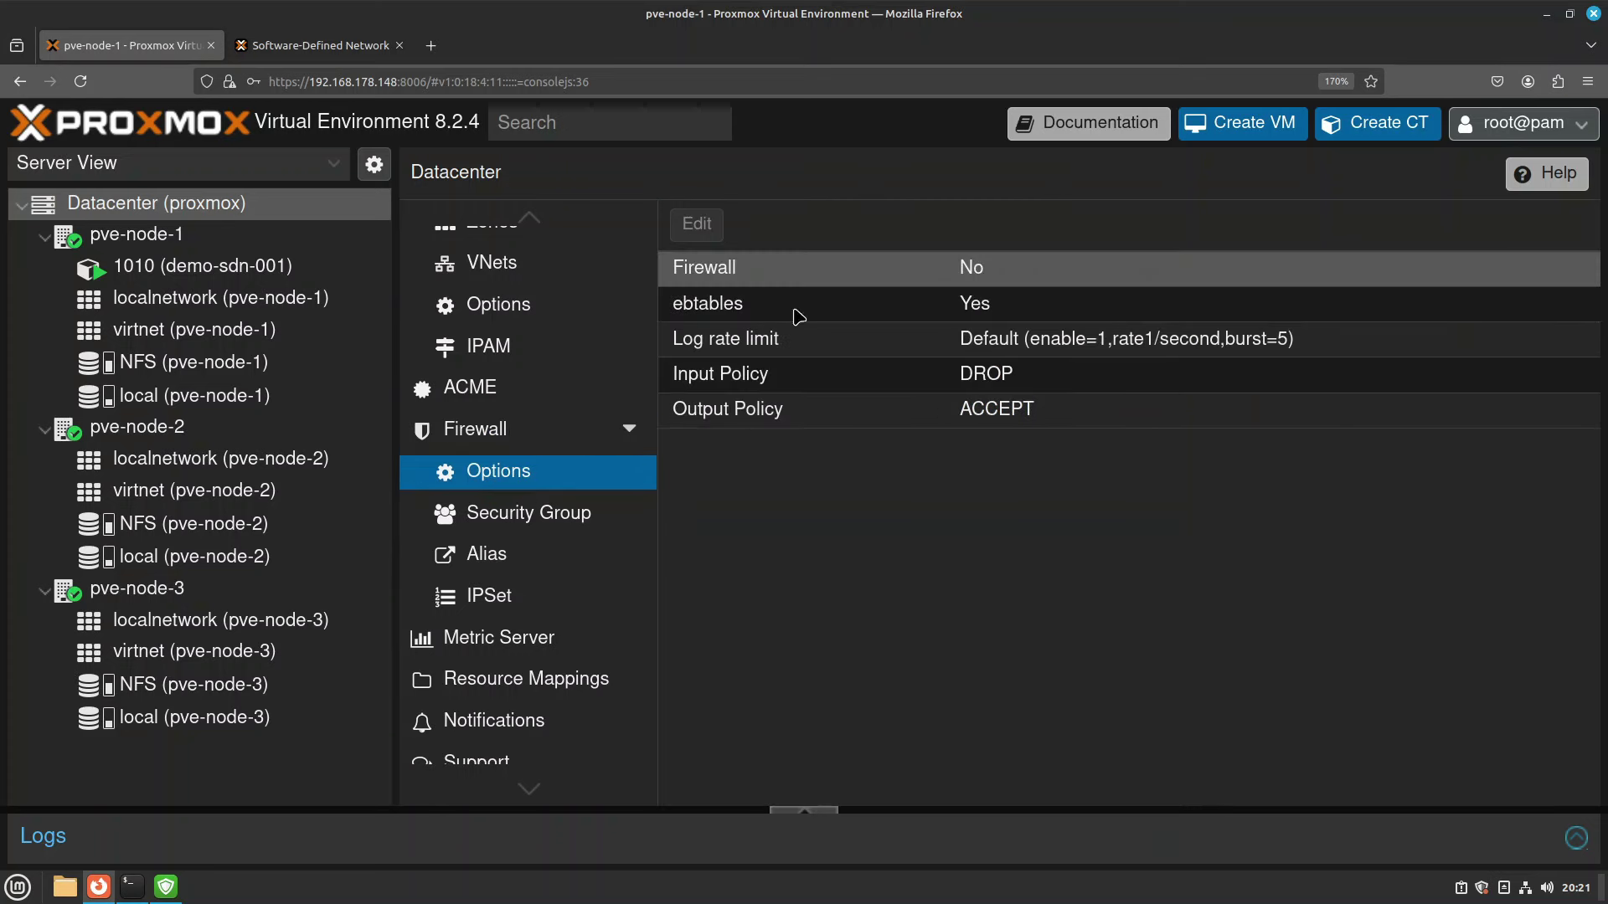
double_click(1016, 280)
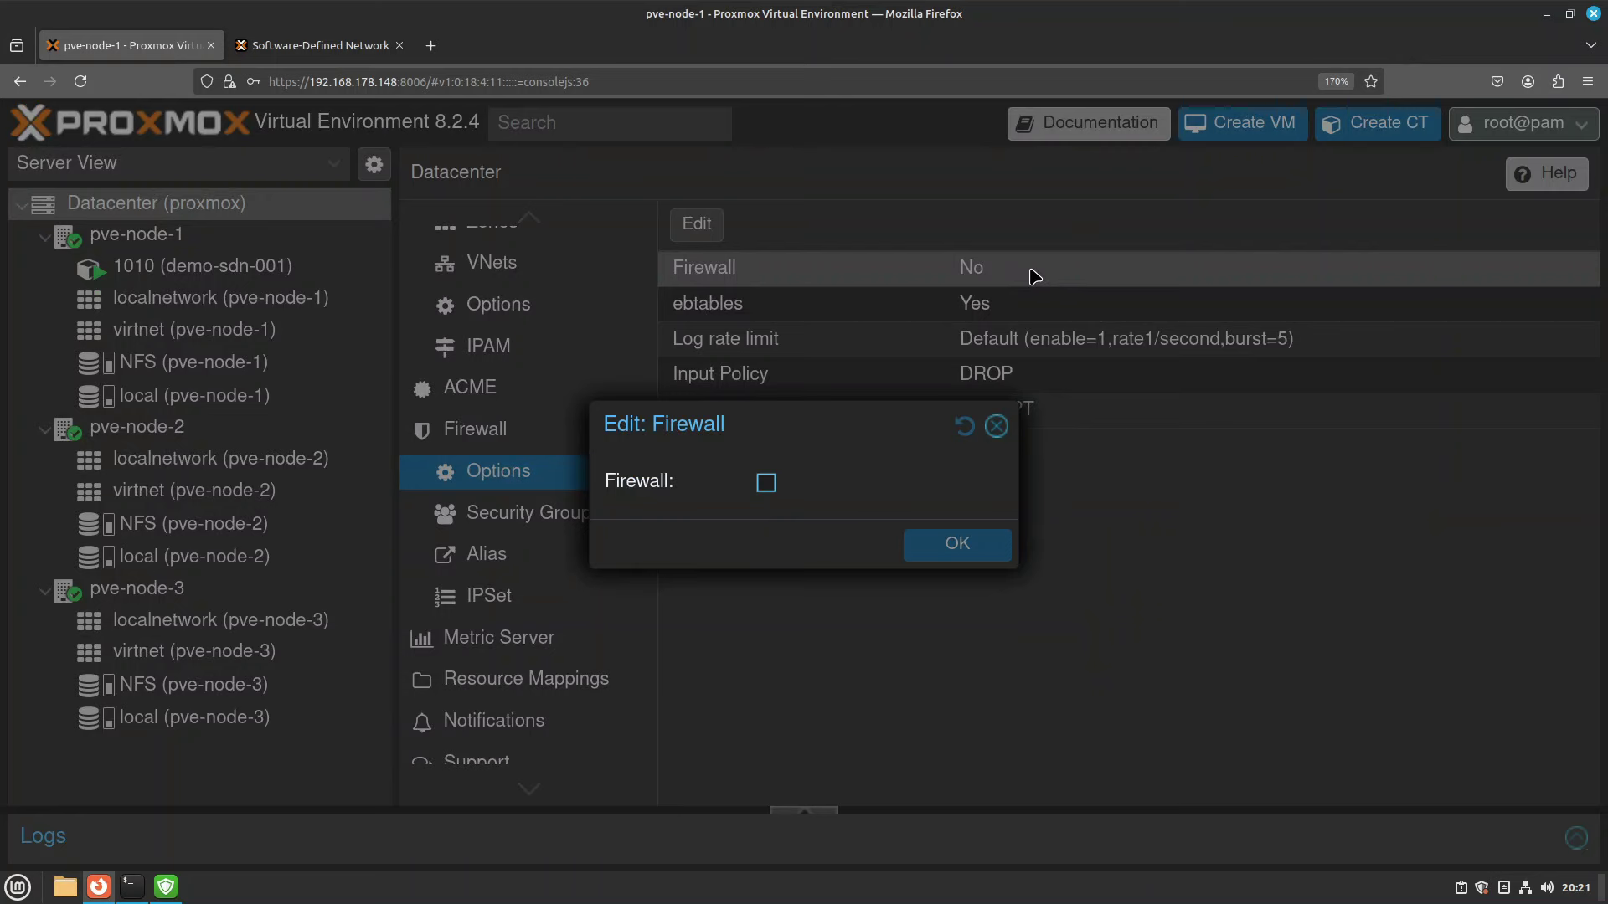
left_click(767, 485)
left_click(965, 555)
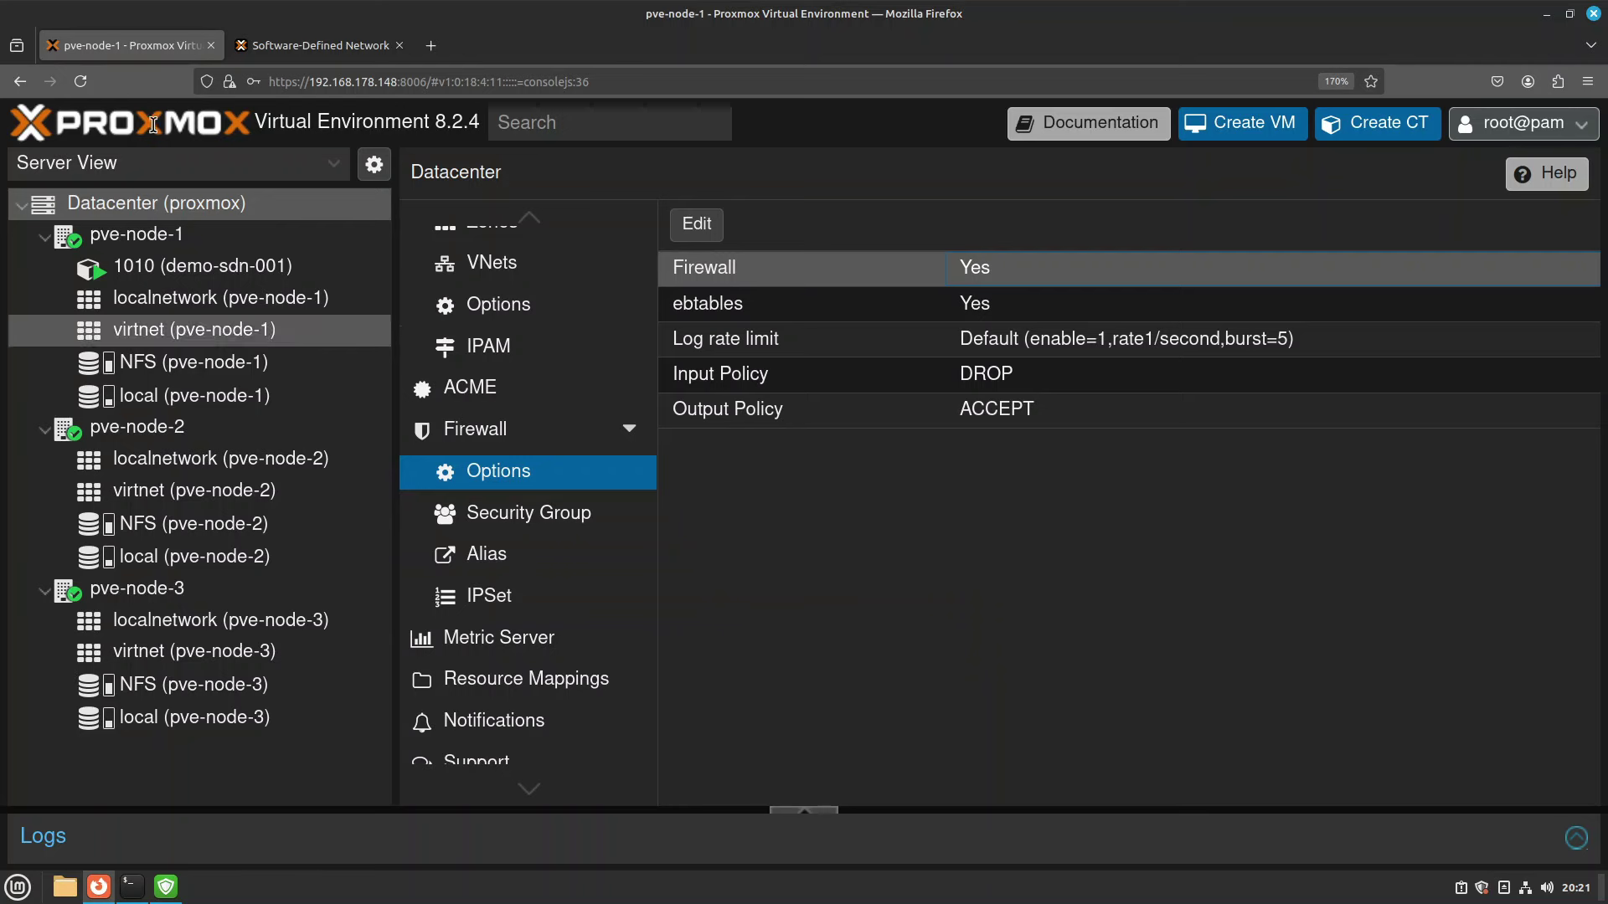
Reload the web interface and return to the Datacenter firewall rules showing the tcp 8006 rule.
left_click(94, 93)
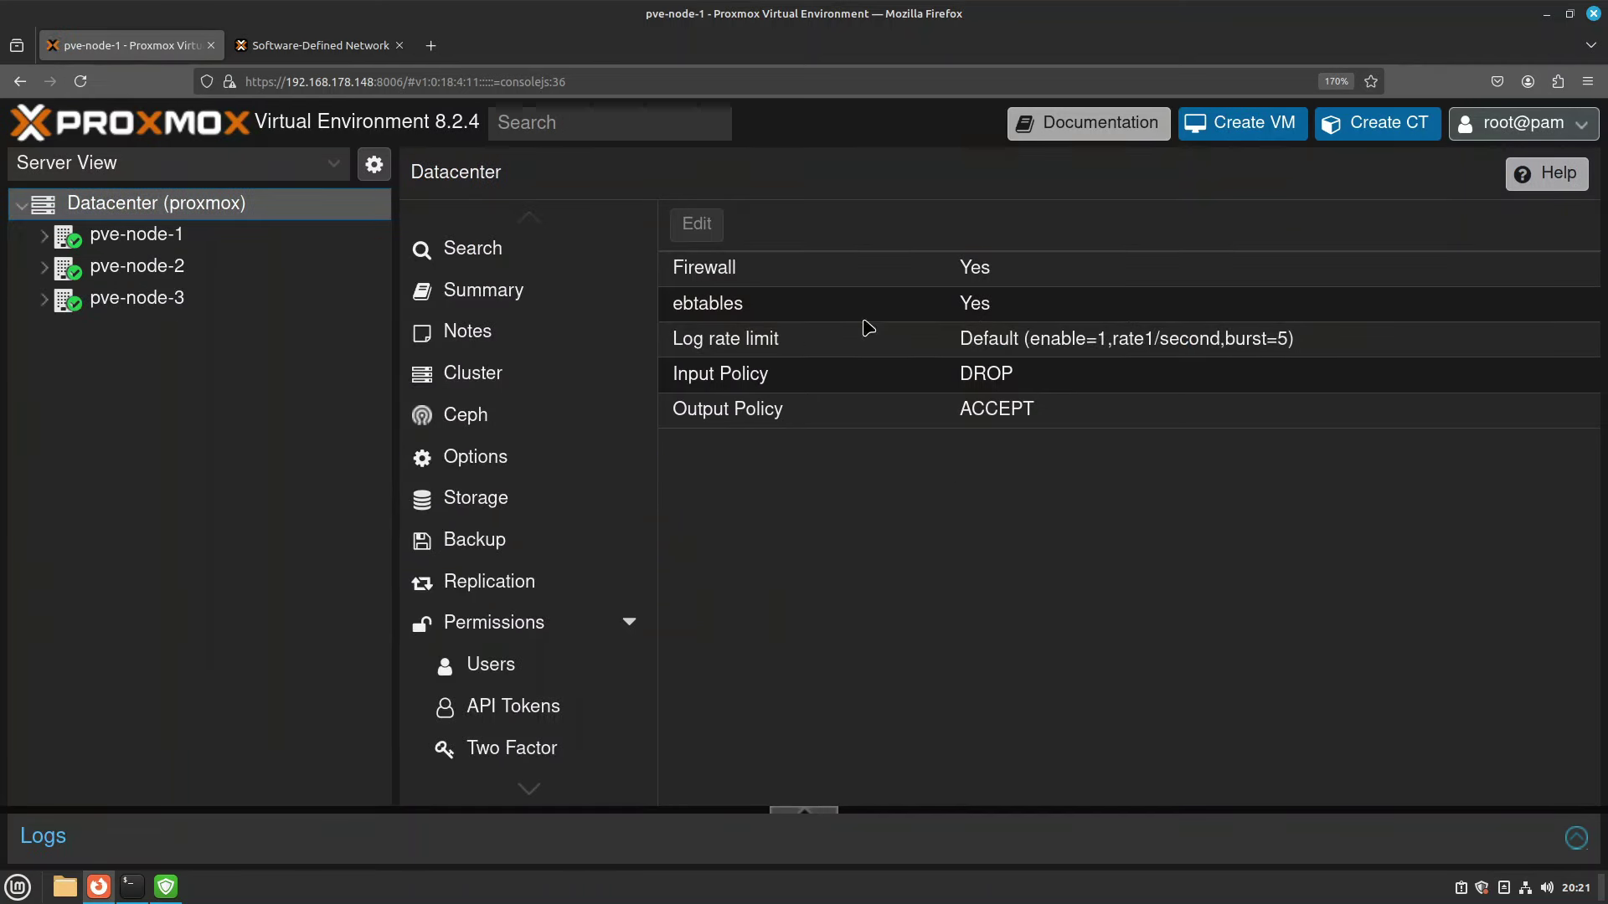
scroll(592, 528, "down", 6)
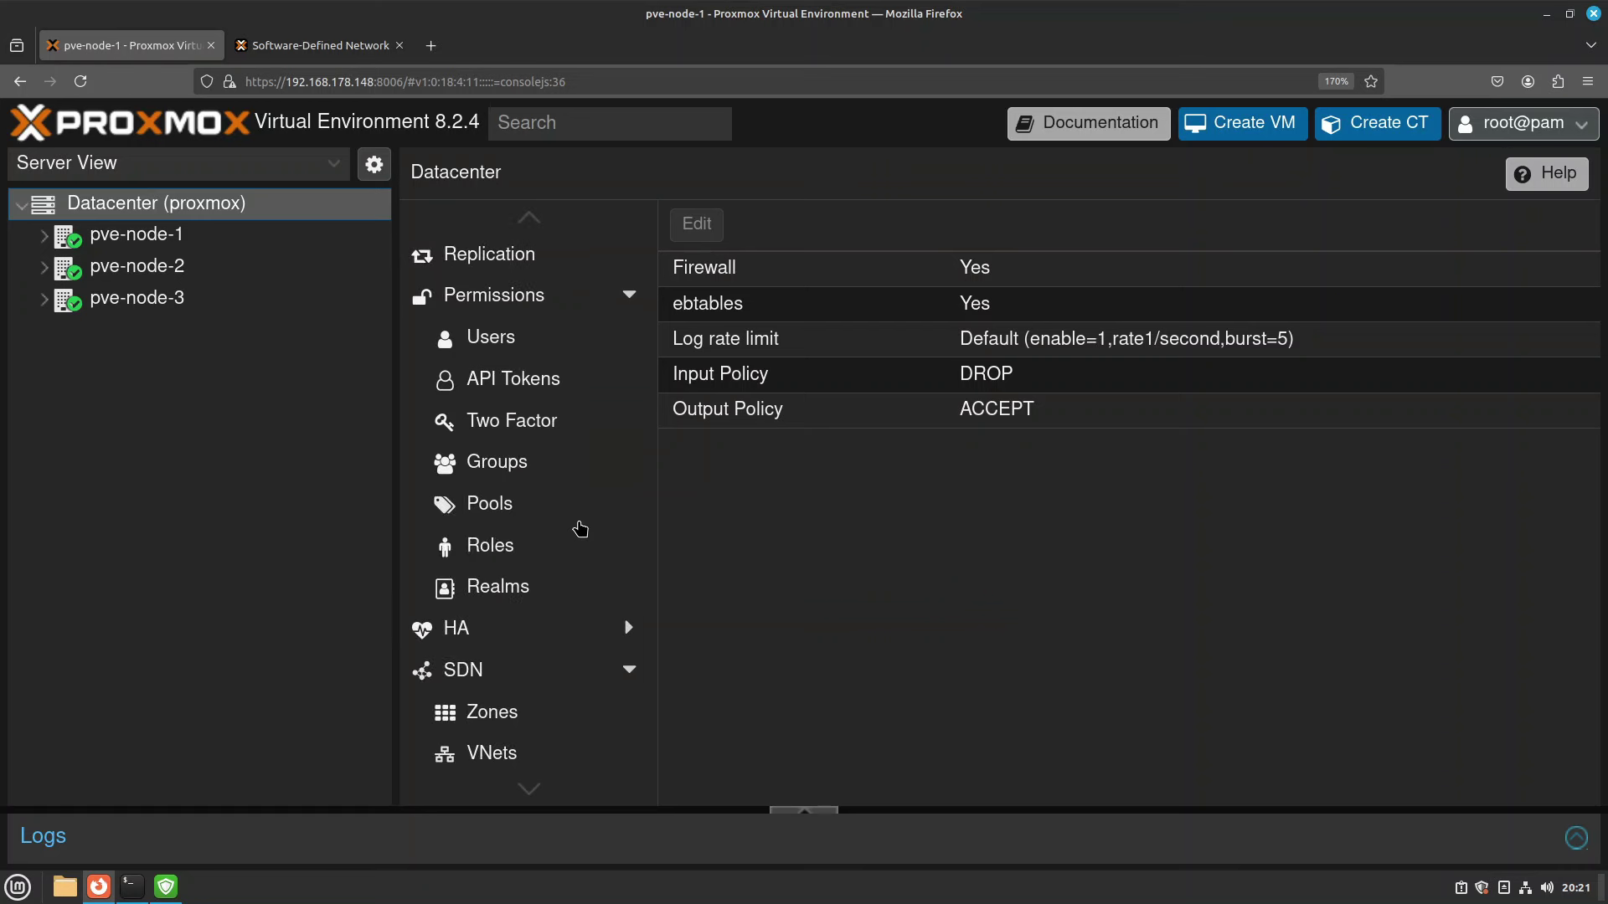
scroll(527, 556, "down", 4)
left_click(538, 595)
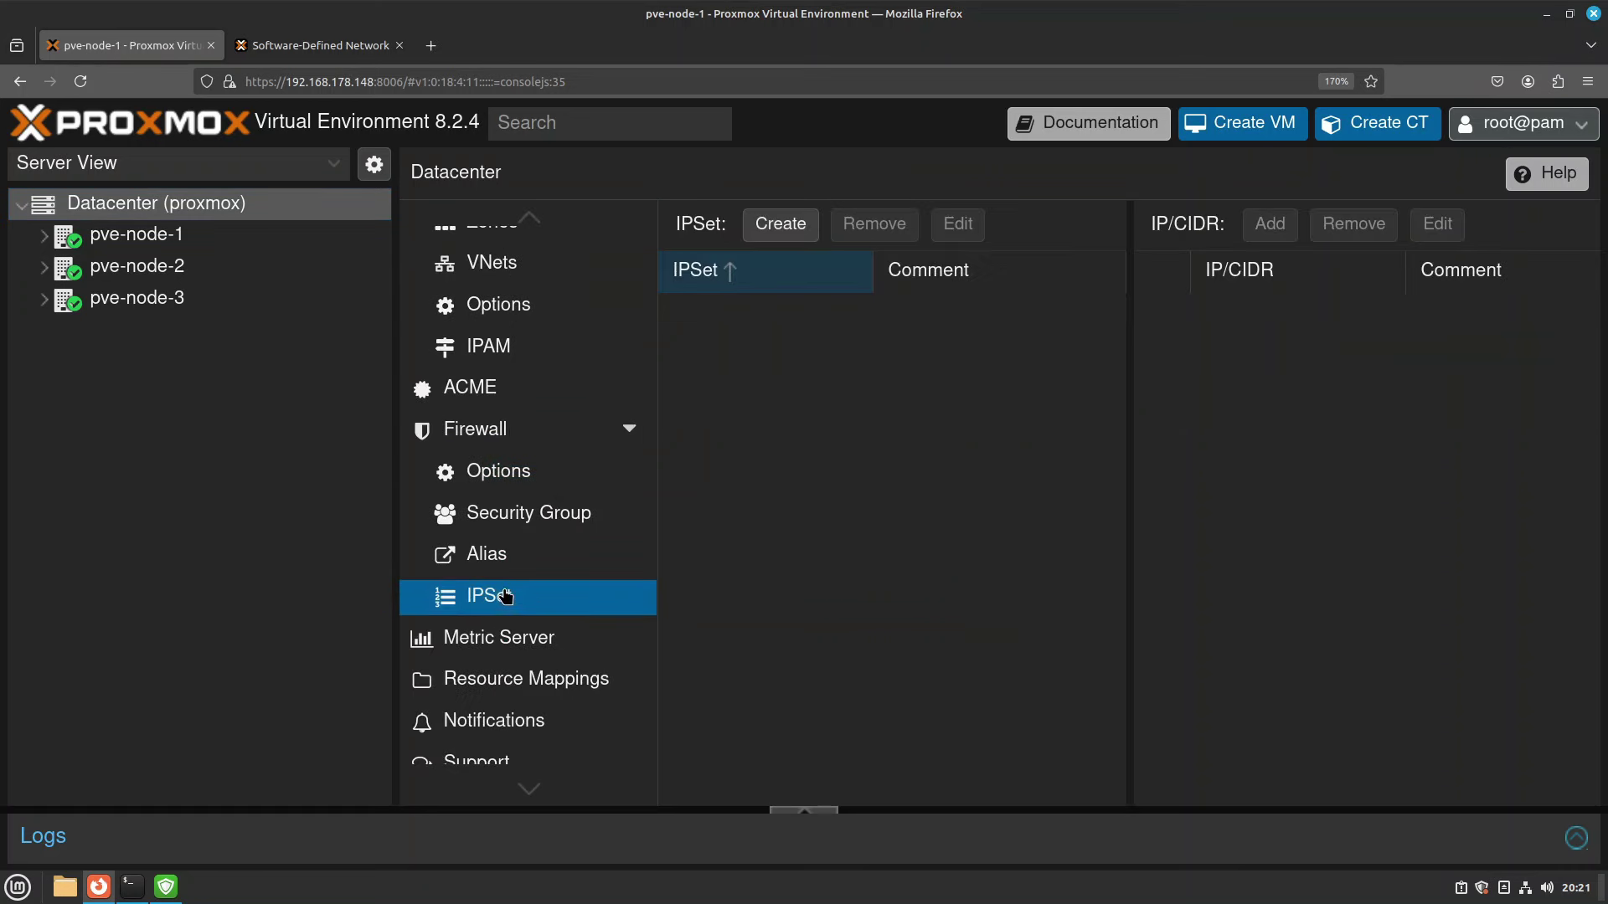
left_click(477, 429)
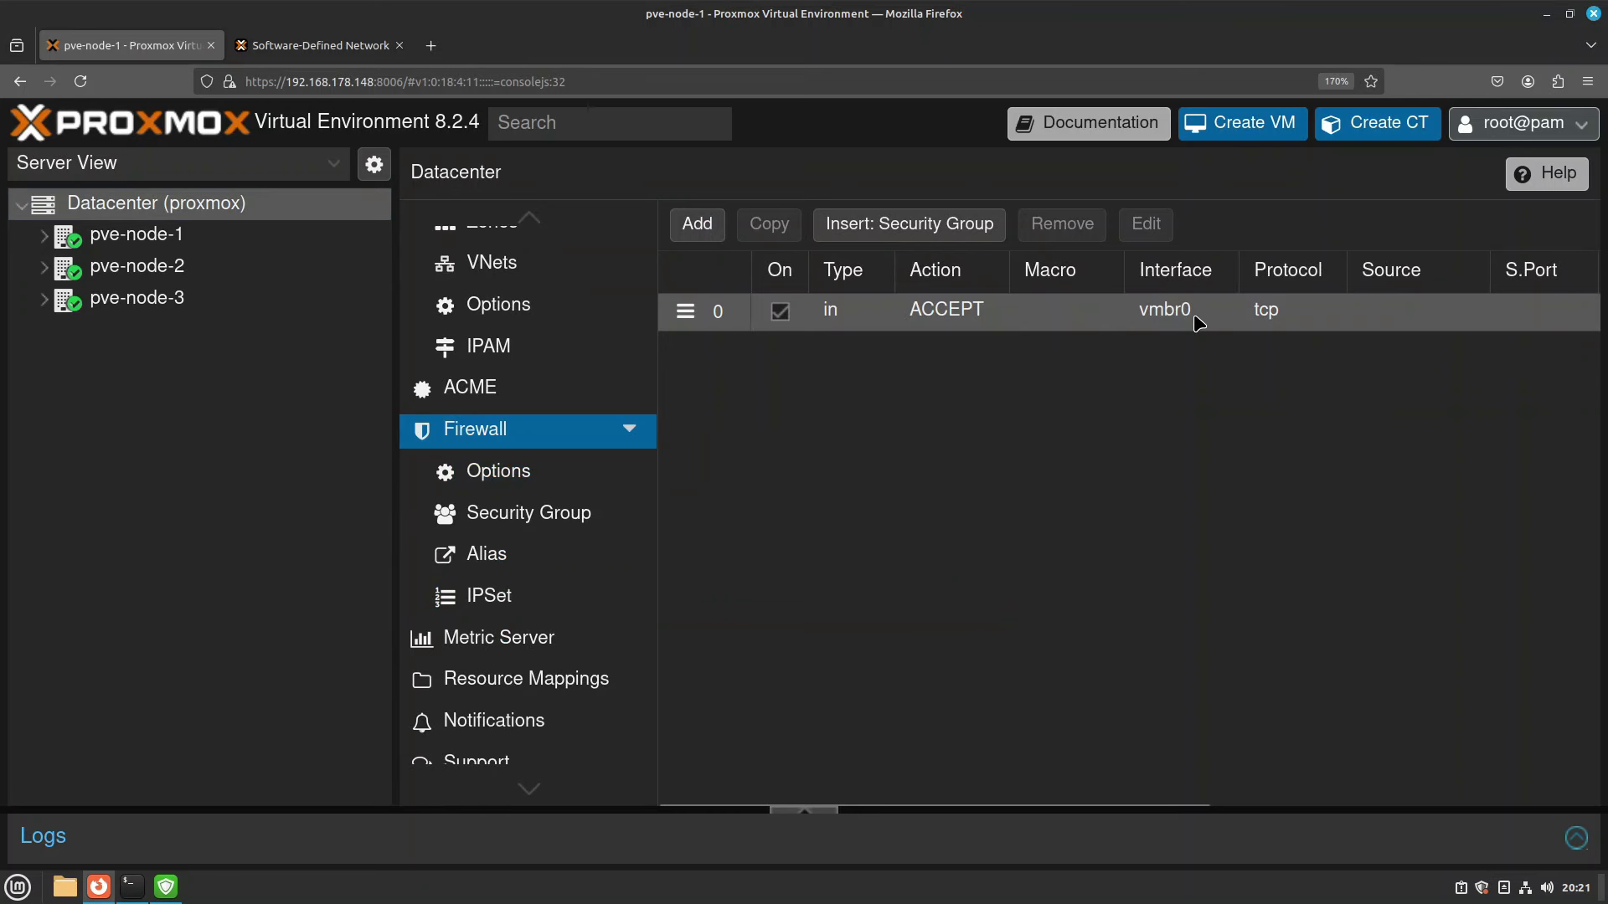
scroll(1198, 322, "right", 6)
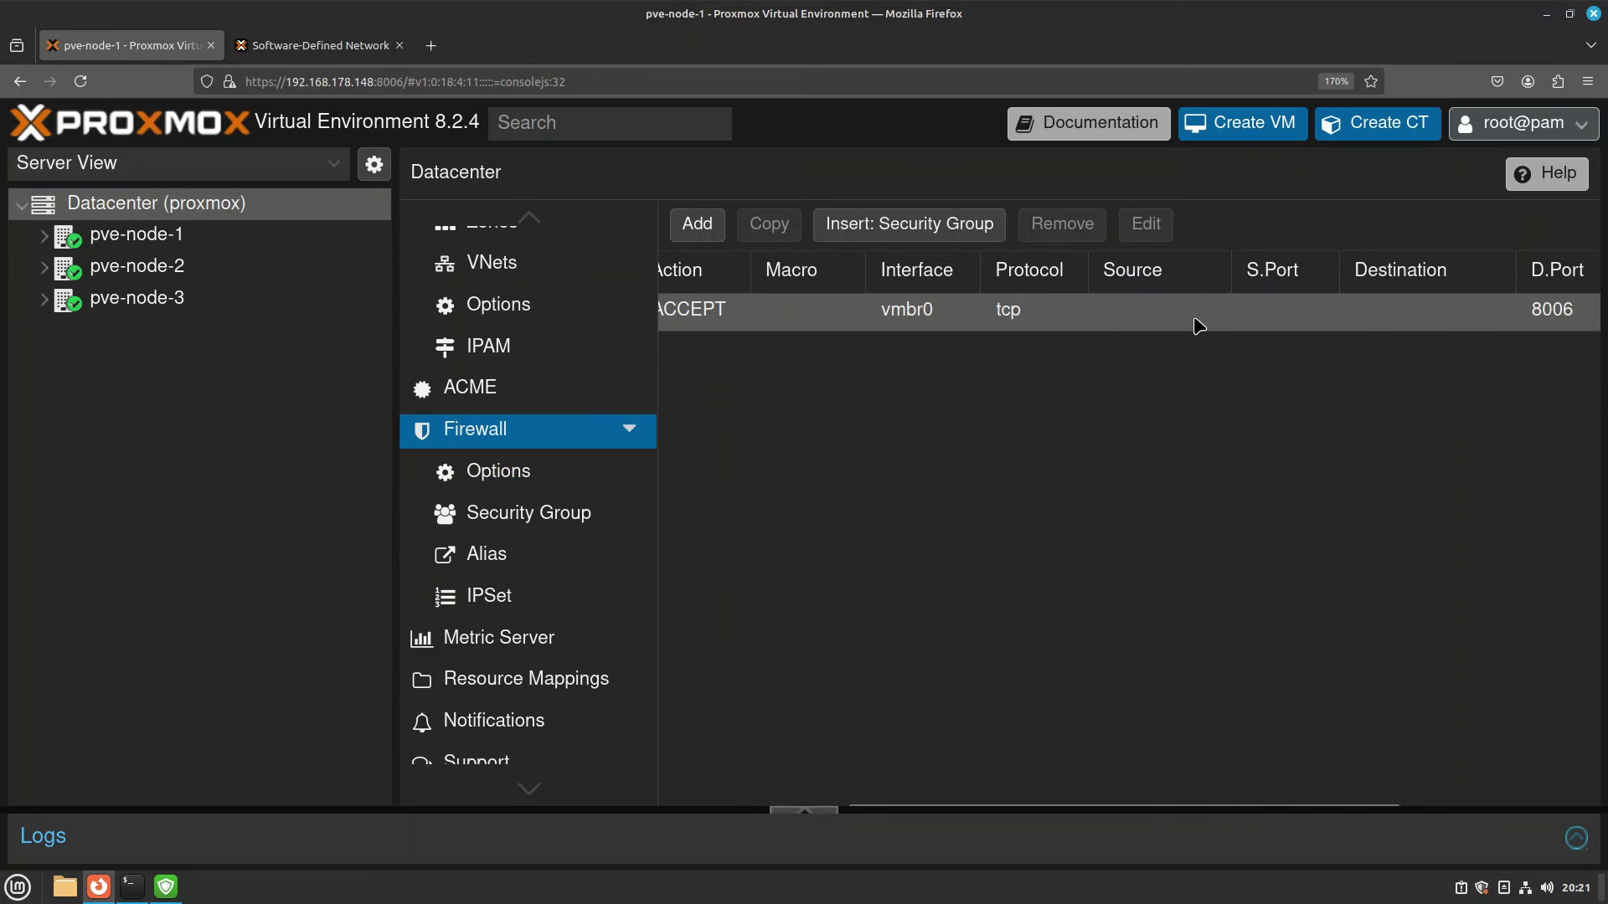
scroll(1037, 323, "left", 6)
scroll(1037, 335, "left", 1)
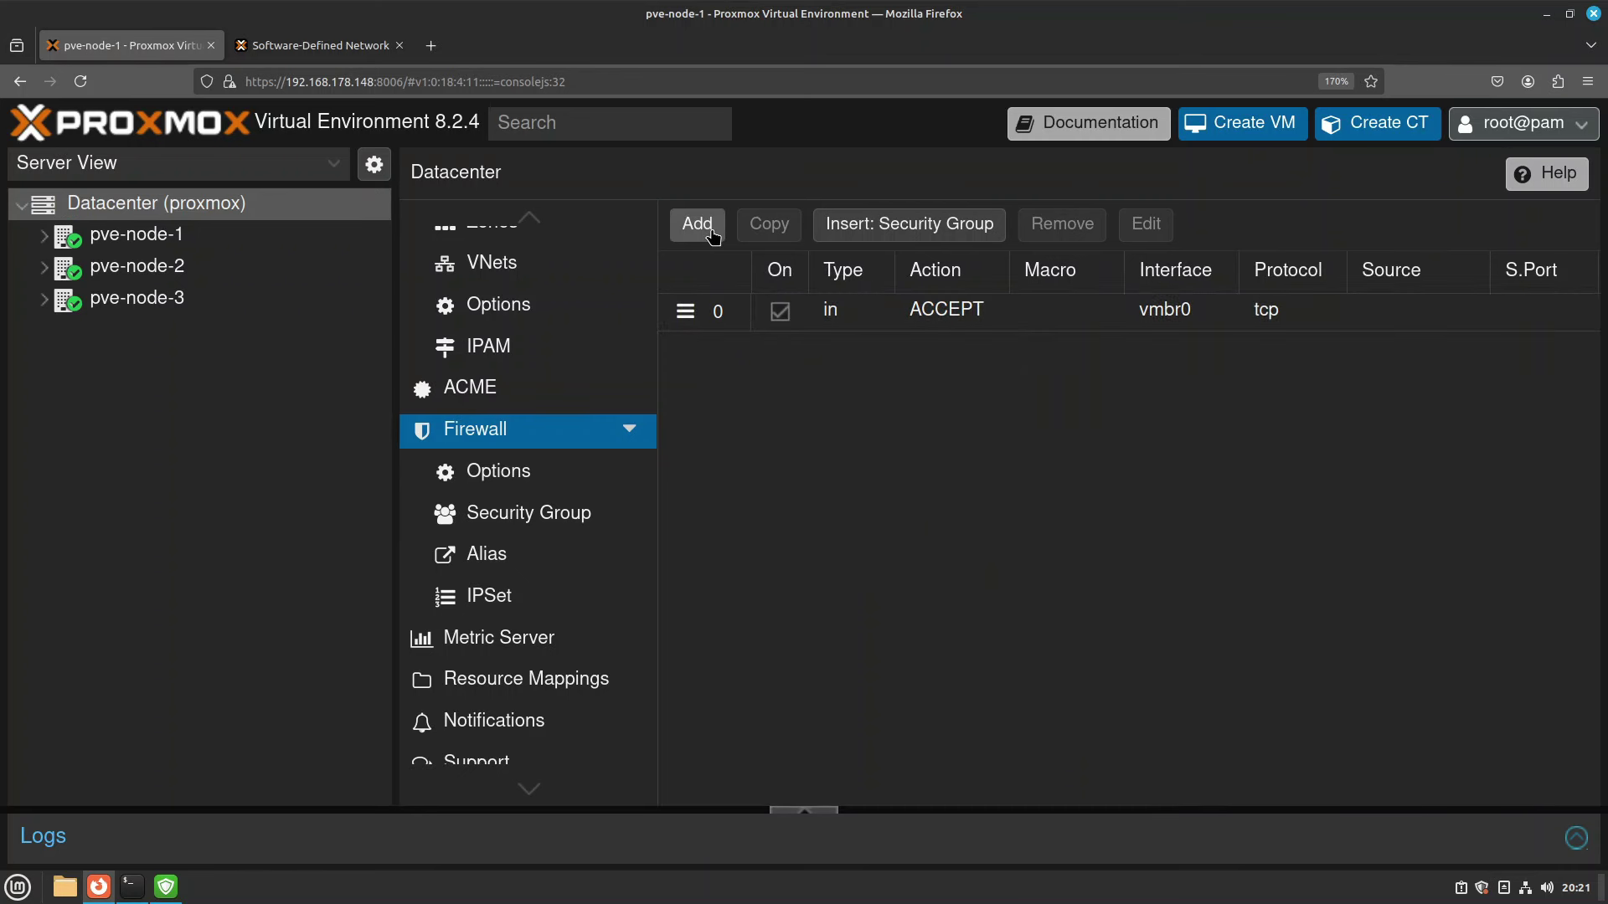
Start another datacenter firewall rule and tick Enable.
left_click(712, 237)
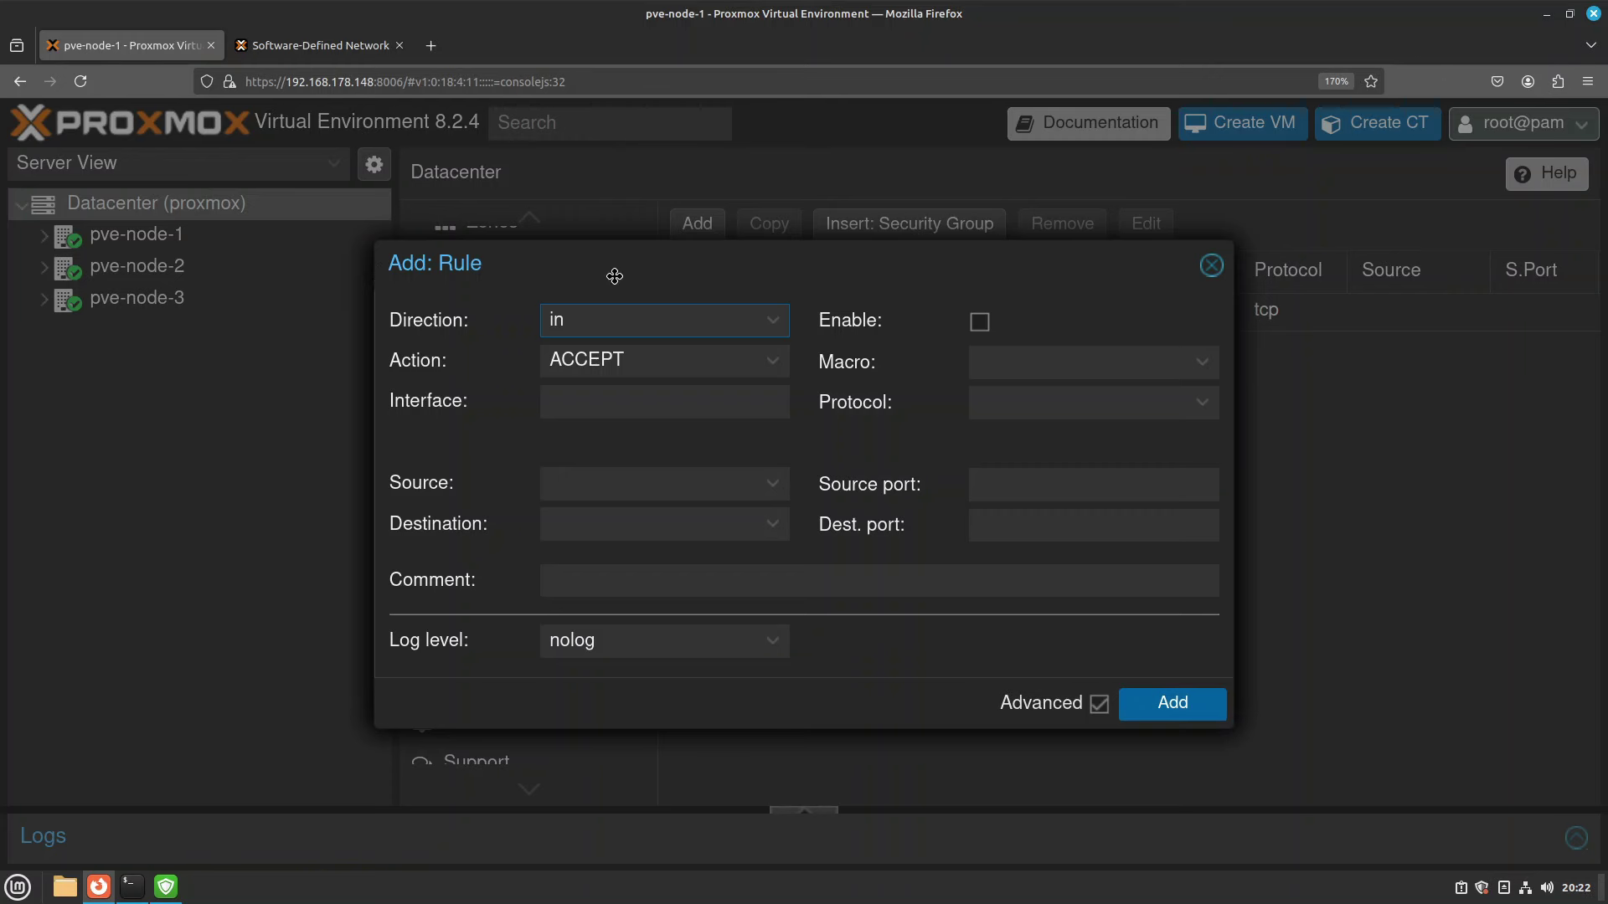
left_click_drag(610, 269, 767, 410)
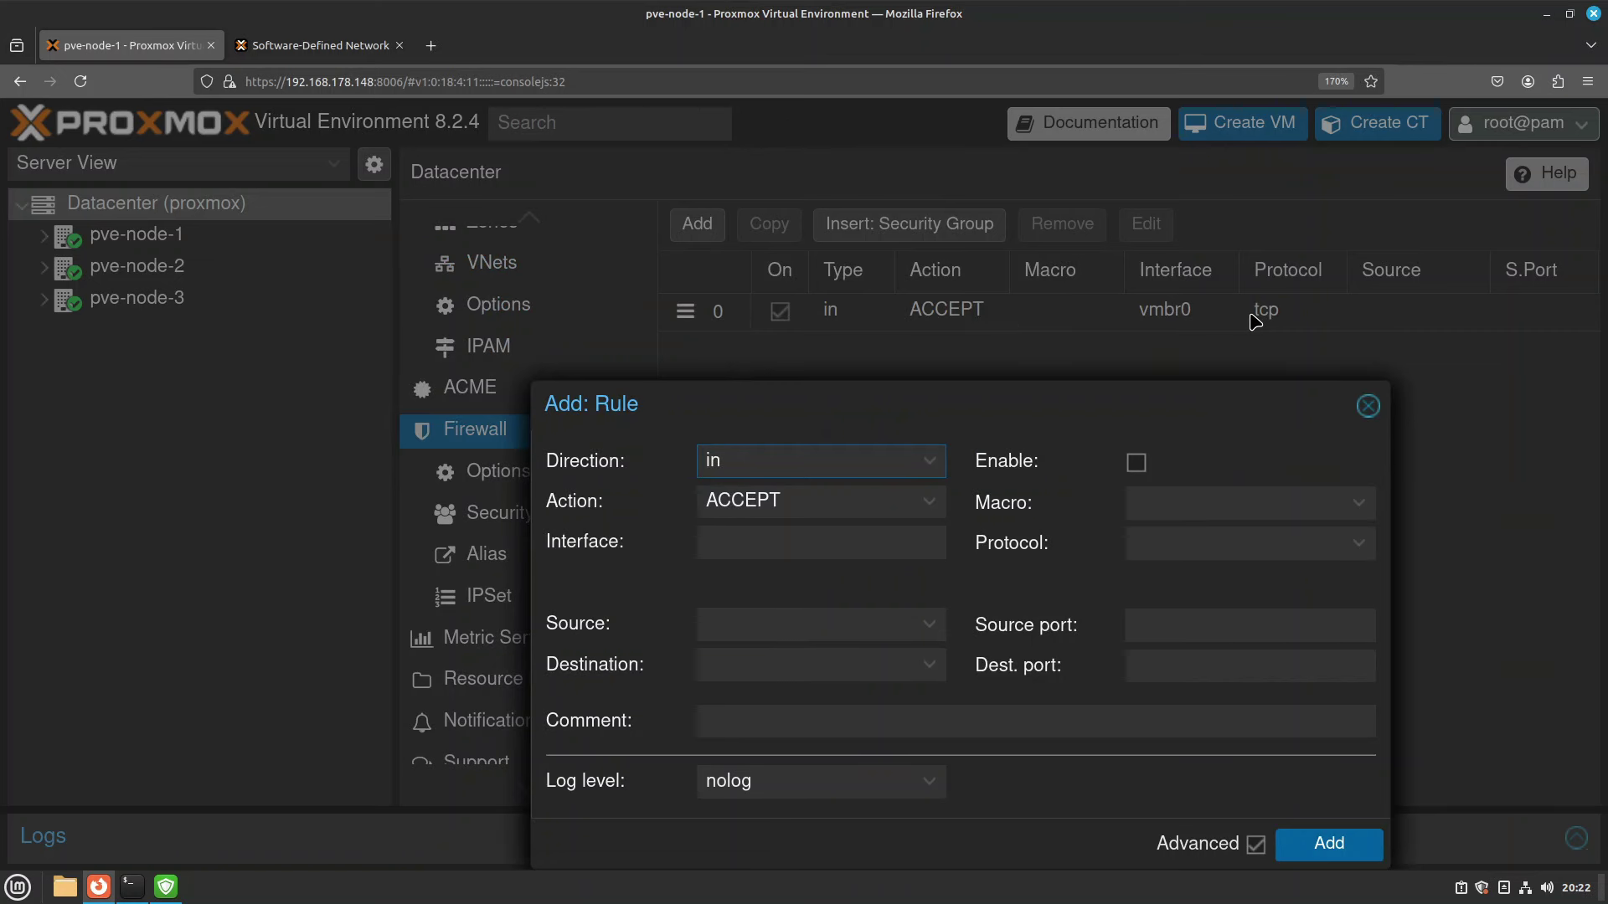
left_click_drag(1096, 403, 1126, 378)
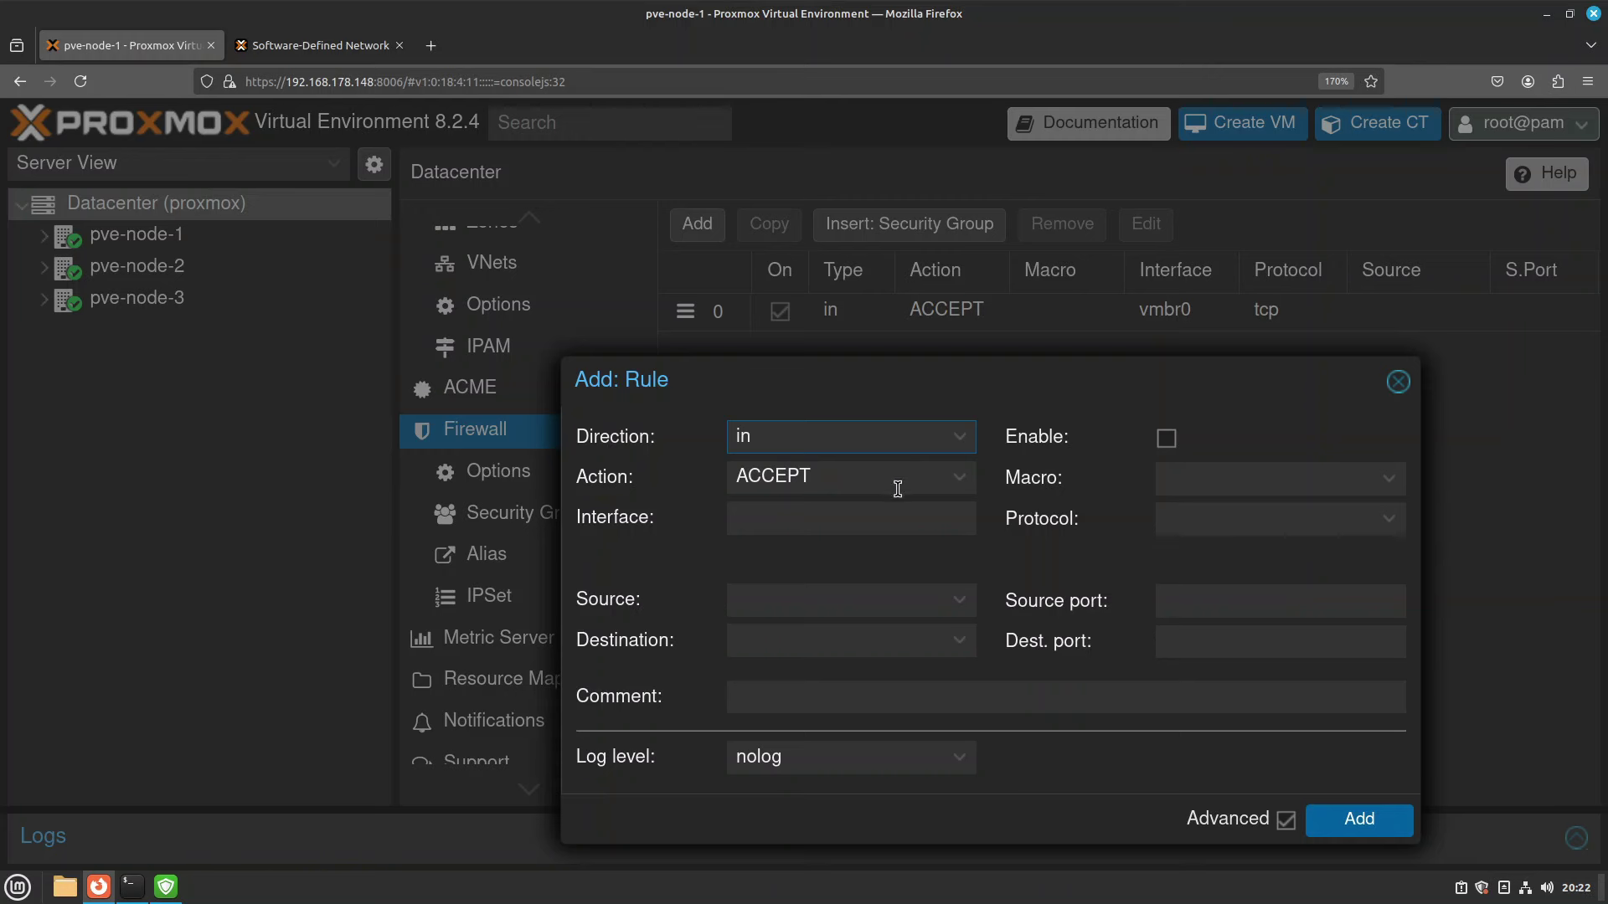
left_click(1166, 438)
left_click(1210, 517)
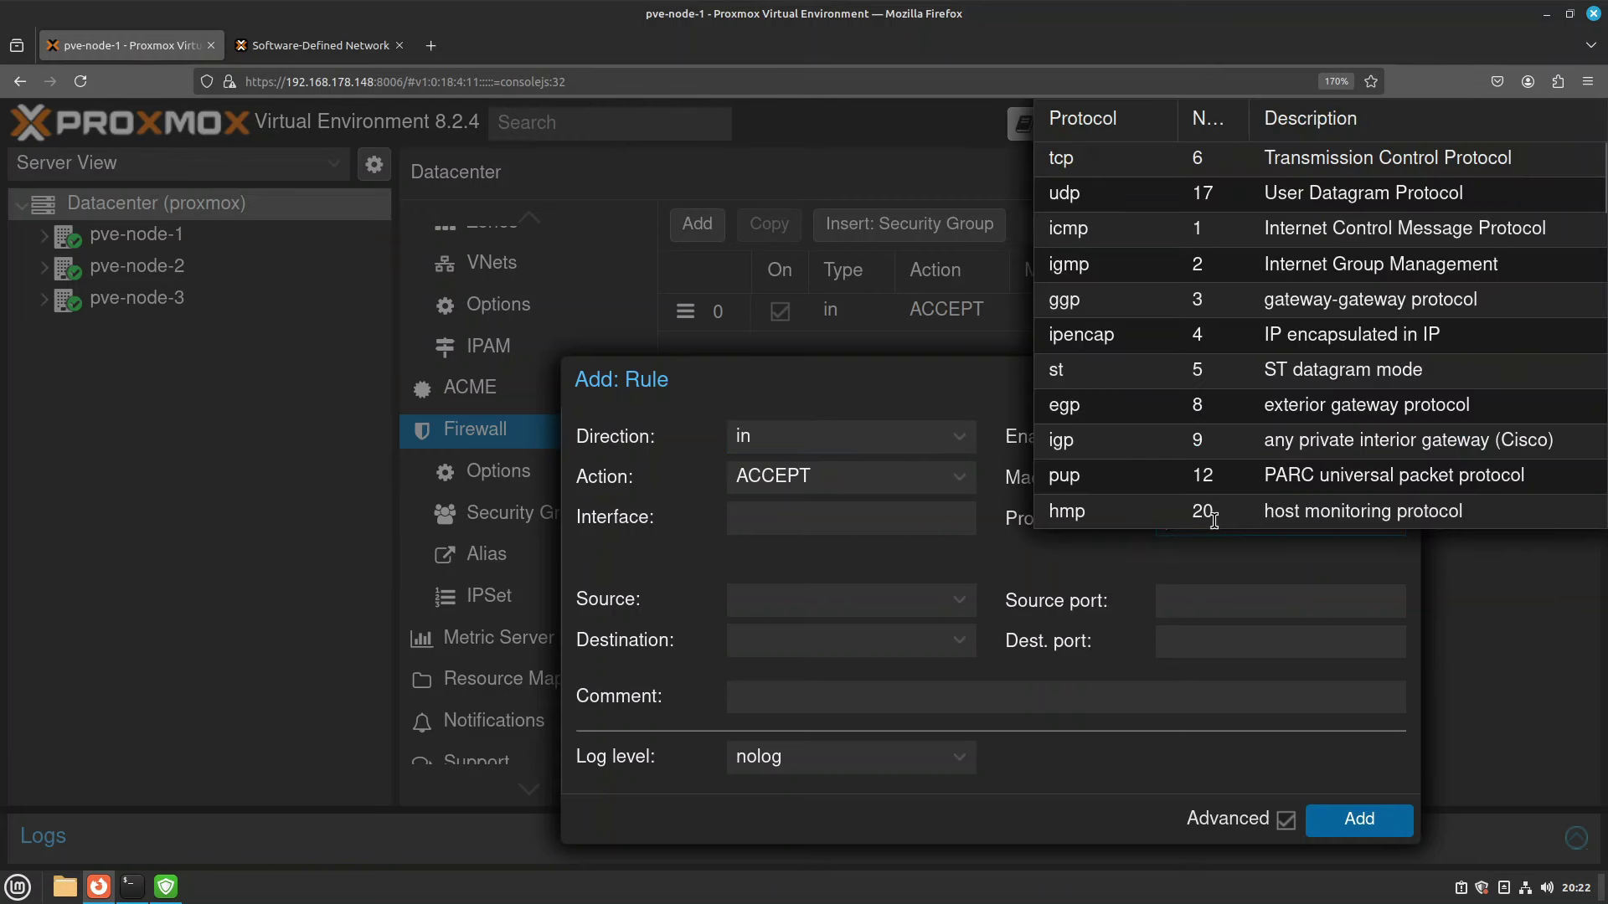
left_click(1209, 564)
Choose macro DHCPfwd, comment it 'DHCP Requests' and add the rule.
left_click(1196, 481)
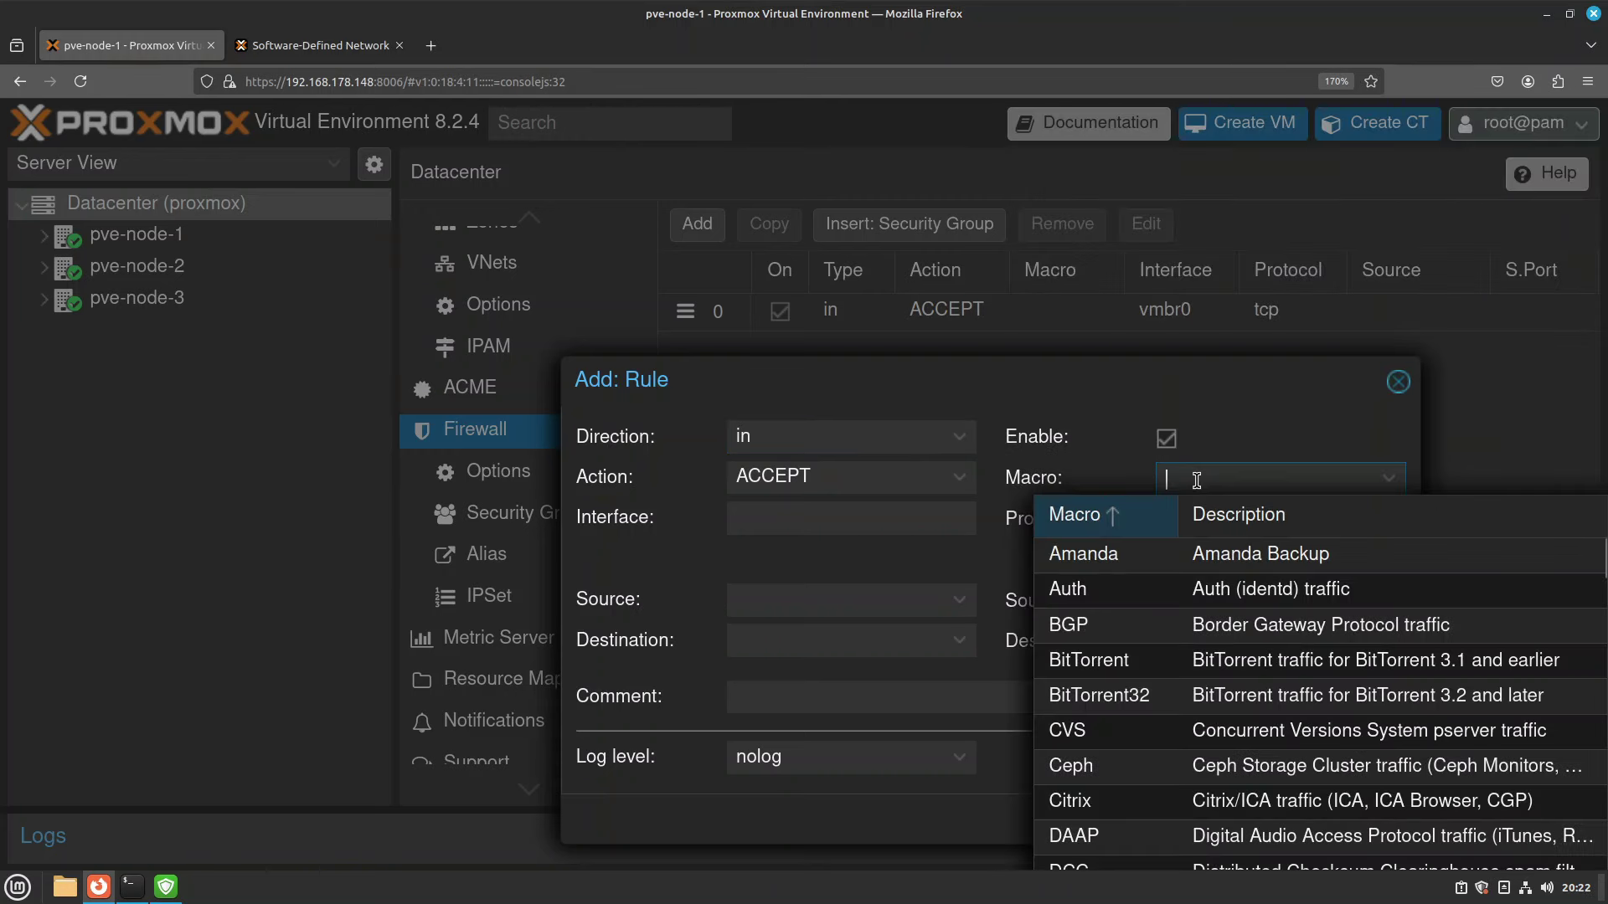
type("dhcp")
key("Down")
key("Return")
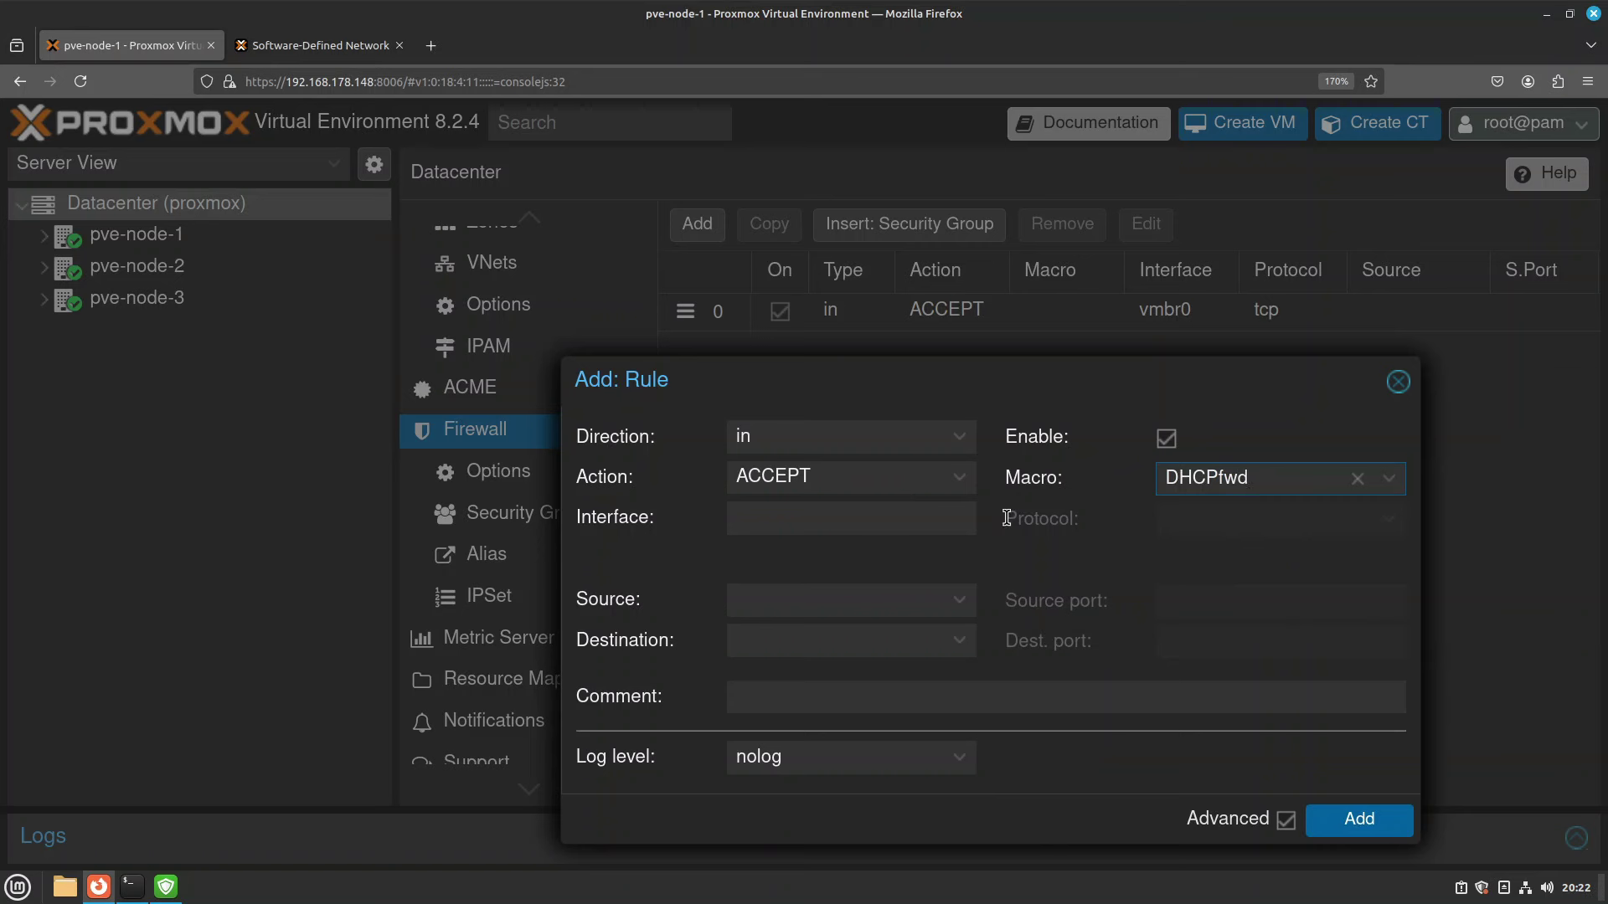
left_click(789, 698)
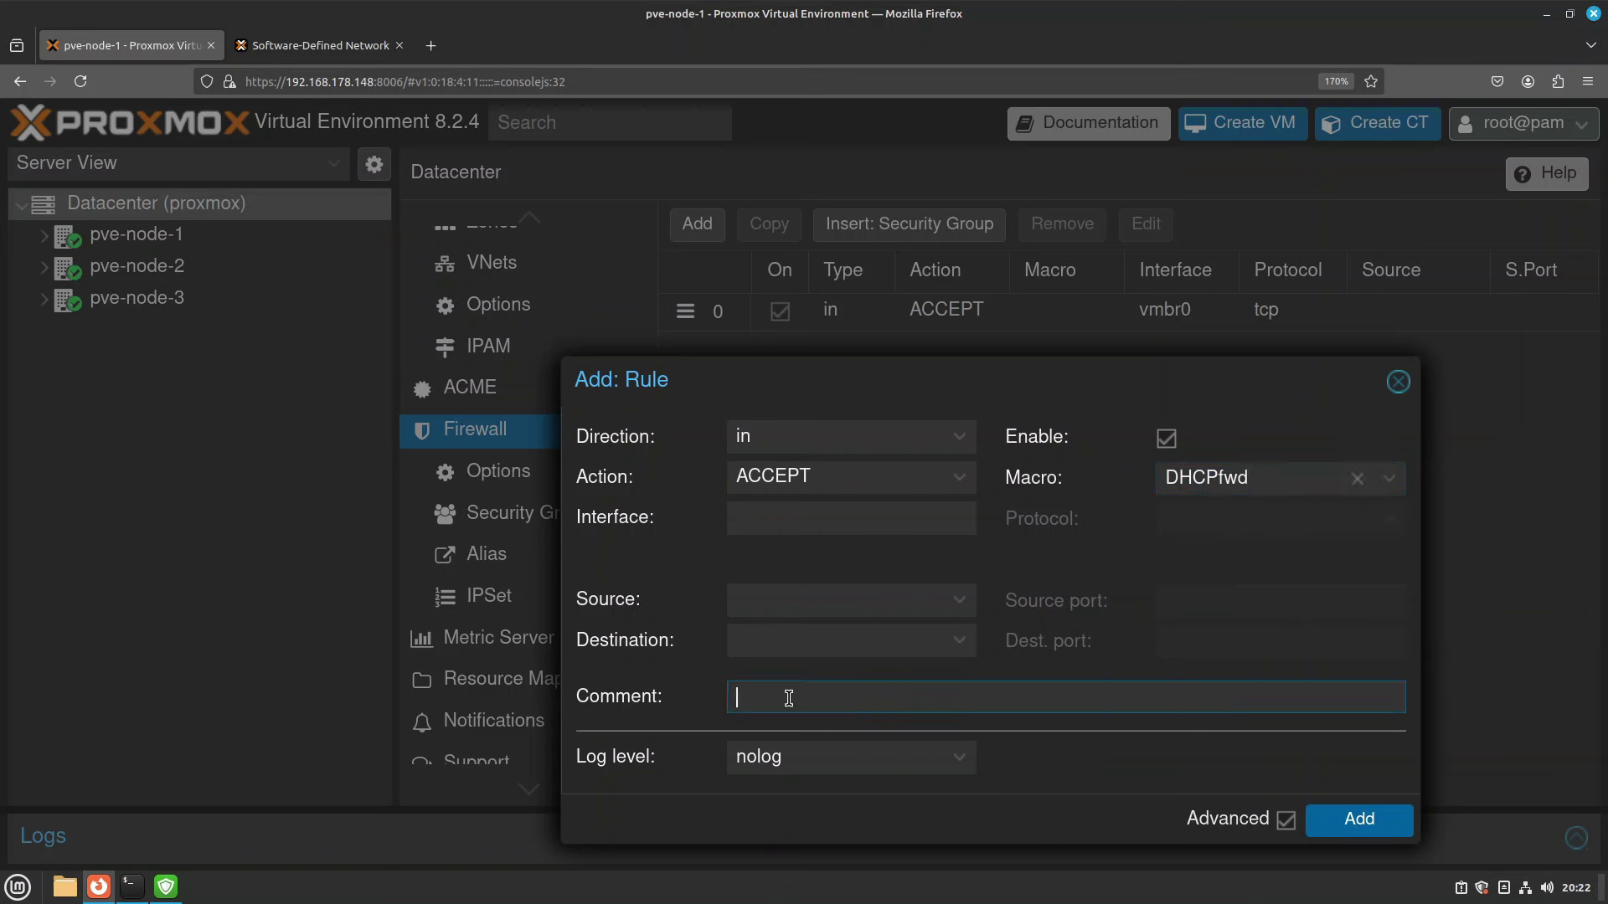
type("DHCP Requests")
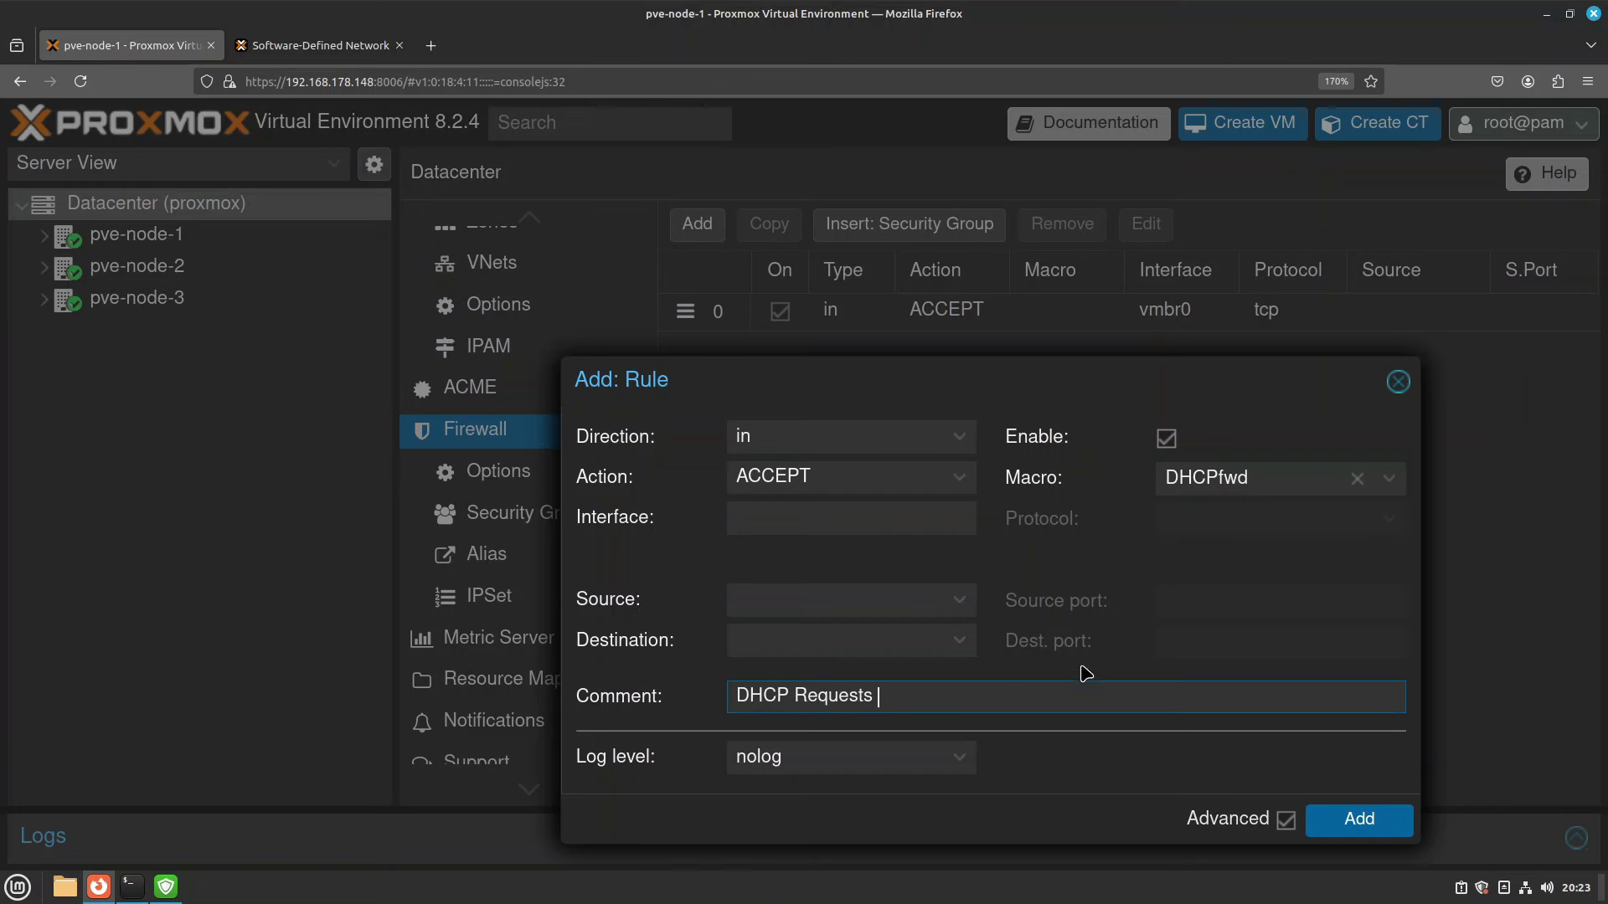
left_click(1350, 825)
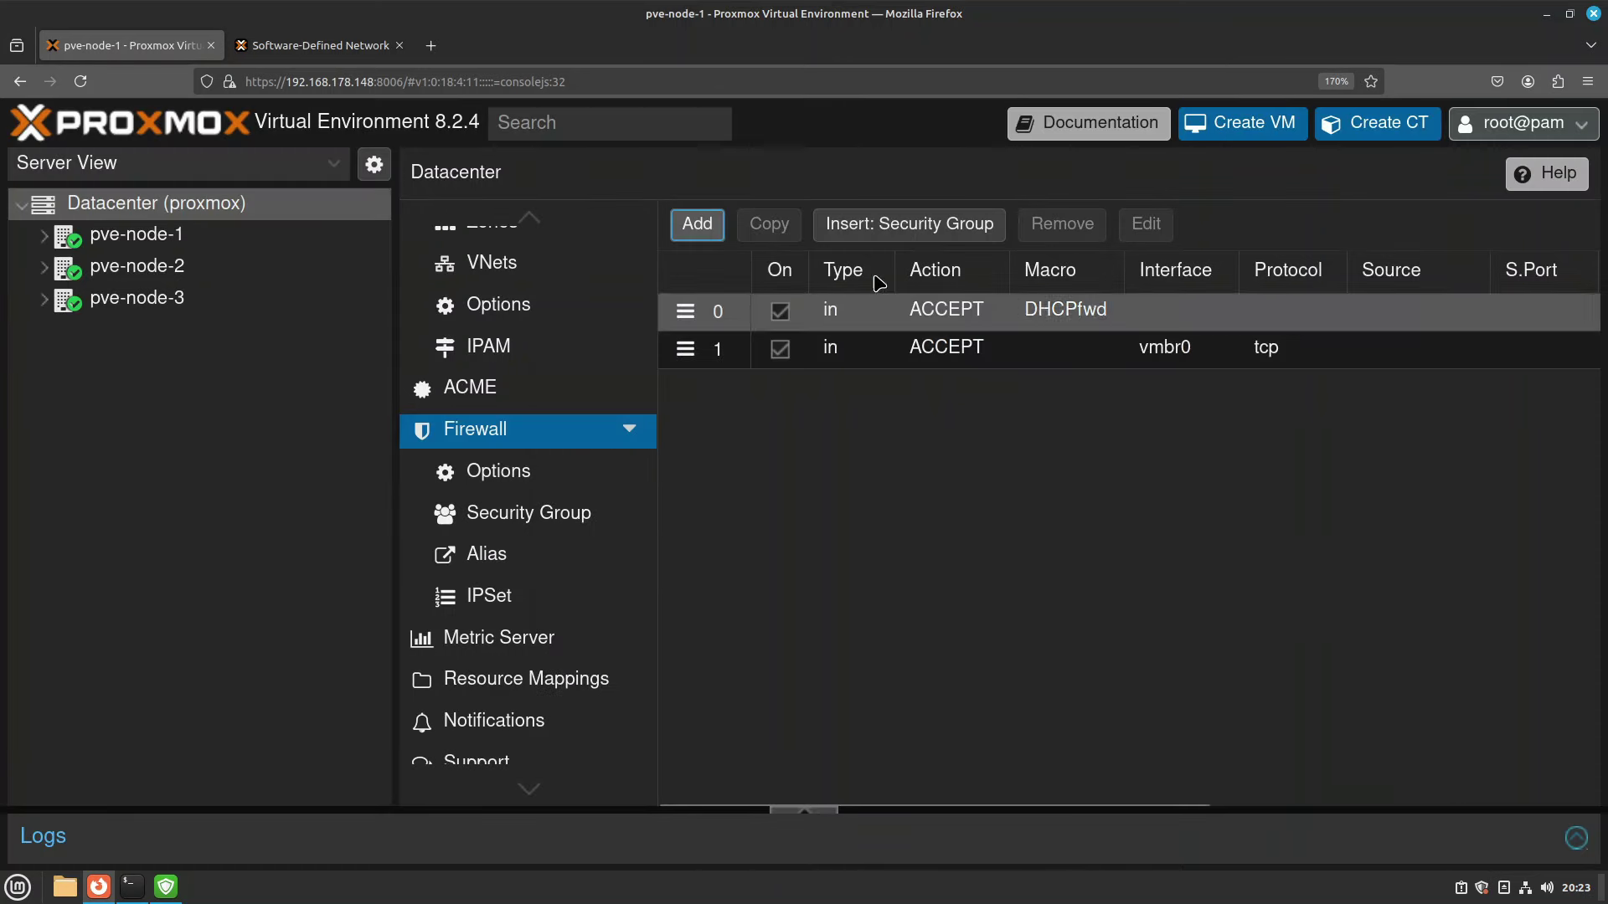
Create an enabled rule from the DNS macro with the comment 'DNS Reqeus'.
left_click(710, 230)
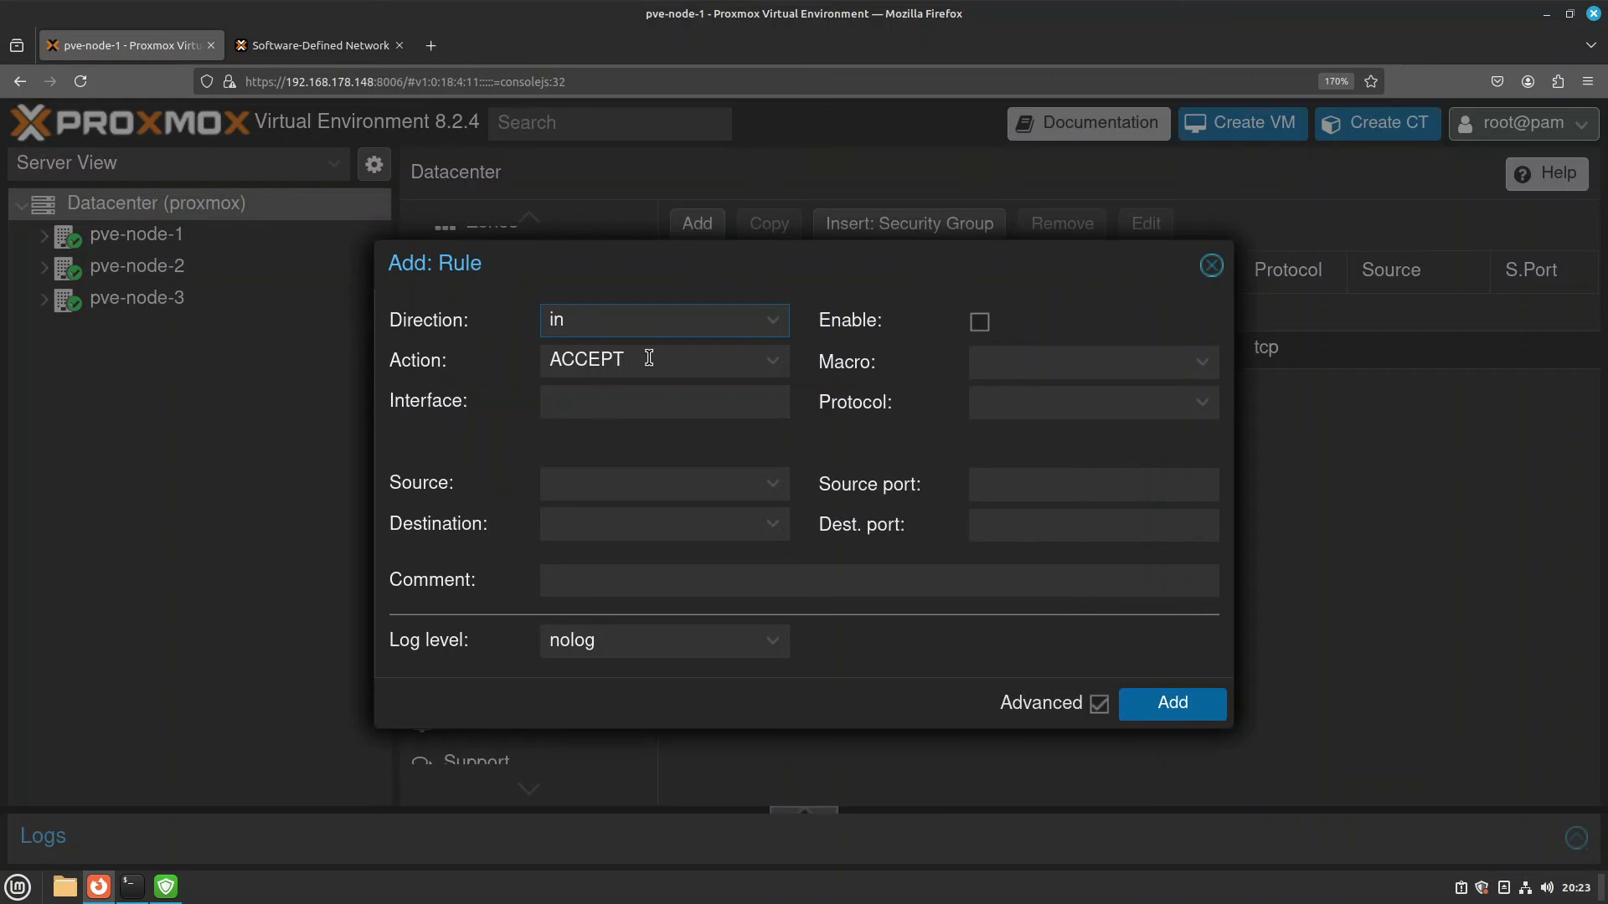
left_click(979, 322)
left_click(1019, 366)
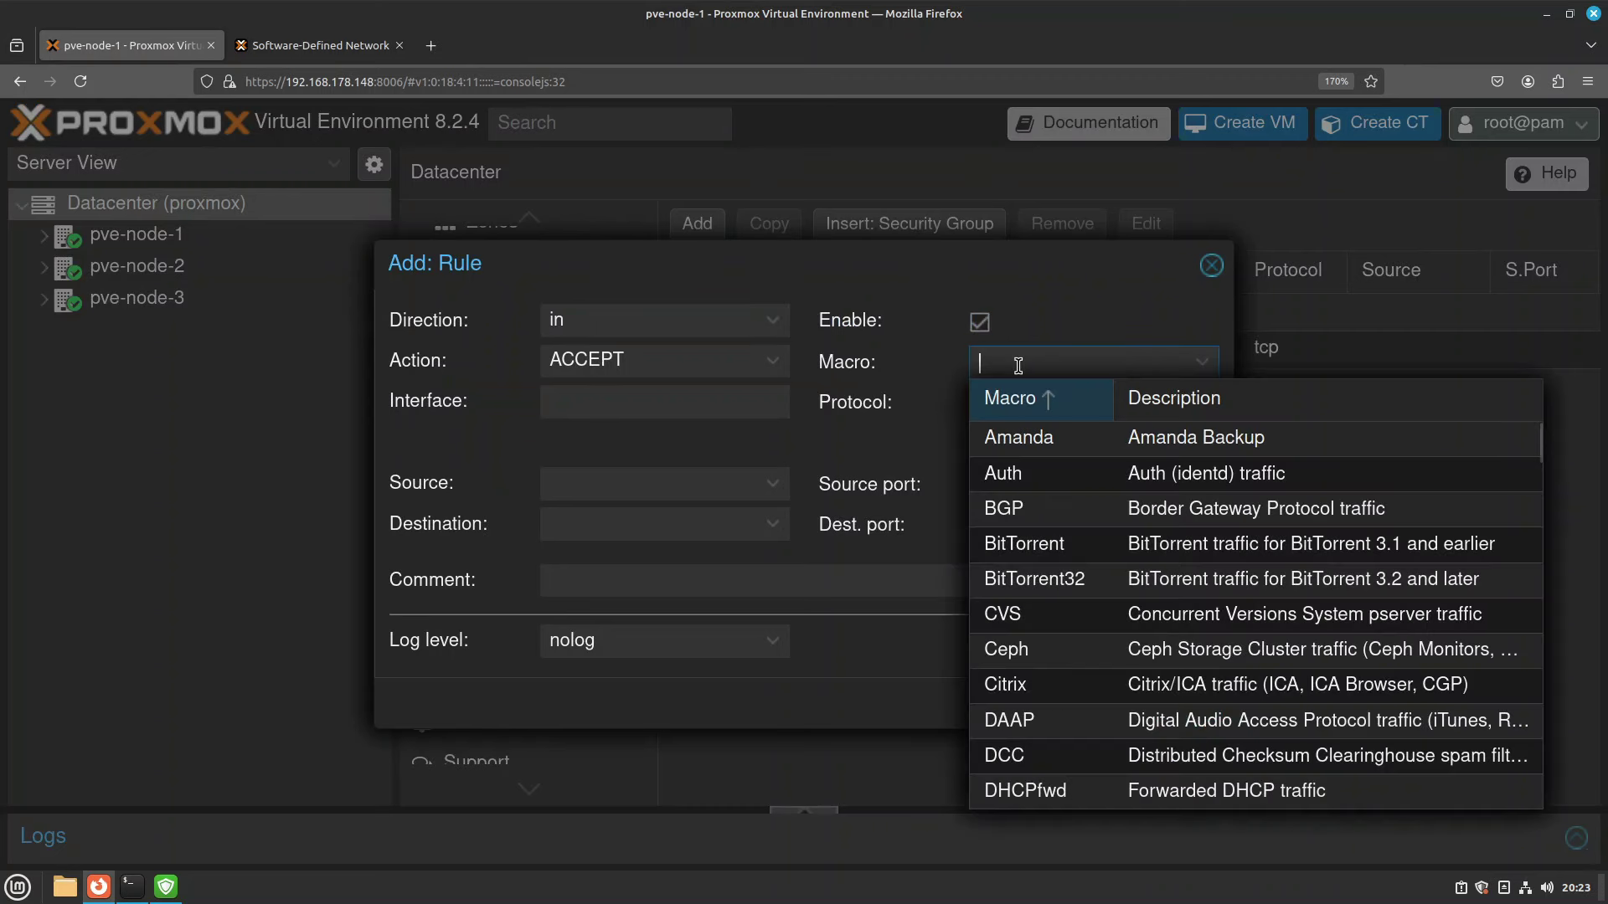
type("dn")
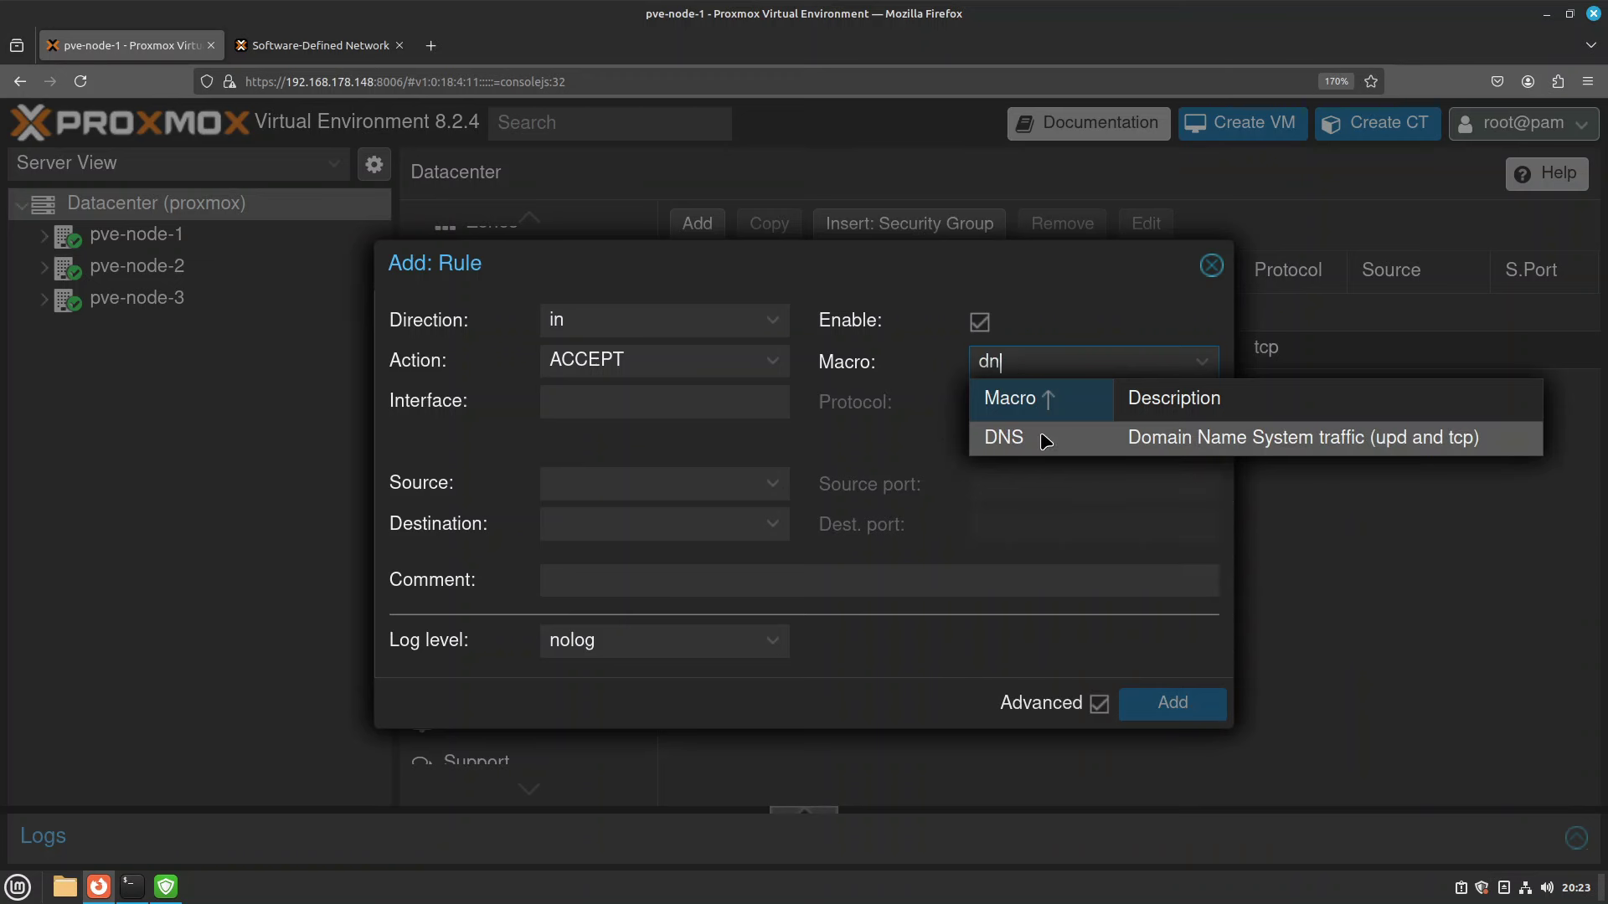
left_click(1105, 439)
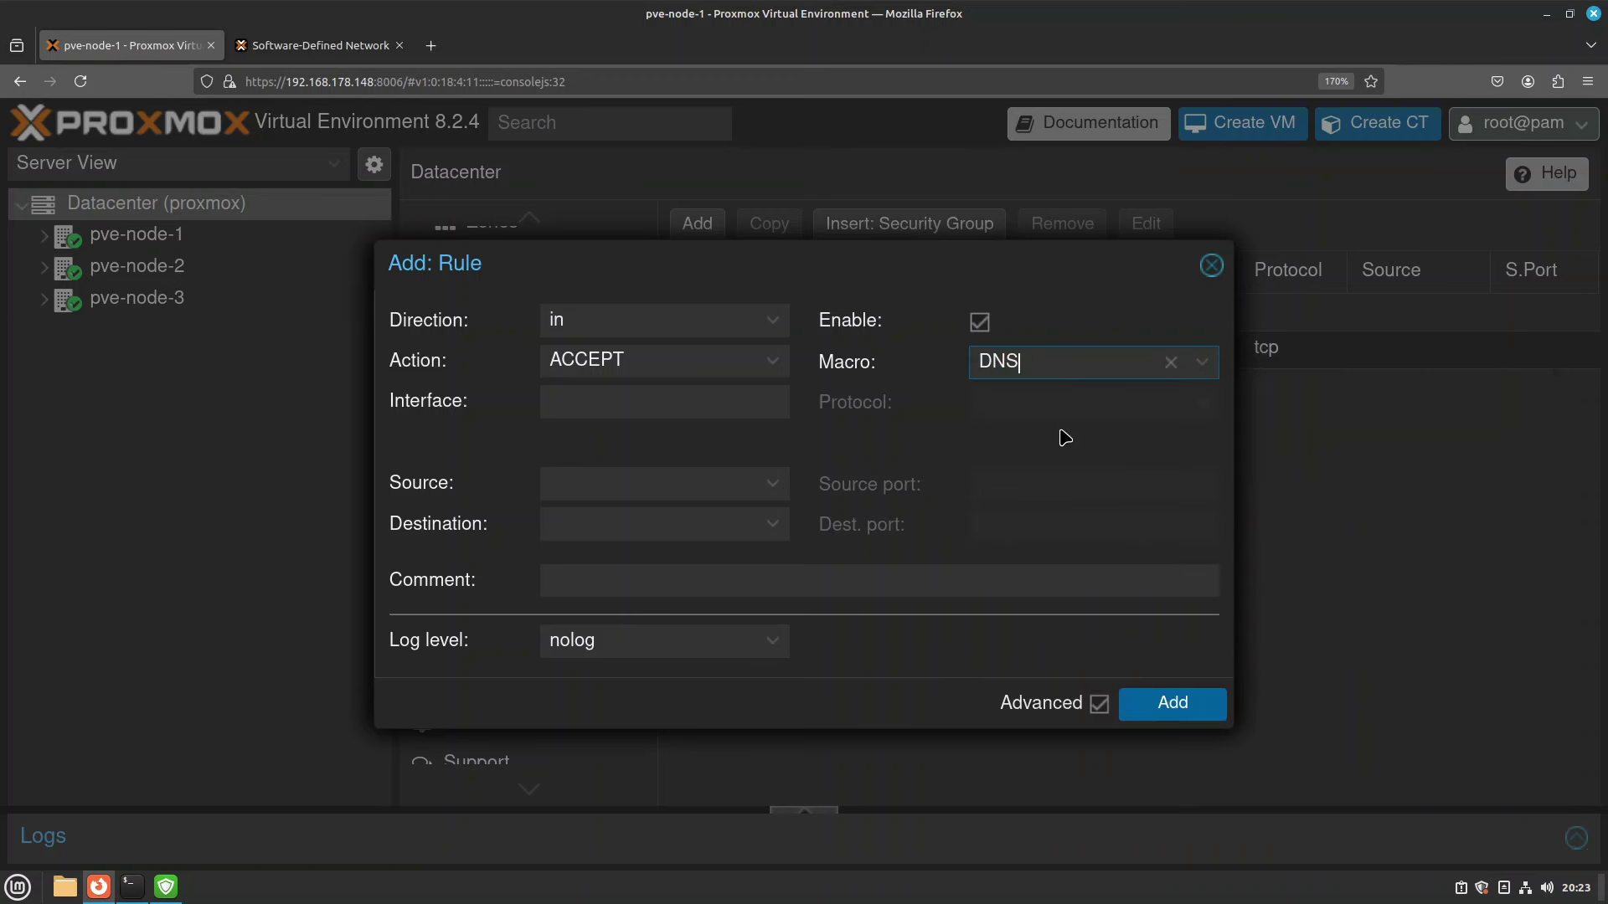
left_click(639, 583)
type("DNS Reqeusts")
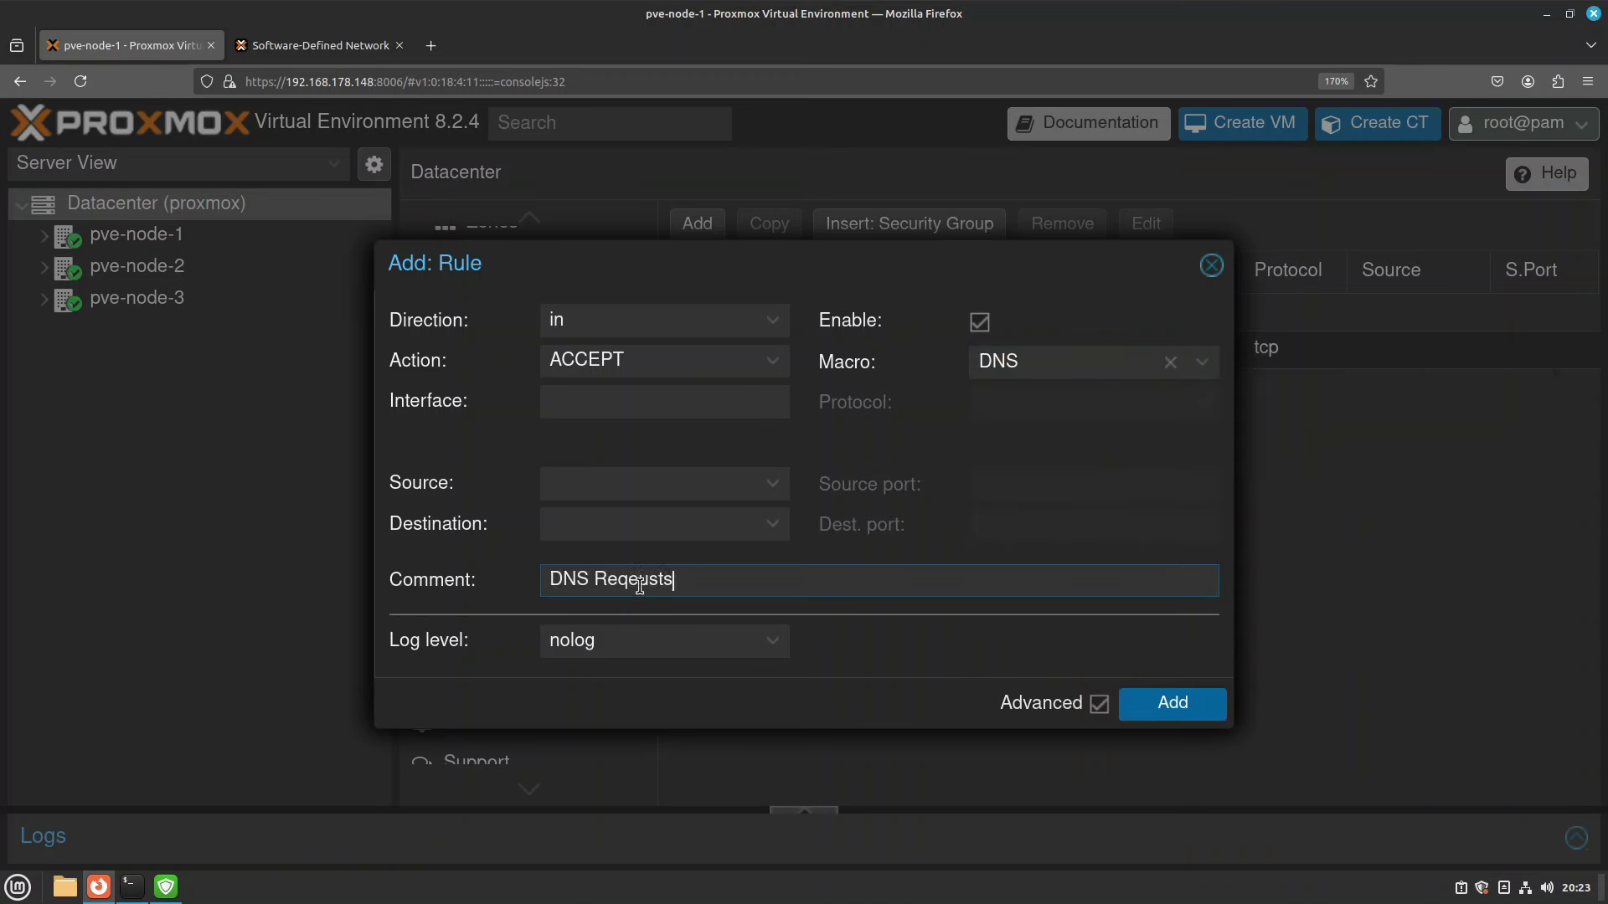
left_click(1167, 703)
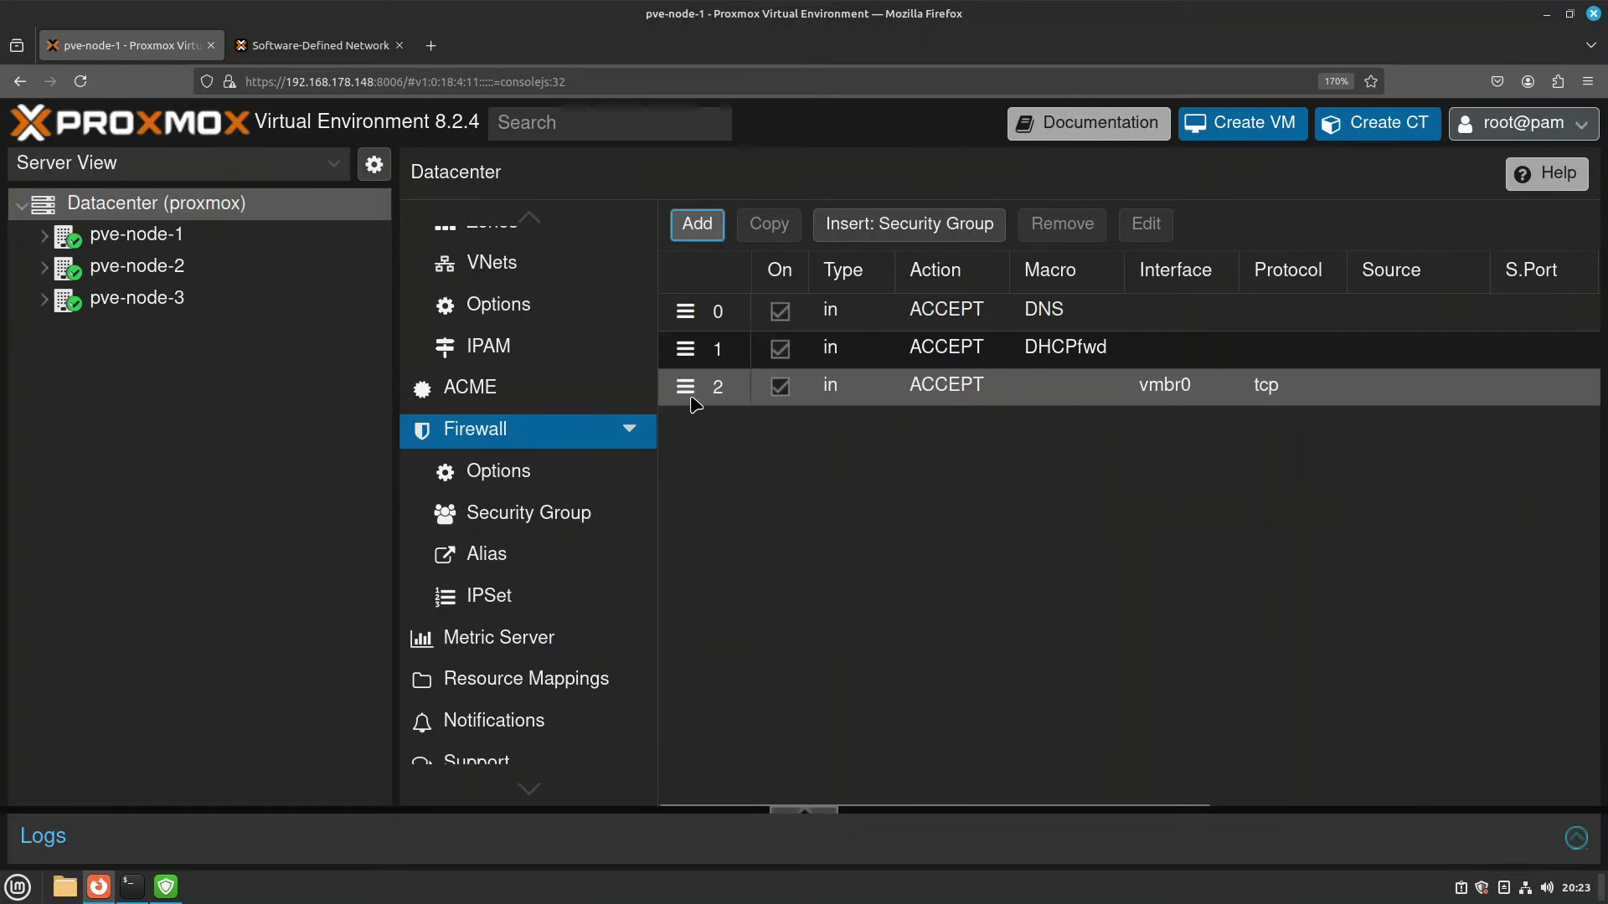
Drag the vmbr0 TCP rule to the top and the DHCPfwd rule above DNS.
left_click_drag(695, 390, 695, 310)
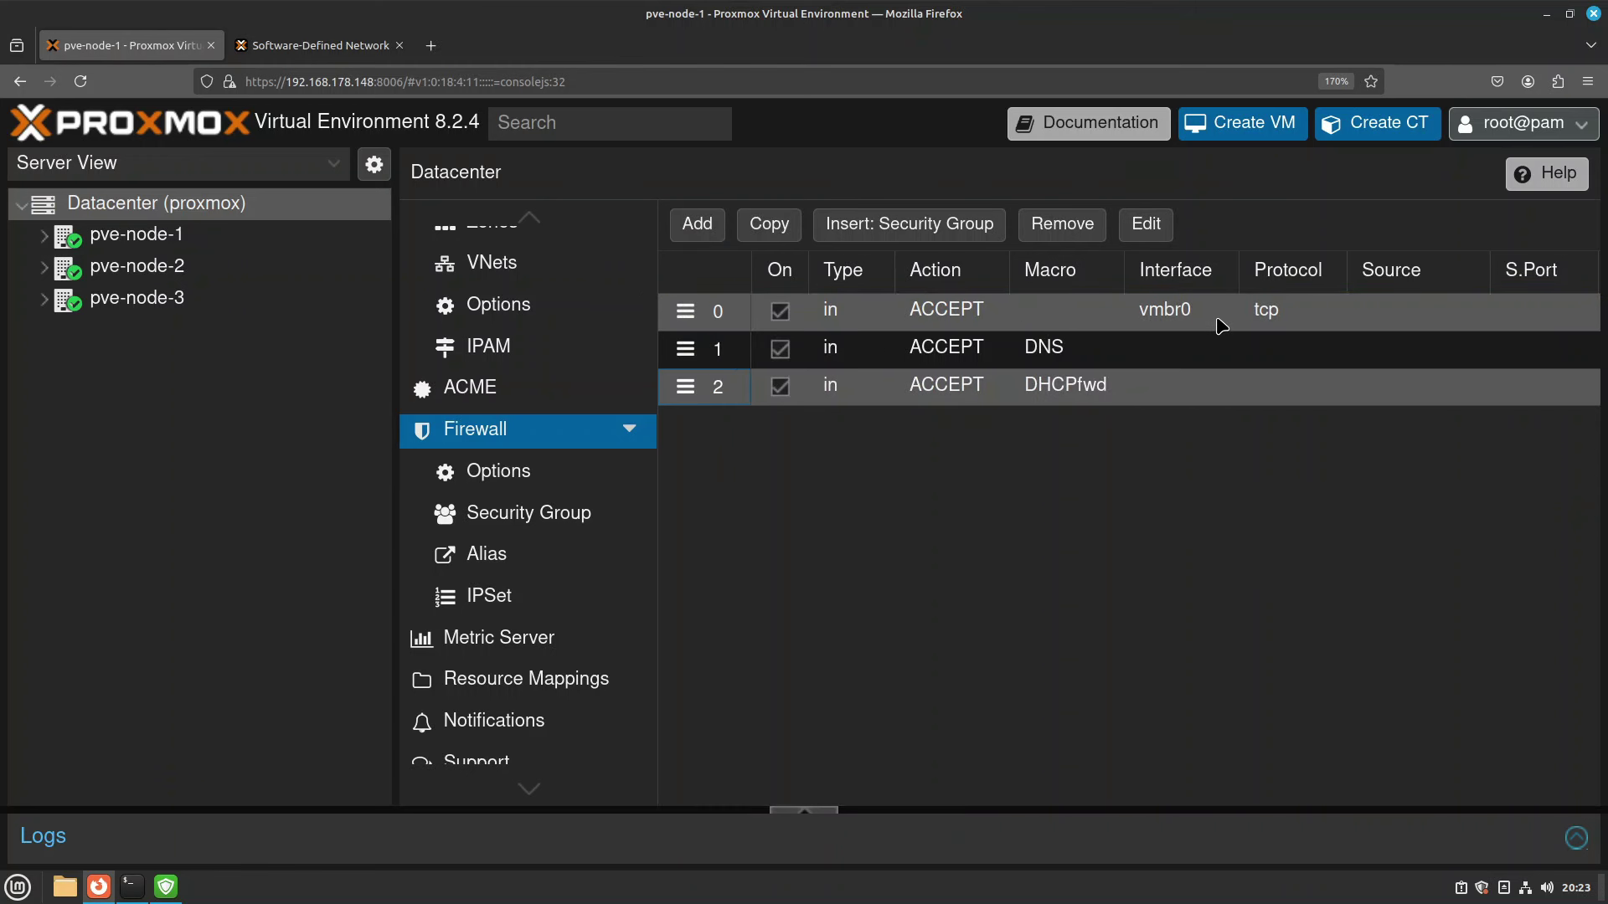
left_click_drag(684, 390, 681, 345)
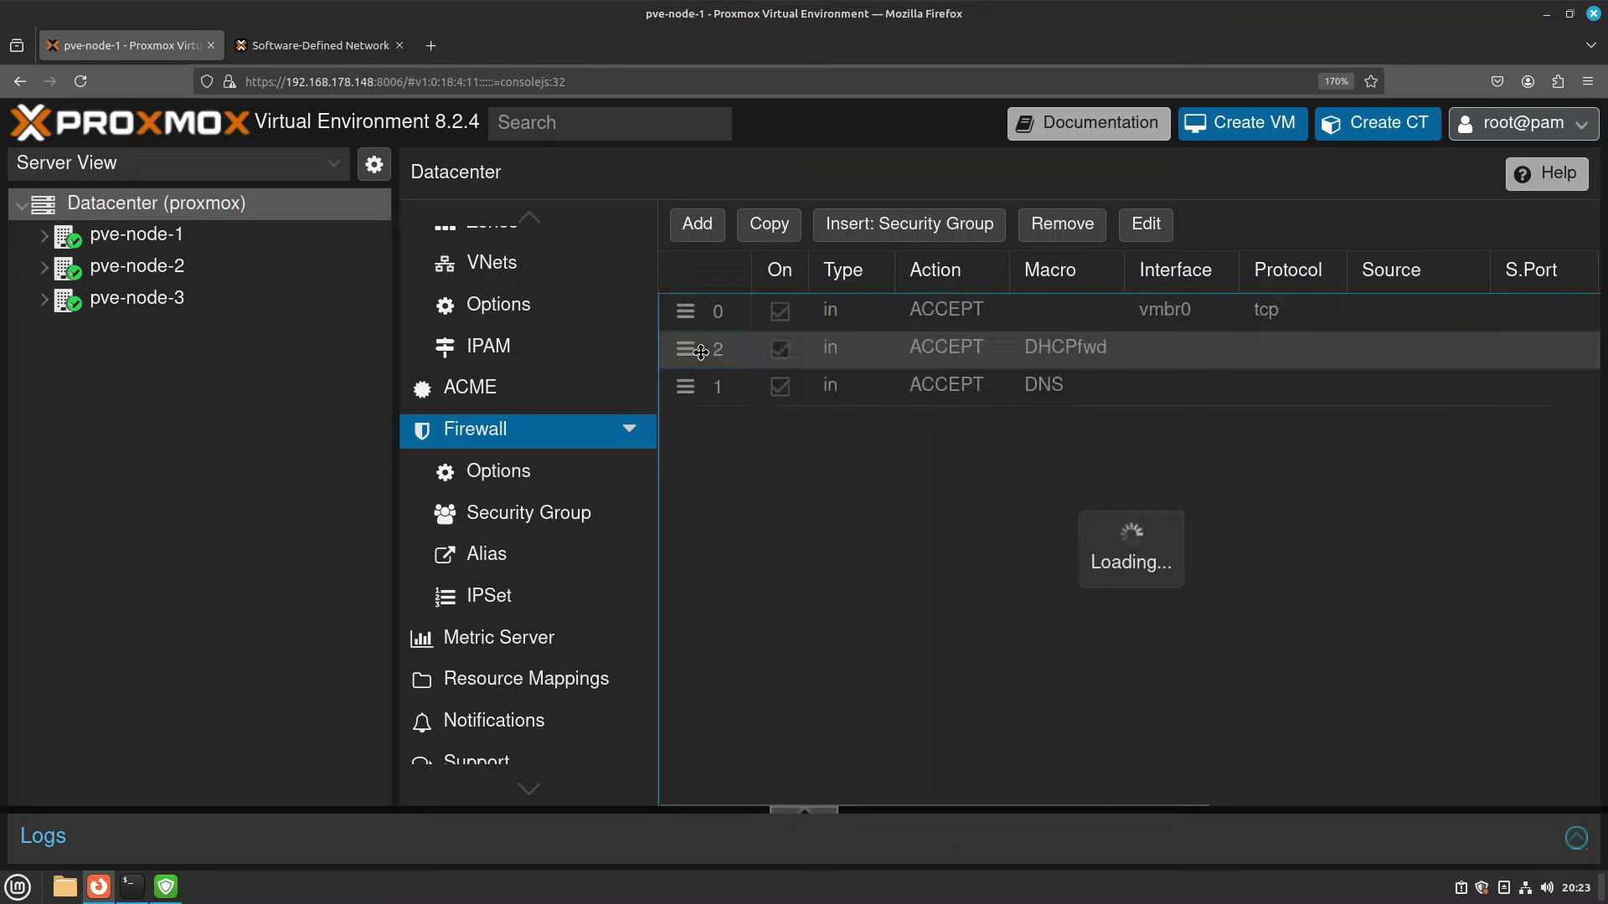
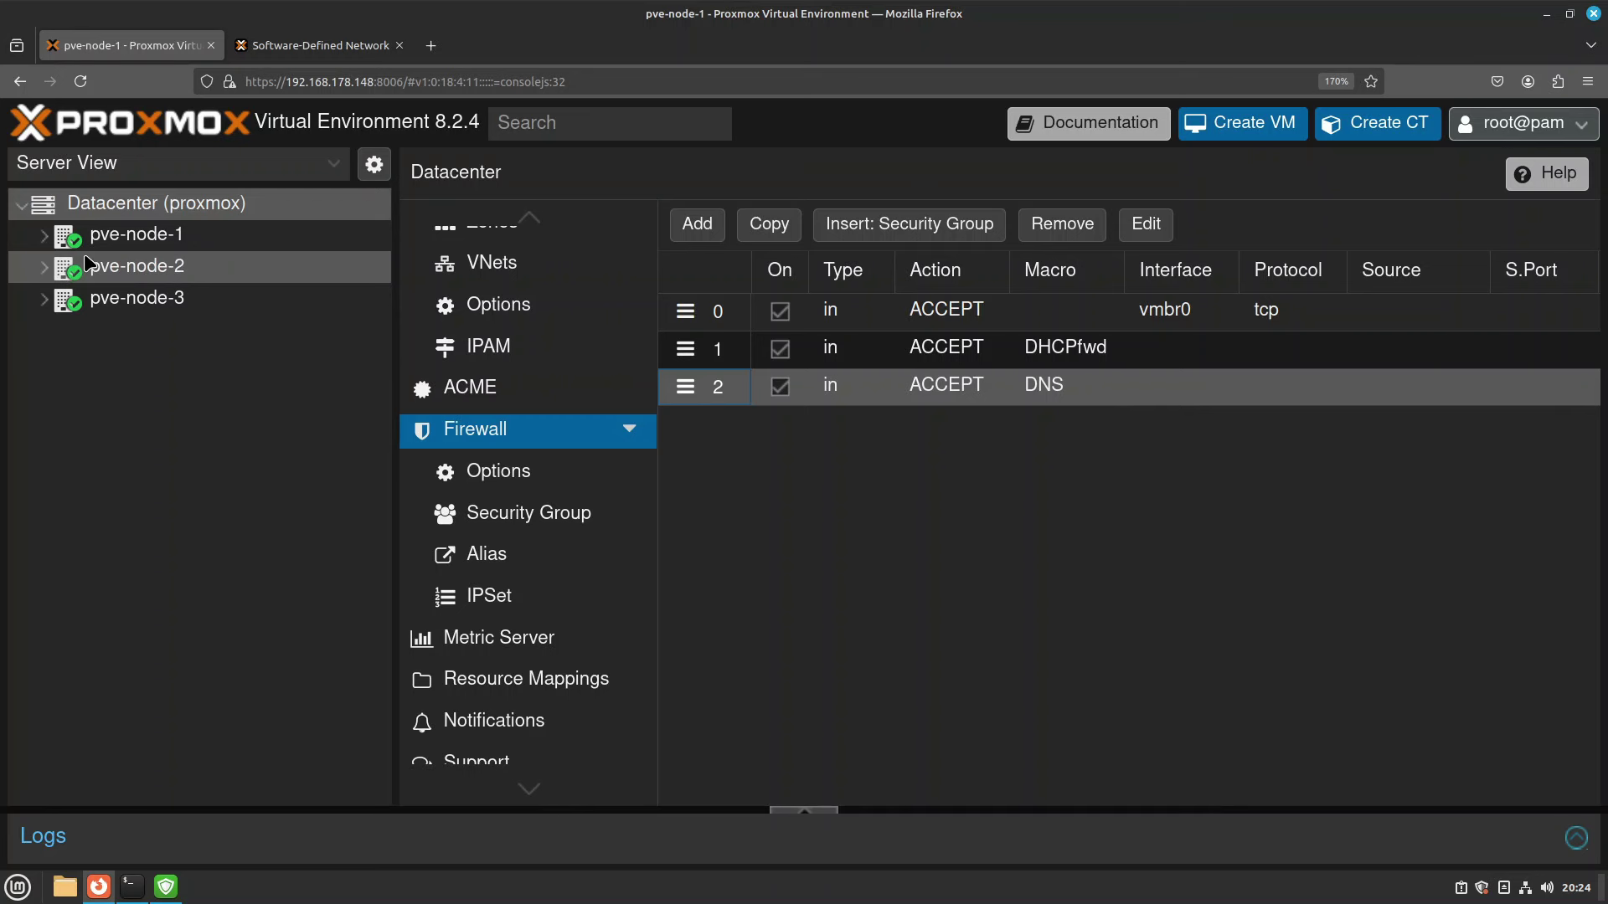
Expand pve-node-1, pve-node-2 and pve-node-3 in the resource tree.
left_click(43, 235)
left_click(44, 428)
left_click(43, 589)
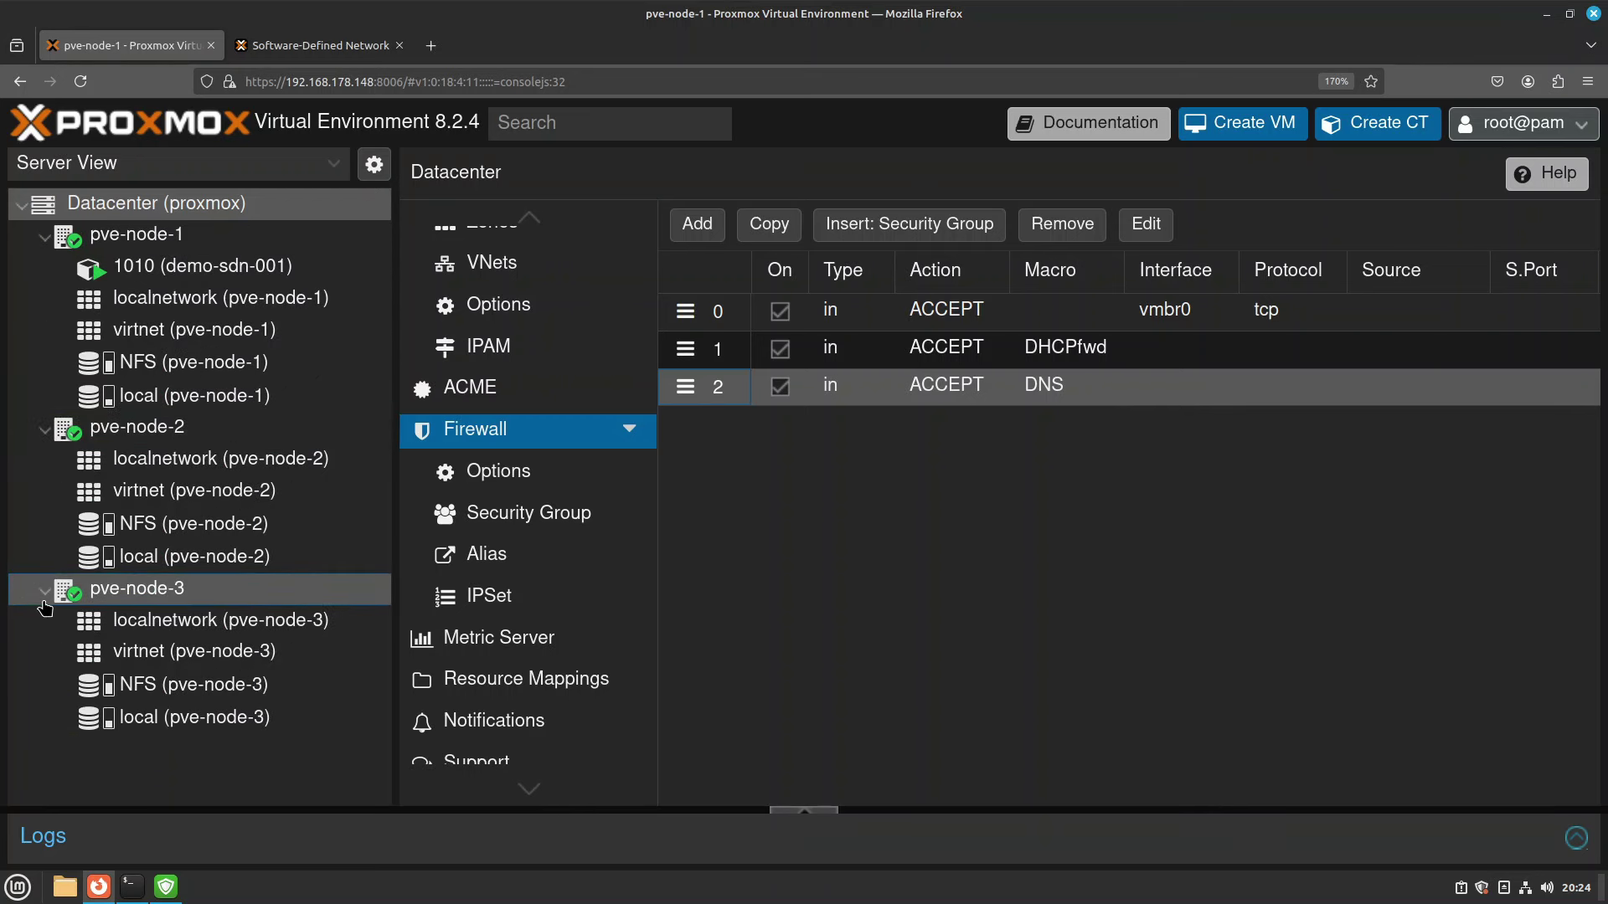
scroll(528, 582, "down", 1)
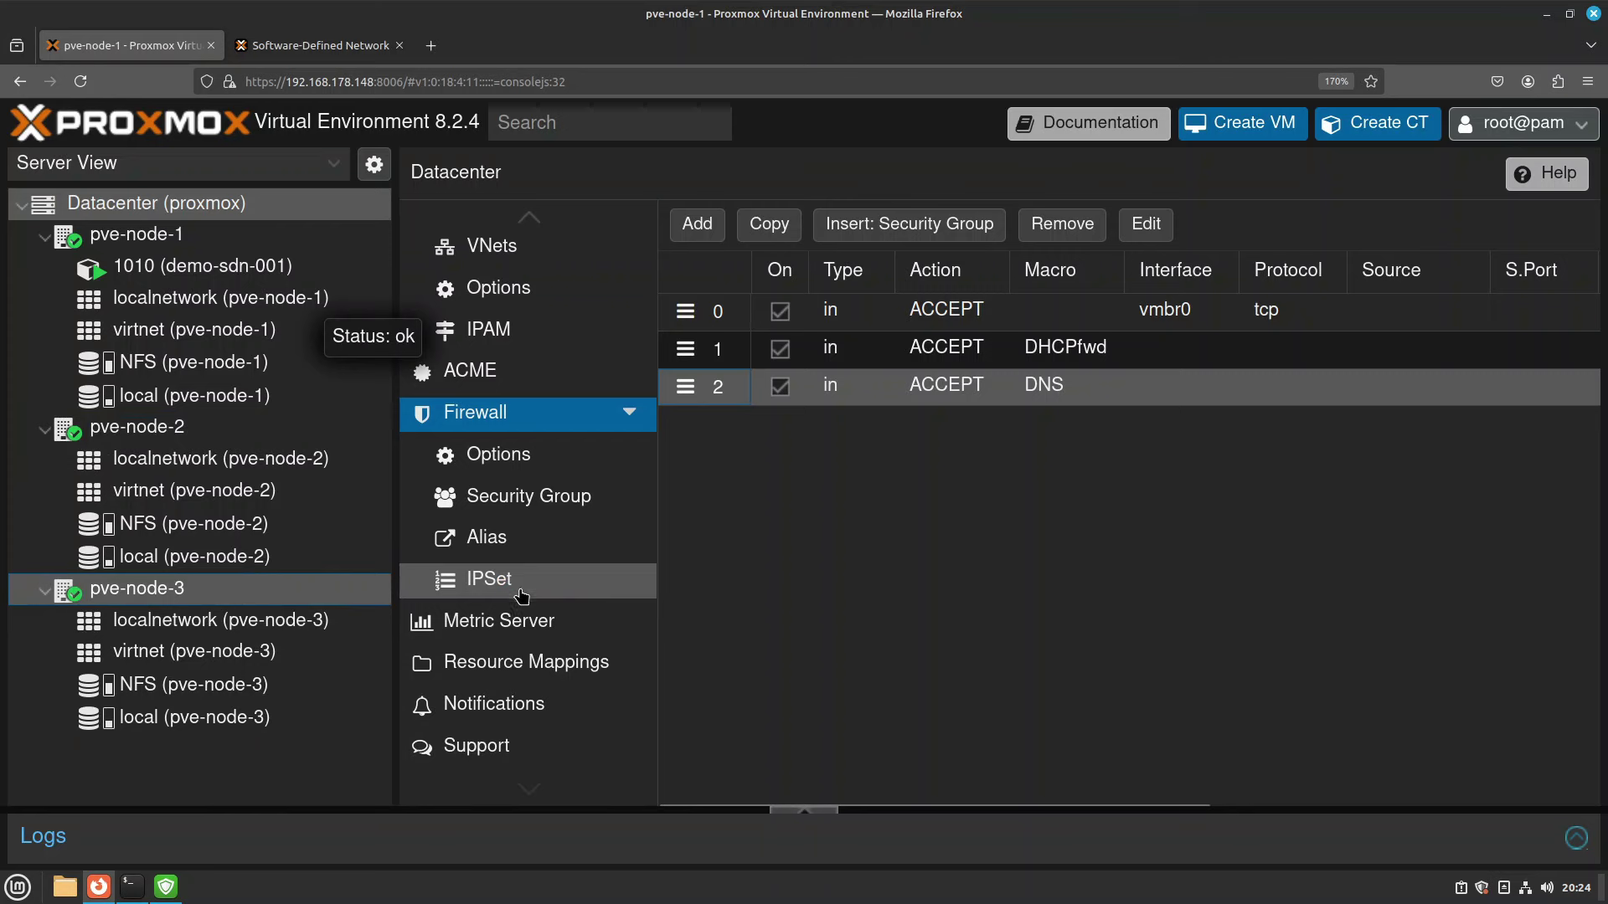
Confirm the firewall is enabled in the Datacenter and pve-node-1 firewall options, then view pve-node-2.
left_click(504, 457)
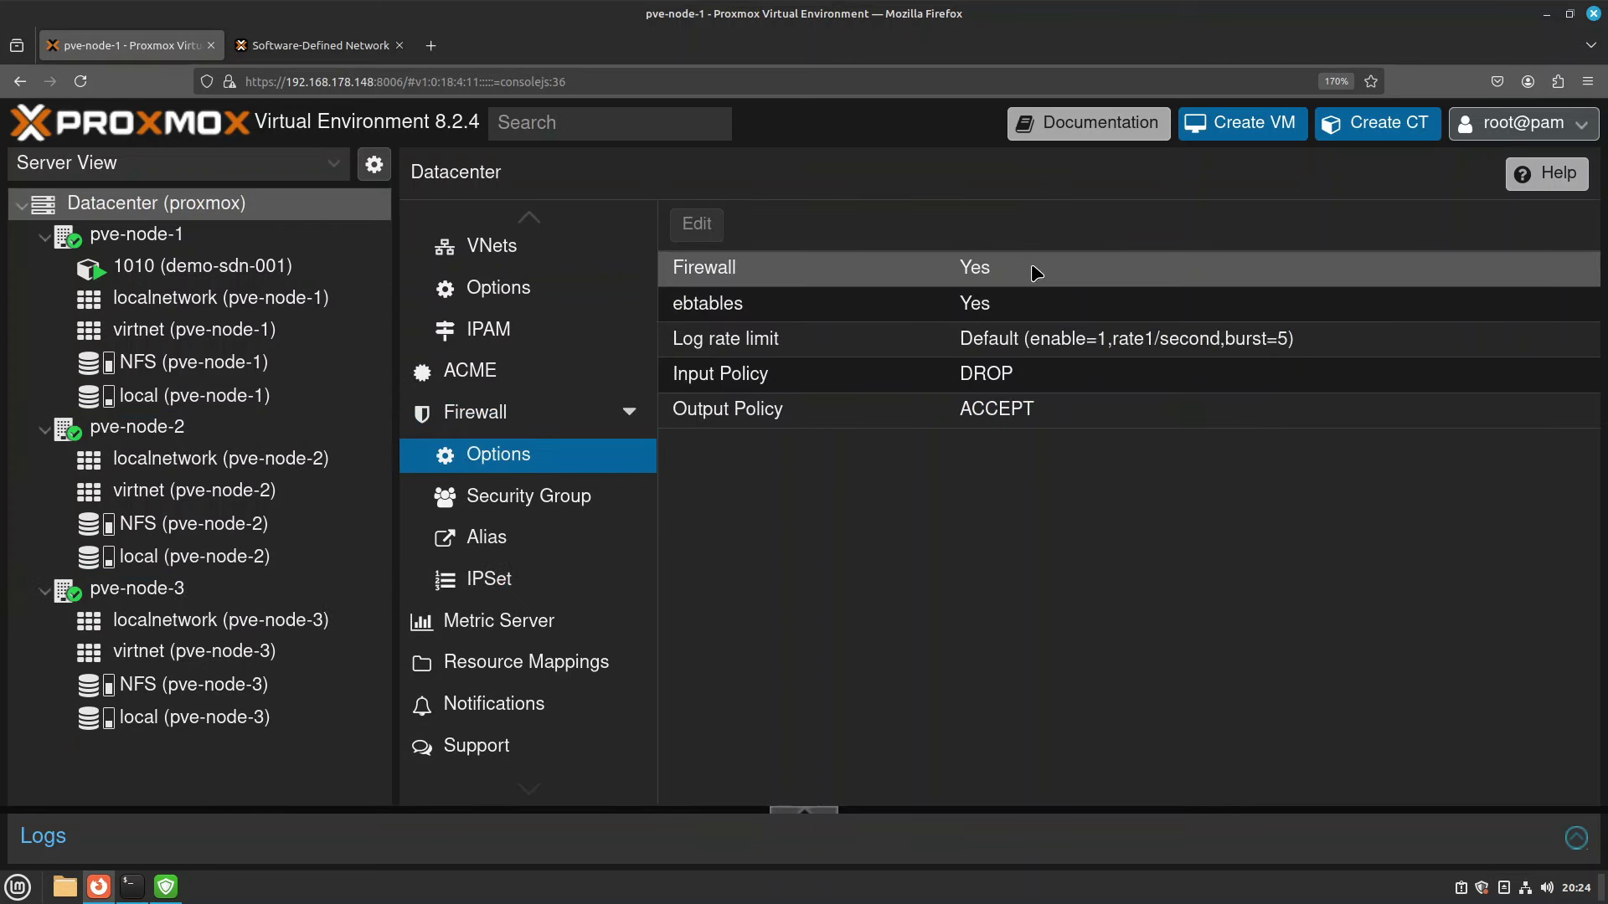
left_click(164, 241)
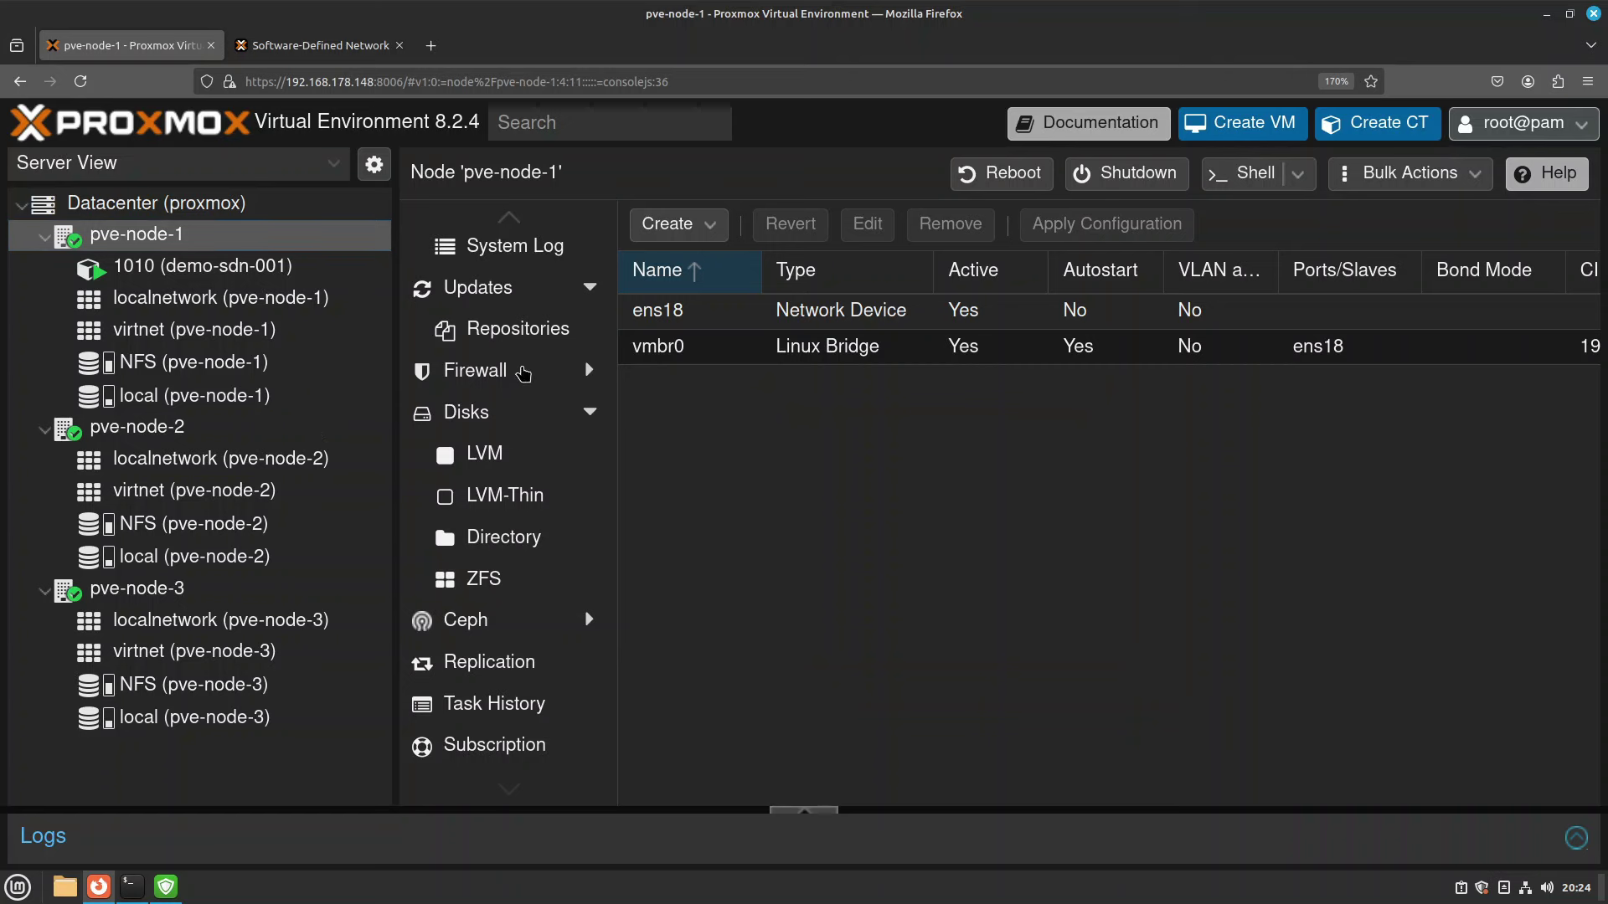
left_click(524, 370)
left_click(520, 429)
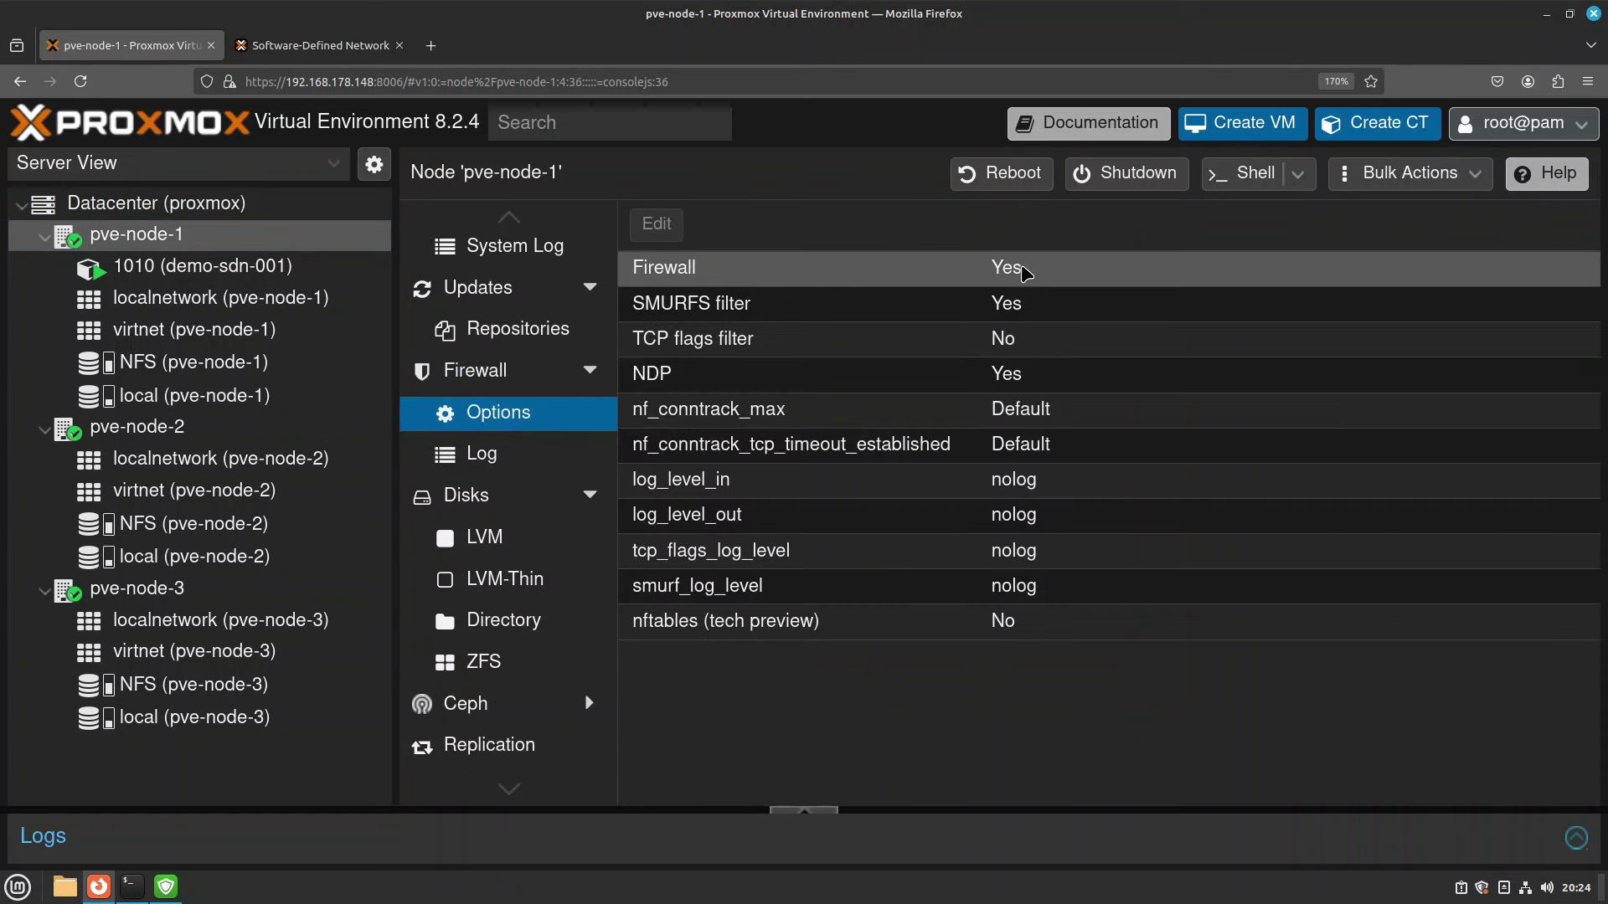
key("alt+Left")
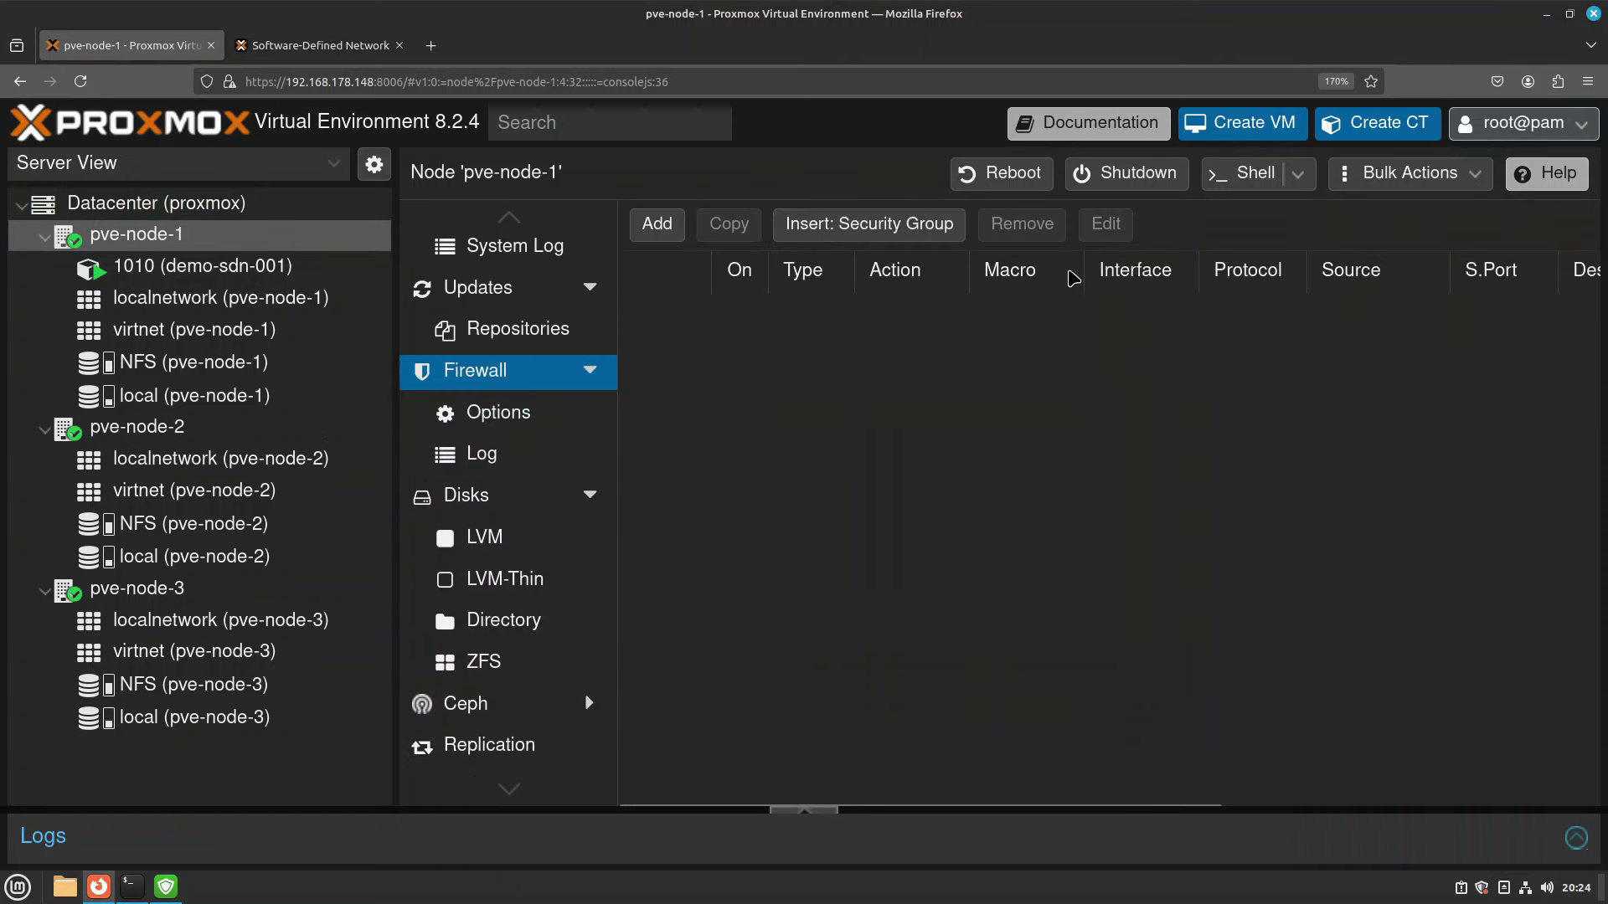
left_click(194, 436)
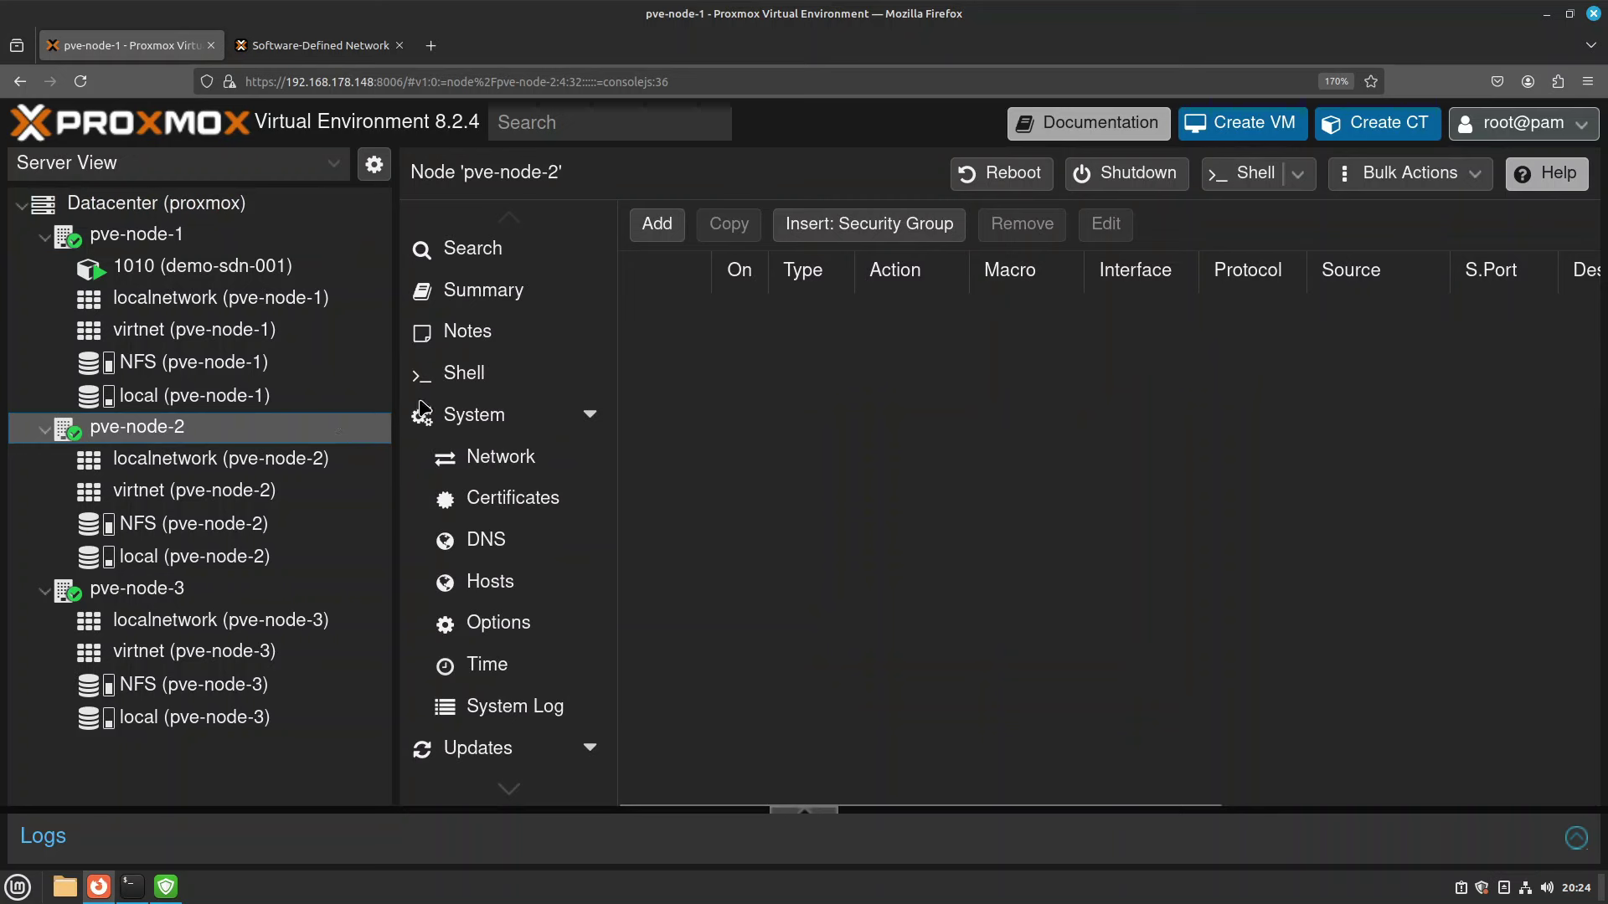
Run 'ip a' in pve-node-2's shell to find its LAN address 192.168.178.21.
left_click(491, 378)
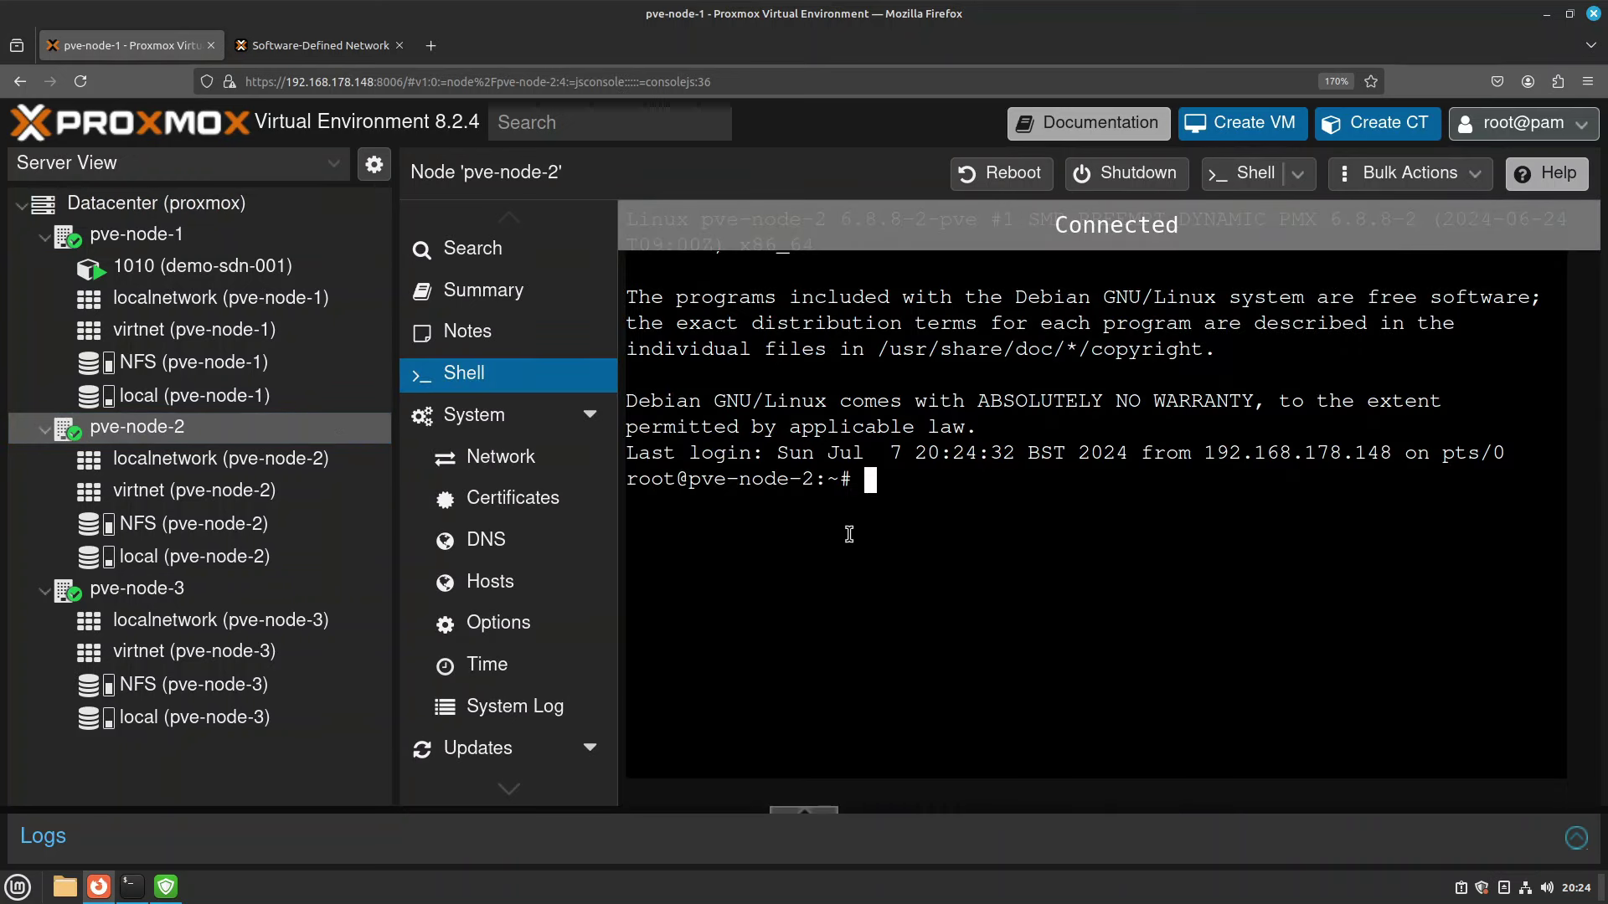
type("ip a")
key("Return")
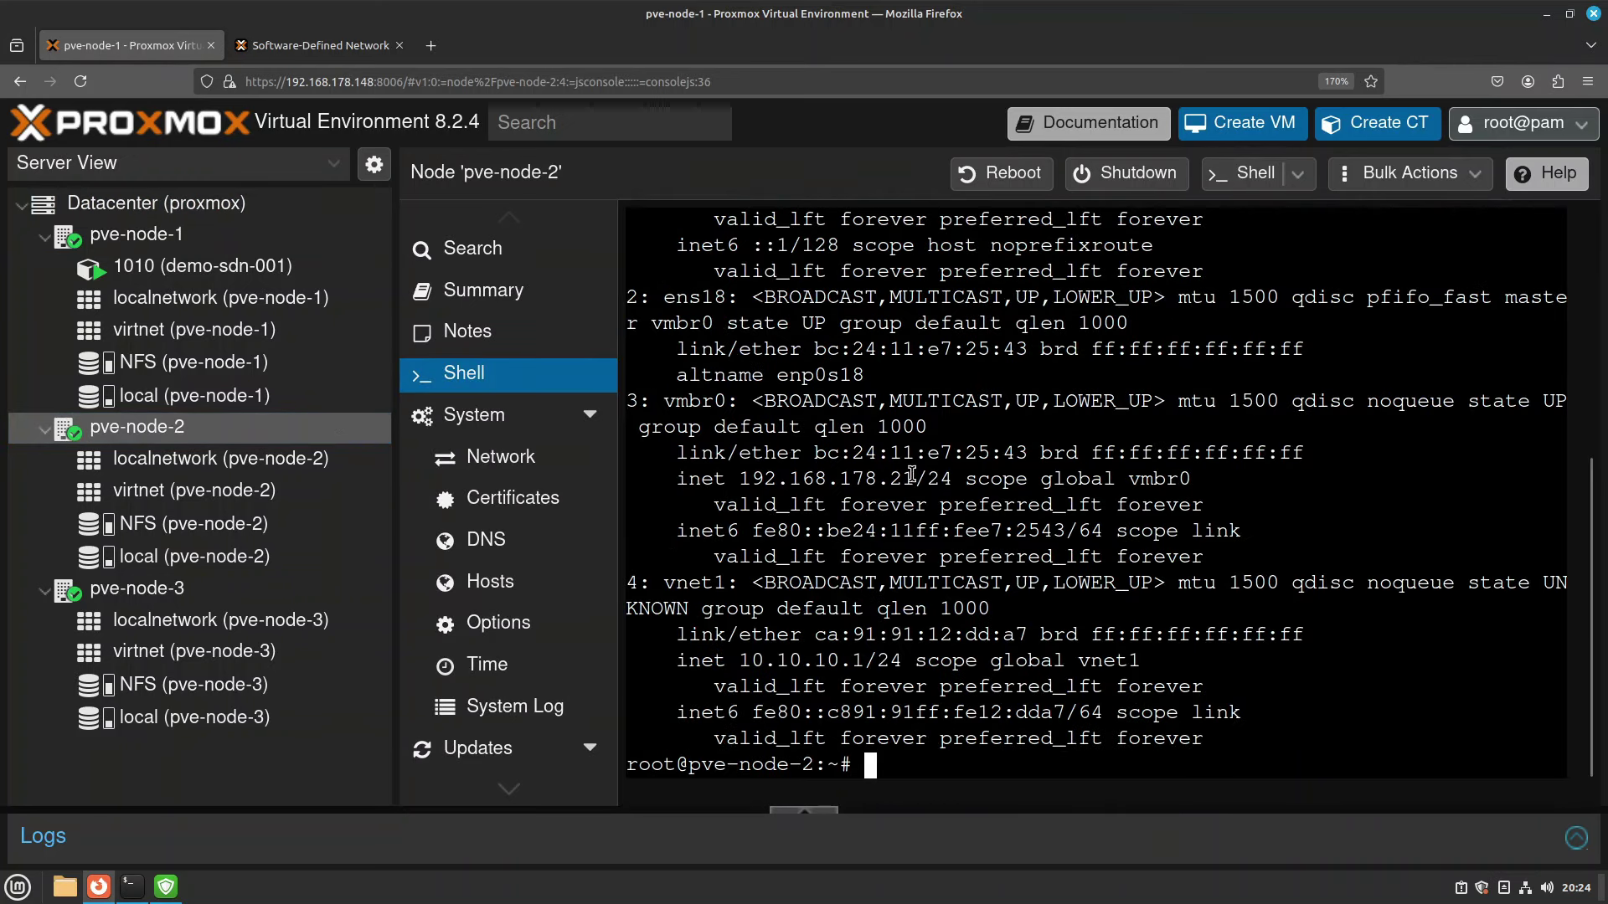
left_click_drag(926, 479, 840, 485)
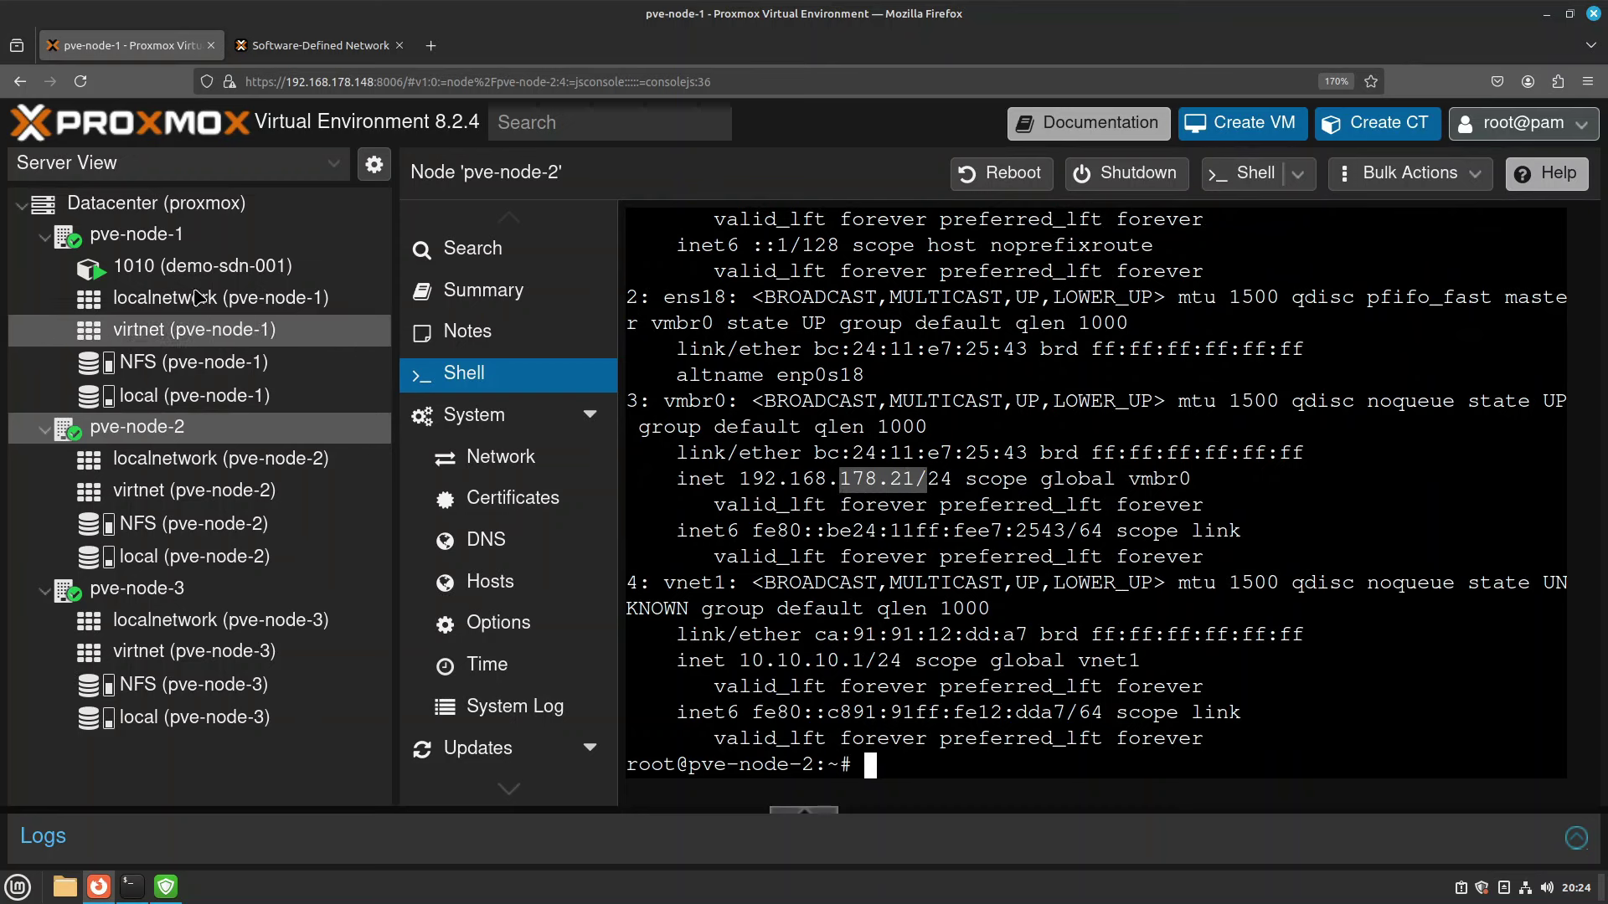
Ping 192.168.178.21 from pve-node-1's shell, which gets no replies.
left_click(136, 234)
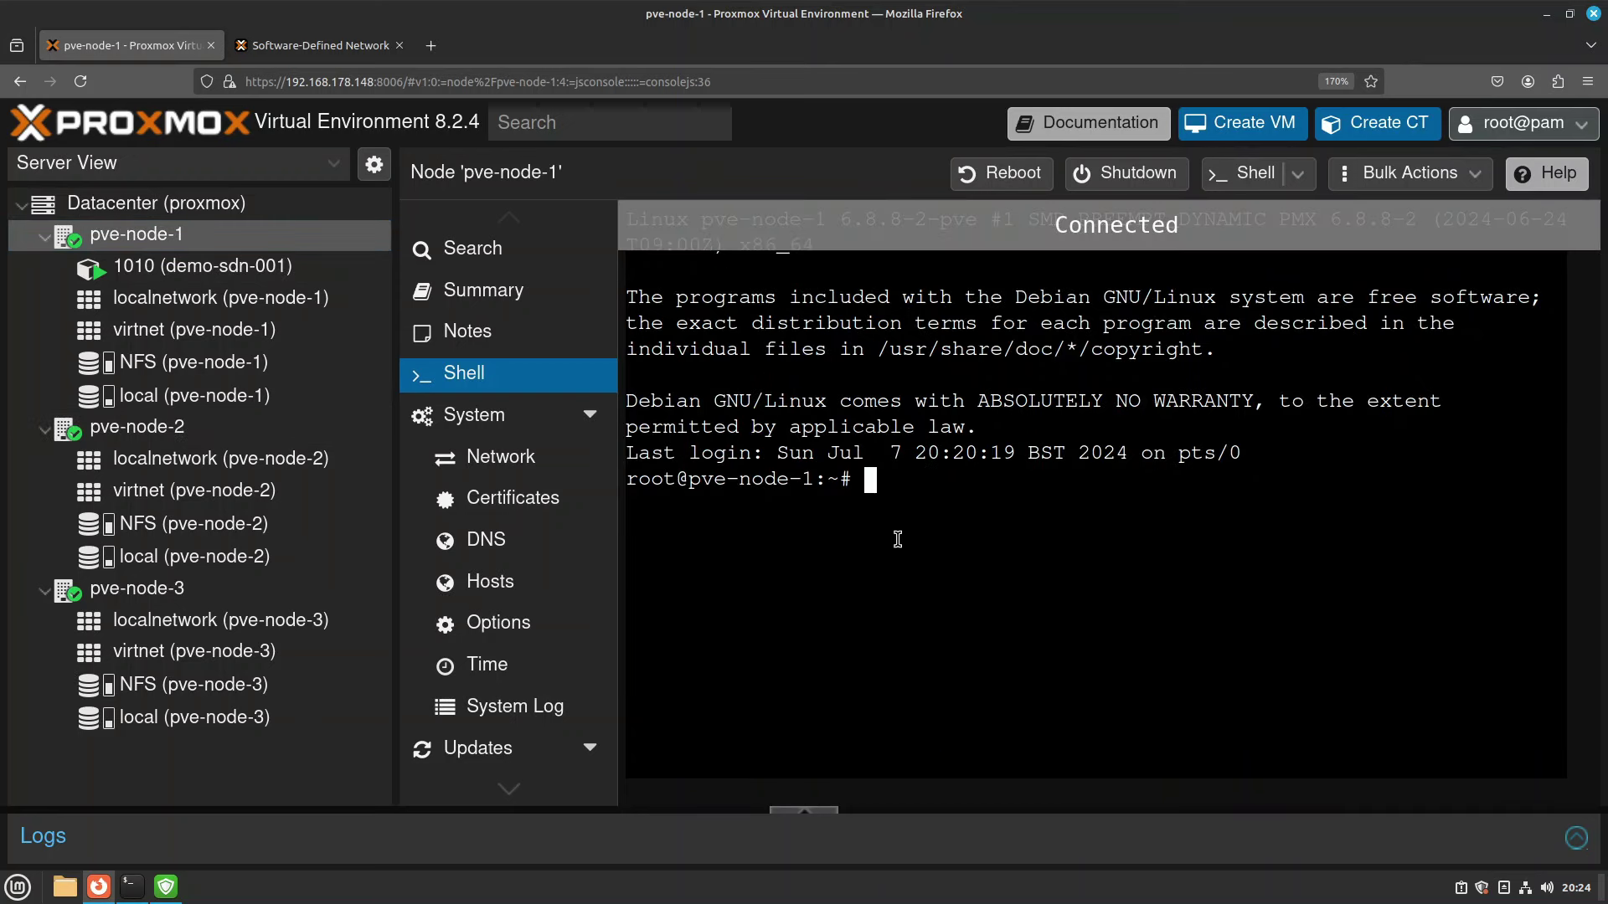
type("ping 192.168.178.21")
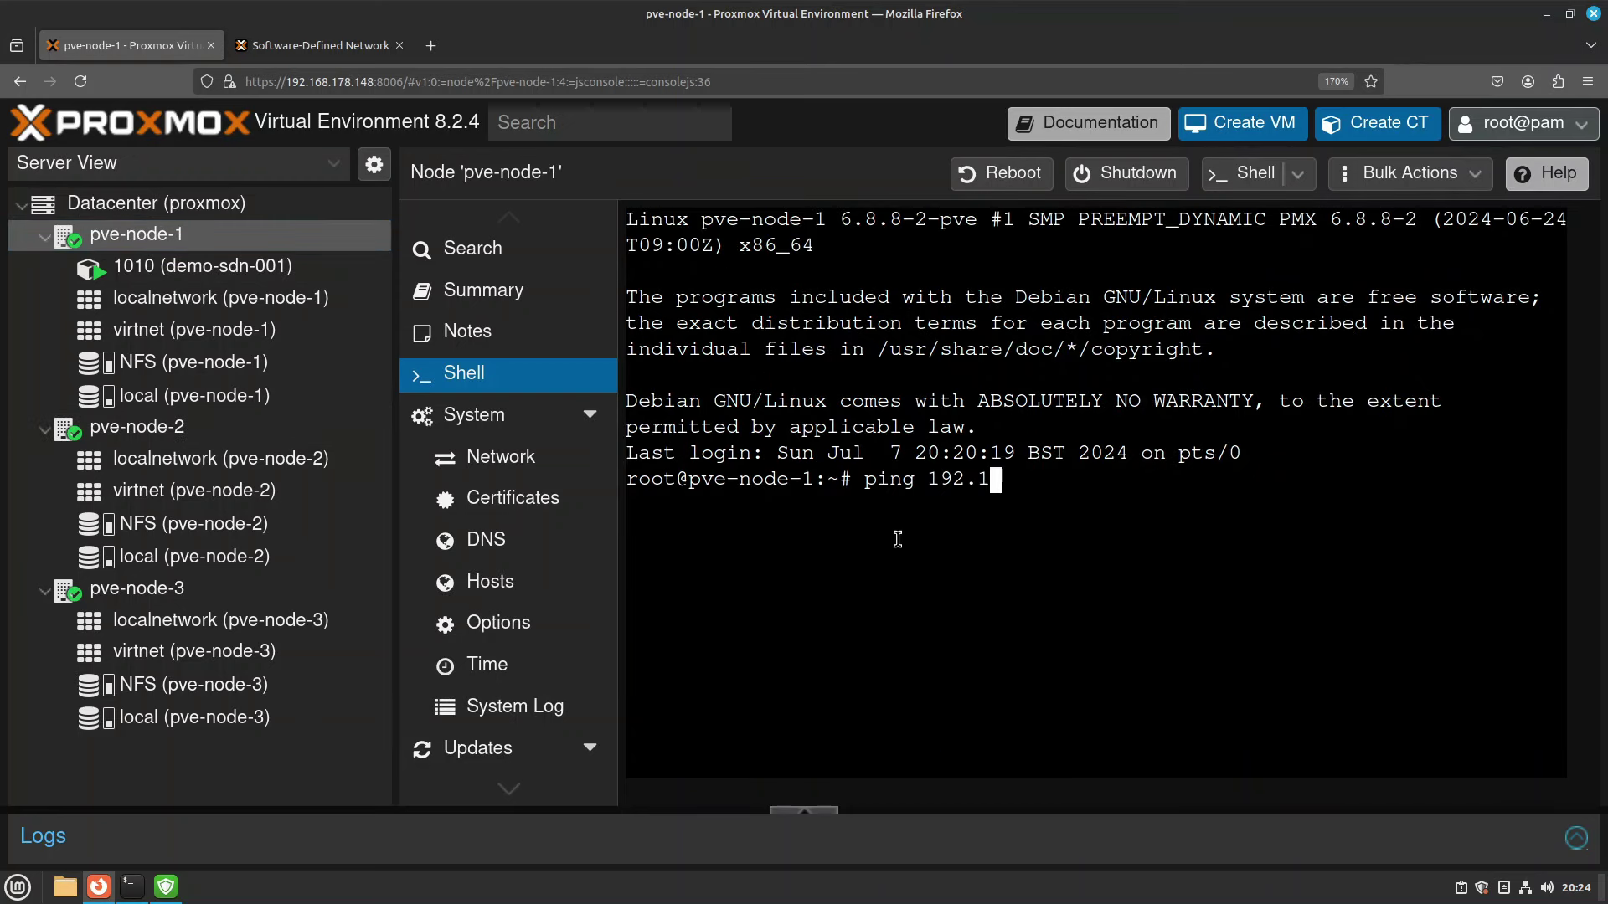
key("Return")
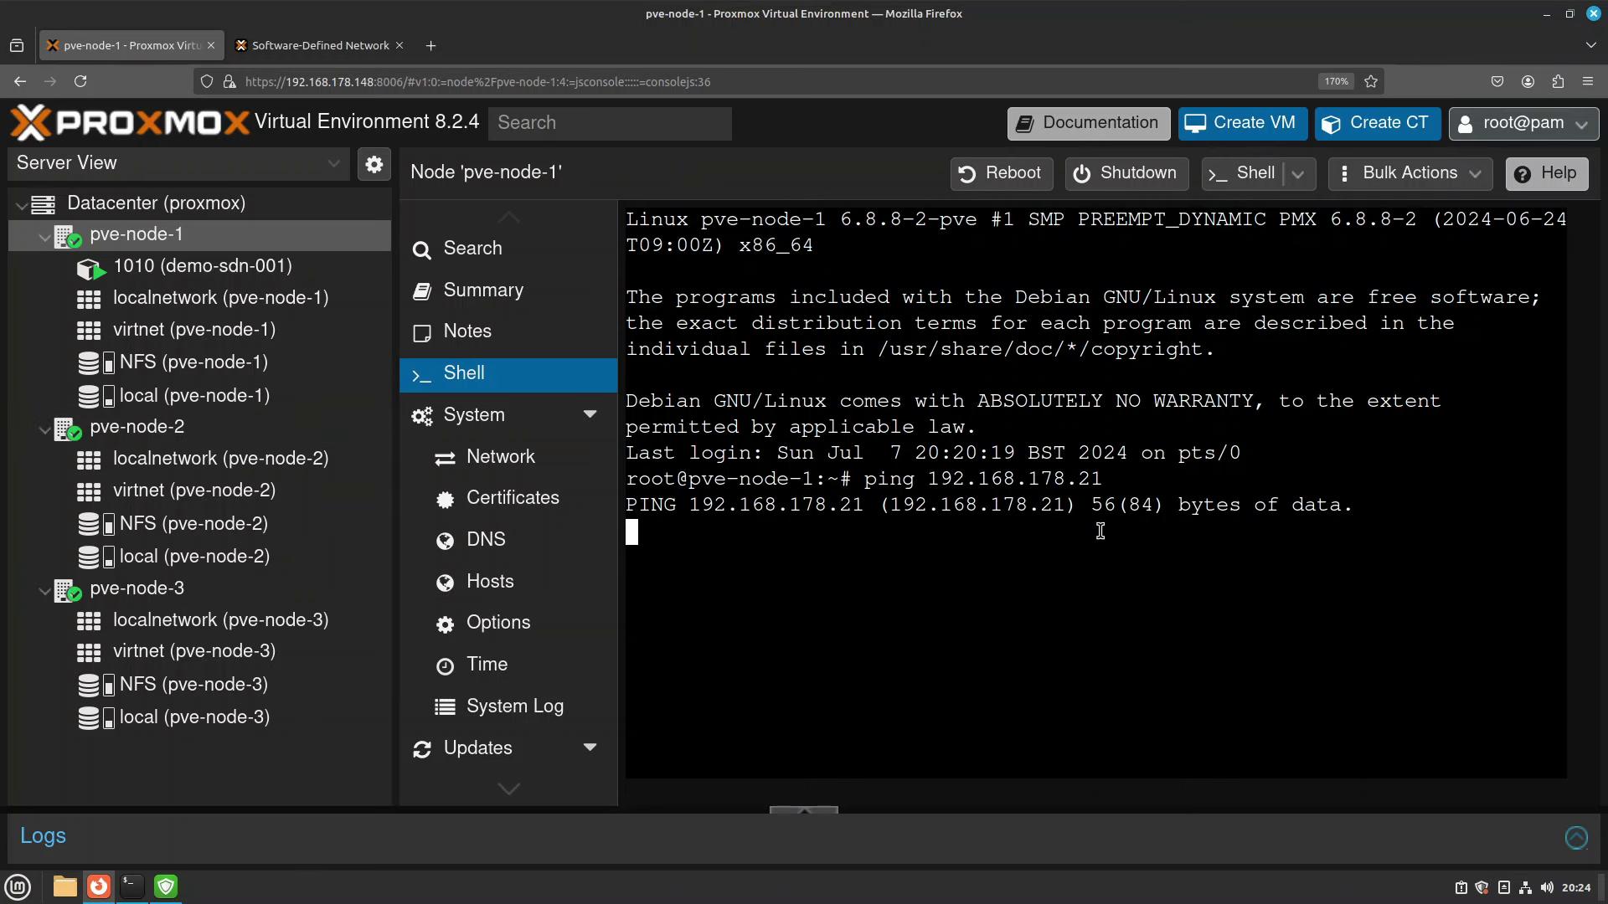
left_click_drag(1062, 512, 1303, 681)
left_click(1303, 681)
Under Datacenter > Firewall > Alias, add alias local-net with IP/CIDR 192.168.178.0/24.
left_click(150, 211)
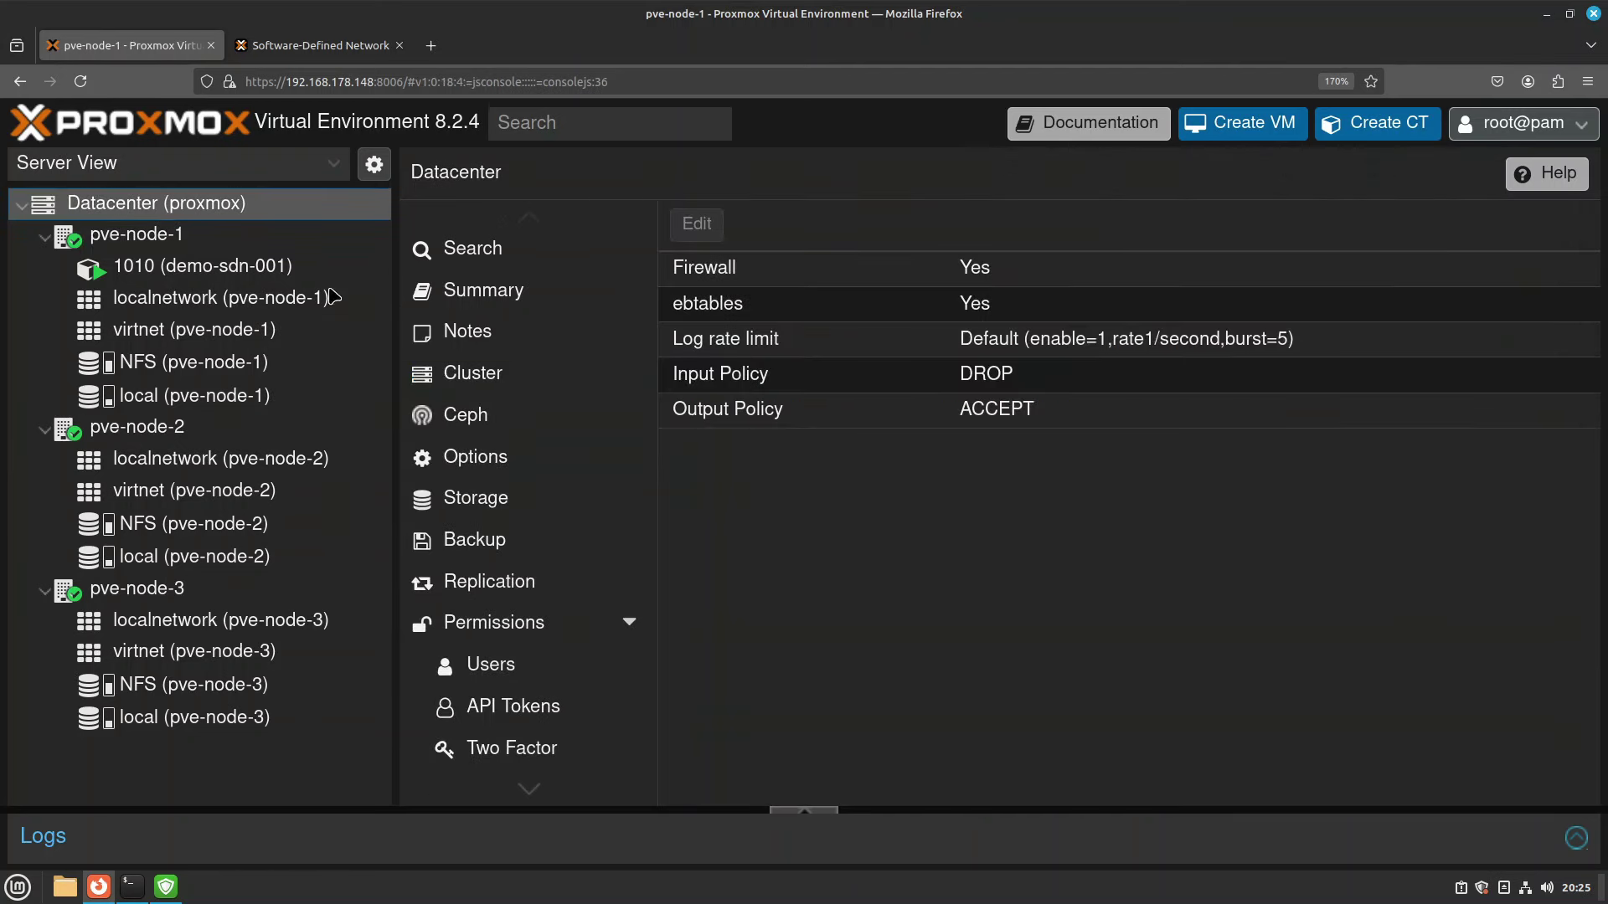
scroll(561, 580, "down", 10)
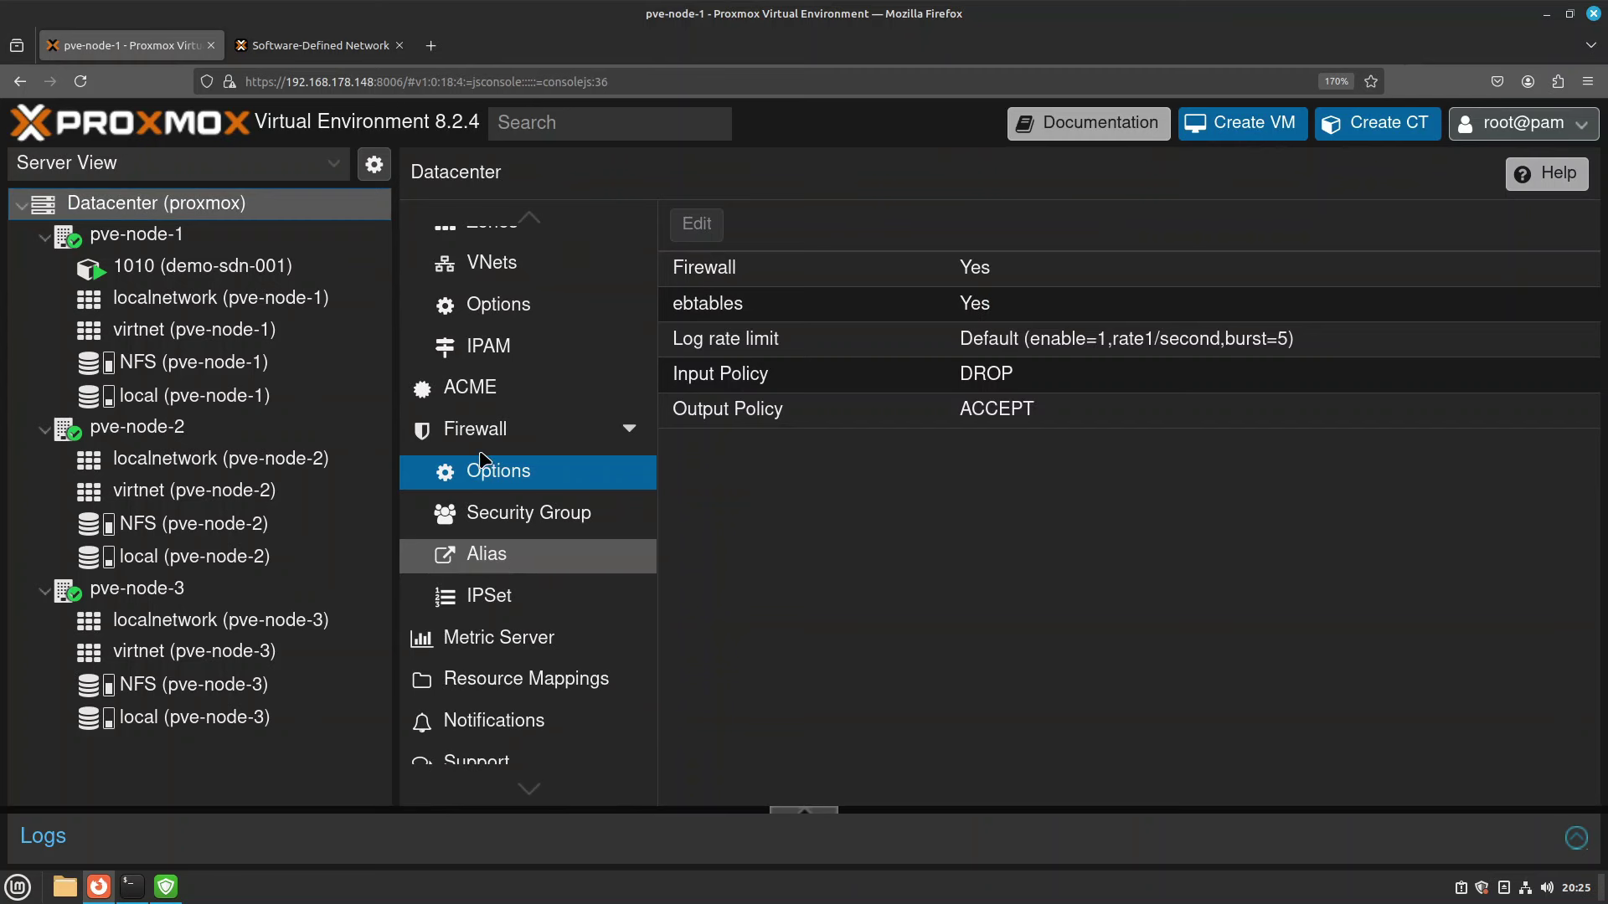
left_click(497, 562)
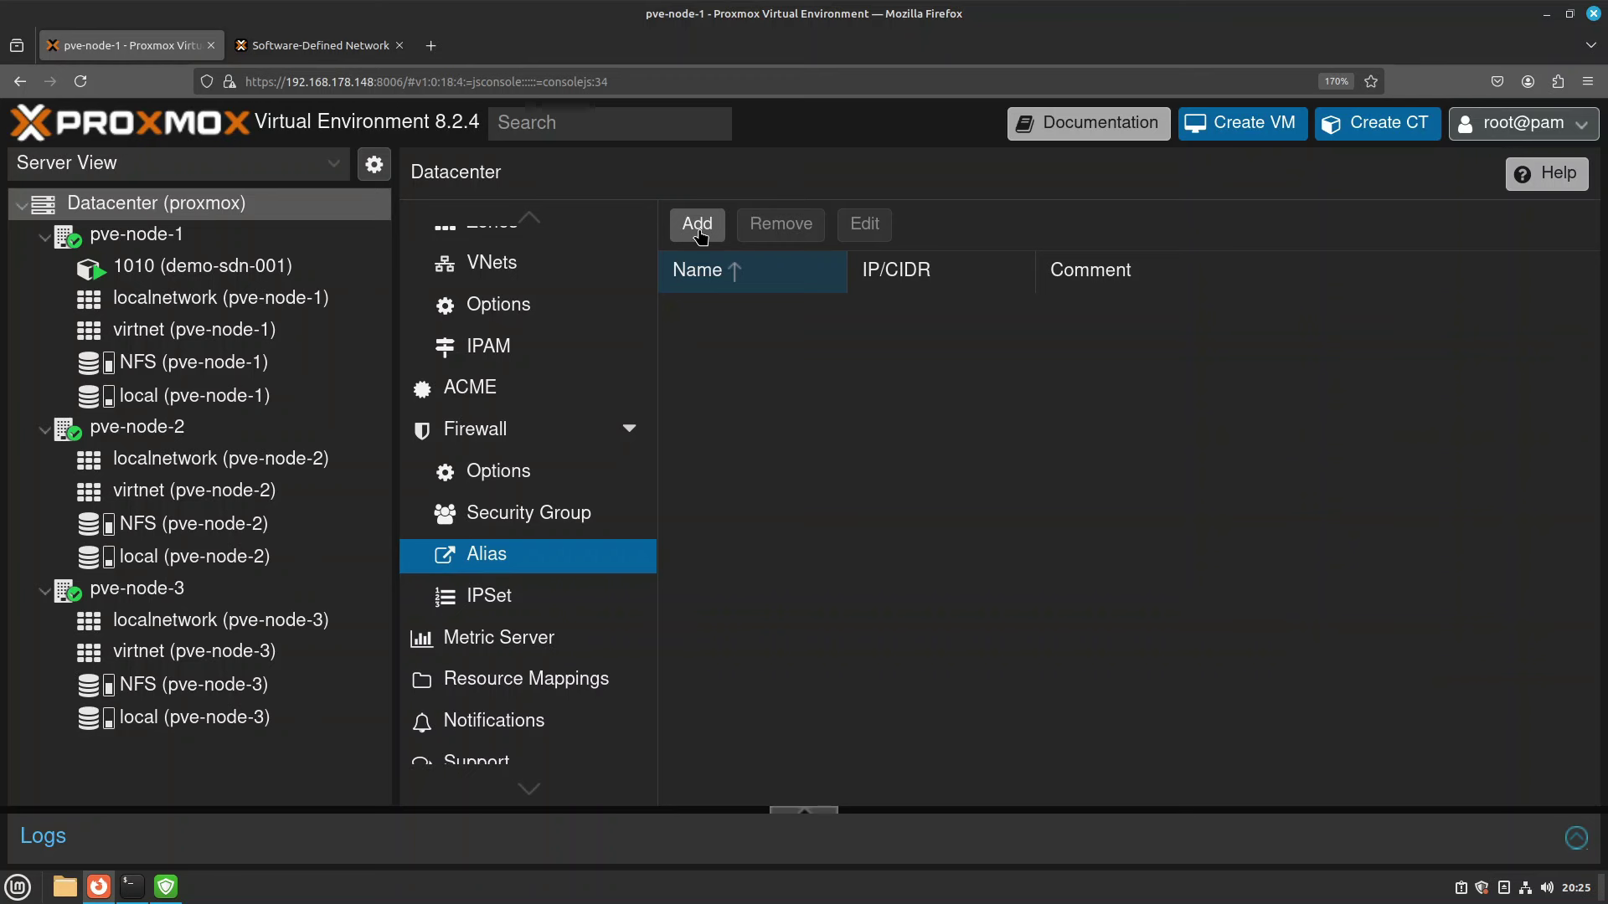
left_click(697, 226)
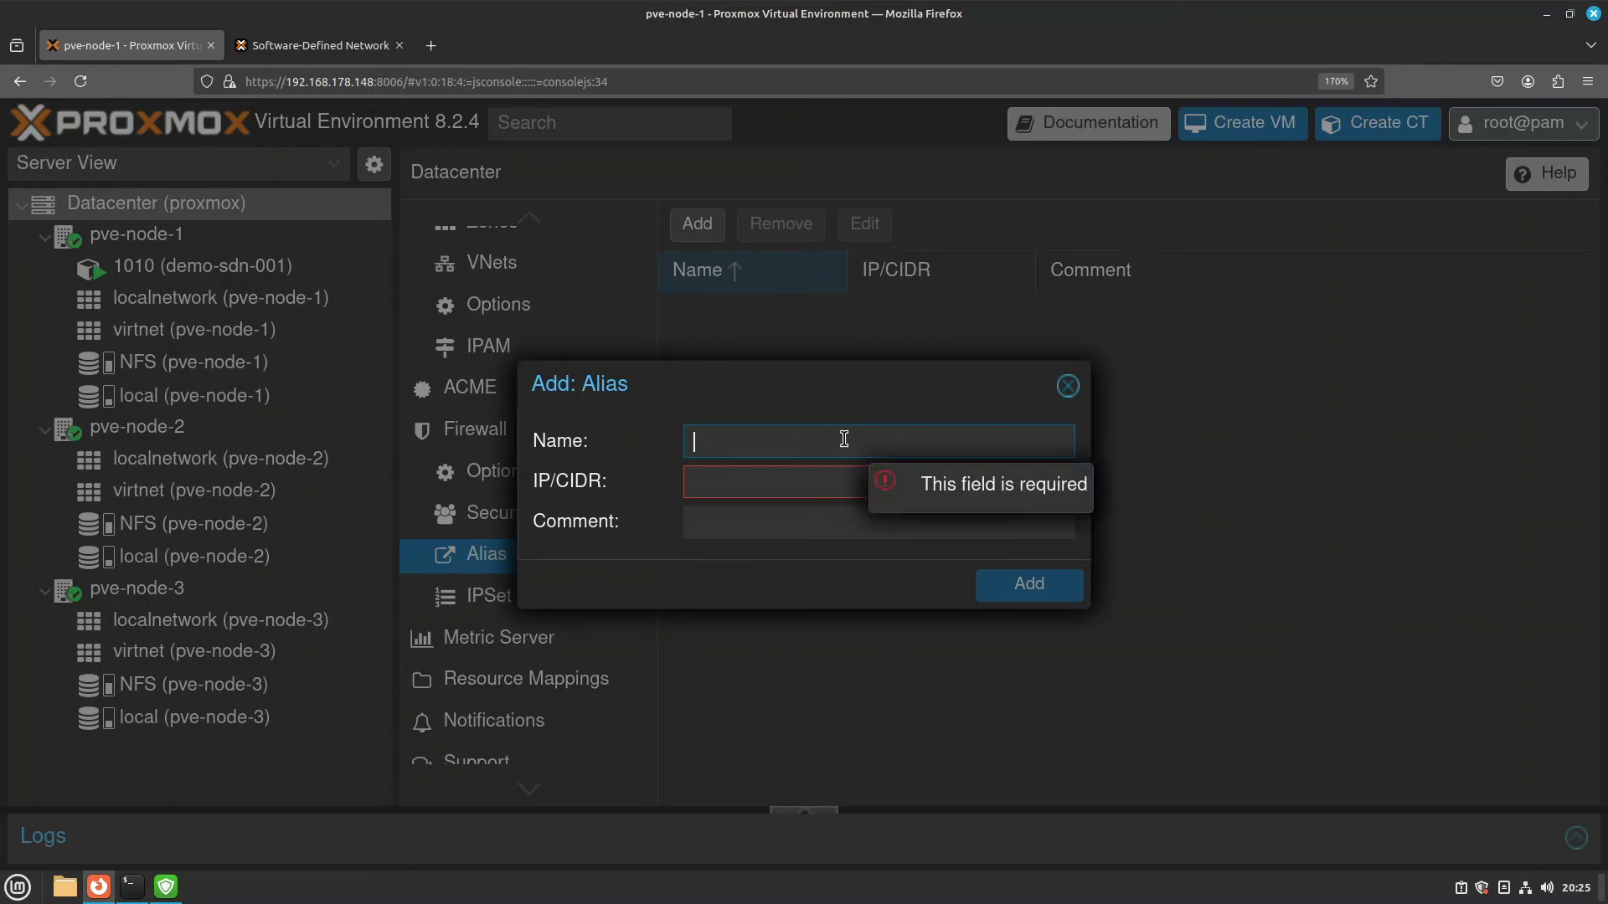
type("local-net")
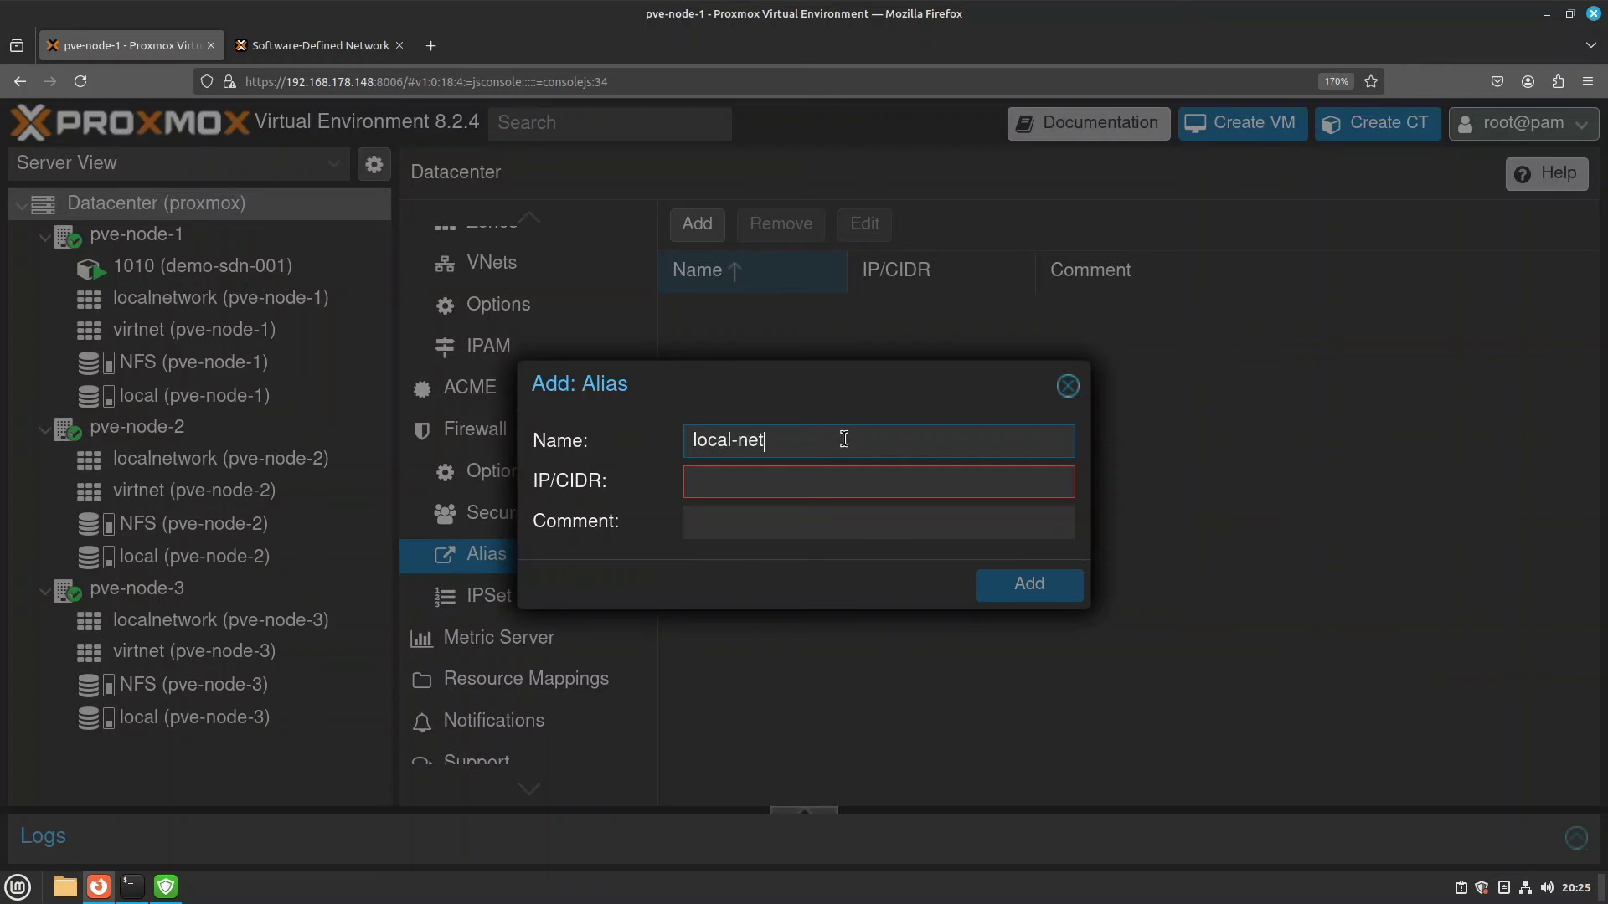
key("Tab")
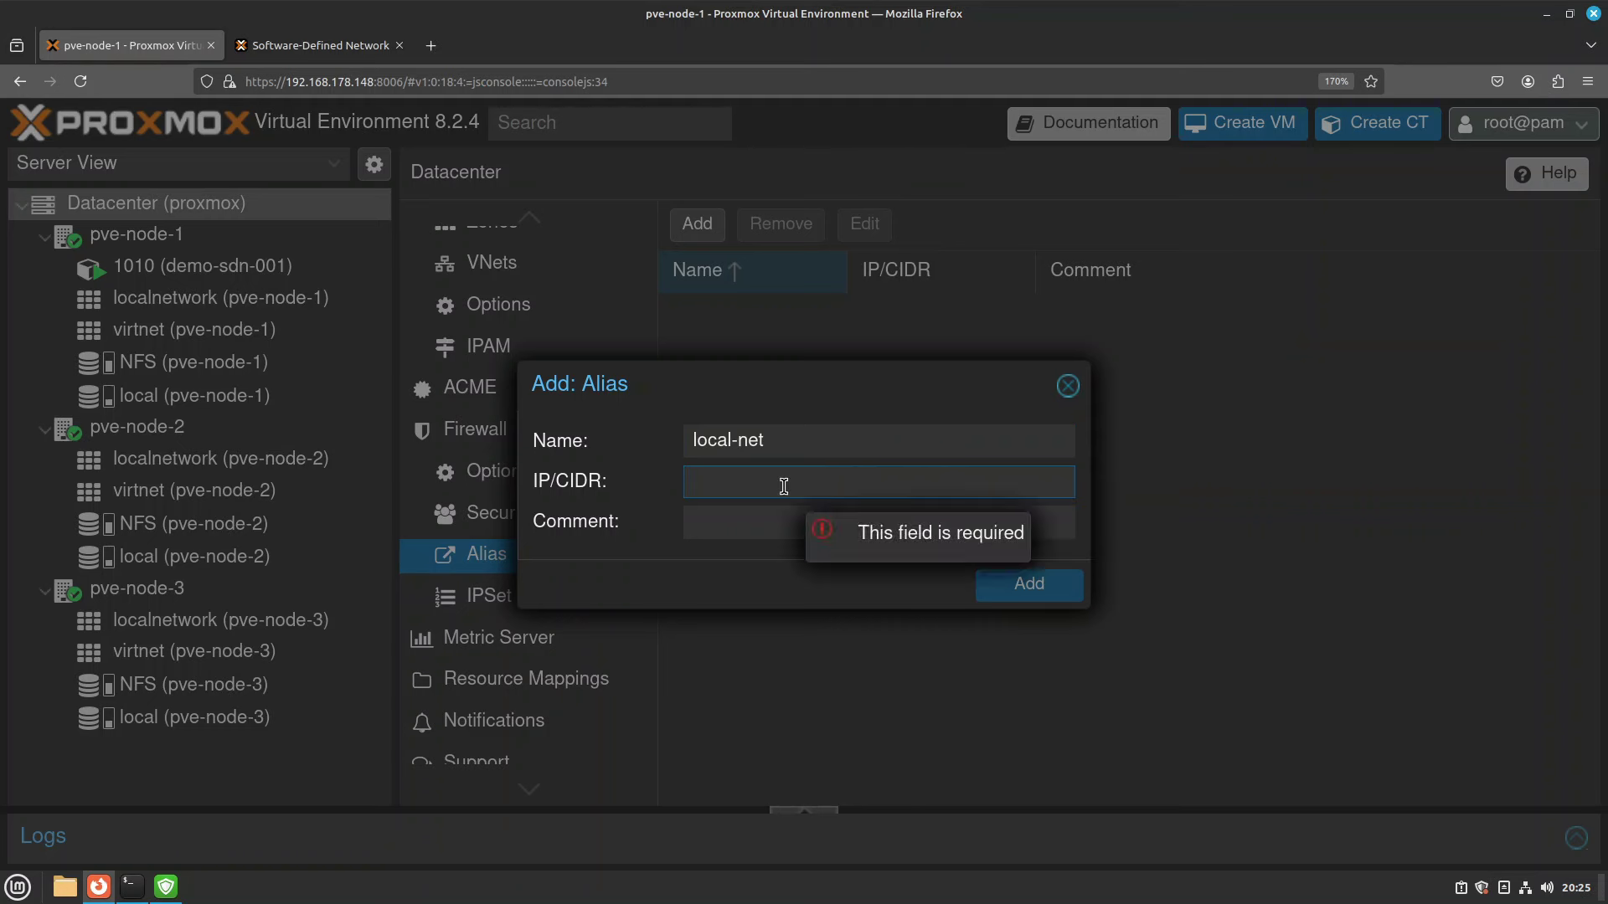
type("192.168.")
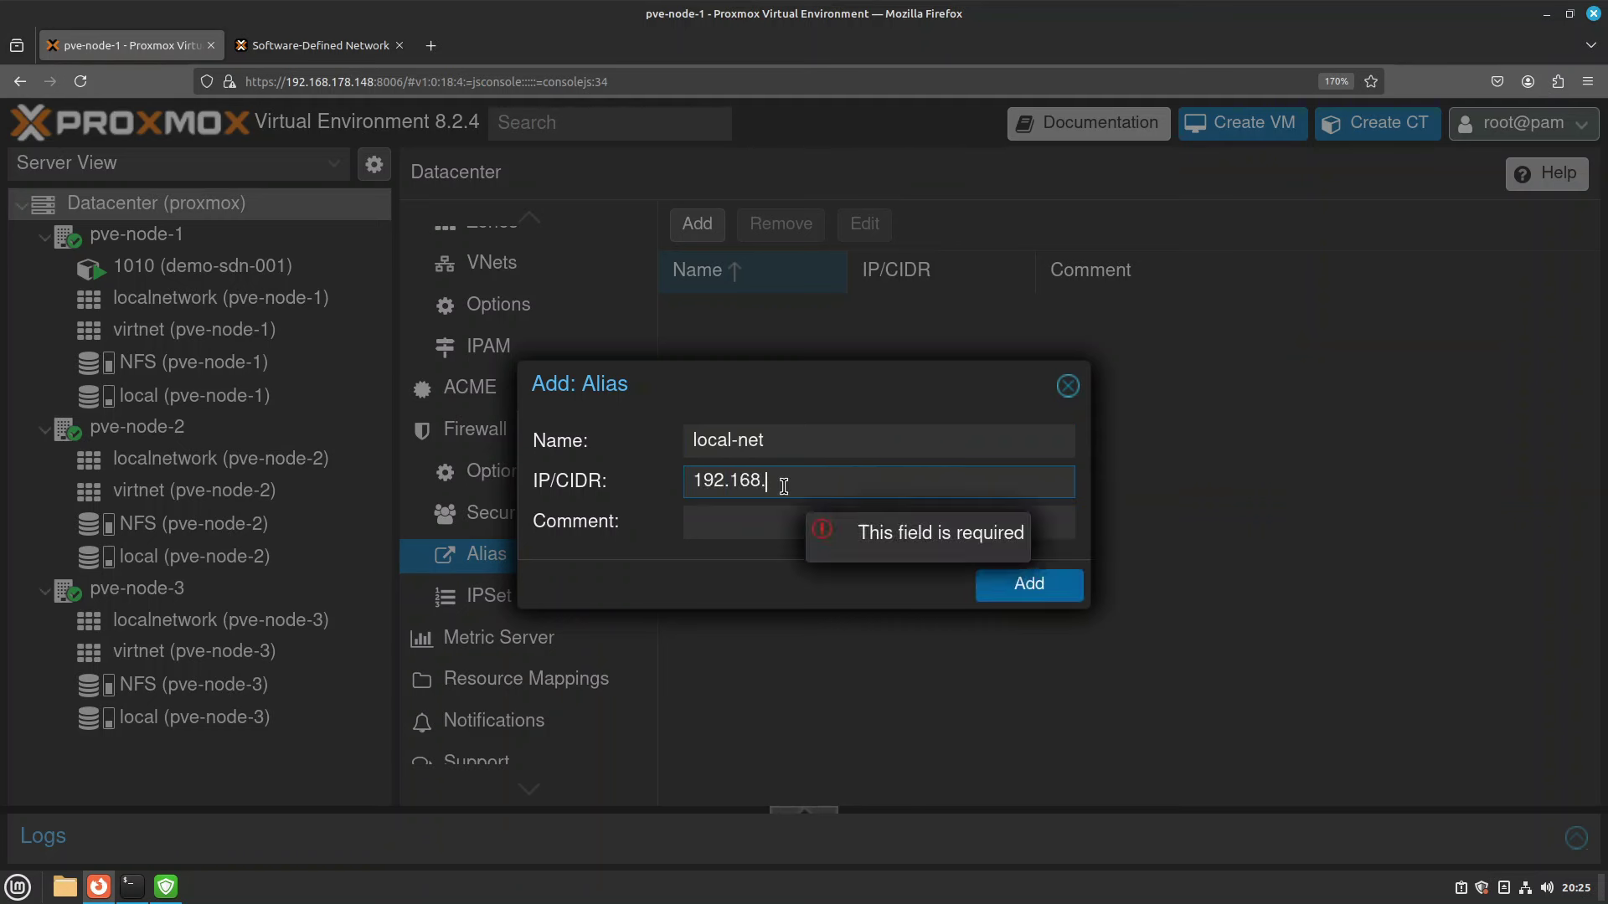
type("178.0/24")
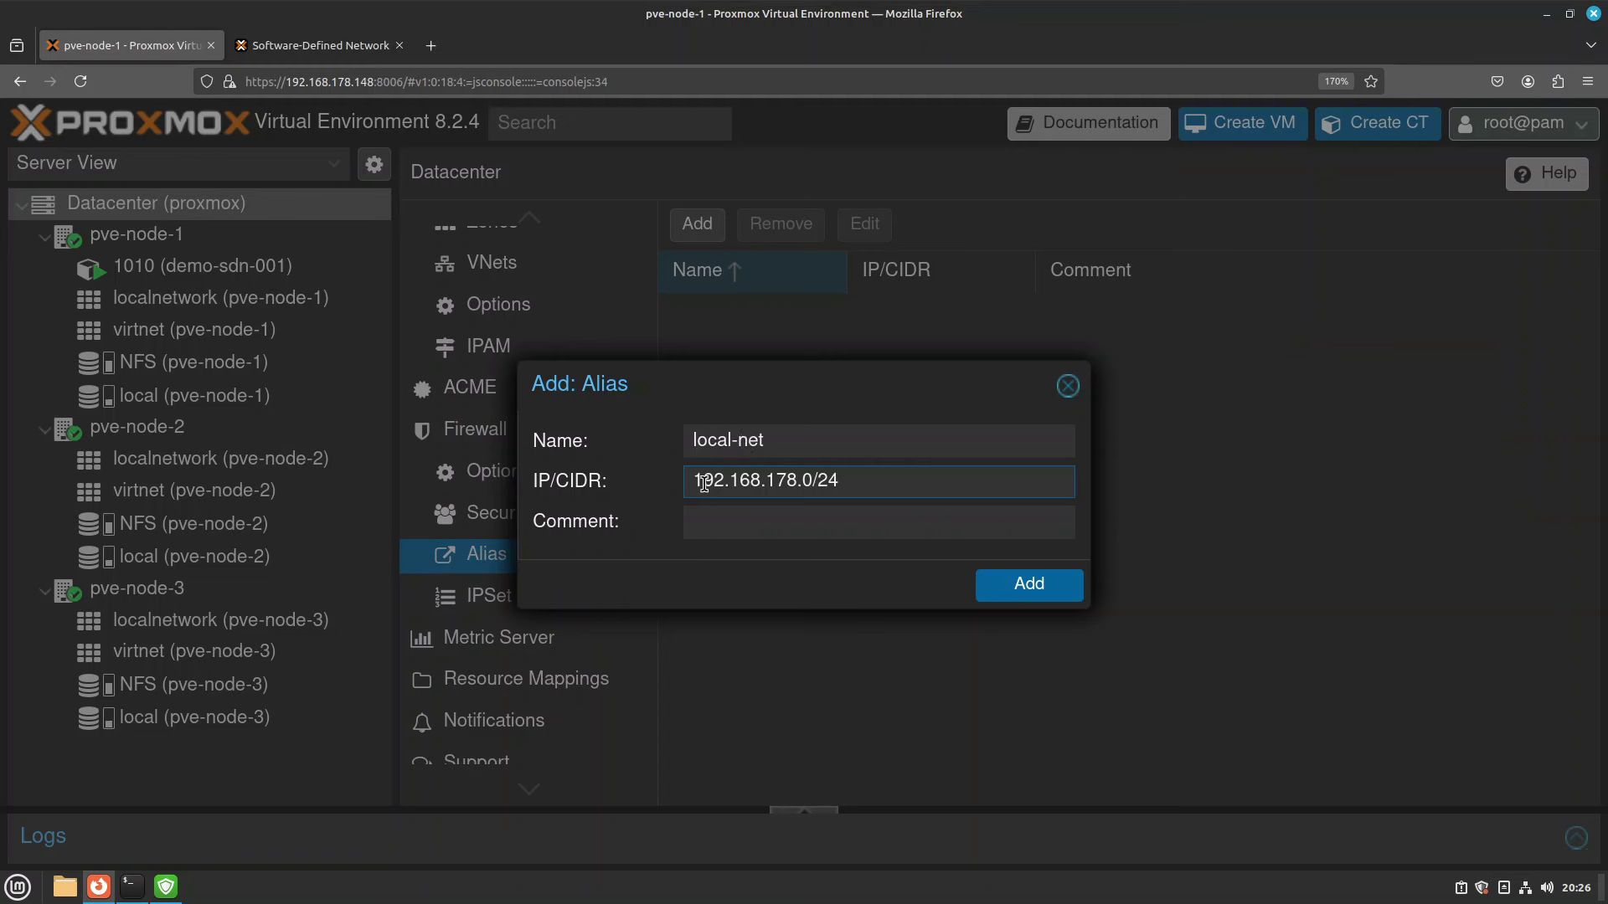
left_click_drag(704, 483, 646, 492)
left_click(867, 478)
left_click(807, 482)
left_click(1044, 592)
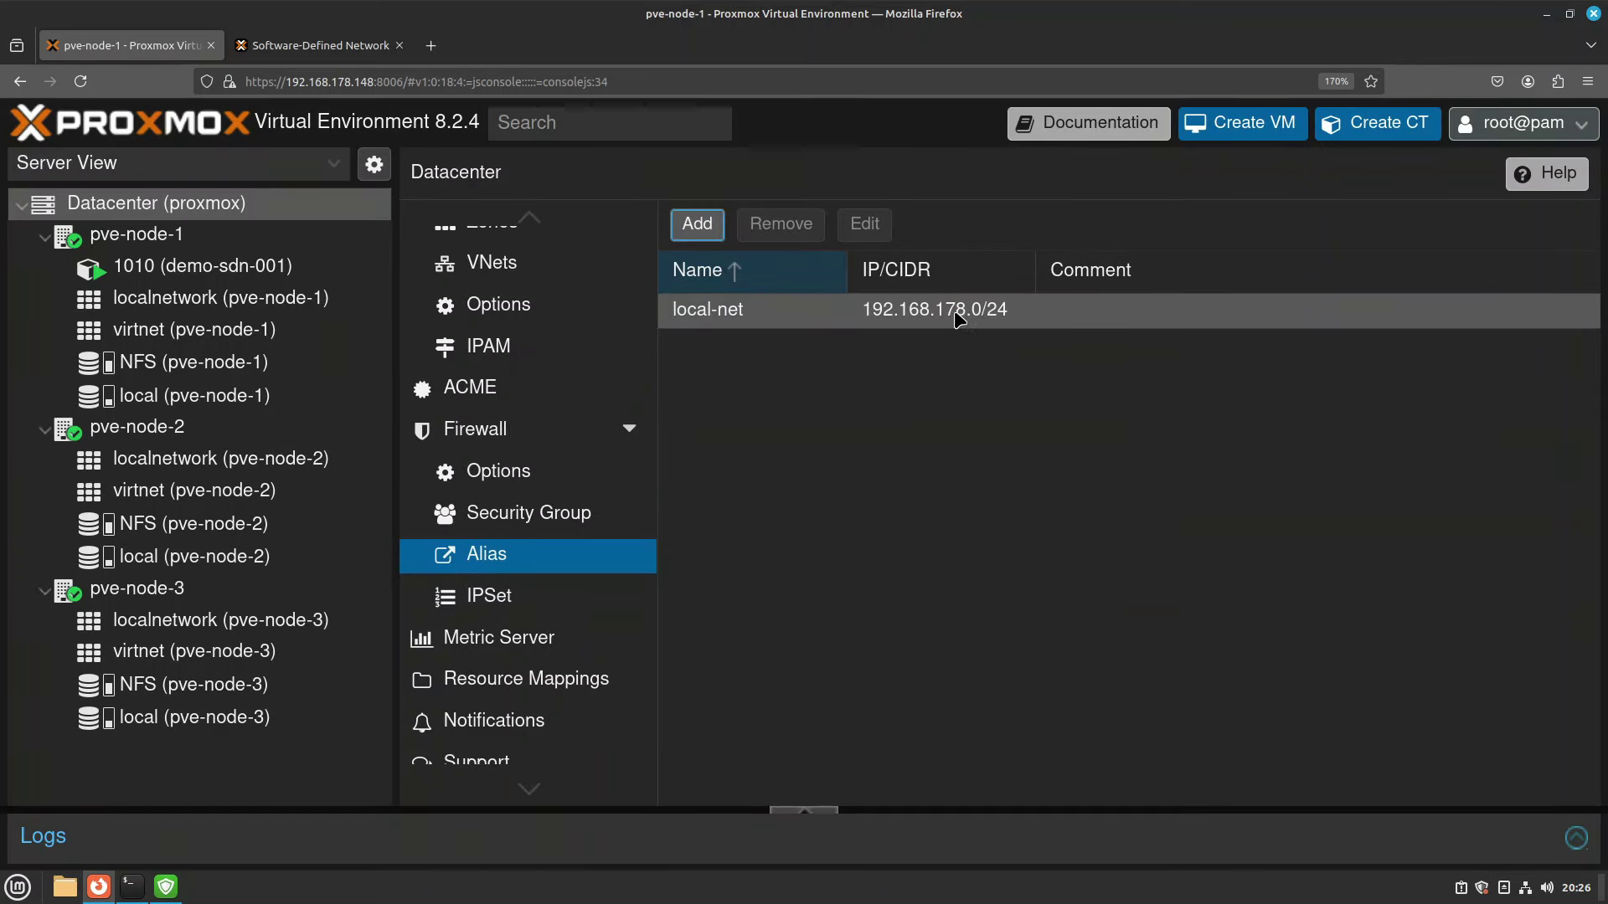
Add the firewall alias 'gateway' with address 192.168.178.1.
left_click(697, 224)
type("gateway")
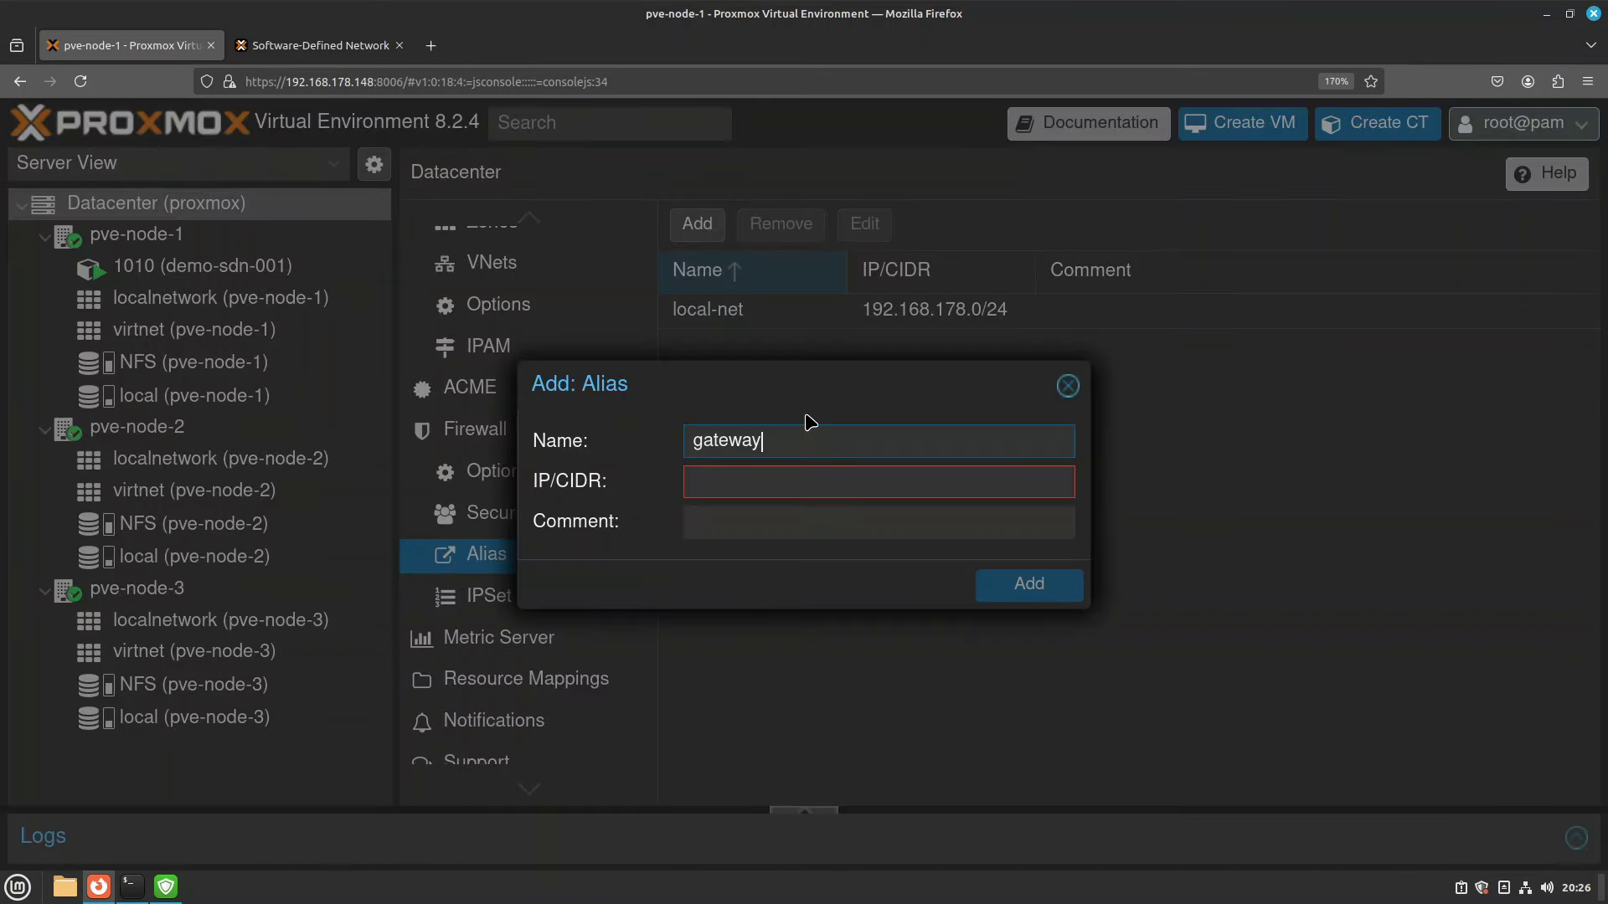
key("Tab")
type("192.168.178")
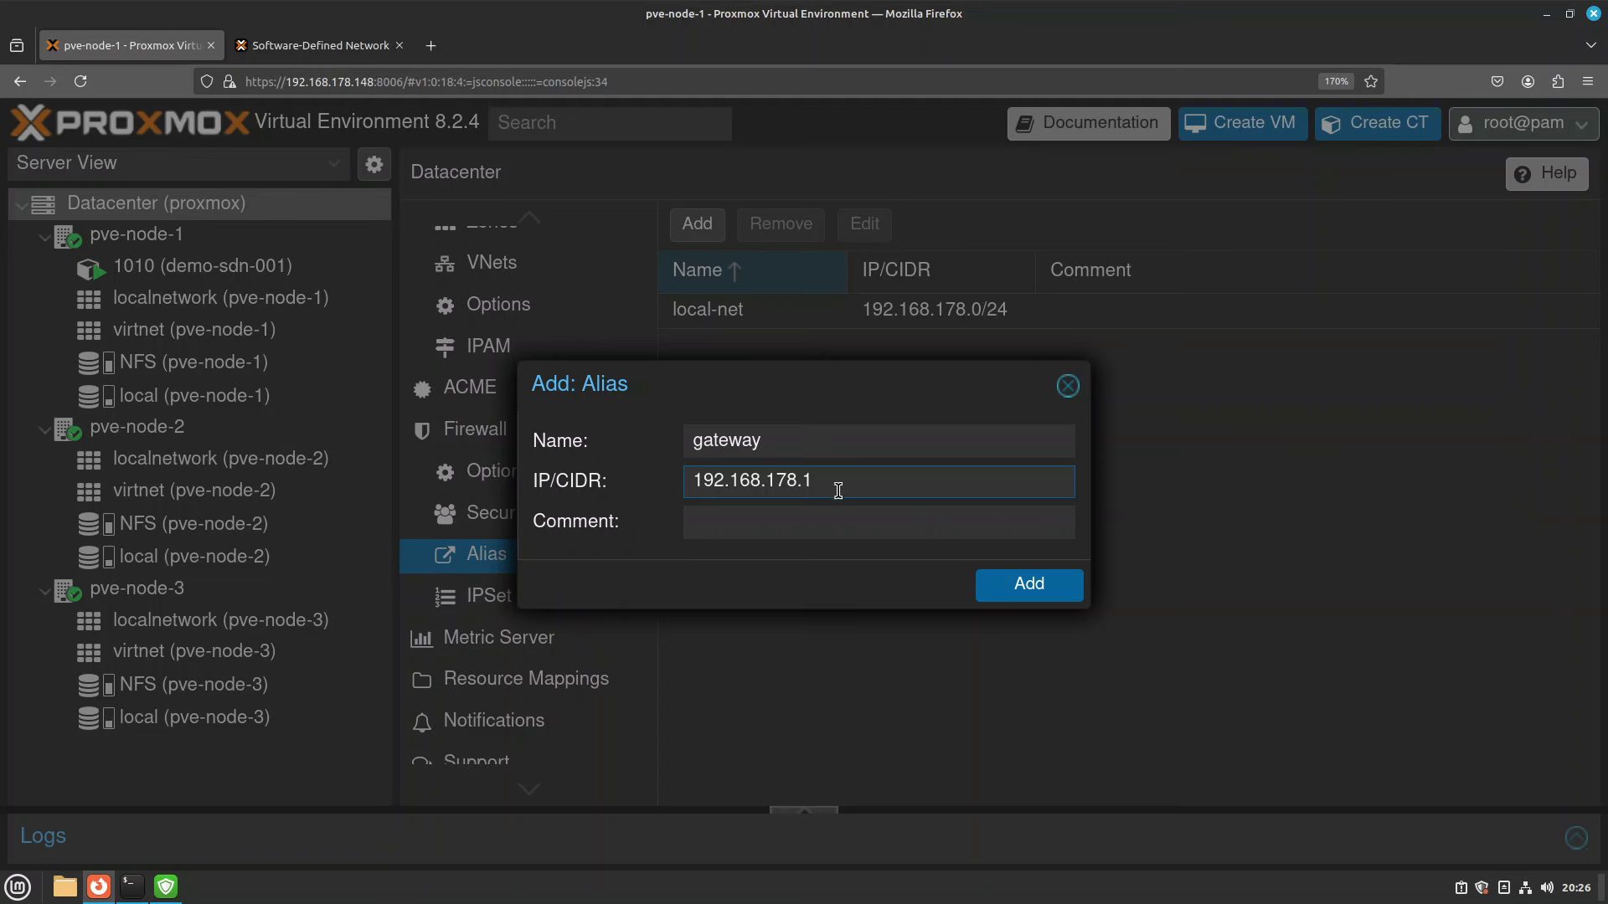
left_click_drag(833, 484, 694, 484)
left_click(749, 484)
key("shift+Home")
key("Right")
key("Right")
key("shift+Home")
key("End")
left_click(1029, 584)
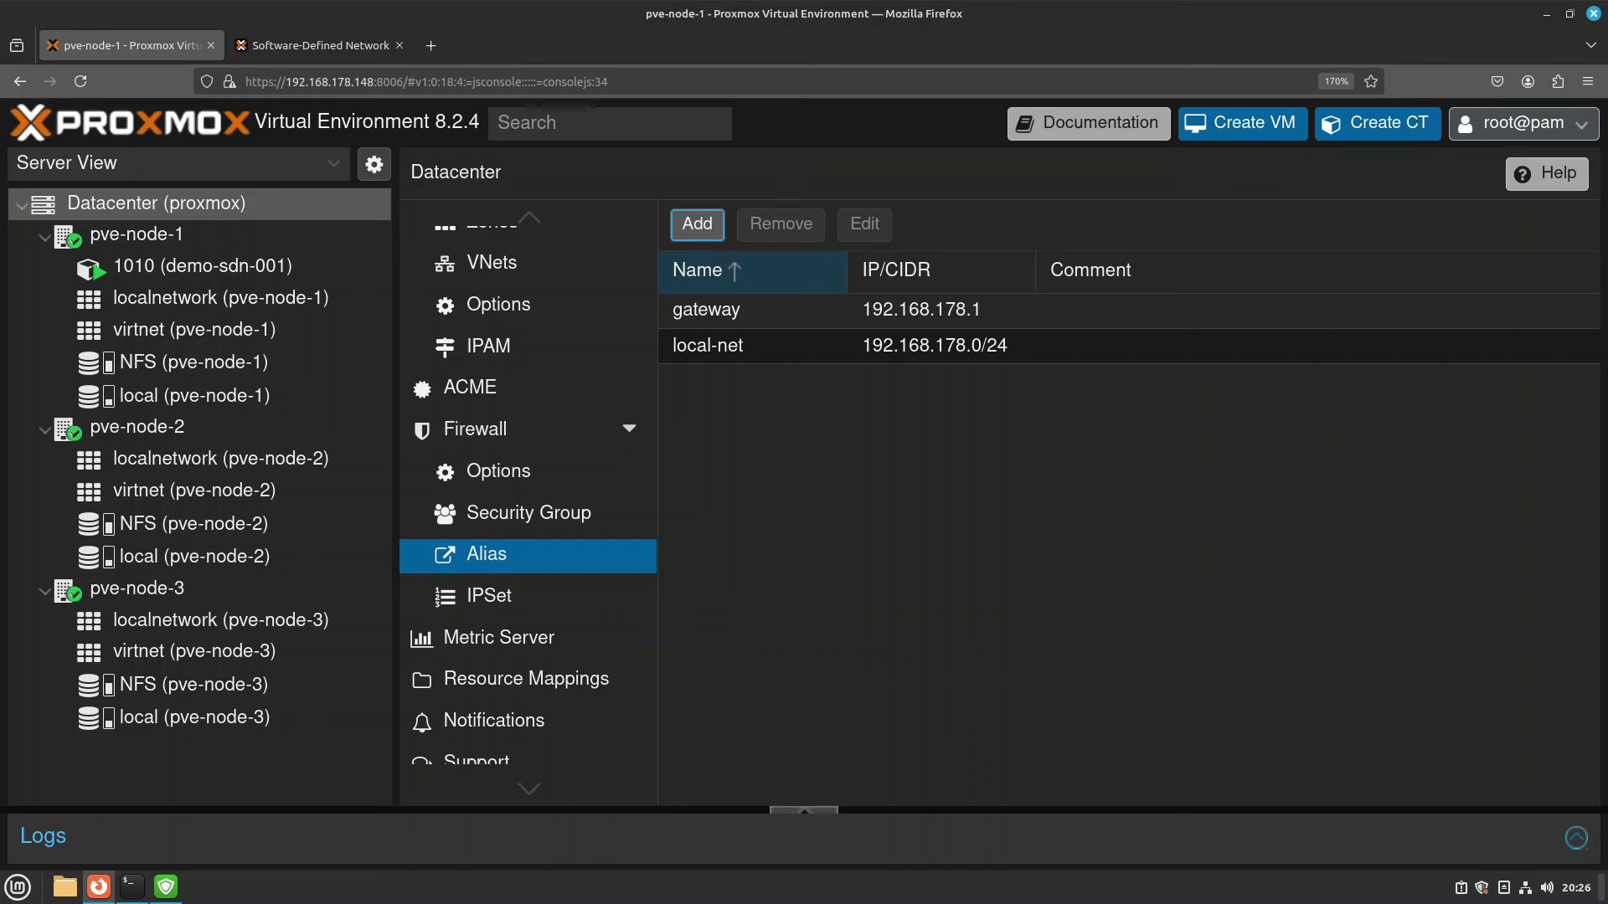
left_click(532, 381)
Review vnet1's IPAM address mappings and the datacenter firewall IP sets.
left_click(505, 352)
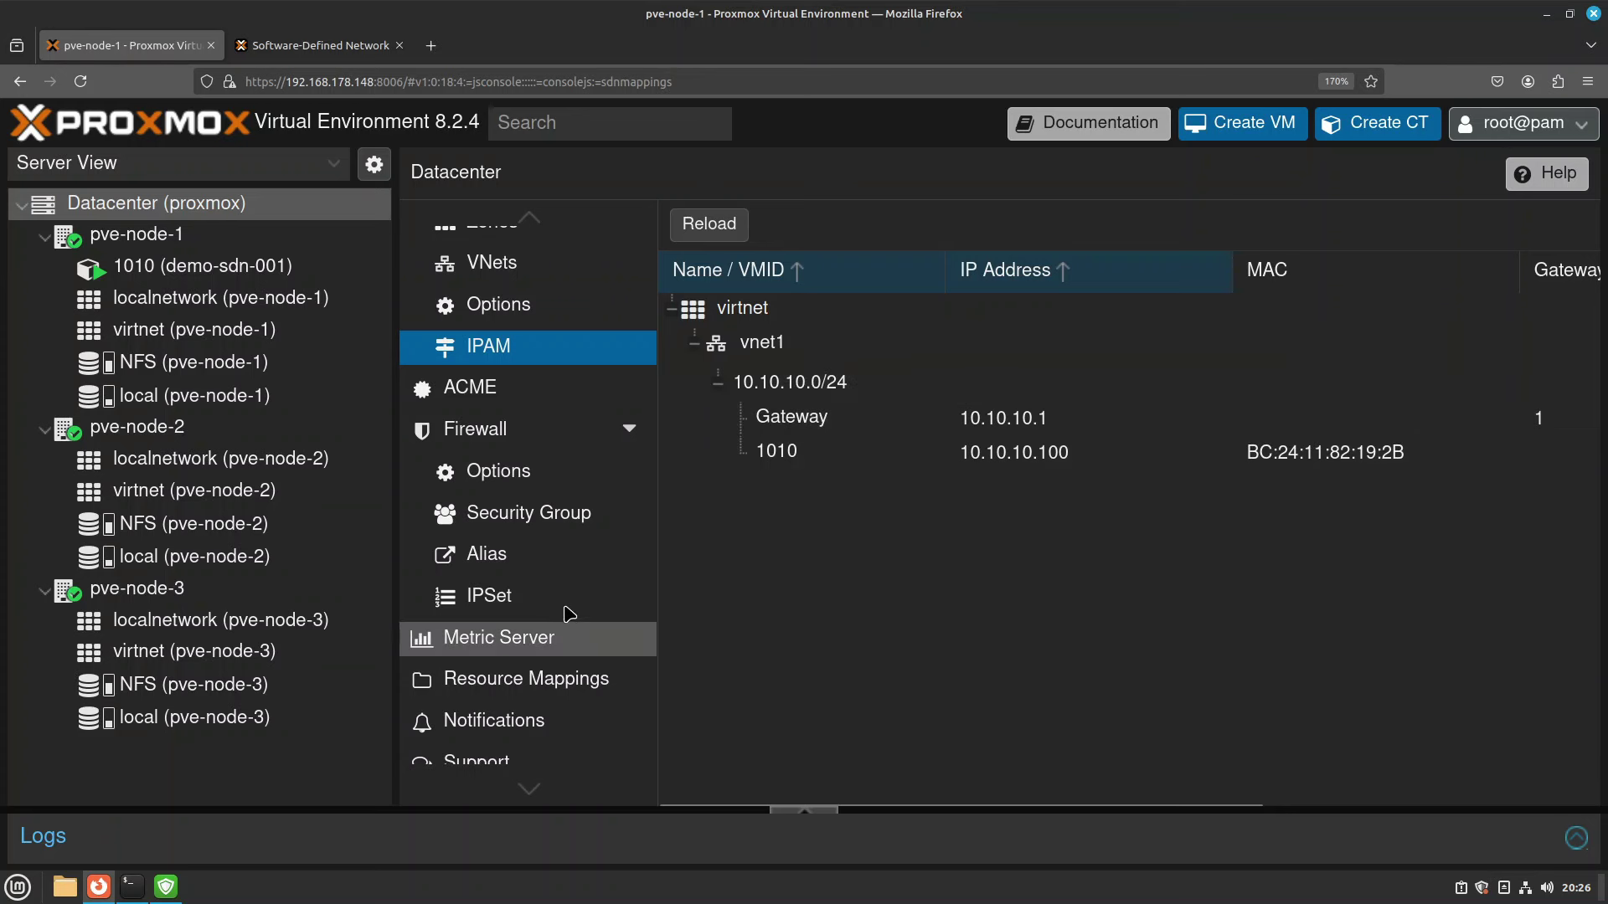
left_click(528, 600)
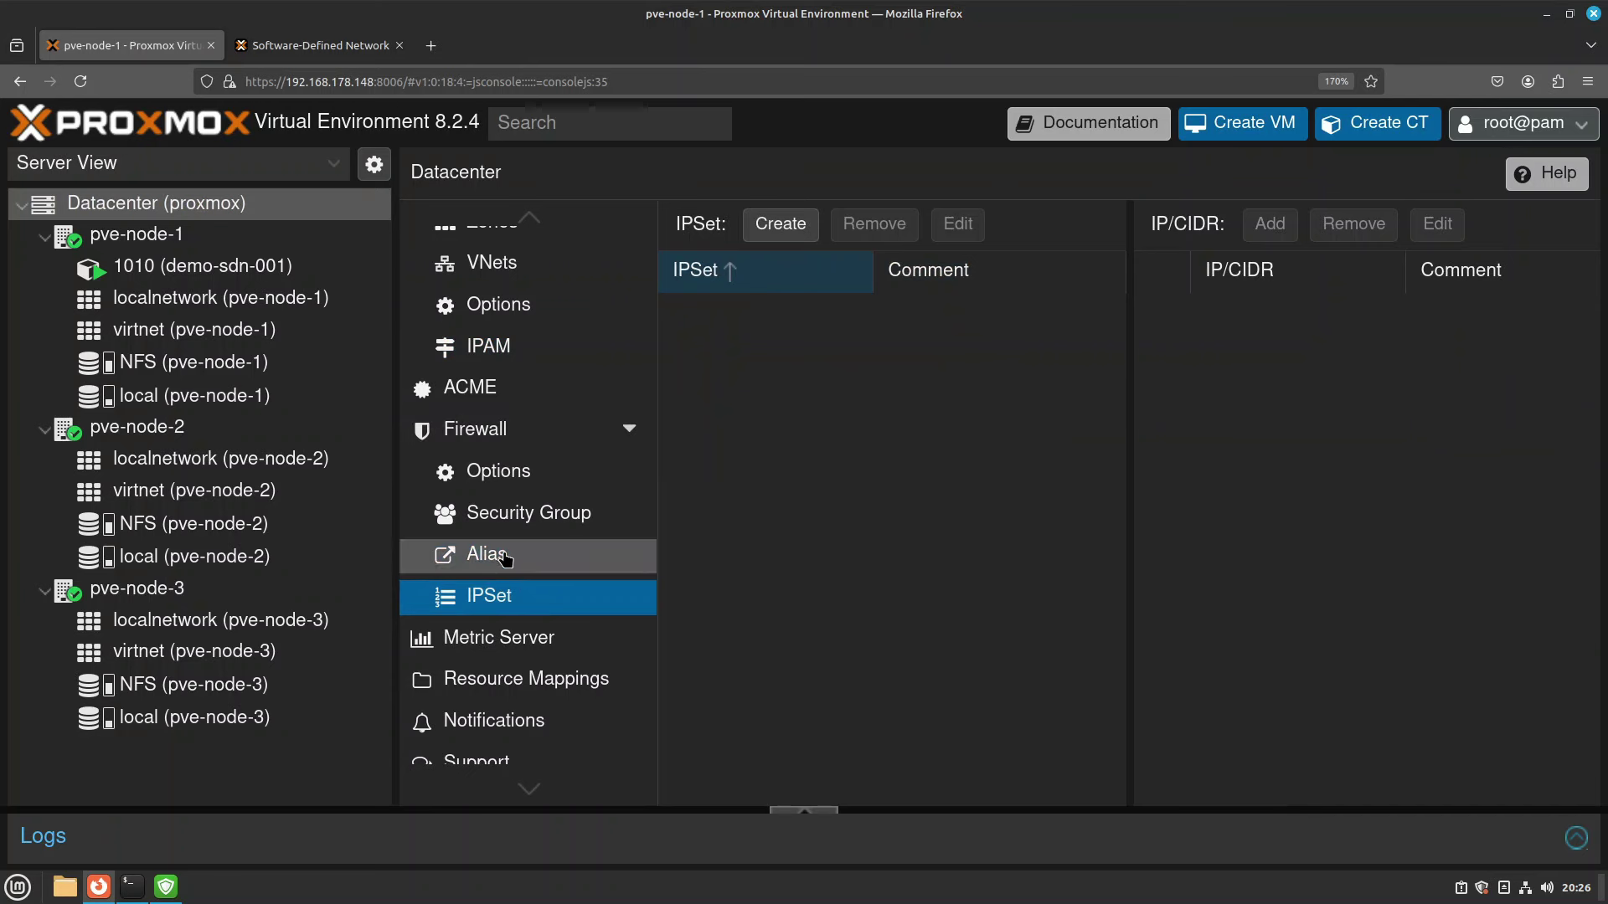
left_click(503, 554)
Add the firewall alias virtual-net with CIDR 10.10.10.0/24.
left_click(704, 232)
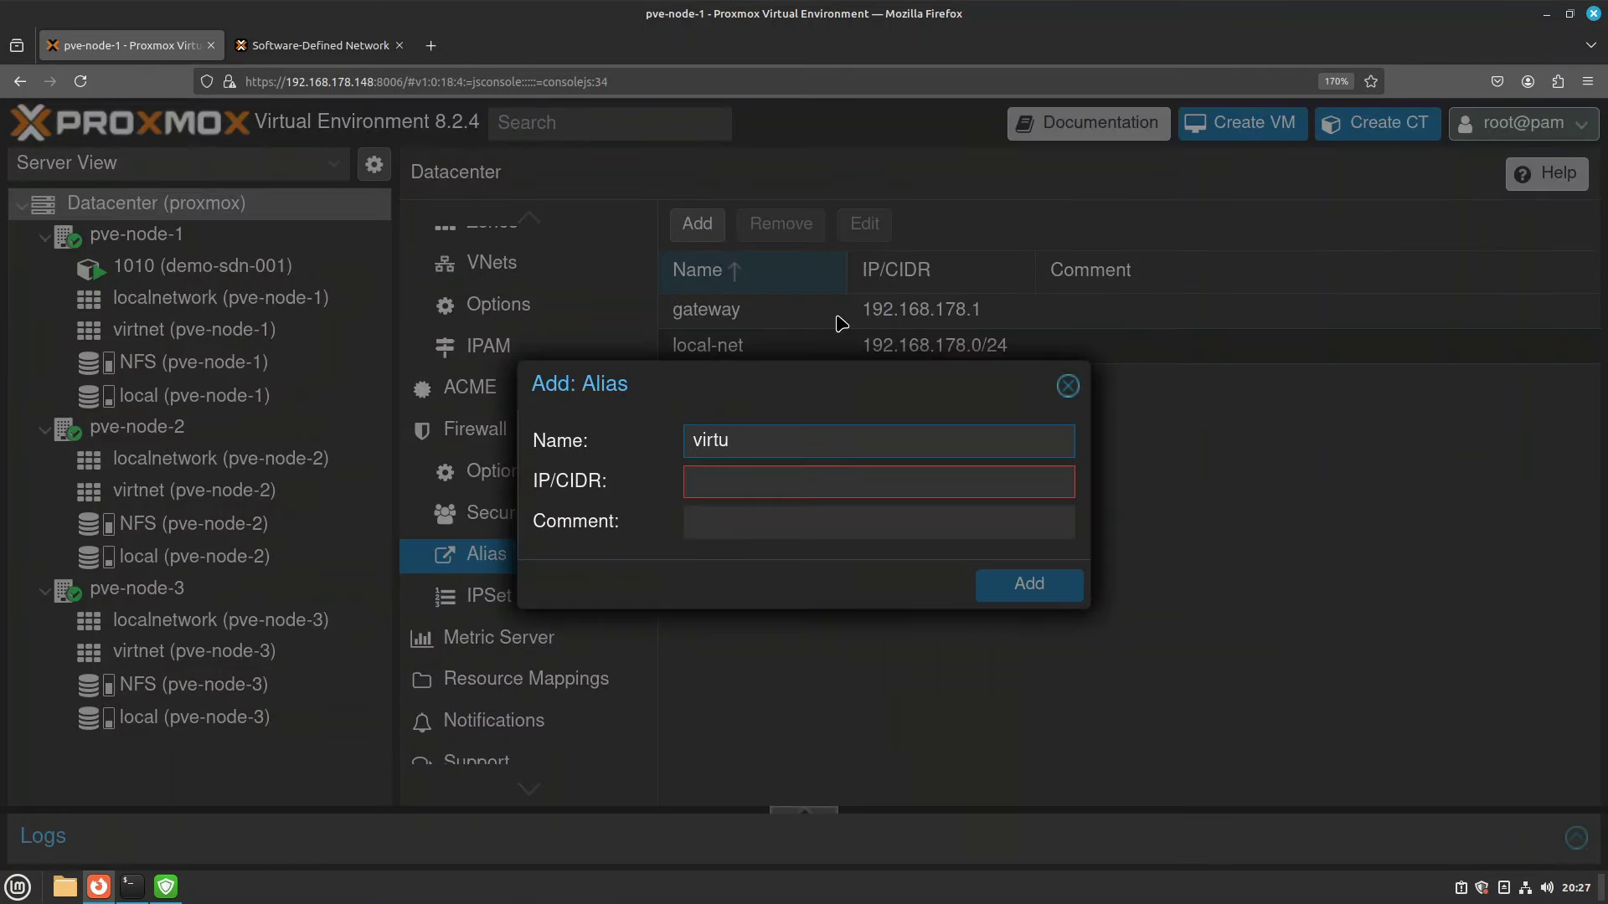
type("virtual-net")
key("Tab")
type("10")
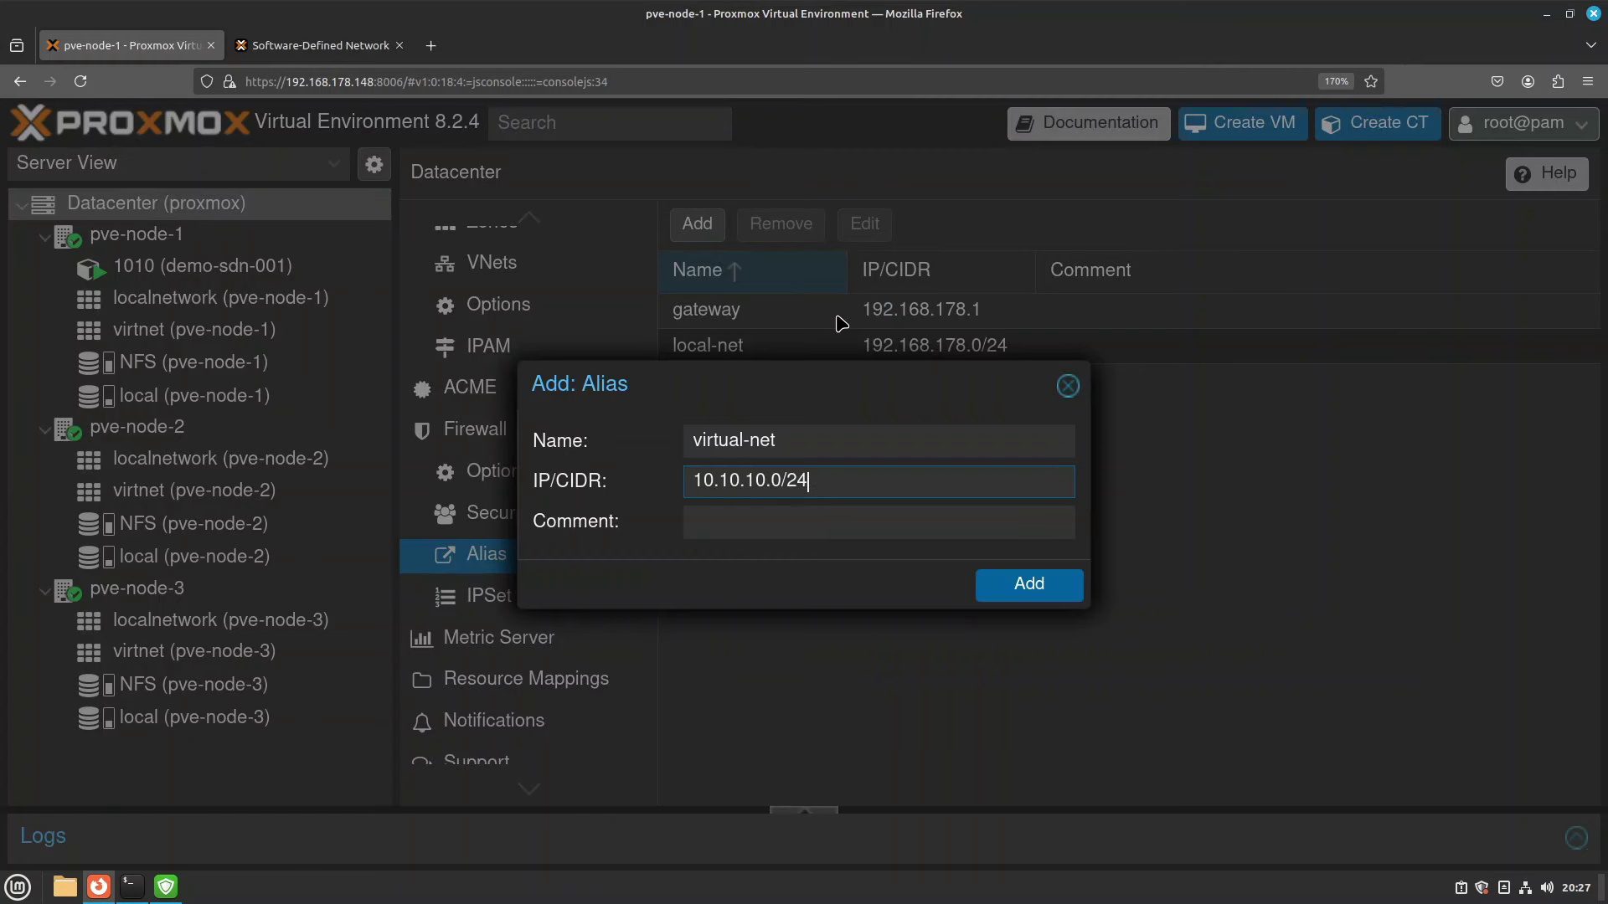
left_click(1019, 593)
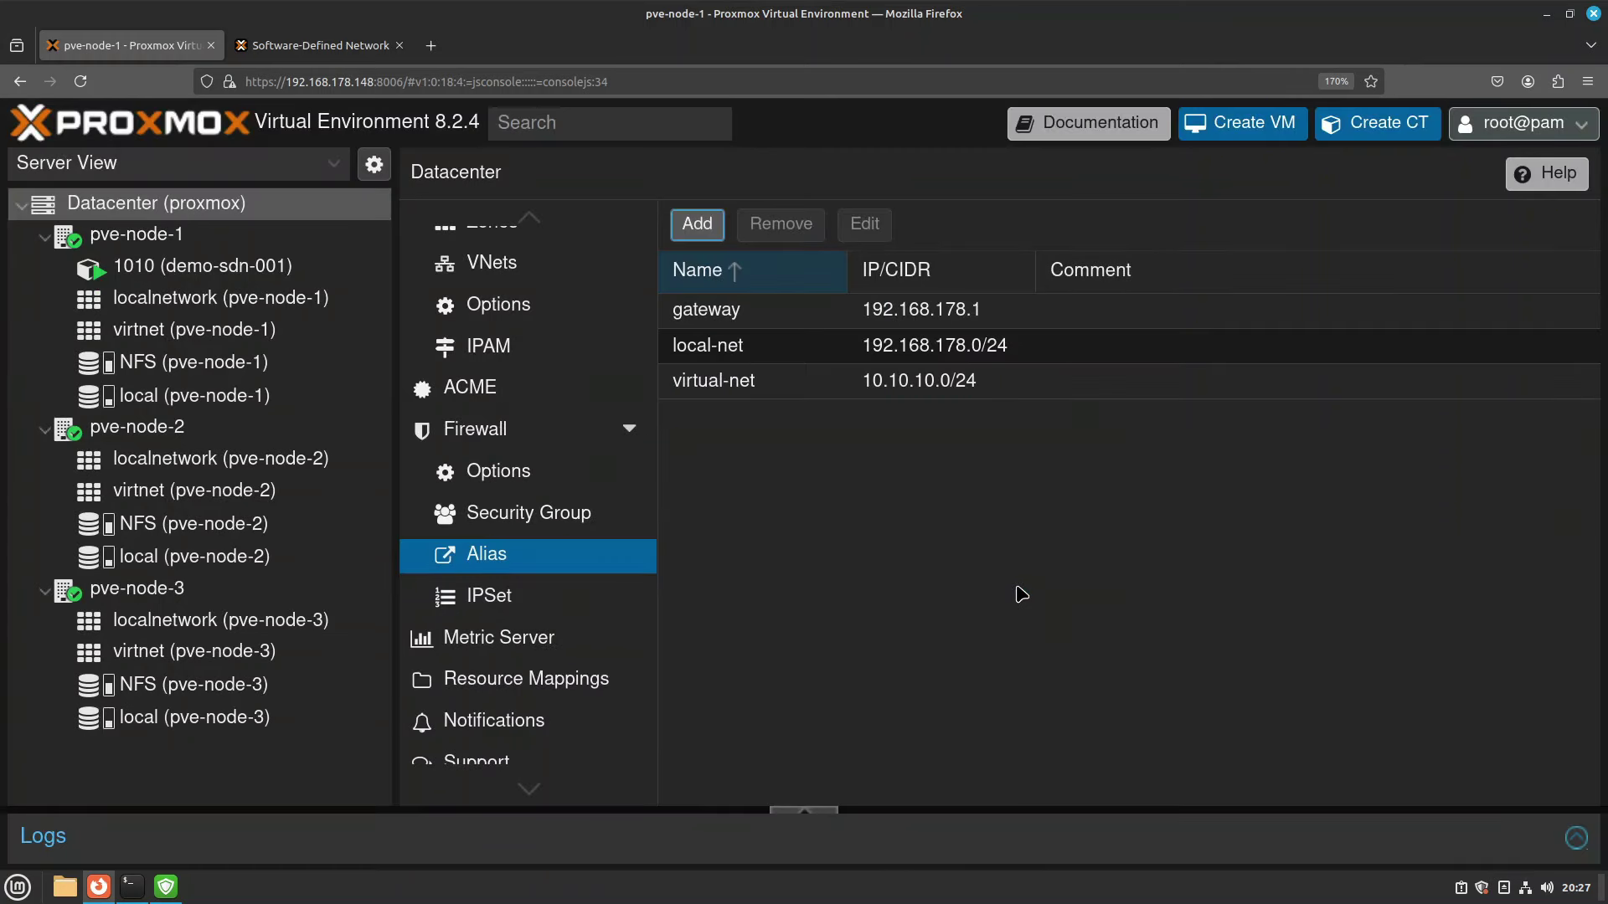
Select the gateway, local-net and virtual-net aliases in turn to check them.
left_click(805, 324)
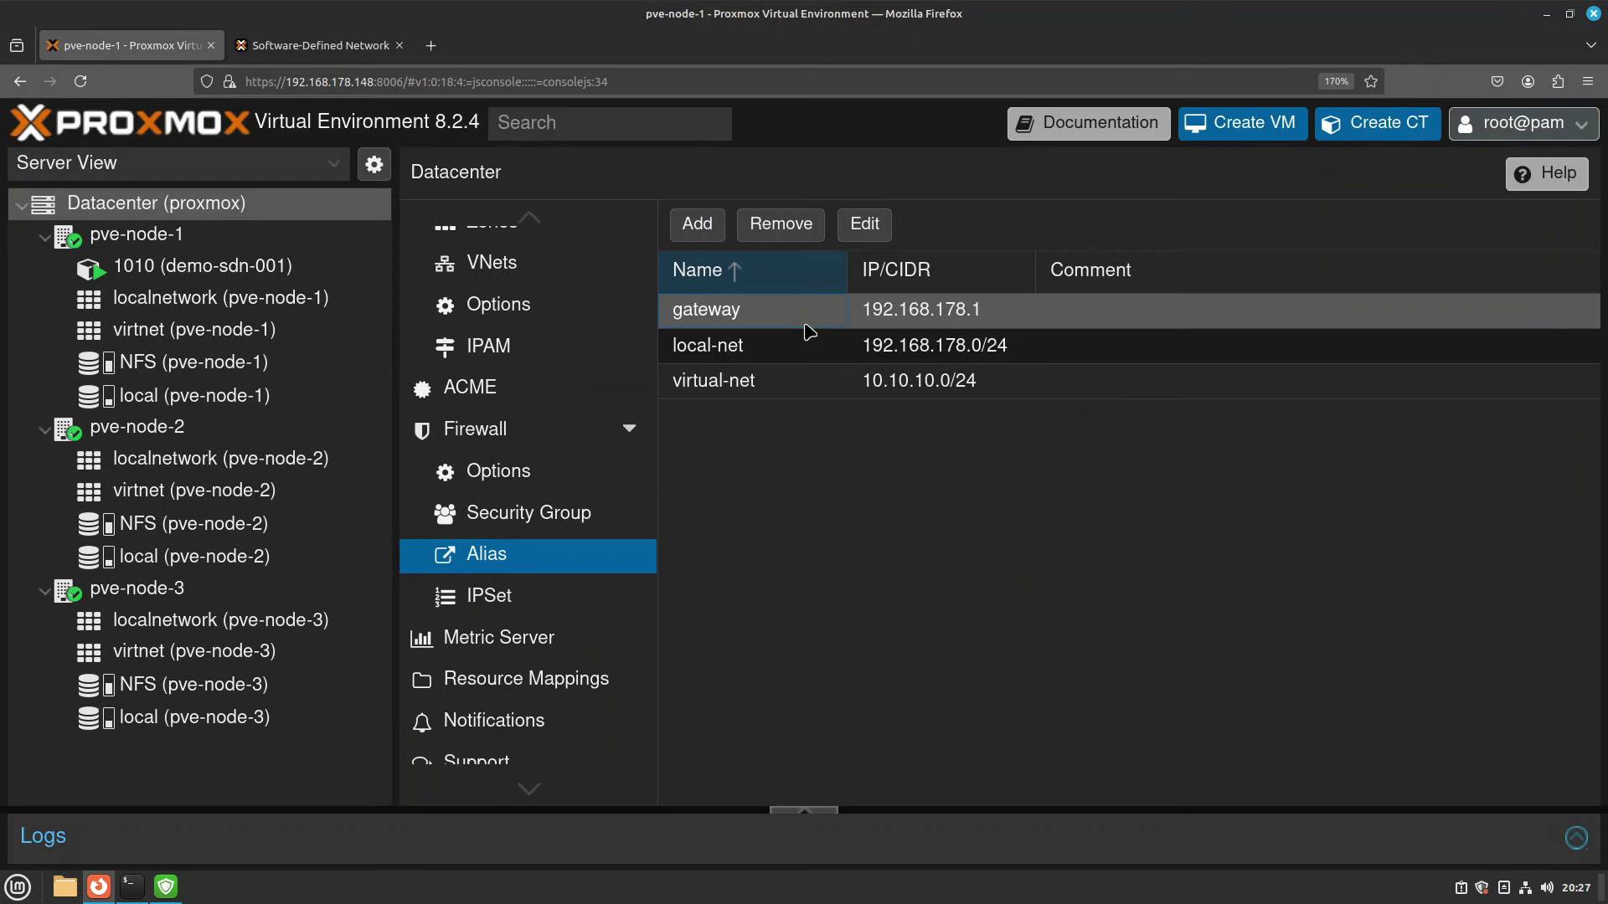
left_click(815, 360)
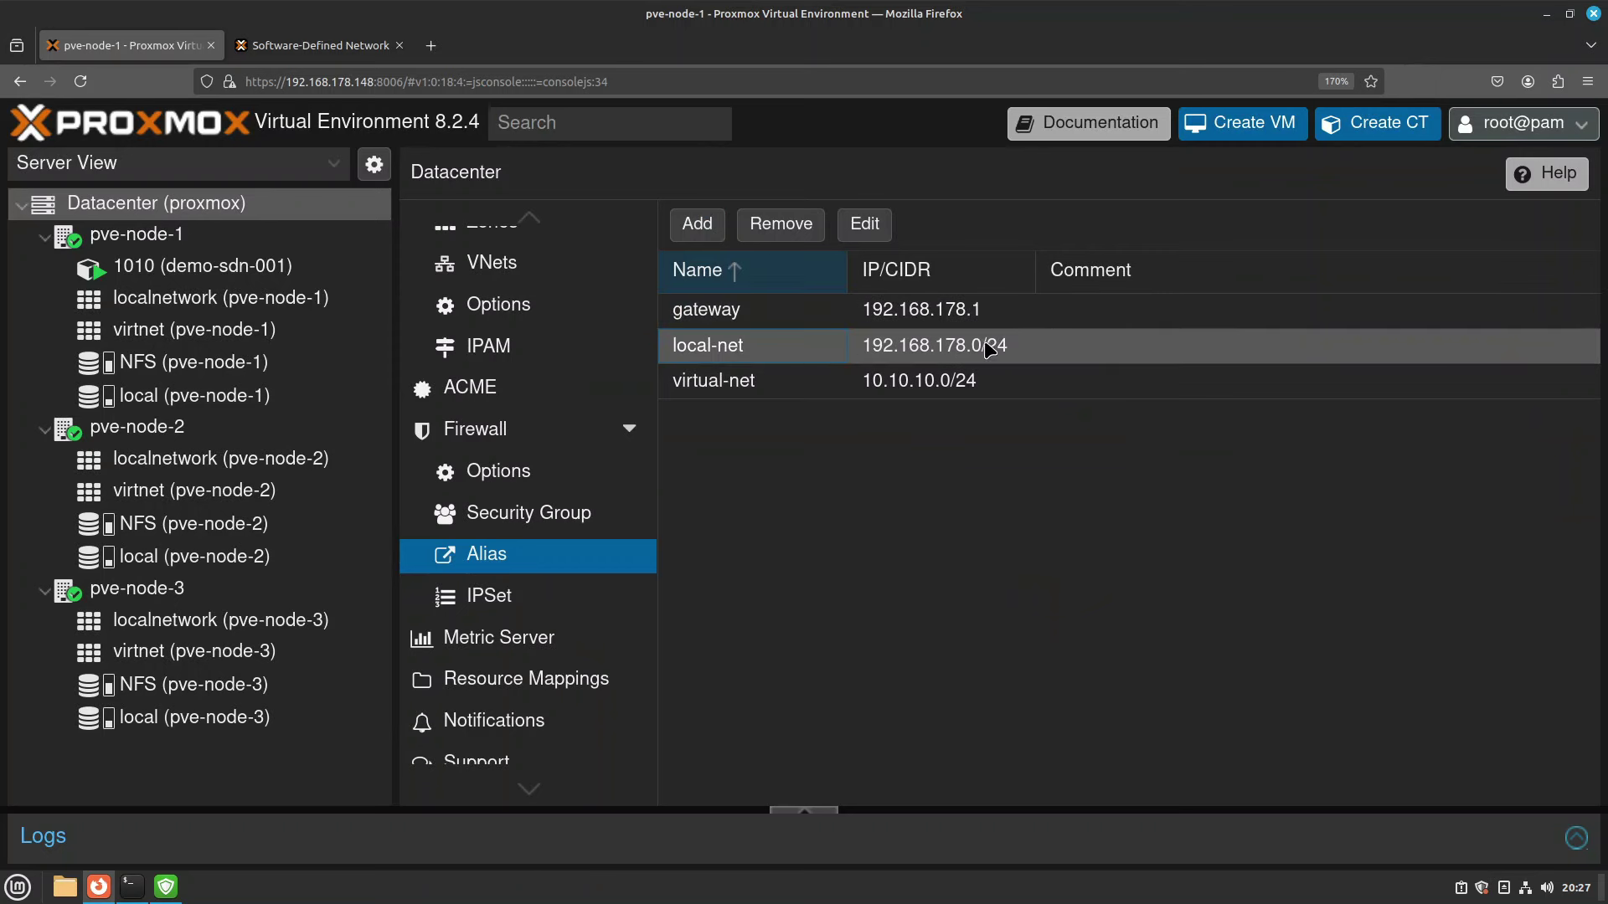
left_click(778, 386)
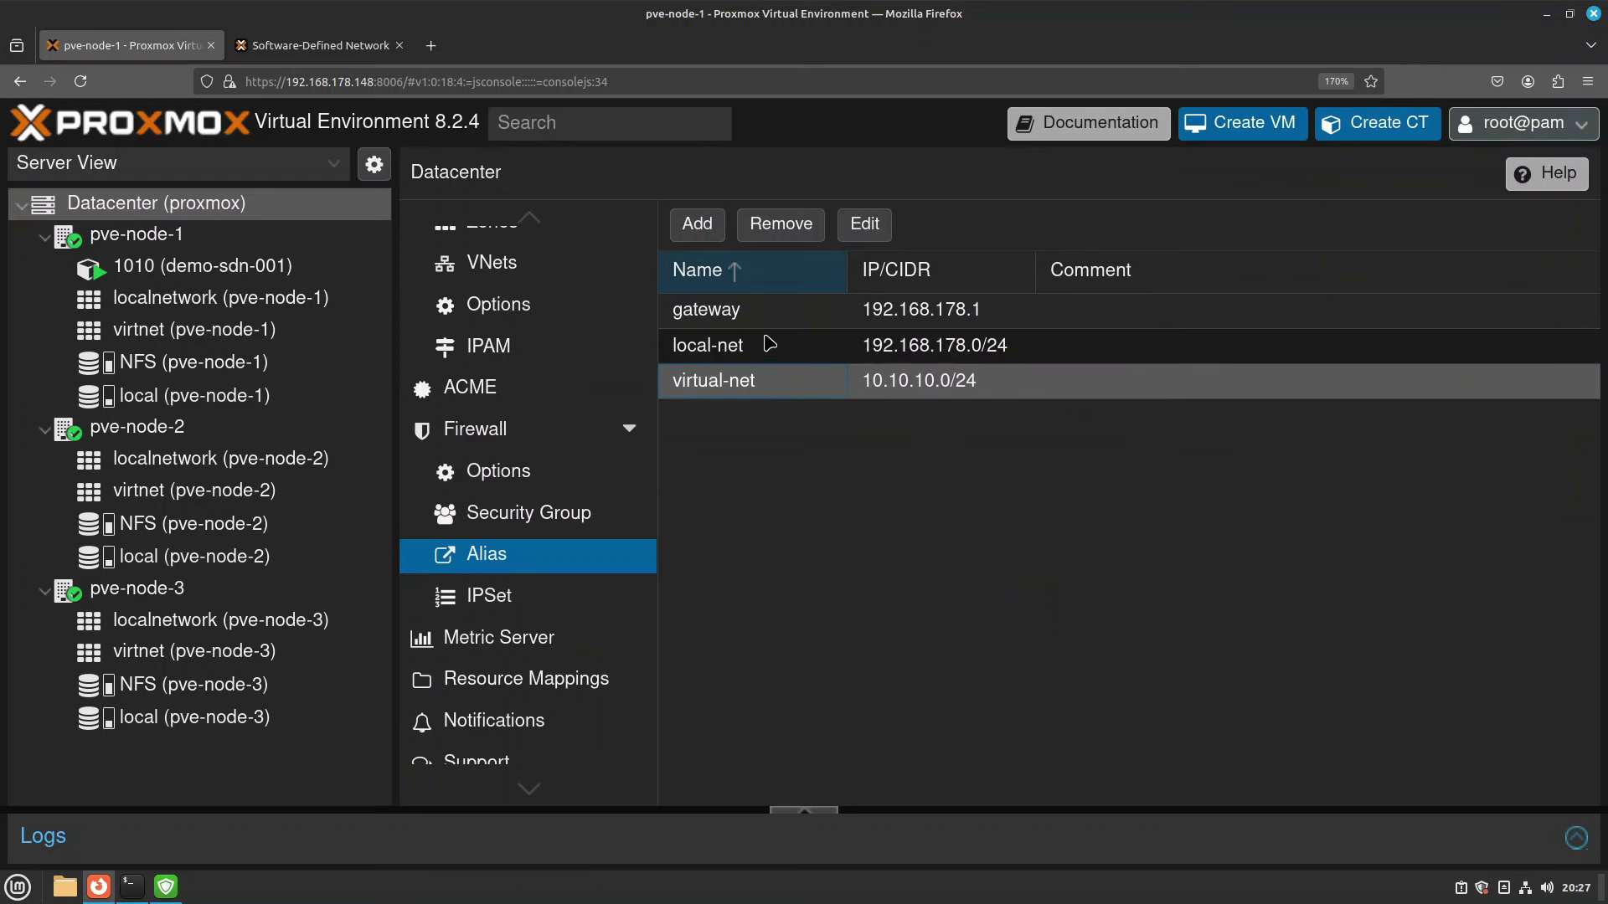
left_click(769, 344, "ctrl")
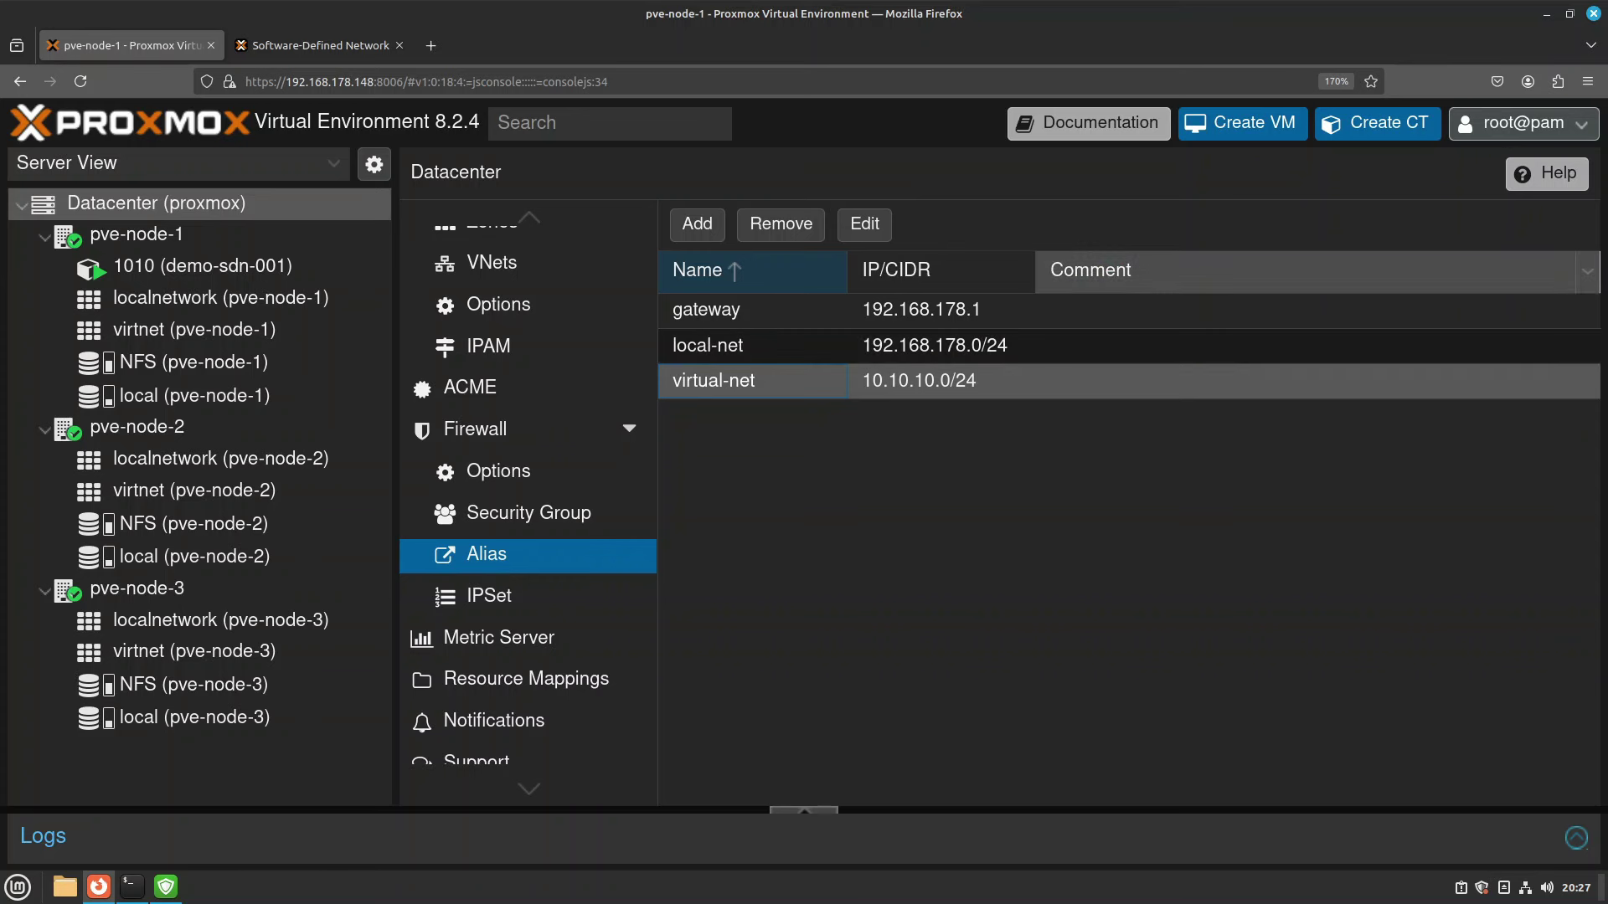
Create security group 'local-network' commented 'Internal Network Communication' and select it.
left_click(515, 520)
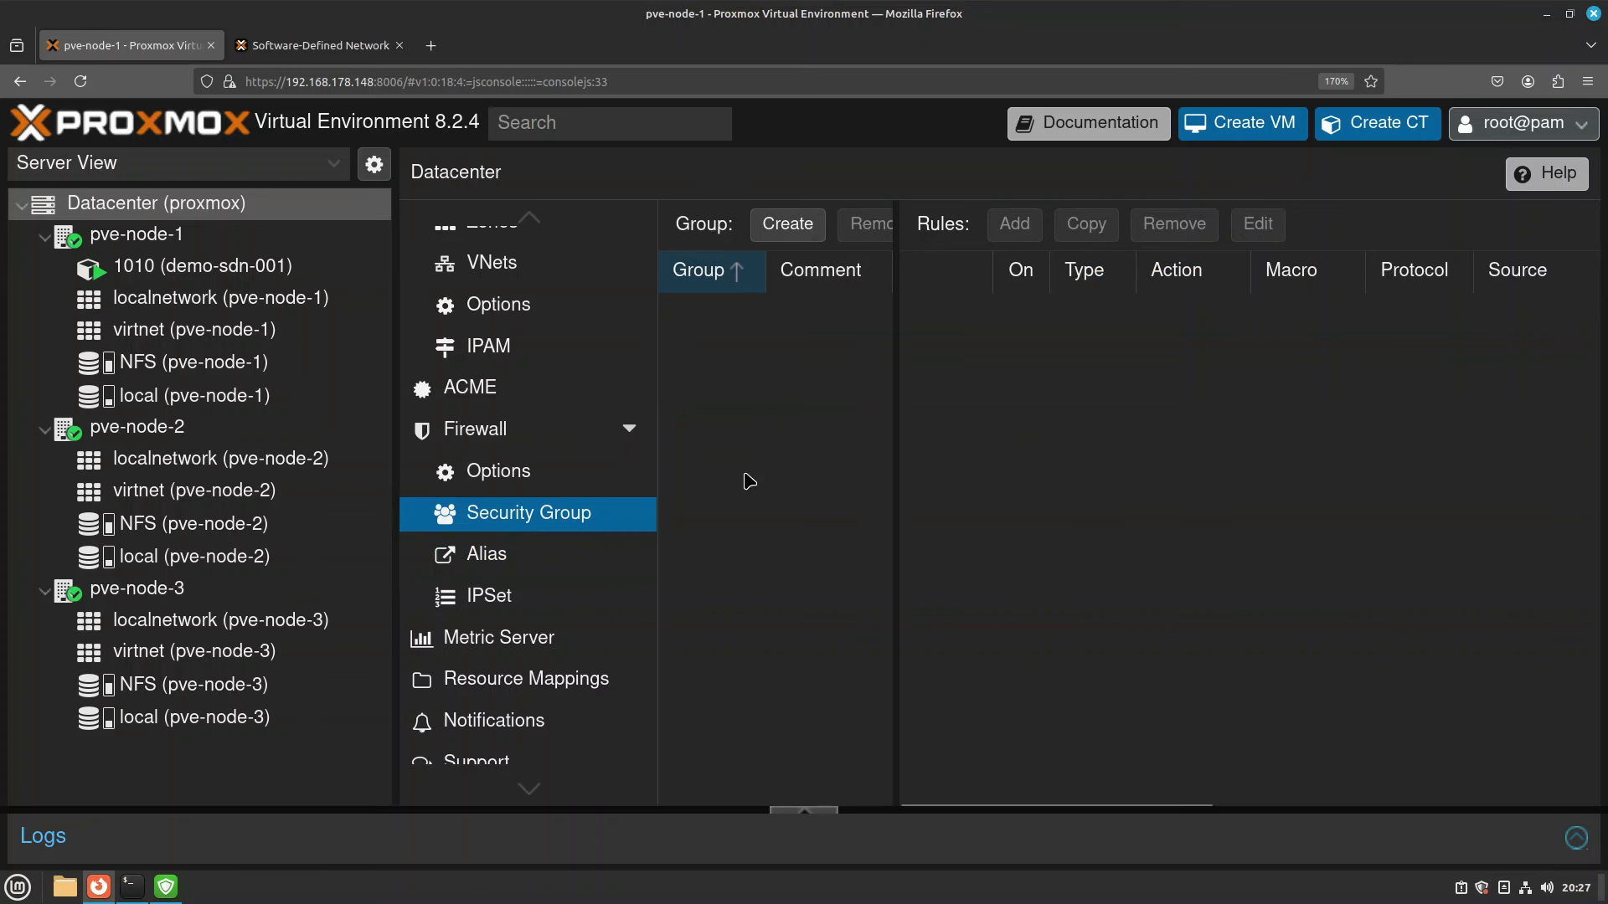
left_click_drag(895, 575, 1003, 571)
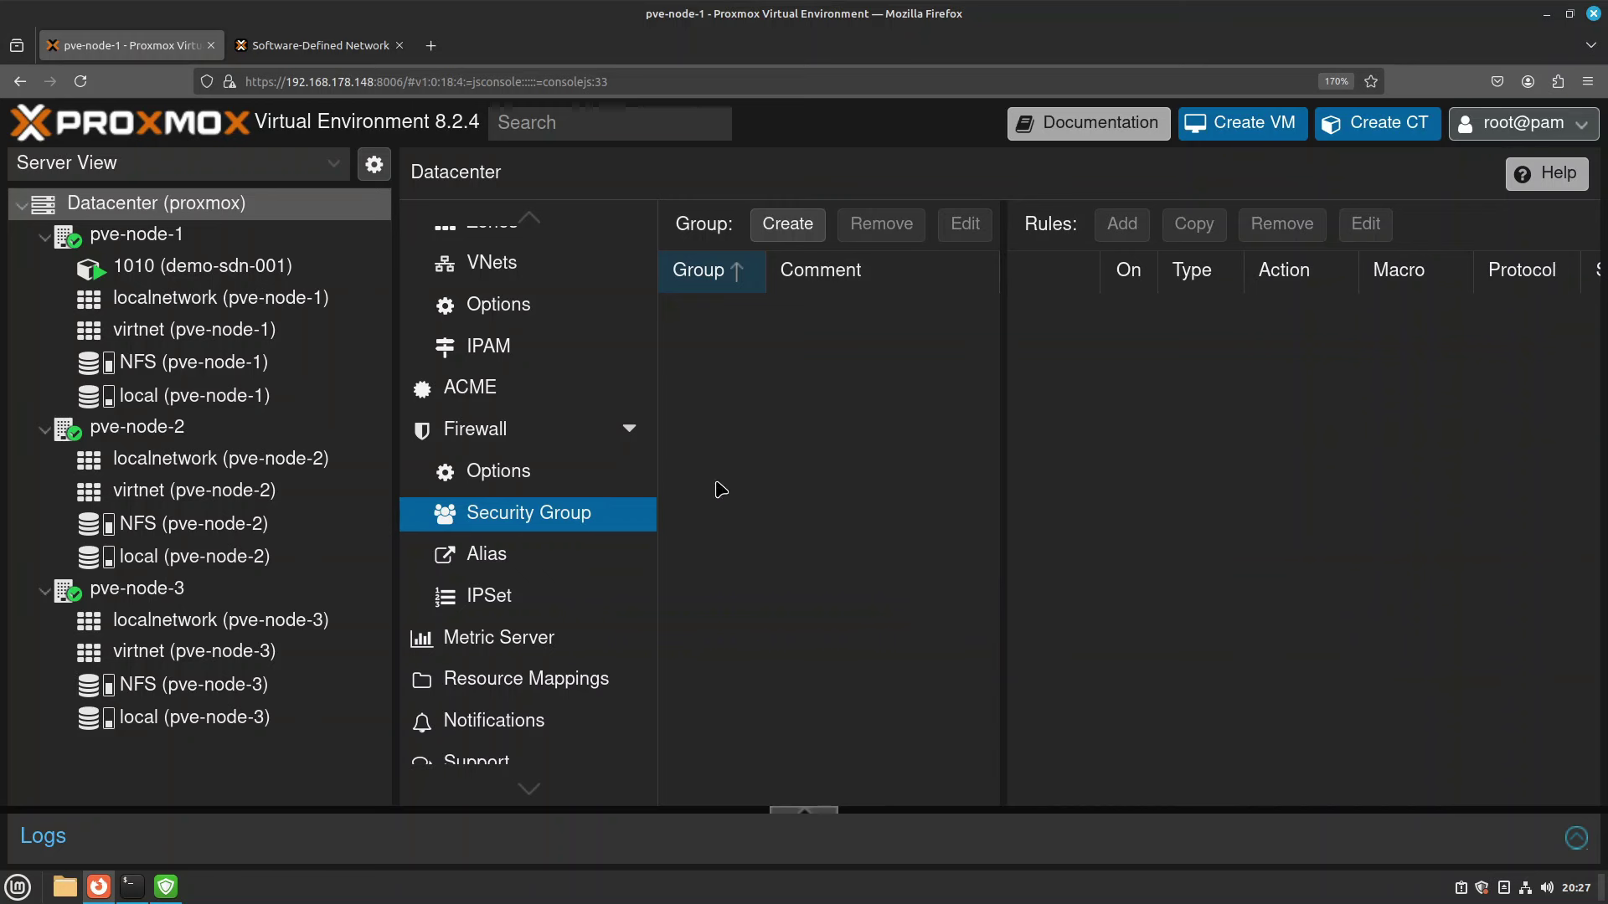
left_click(795, 228)
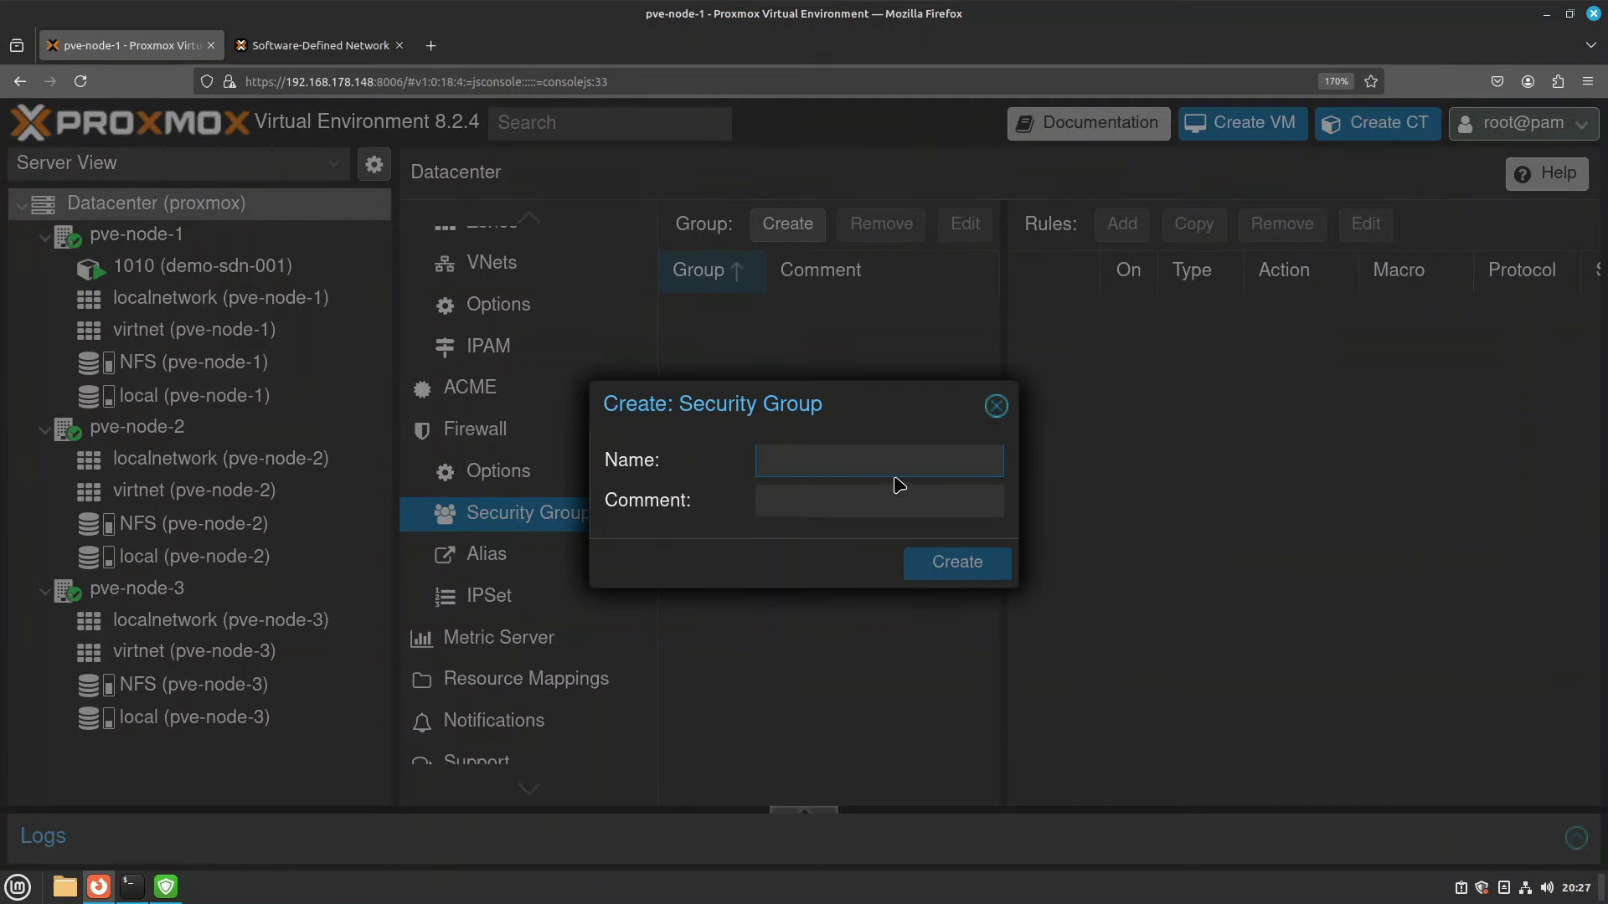
type("local-network")
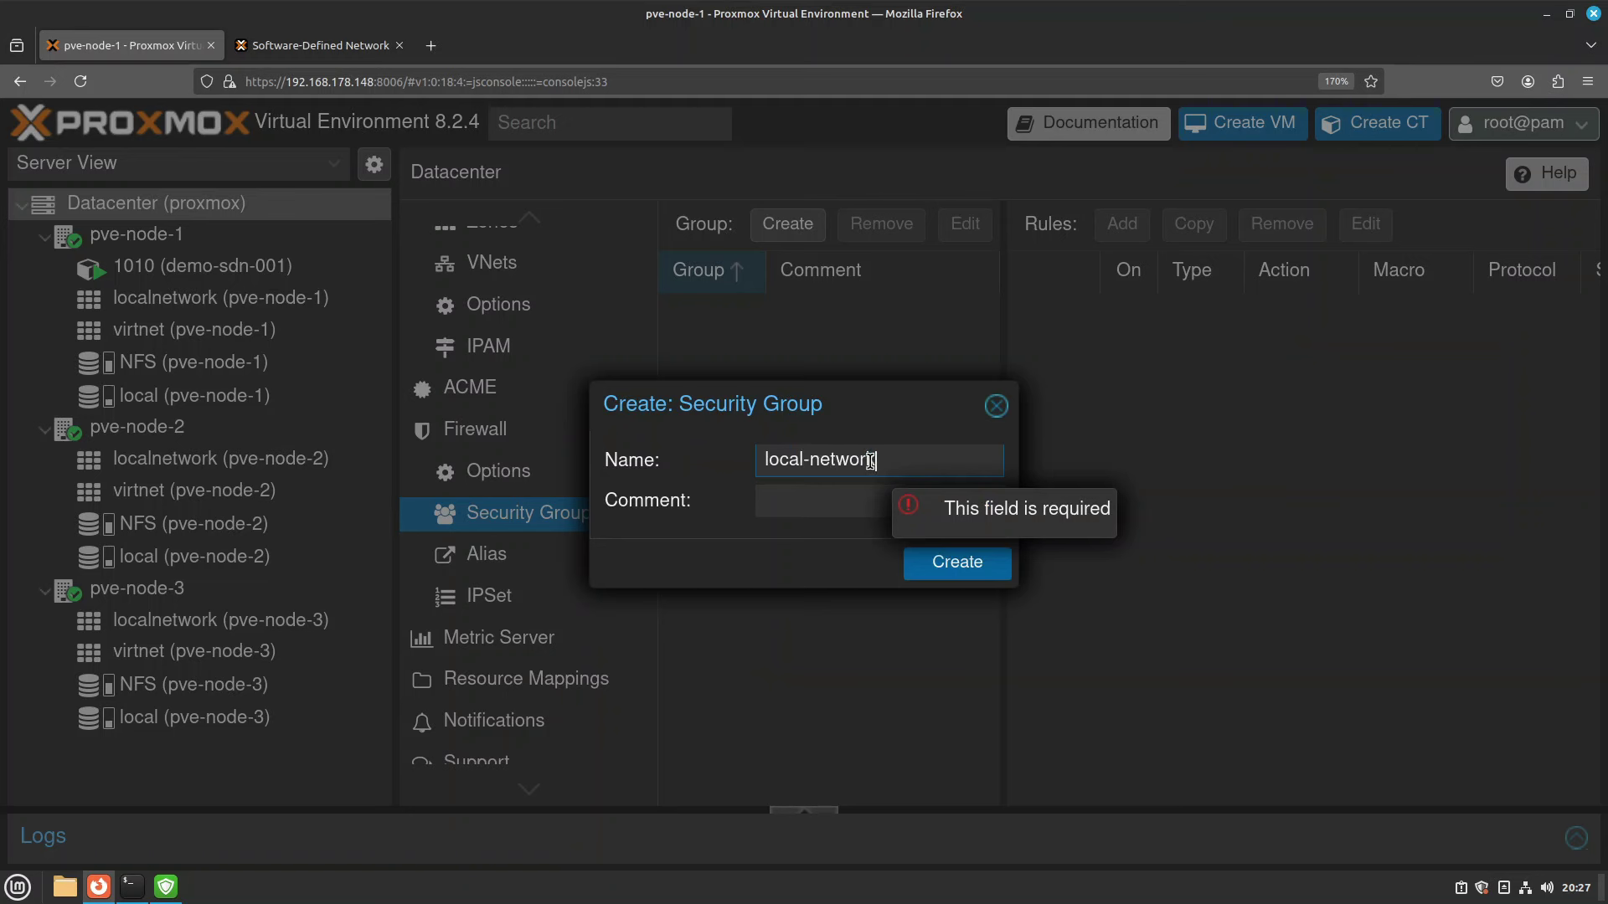
left_click(793, 505)
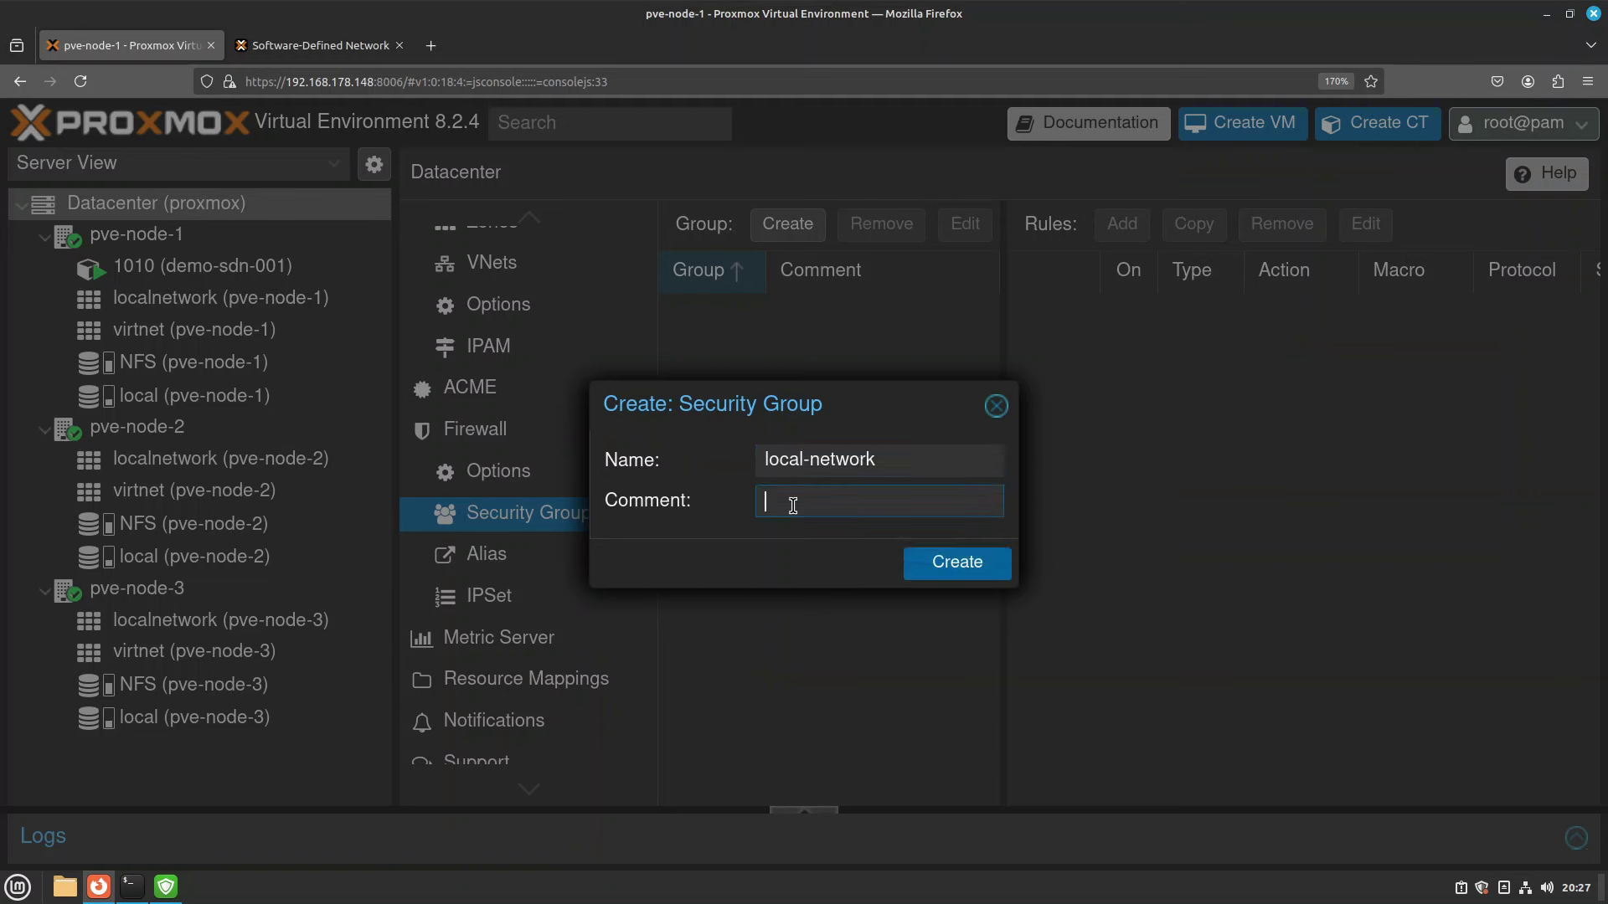
type("Internal Network Commun")
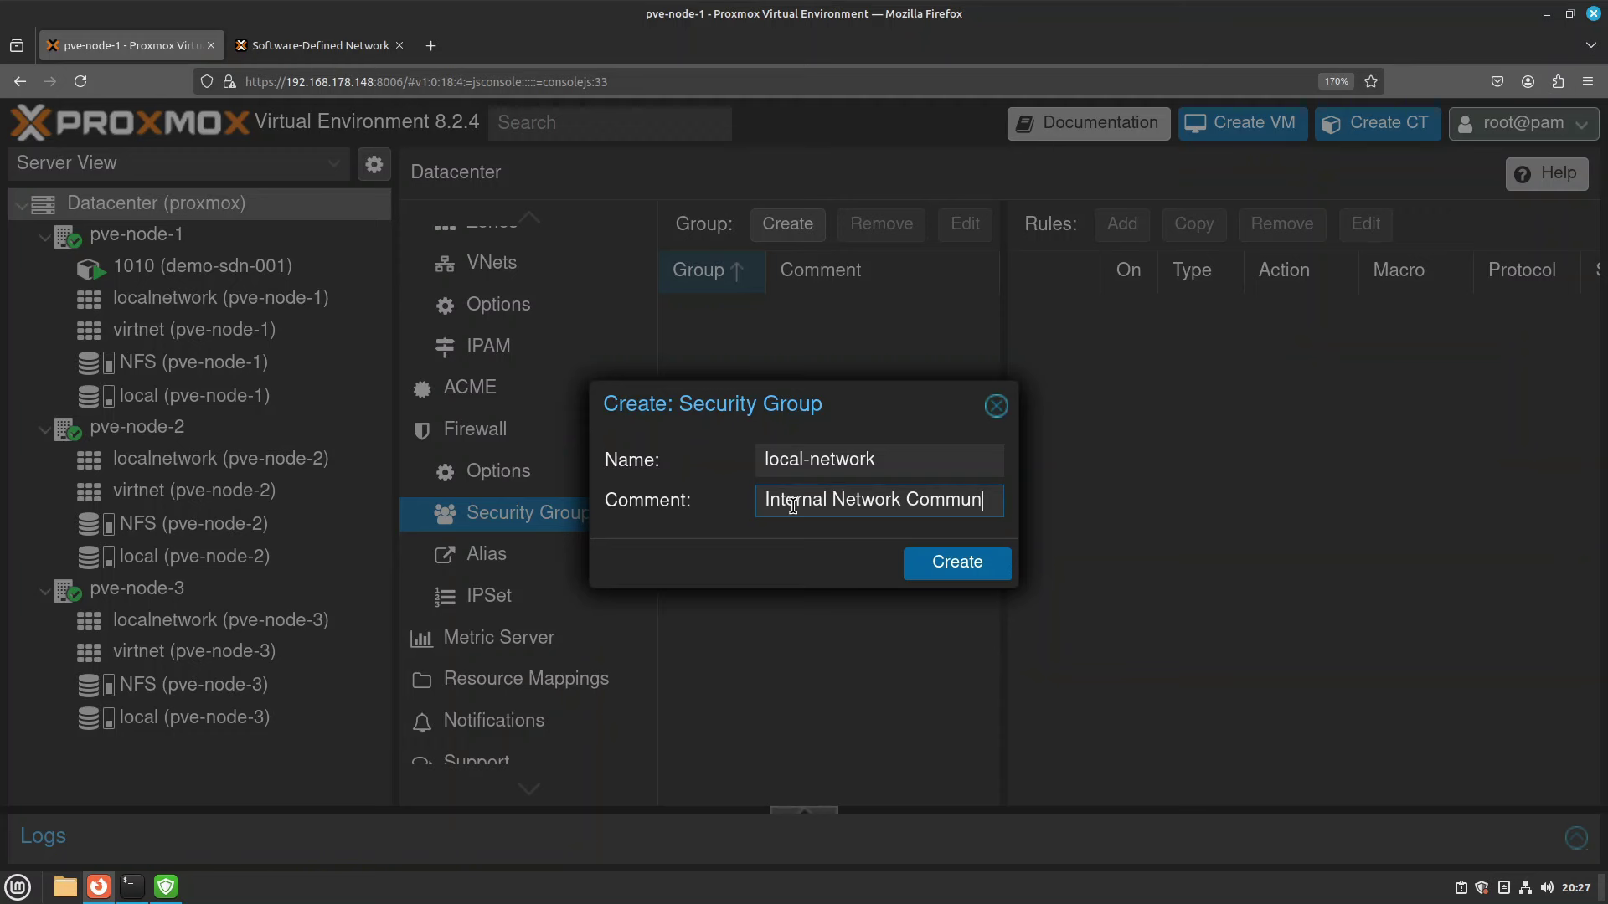
type("ication")
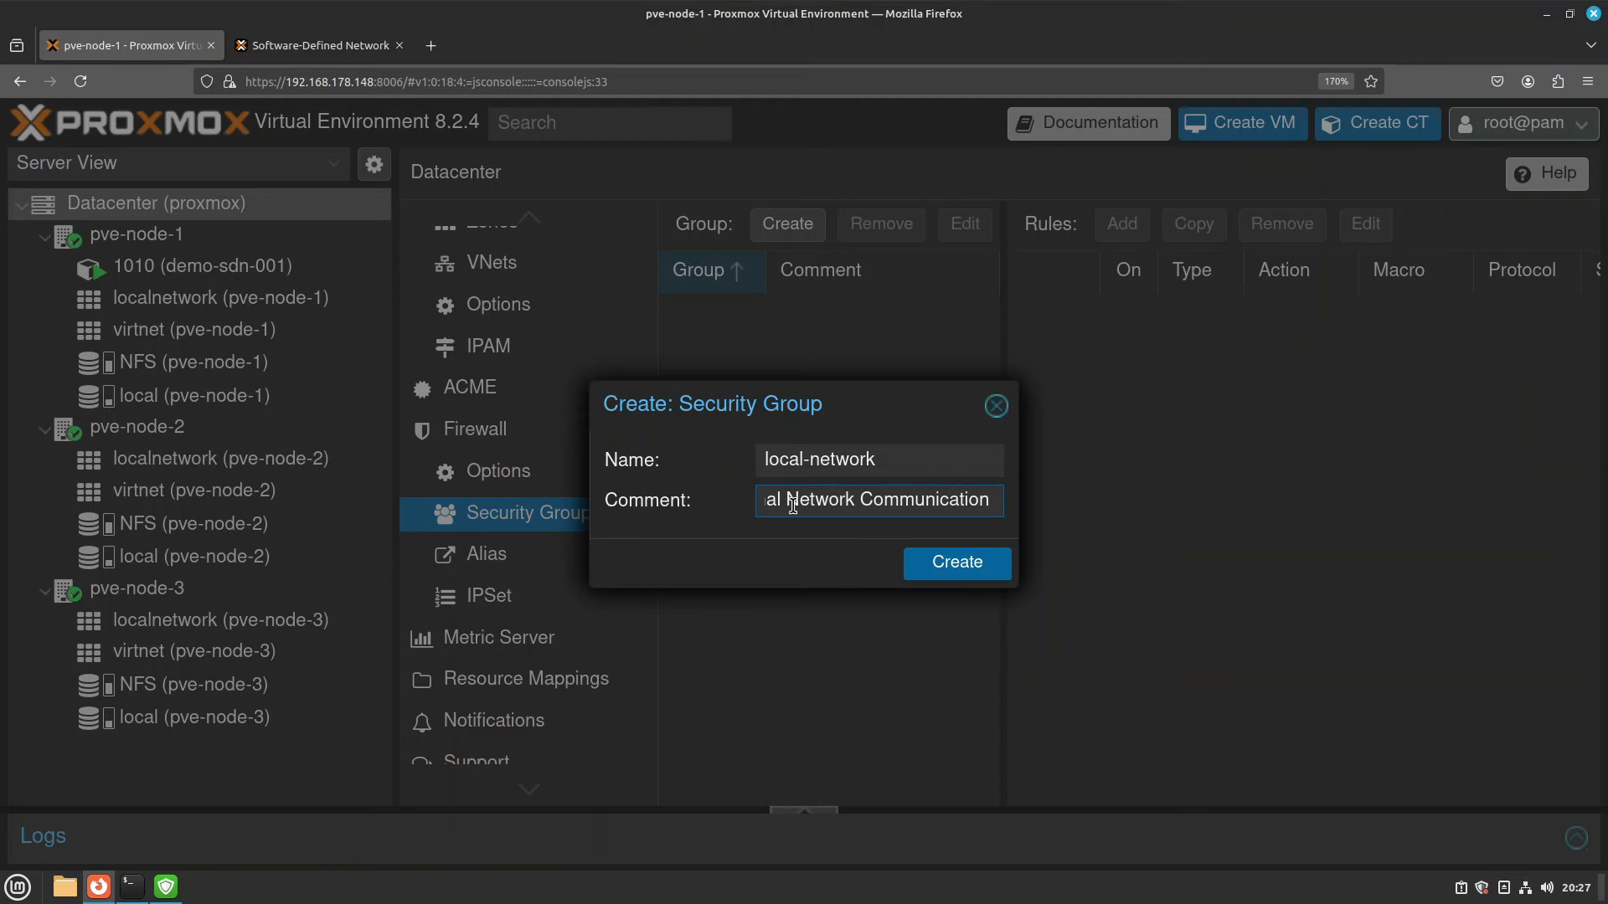
left_click(939, 580)
left_click(851, 313)
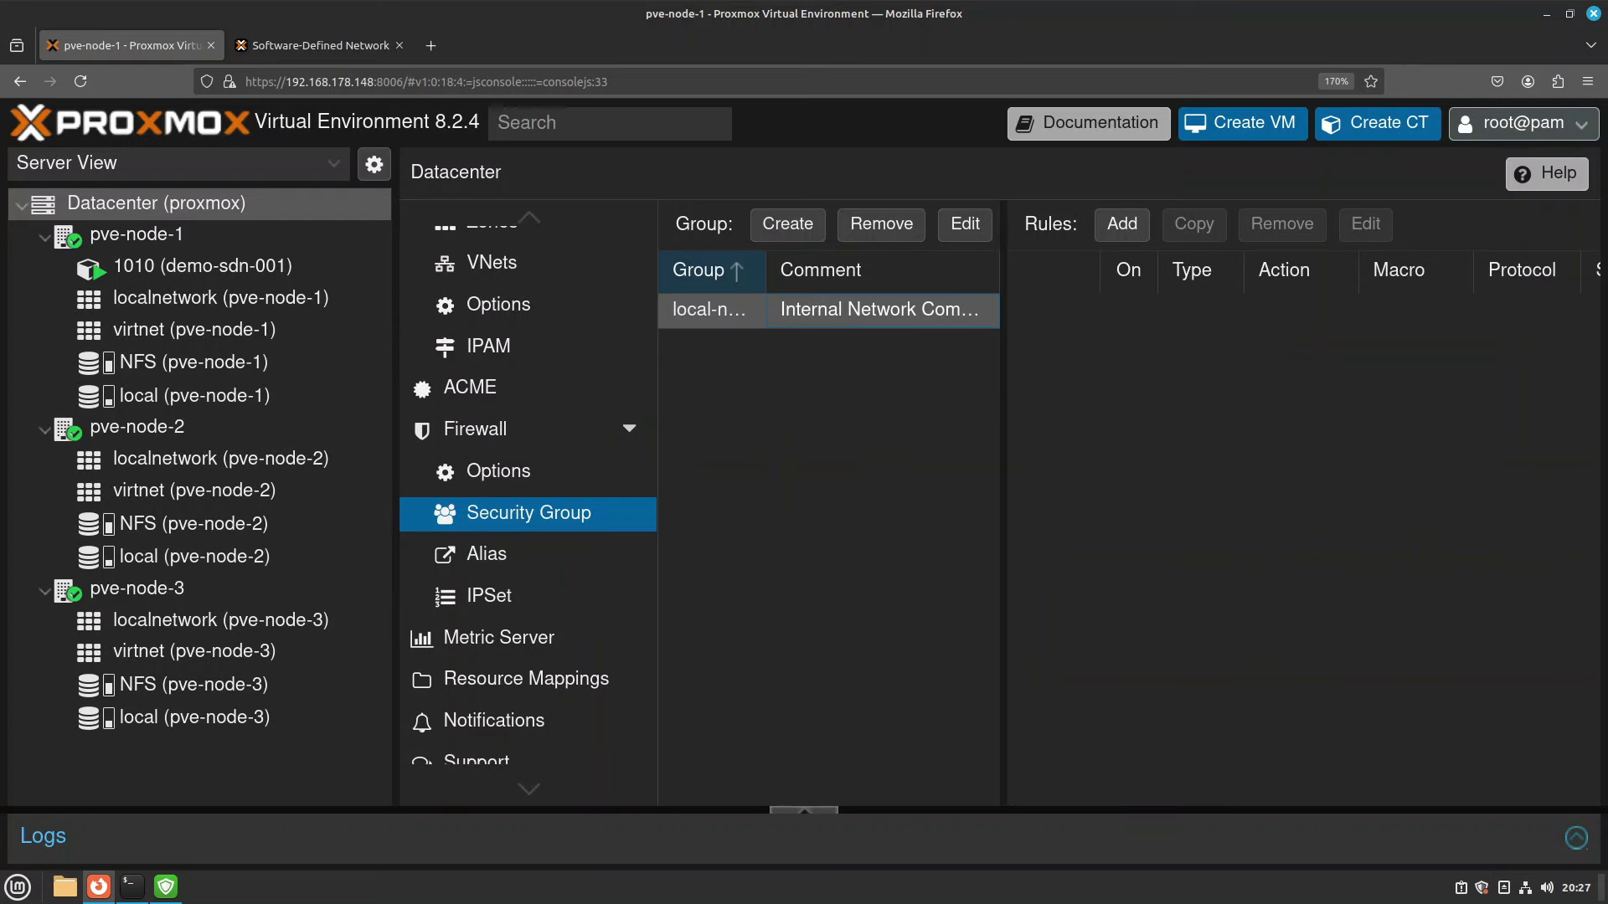
Add an enabled incoming ACCEPT rule with source local-net to local-network.
left_click(1122, 223)
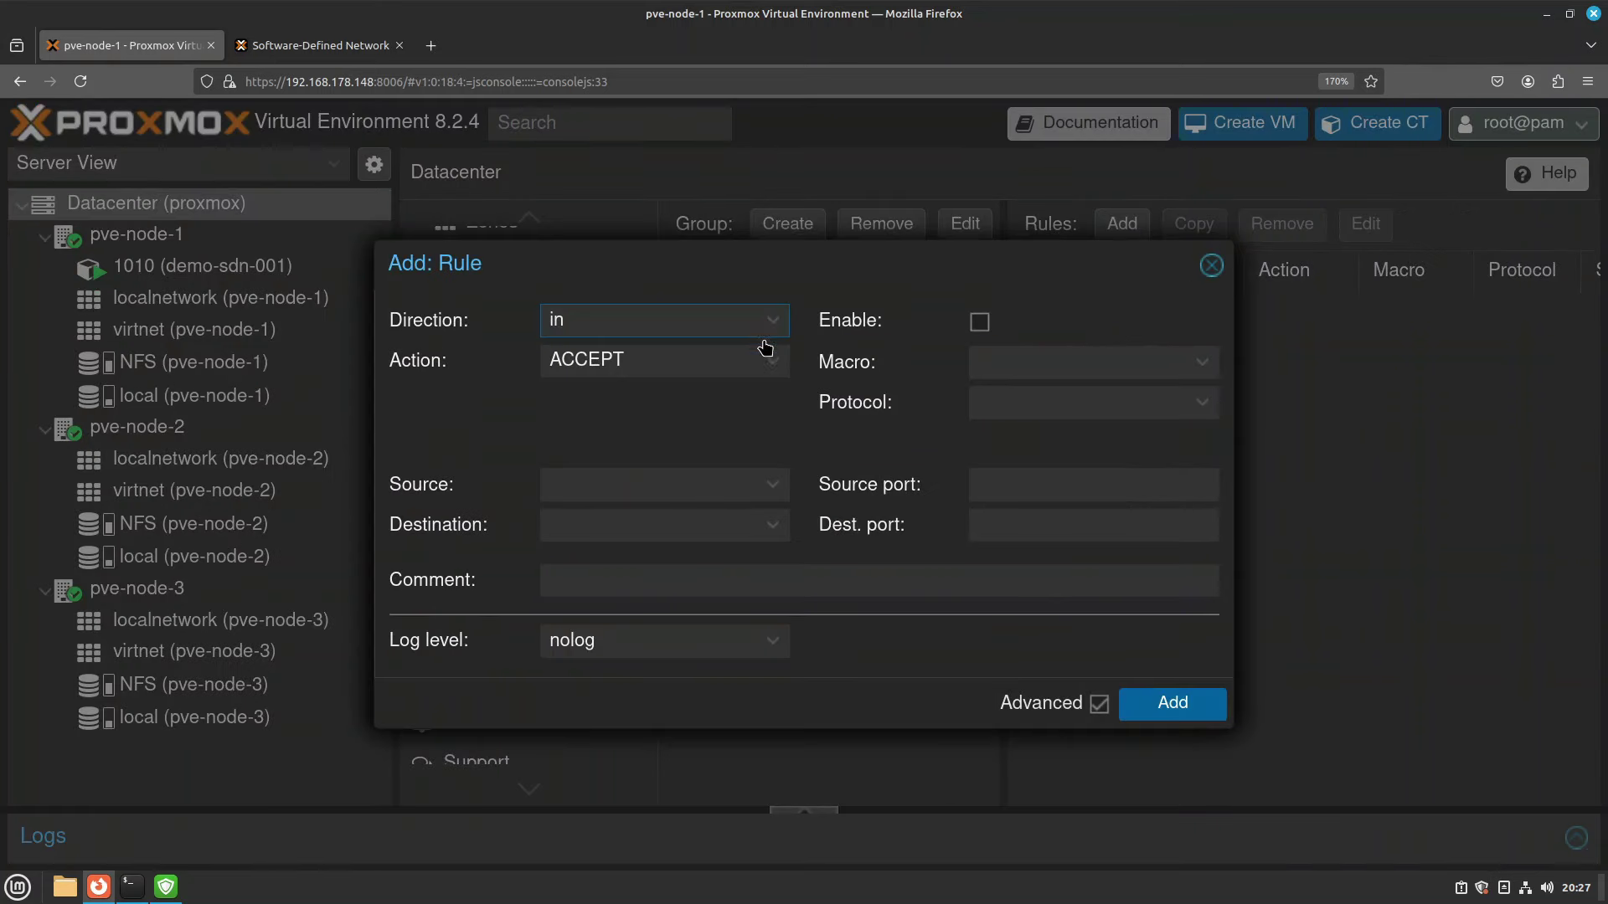
left_click(768, 491)
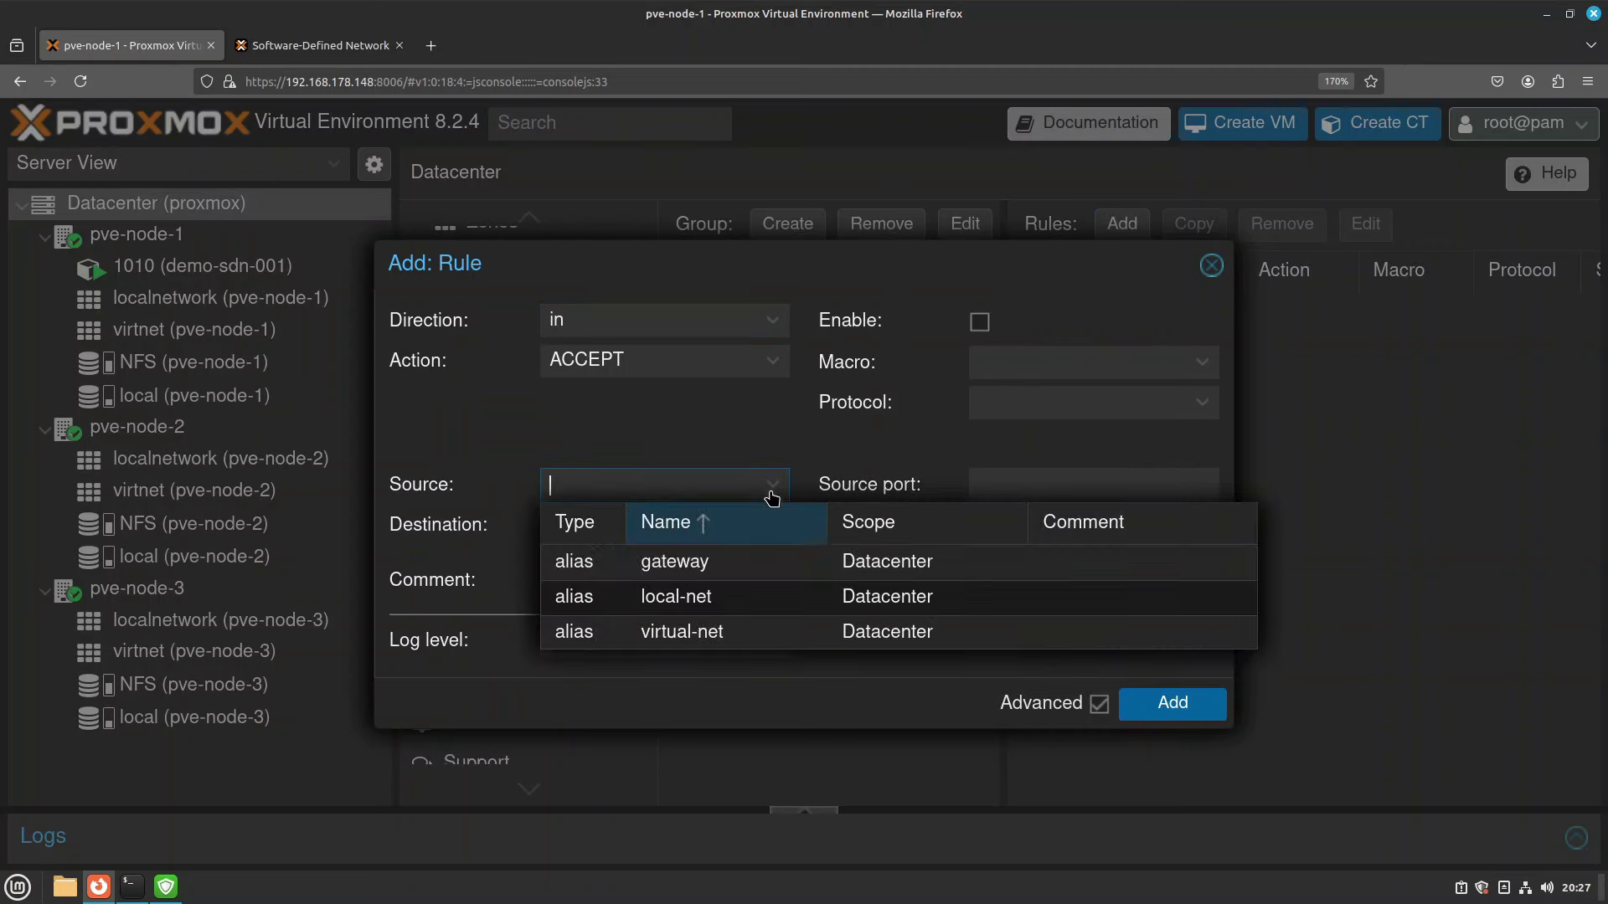
left_click(753, 612)
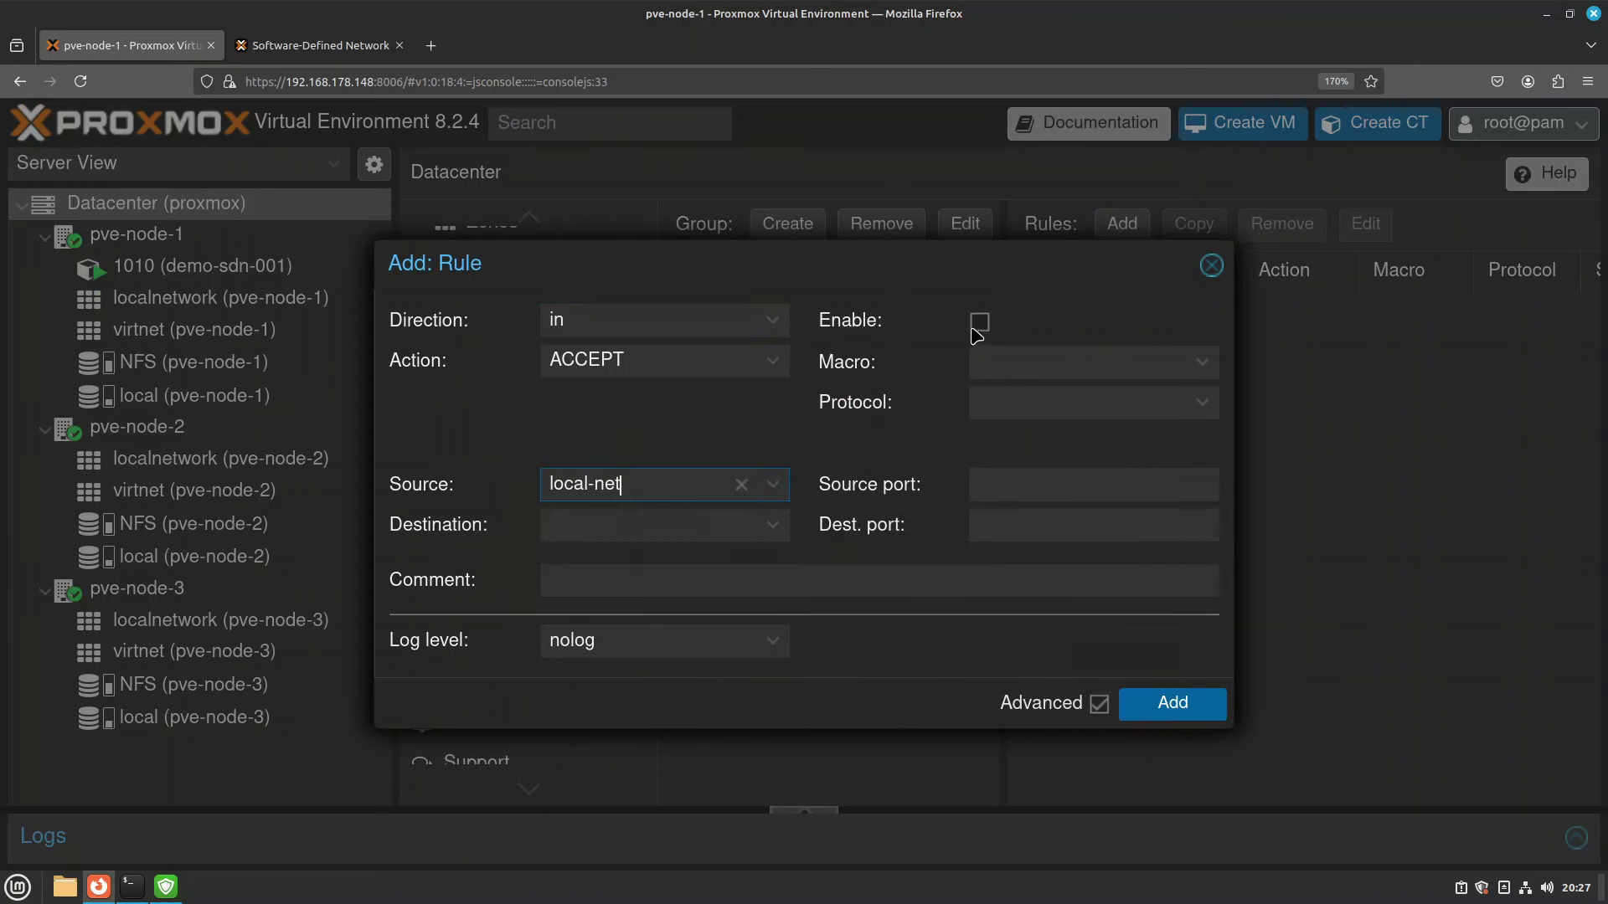
left_click(978, 321)
left_click(1168, 700)
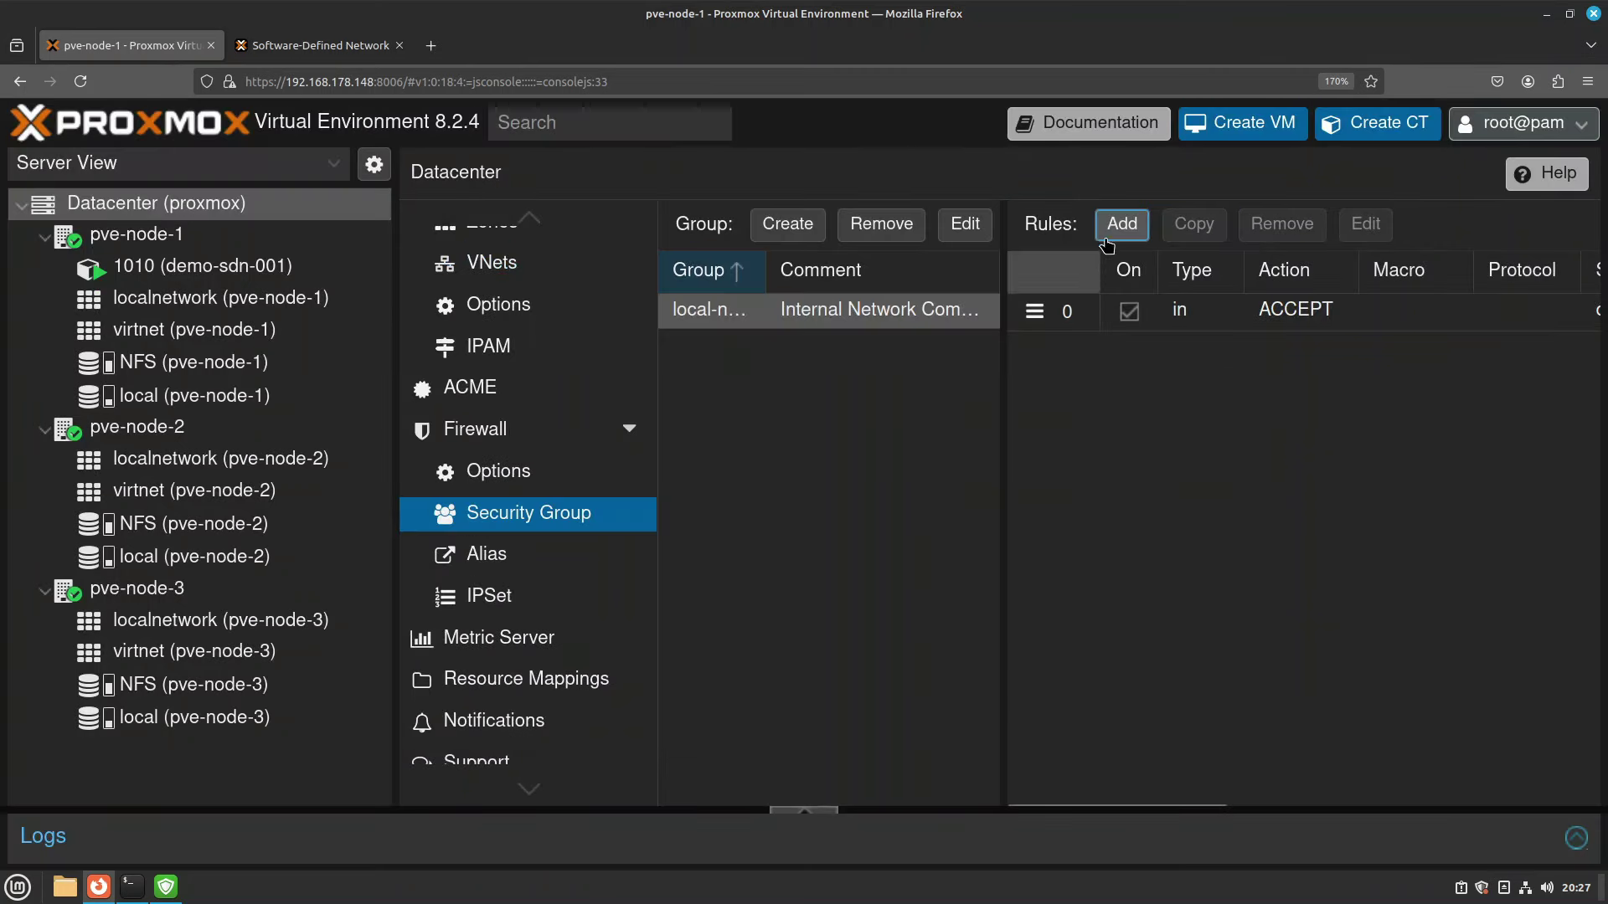
Add an enabled outgoing ACCEPT rule with destination local-net.
left_click(1122, 222)
left_click(720, 320)
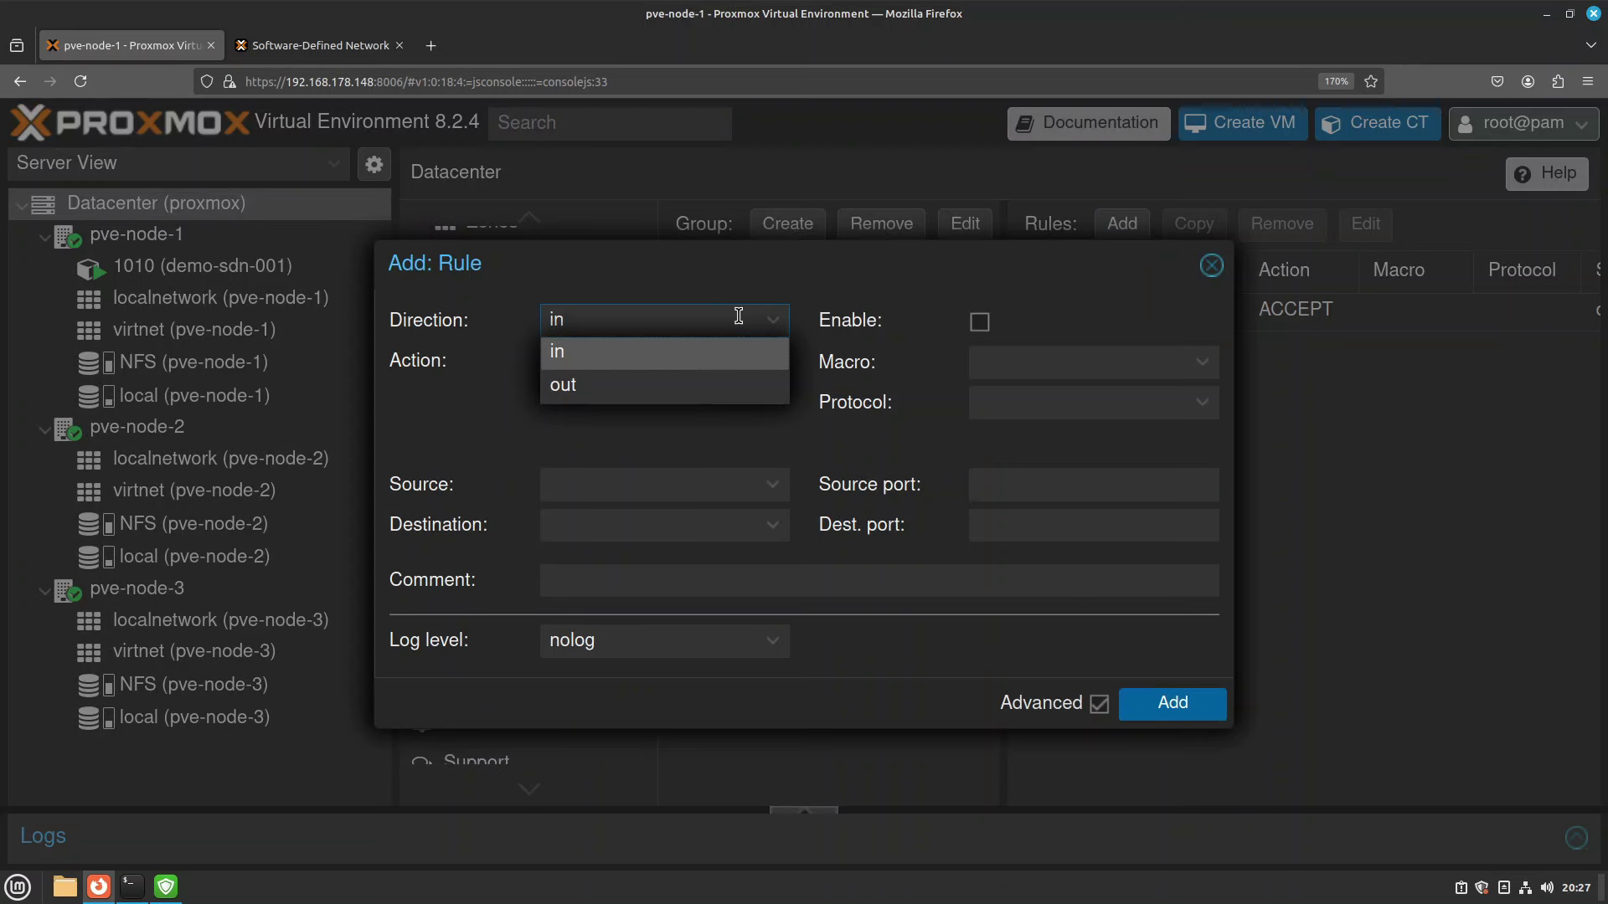
left_click(570, 388)
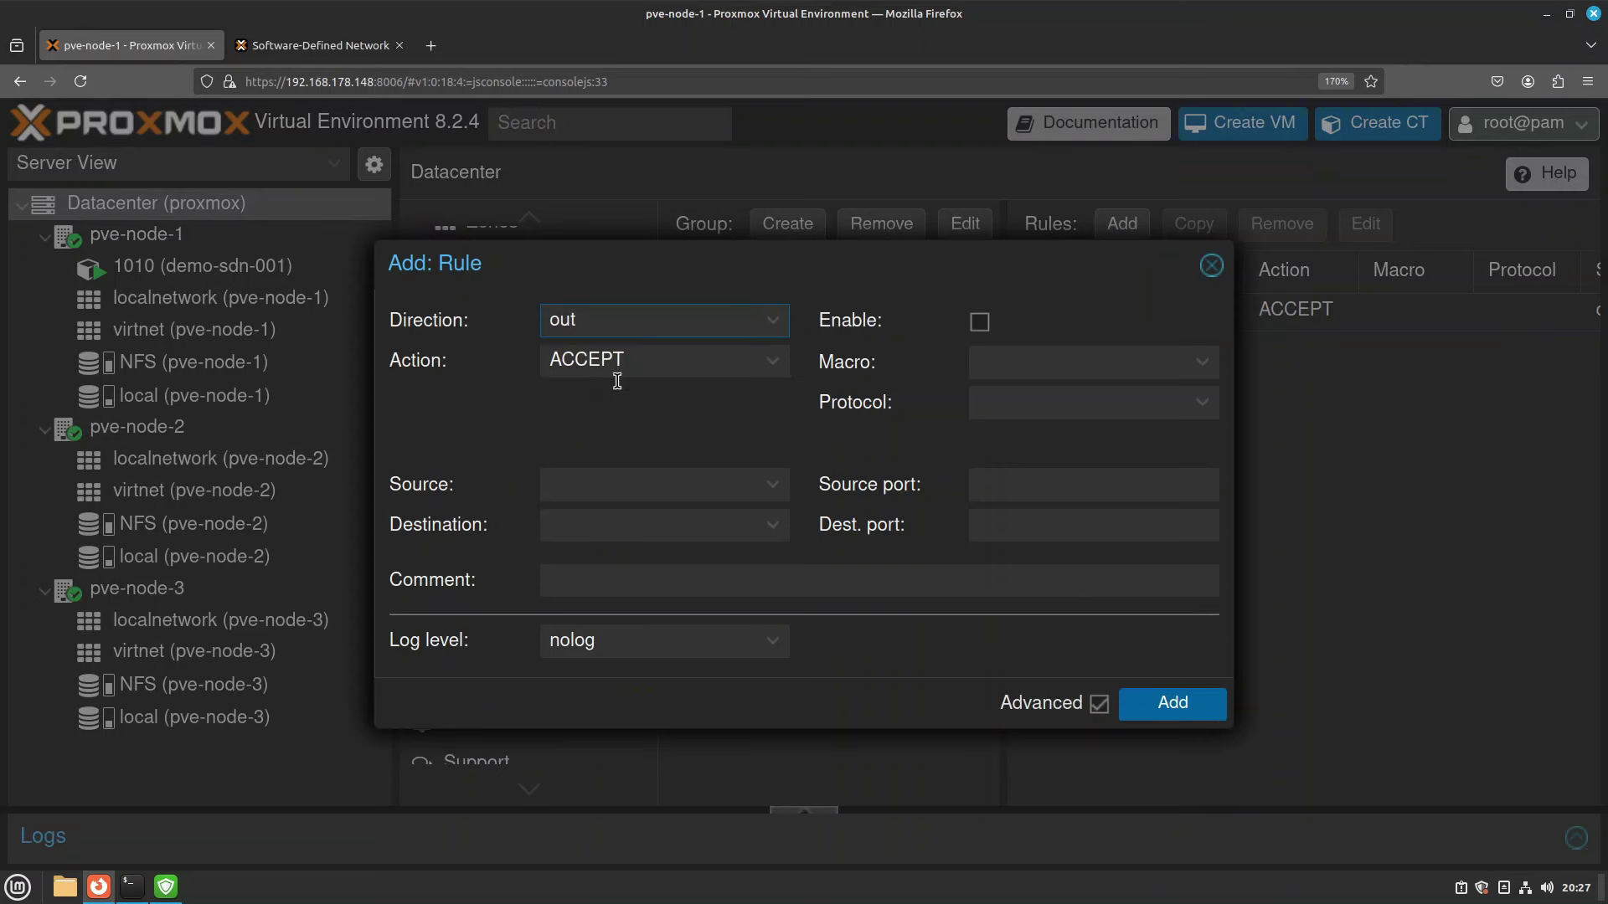
left_click(771, 525)
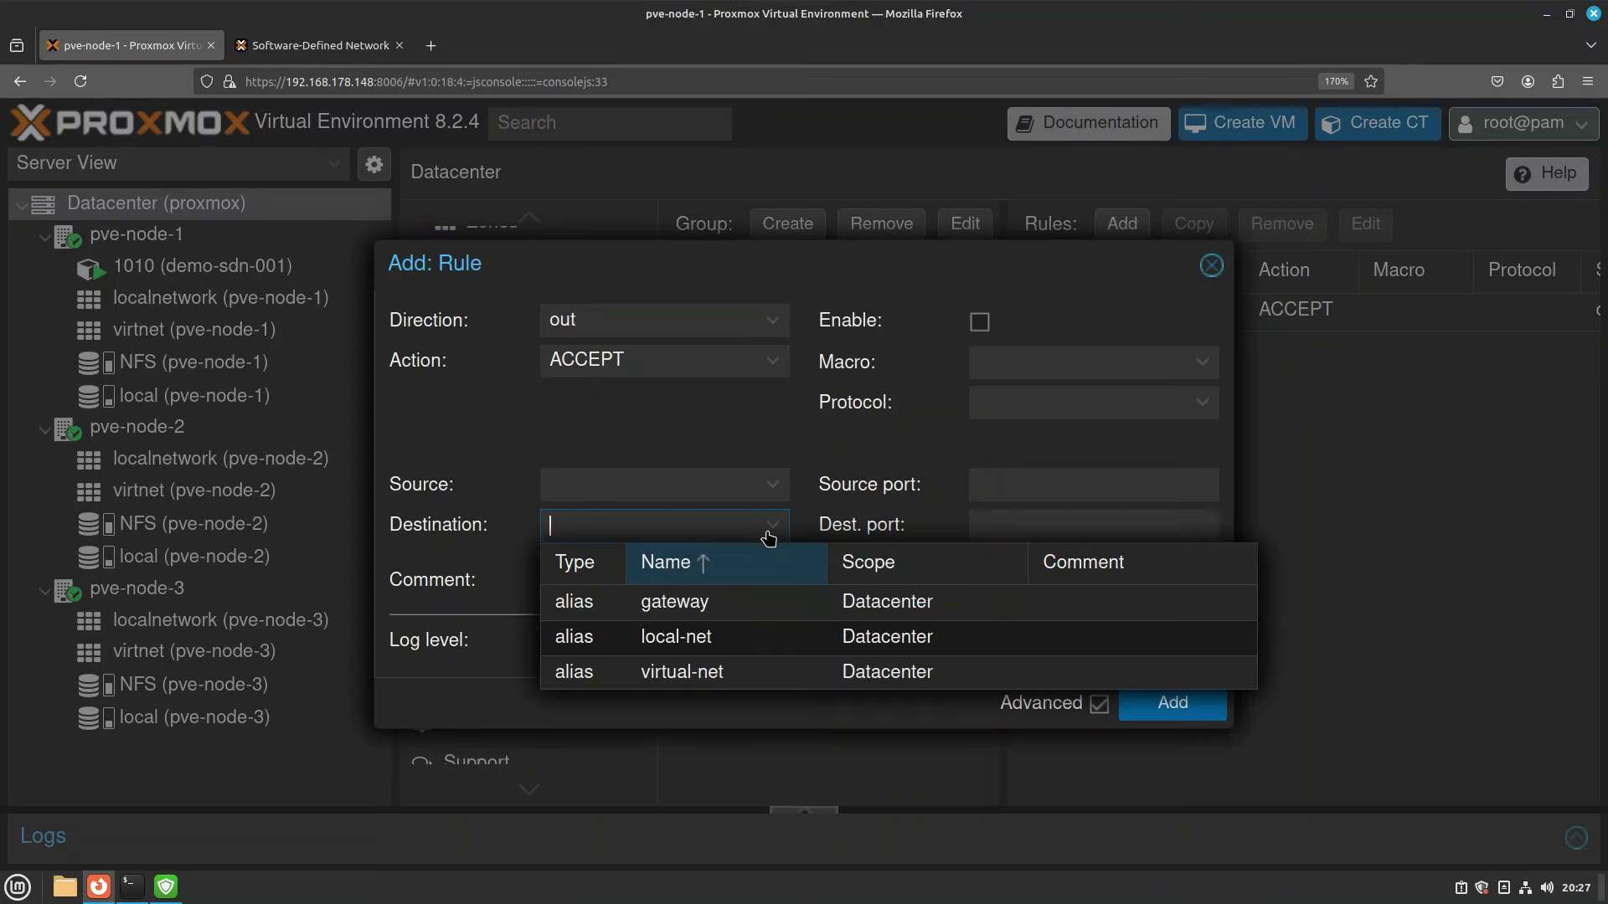
left_click(712, 638)
left_click(980, 323)
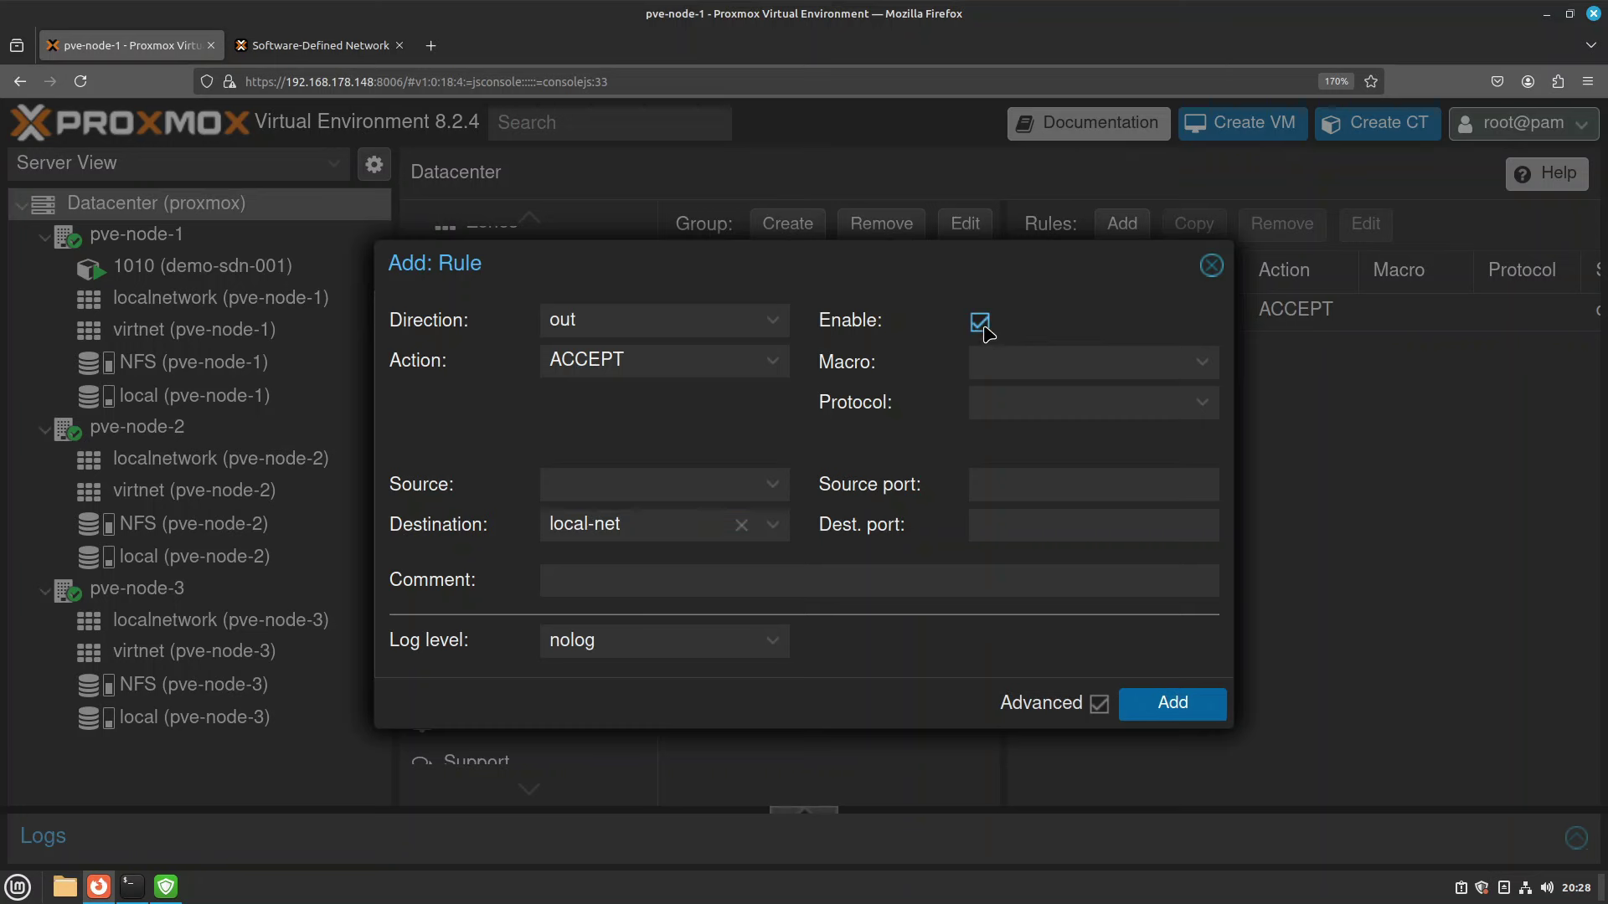
left_click(1124, 695)
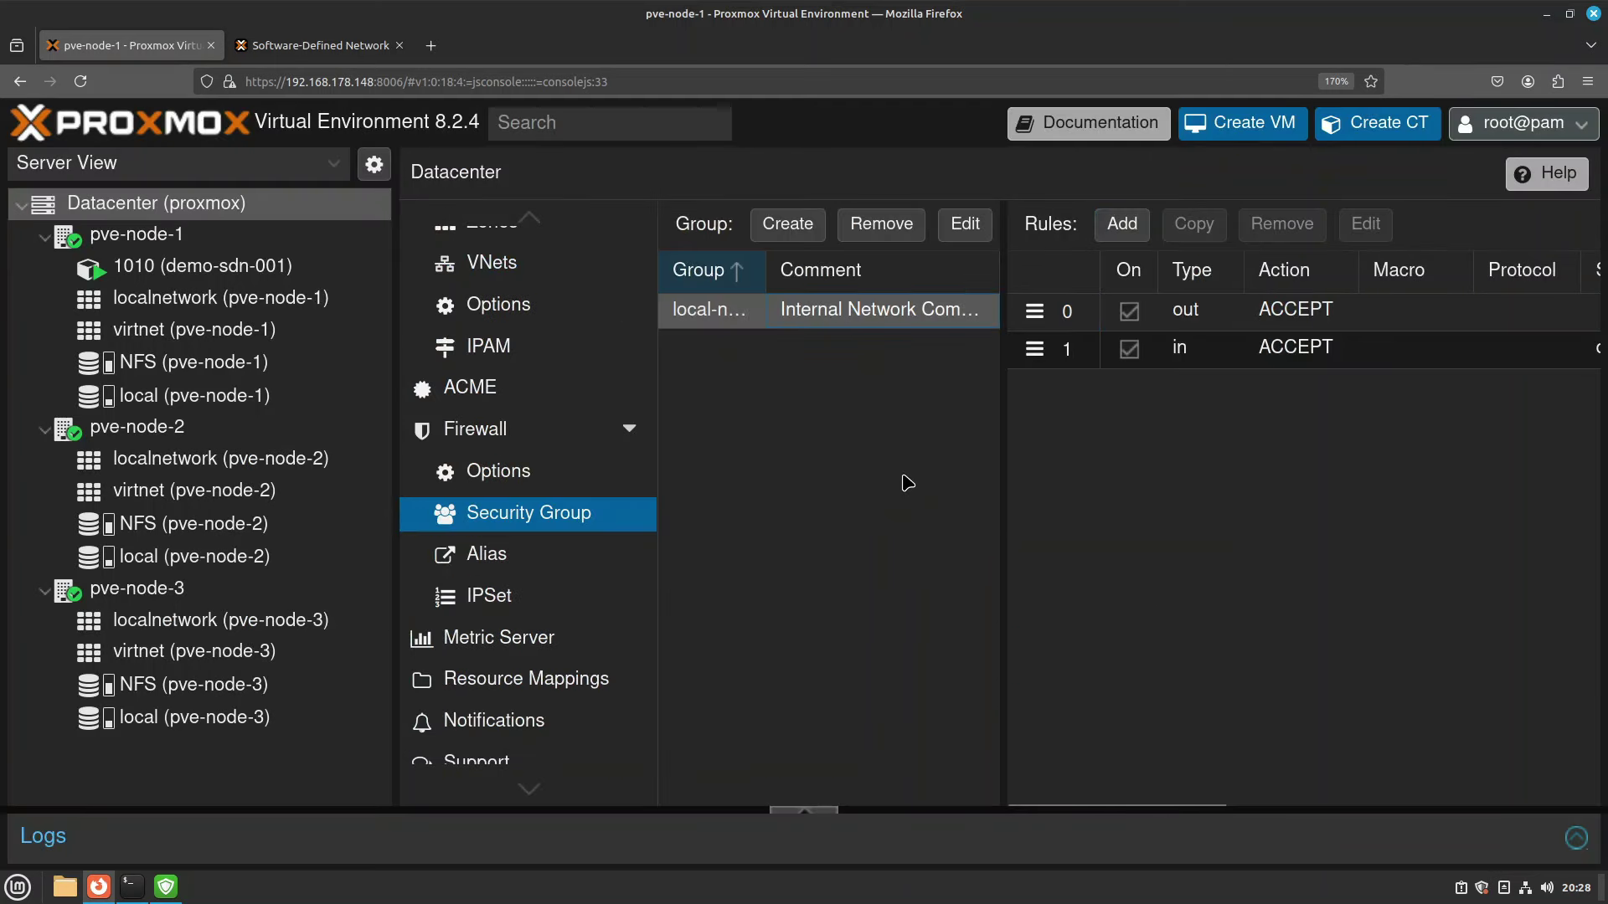
Inspect the incoming rule's local-net source and close the editor unchanged.
scroll(1201, 527, "right", 5)
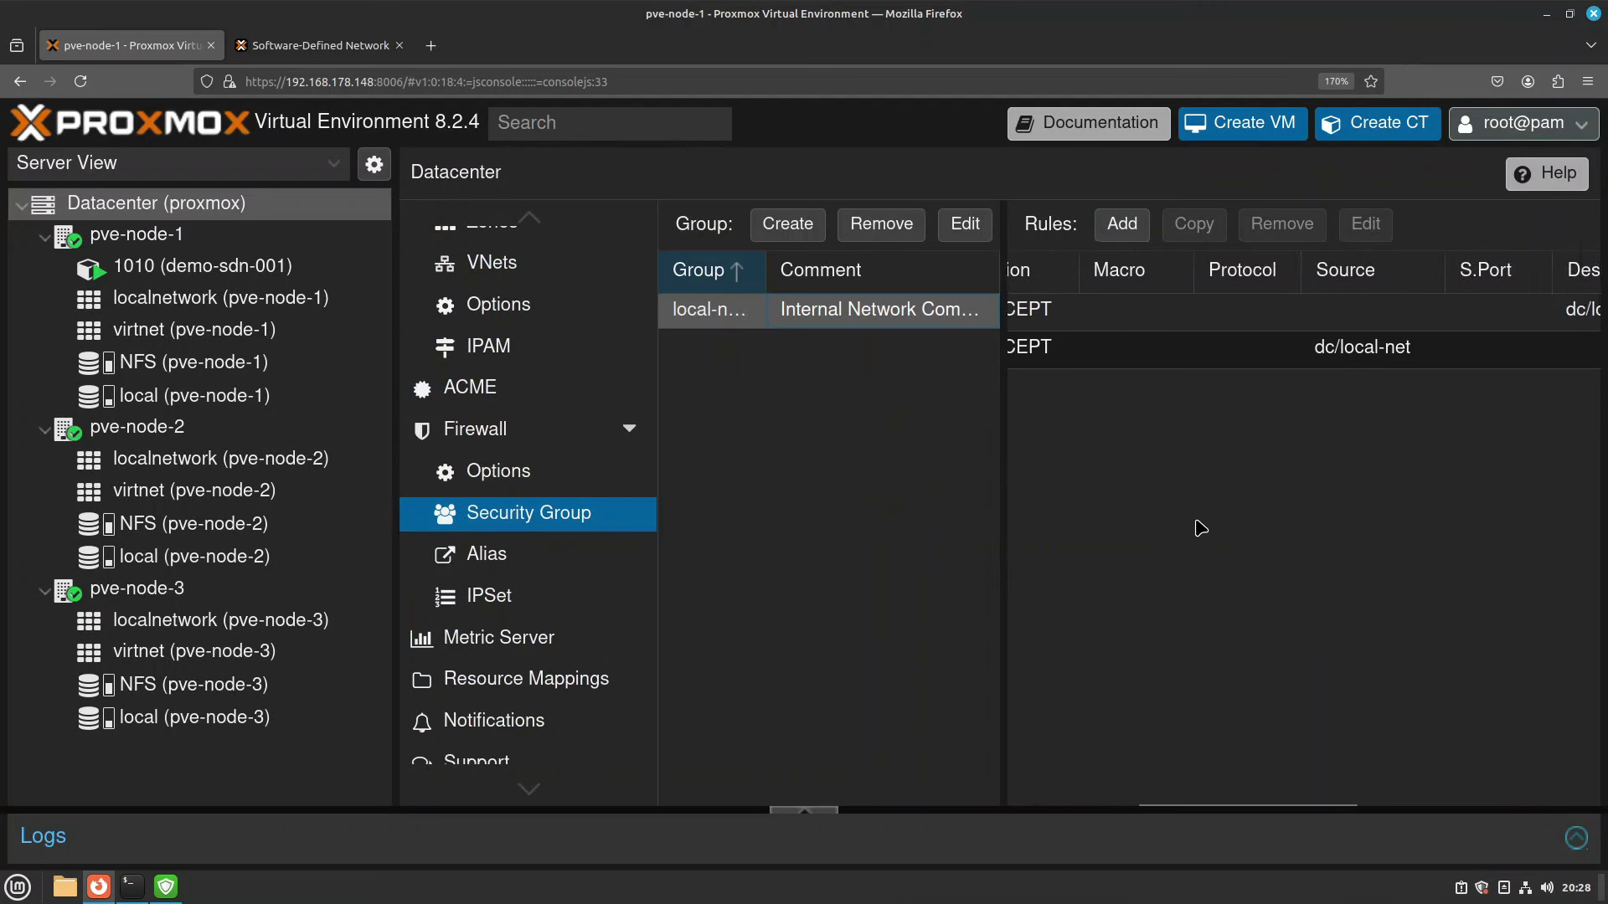
scroll(1201, 528, "left", 2)
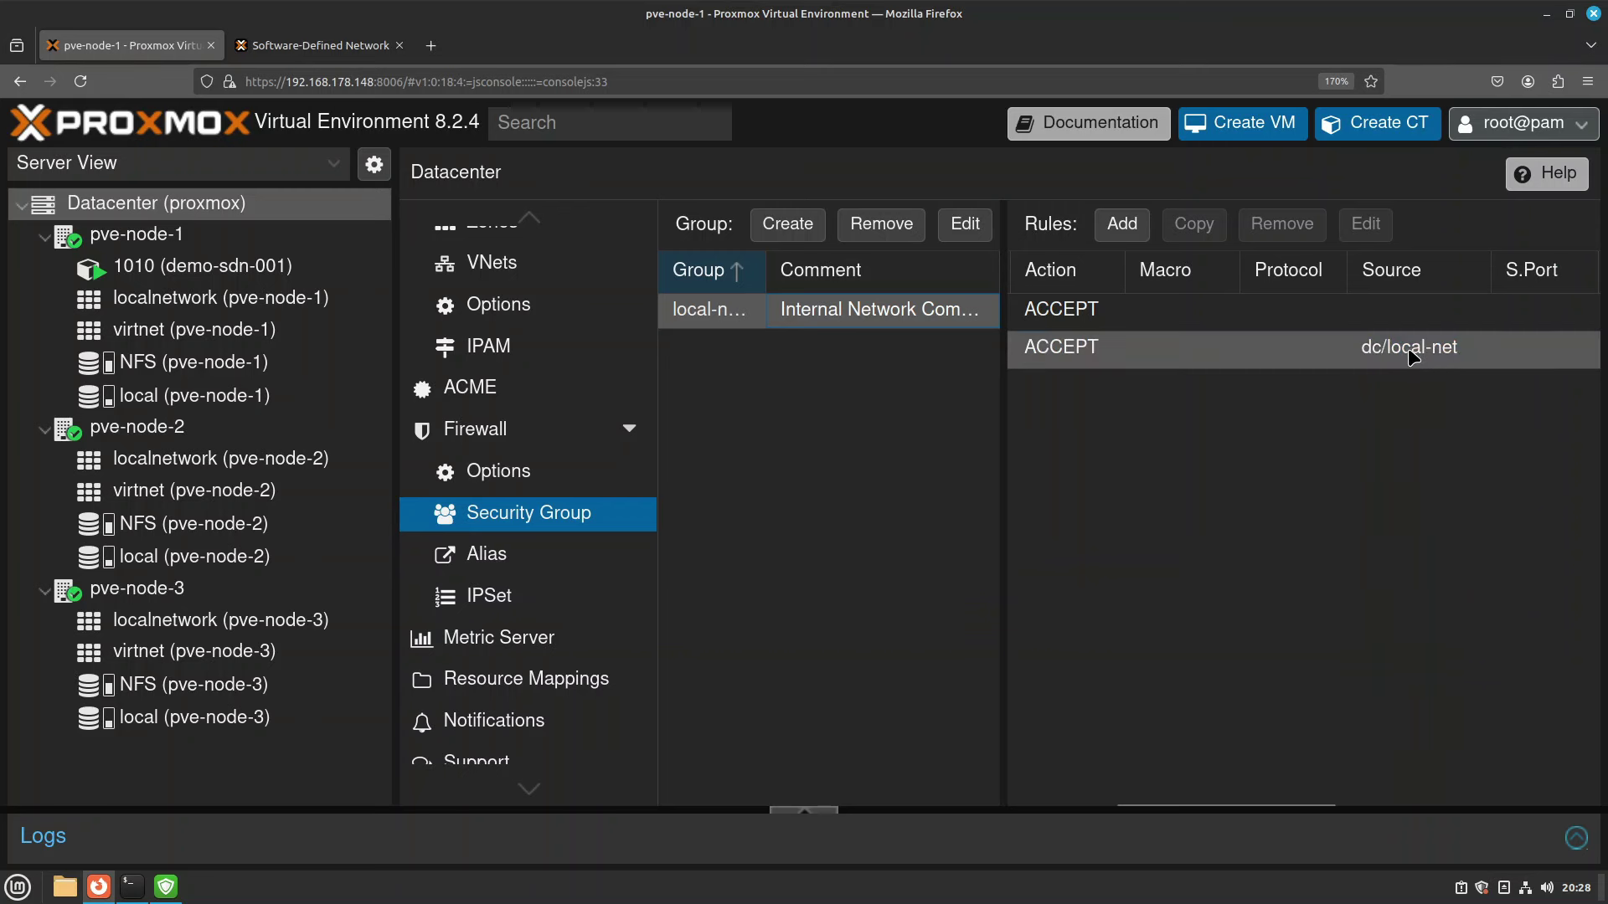
double_click(1355, 365)
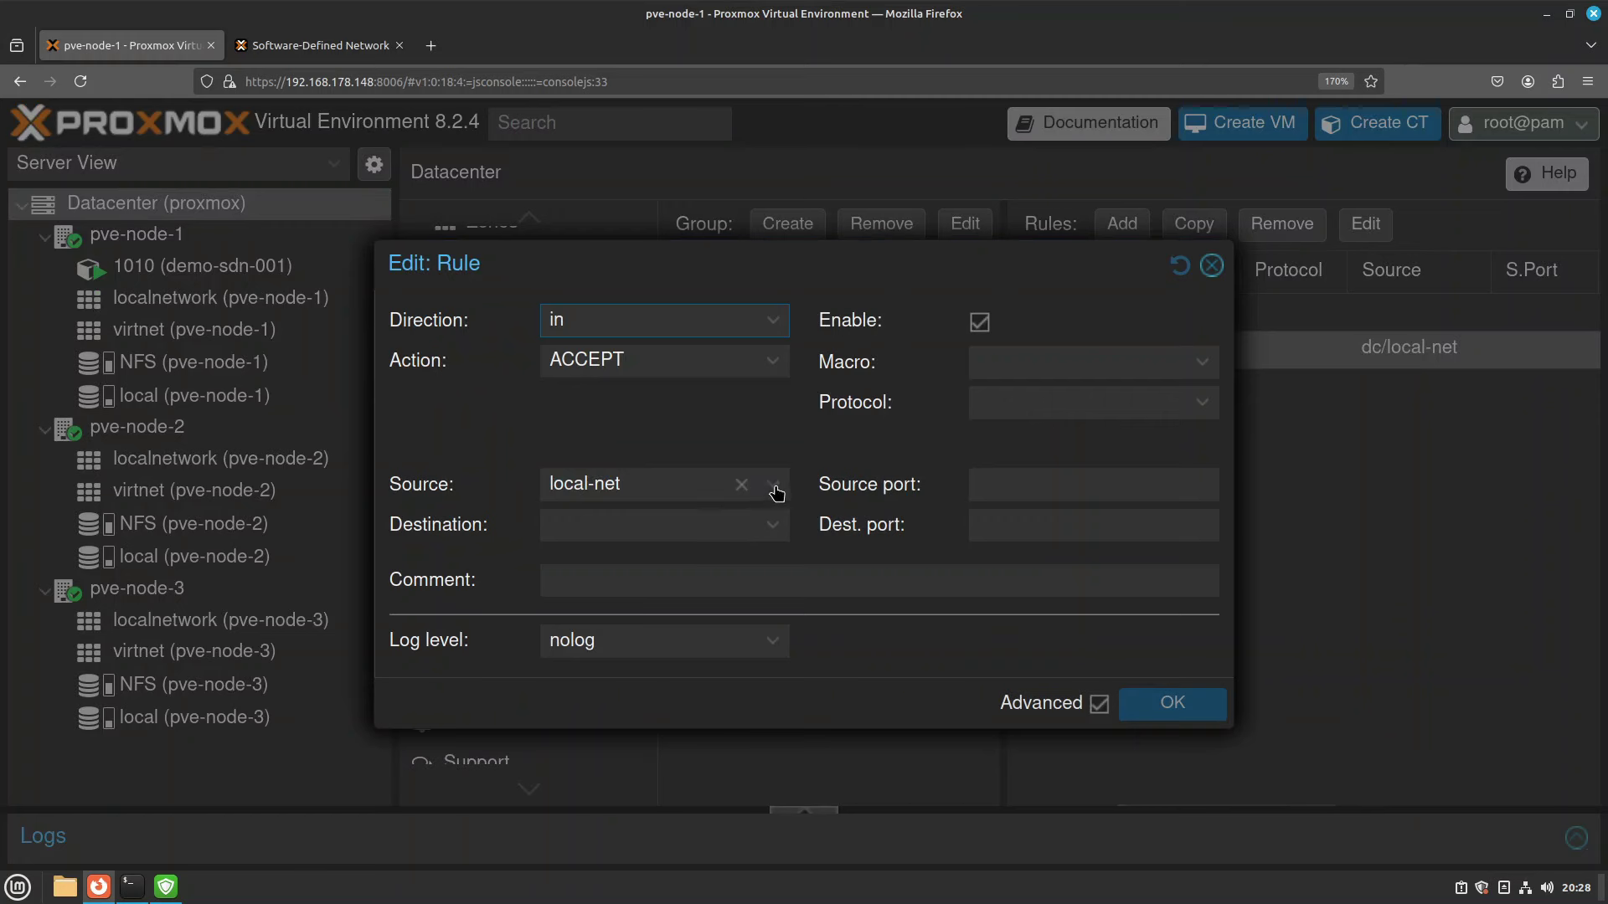
left_click(774, 488)
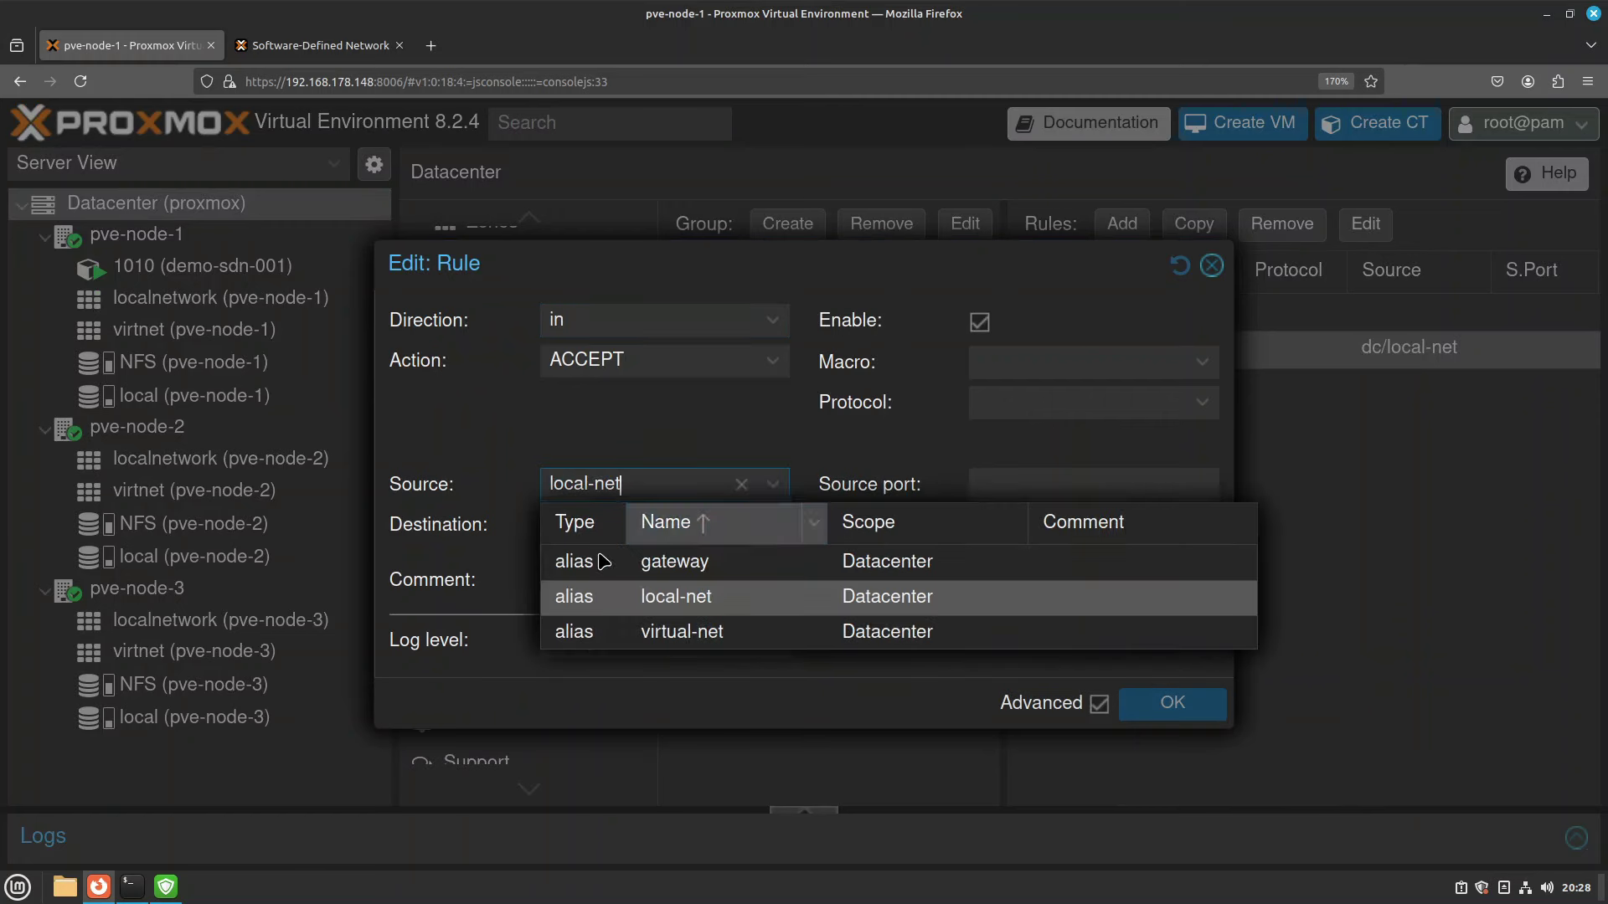
left_click(773, 596)
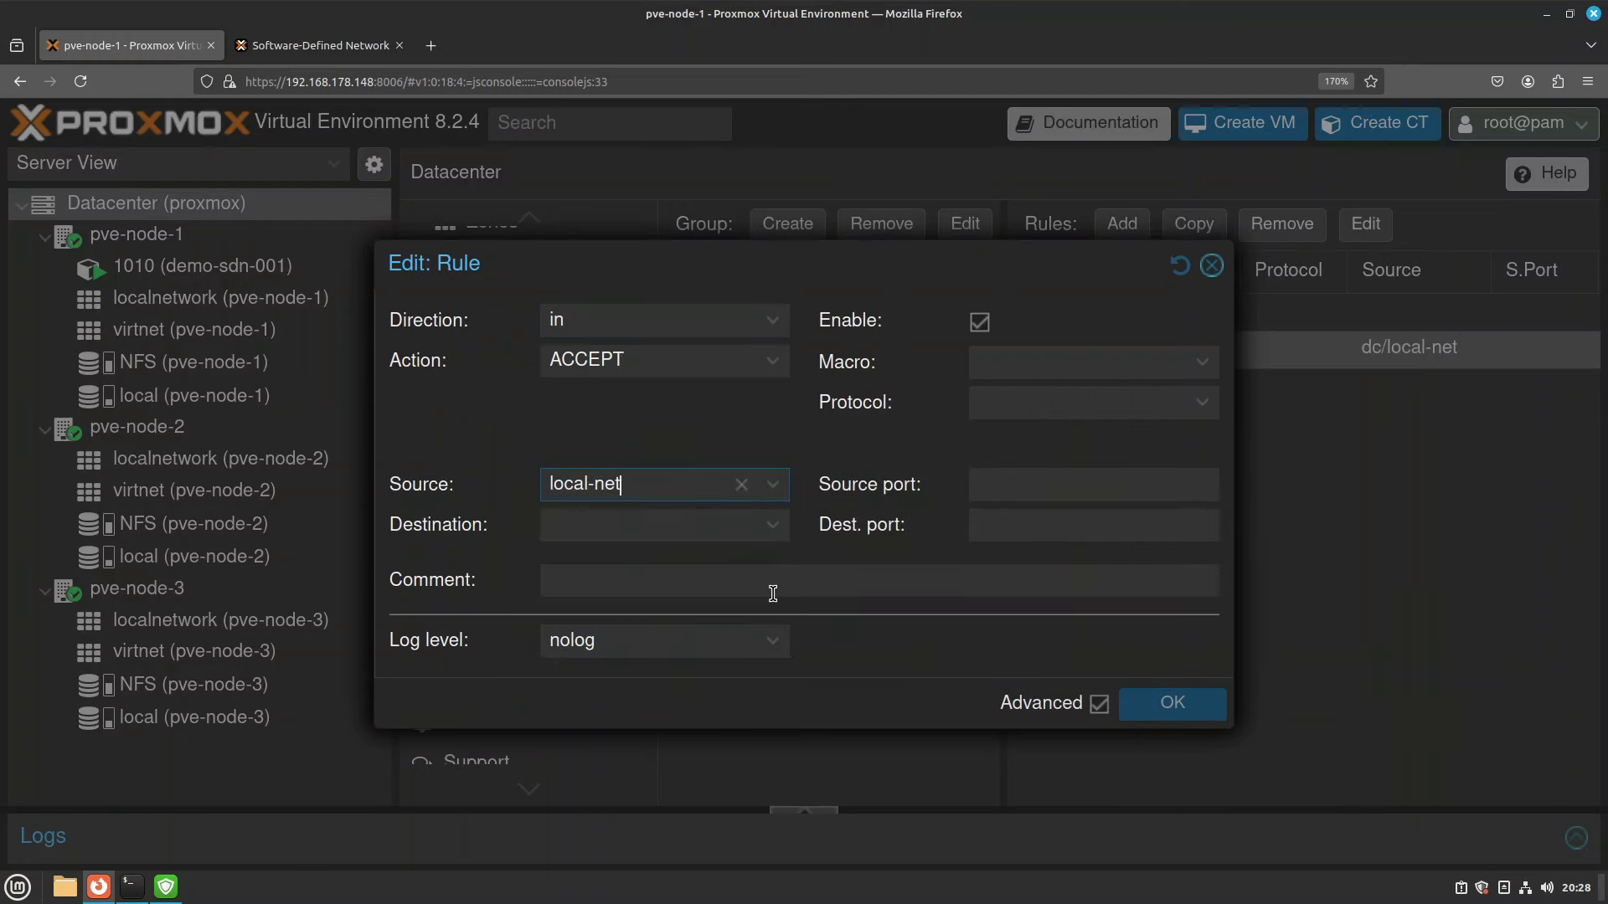
left_click(1212, 266)
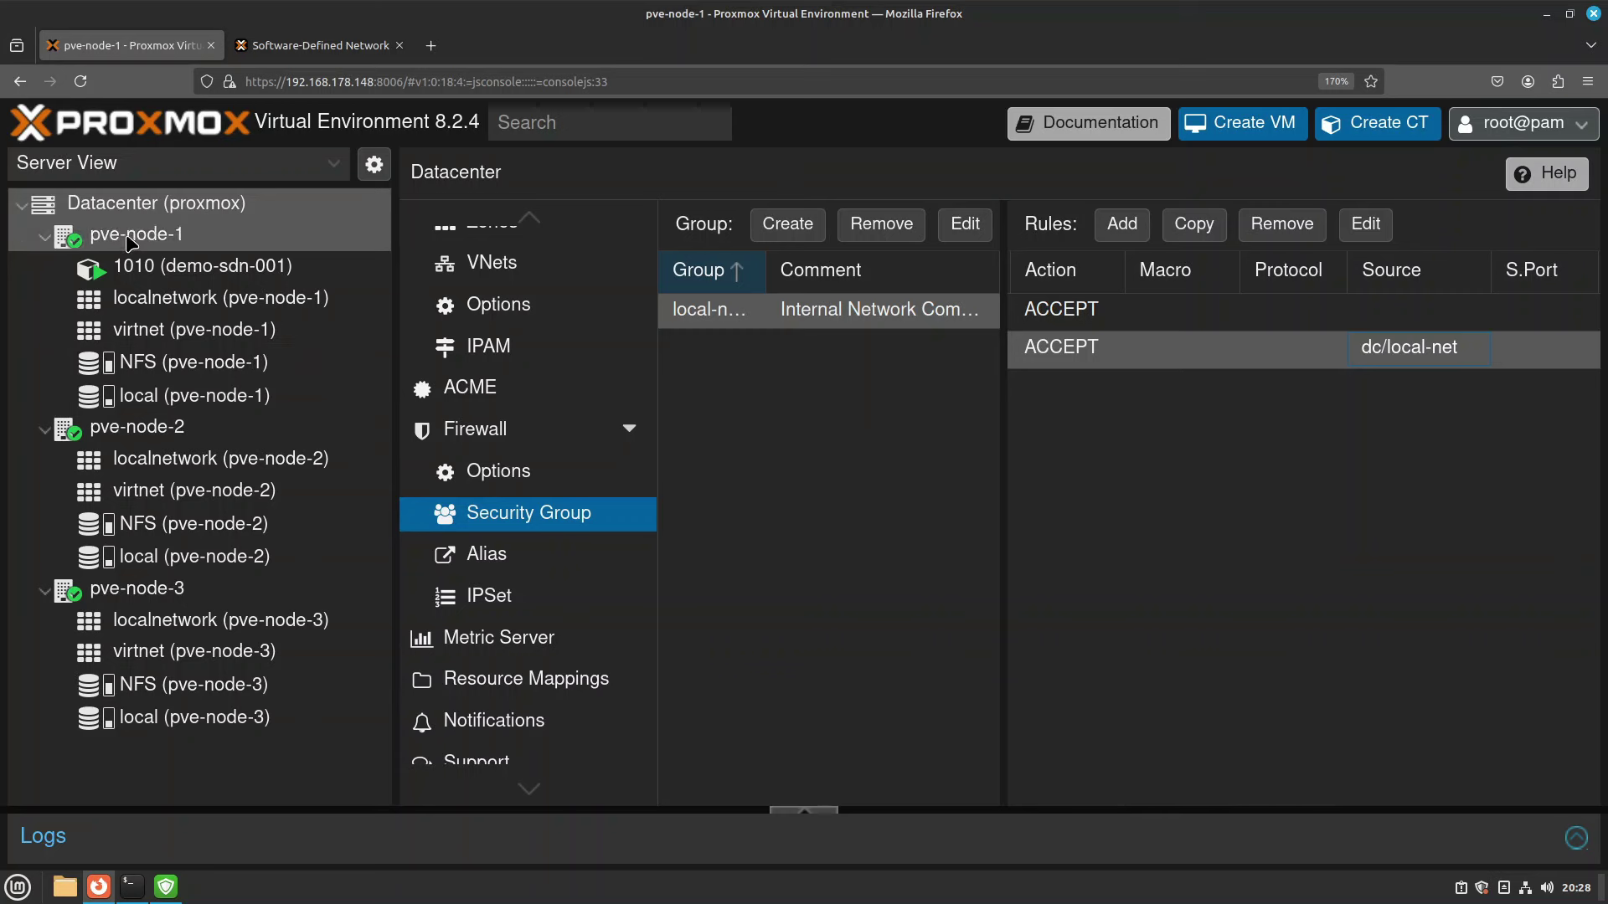
Insert the enabled local-network security group into pve-node-1's firewall rules.
left_click(136, 234)
scroll(603, 772, "down", 2)
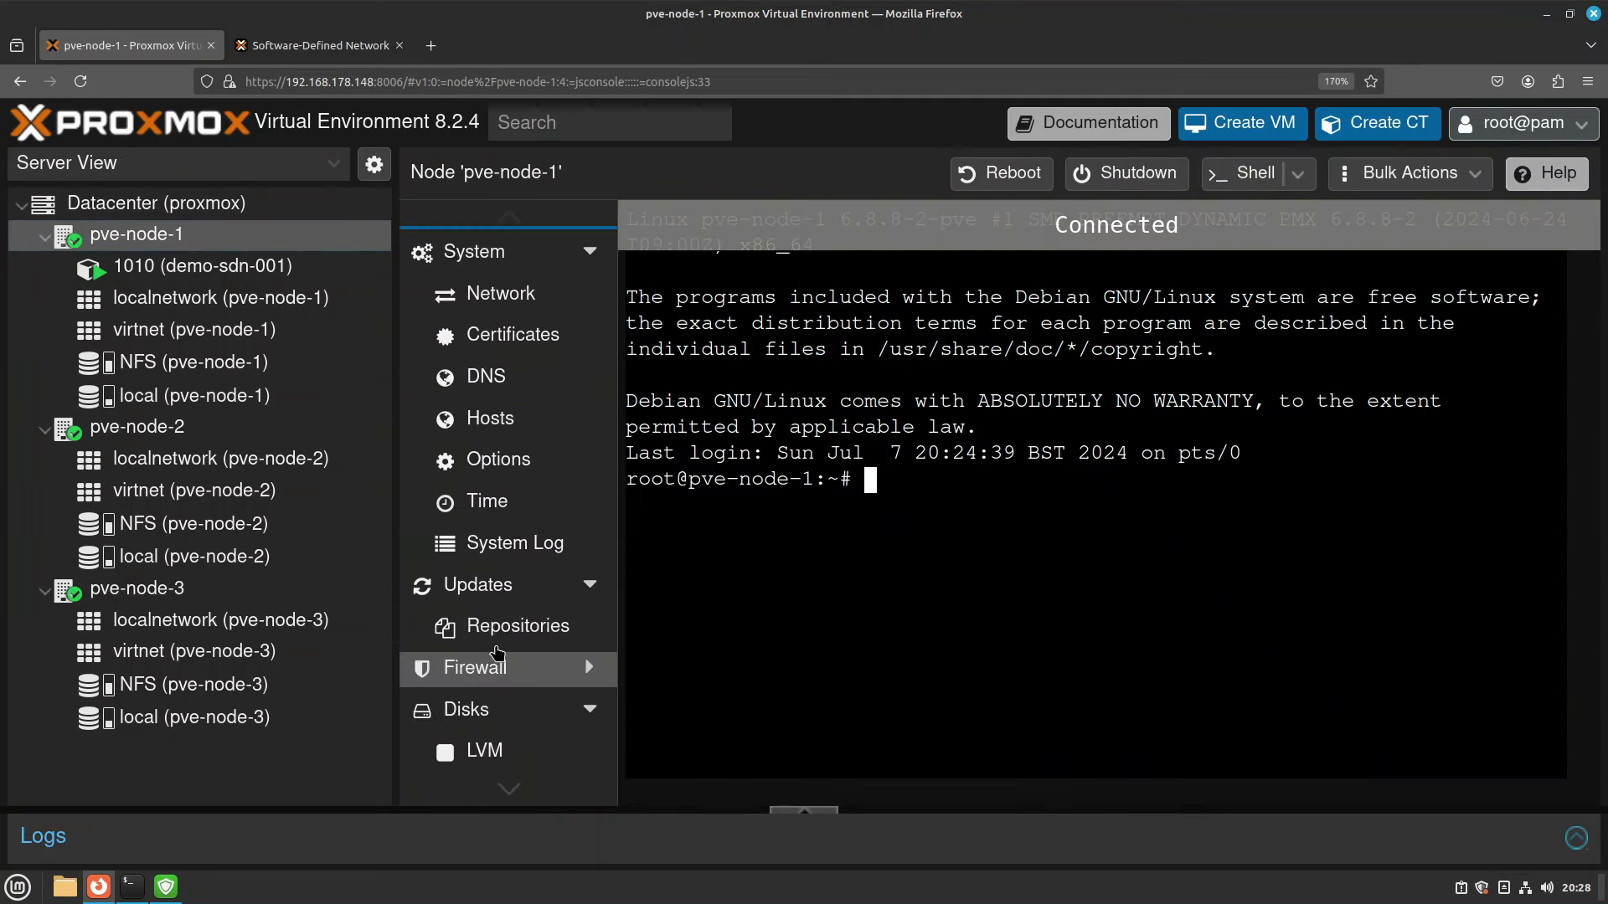
left_click(512, 670)
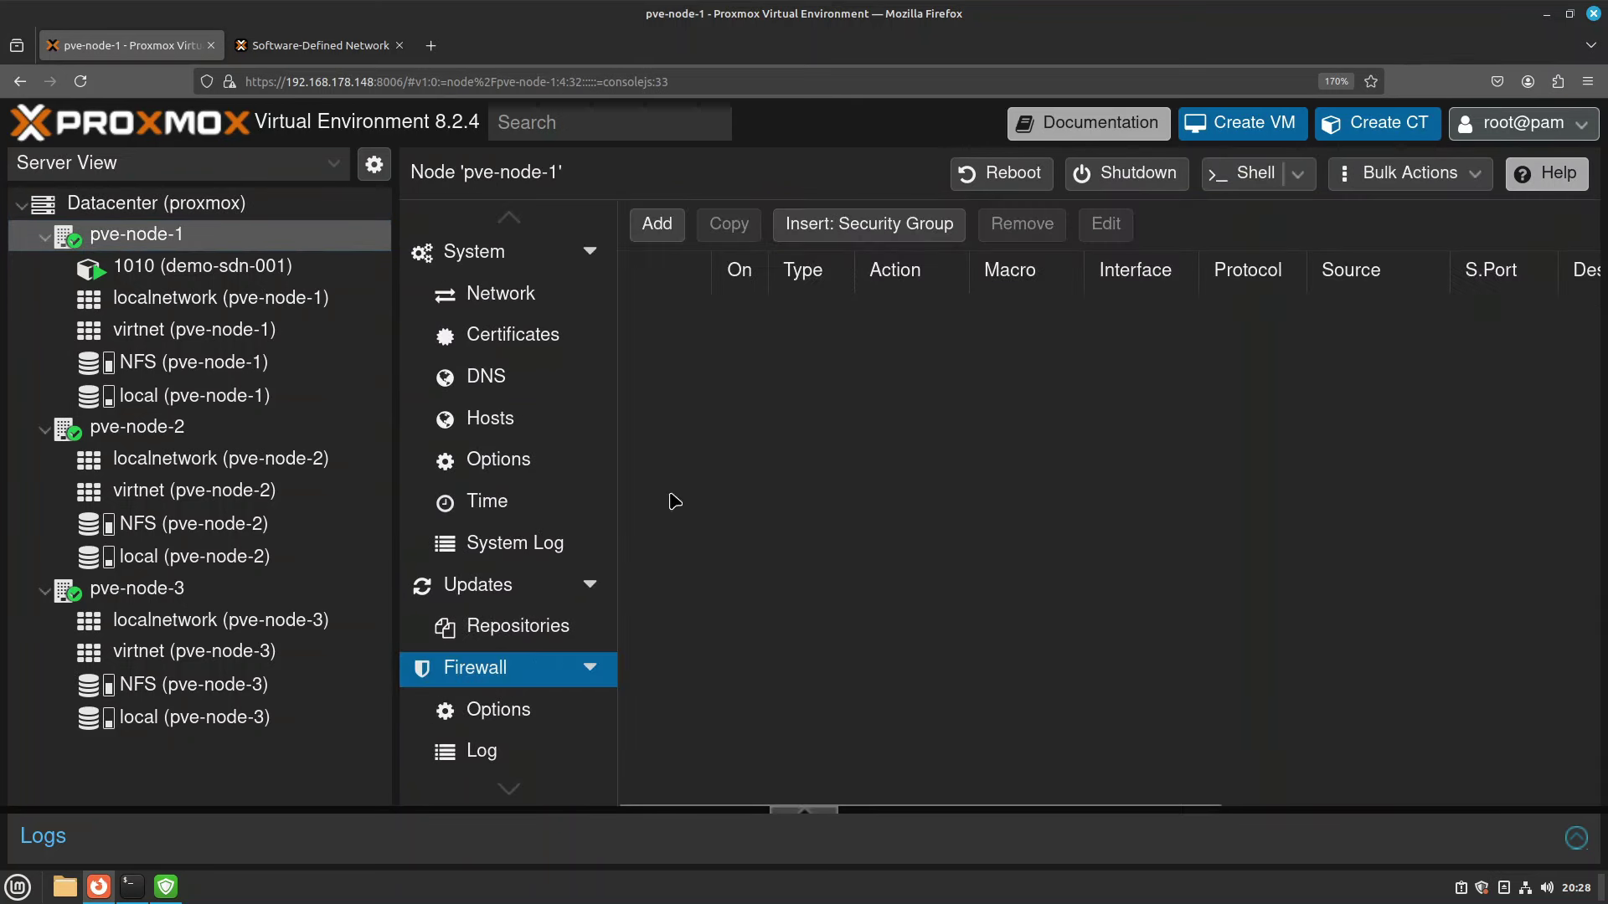
left_click(862, 240)
left_click(772, 438)
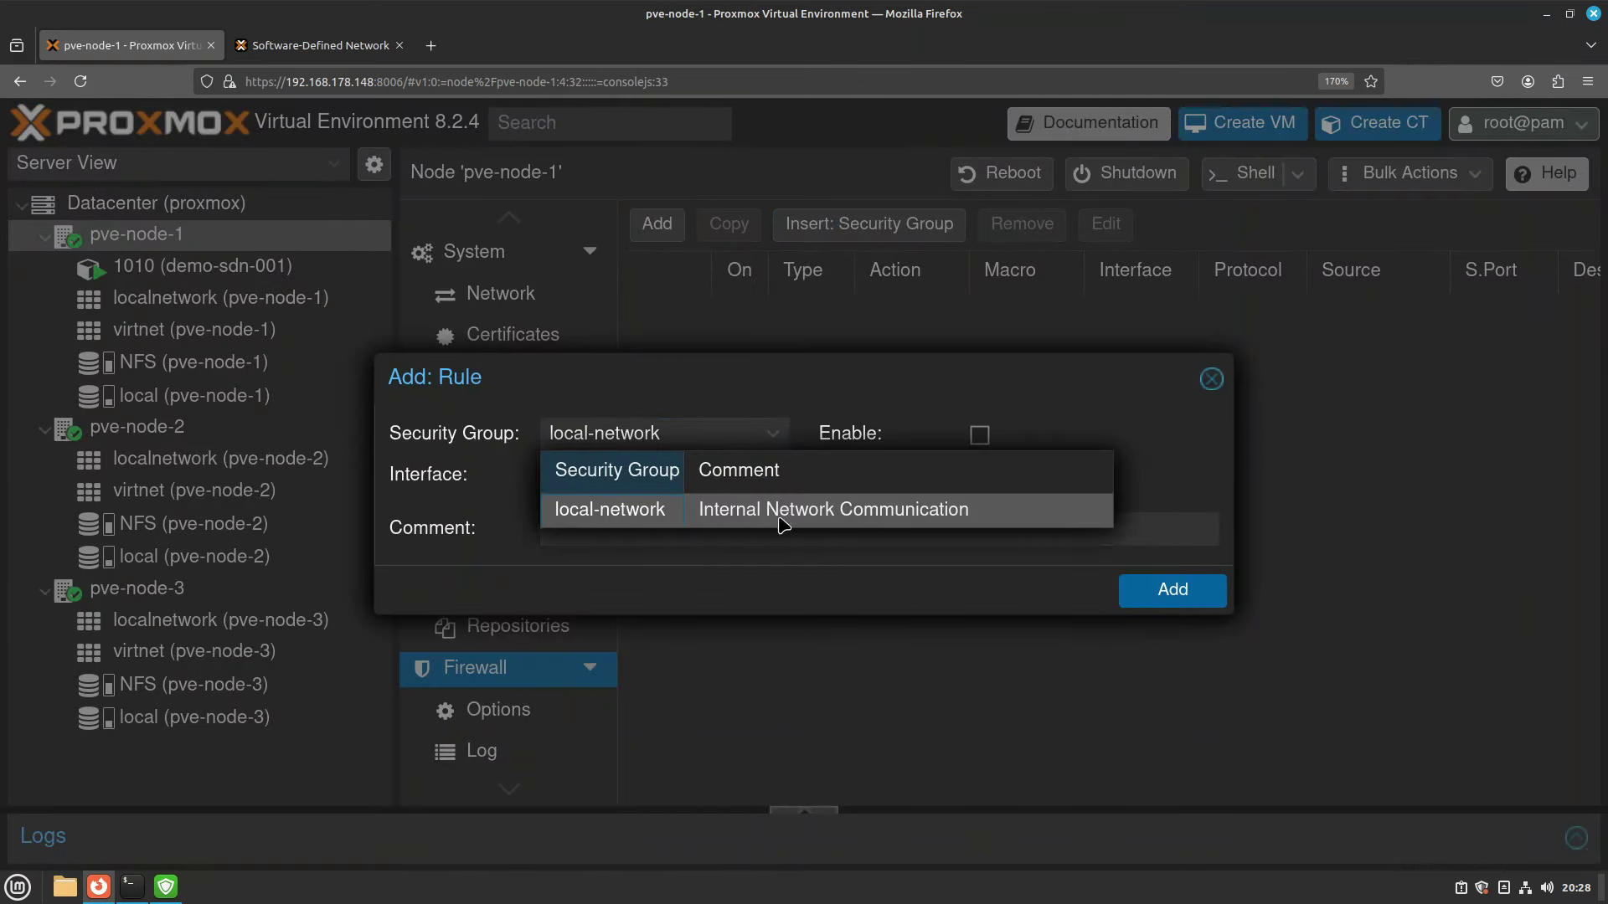
left_click(672, 512)
left_click(978, 436)
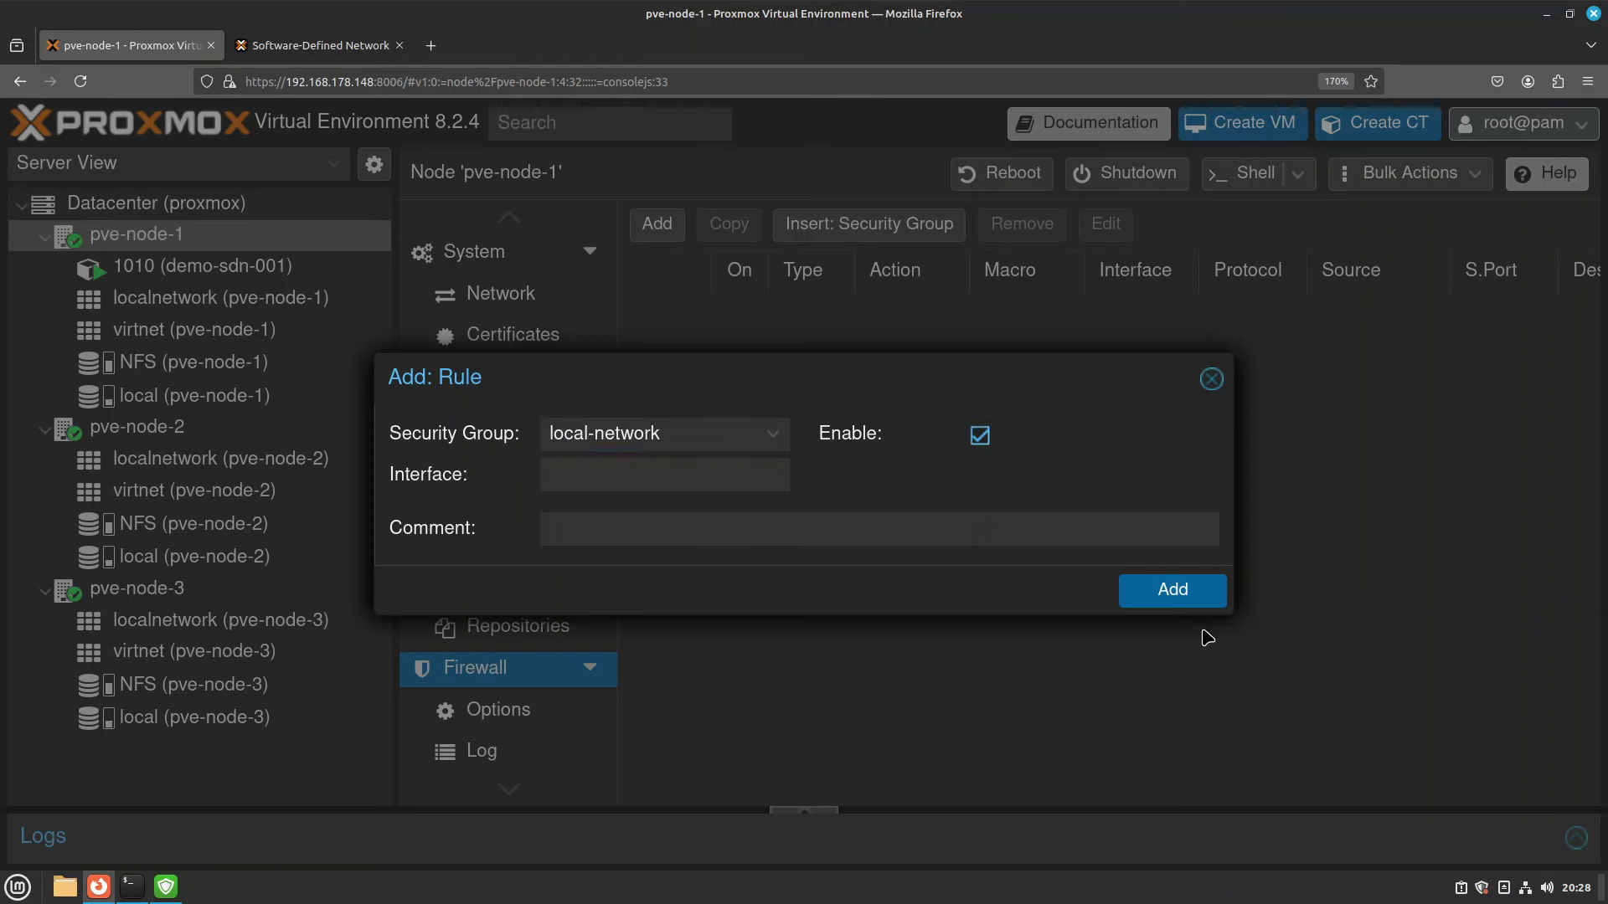
left_click(1193, 601)
Insert the enabled local-network security group into pve-node-2's firewall.
left_click(136, 426)
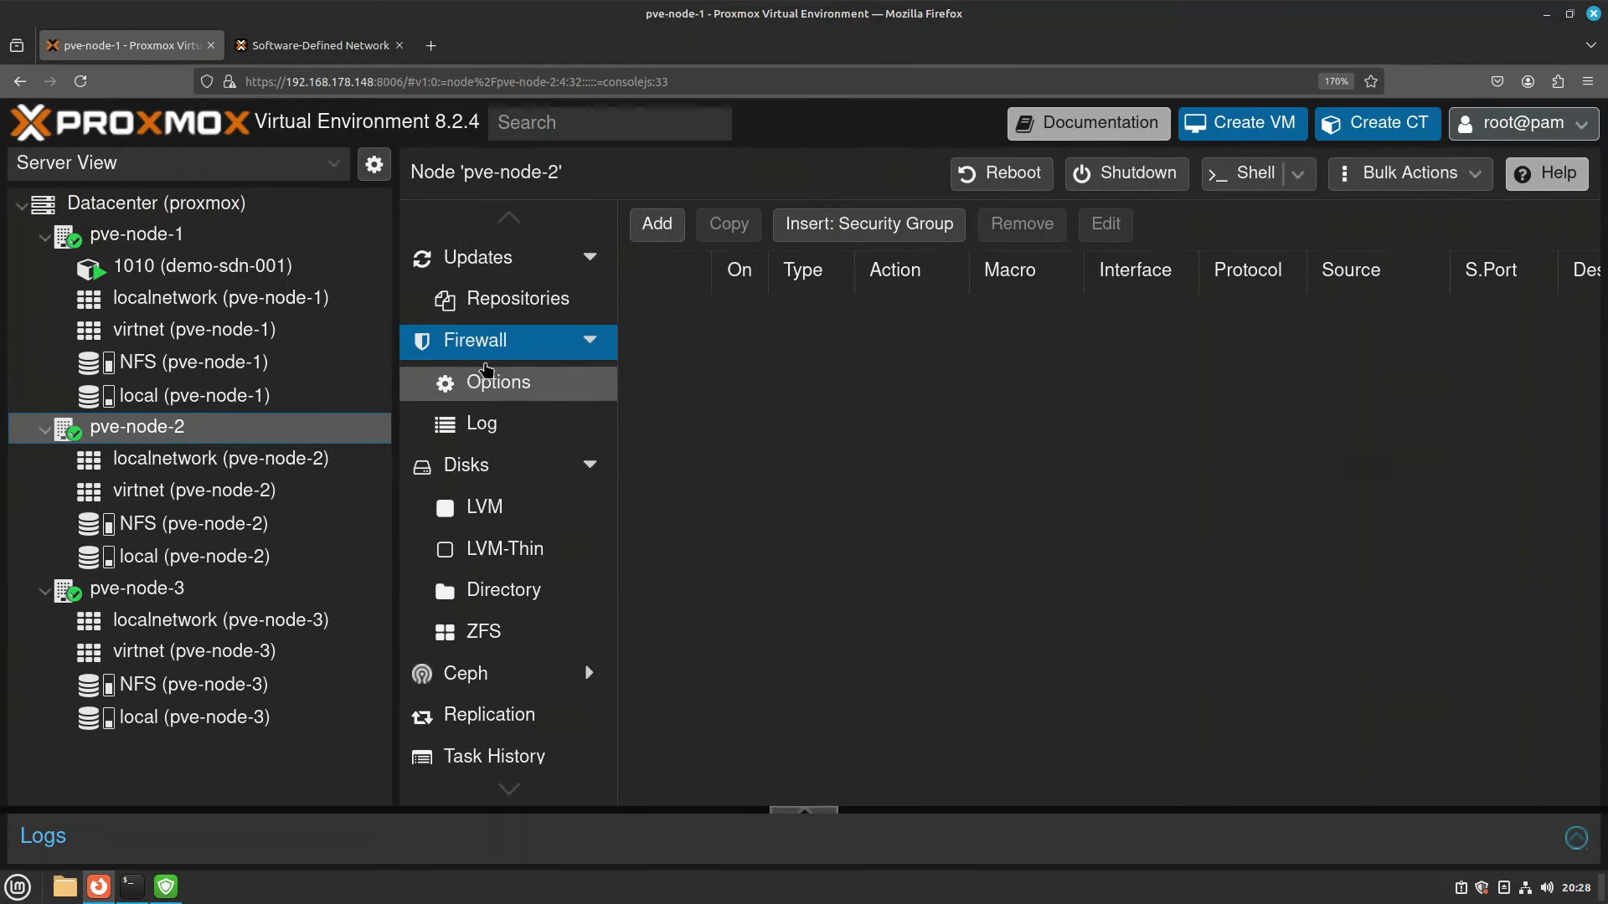
left_click(871, 224)
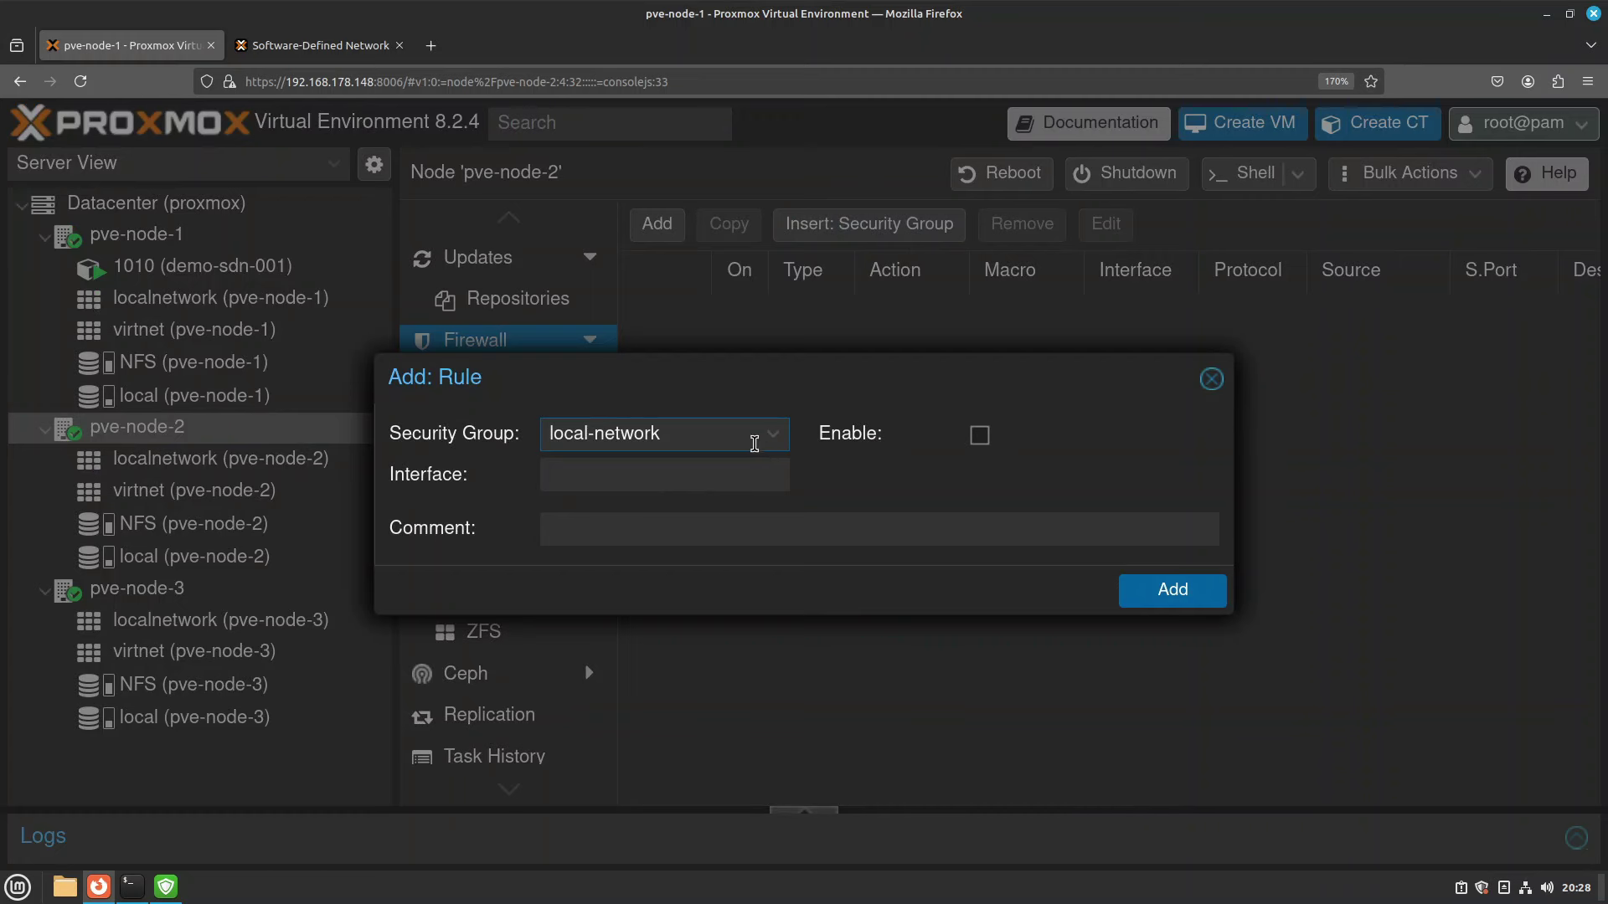
left_click(762, 442)
left_click(978, 435)
left_click(1181, 590)
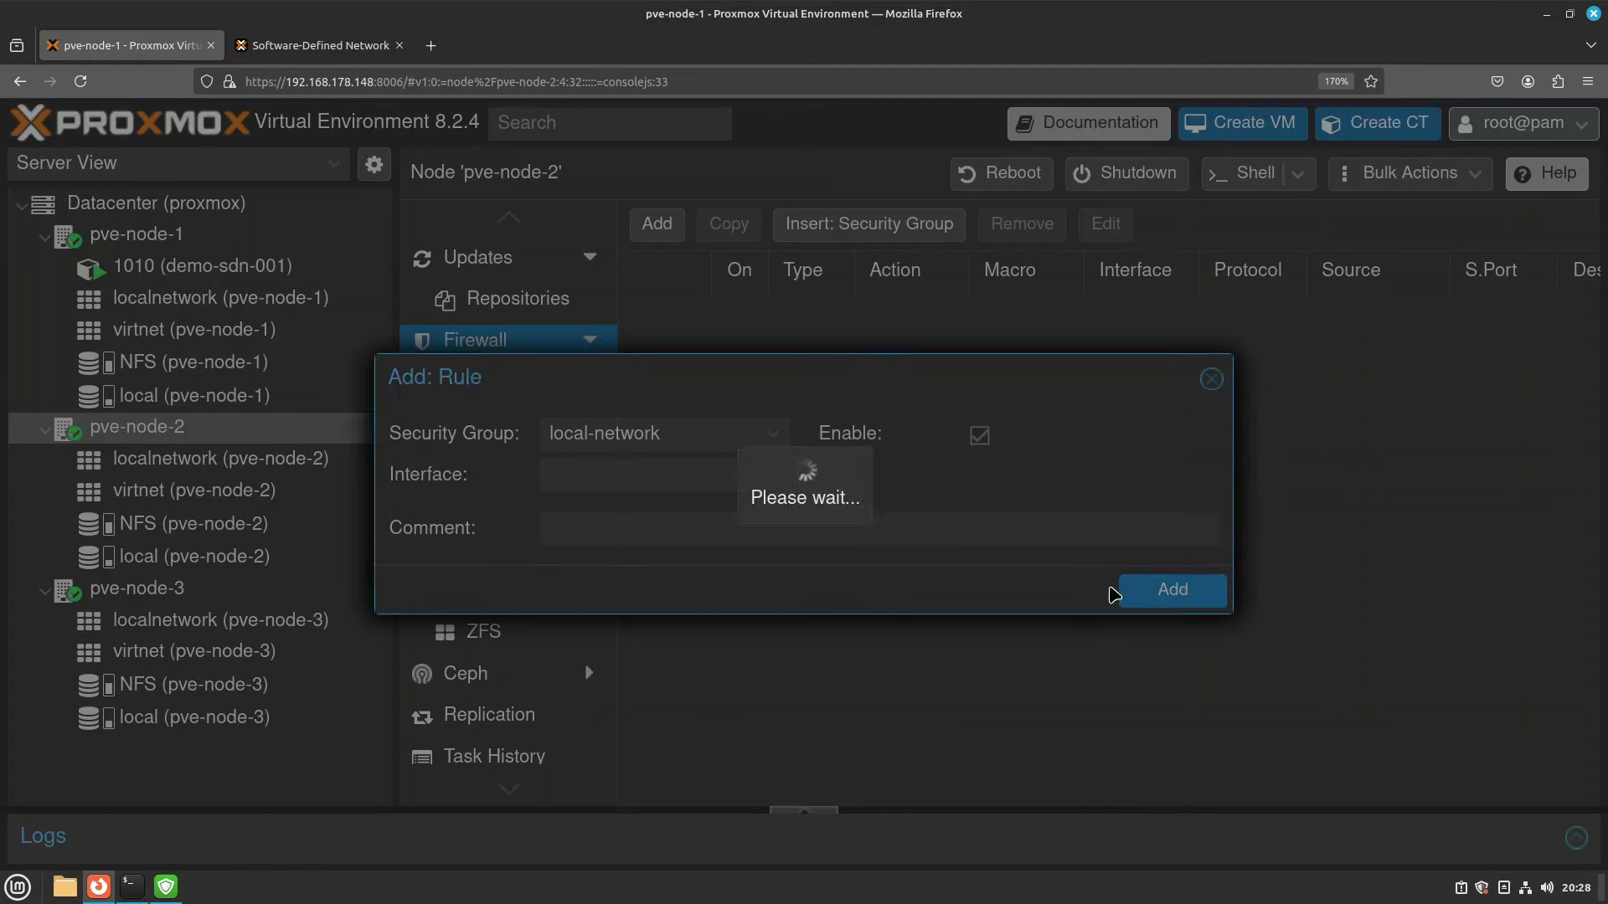
Insert the enabled local-network security group into pve-node-3's firewall.
left_click(134, 589)
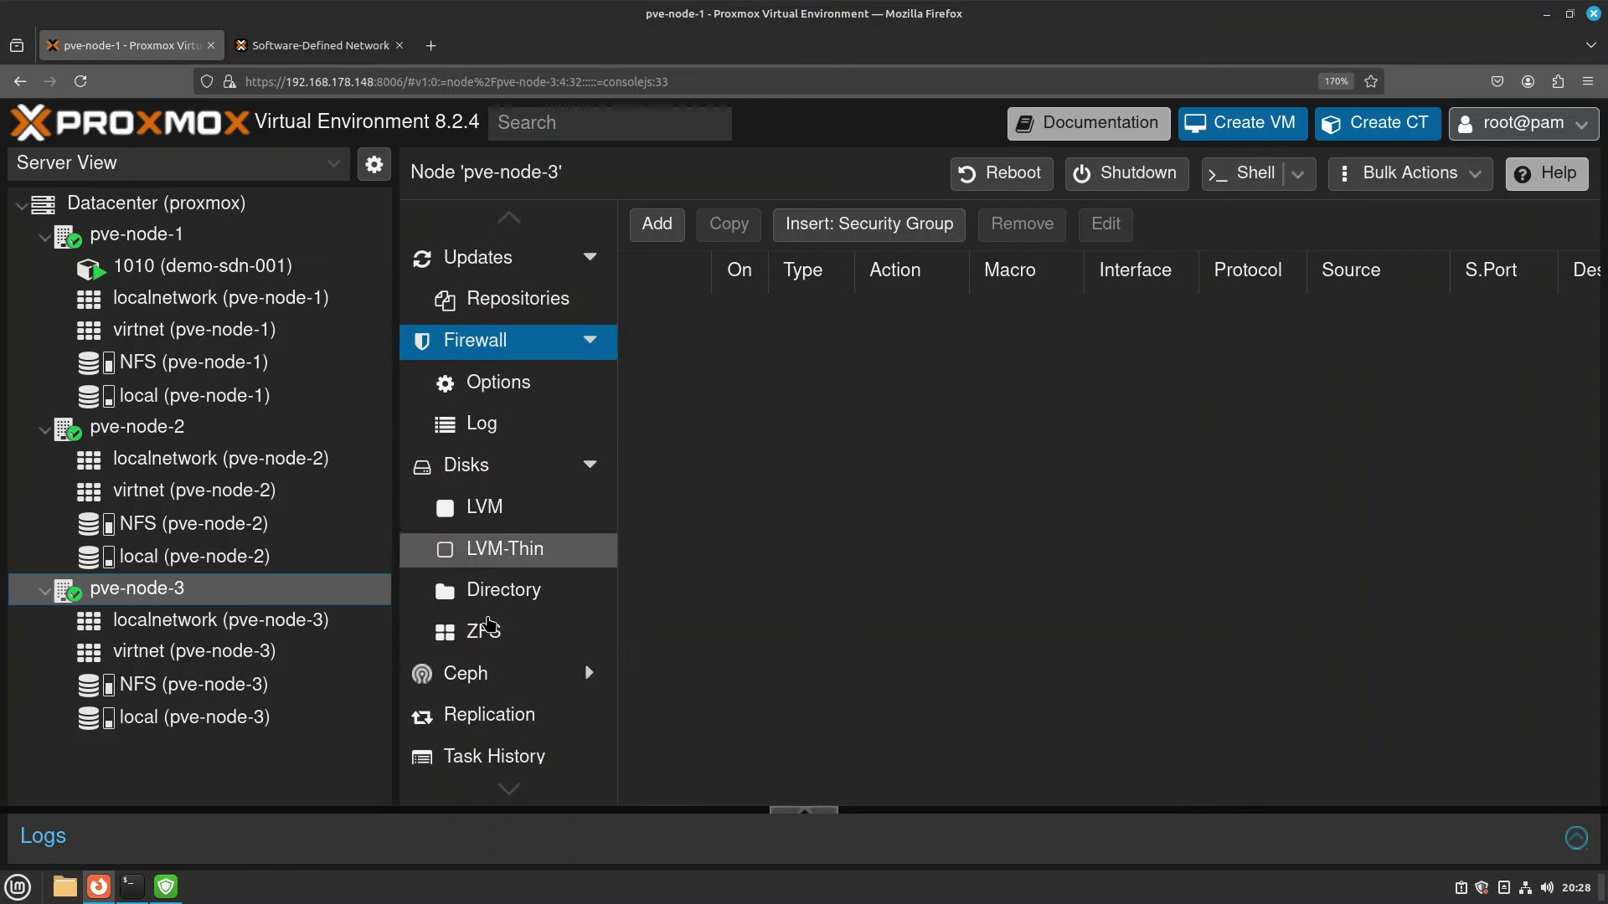
left_click(915, 231)
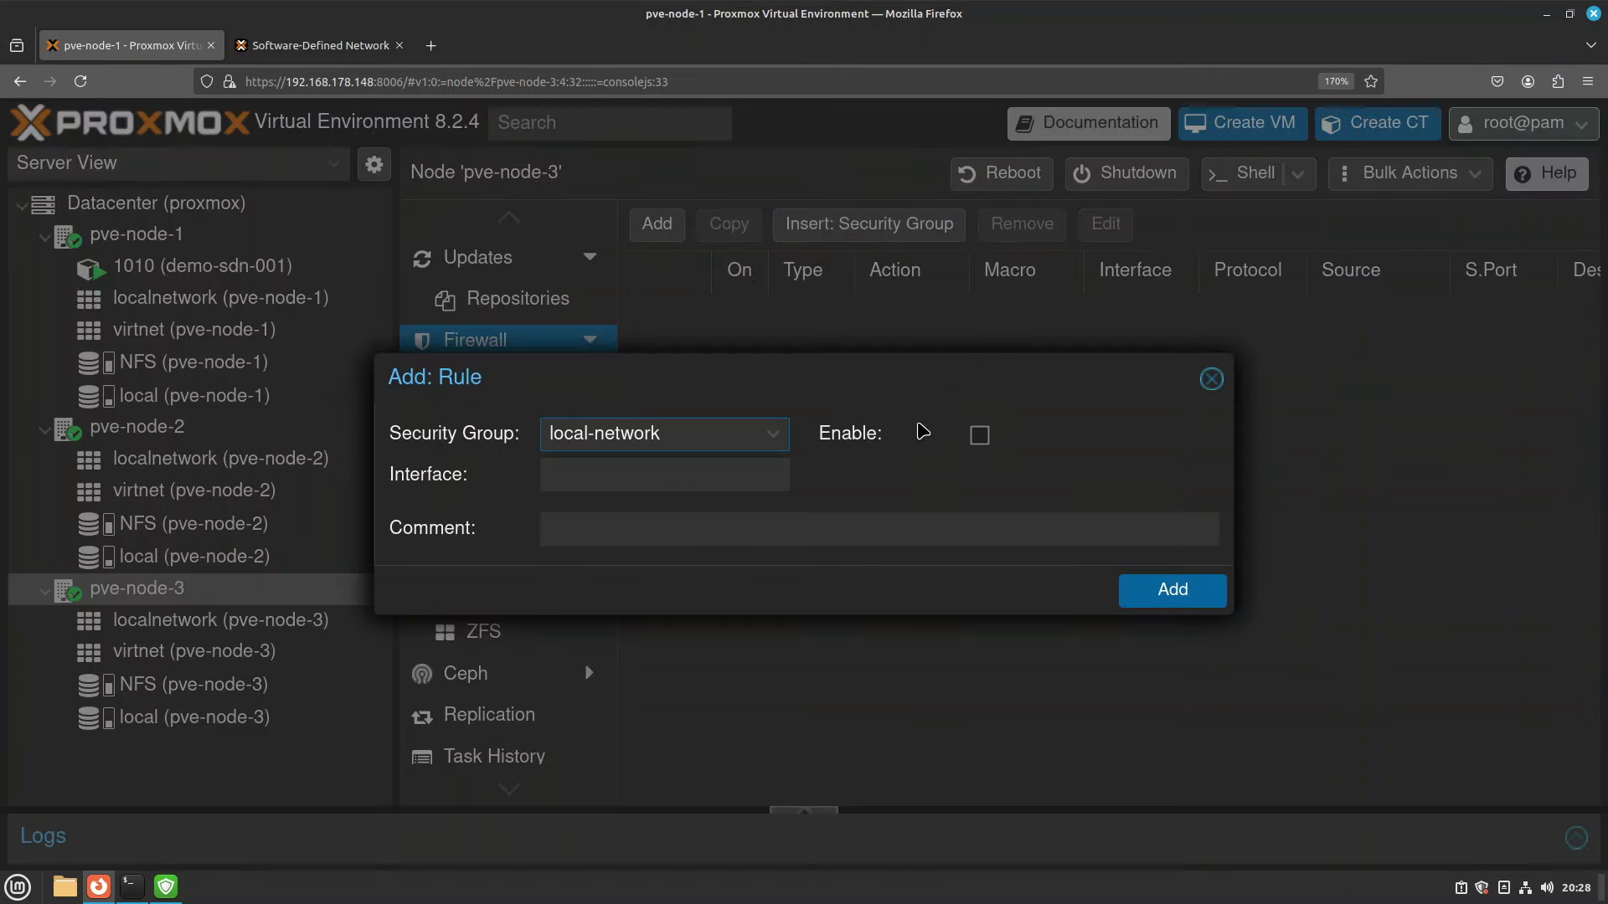
left_click(688, 433)
left_click(979, 434)
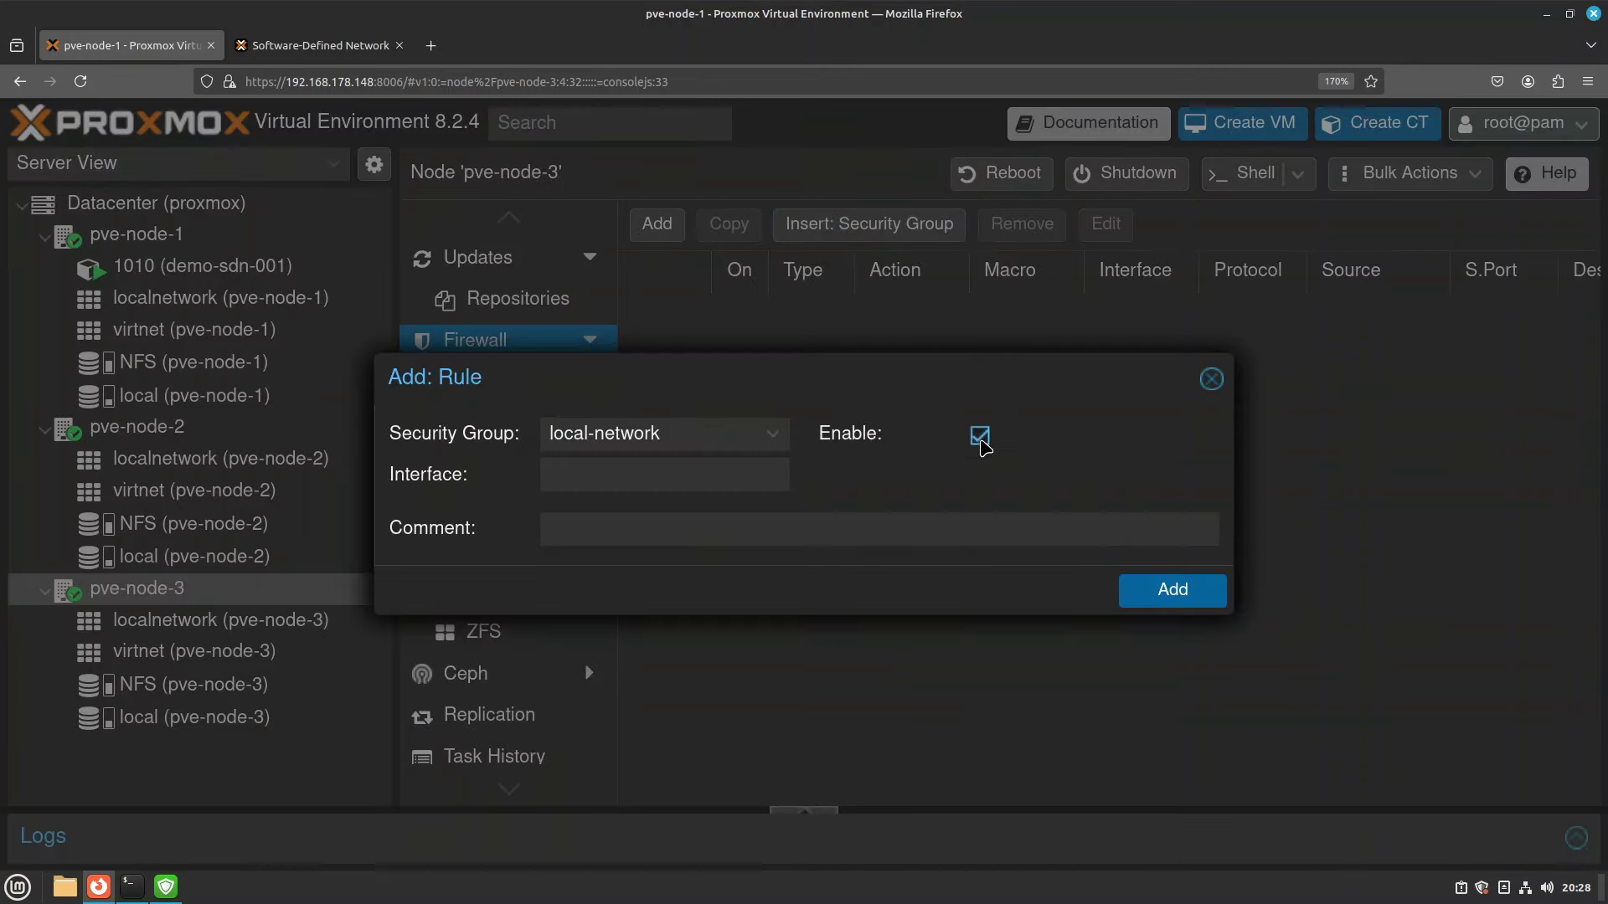
left_click(1172, 590)
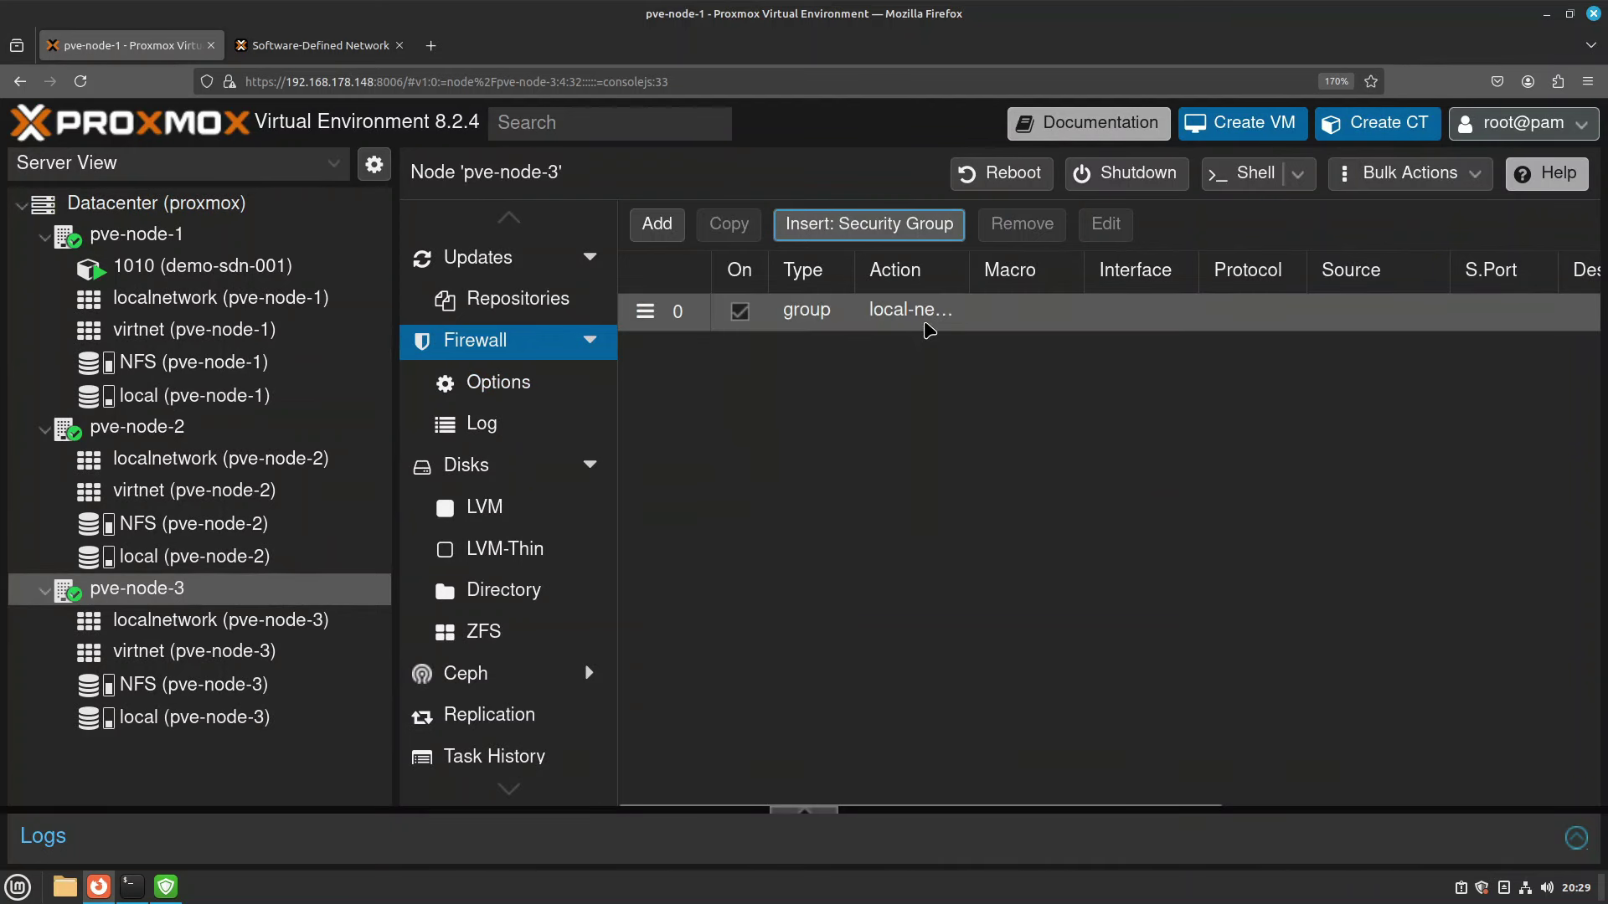
Ping 192.168.178.21 from pve-node-1 with no loss, then open container 1010's console.
left_click(170, 243)
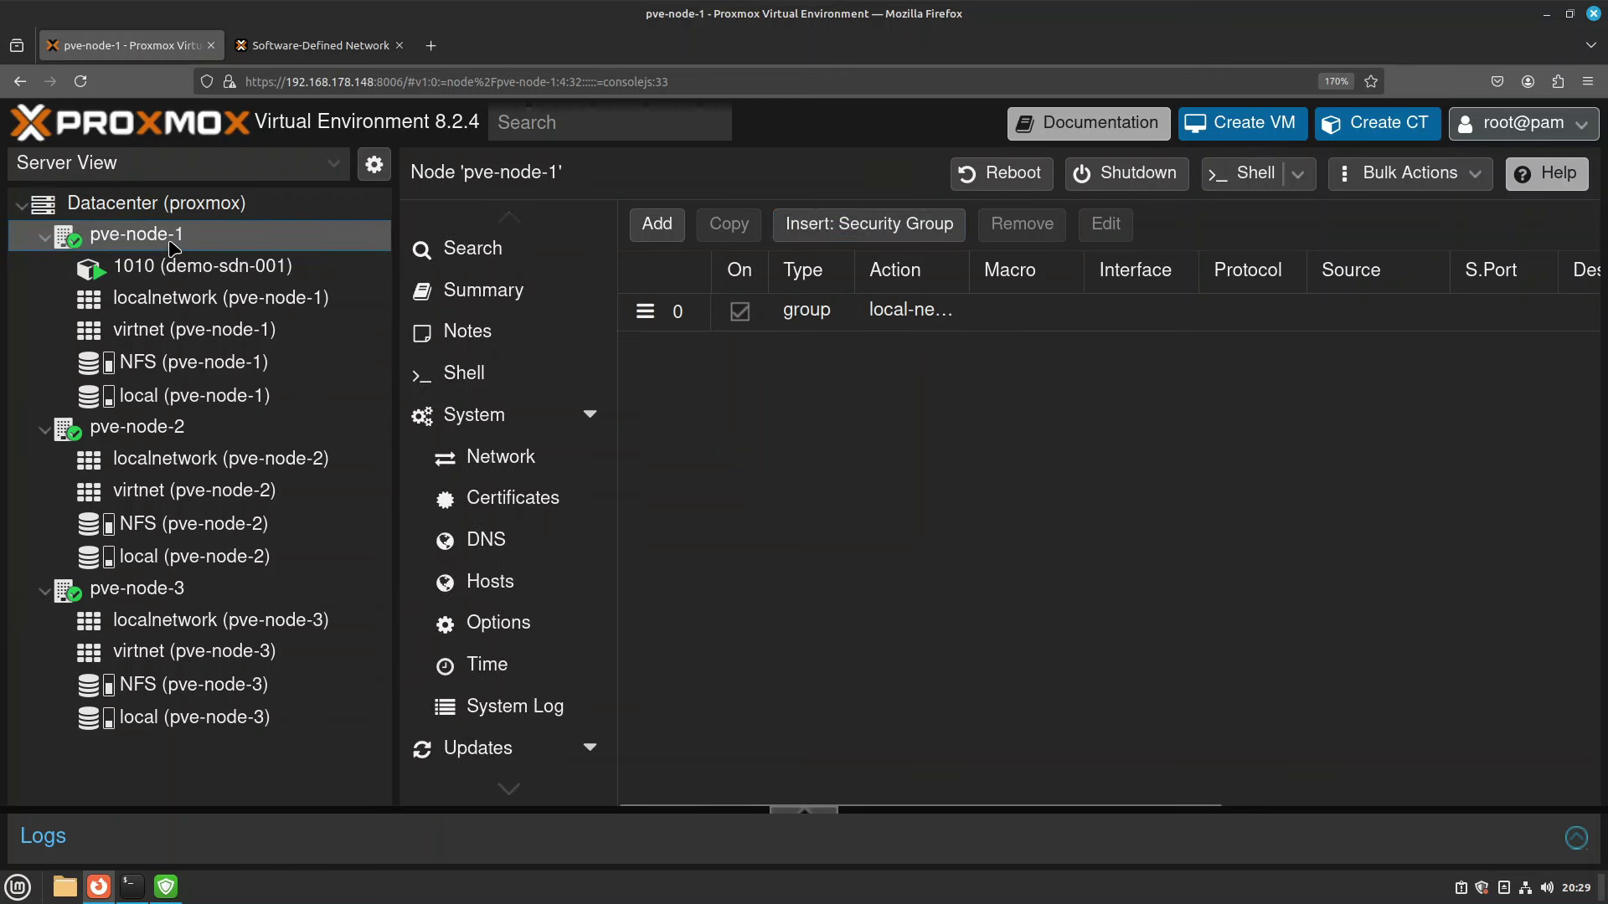
left_click(462, 373)
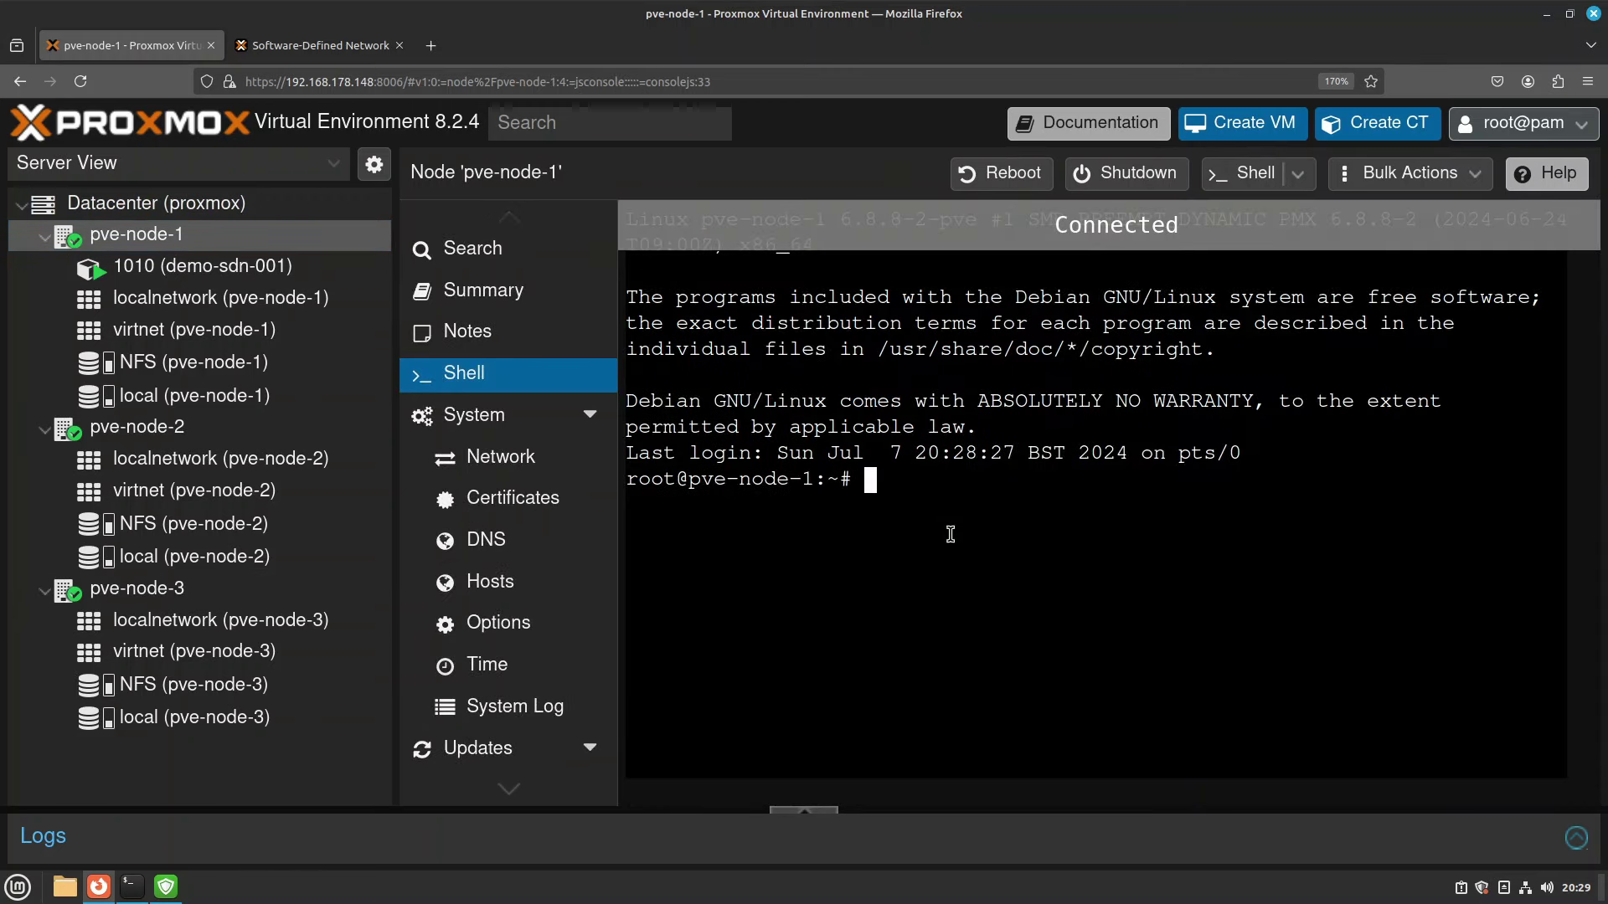
type("ping 192.168.178.21")
key("Return")
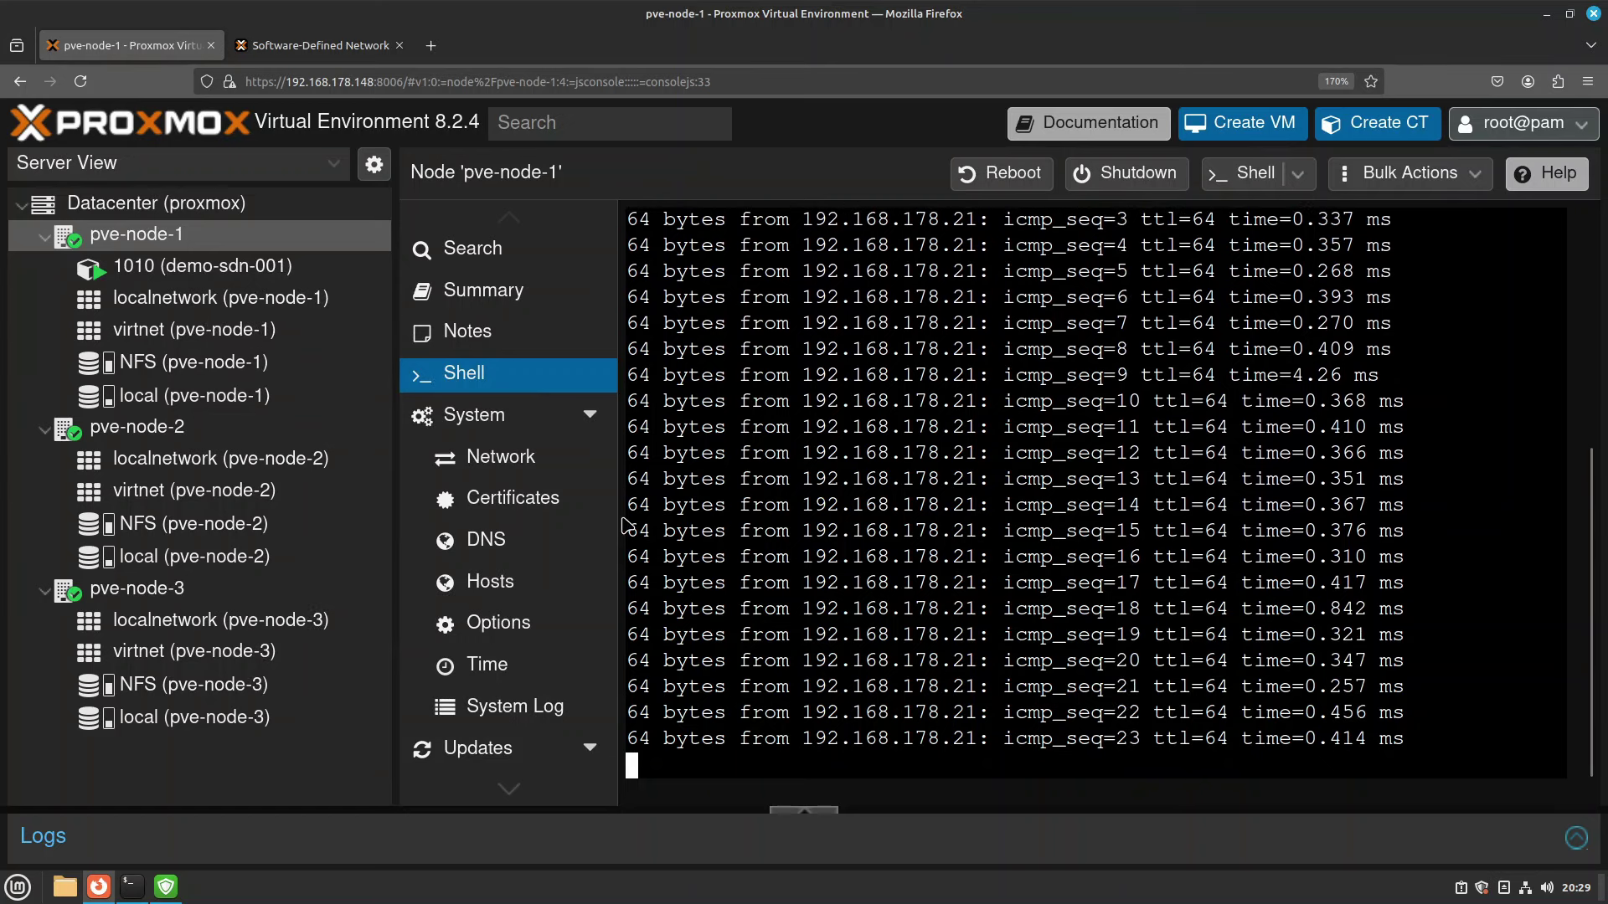
key("ctrl+c")
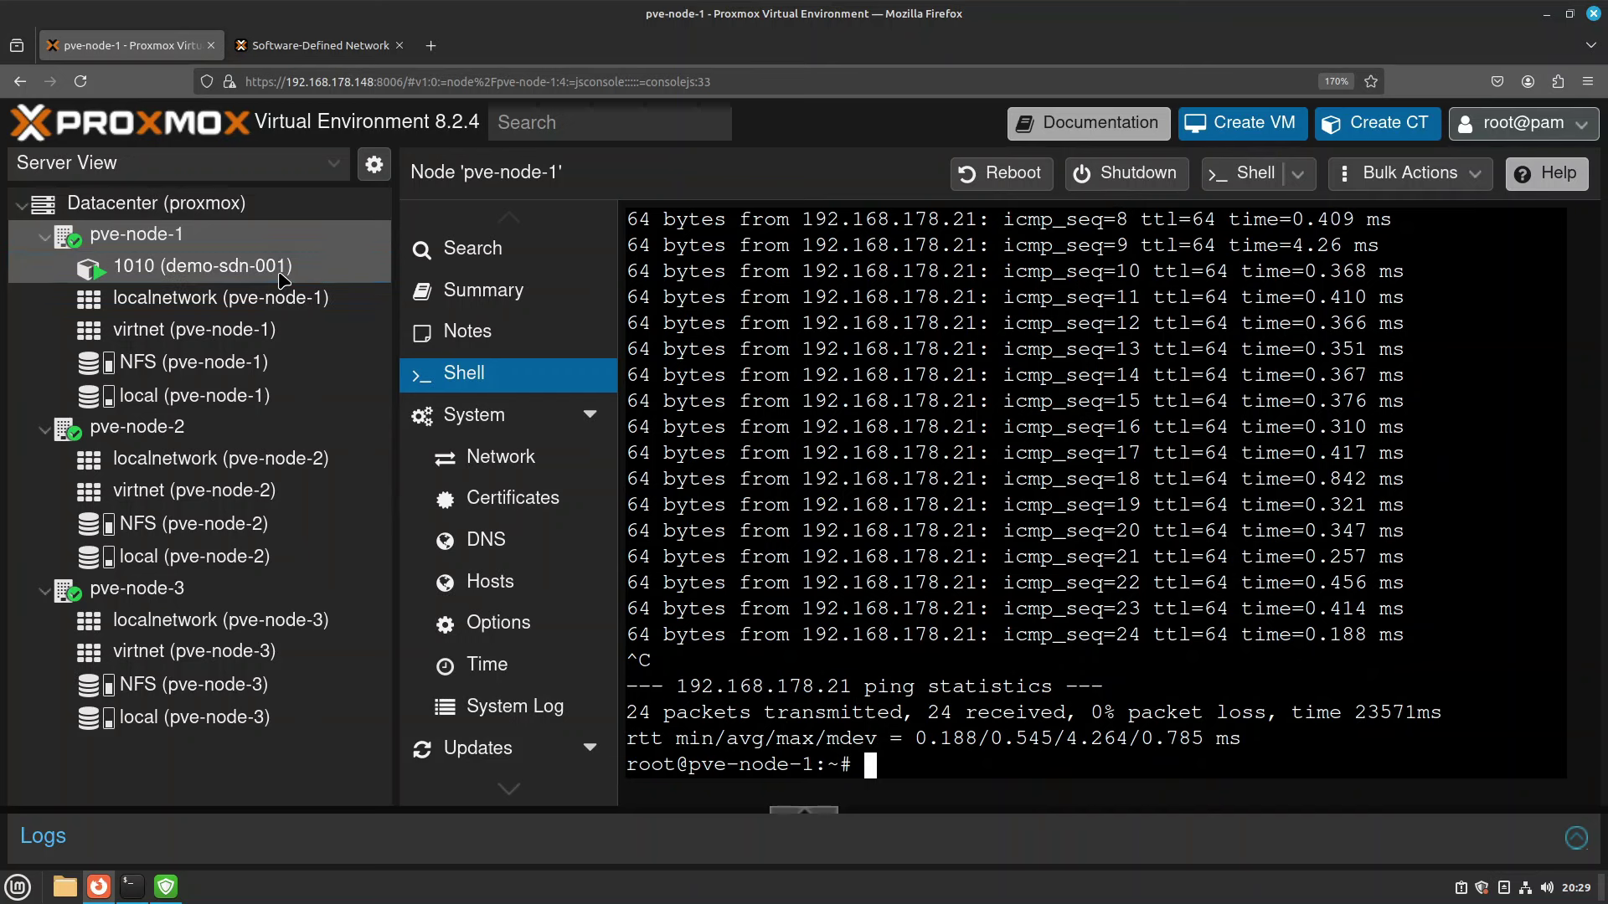
left_click(283, 280)
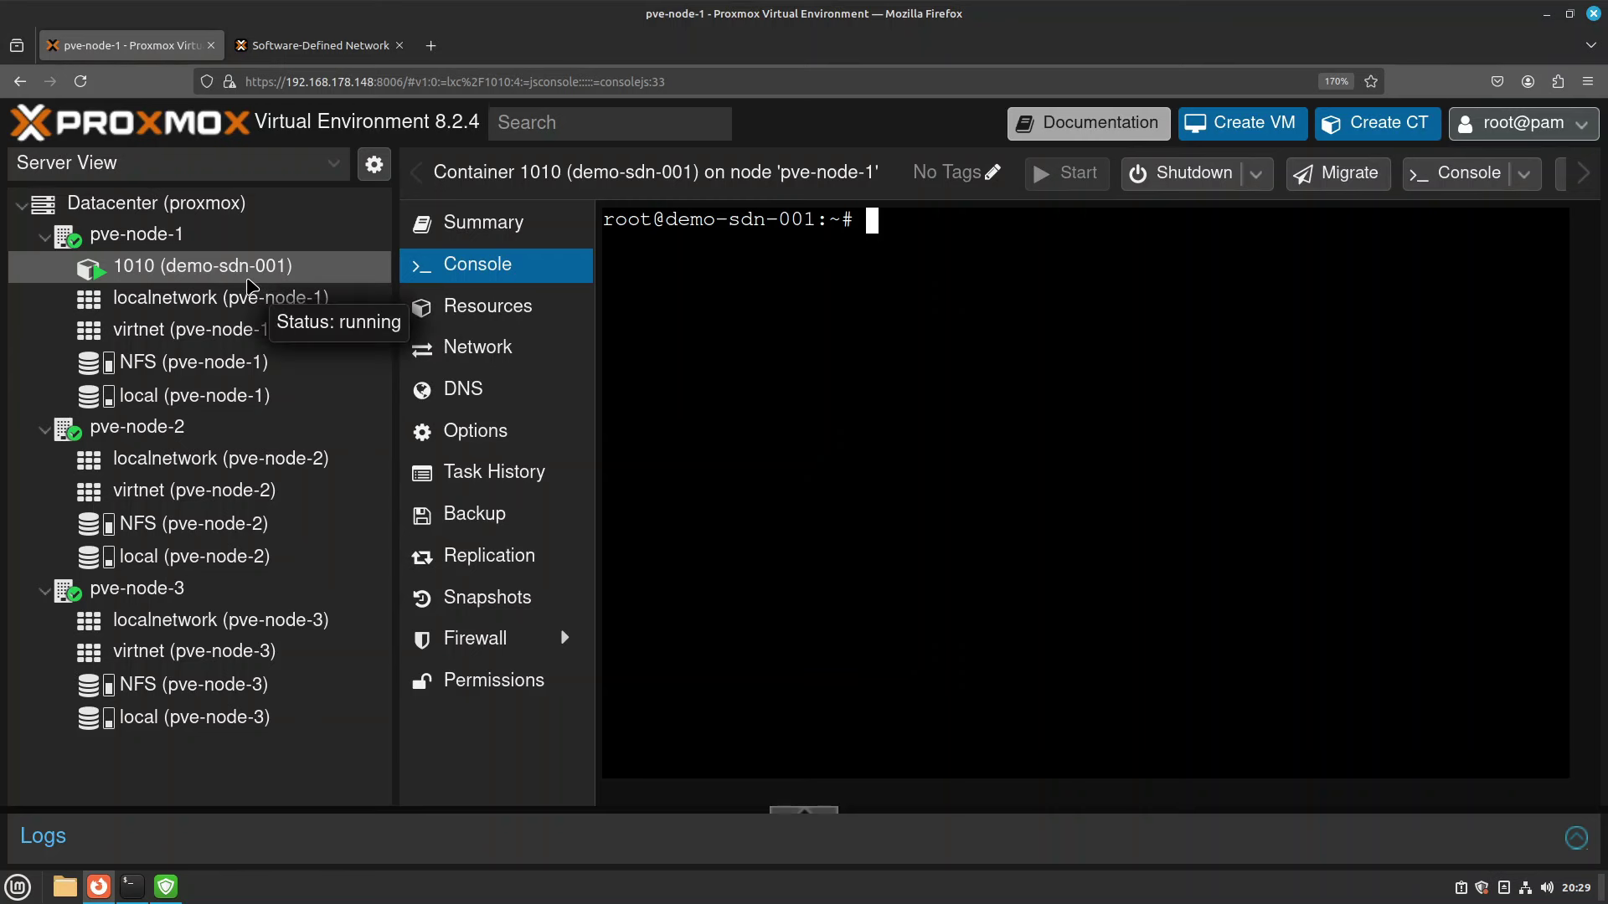
Create security group 'Virtual-Network' with comment 'Virtual Network Communication'.
left_click(192, 215)
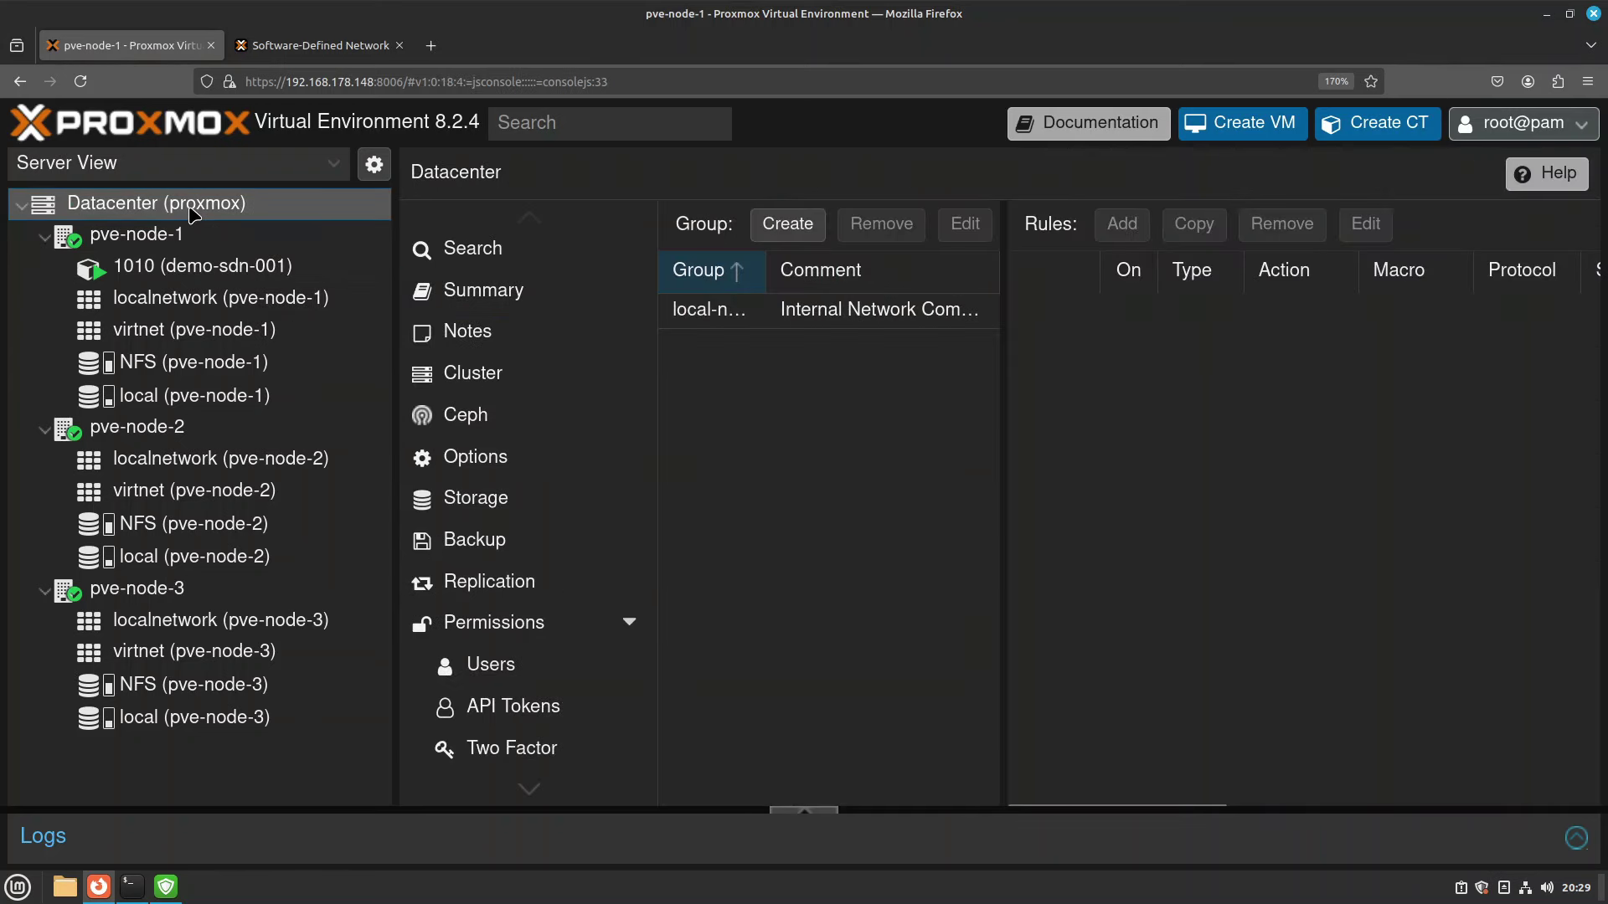
scroll(574, 628, "down", 5)
left_click(514, 507)
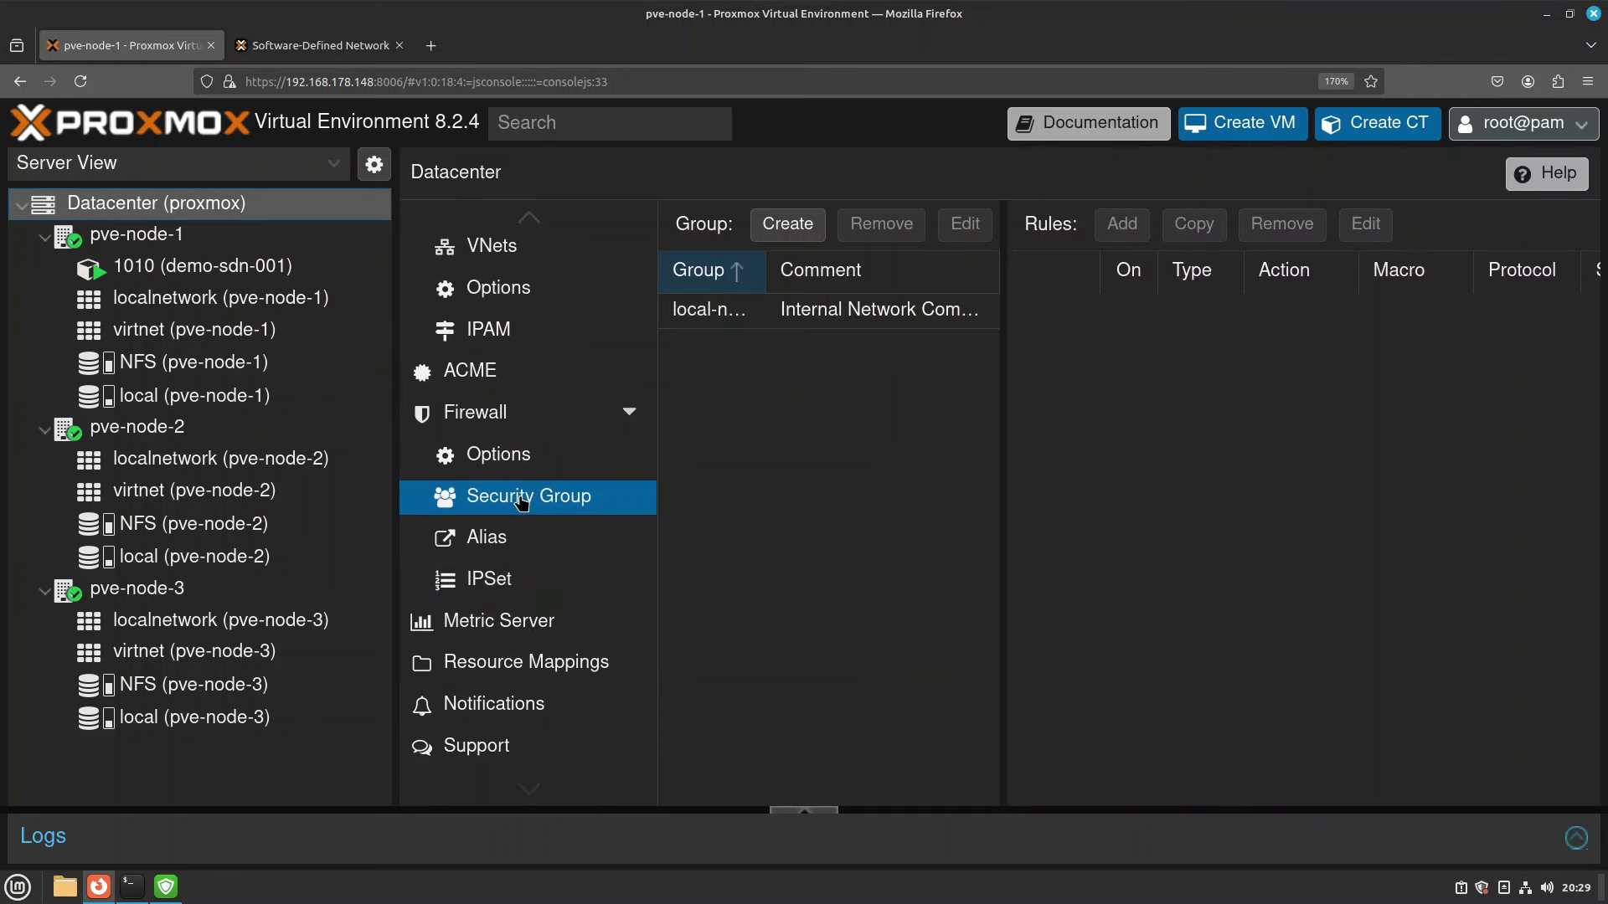
left_click(789, 226)
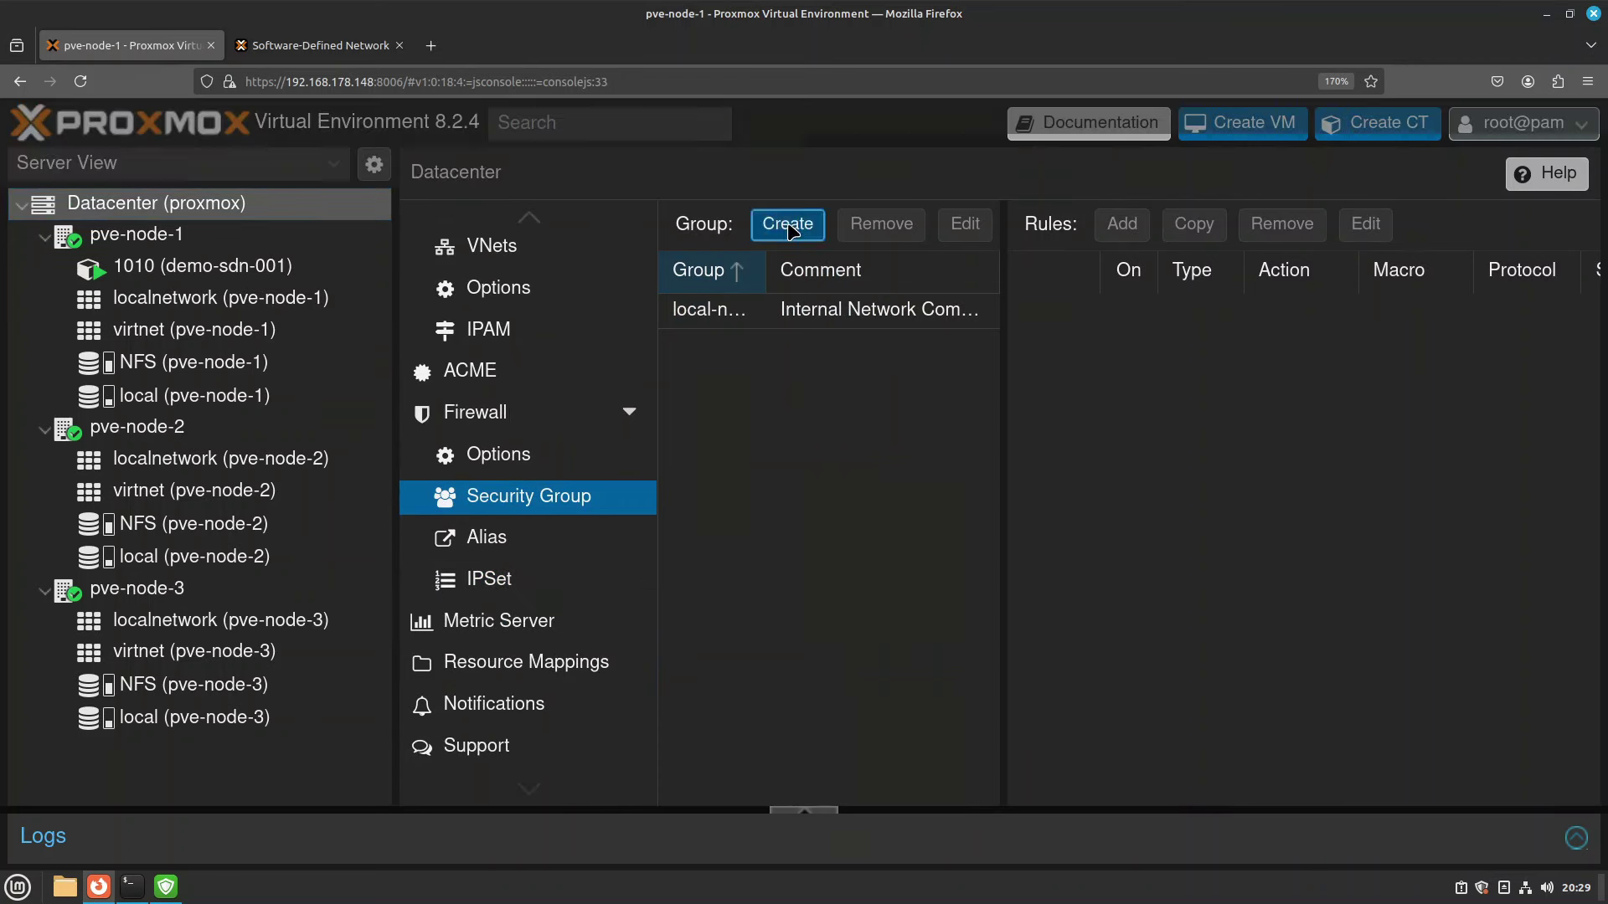
type("V")
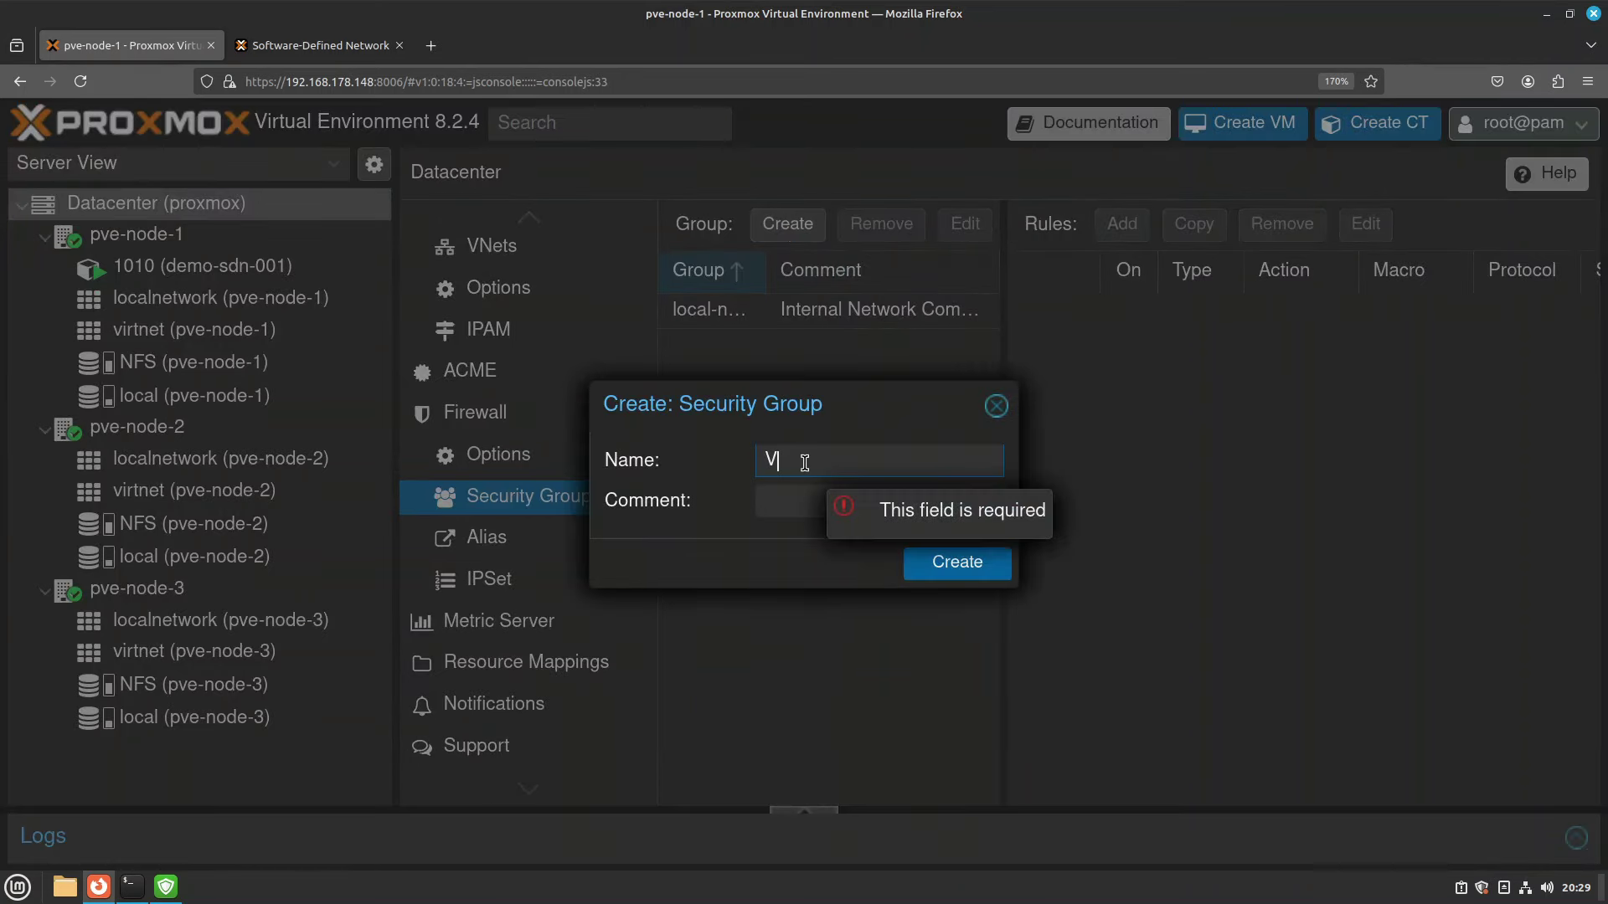
type("irtual-Network")
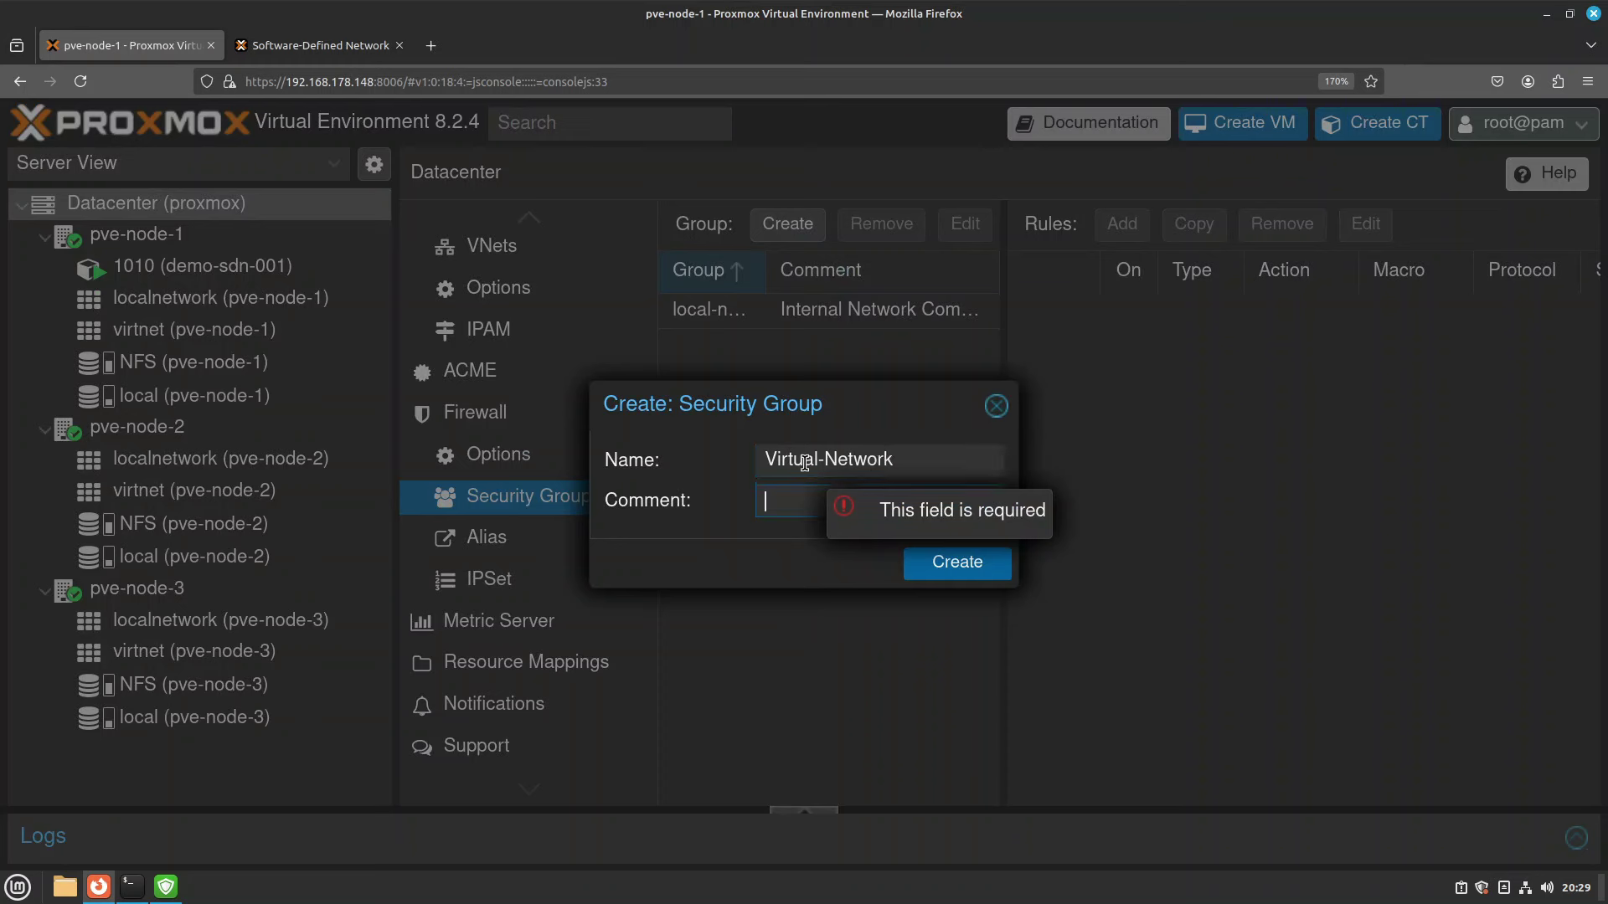
type("Virtual Network Co")
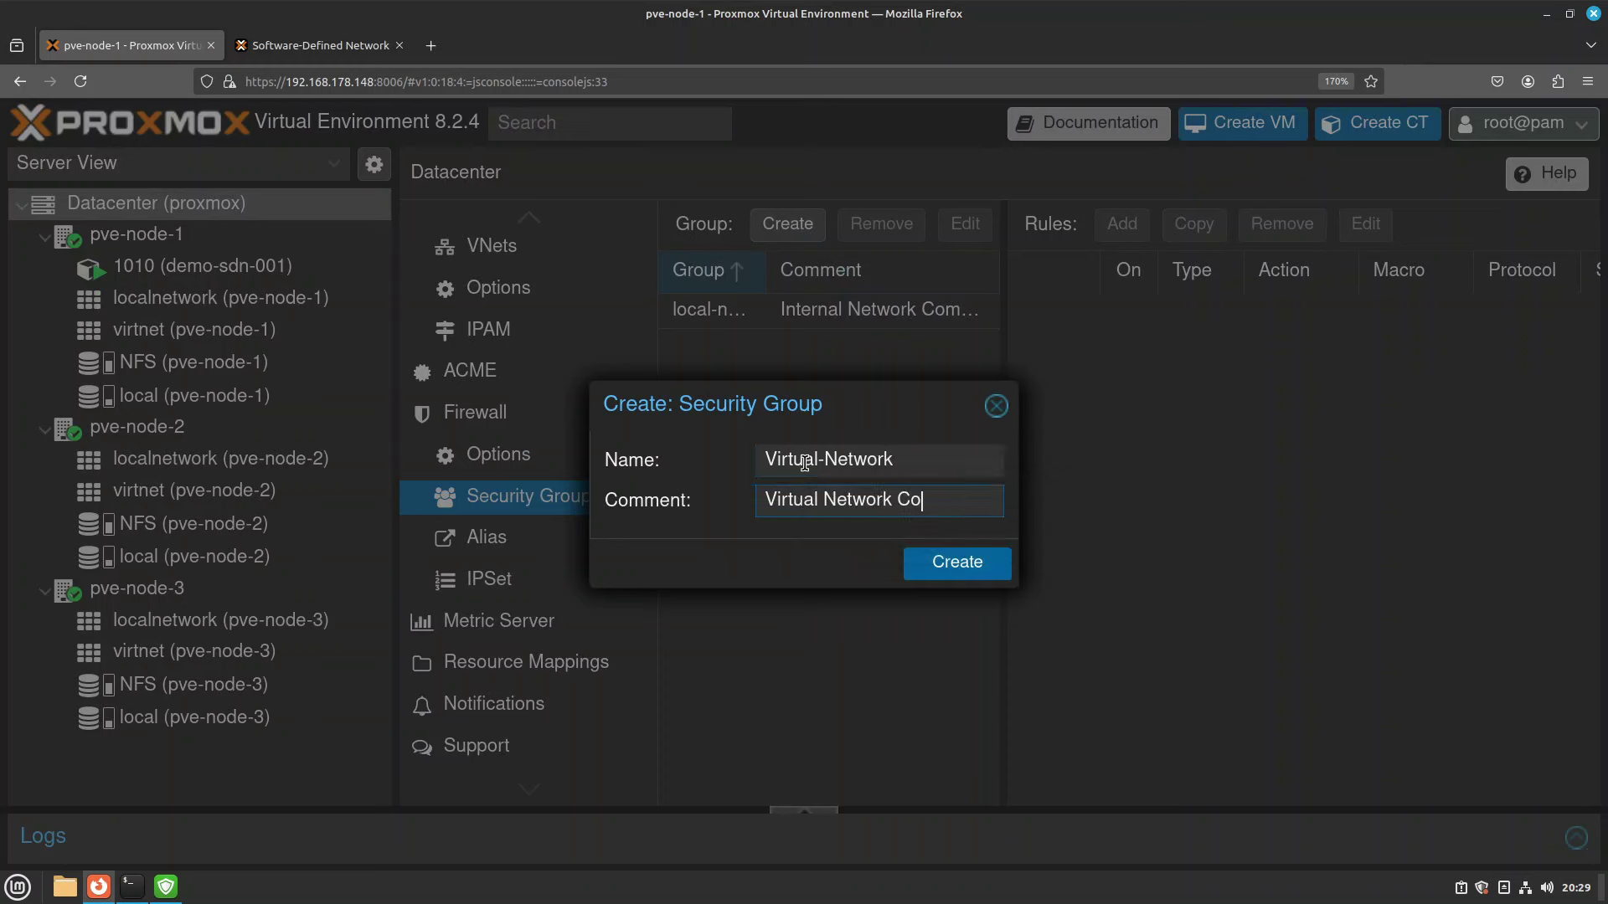
type("mmunication")
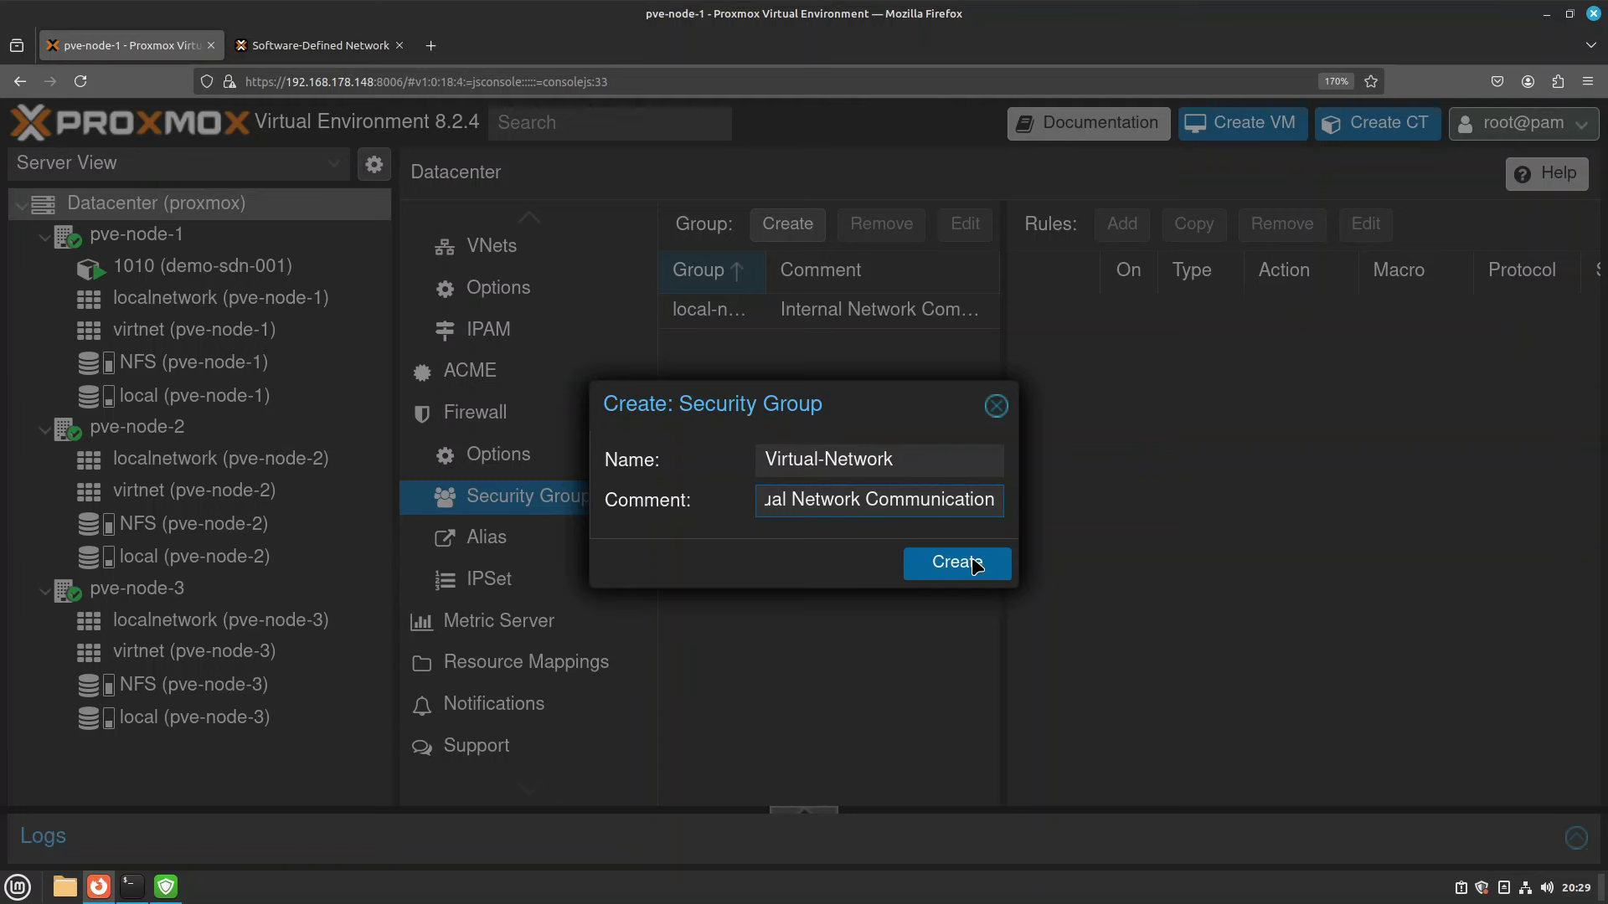
left_click(975, 566)
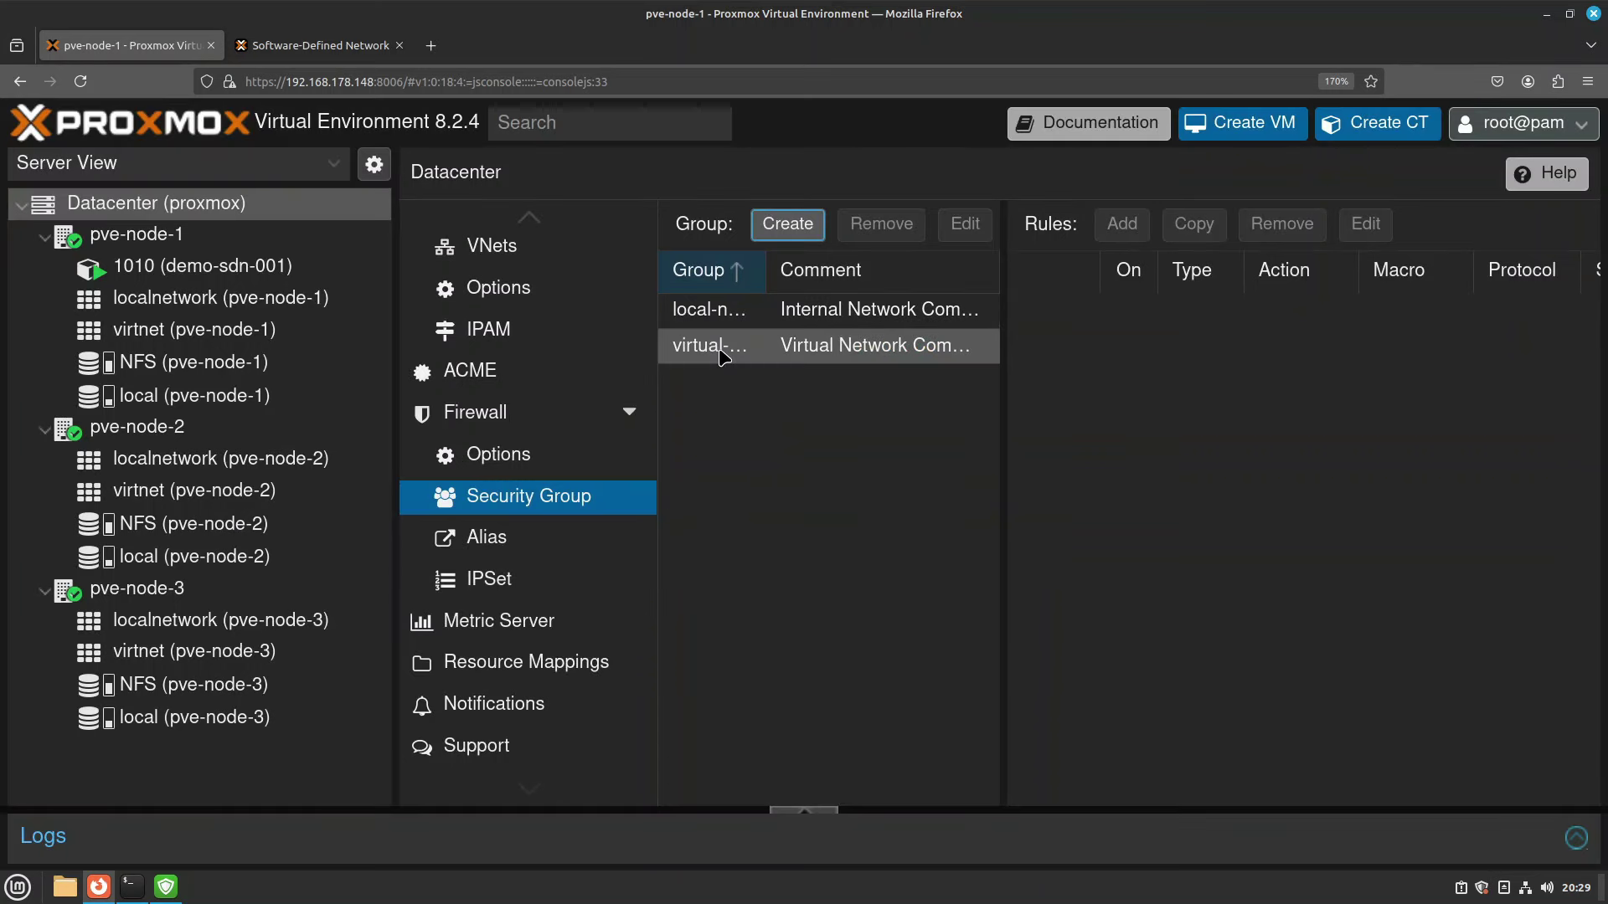
left_click(722, 356)
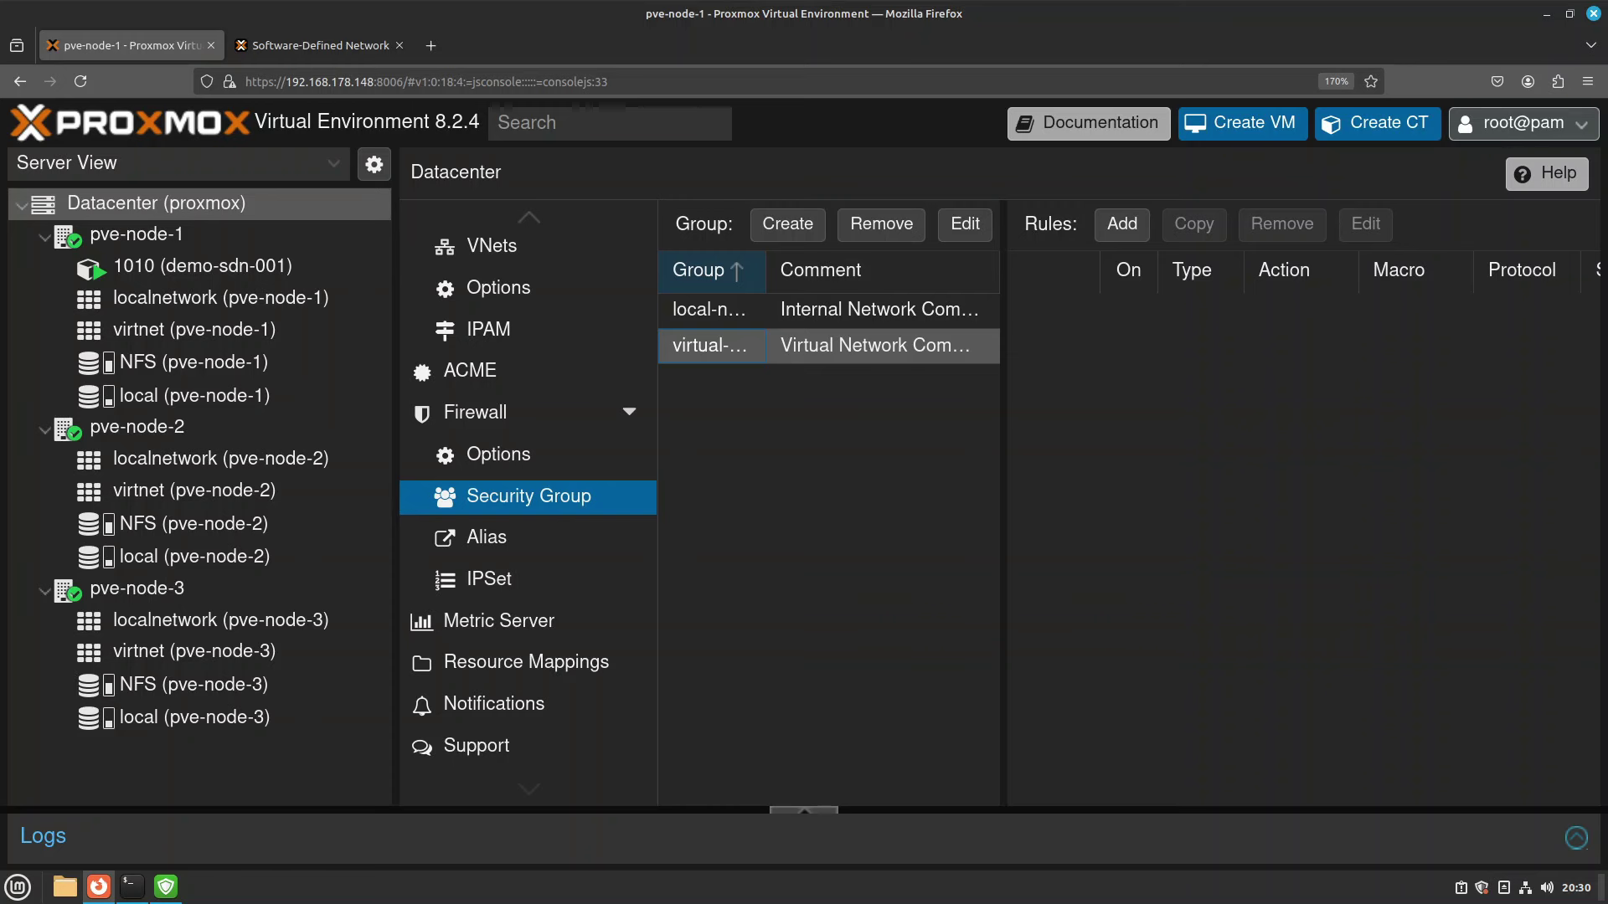
Add an enabled outgoing DROP rule with destination local-net to Virtual-Network.
left_click(1122, 223)
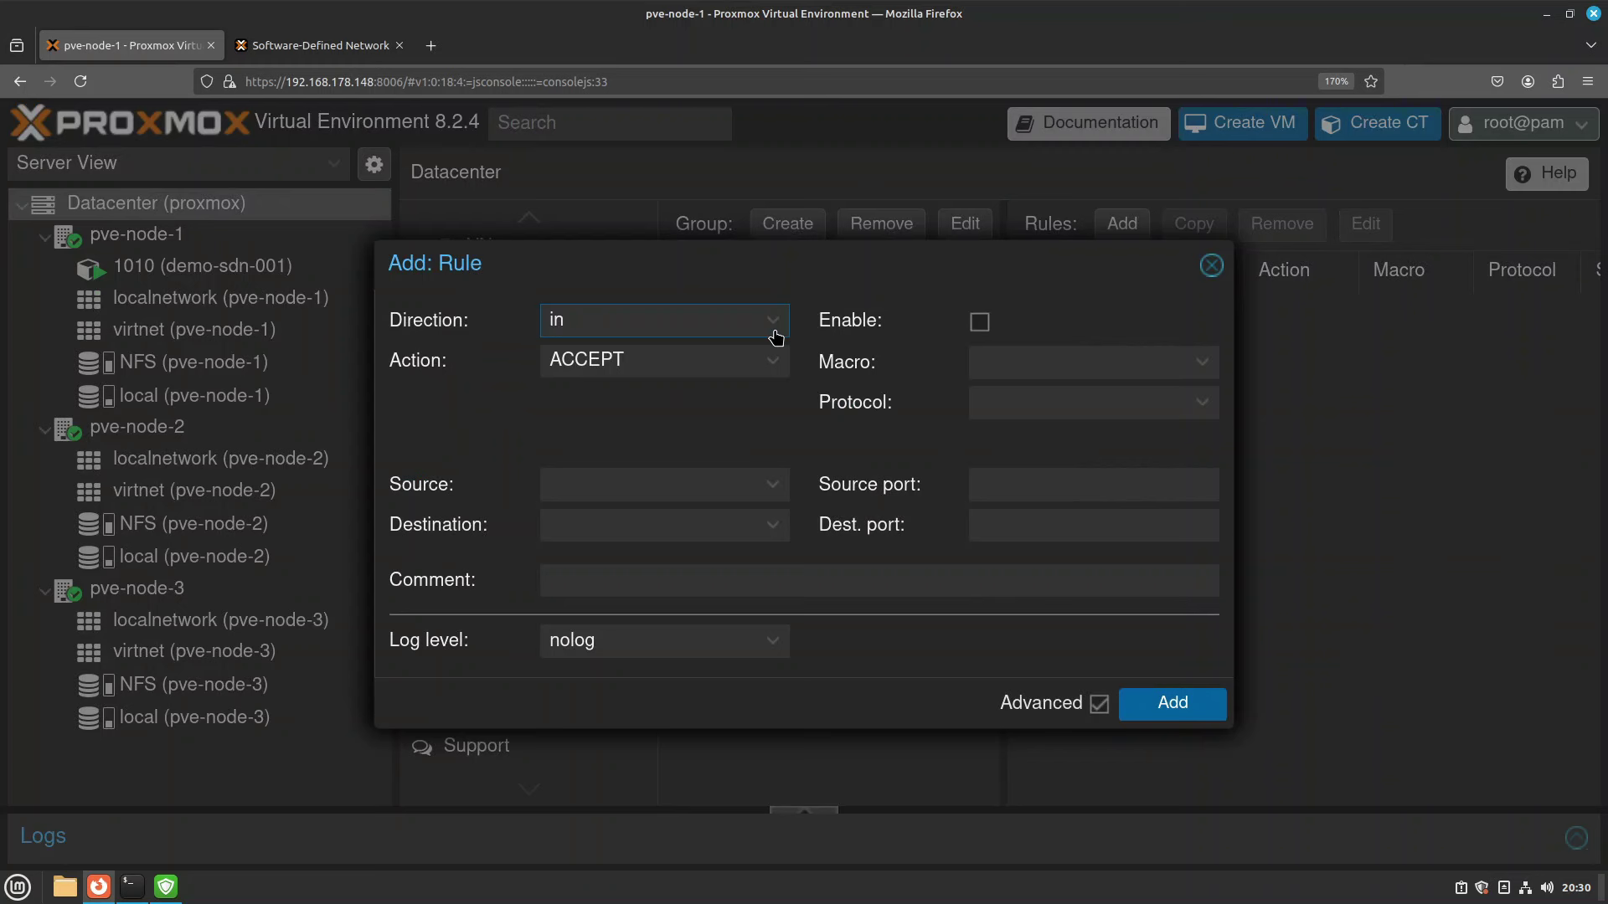
left_click(773, 332)
left_click(622, 375)
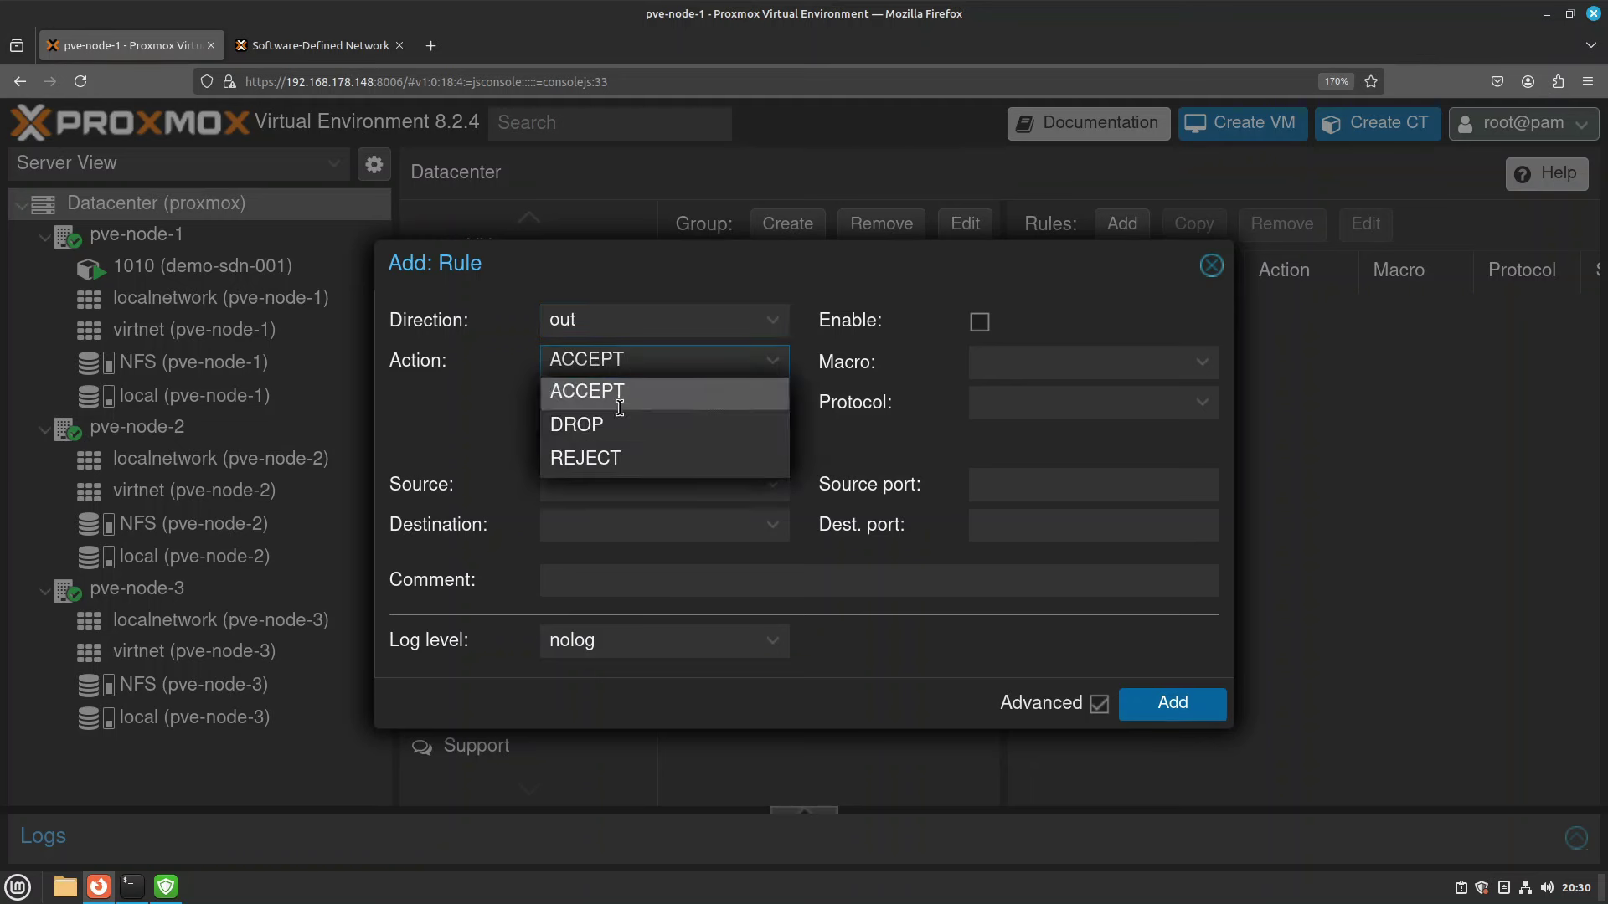
left_click(612, 429)
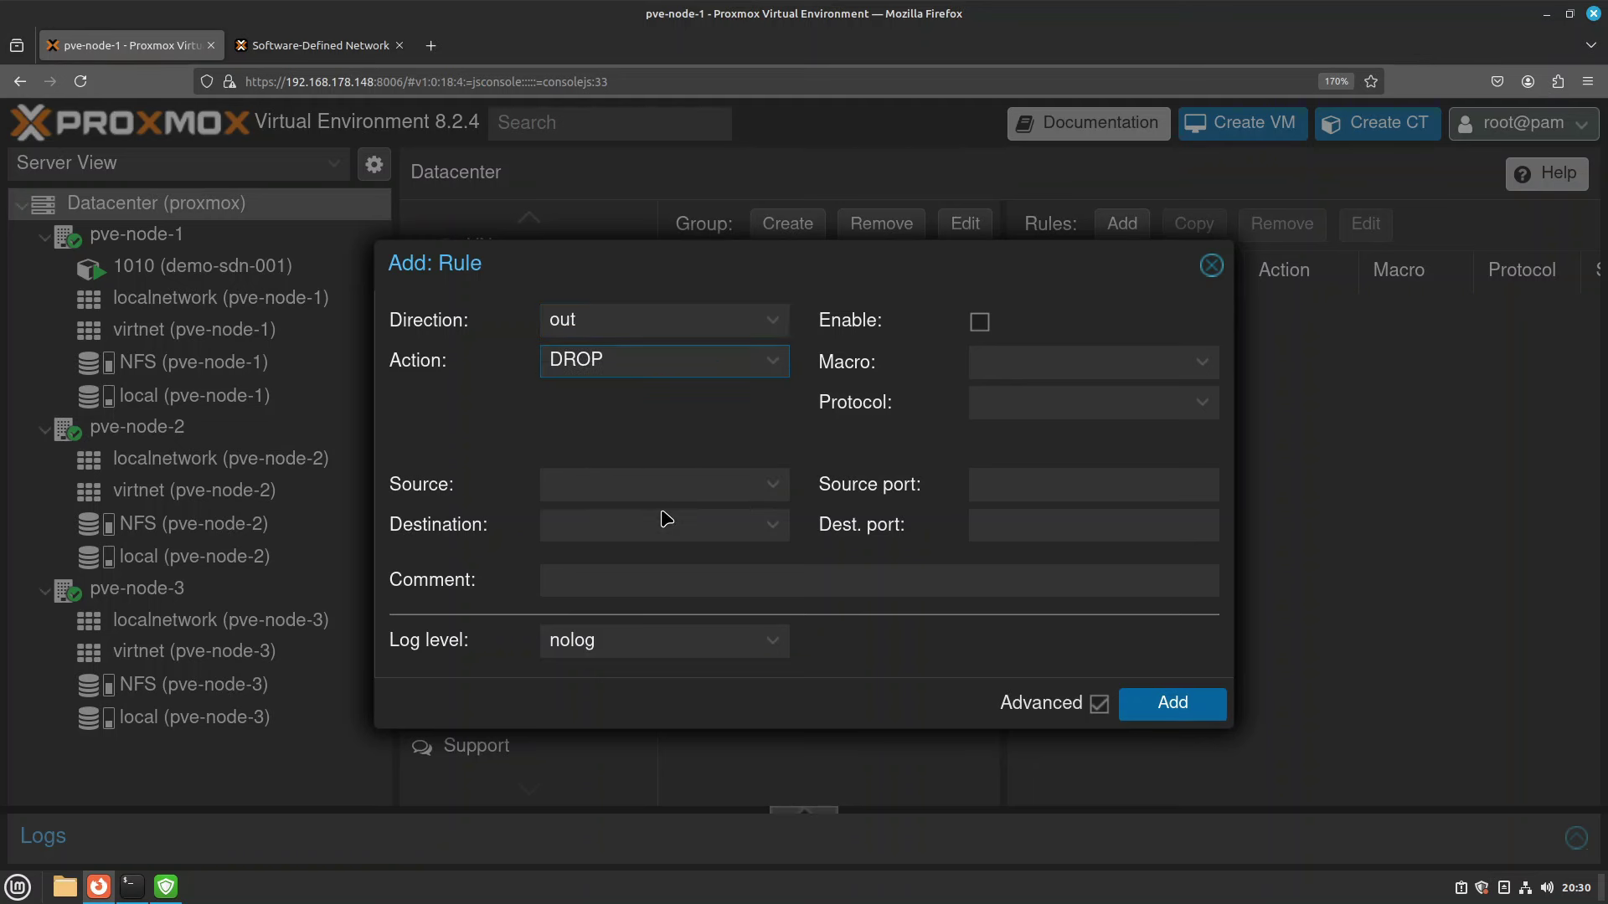
left_click(768, 526)
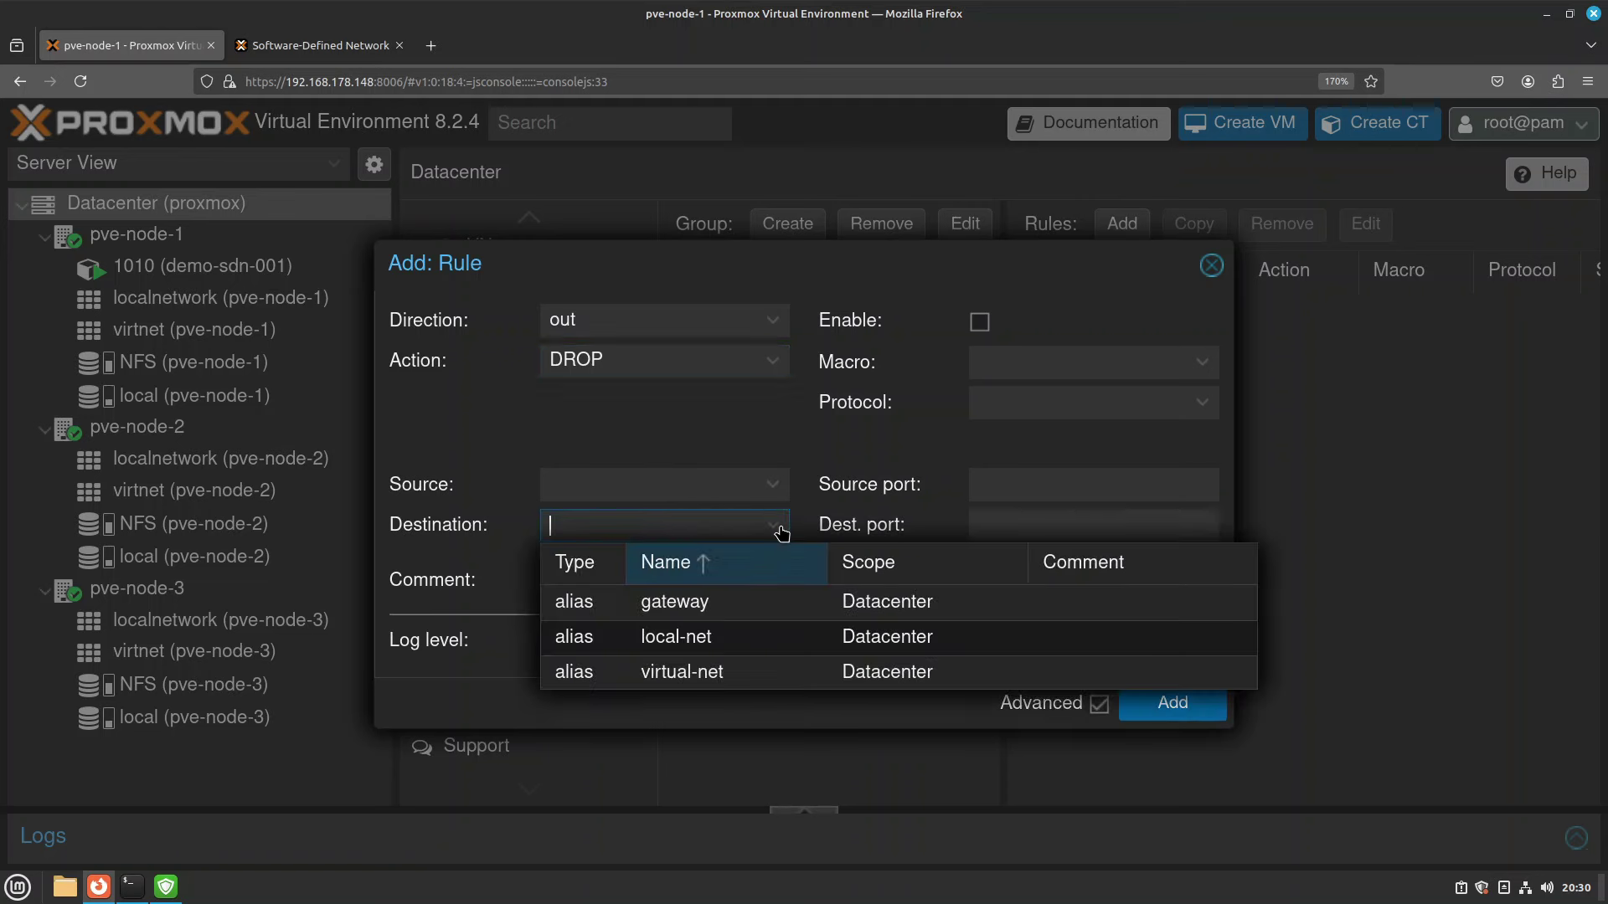
left_click(694, 643)
left_click(979, 321)
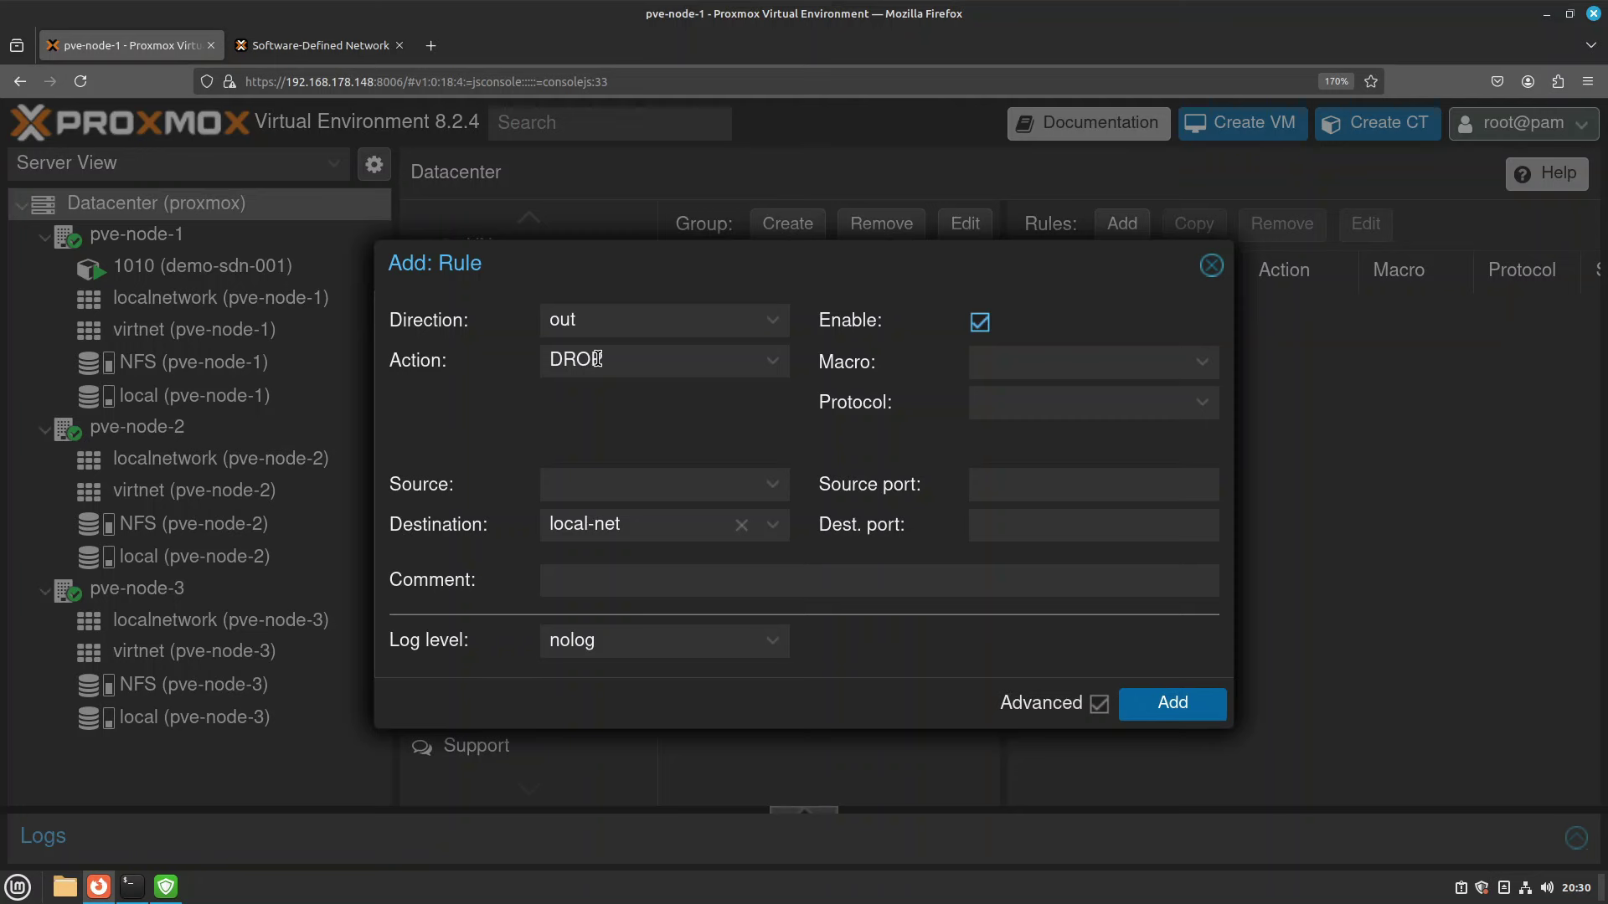
left_click(1215, 713)
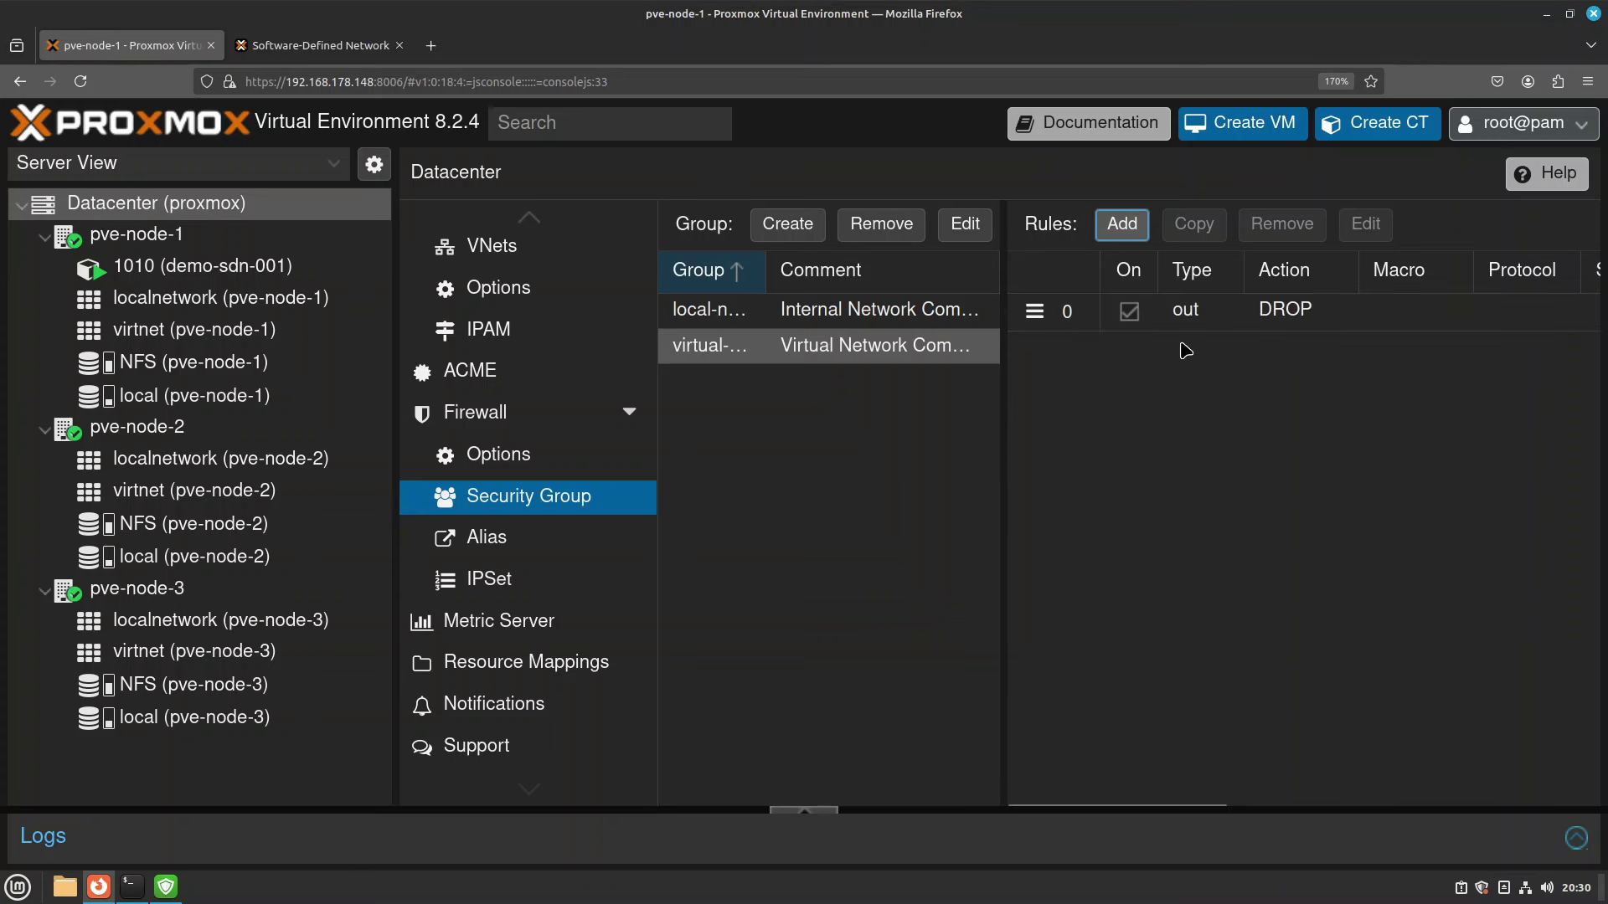
mouse_move(266, 401)
left_click(1122, 224)
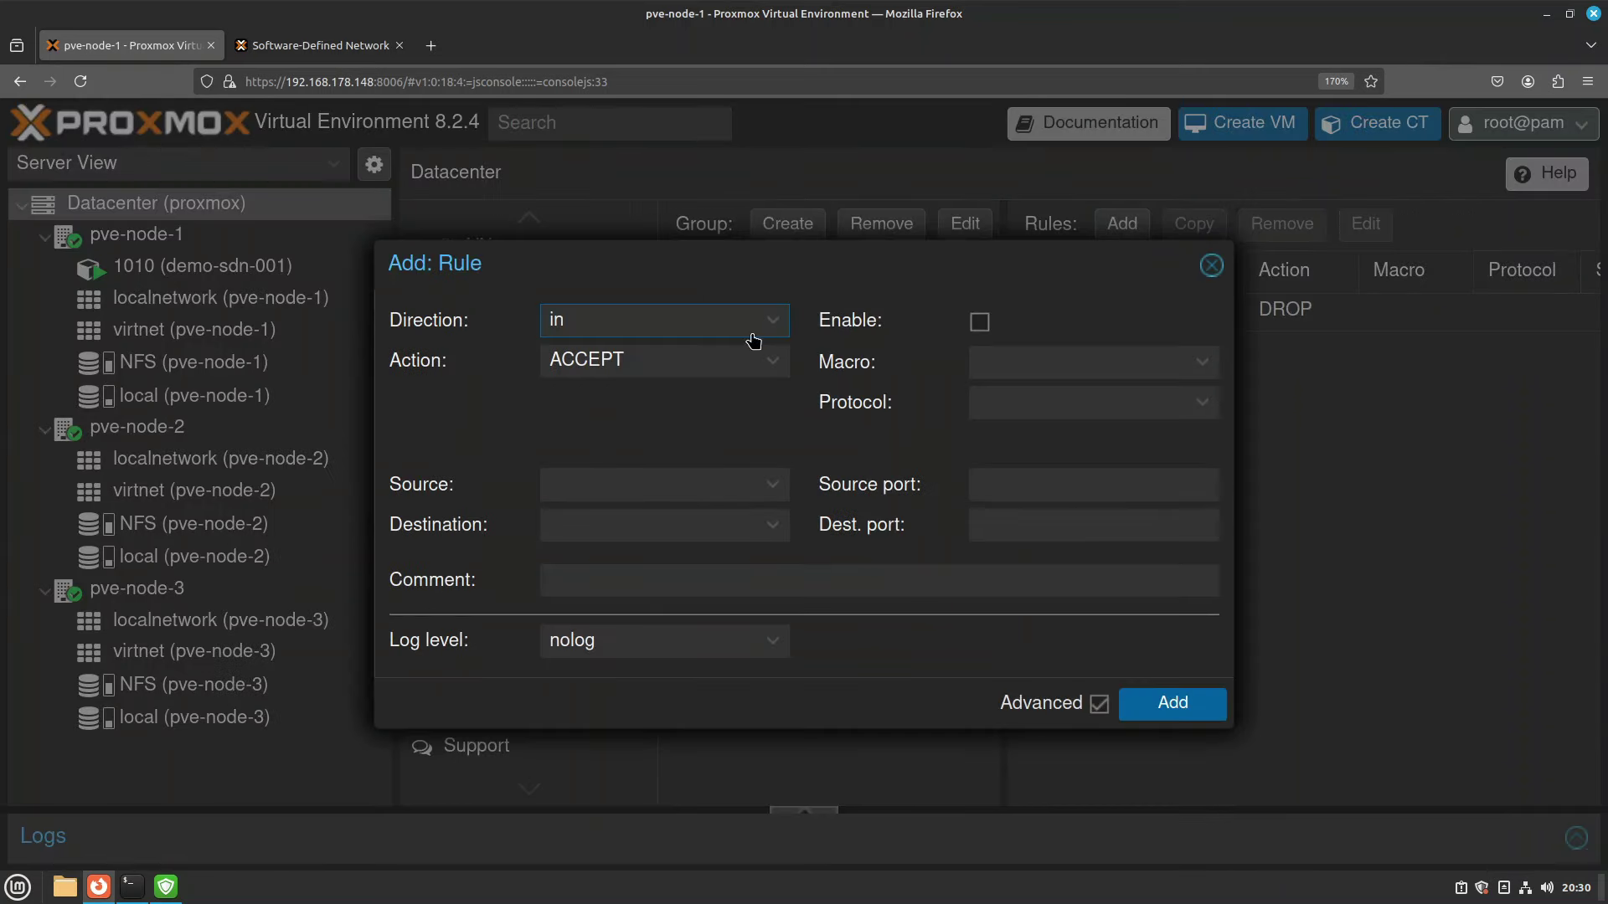
left_click(774, 326)
left_click(562, 391)
left_click(783, 534)
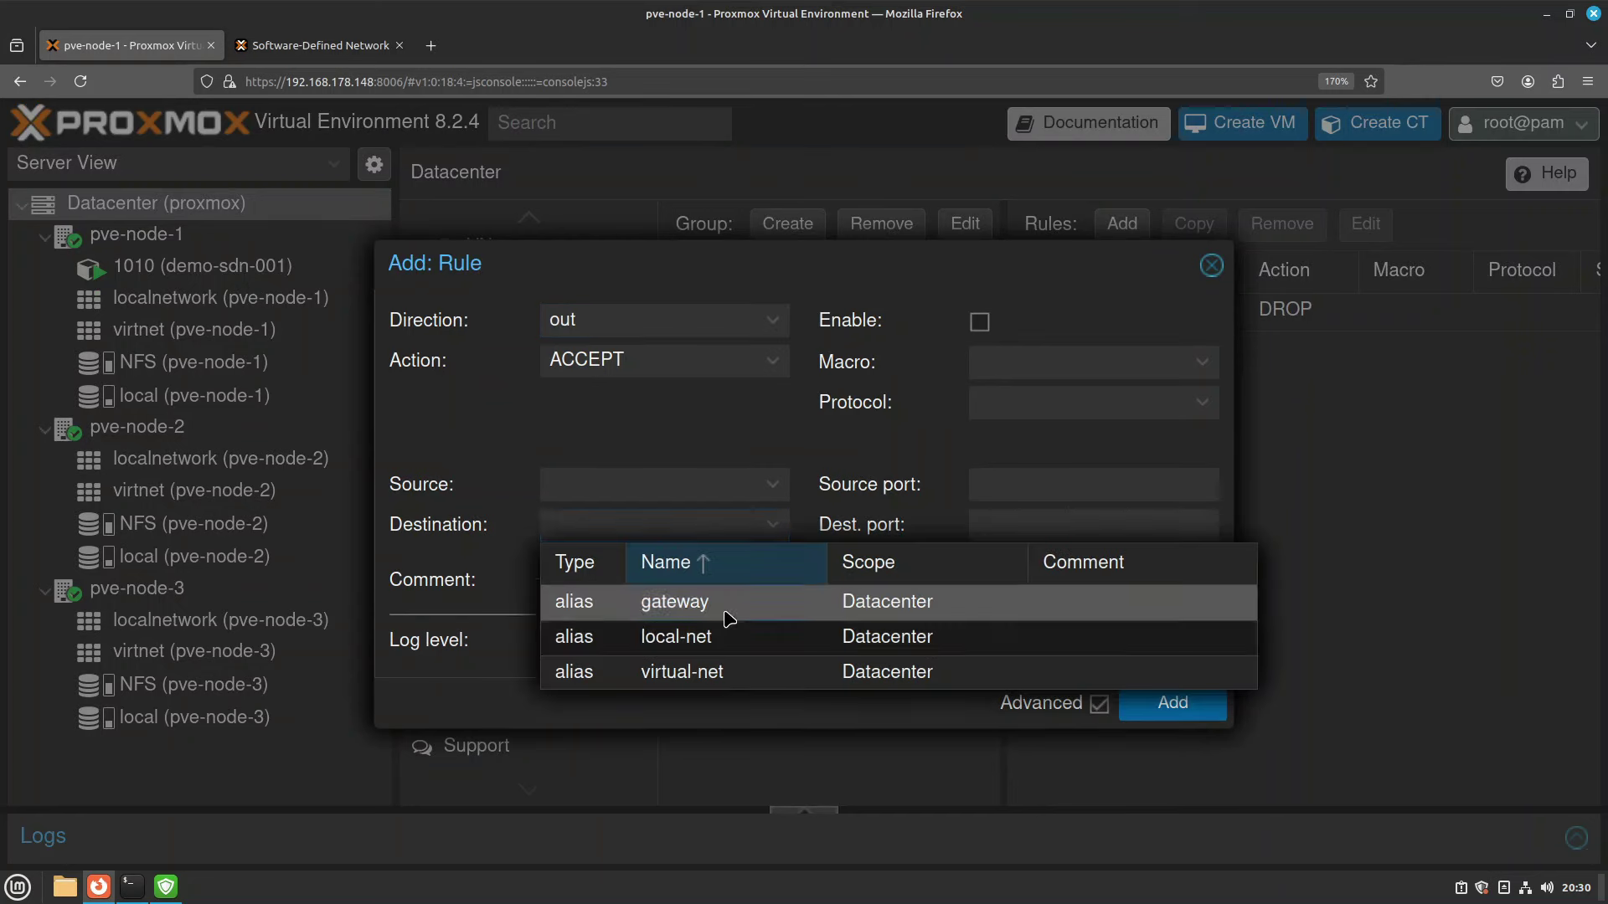
left_click(727, 611)
left_click(979, 322)
left_click(1206, 708)
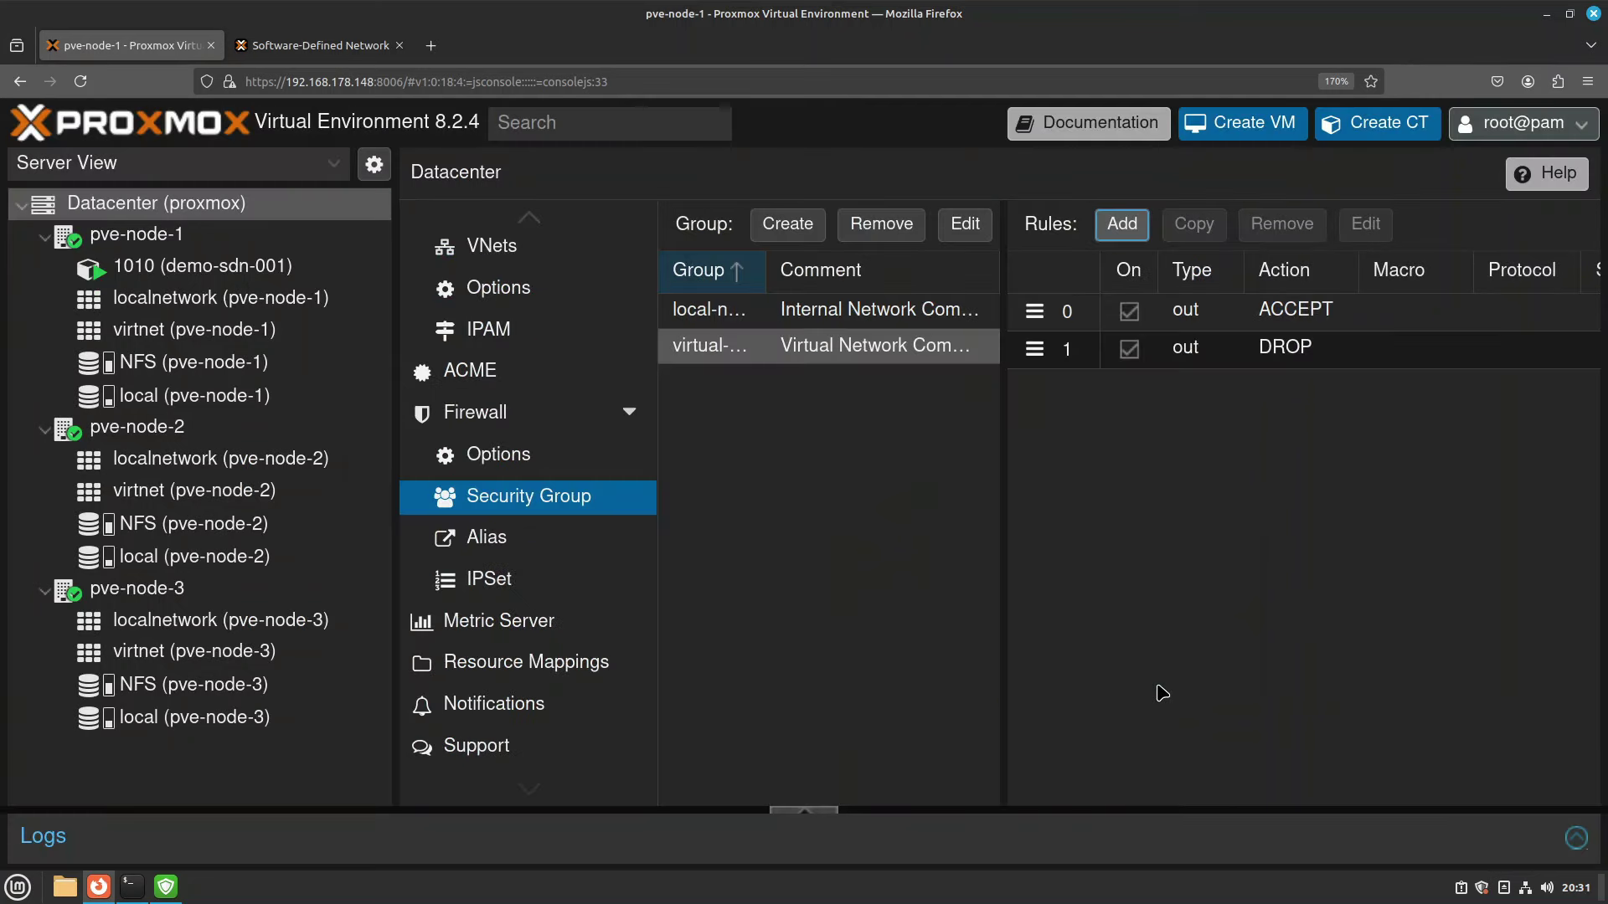
left_click_drag(1002, 456, 894, 454)
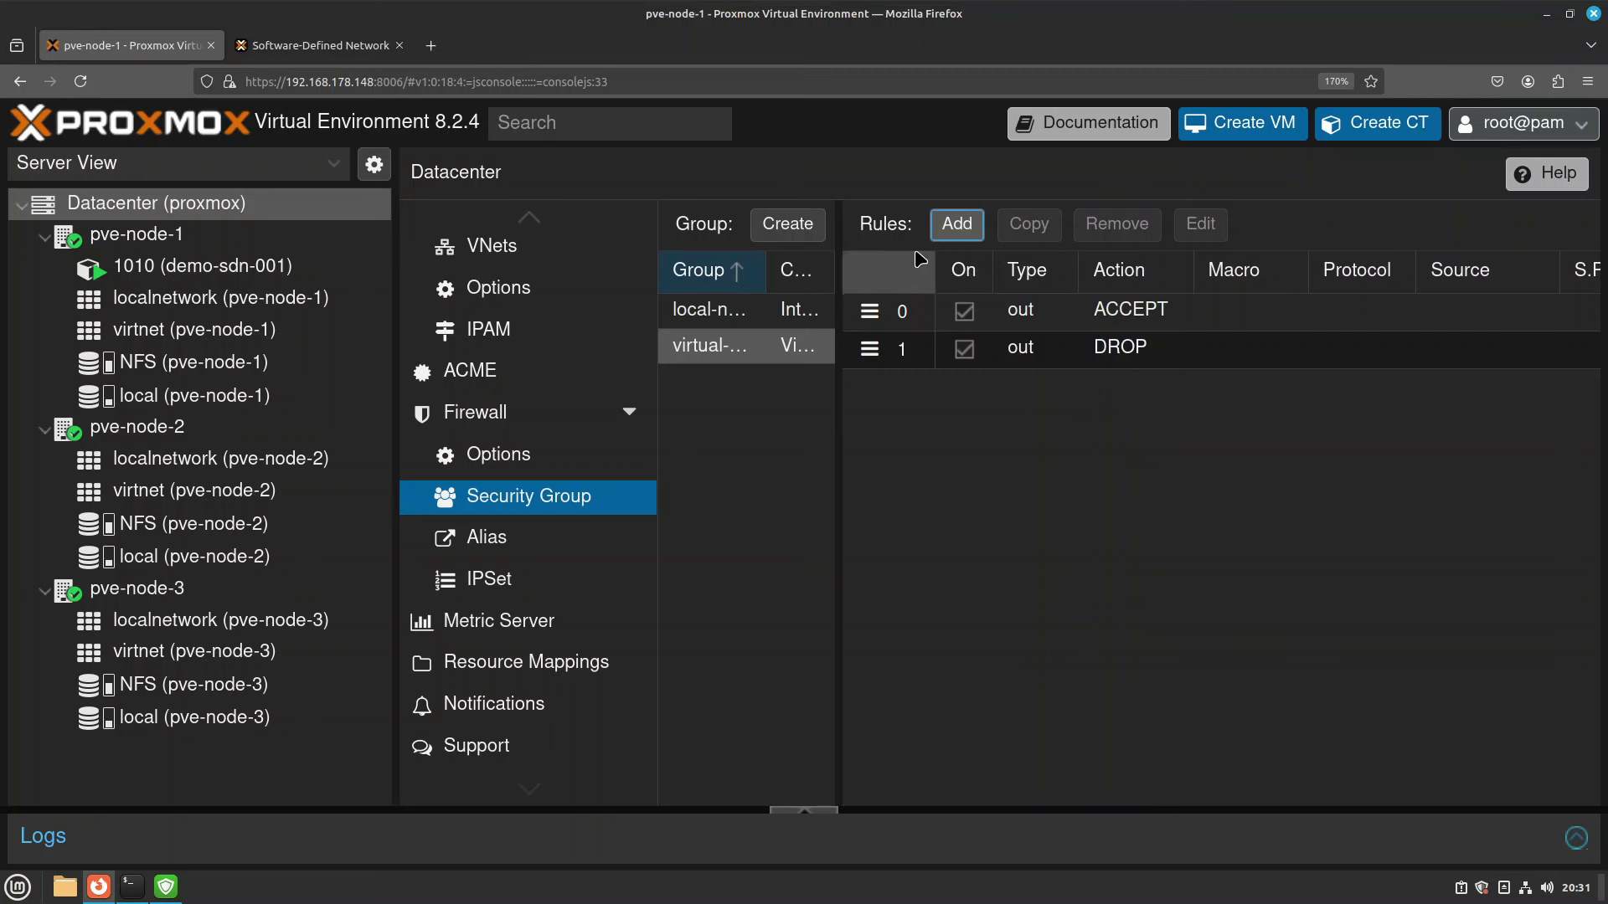
scroll(1052, 410, "right", 3)
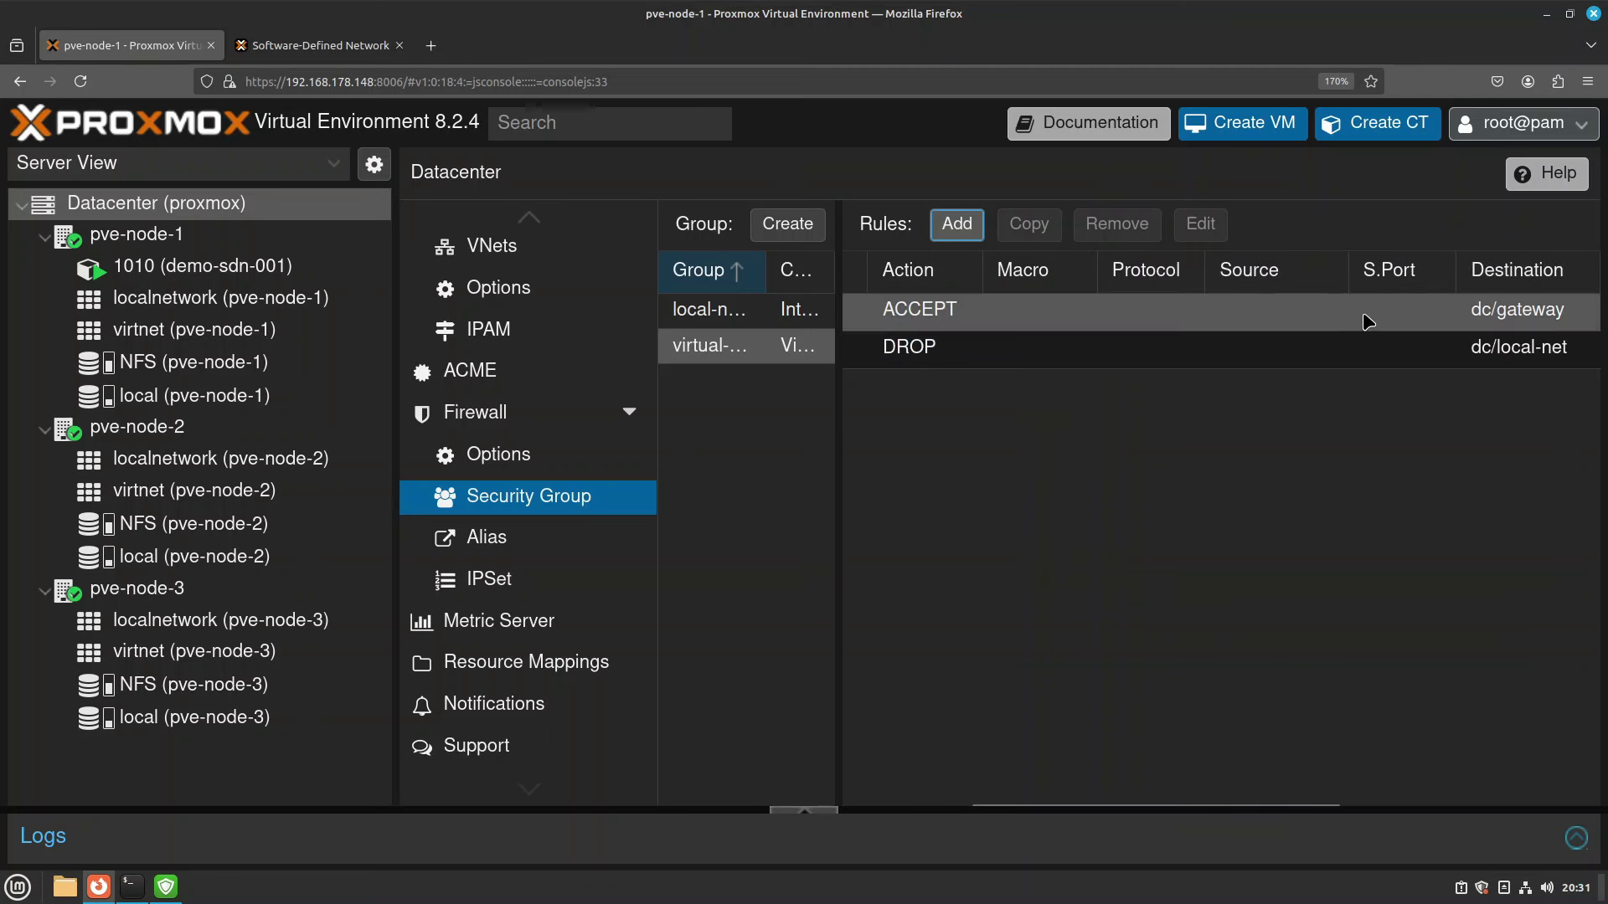
scroll(1099, 301, "left", 2)
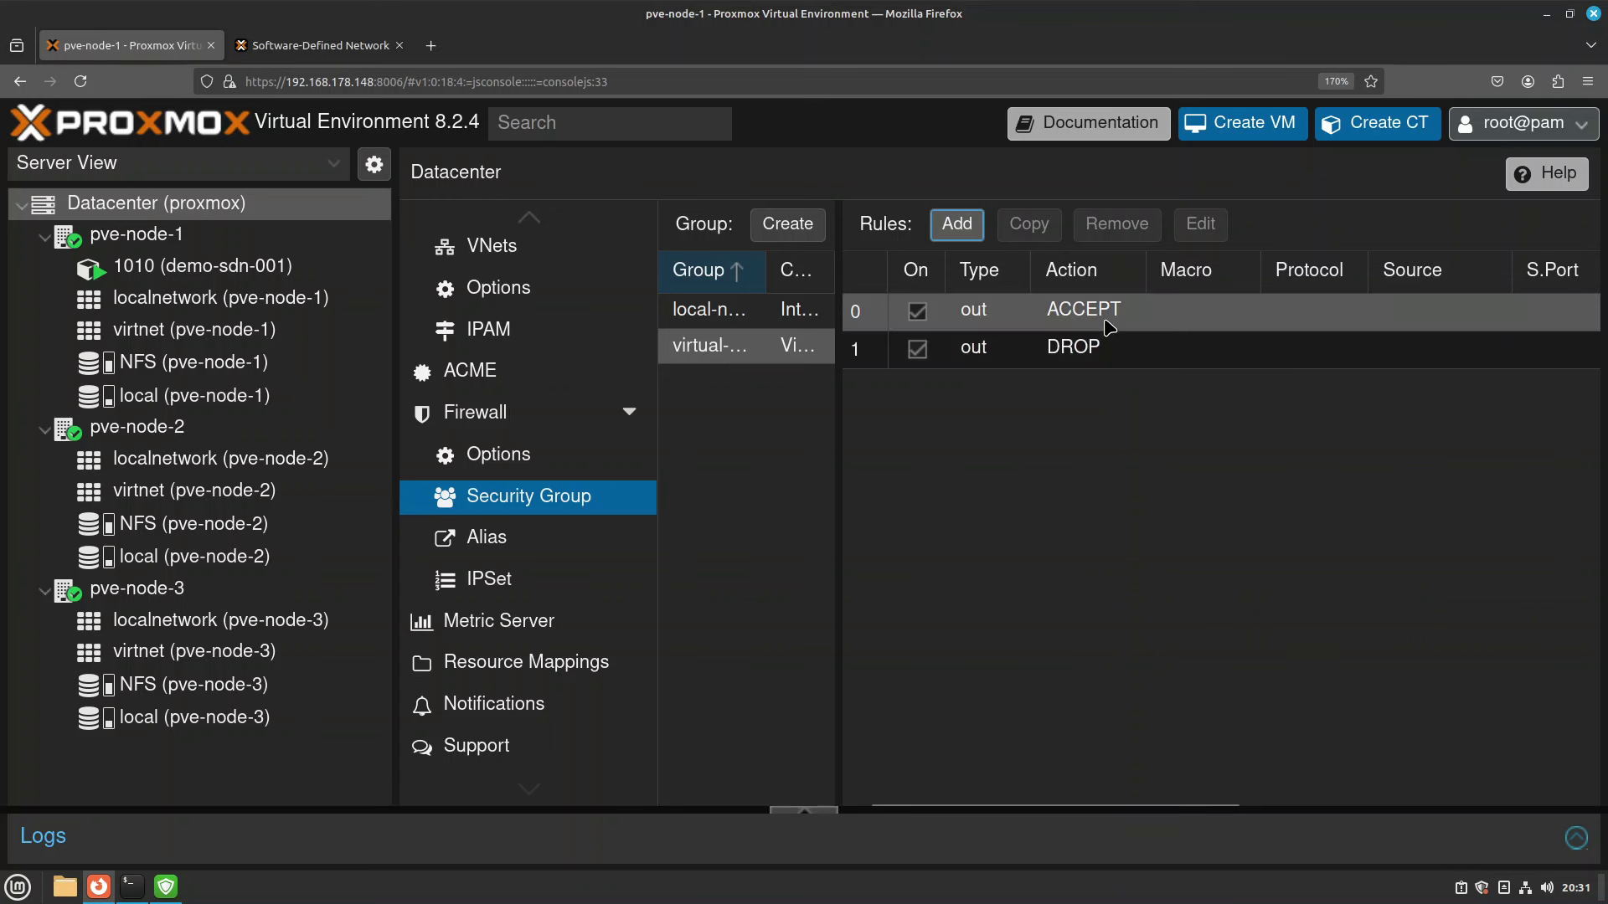
scroll(1110, 327, "right", 3)
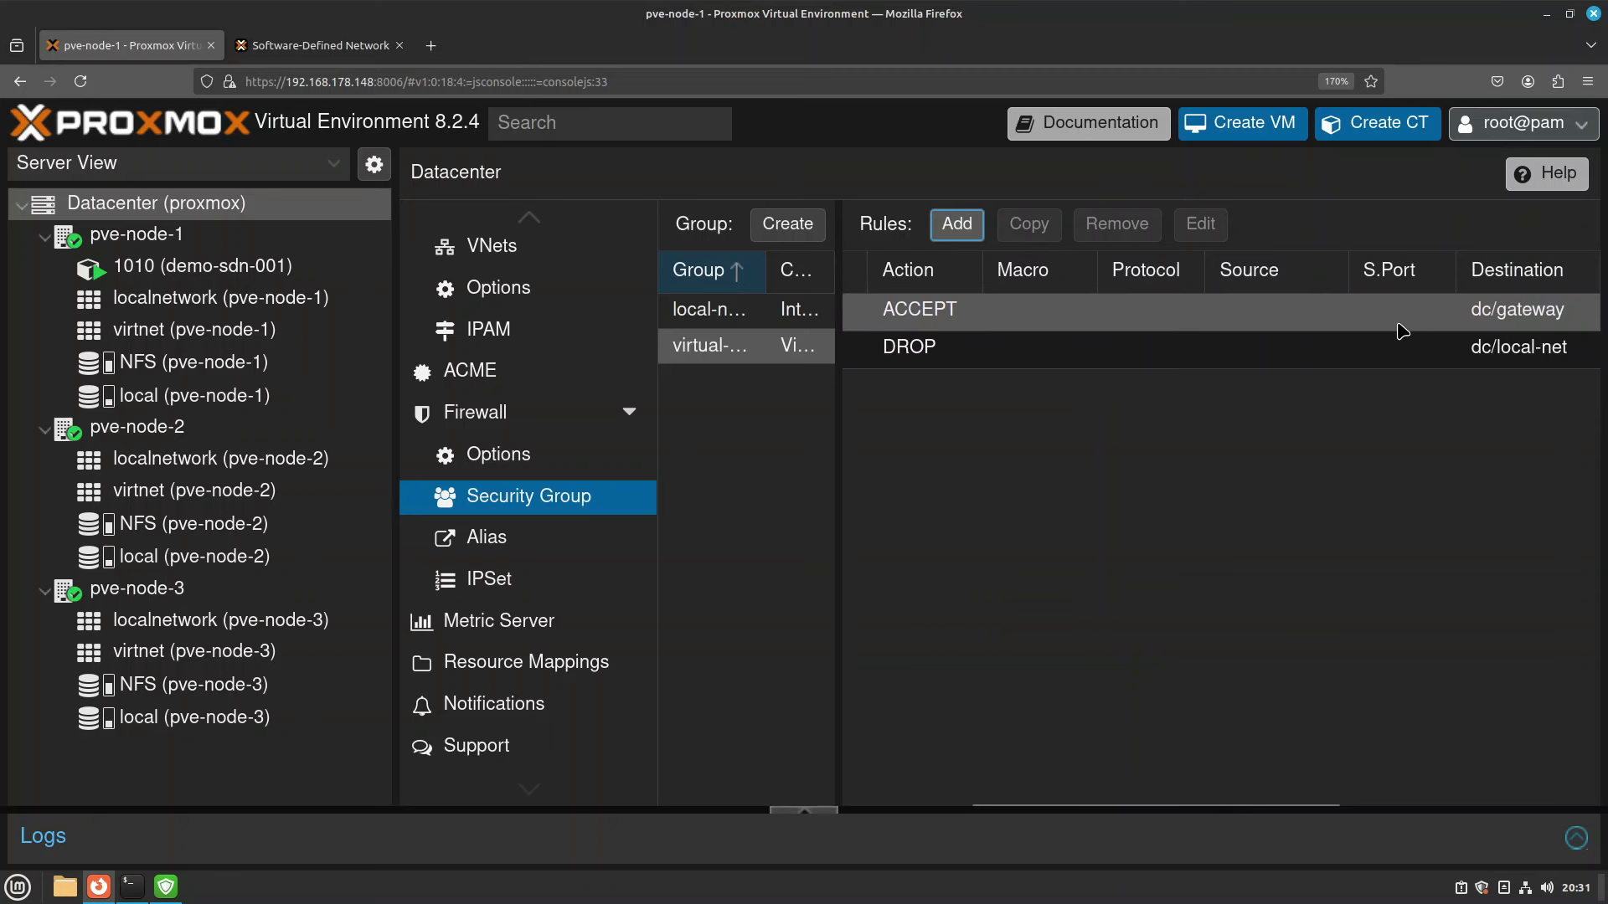
scroll(1403, 331, "left", 3)
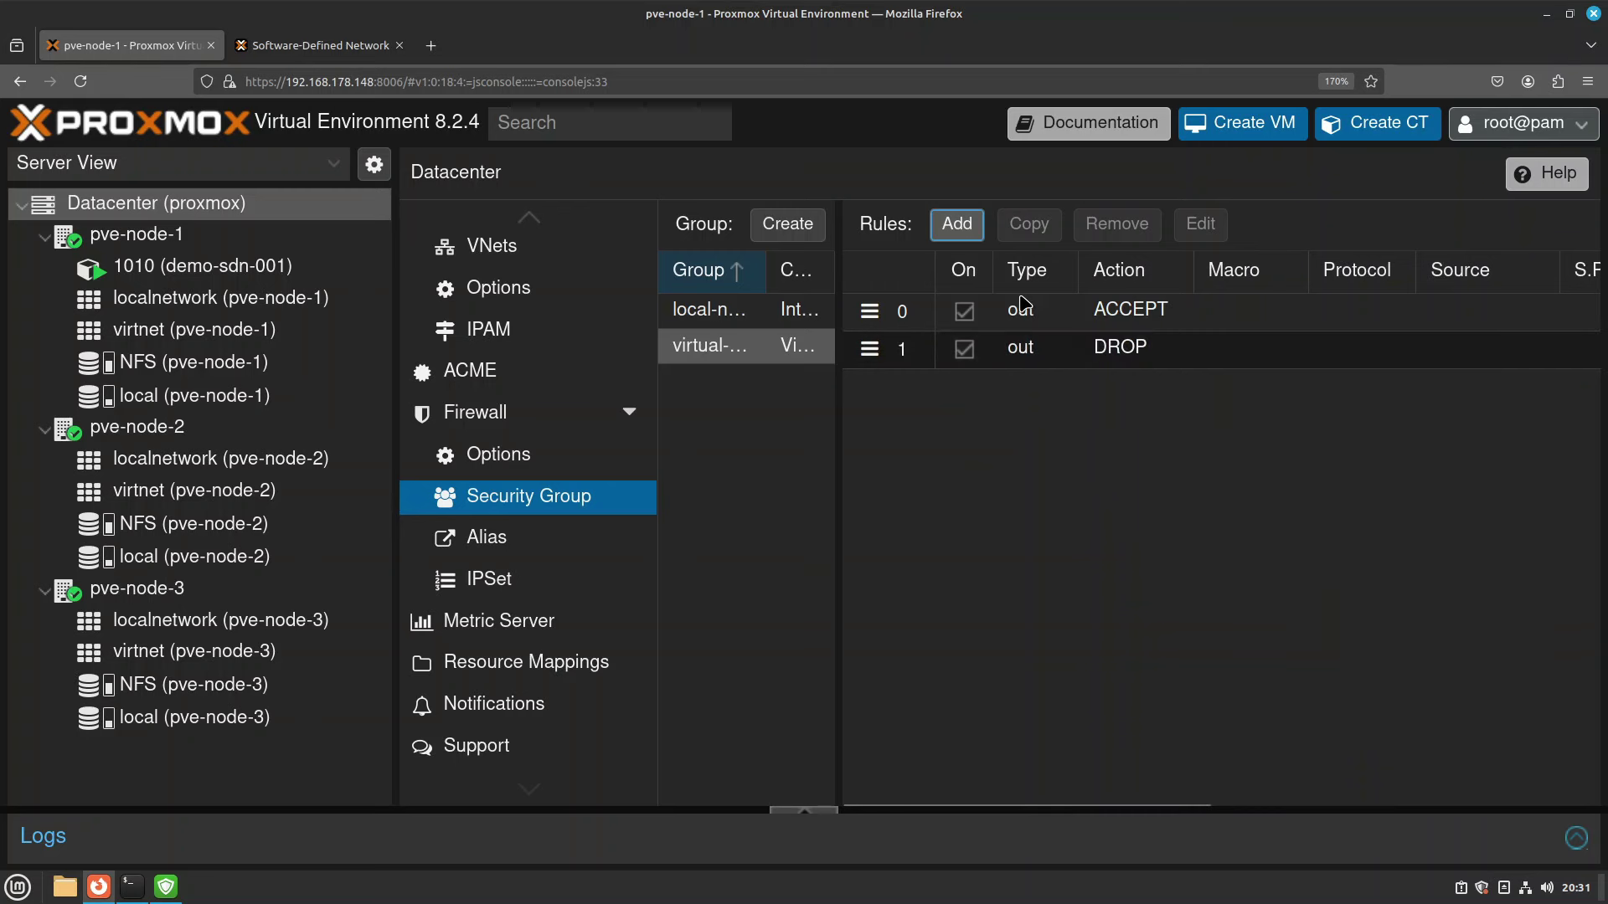
Add an enabled inbound ACCEPT rule with source local-net to the virtual-network security group.
left_click(957, 223)
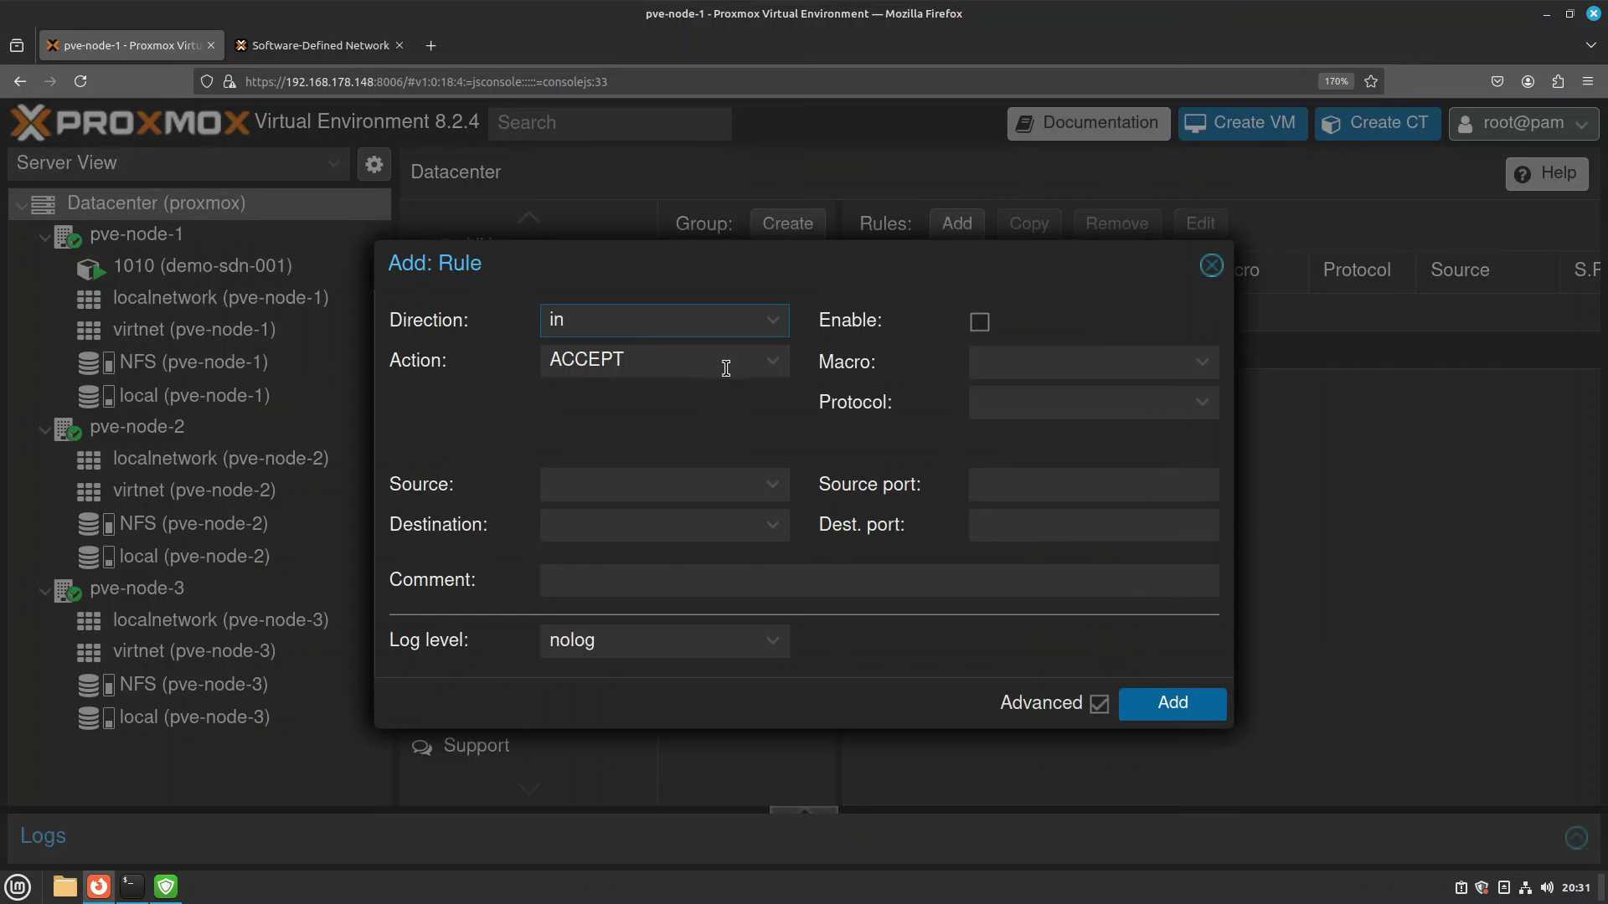
left_click(981, 325)
left_click(770, 489)
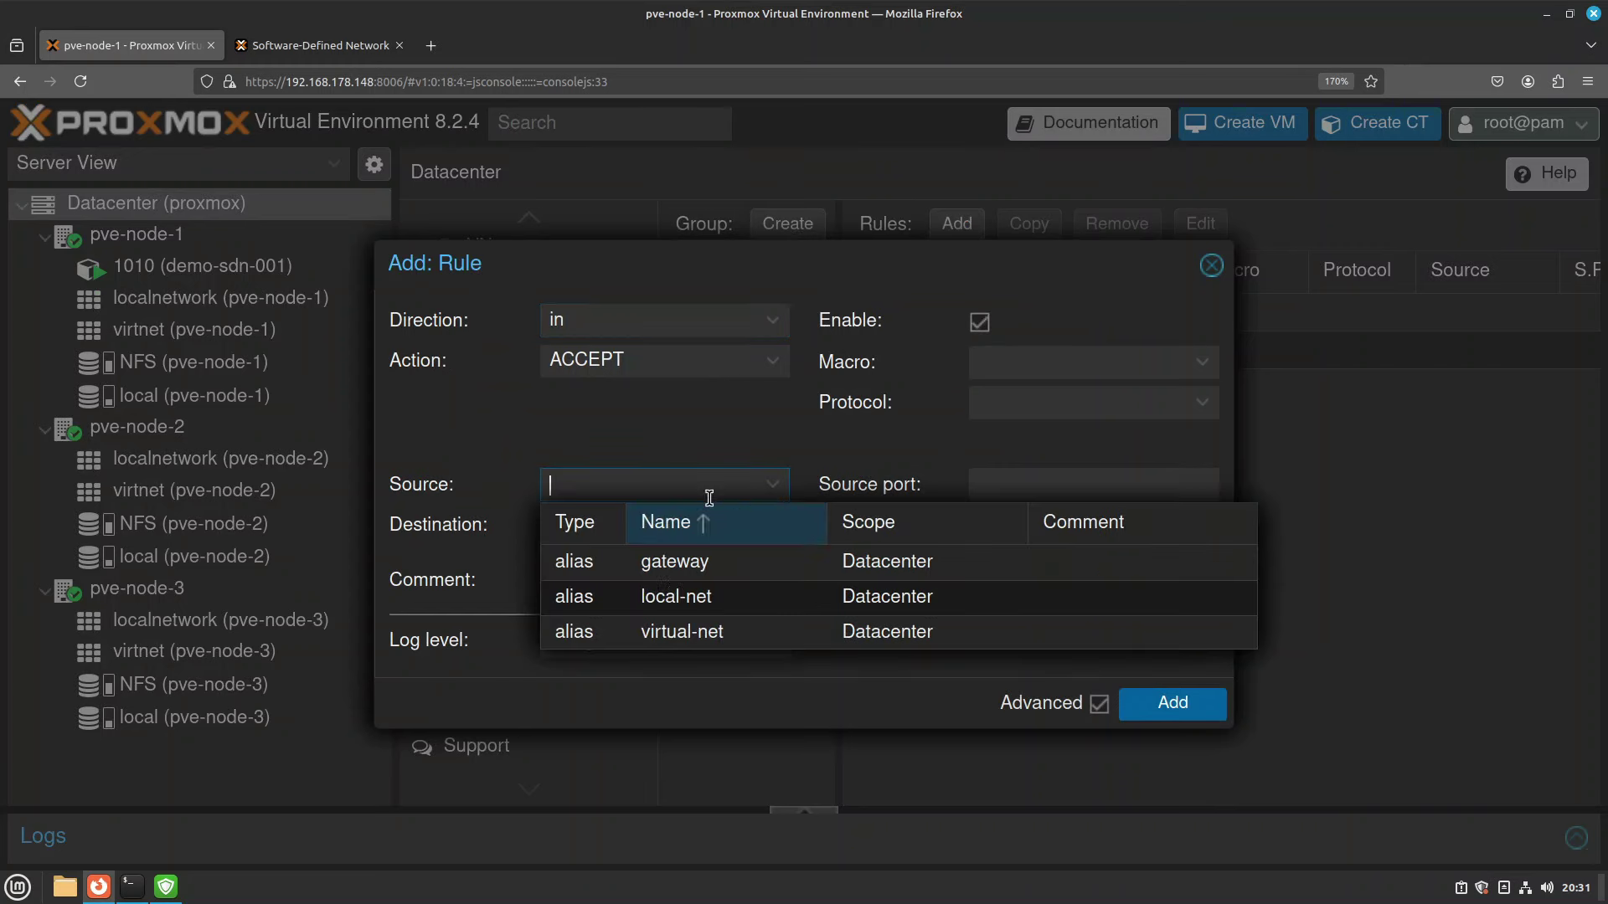
left_click(734, 608)
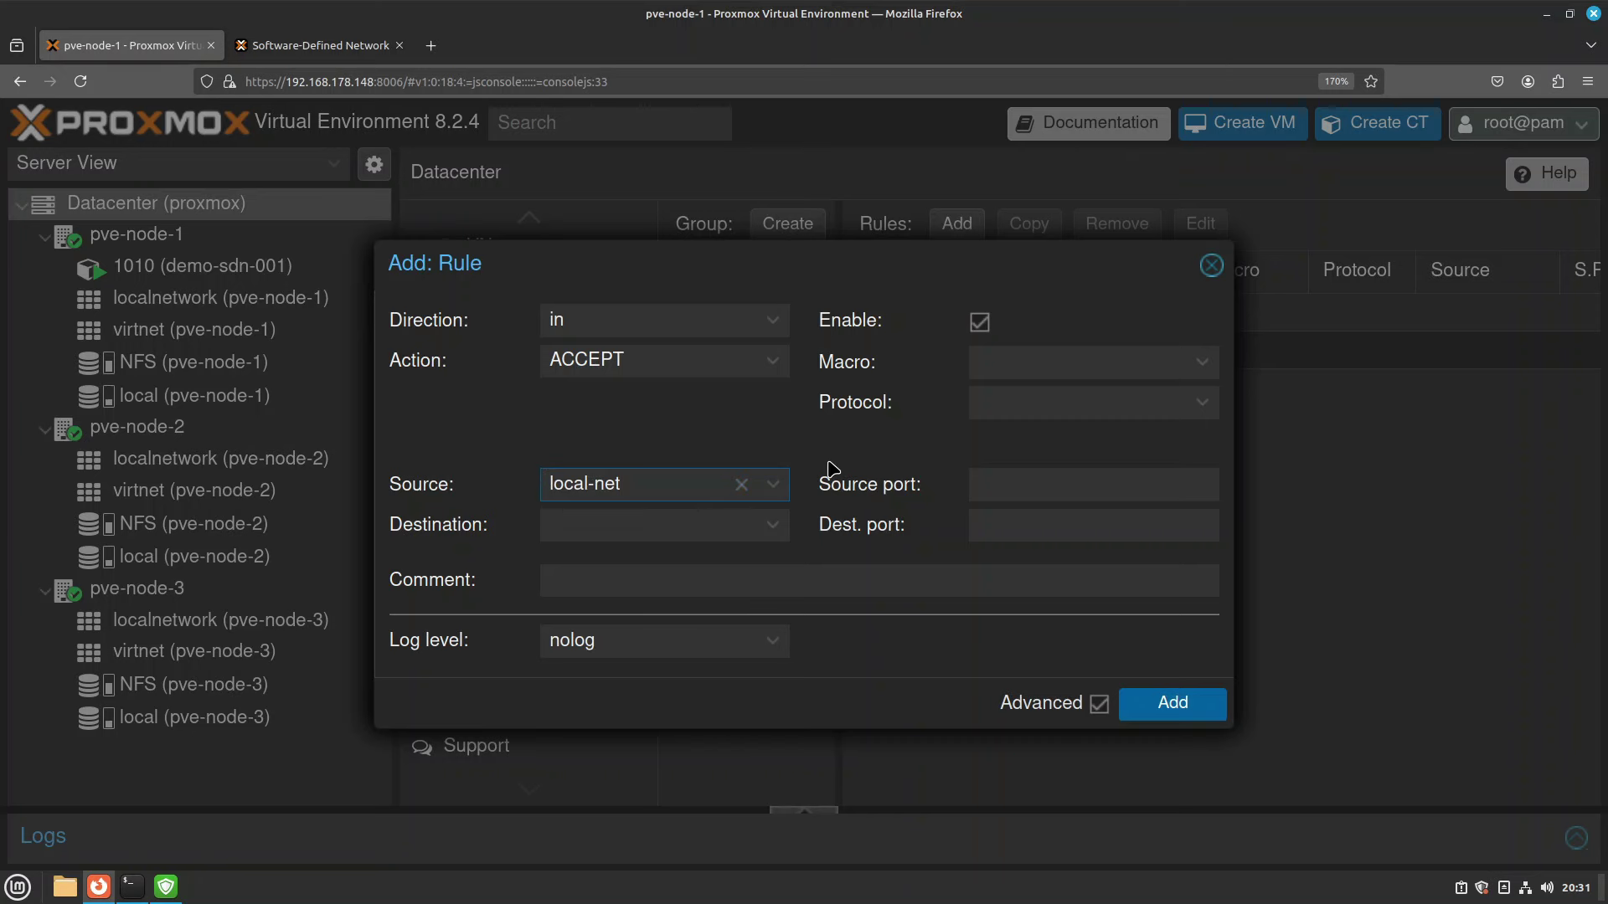
left_click(1194, 706)
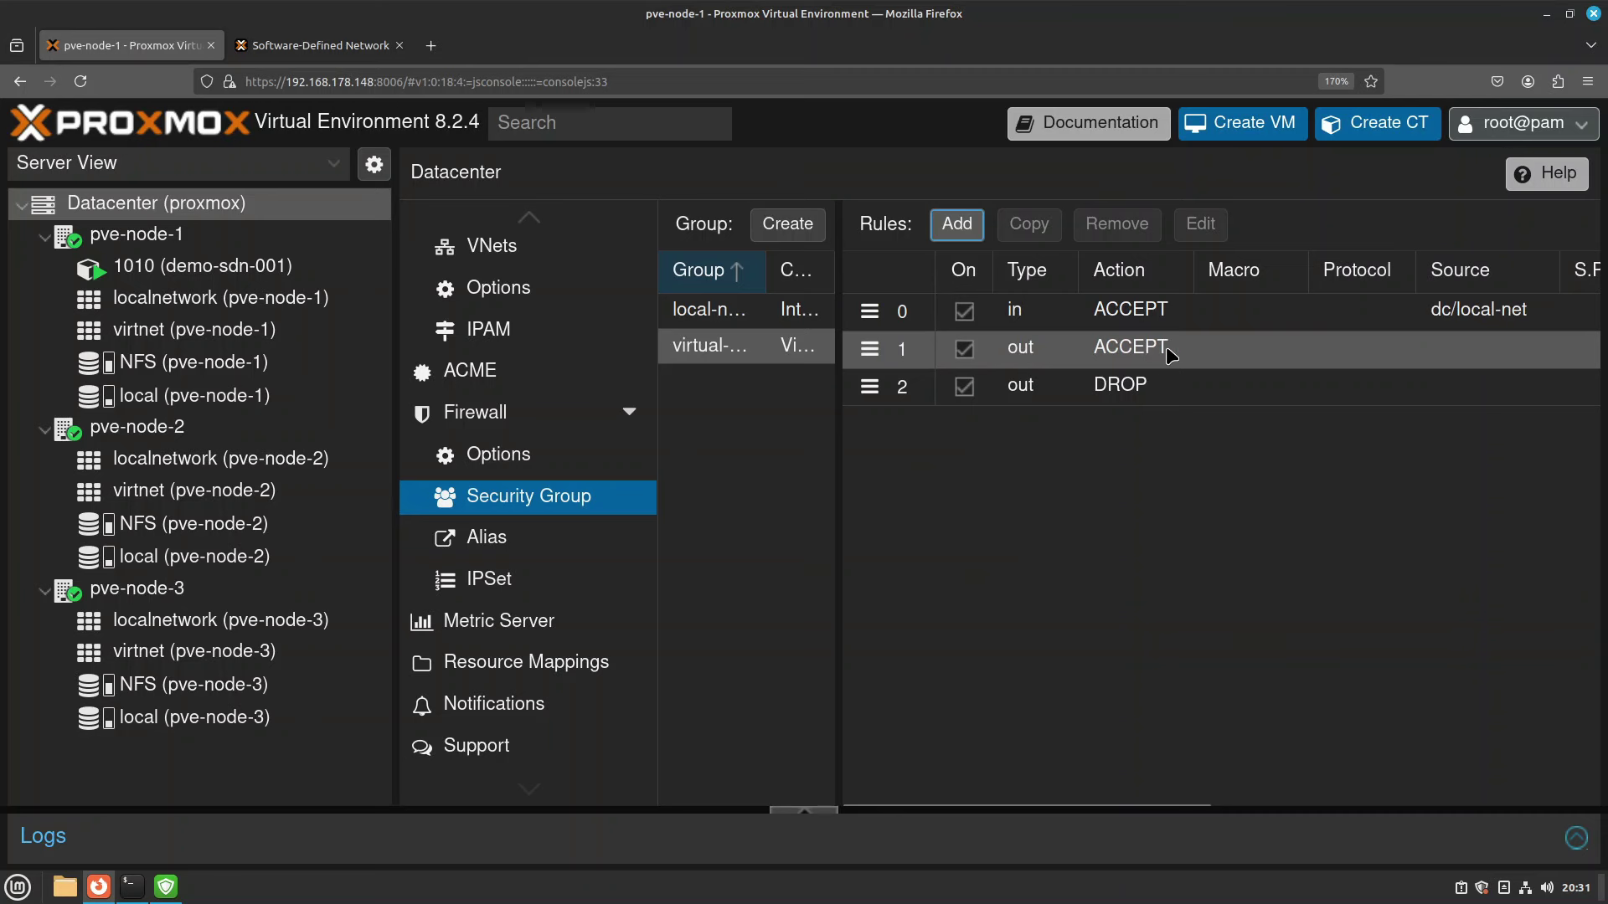
Check the gateway alias address, recheck the group's rules, then select container 1010.
scroll(1168, 351, "right", 4)
scroll(1168, 351, "right", 1)
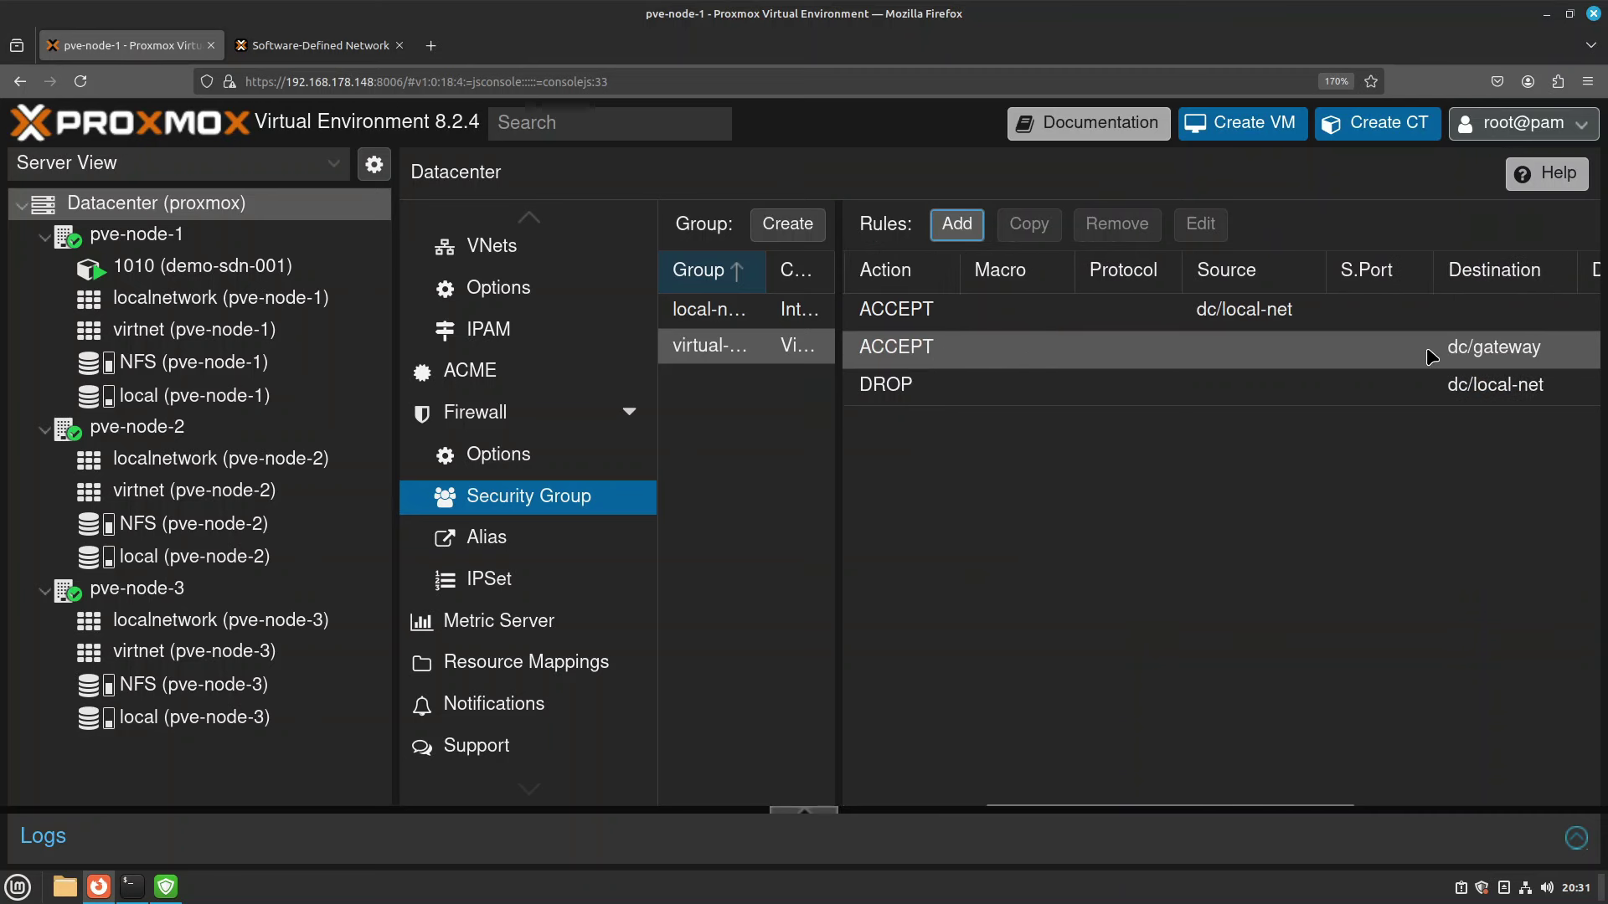
left_click(495, 543)
left_click(938, 323)
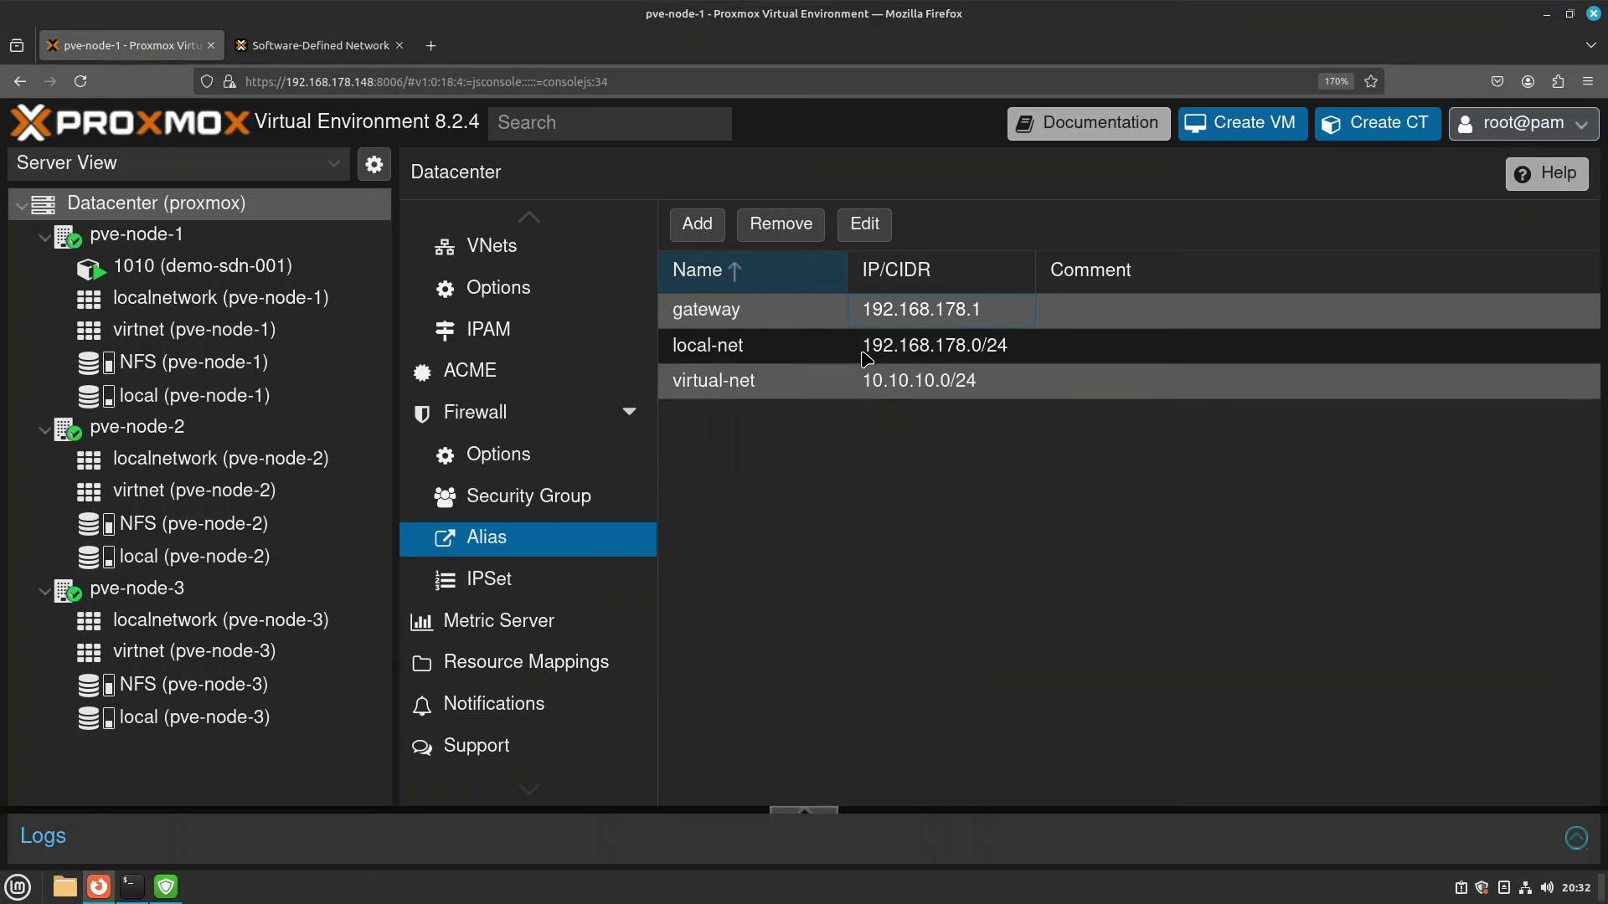
left_click(534, 492)
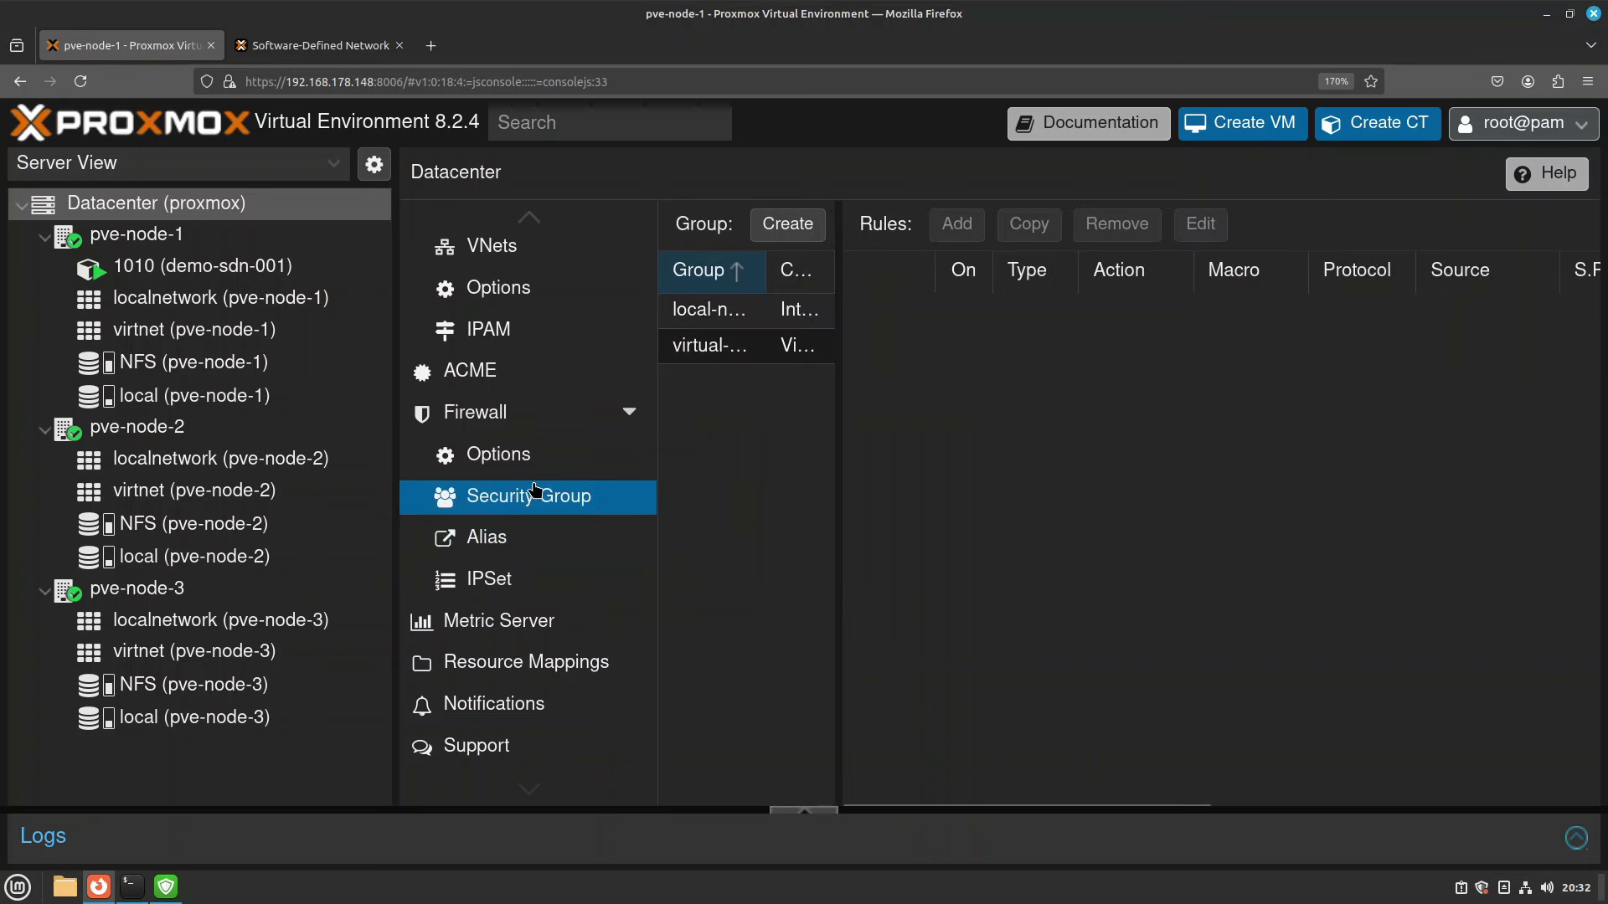
left_click(720, 345)
scroll(1191, 395, "right", 5)
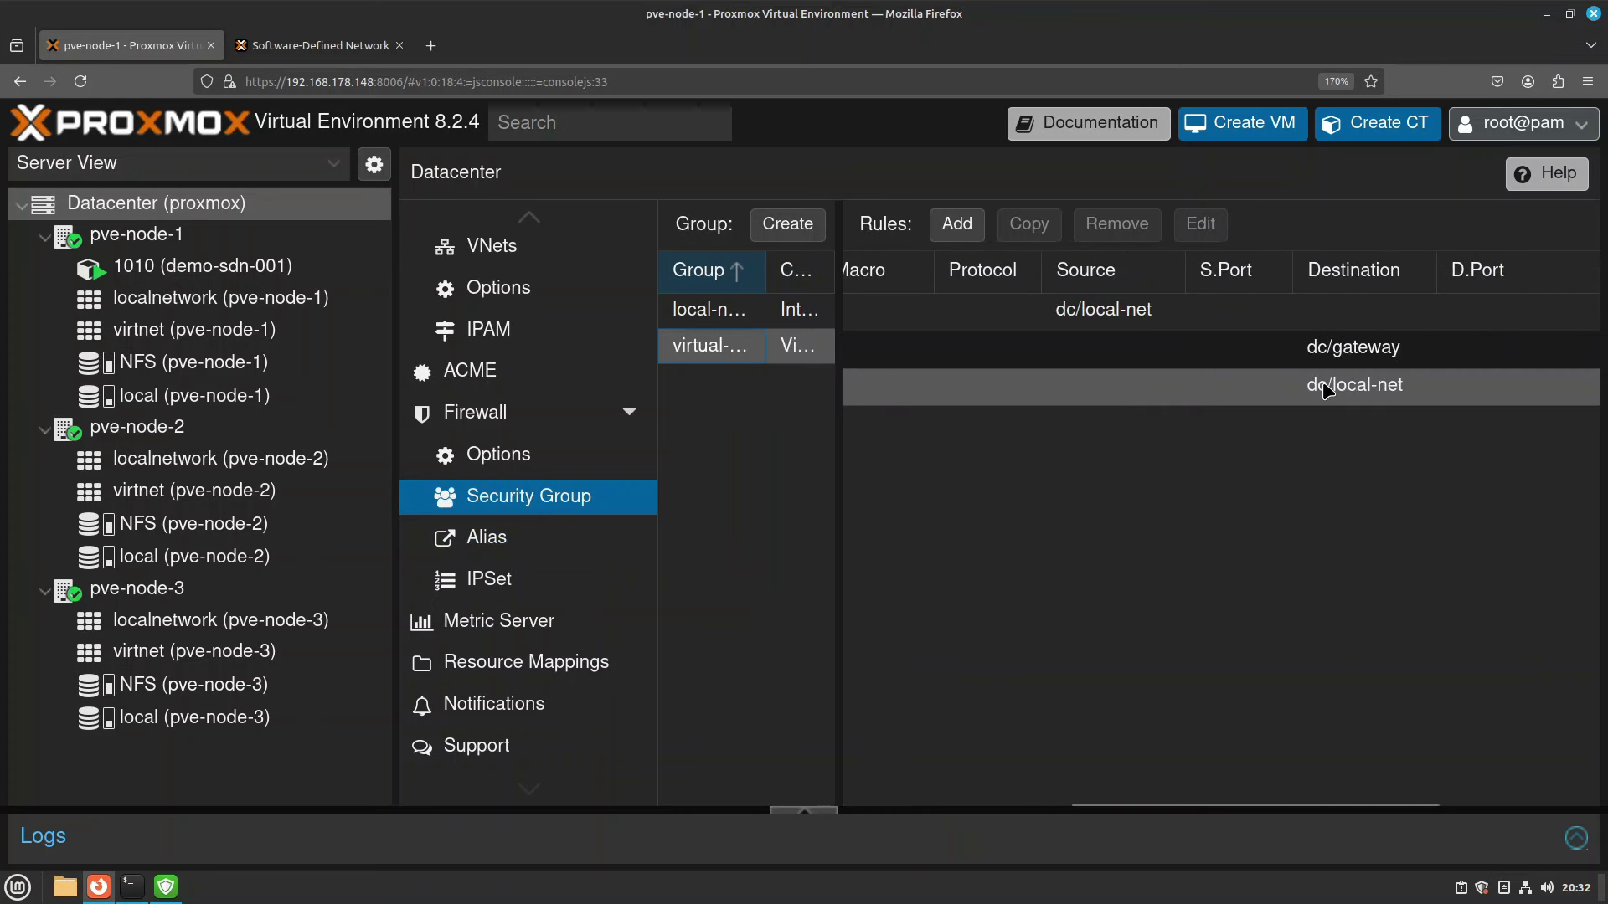
scroll(1338, 386, "left", 5)
left_click(144, 275)
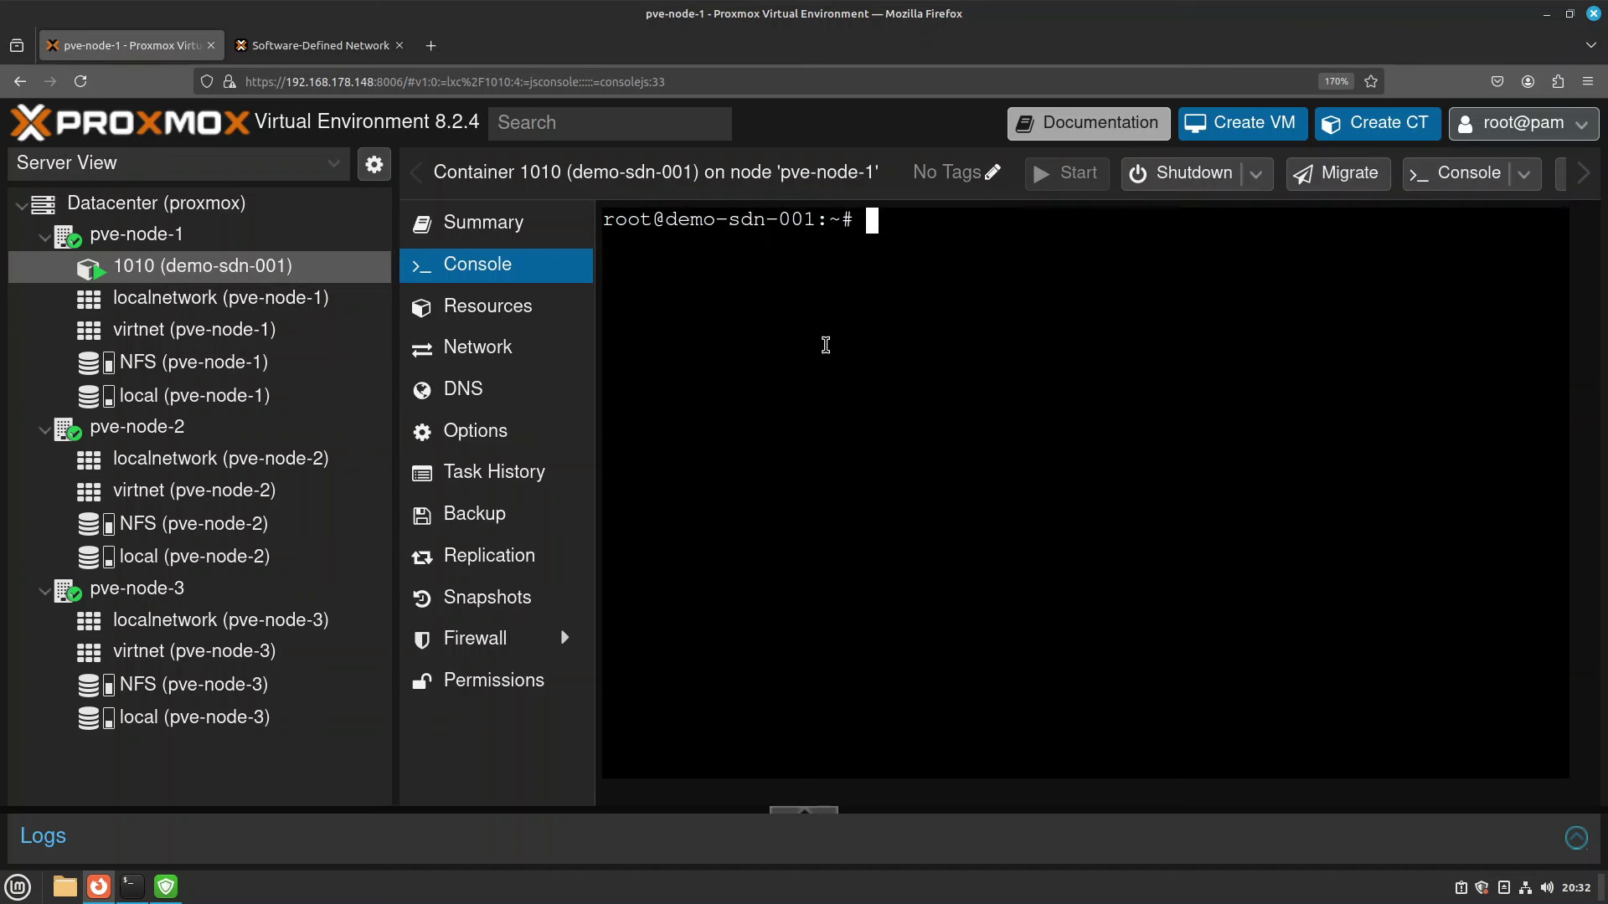
SSH as root to 192.168.178.120, accept the host key, log in, then exit.
key("Return")
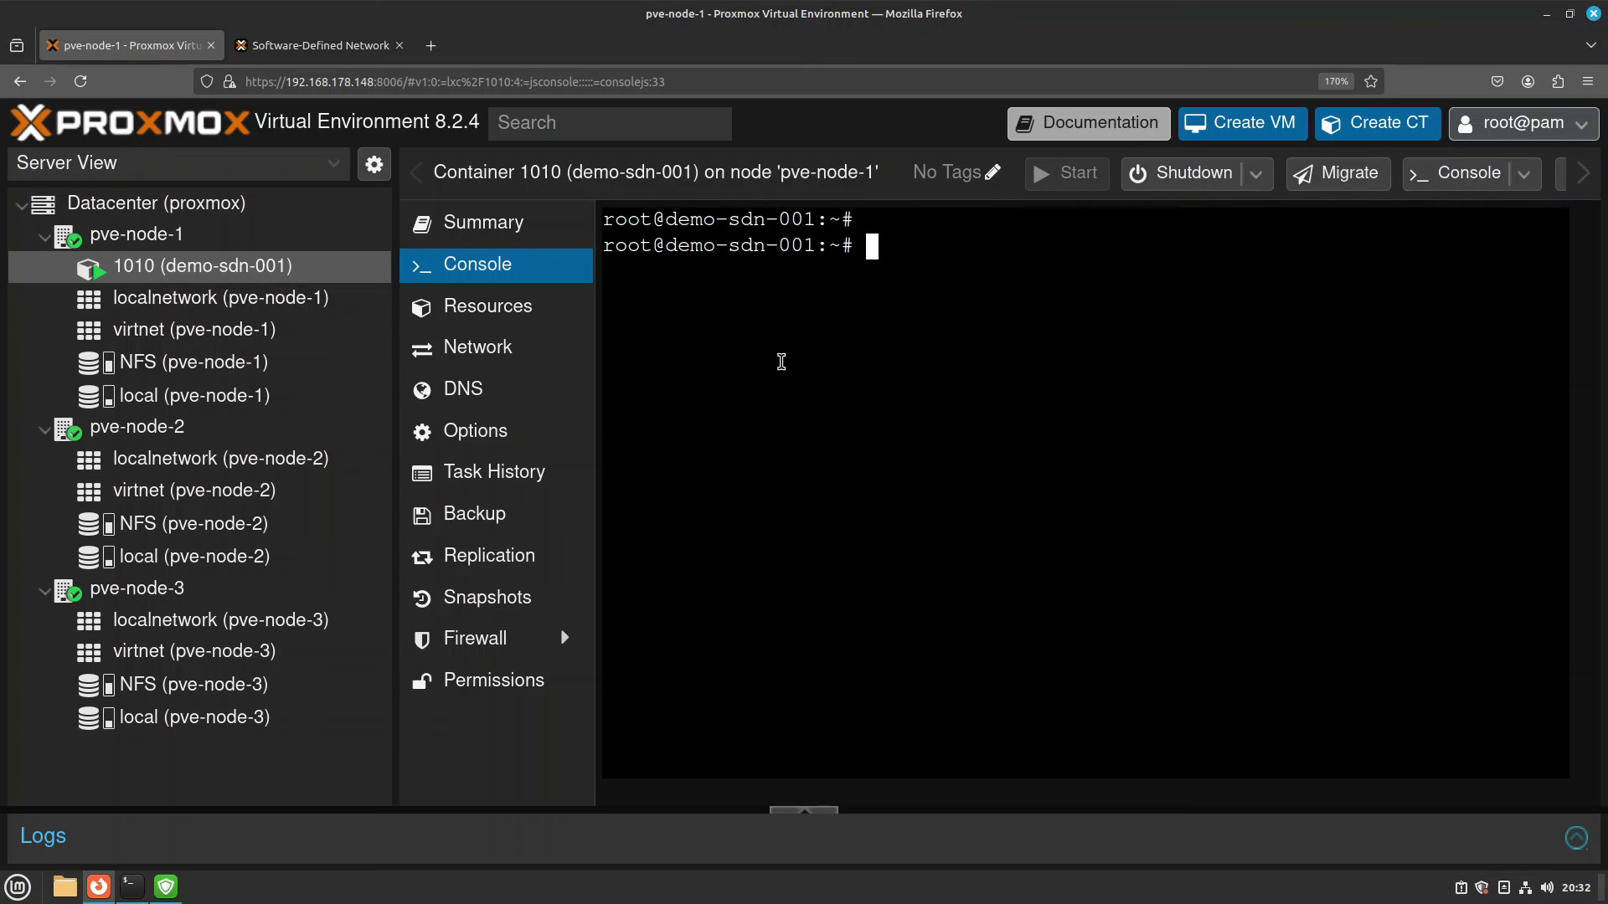
type("ssh mrp@")
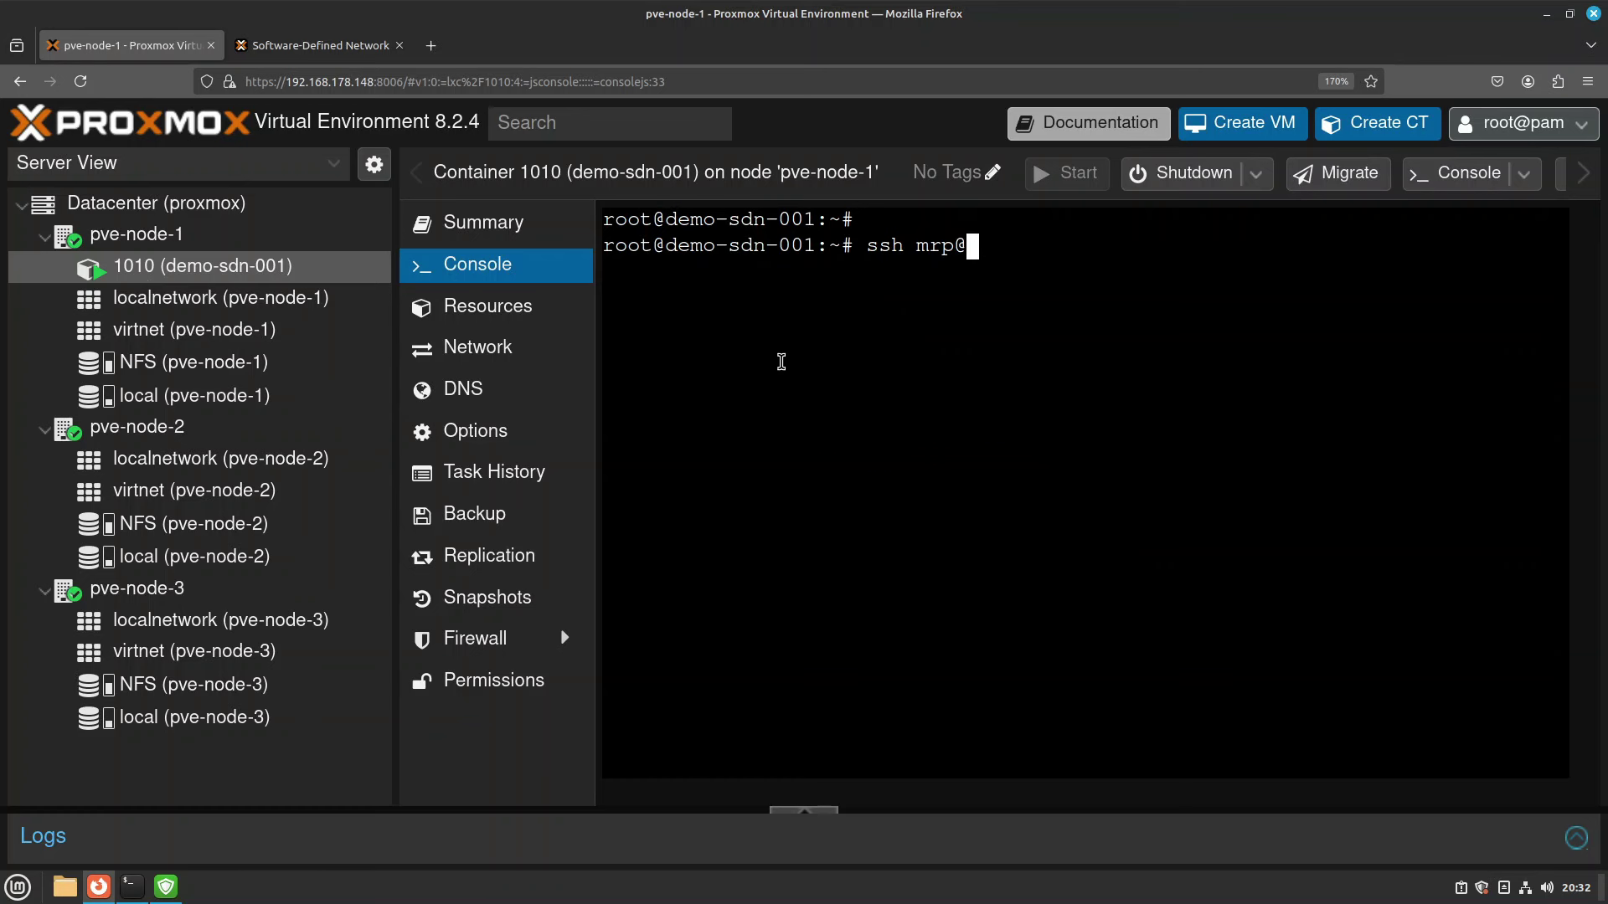
key("BackSpace")
key("BackSpace")
key("BackSpace")
key("BackSpace")
type("root@192.168.178.120")
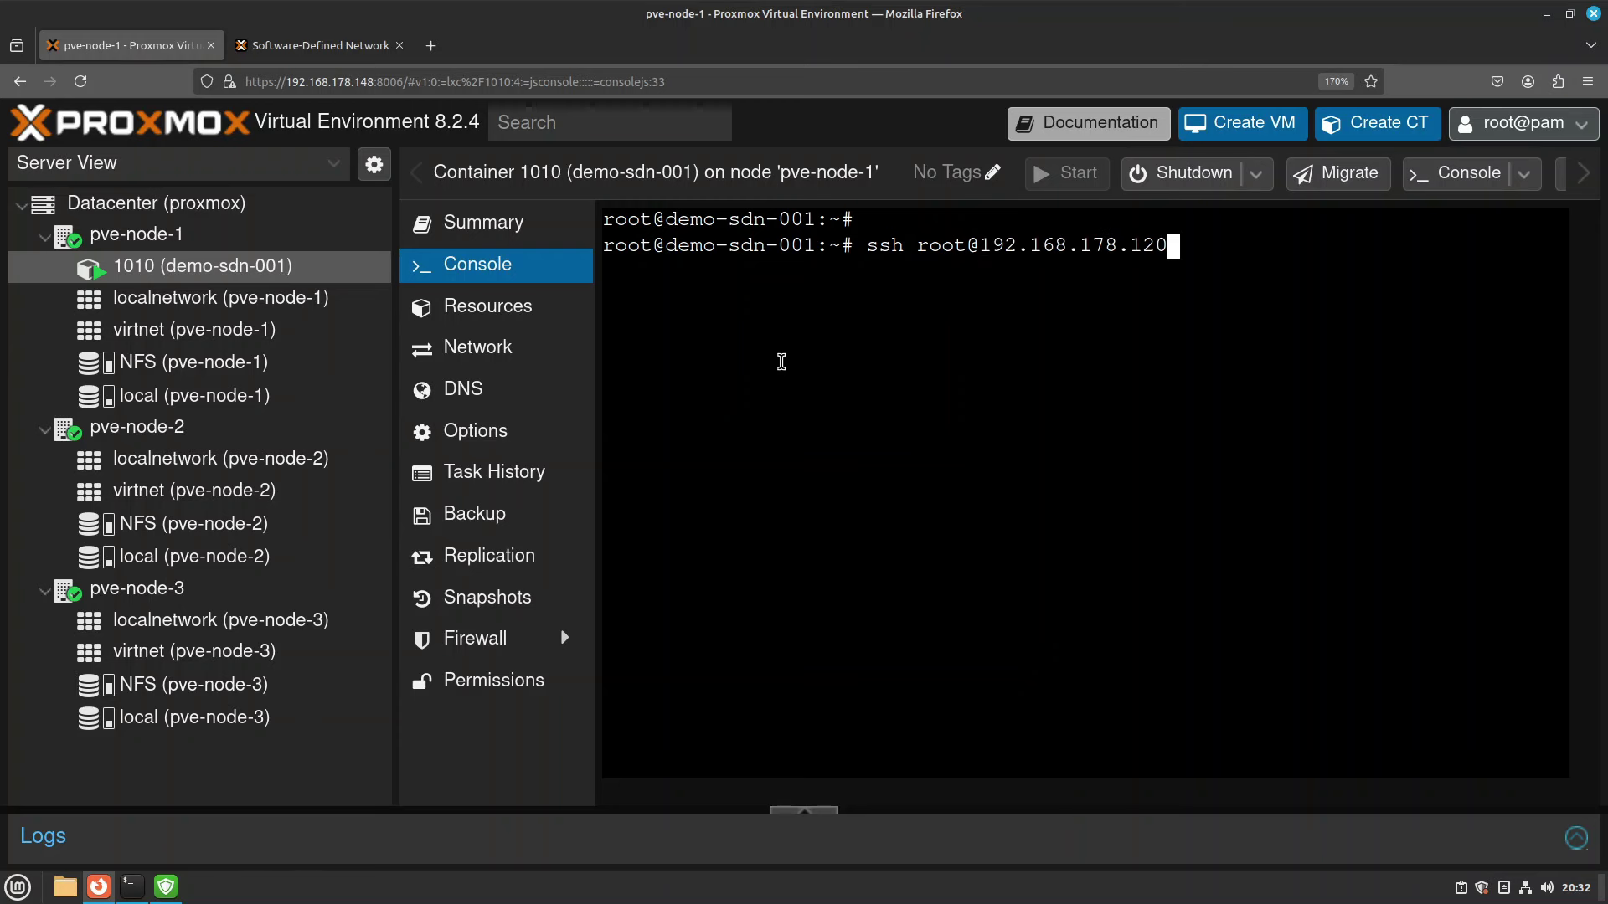
key("Return")
type("yes")
key("Return")
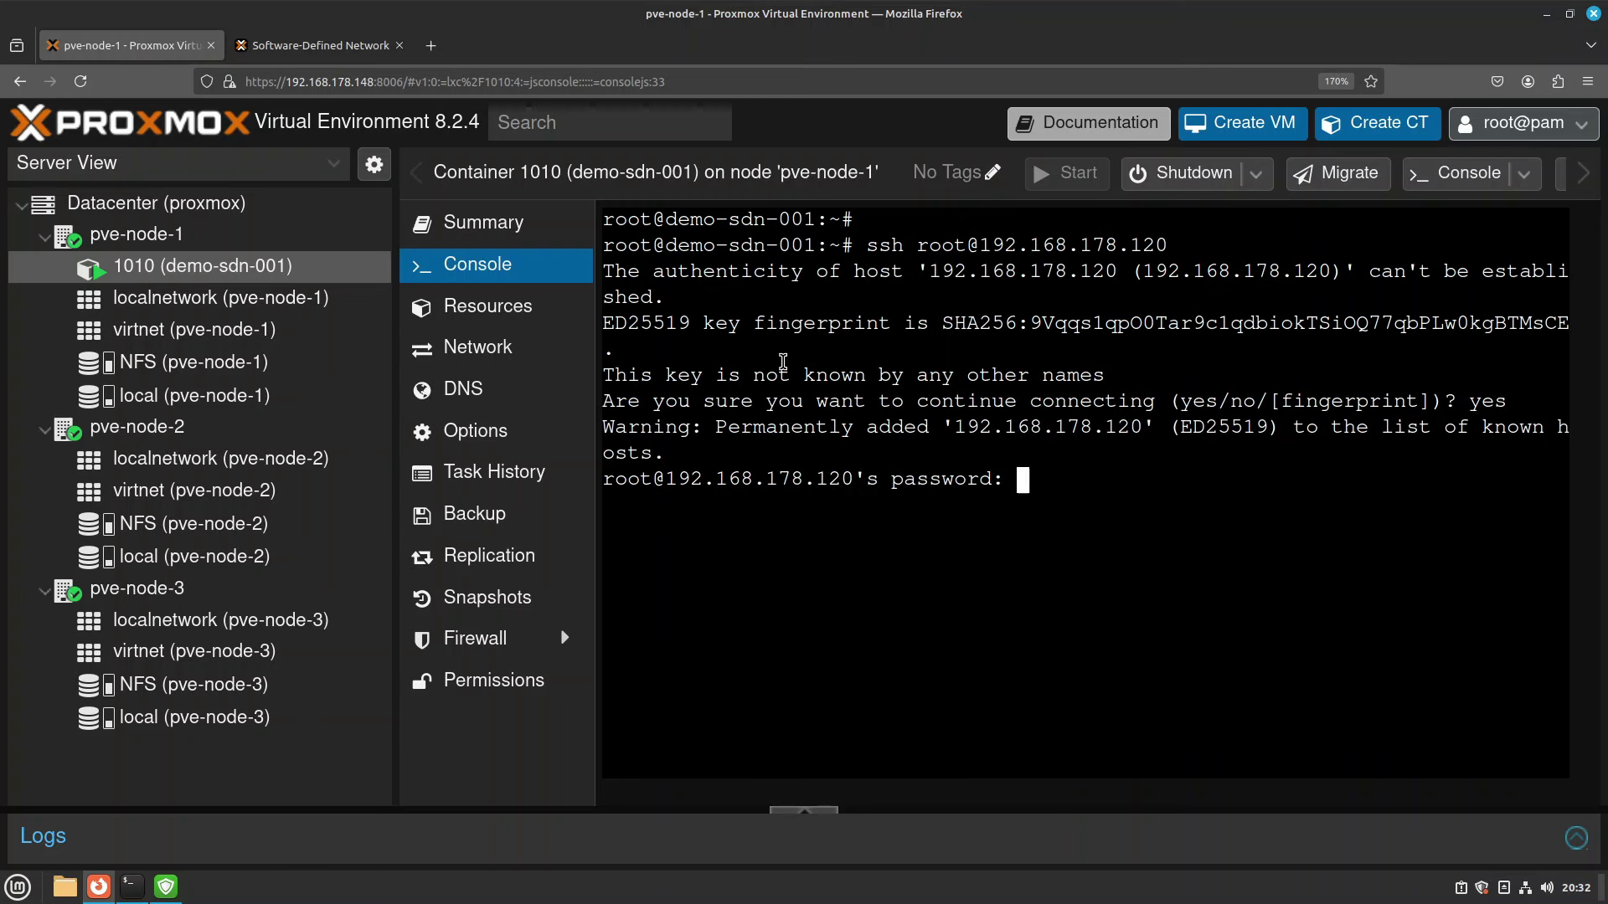
key("Return")
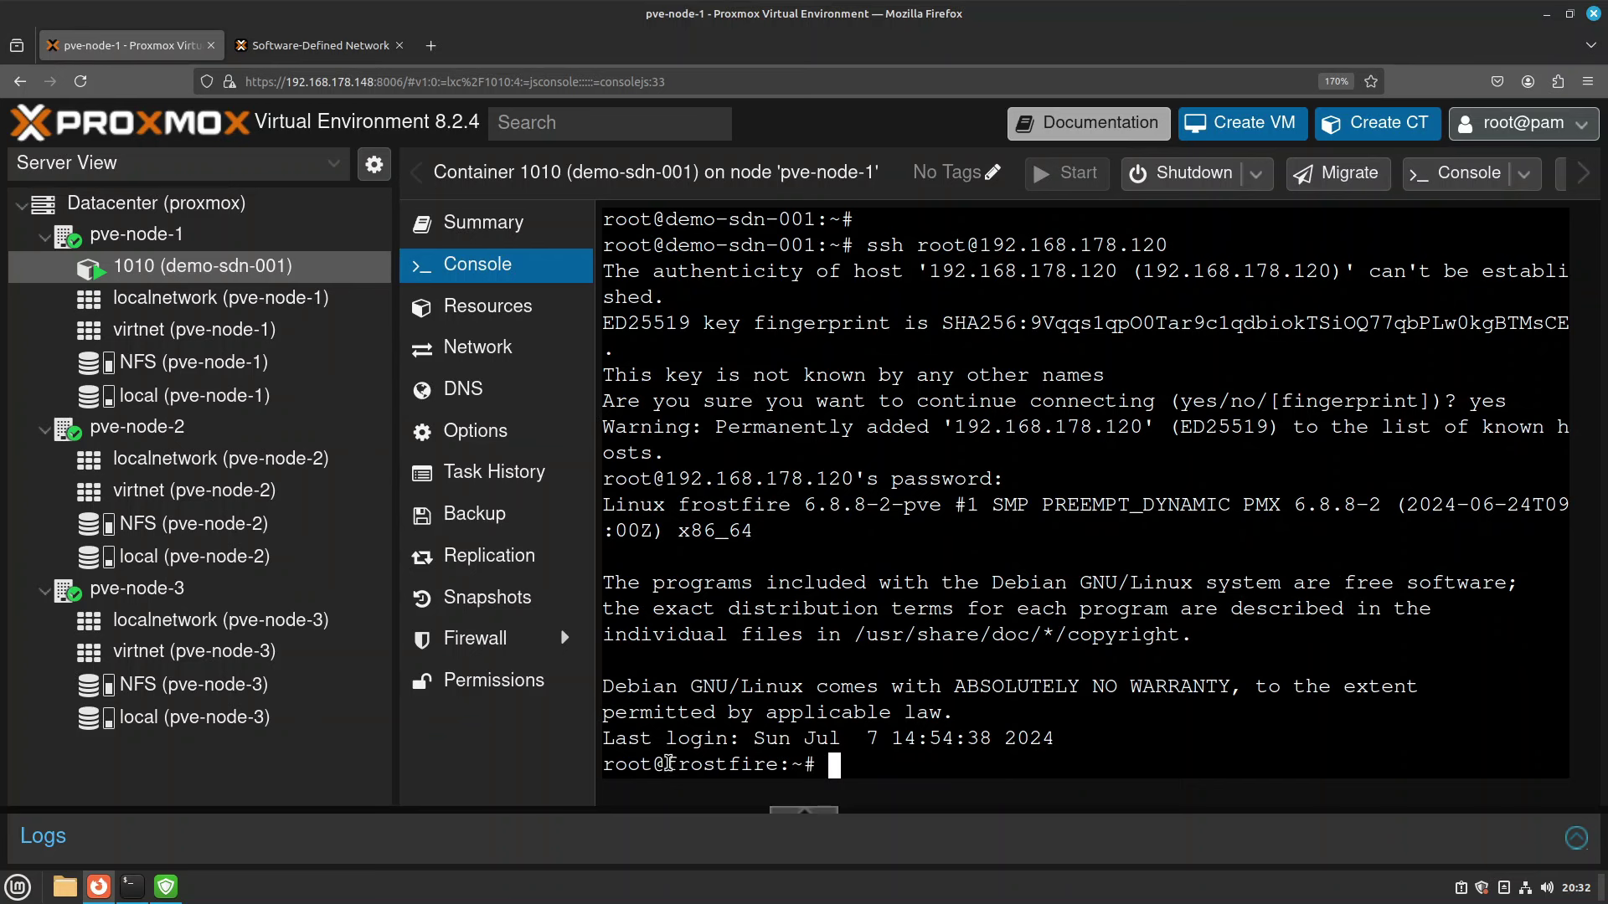
double_click(759, 762)
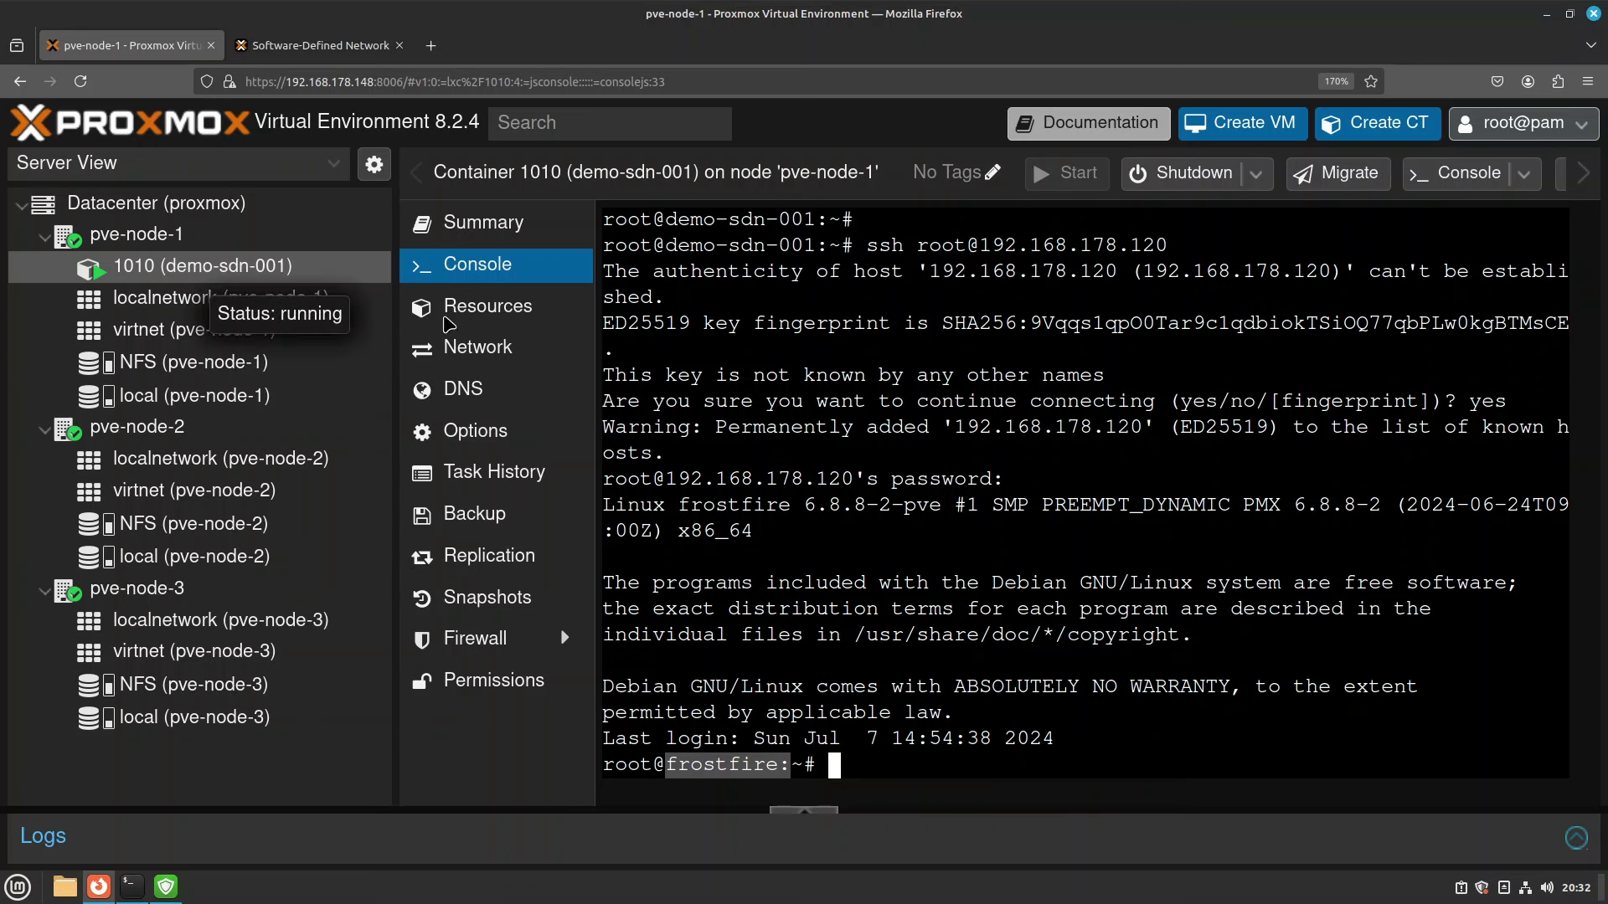
left_click(1091, 739)
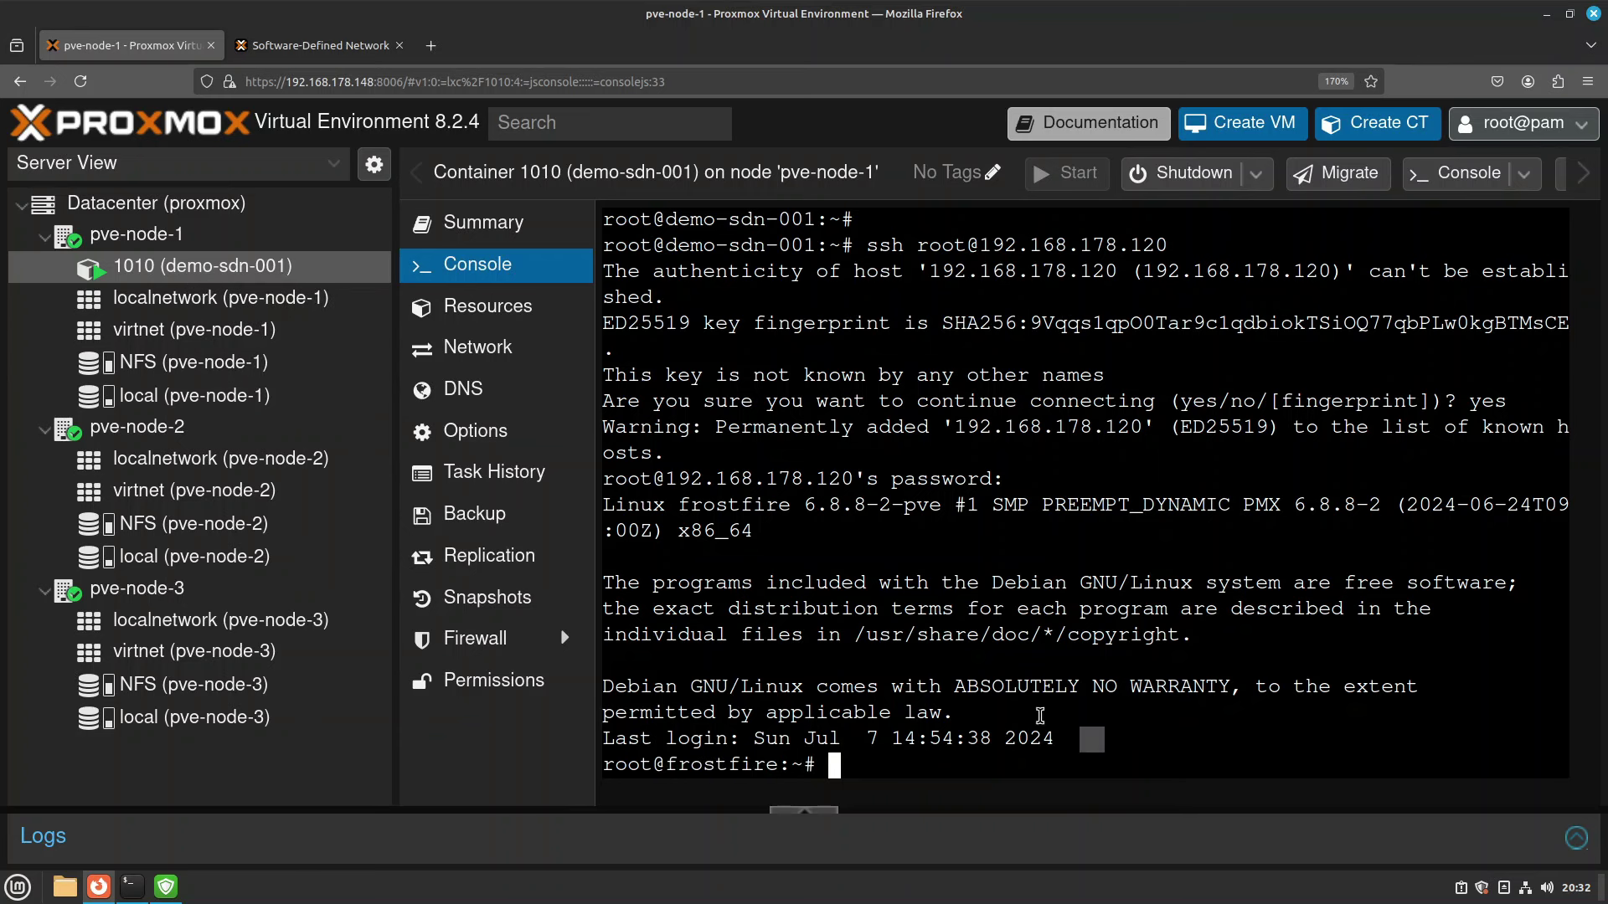
type("exity")
key("Return")
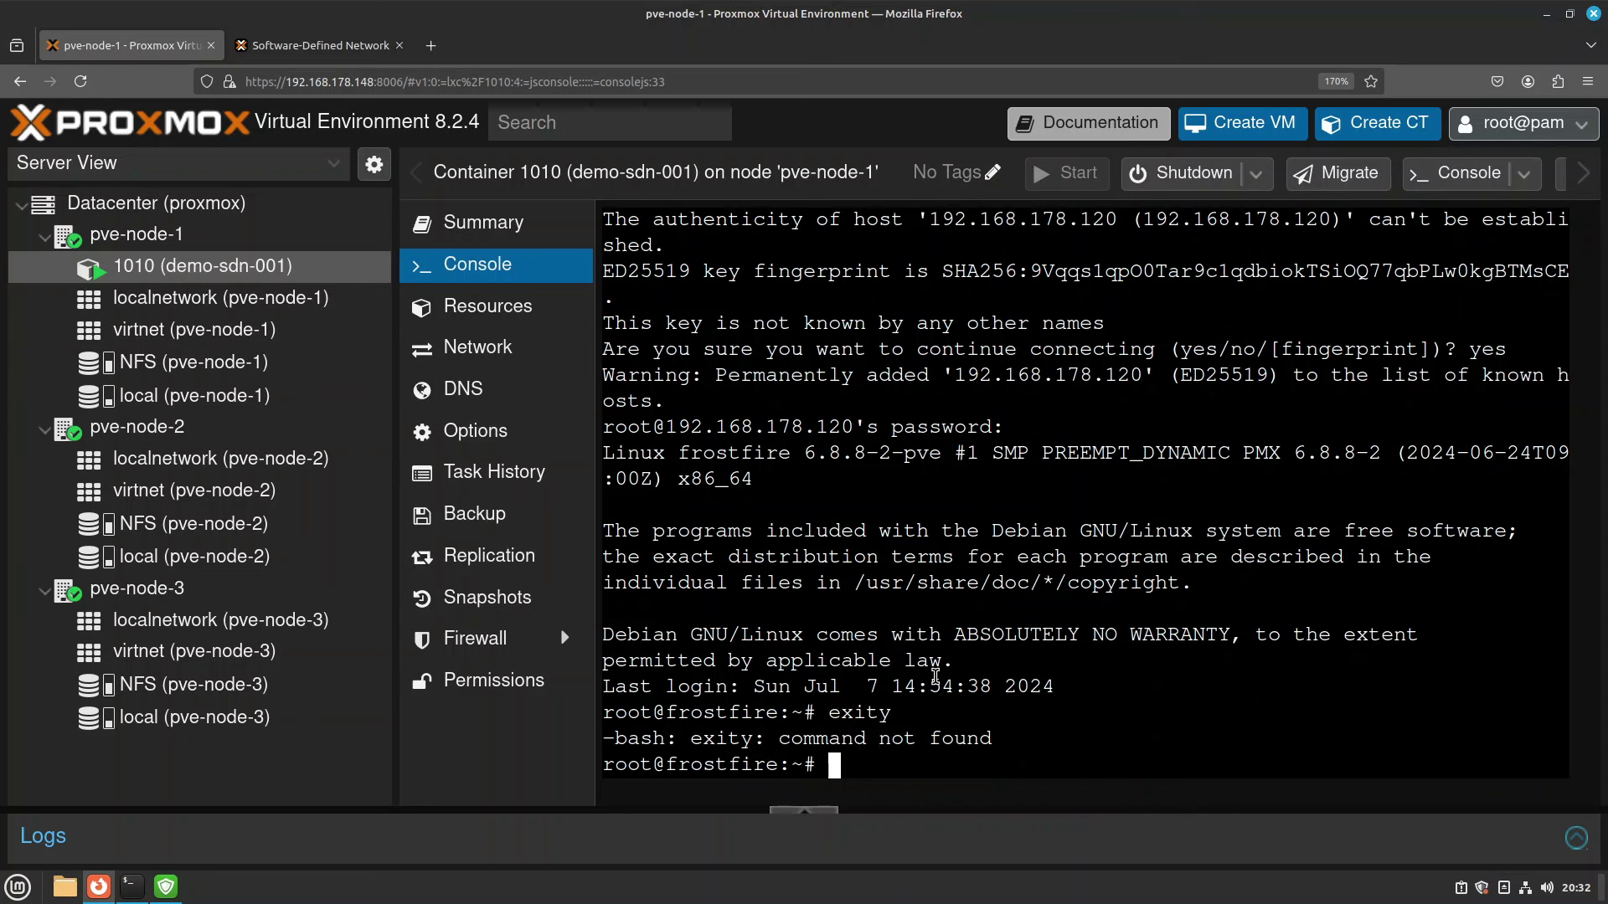
type("exit")
key("Return")
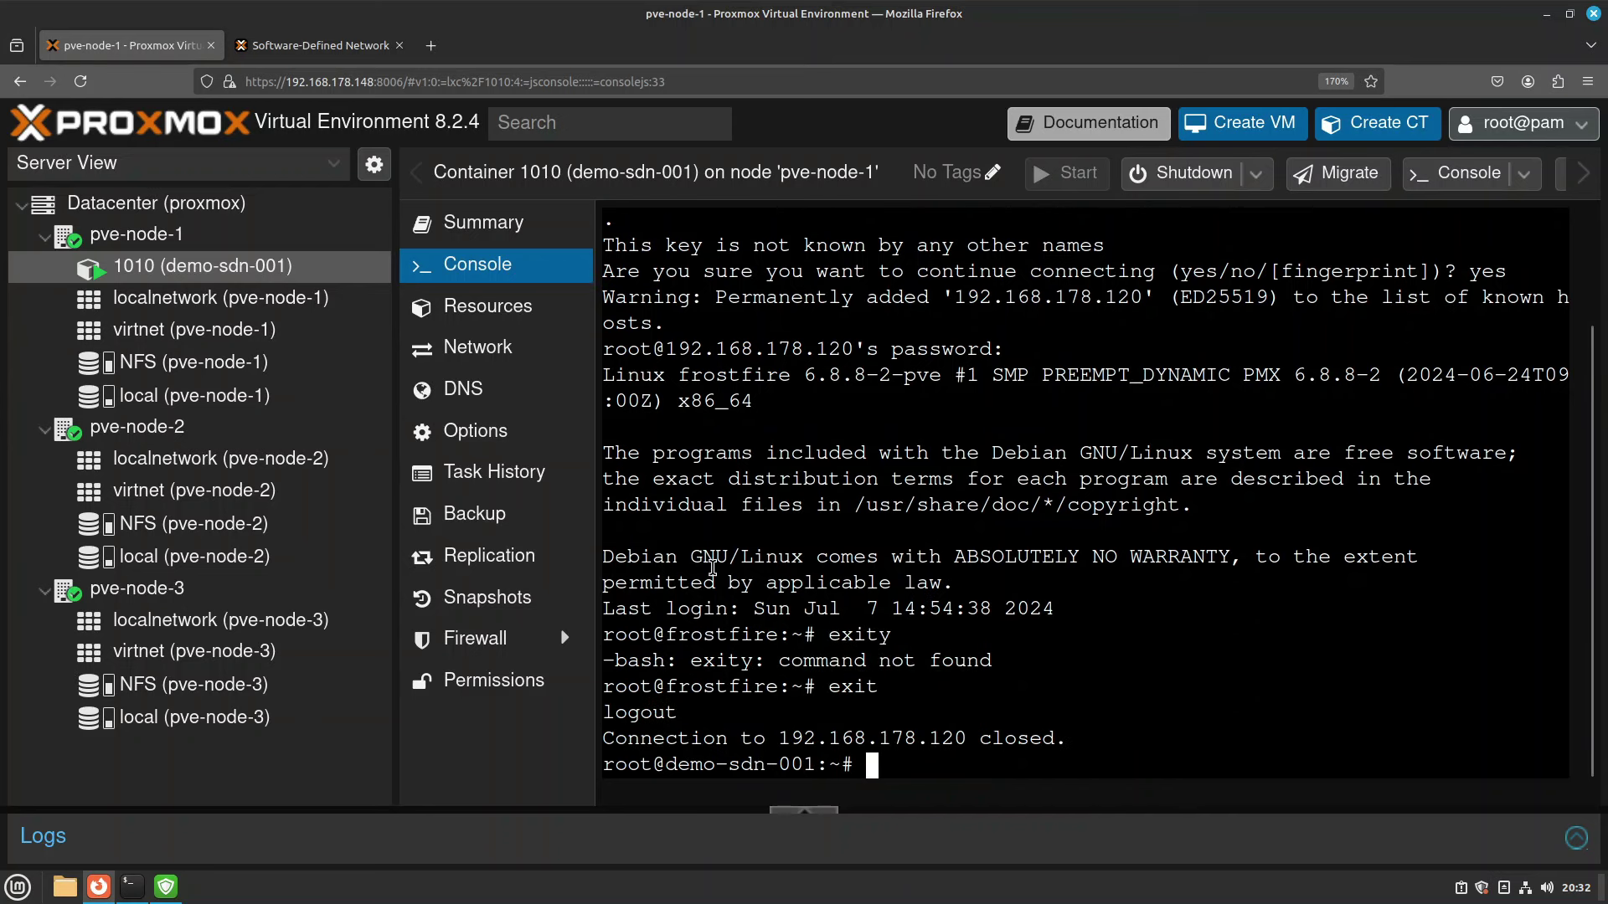
Rerun the ssh command to 192.168.178.120, log in again, and exit.
left_click_drag(667, 765, 879, 766)
left_click(1070, 711)
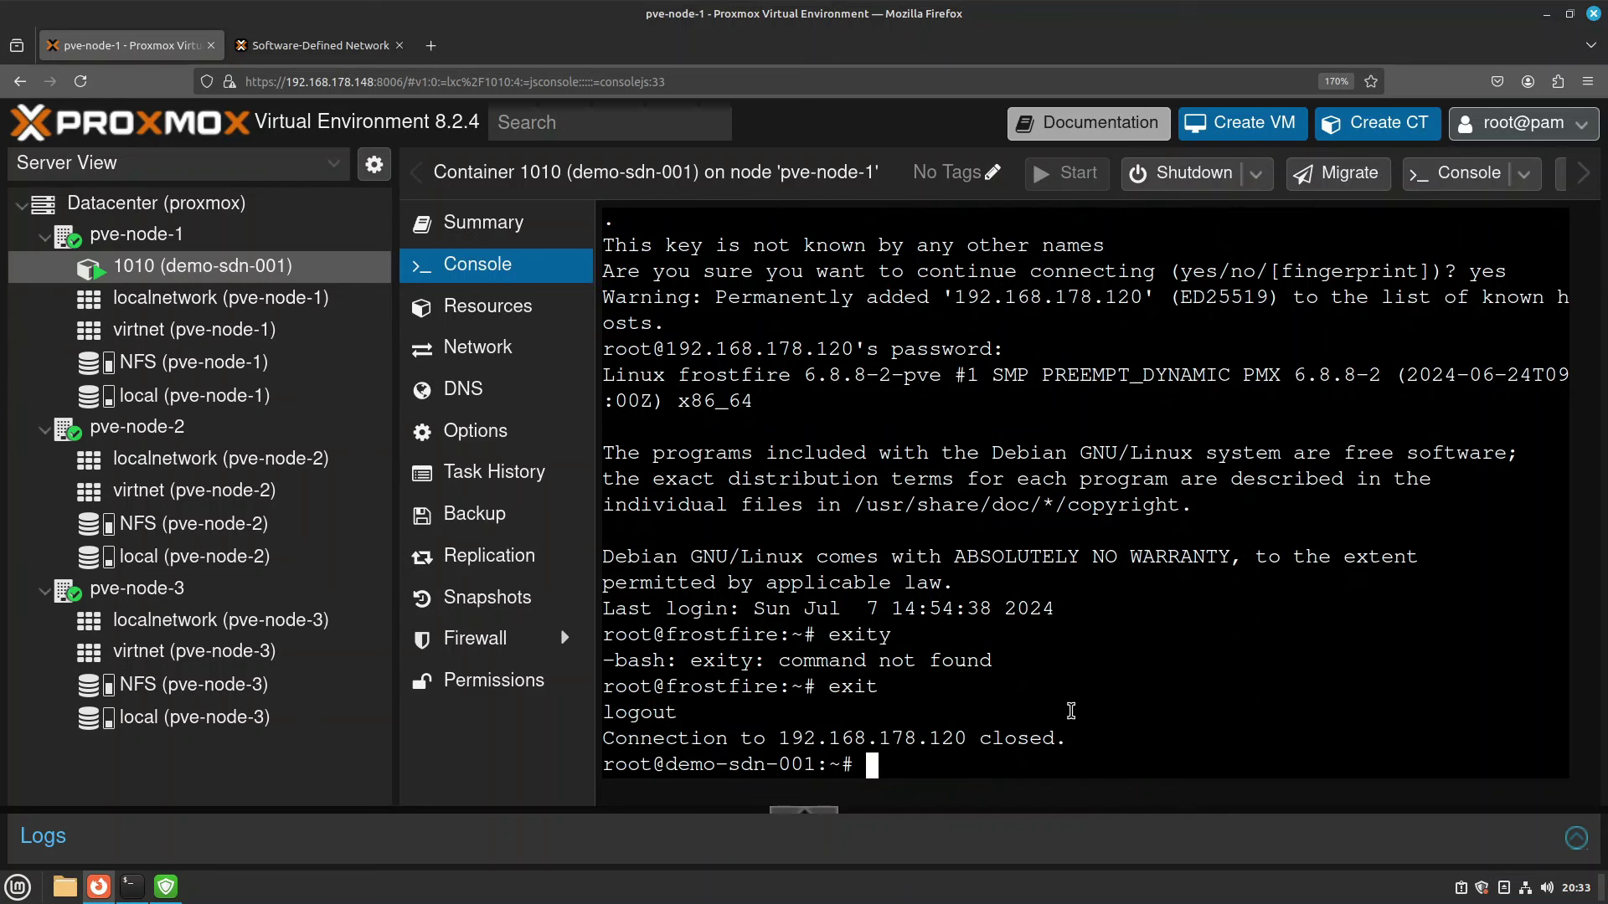
key("Up")
key("Return")
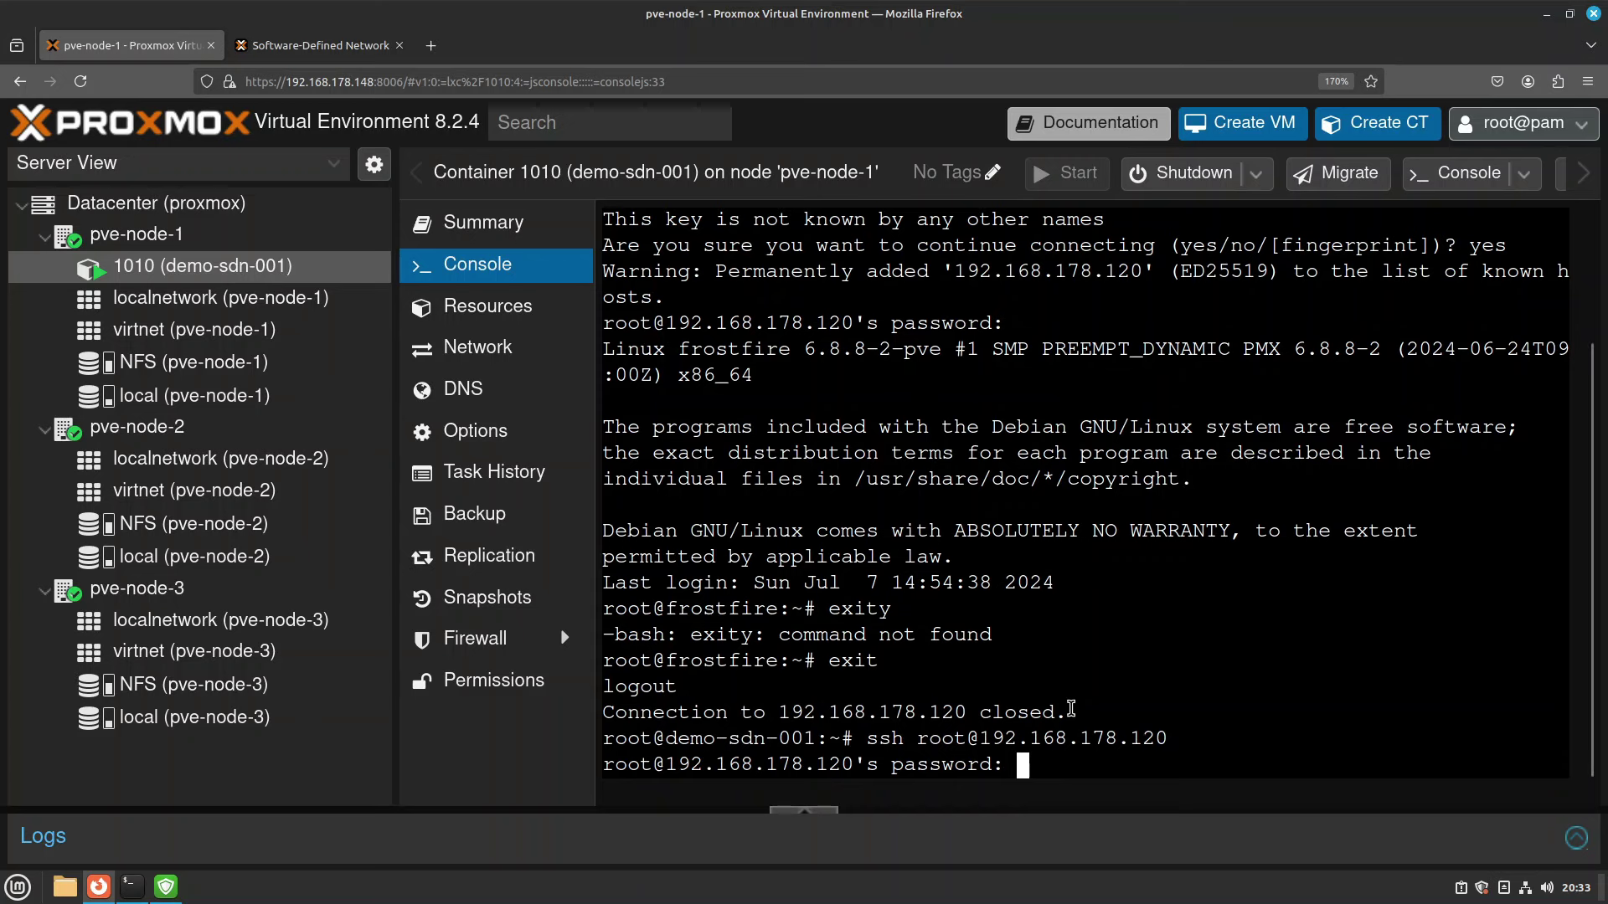
key("Return")
type("exit")
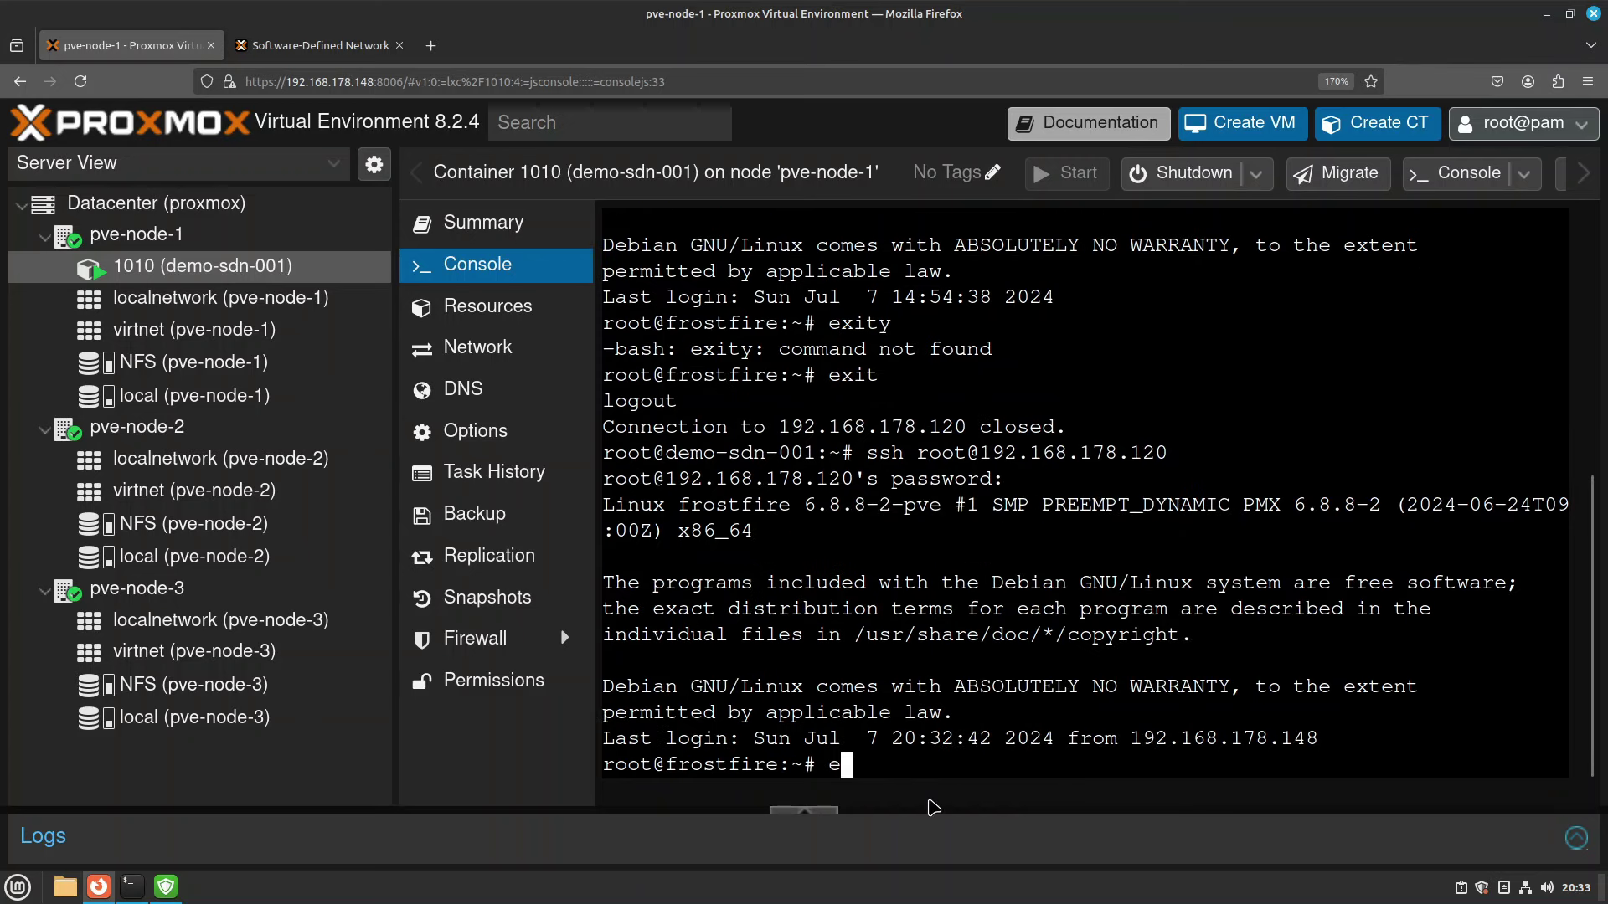
key("Return")
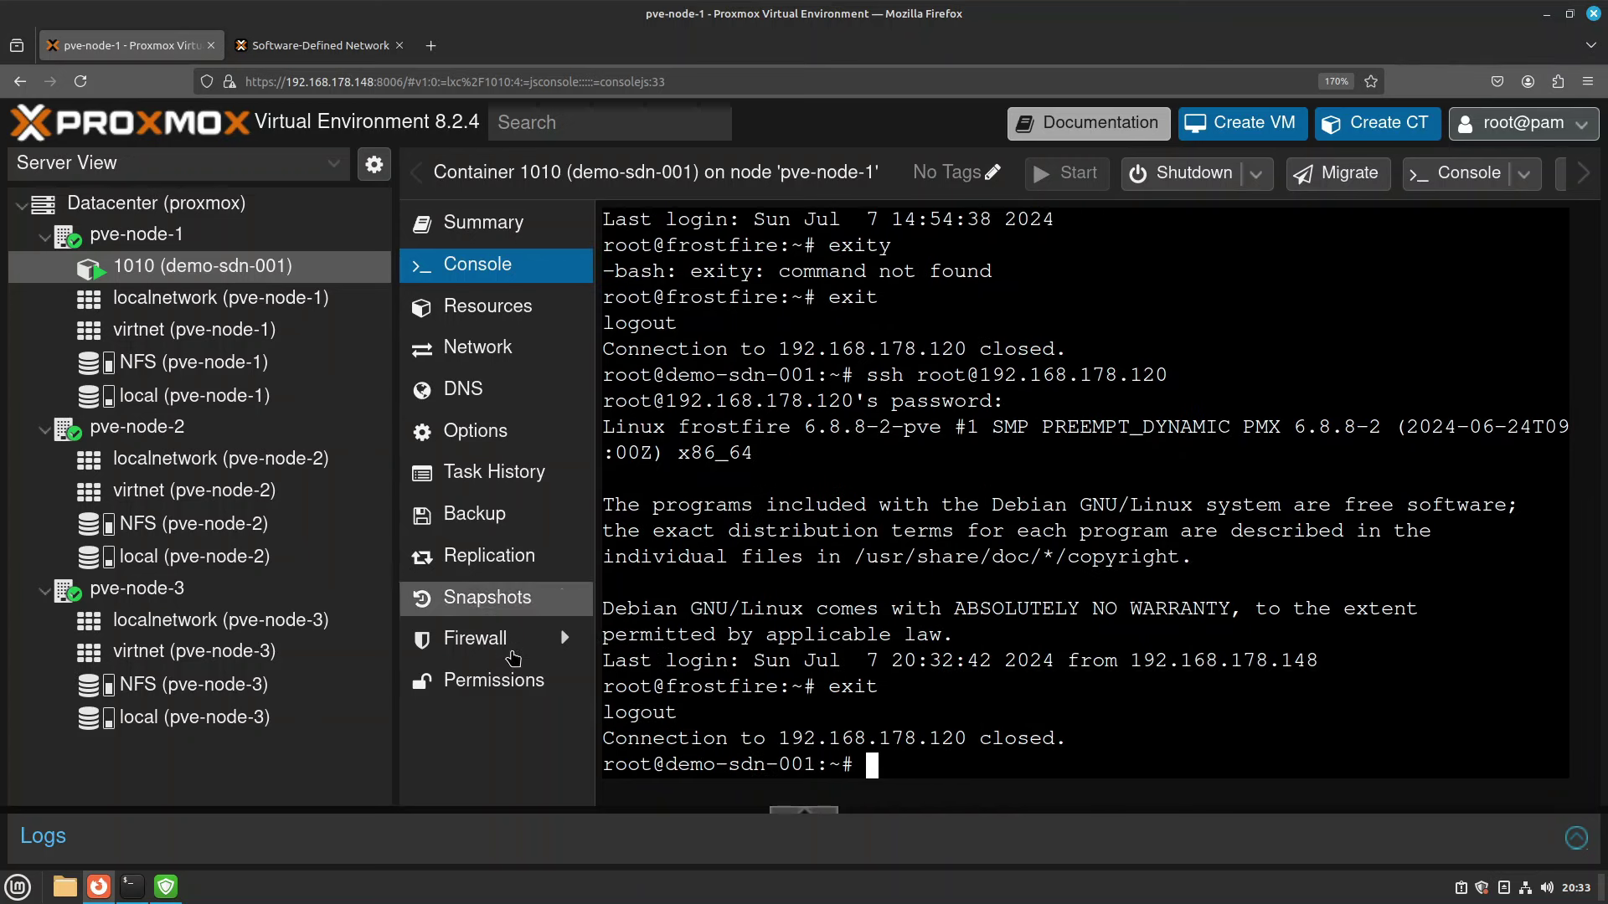
Enable the firewall in container 1010's firewall options.
left_click(513, 640)
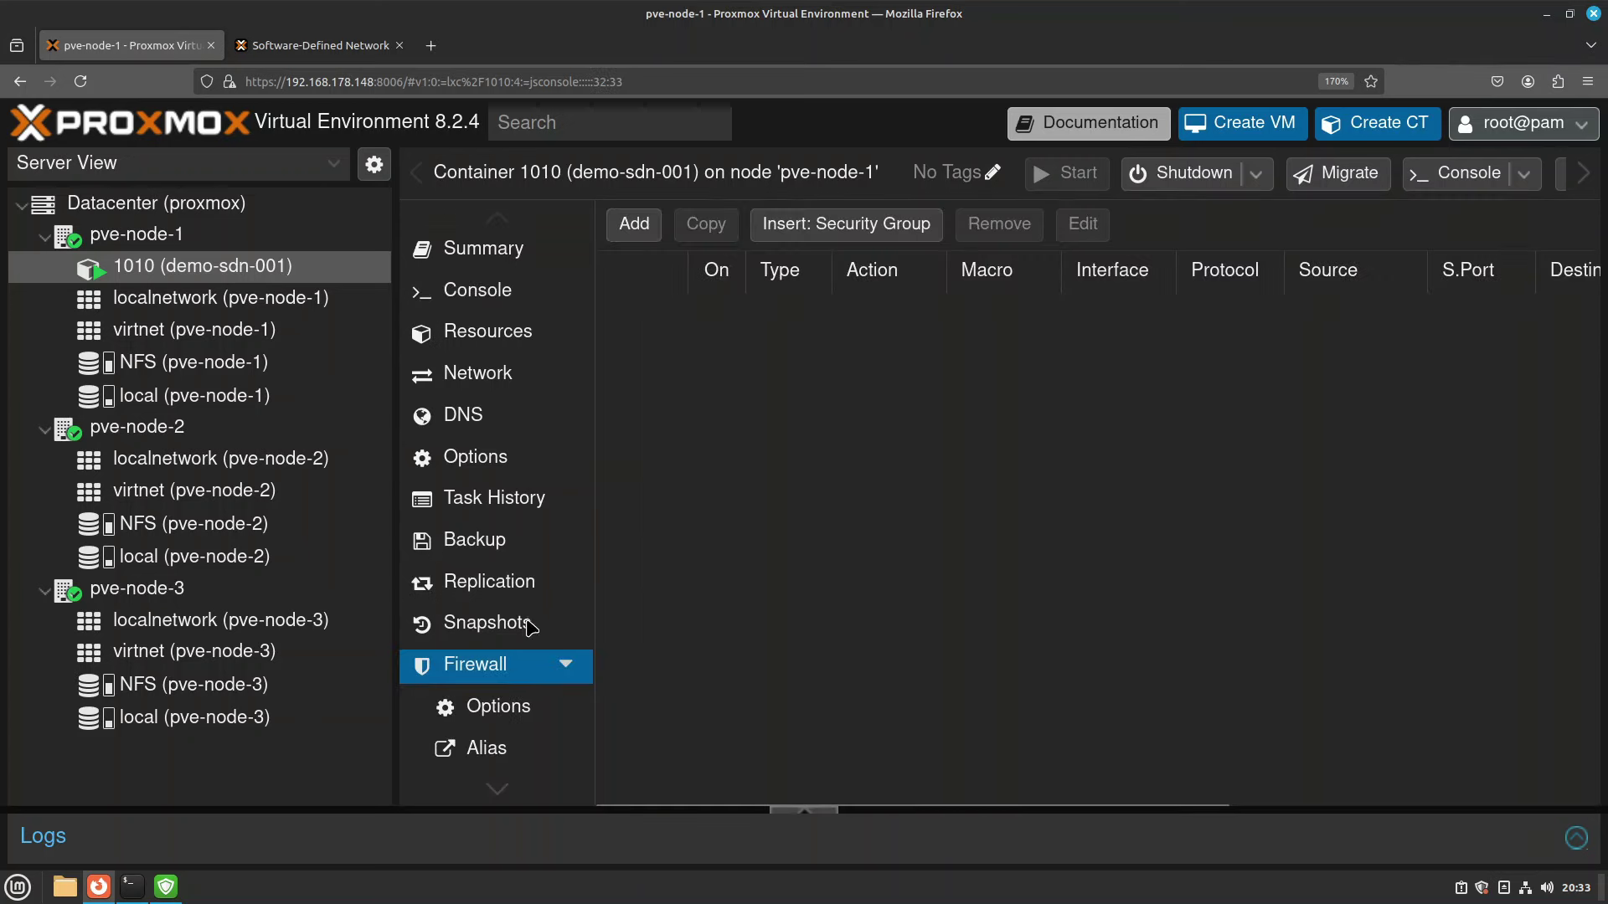
left_click(494, 707)
double_click(915, 268)
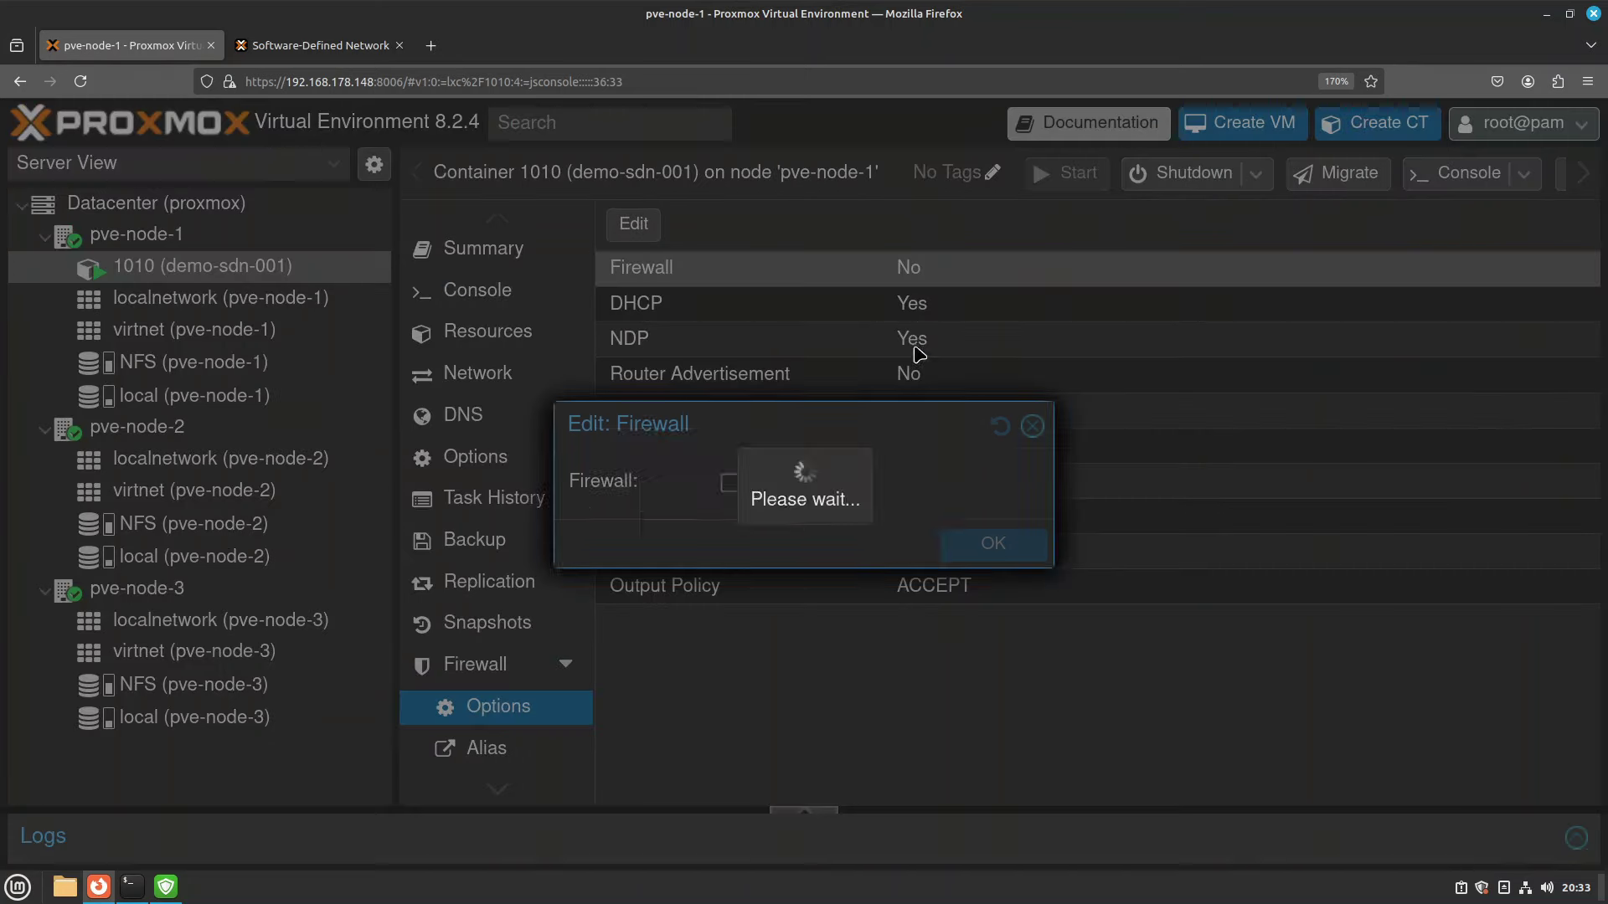
left_click(729, 483)
left_click(993, 544)
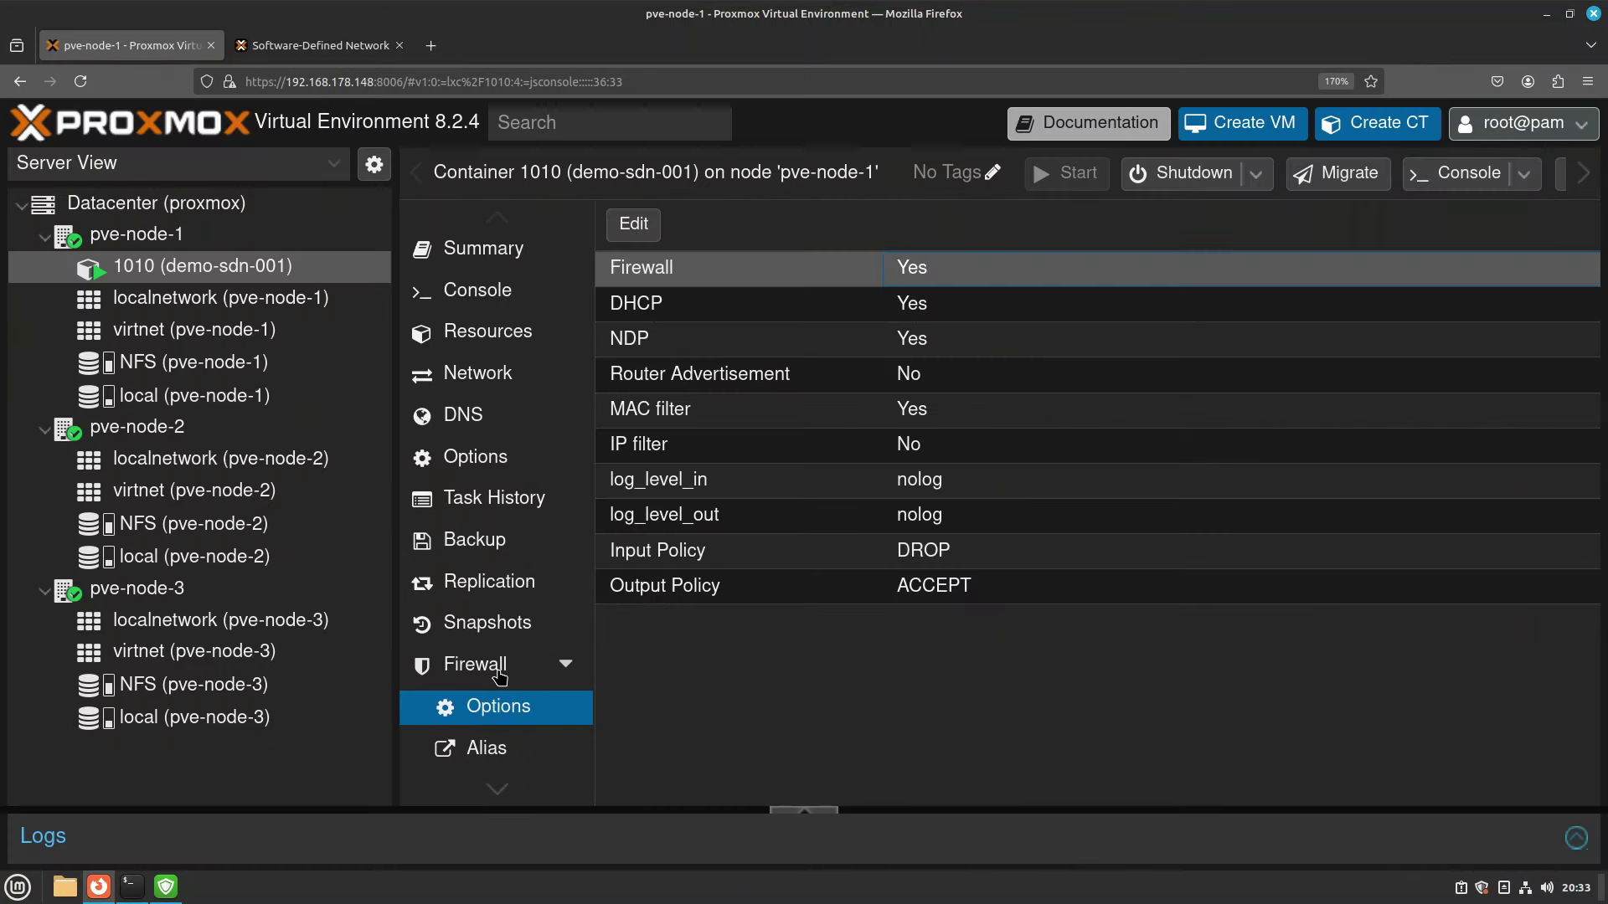
Insert the virtual-network security group as an enabled rule, then return to the console.
left_click(499, 674)
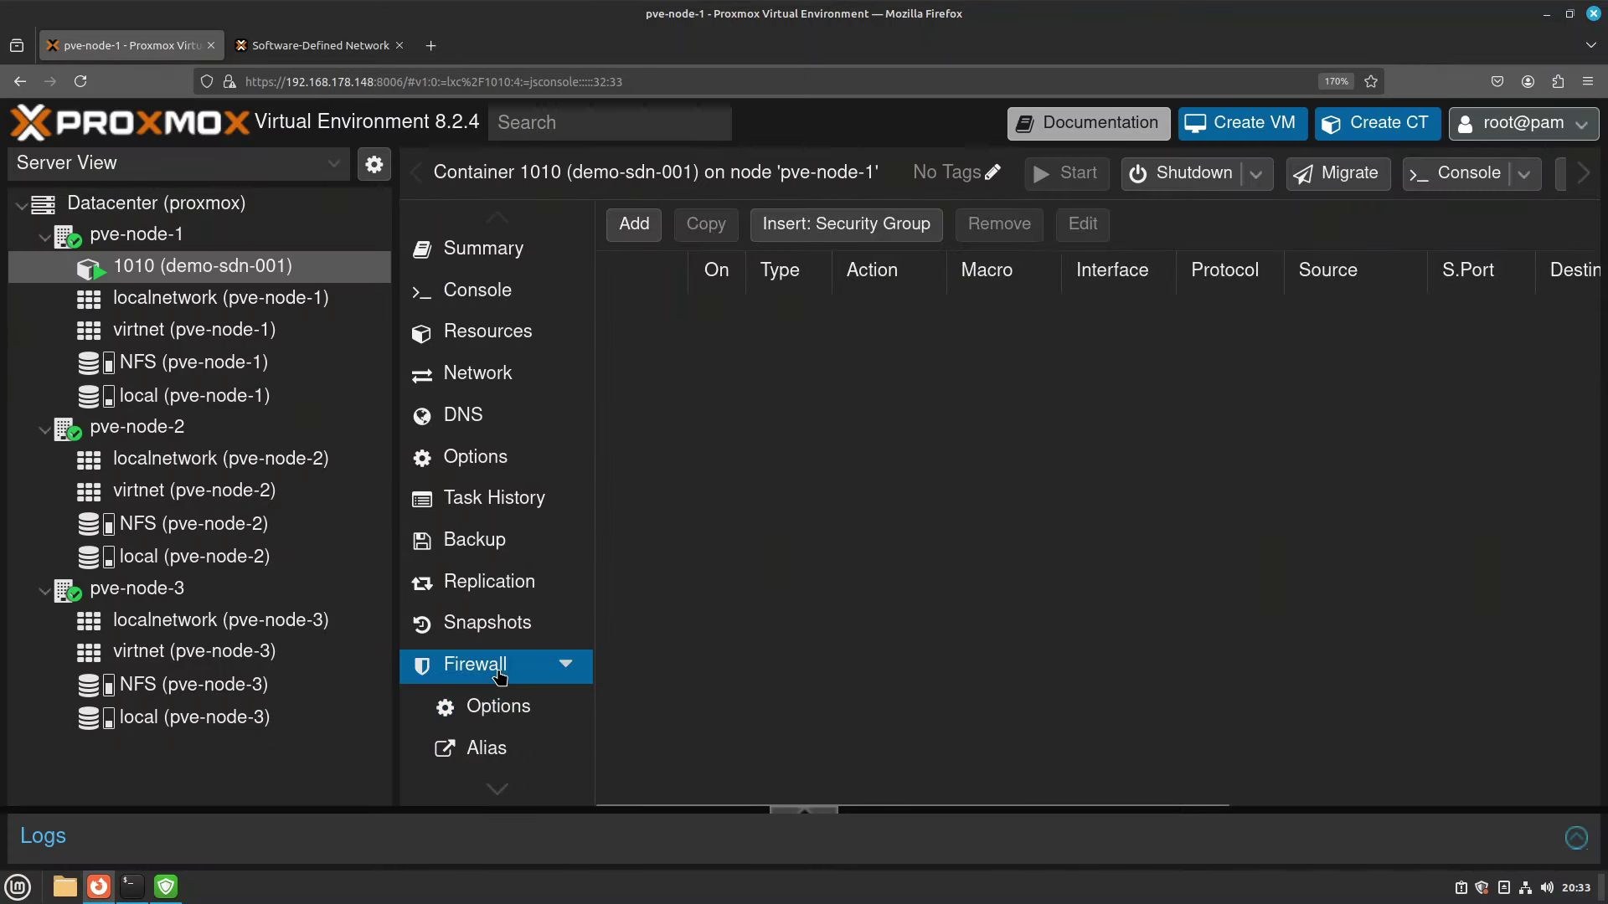
left_click(818, 239)
left_click(772, 435)
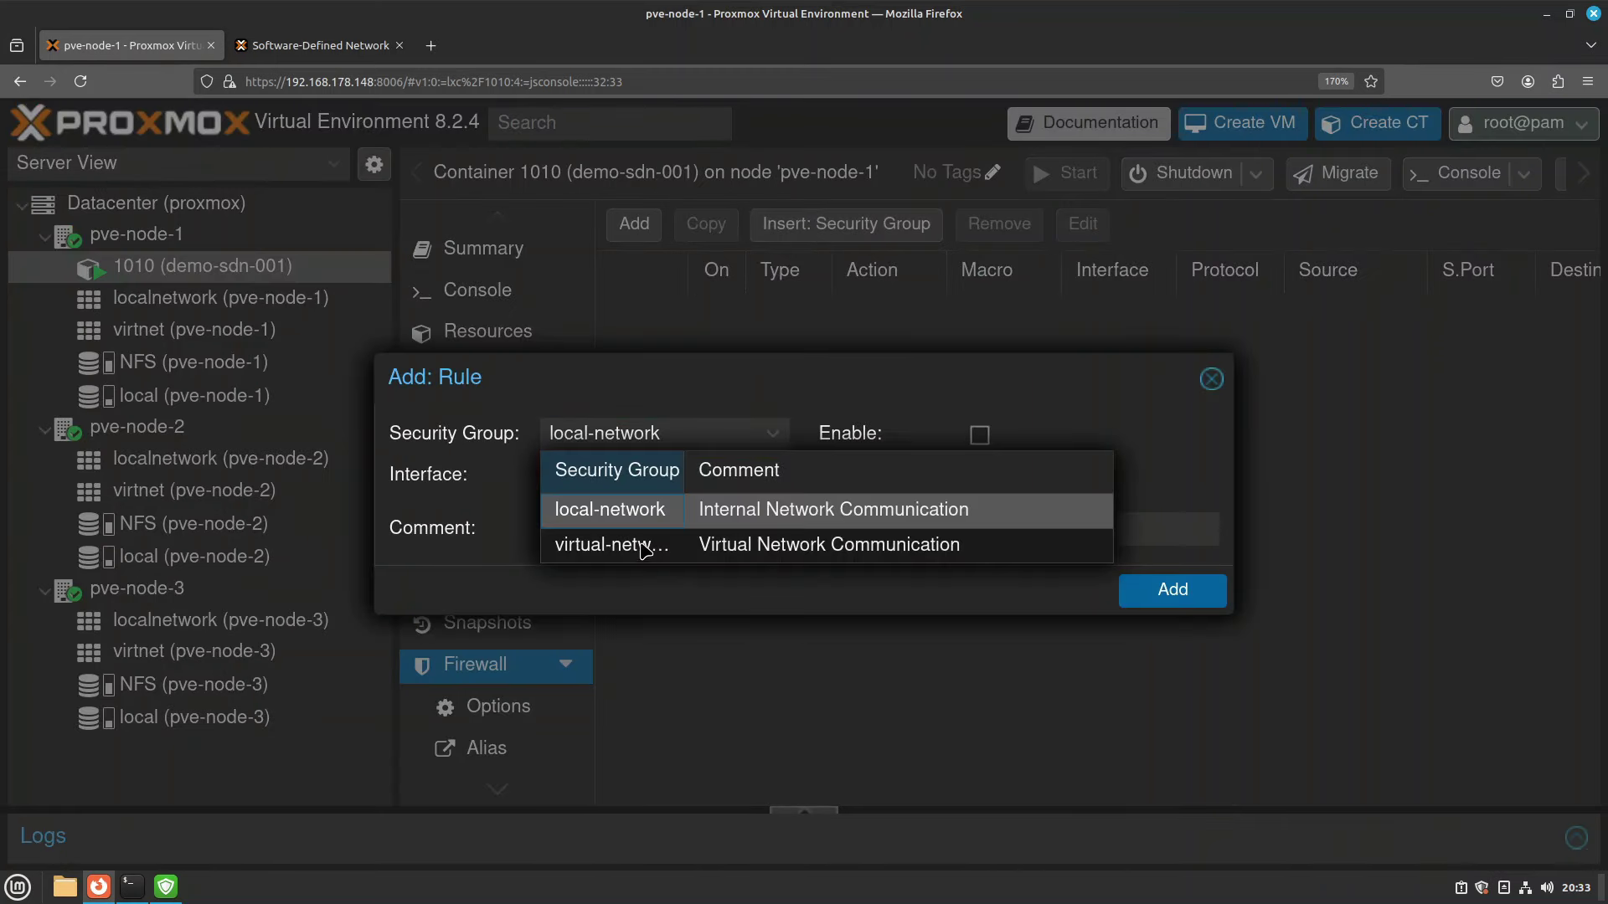
left_click(637, 546)
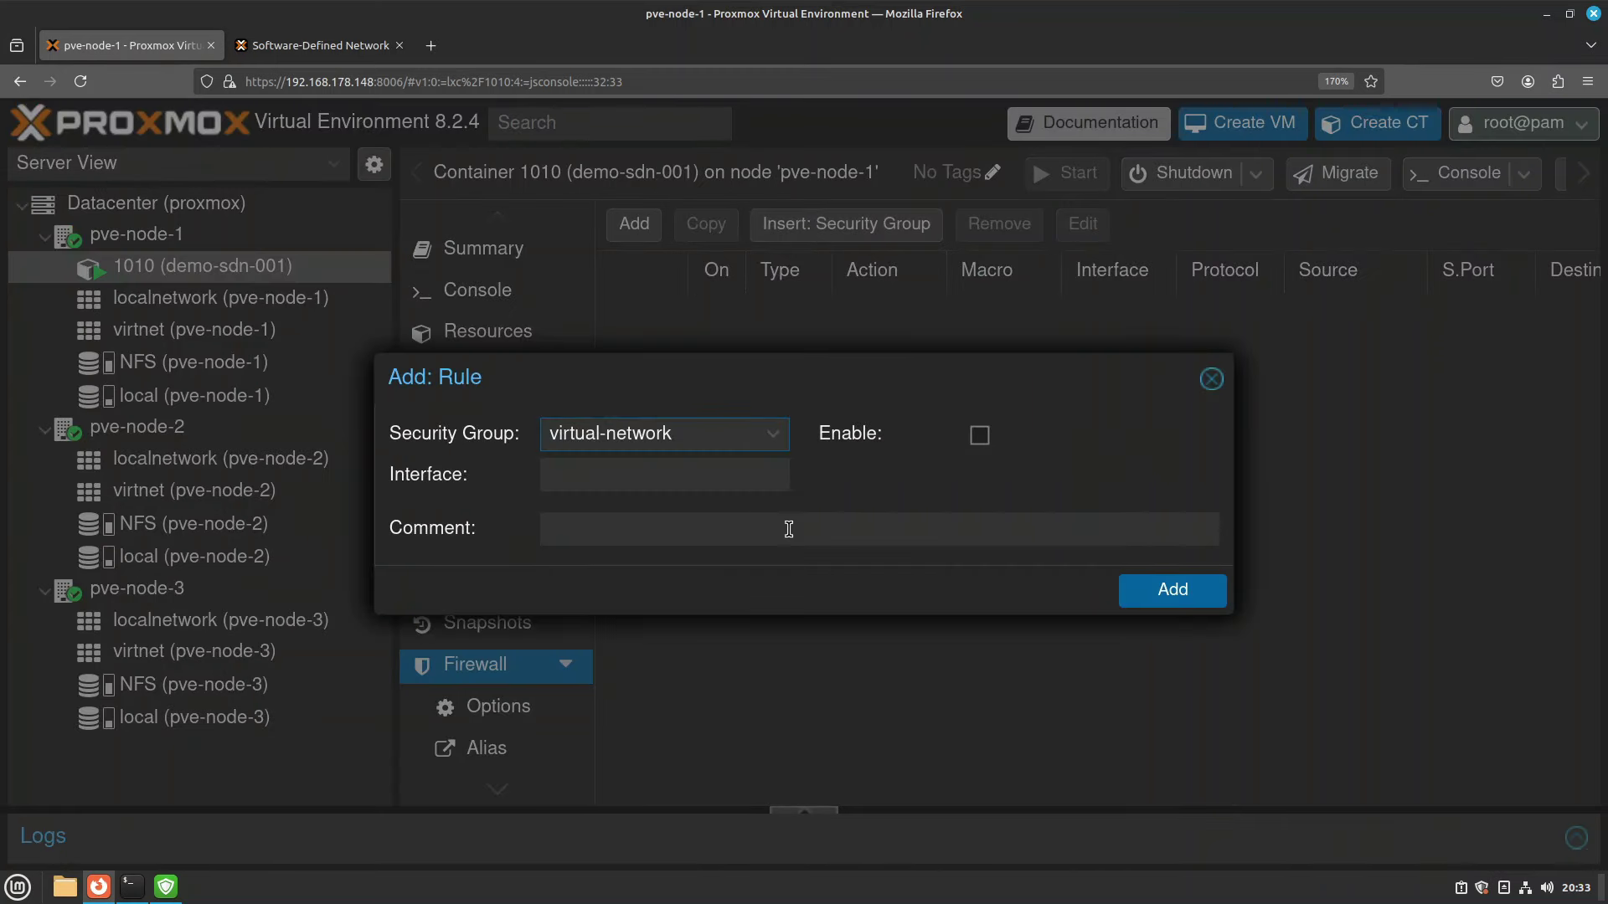
left_click(979, 435)
left_click(1171, 607)
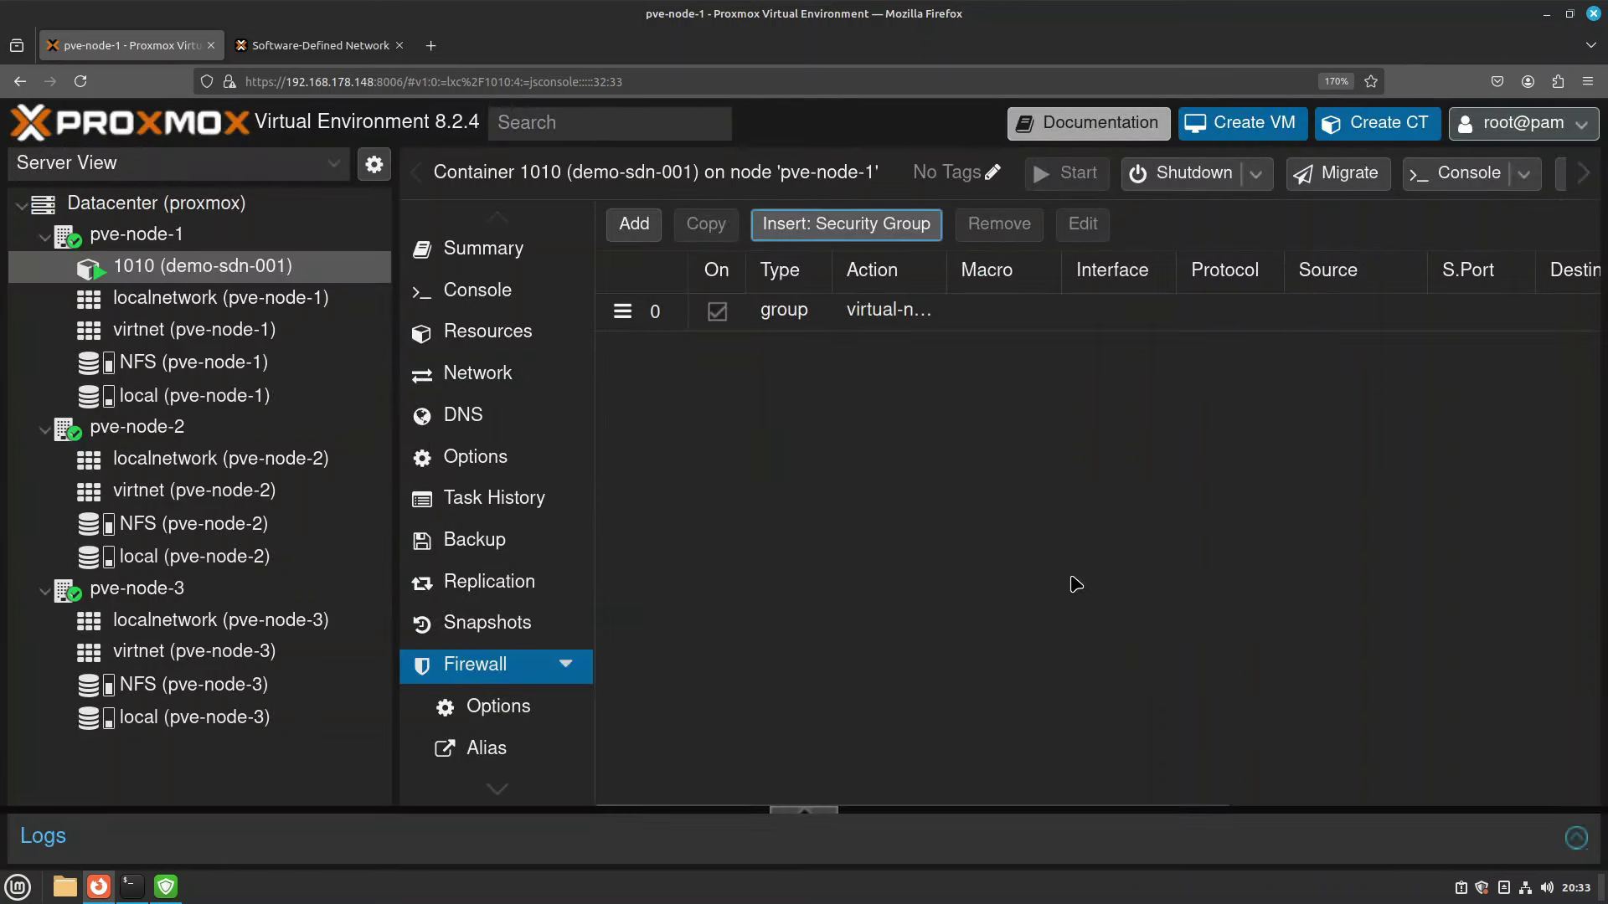
left_click(494, 290)
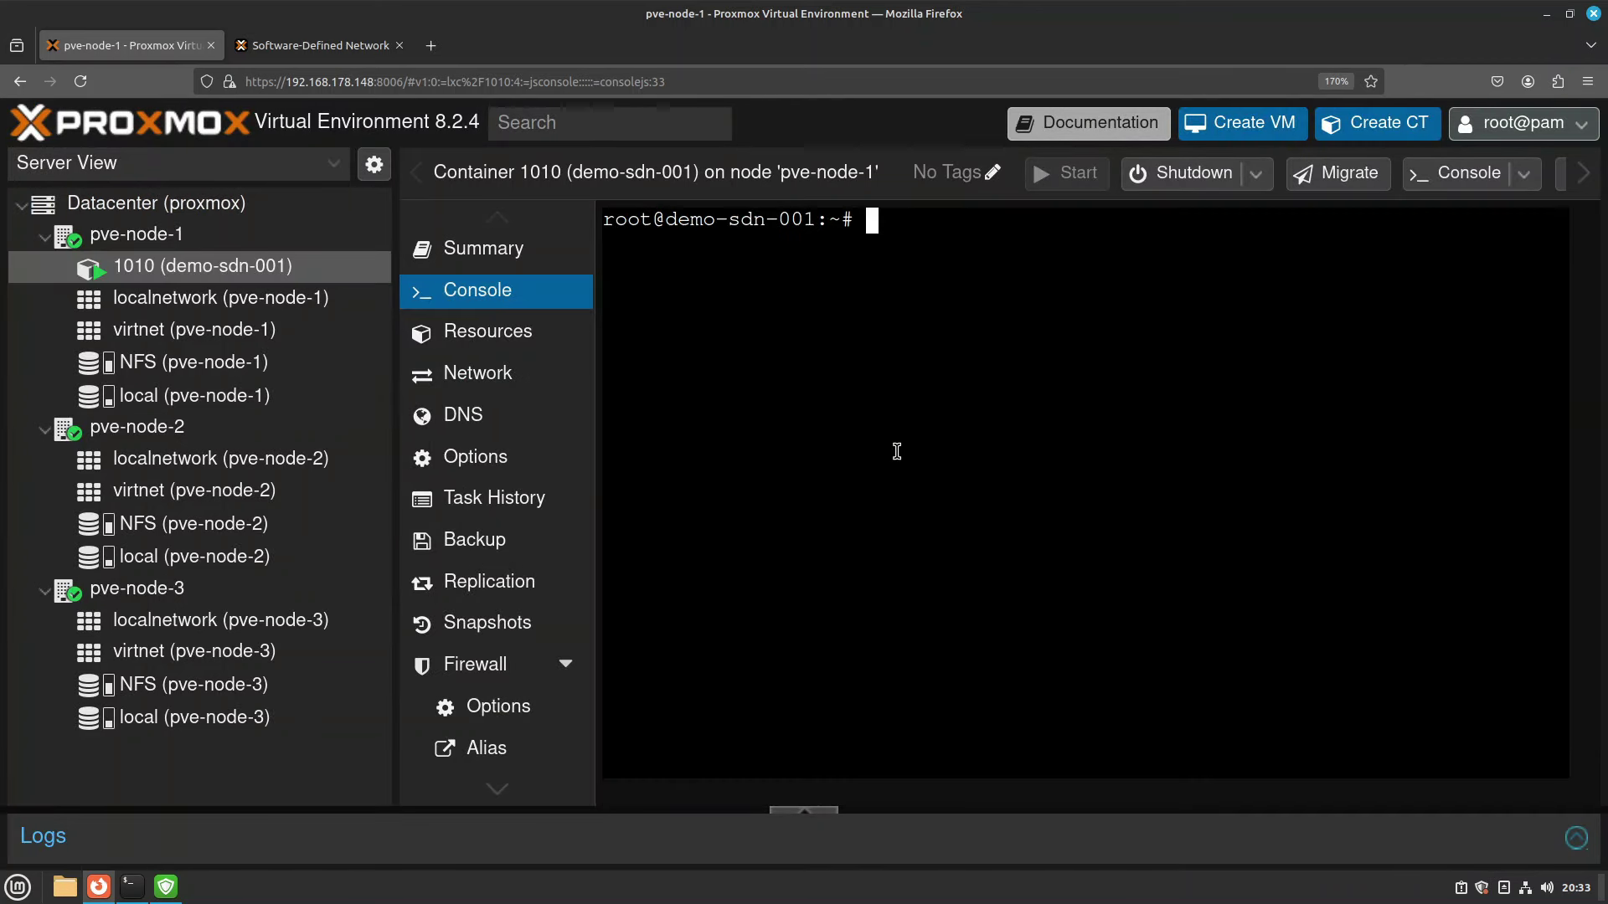
type("ssh root@192.168.178.120")
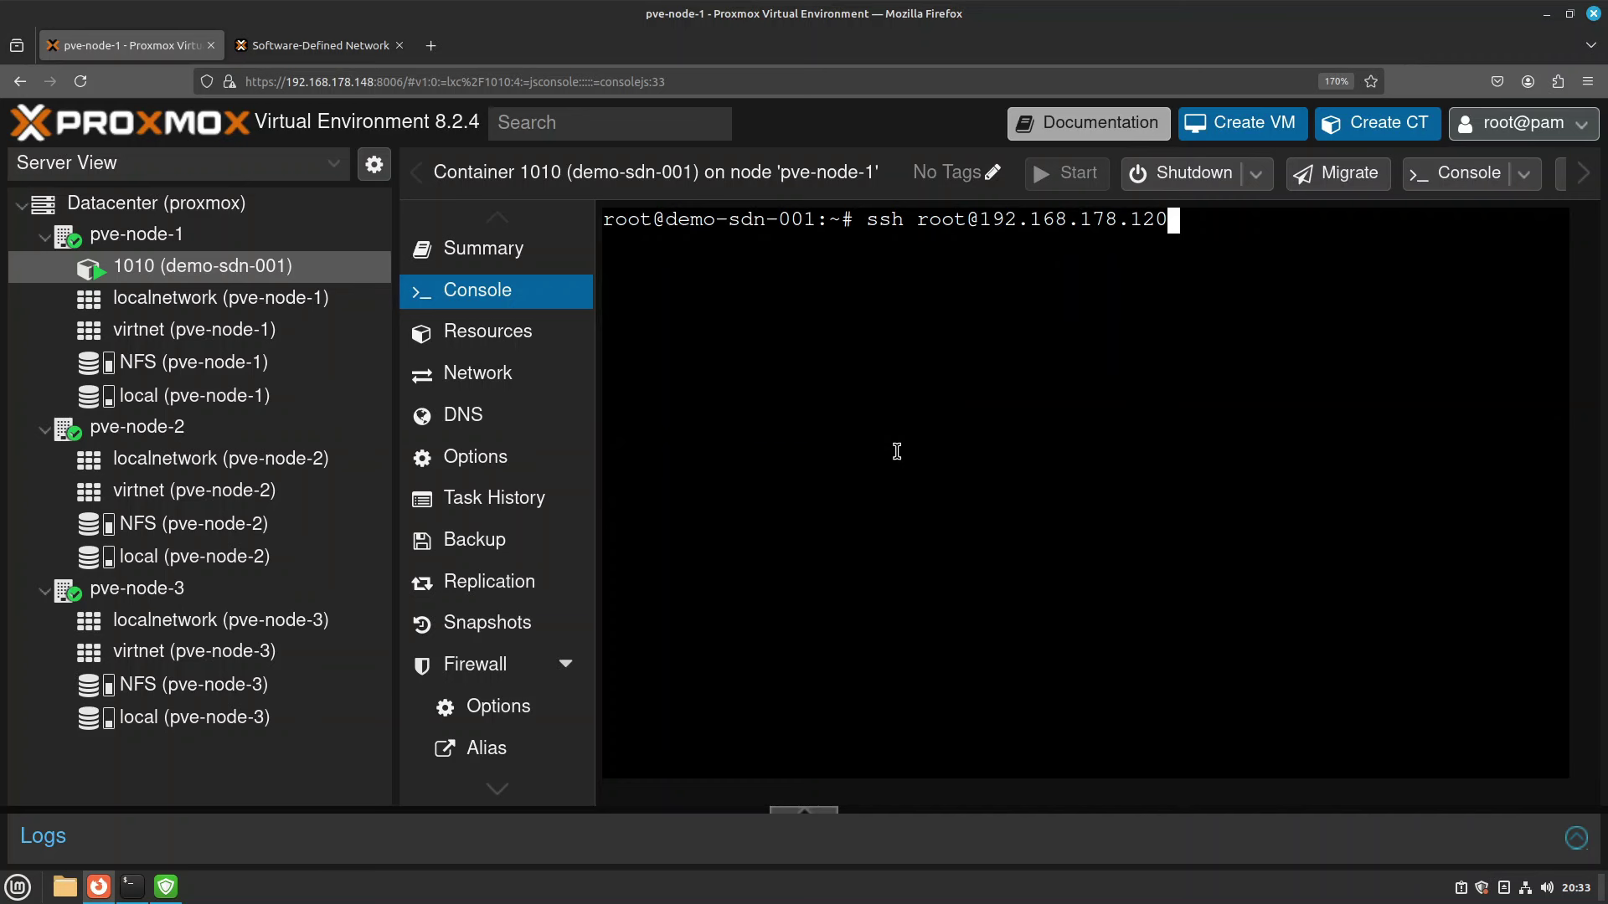
key("Return")
key("ctrl+c")
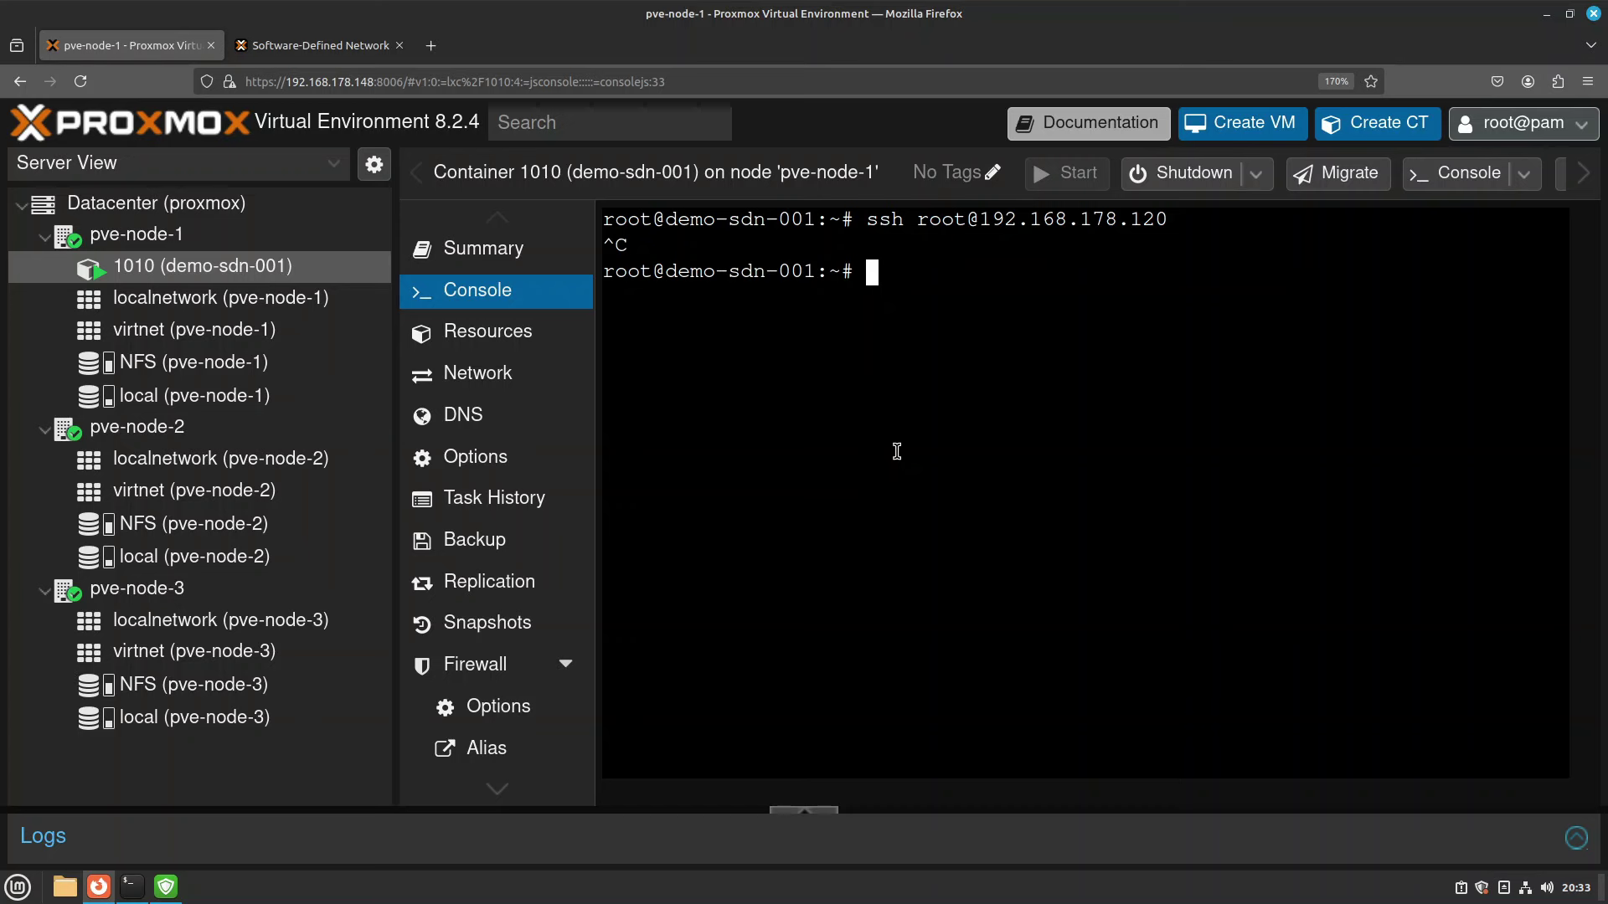
Inspect the virtual-network group's three rules and the local-net alias address range.
left_click(156, 203)
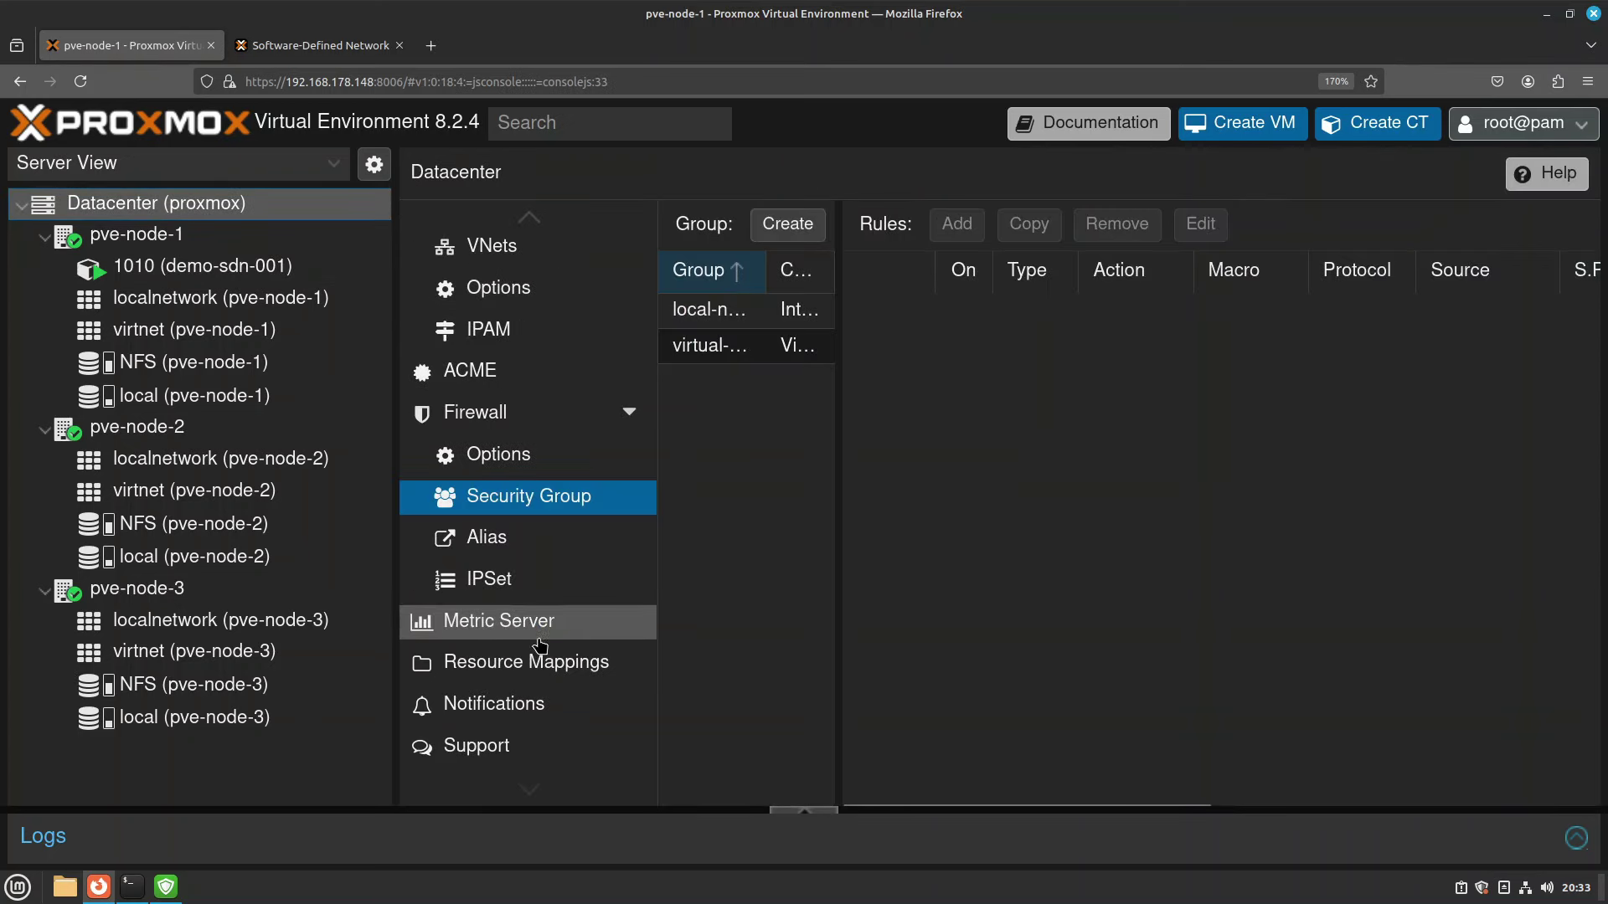
left_click(709, 345)
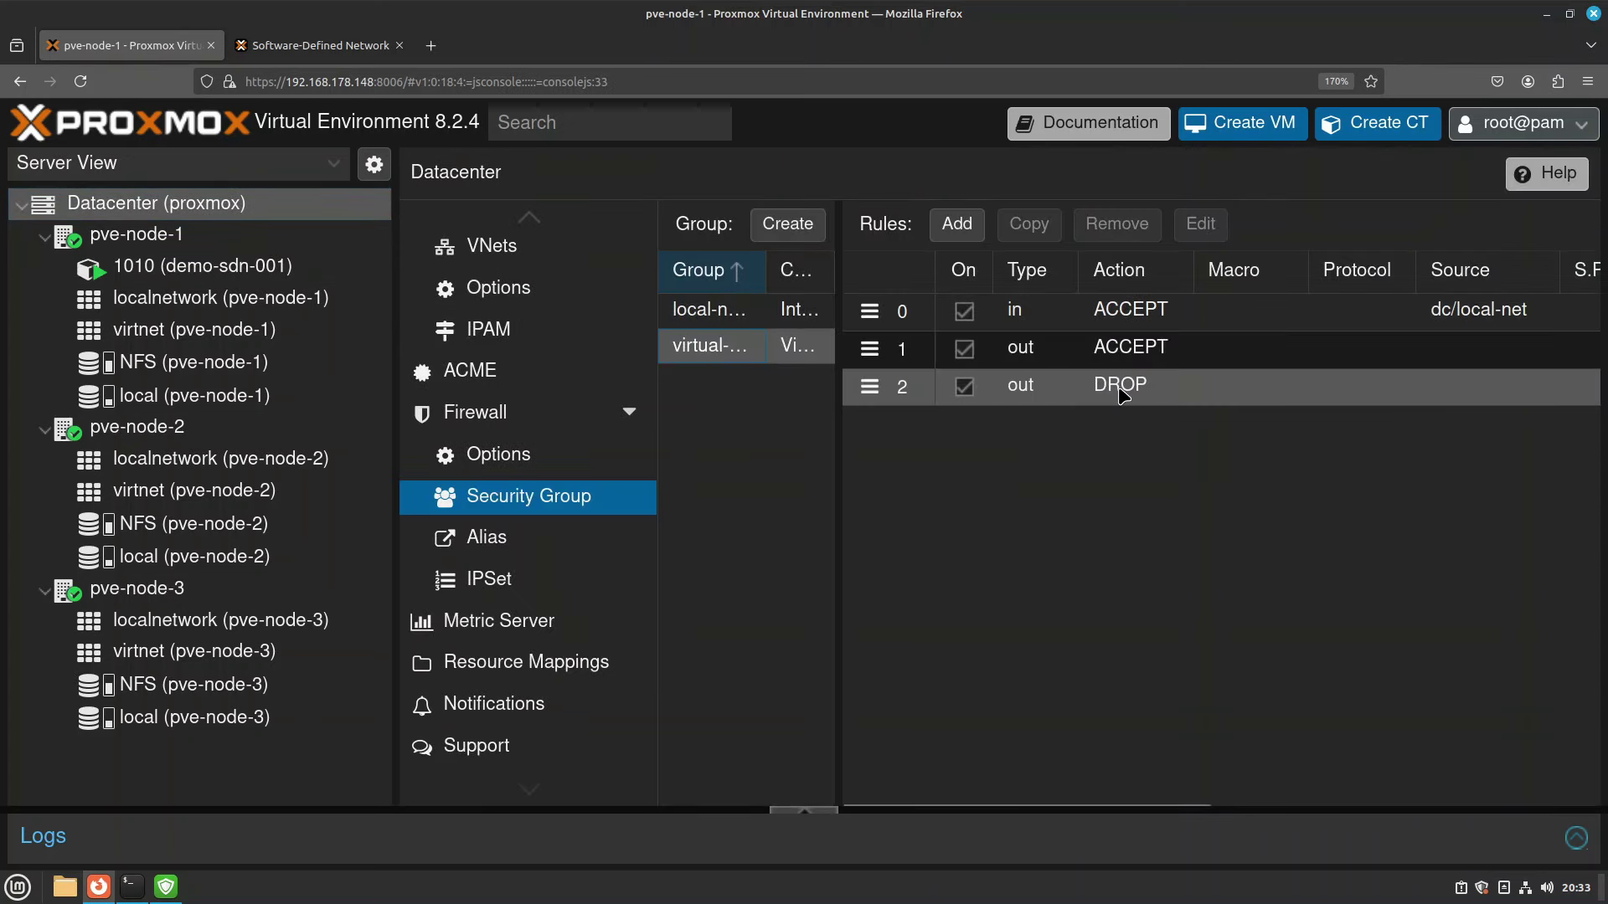
left_click(1209, 395)
scroll(1212, 402, "right", 5)
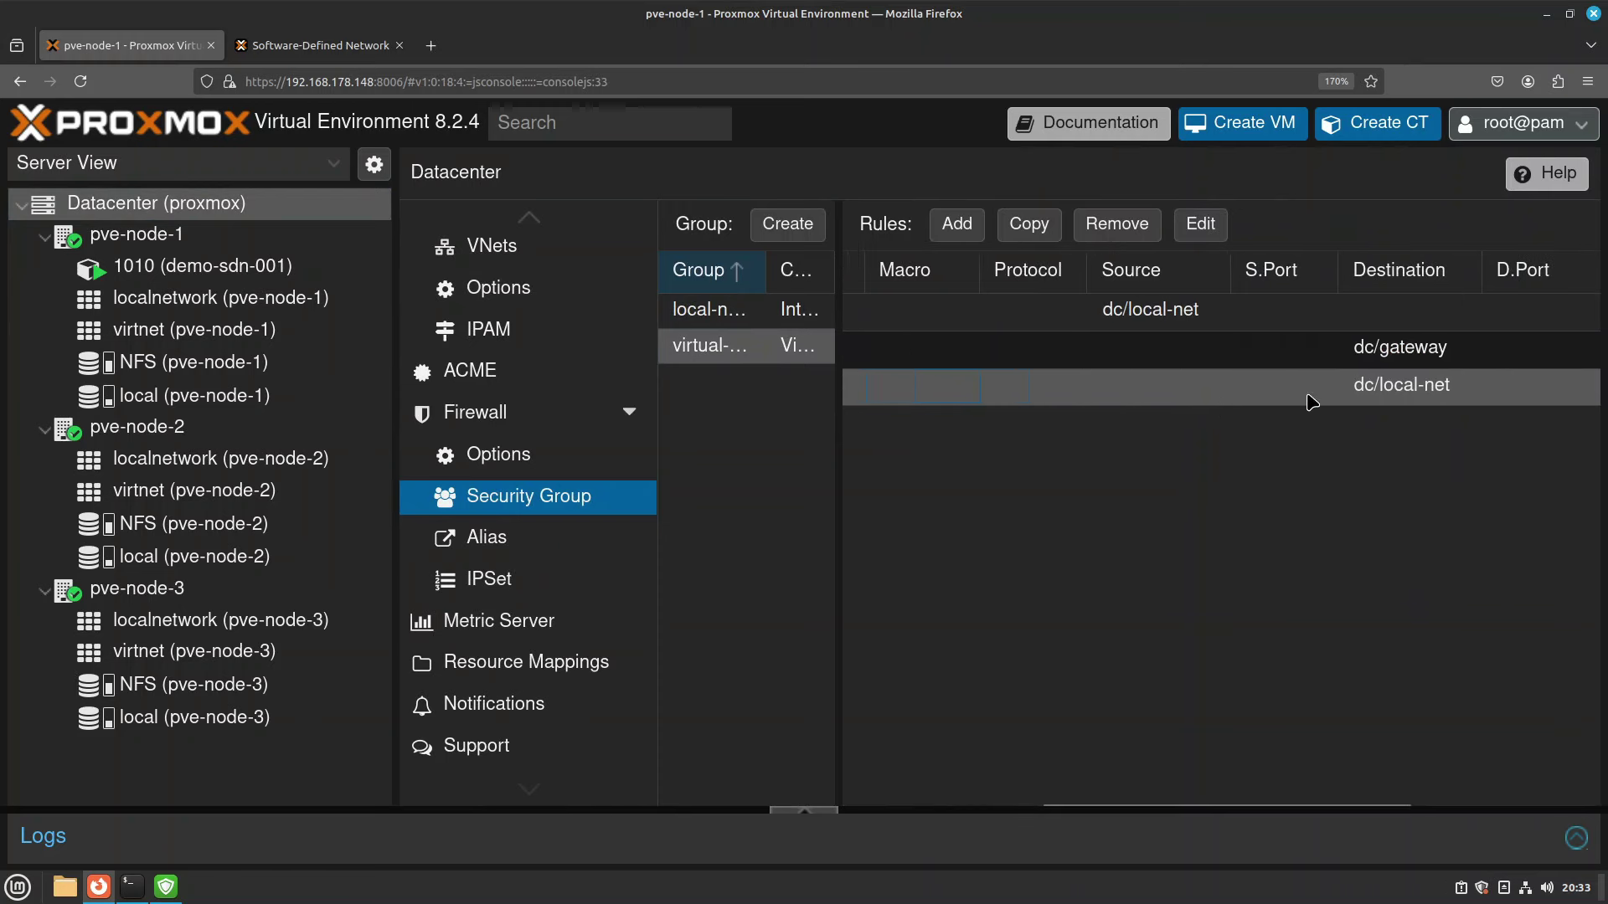
left_click(502, 579)
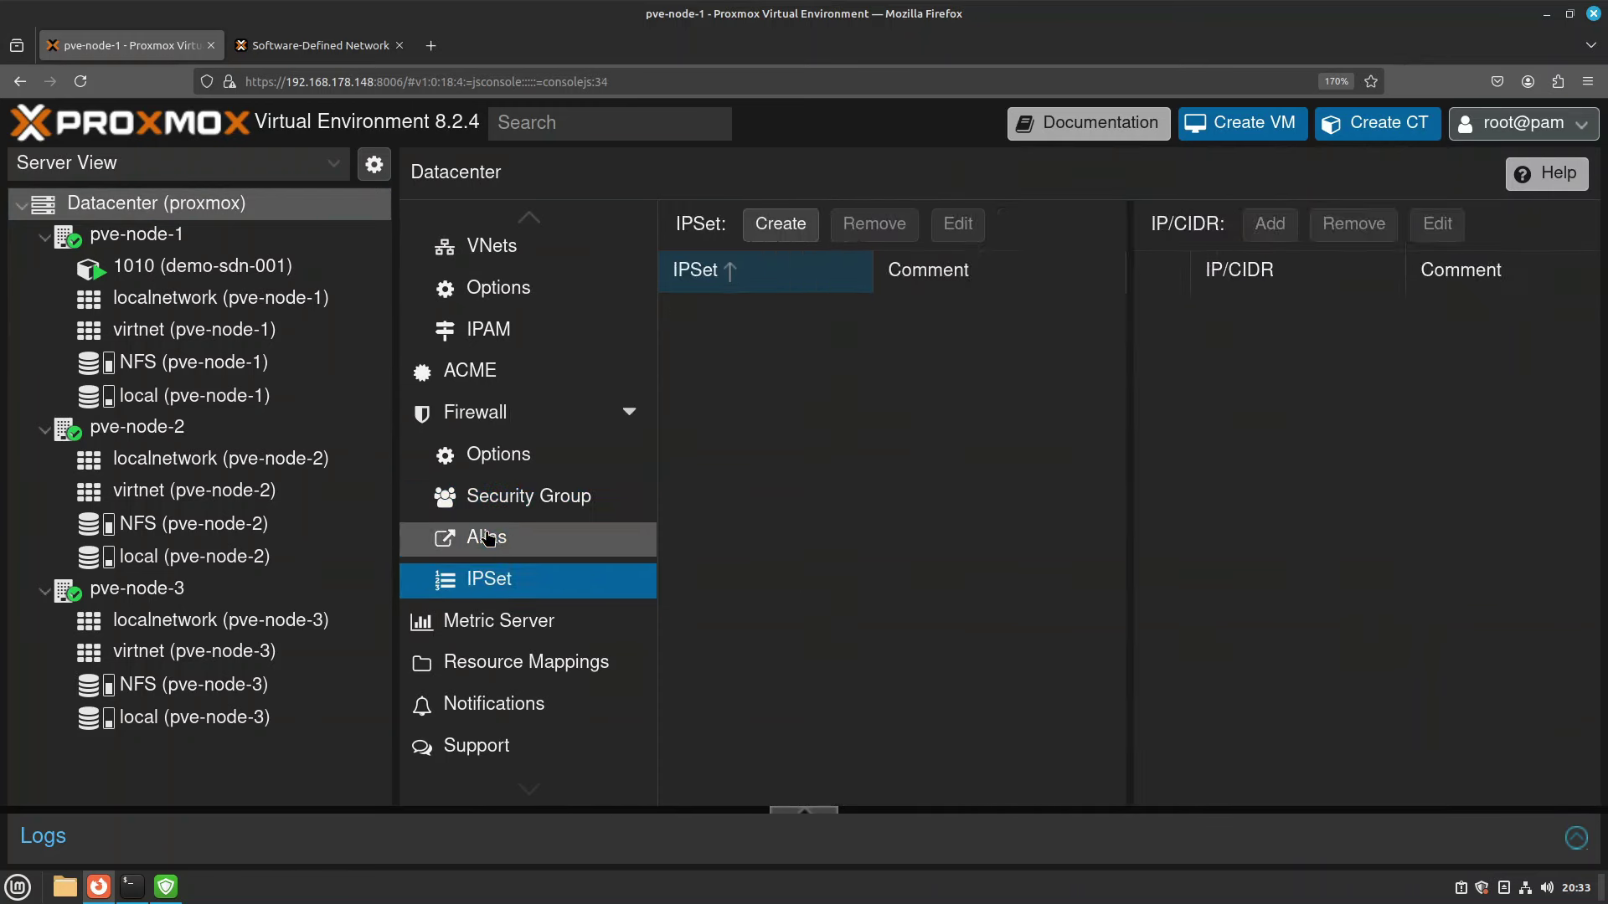
left_click(492, 544)
left_click(971, 351)
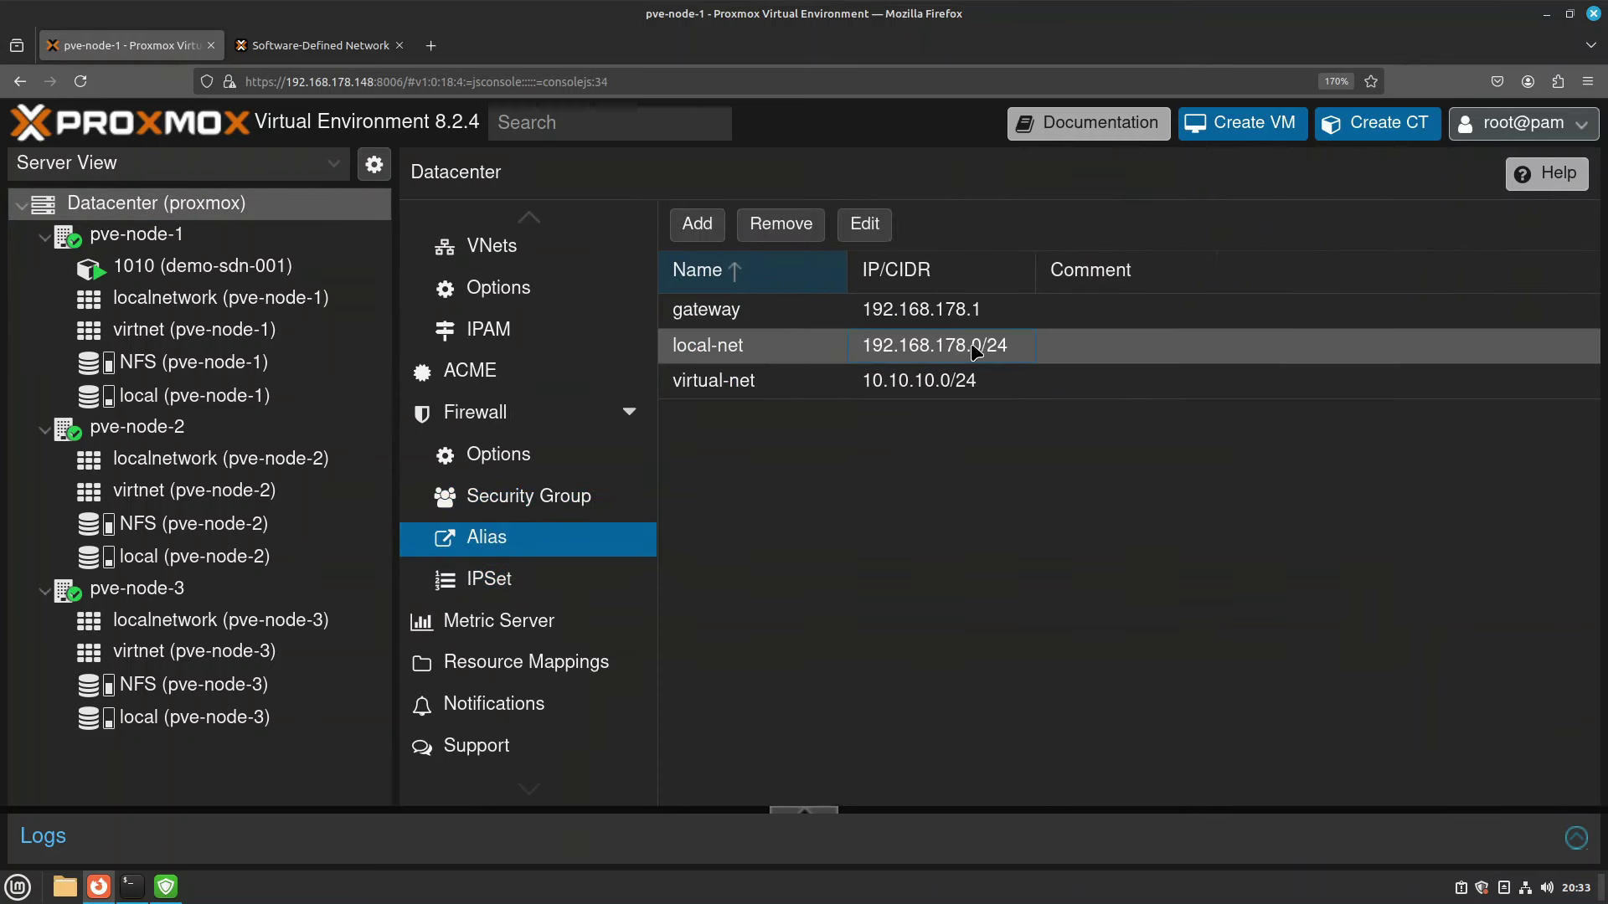
left_click(576, 500)
left_click(707, 358)
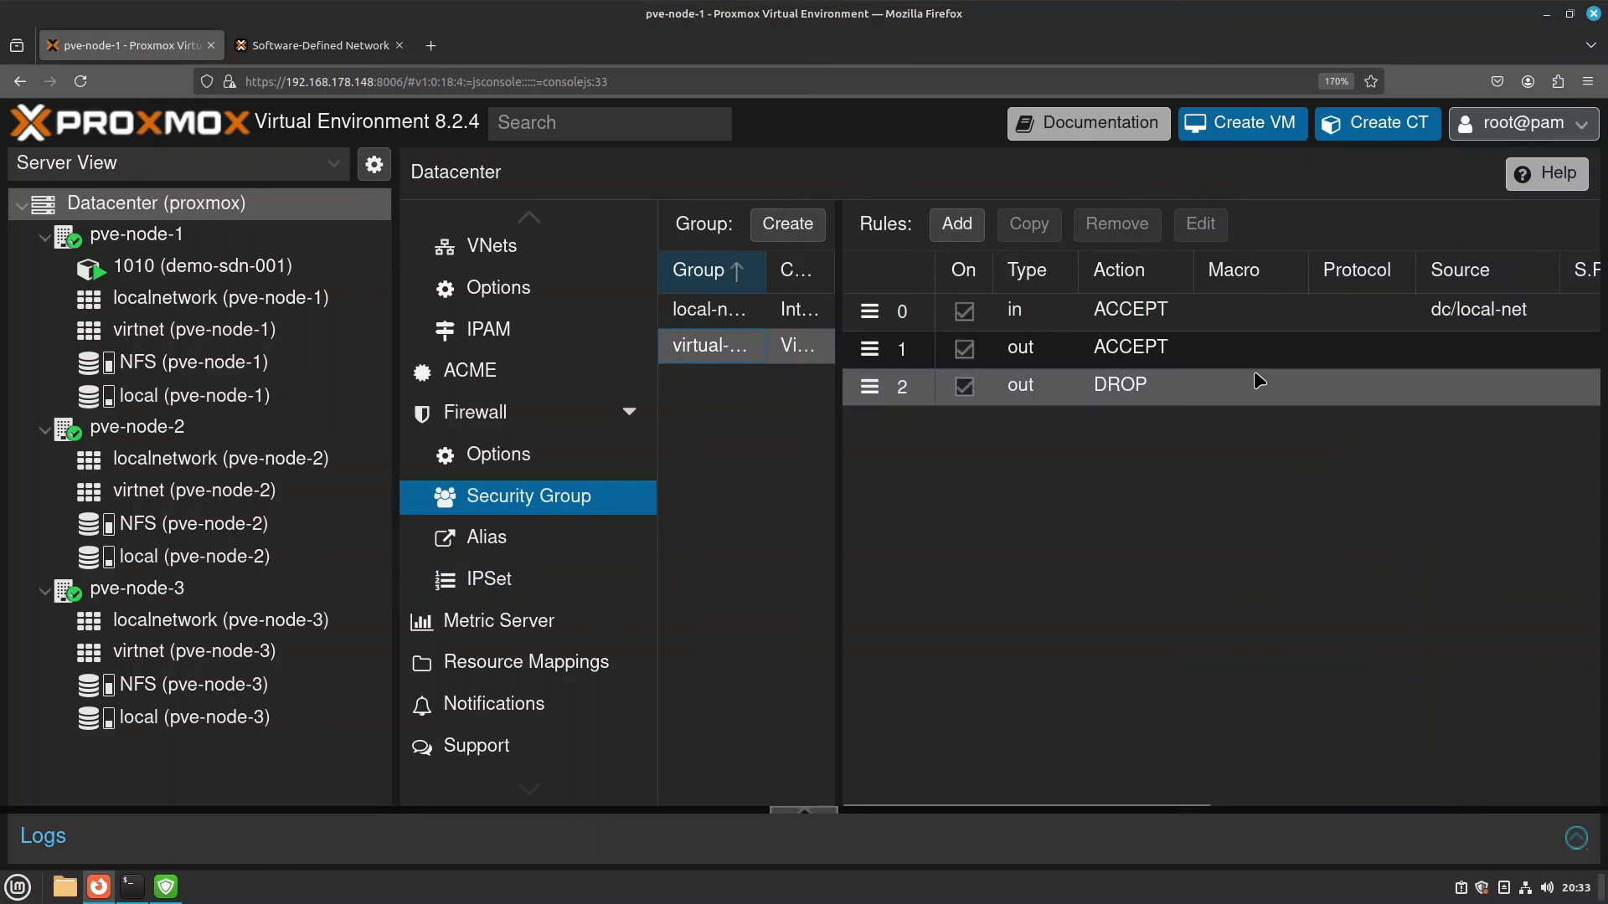
scroll(1225, 363, "right", 5)
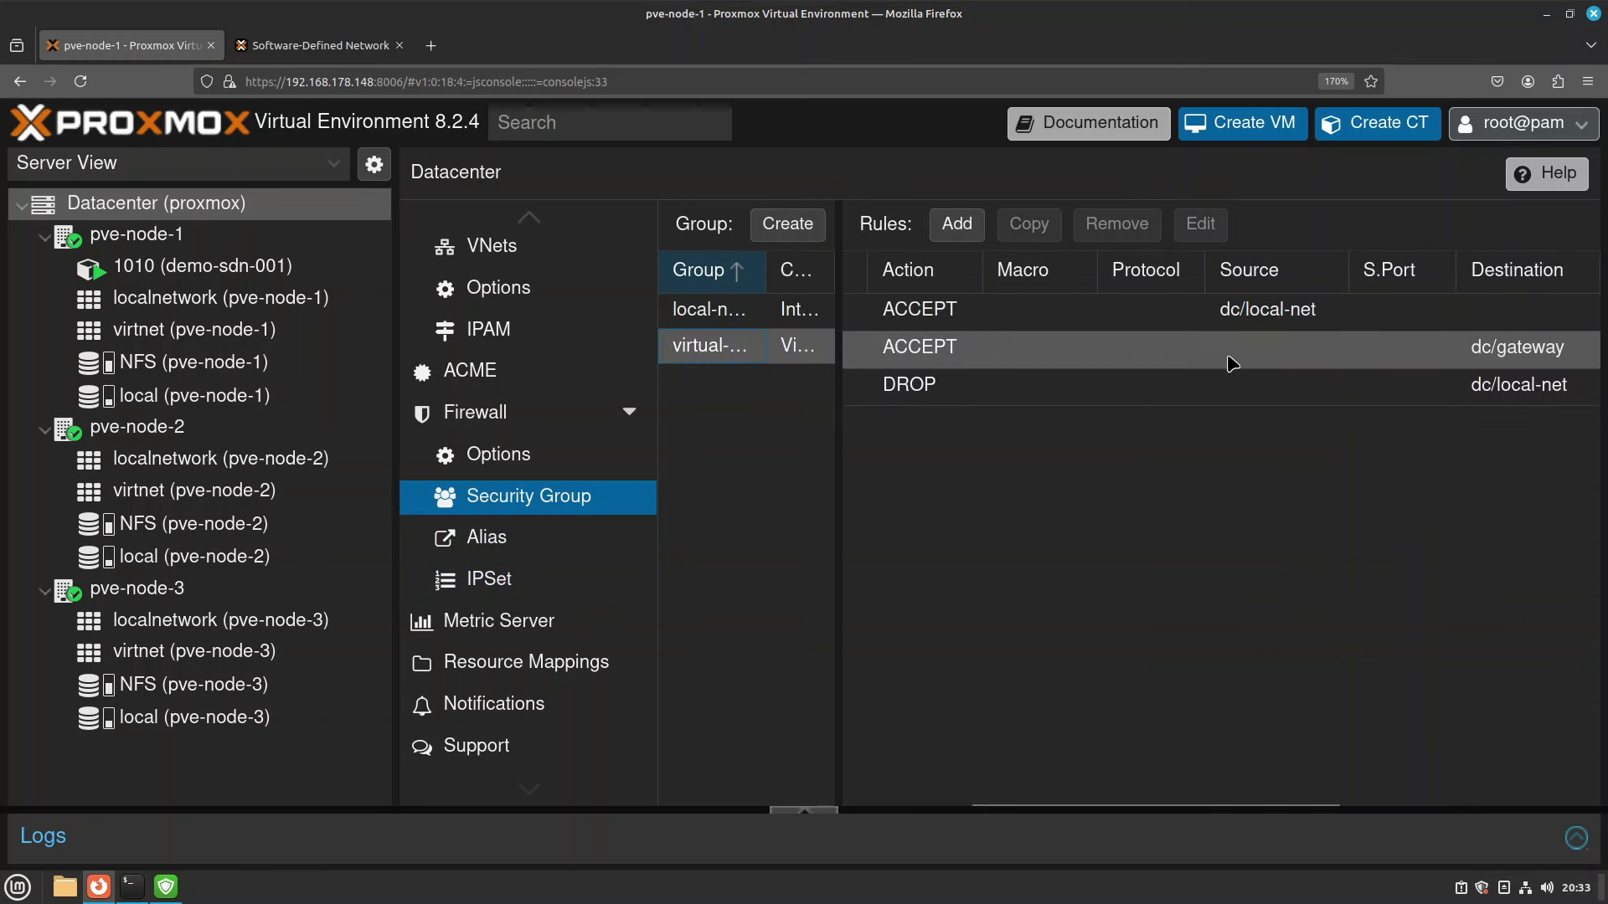
In container 1010's console, ping google.com and run apt update.
left_click(203, 266)
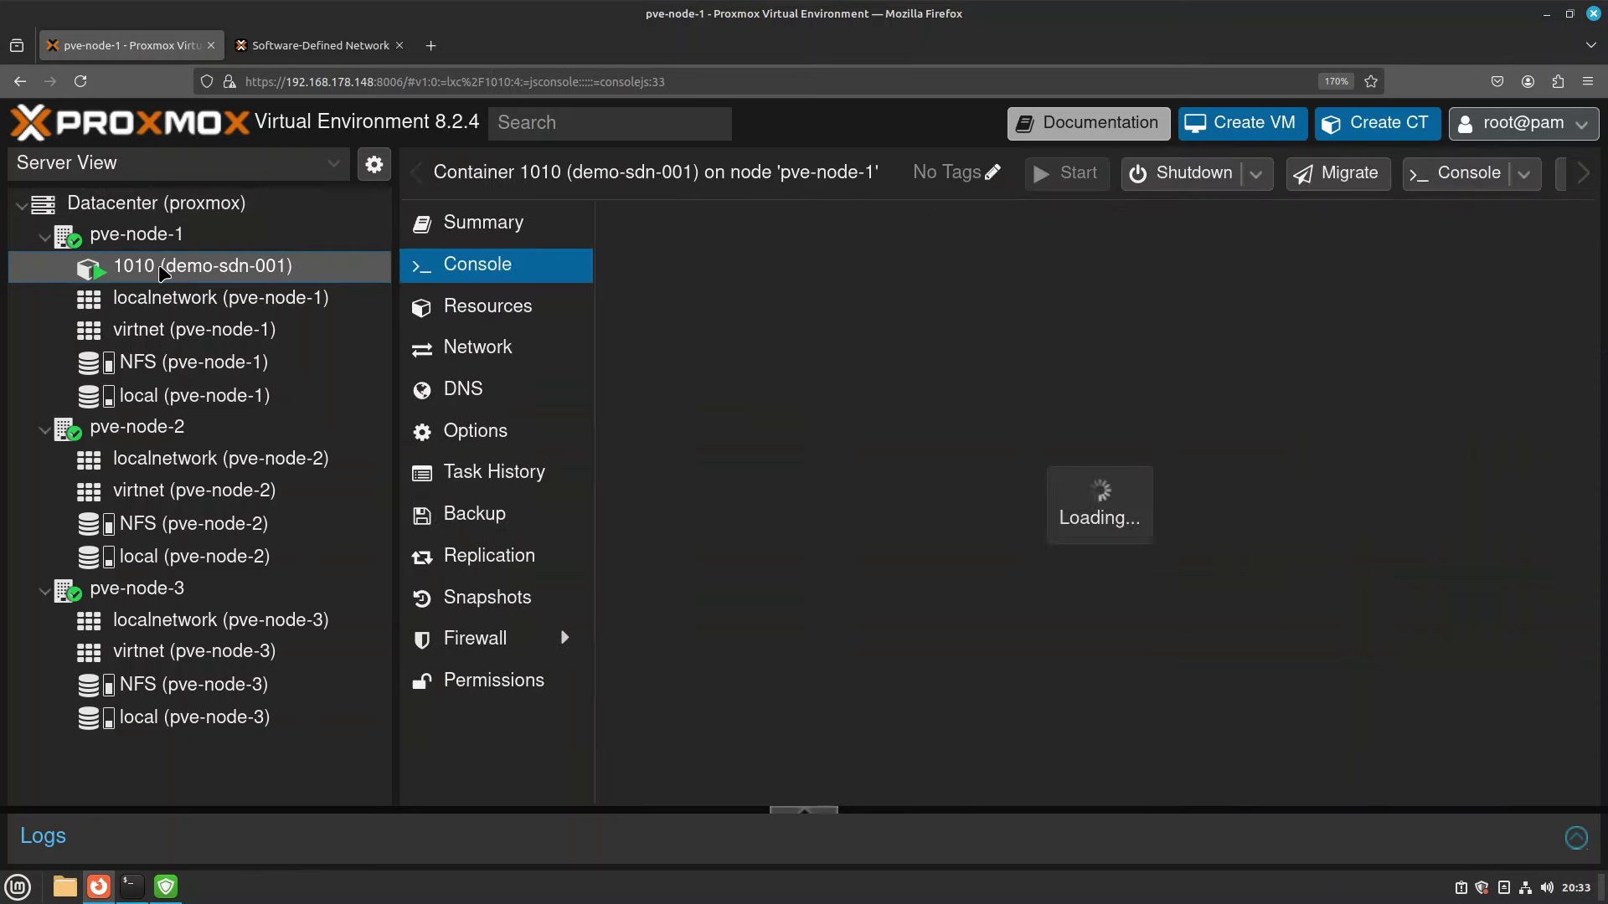
type("ping google.com")
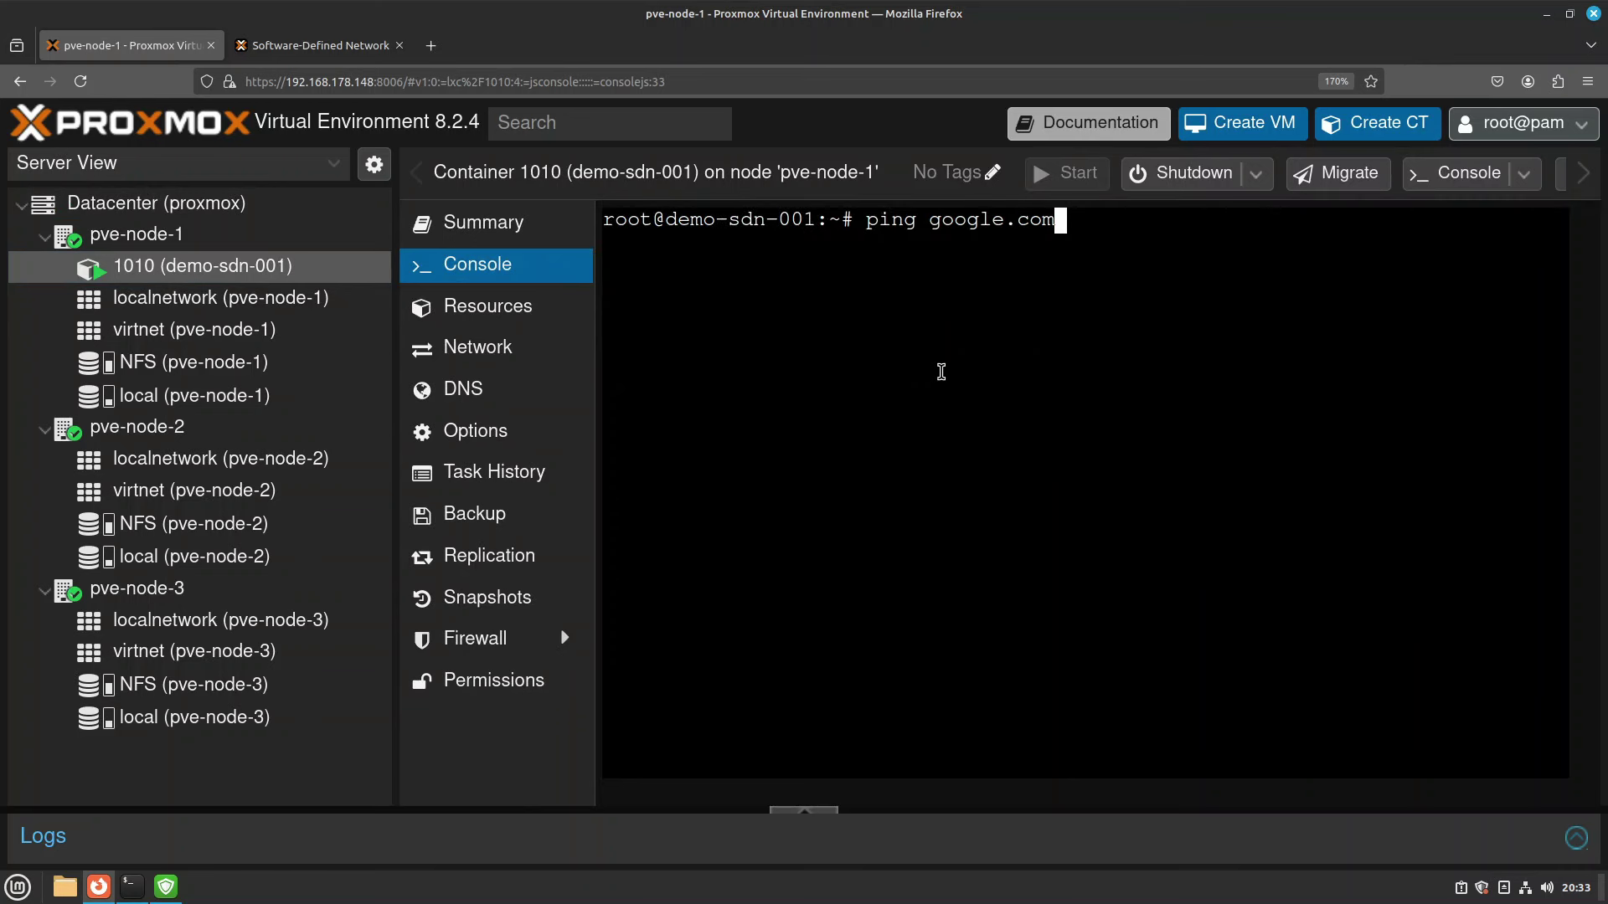
key("Return")
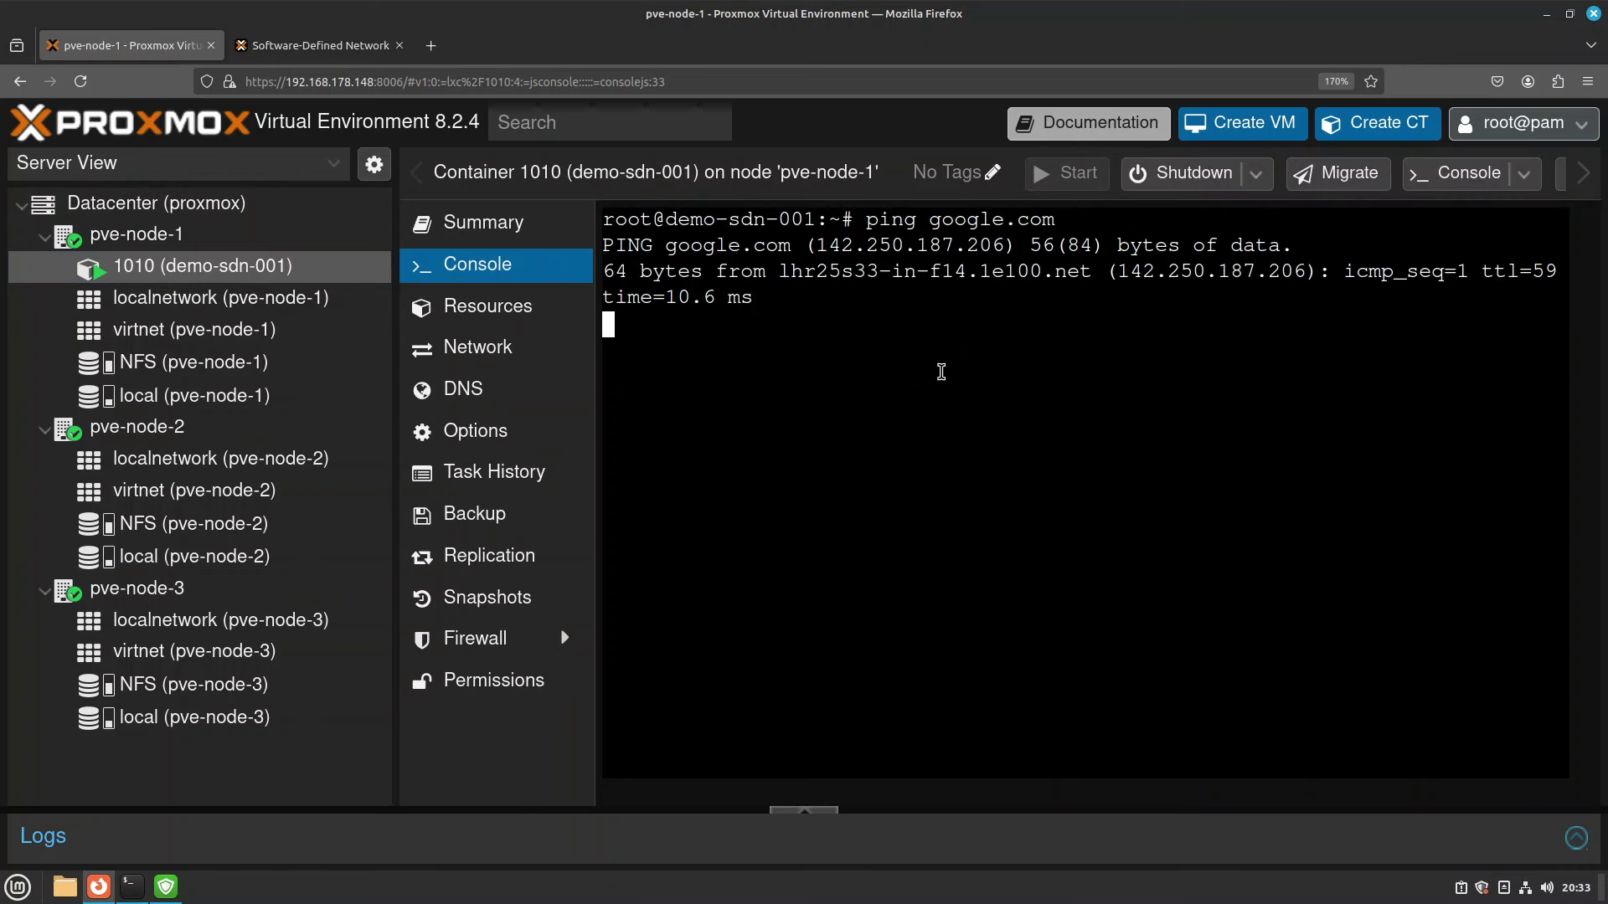
key("ctrl+c")
type("apt update")
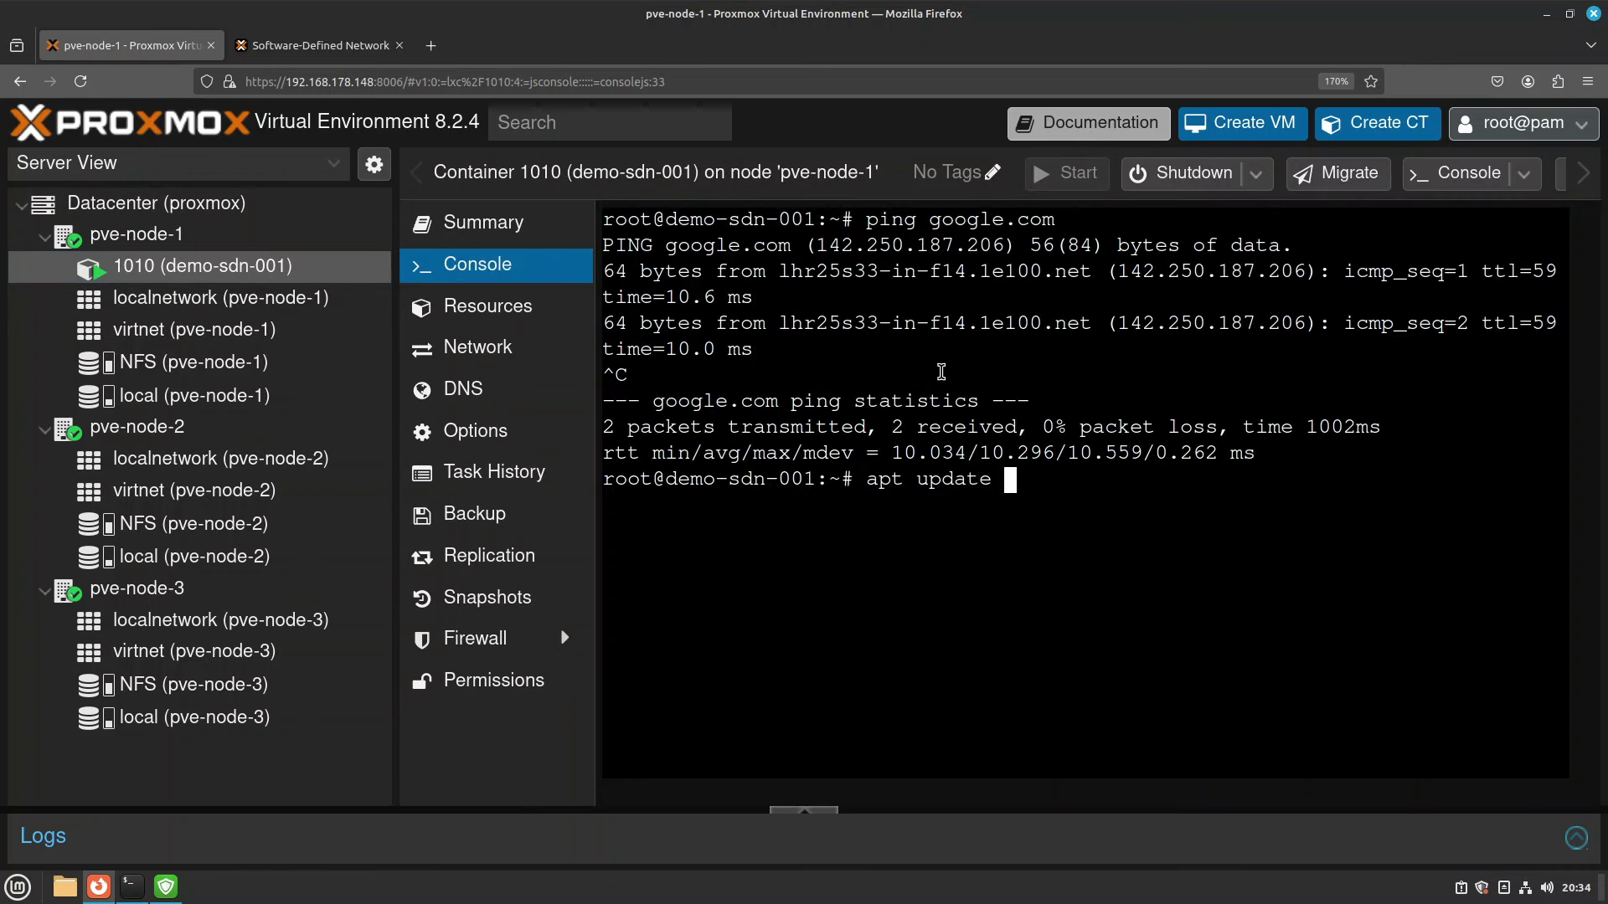
key("Return")
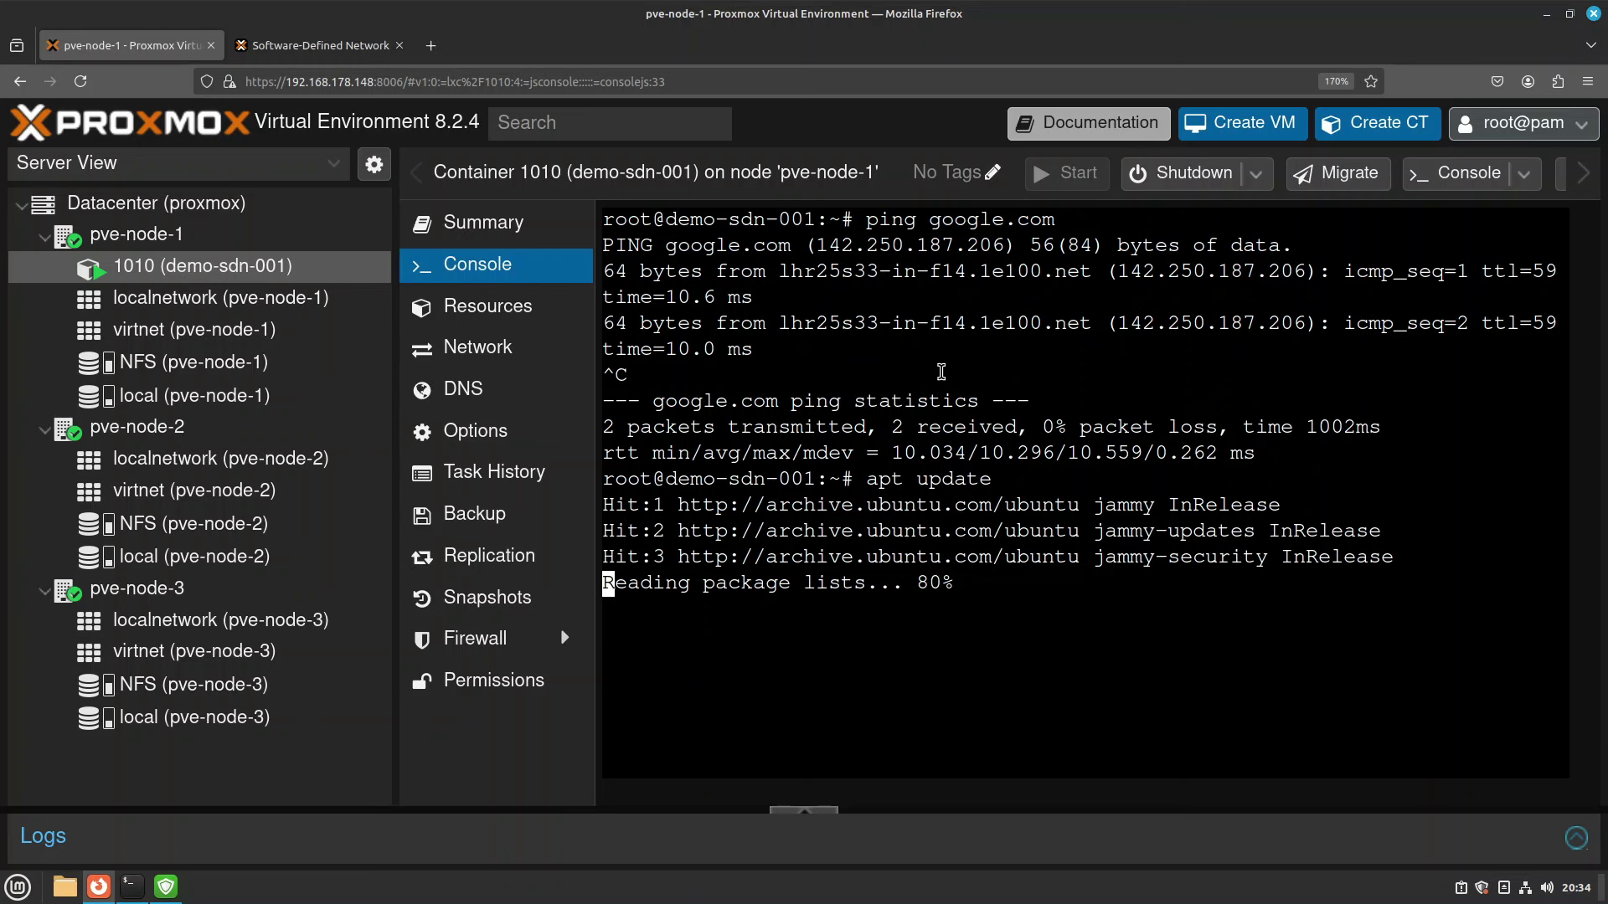
Ping 192.168.178.1, 192.168.178.120 and 192.168.178.24, stopping each with Ctrl+C.
type("pi")
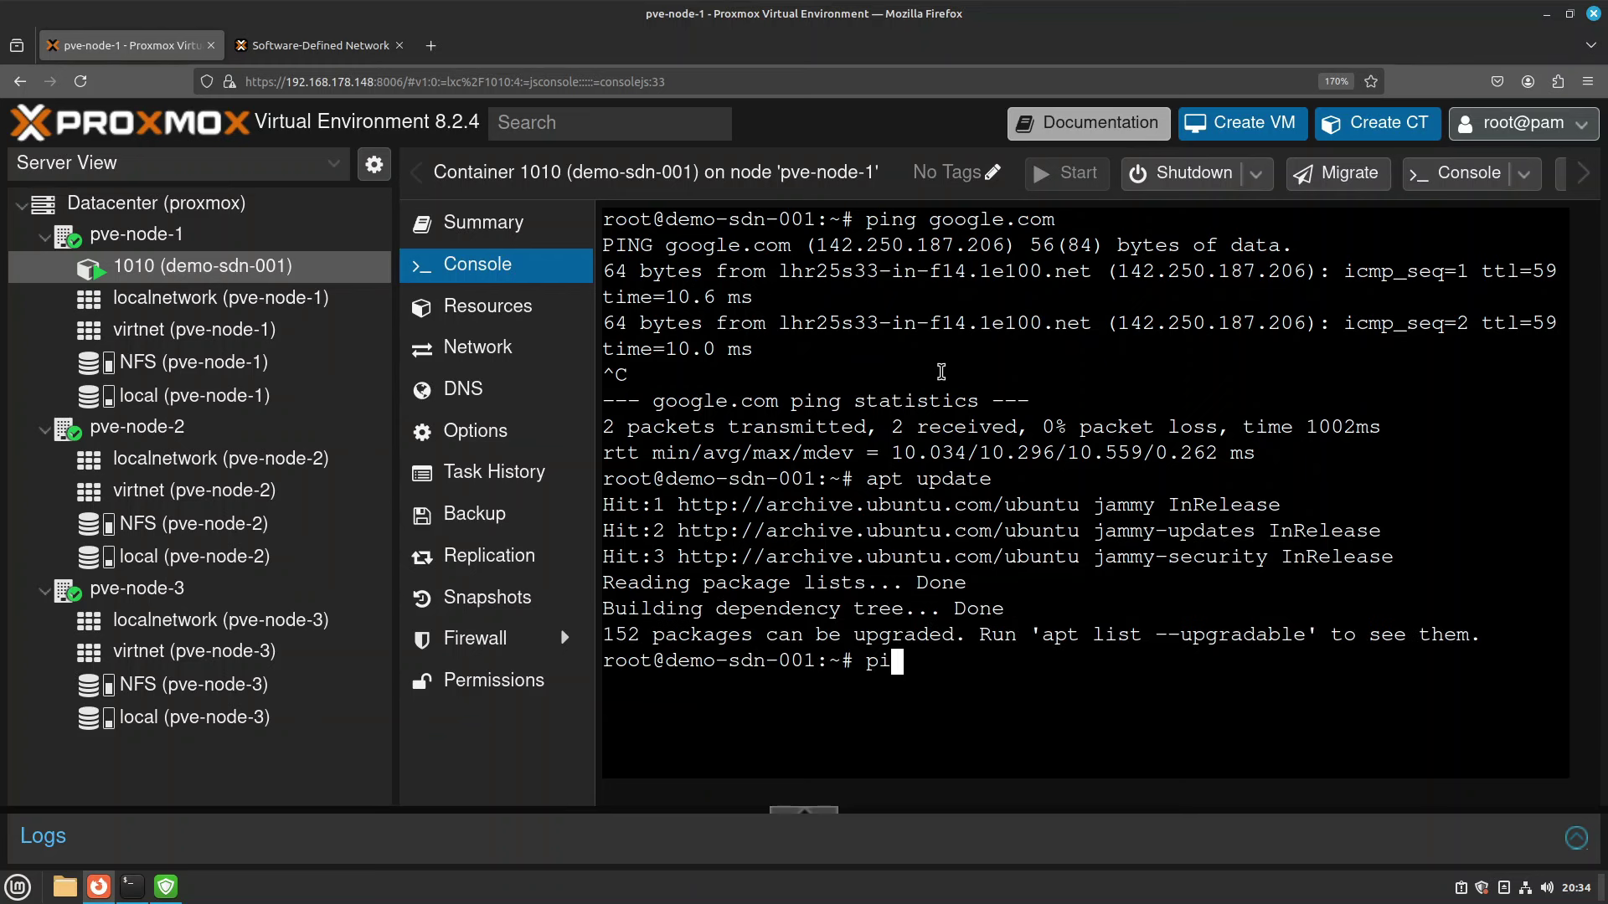
type("ng 192.168.178.178")
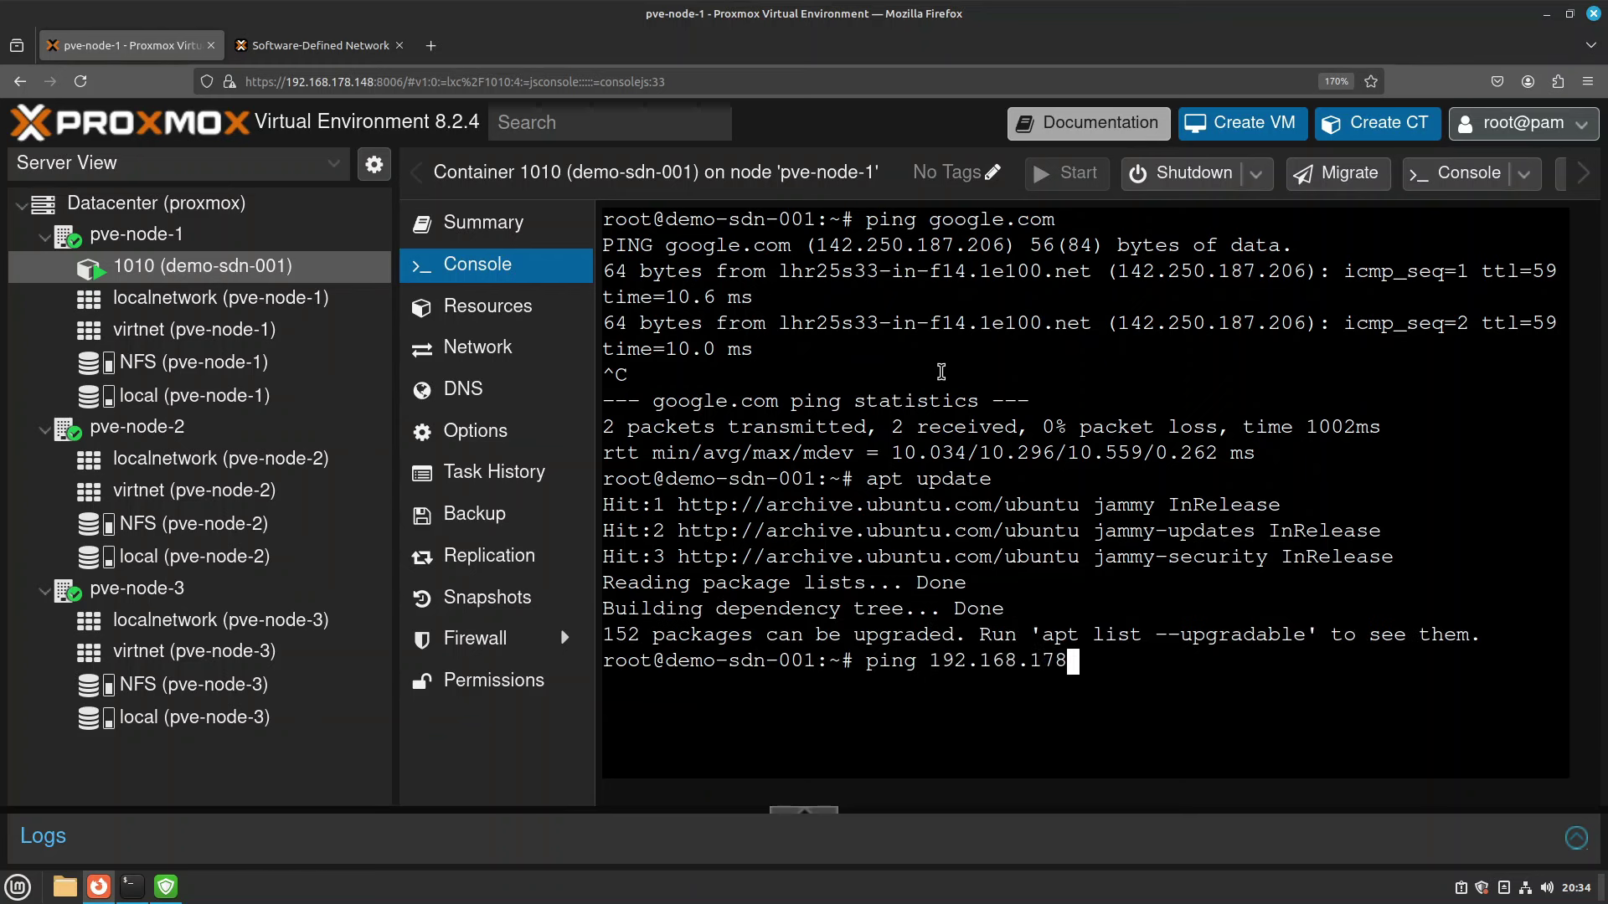
key("Return")
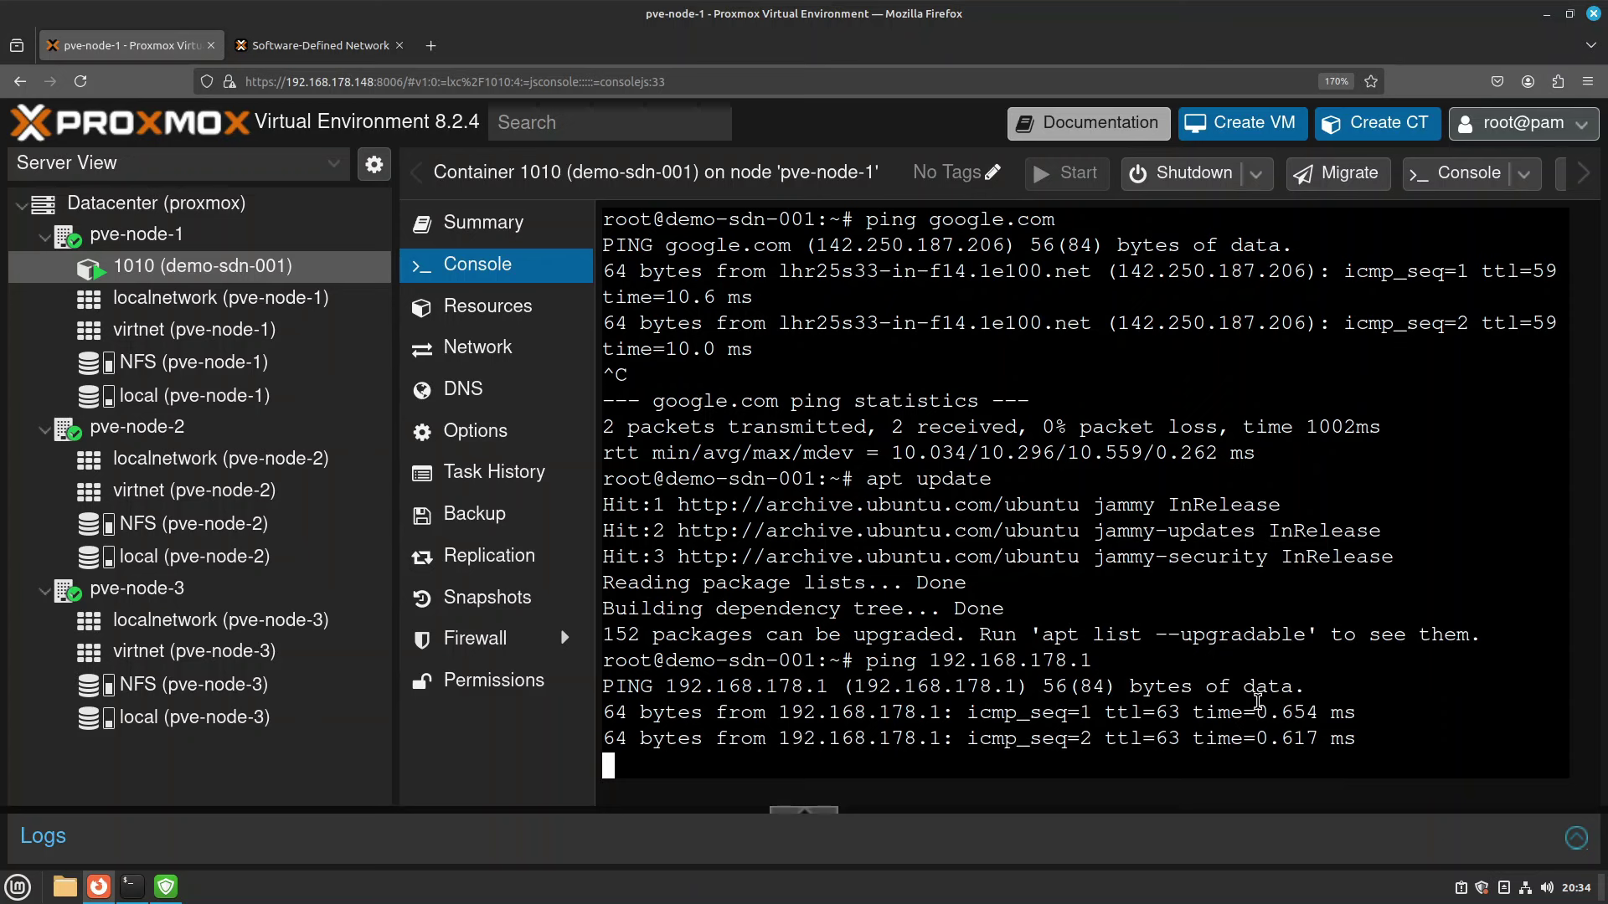
key("ctrl+c")
key("Up")
key("BackSpace")
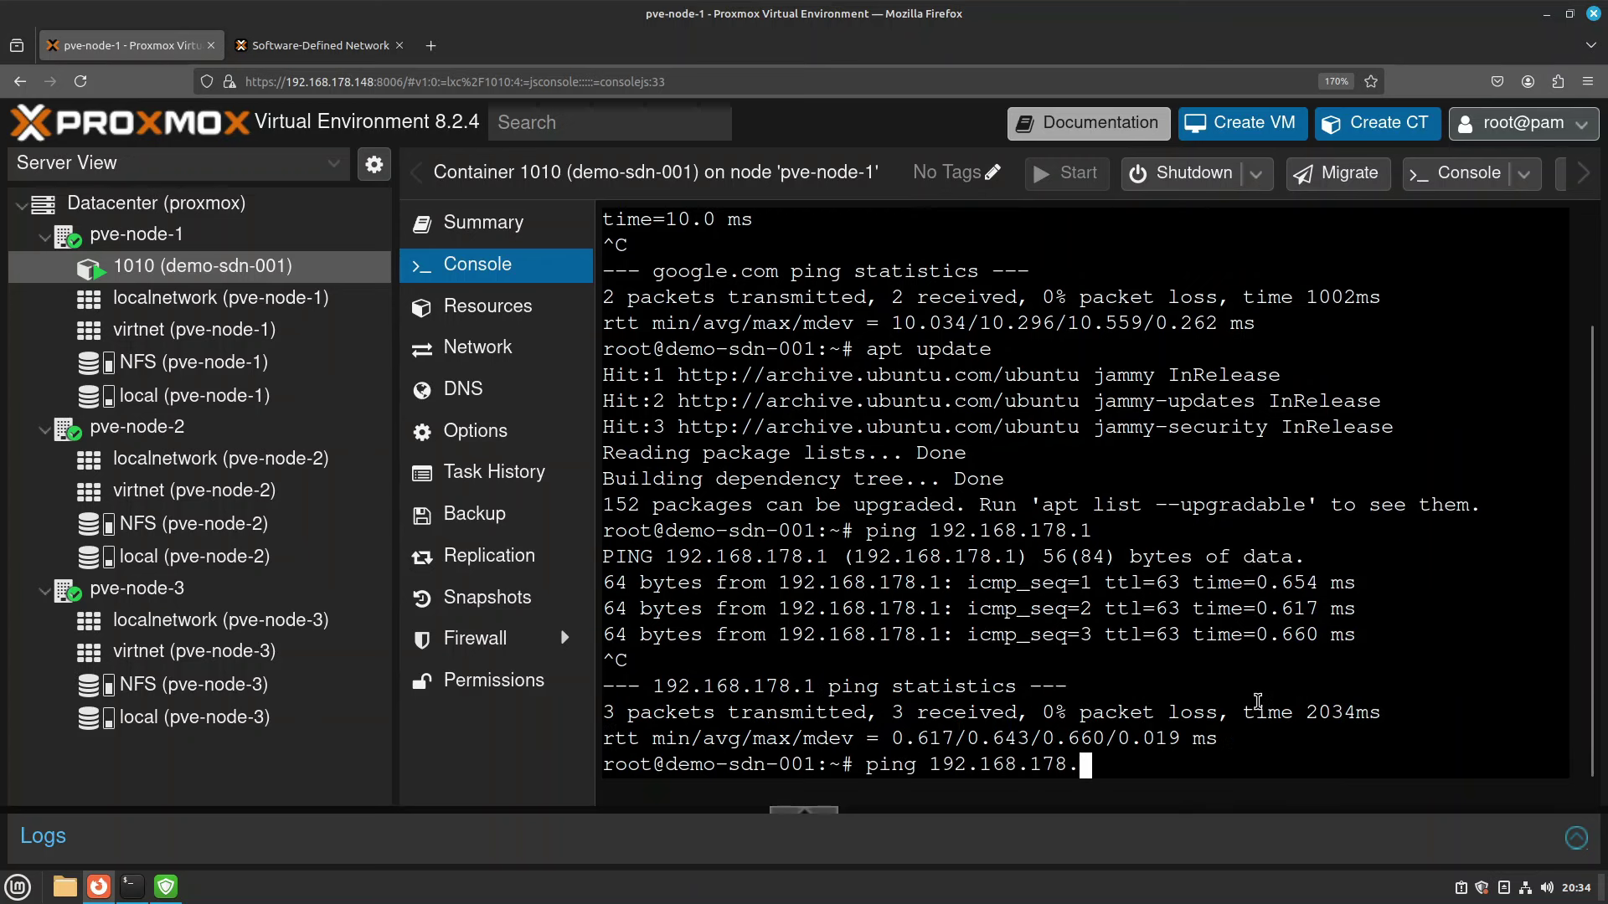
type("120")
key("Return")
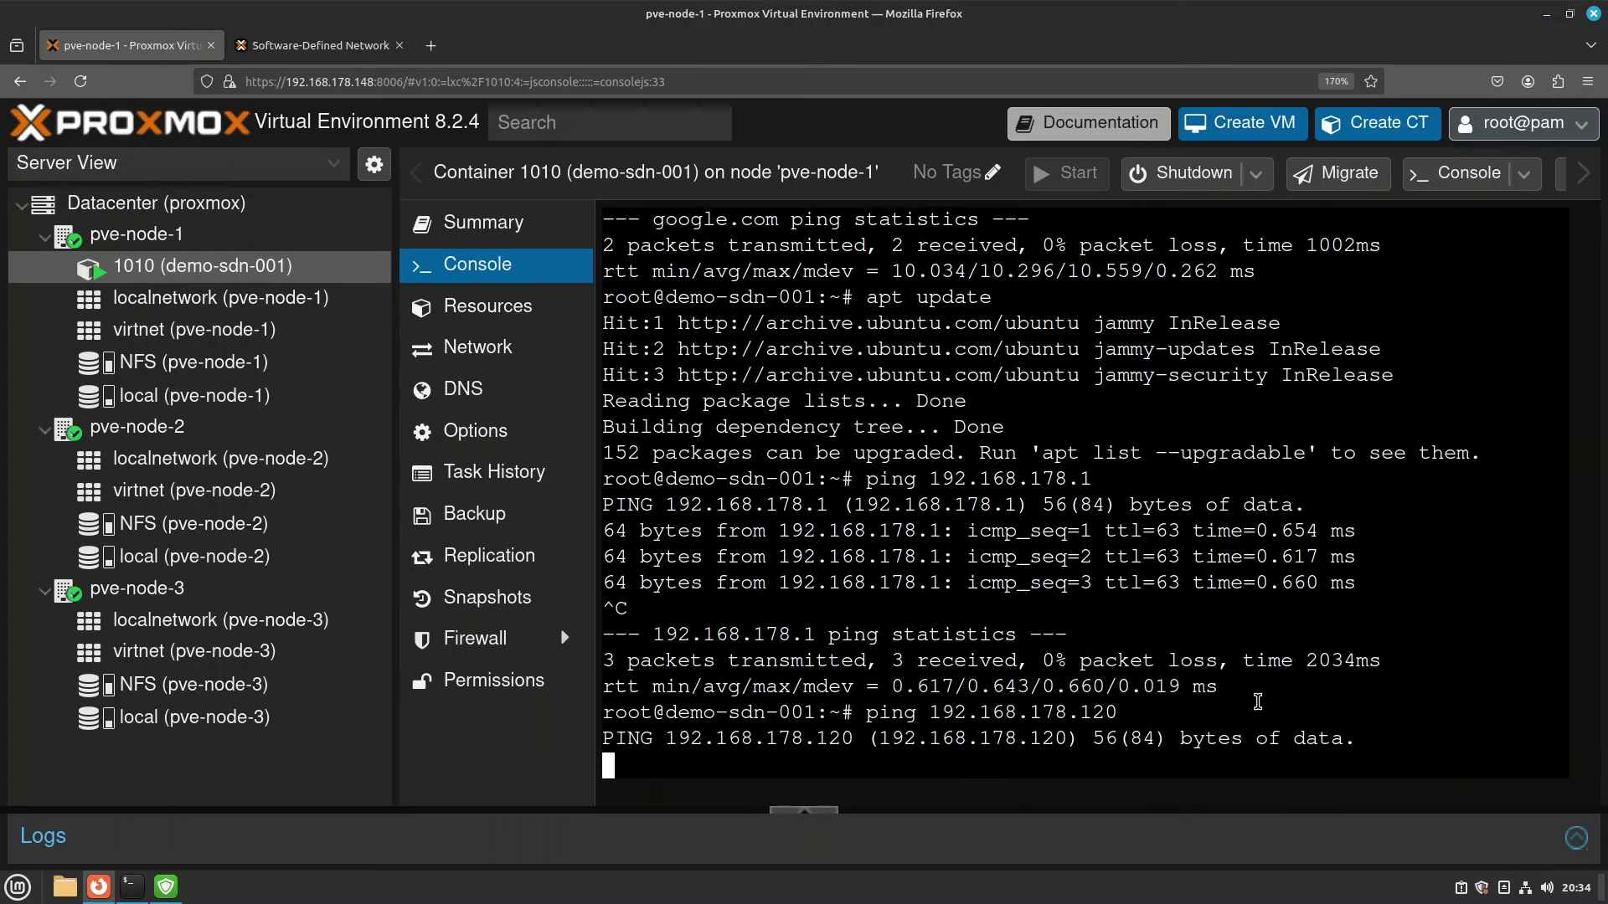
key("ctrl+c")
key("Up")
key("BackSpace")
key("BackSpace")
key("BackSpace")
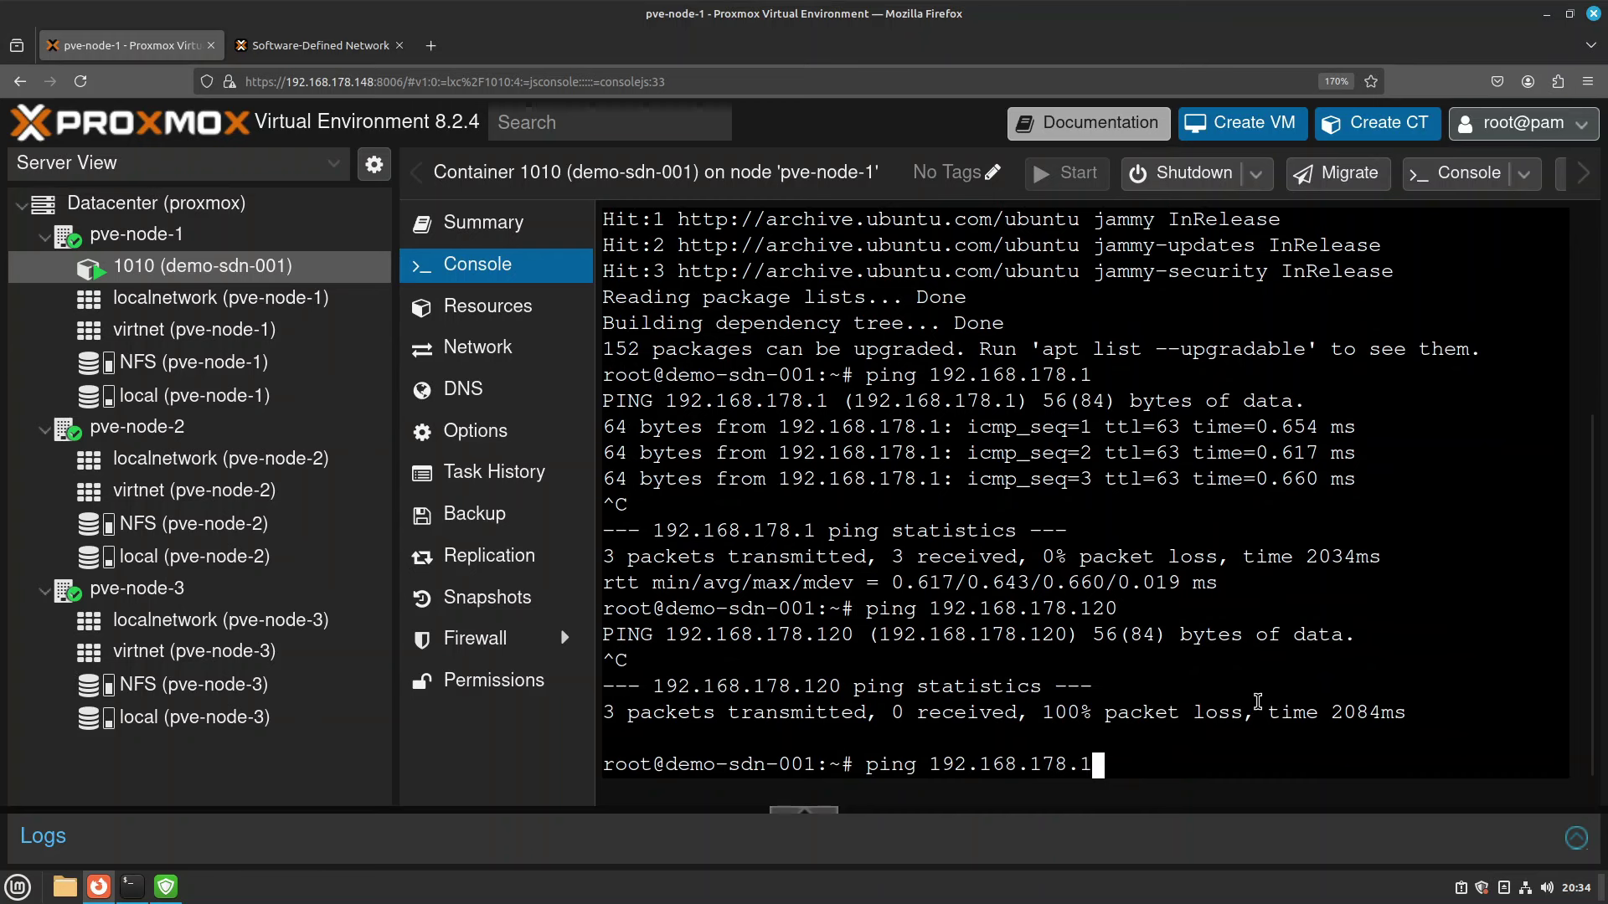
type("24")
key("Return")
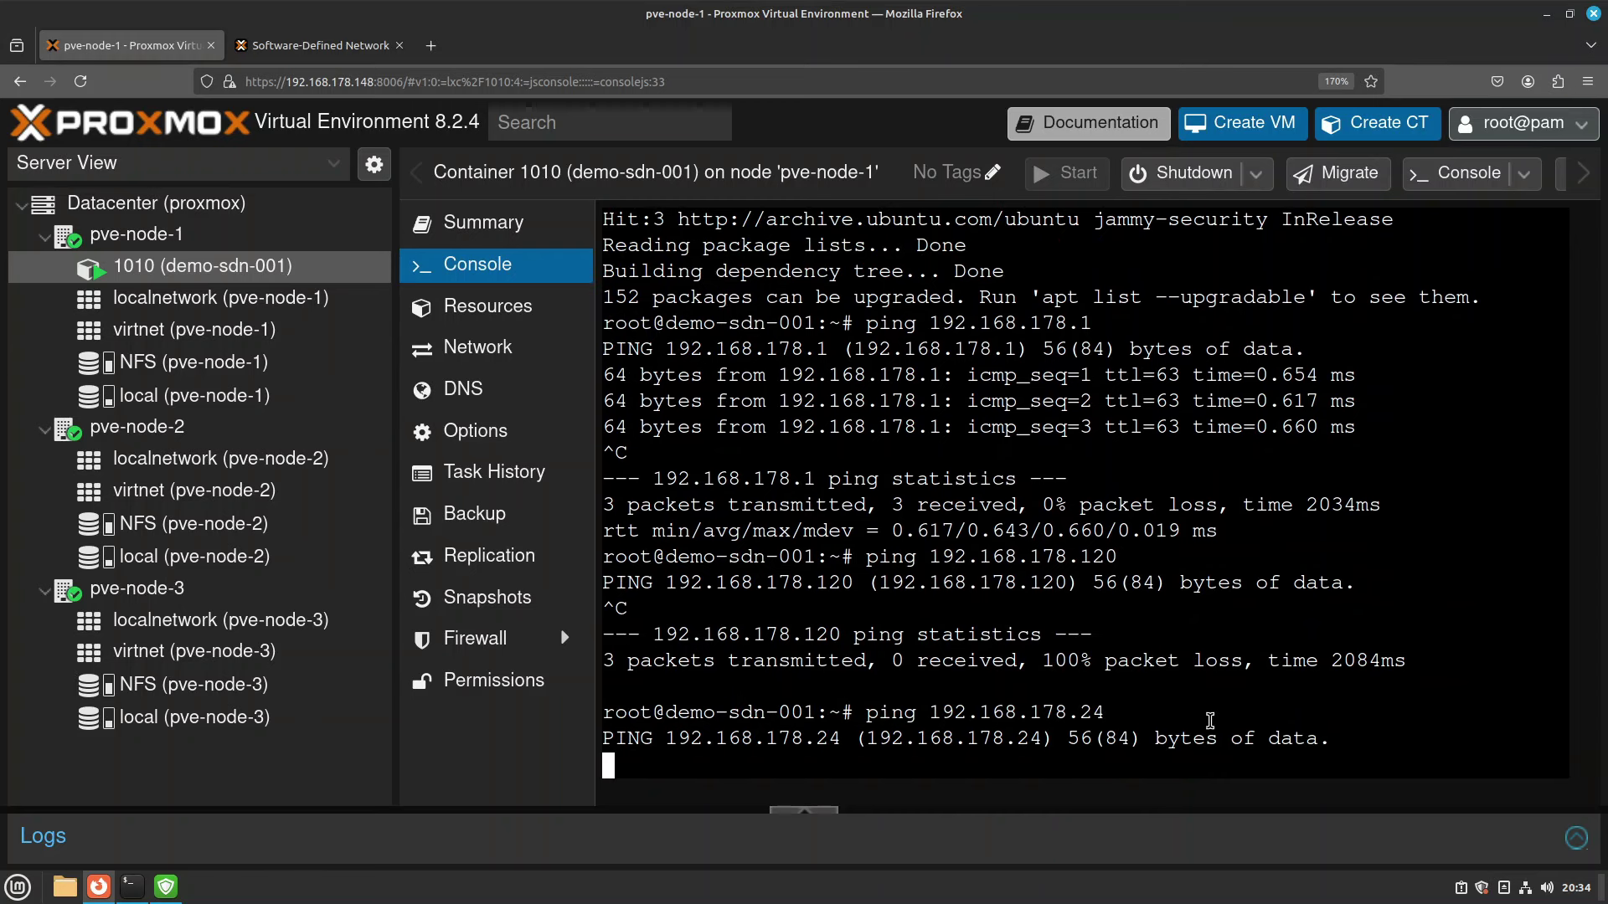
key("ctrl+c")
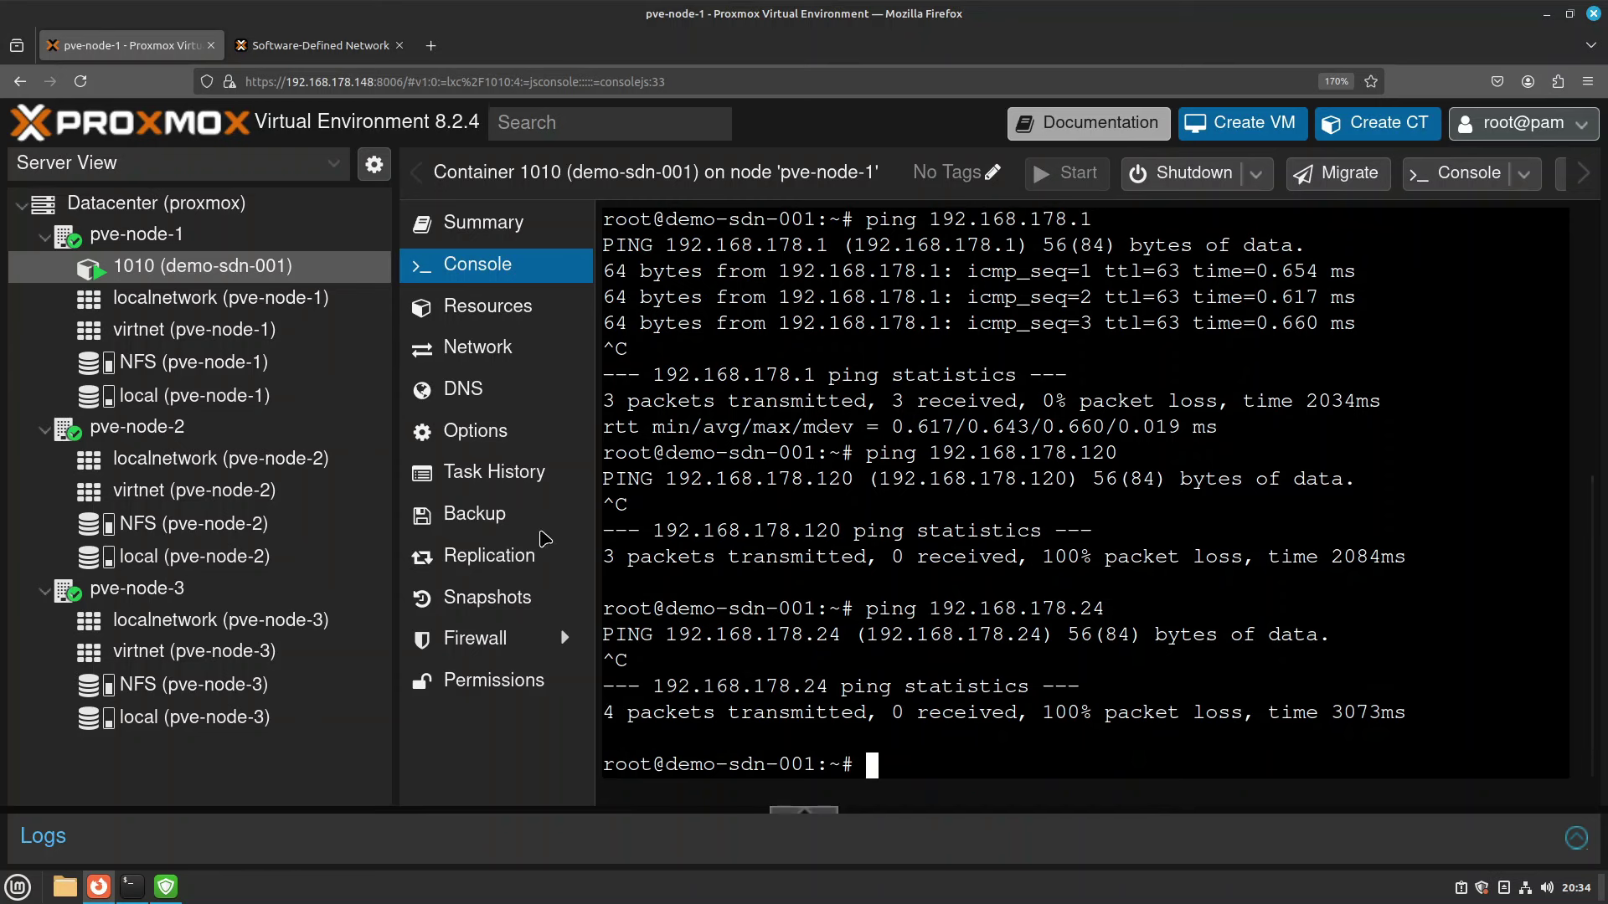
Start a new container with CT ID 1111, hostname sdn-test, and a root password.
left_click(506, 640)
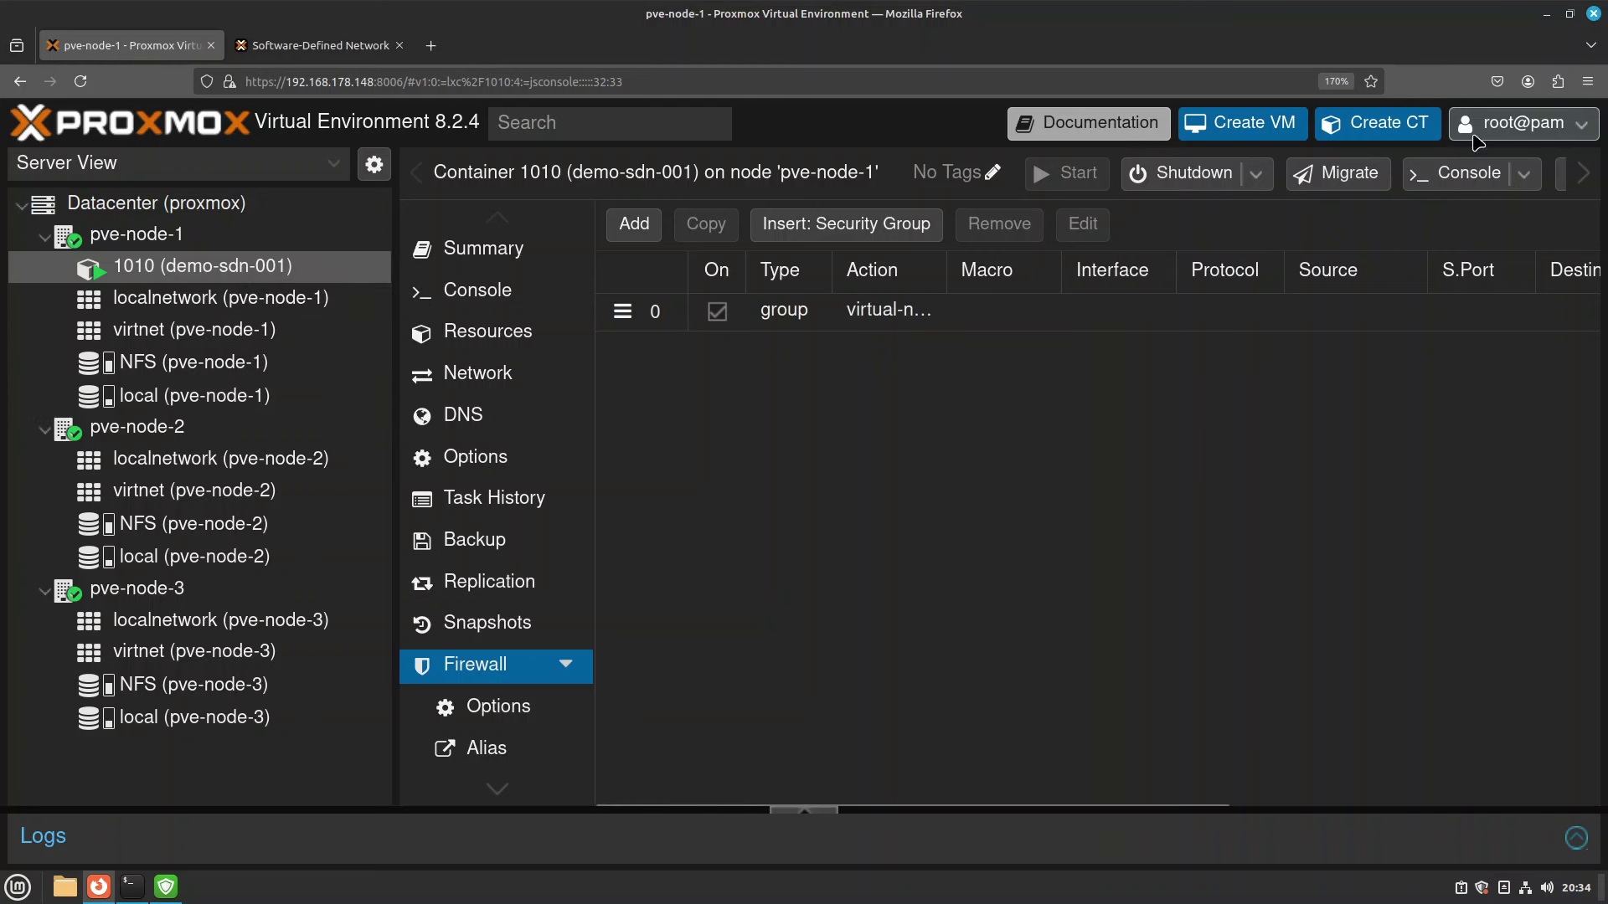
left_click(1383, 132)
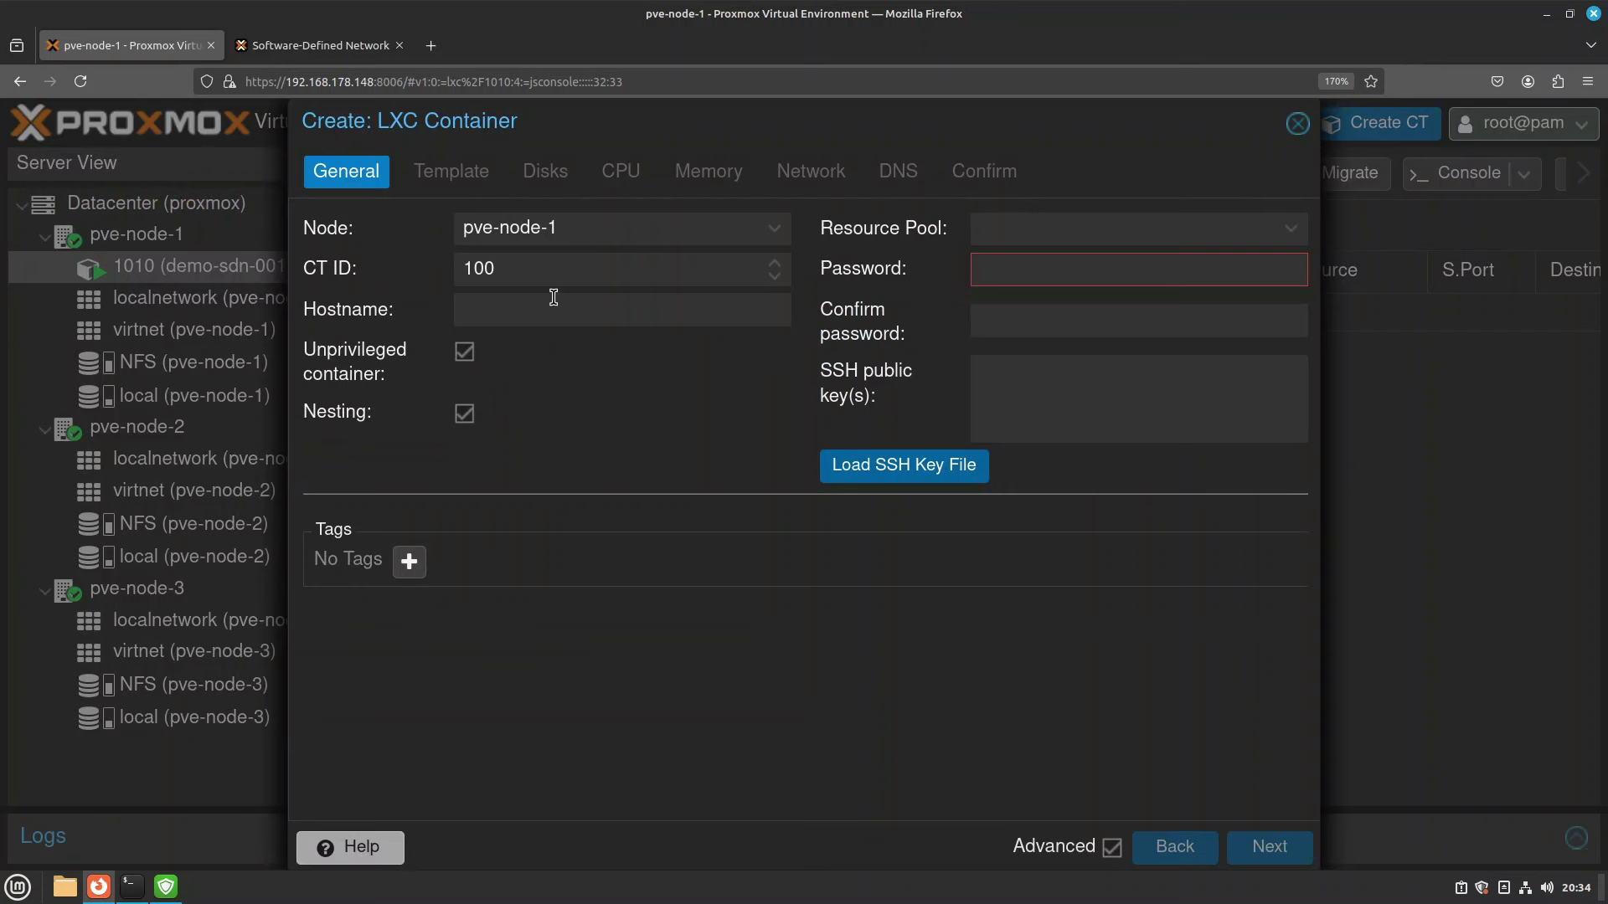
double_click(518, 269)
type("1")
key("Tab")
double_click(556, 274)
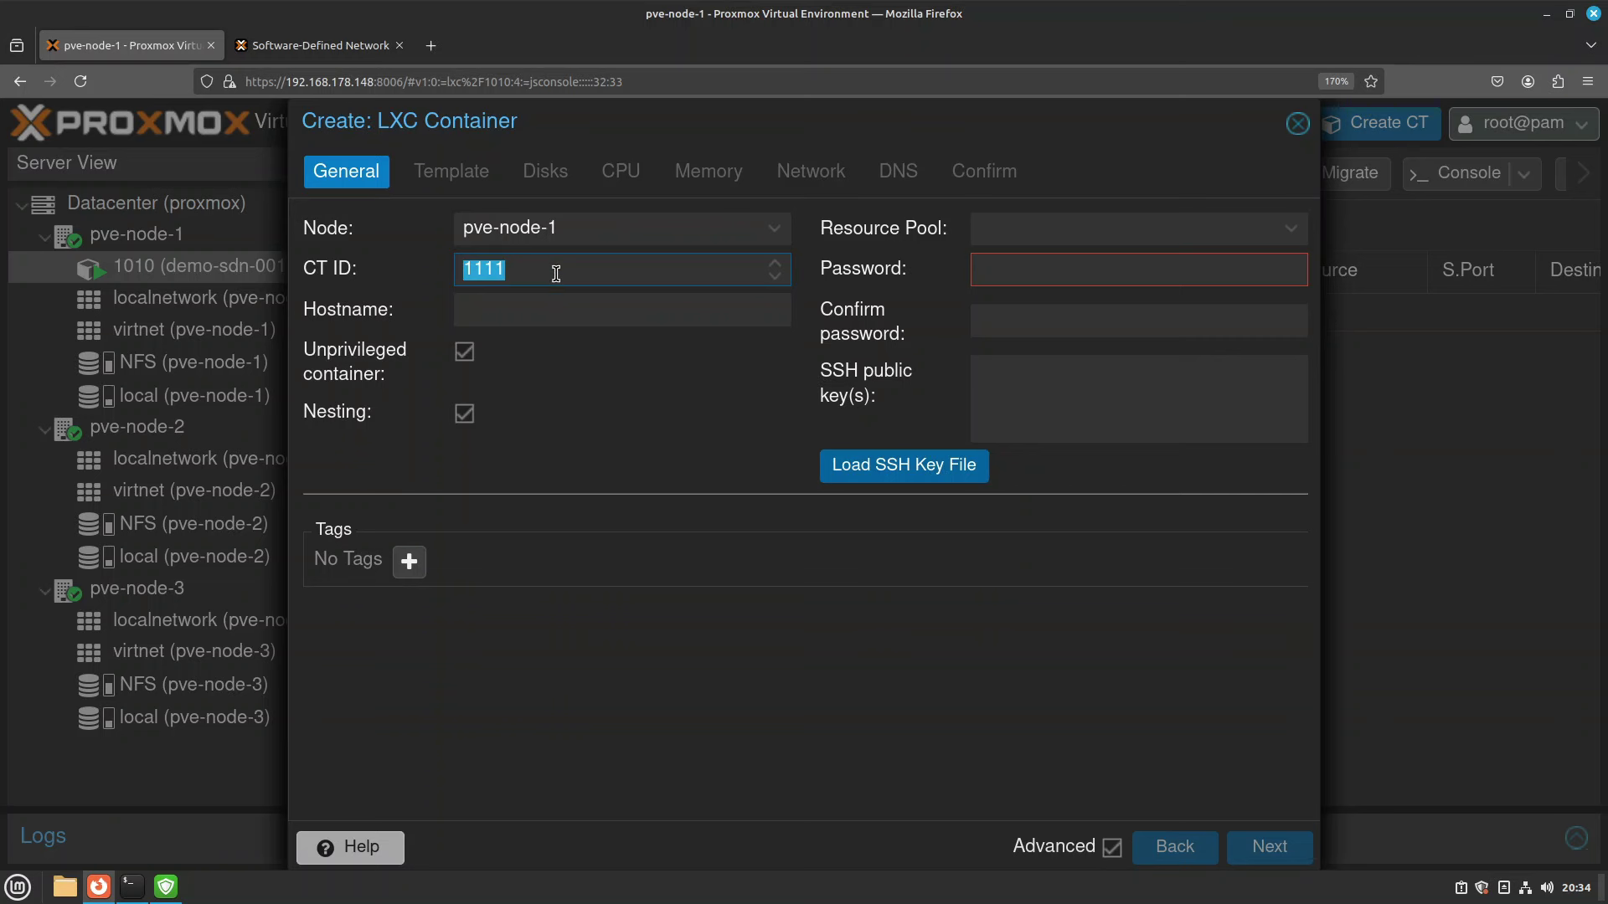
type("1010")
key("Tab")
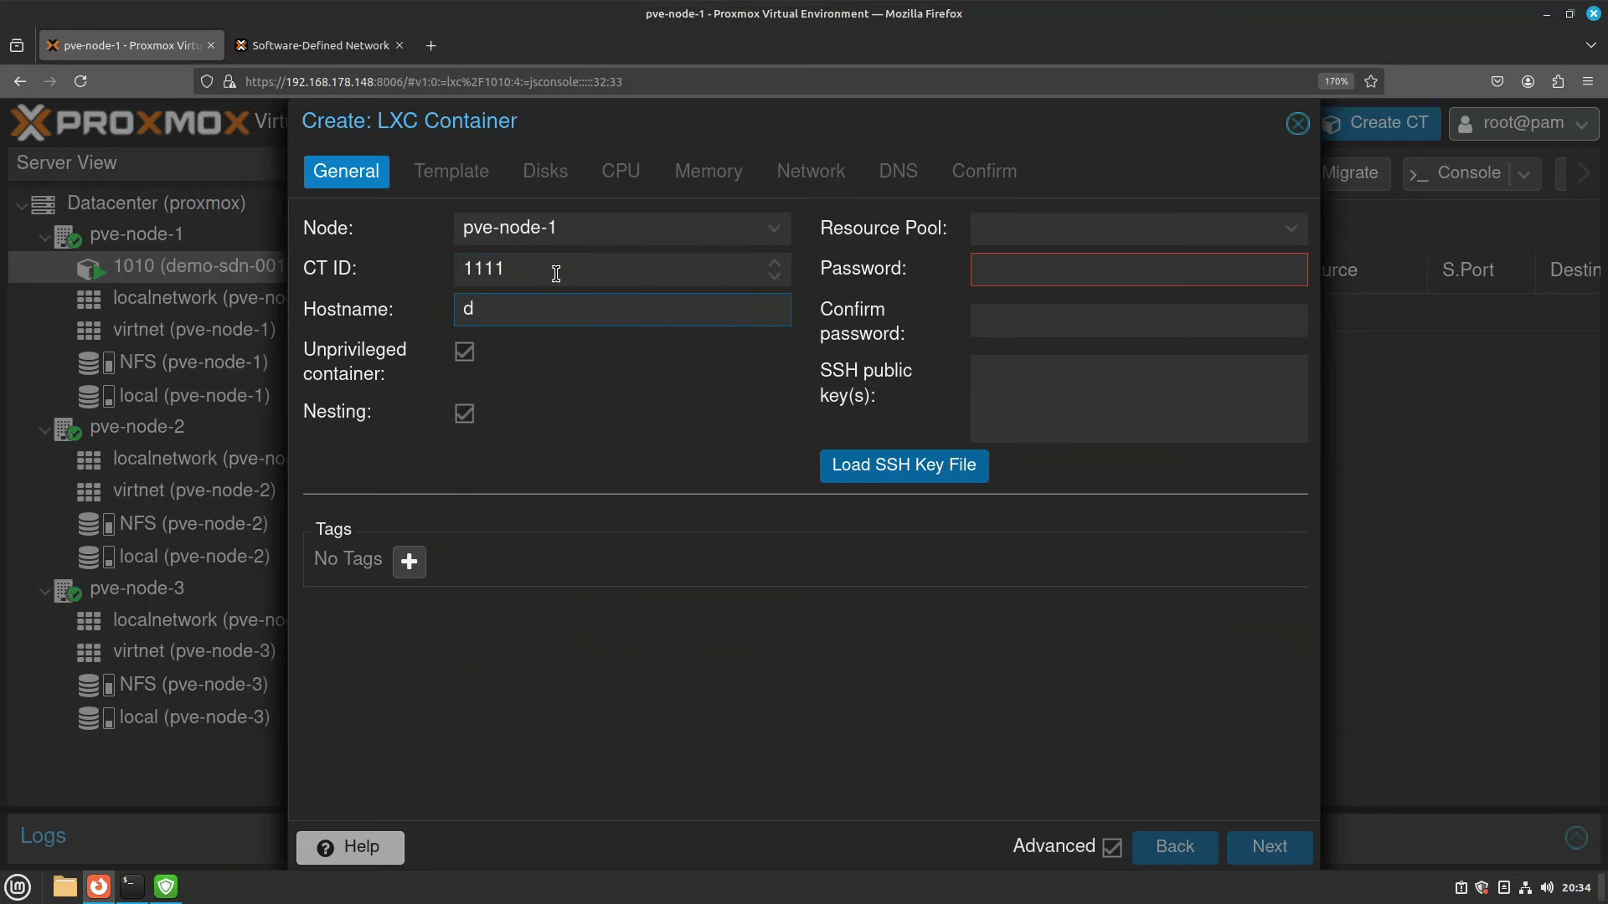
key("Tab")
key("Tab")
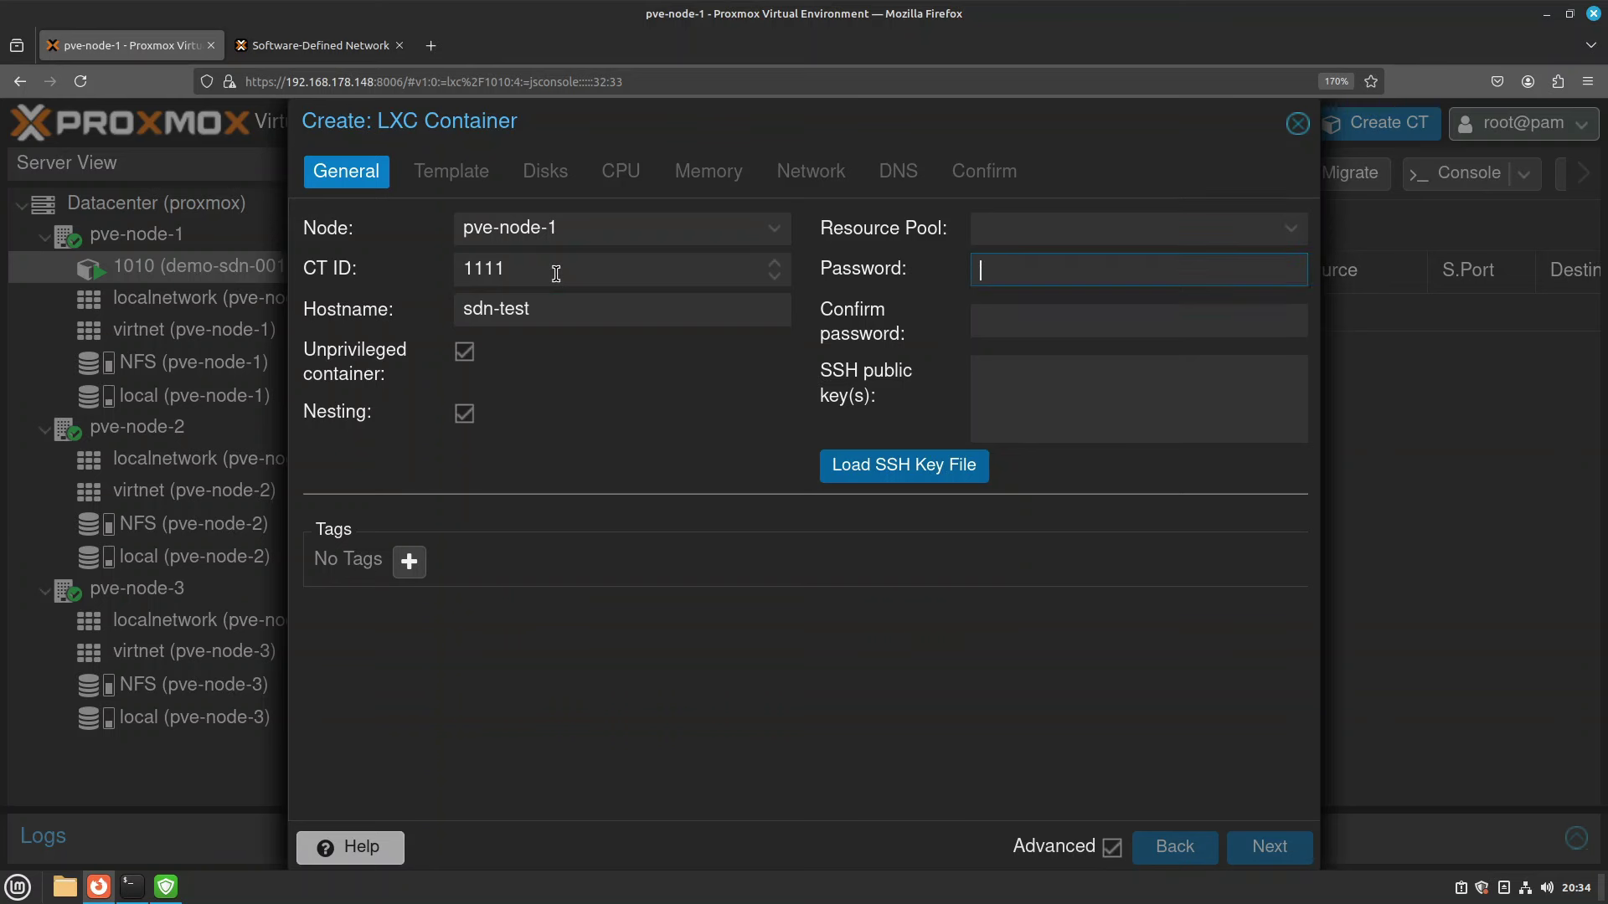
type("123456")
key("Tab")
type("123456")
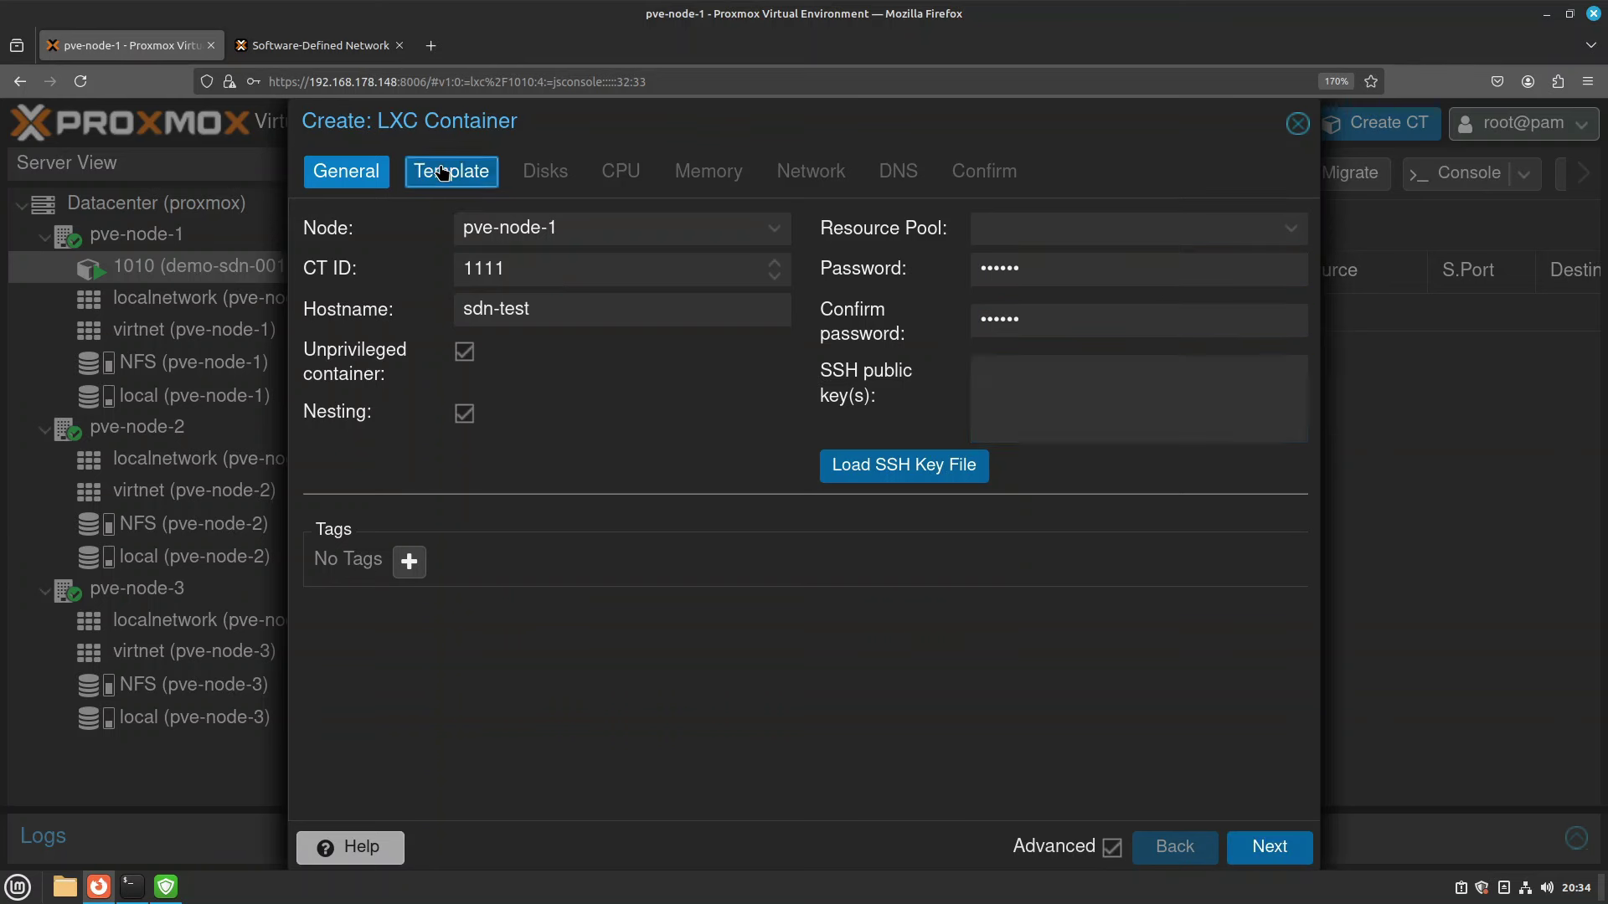
Choose the Ubuntu 22.04 container template.
left_click(444, 173)
left_click(525, 266)
type("2")
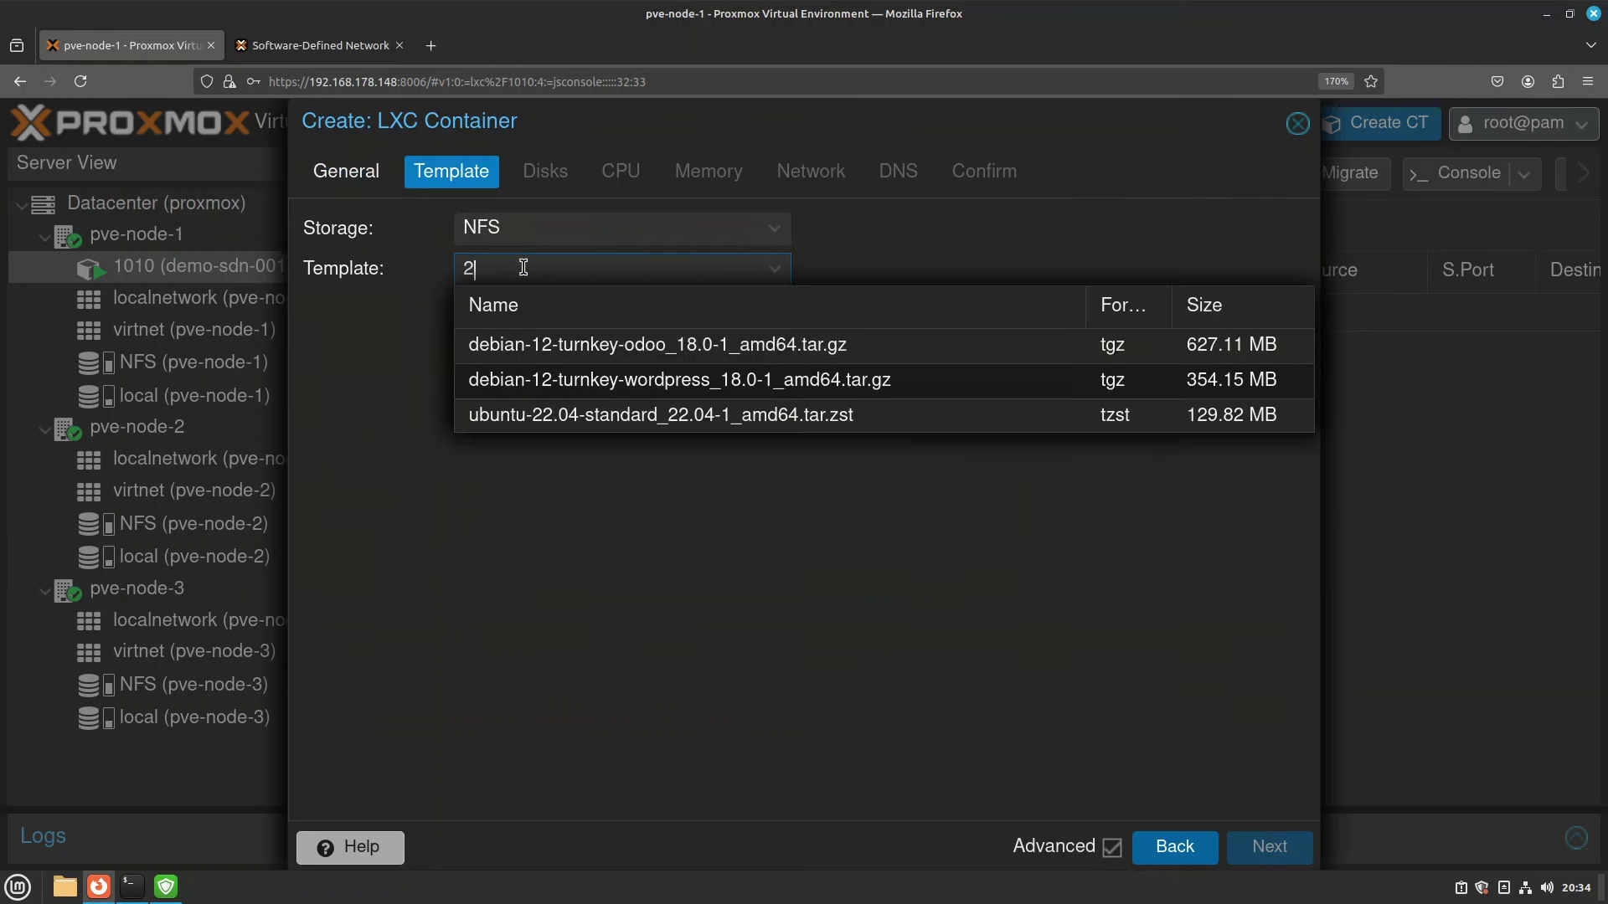
type("2")
left_click(527, 344)
Attach the network to bridge vnet1 with IPv4 DHCP and reach the confirmation summary.
left_click(542, 172)
left_click(620, 173)
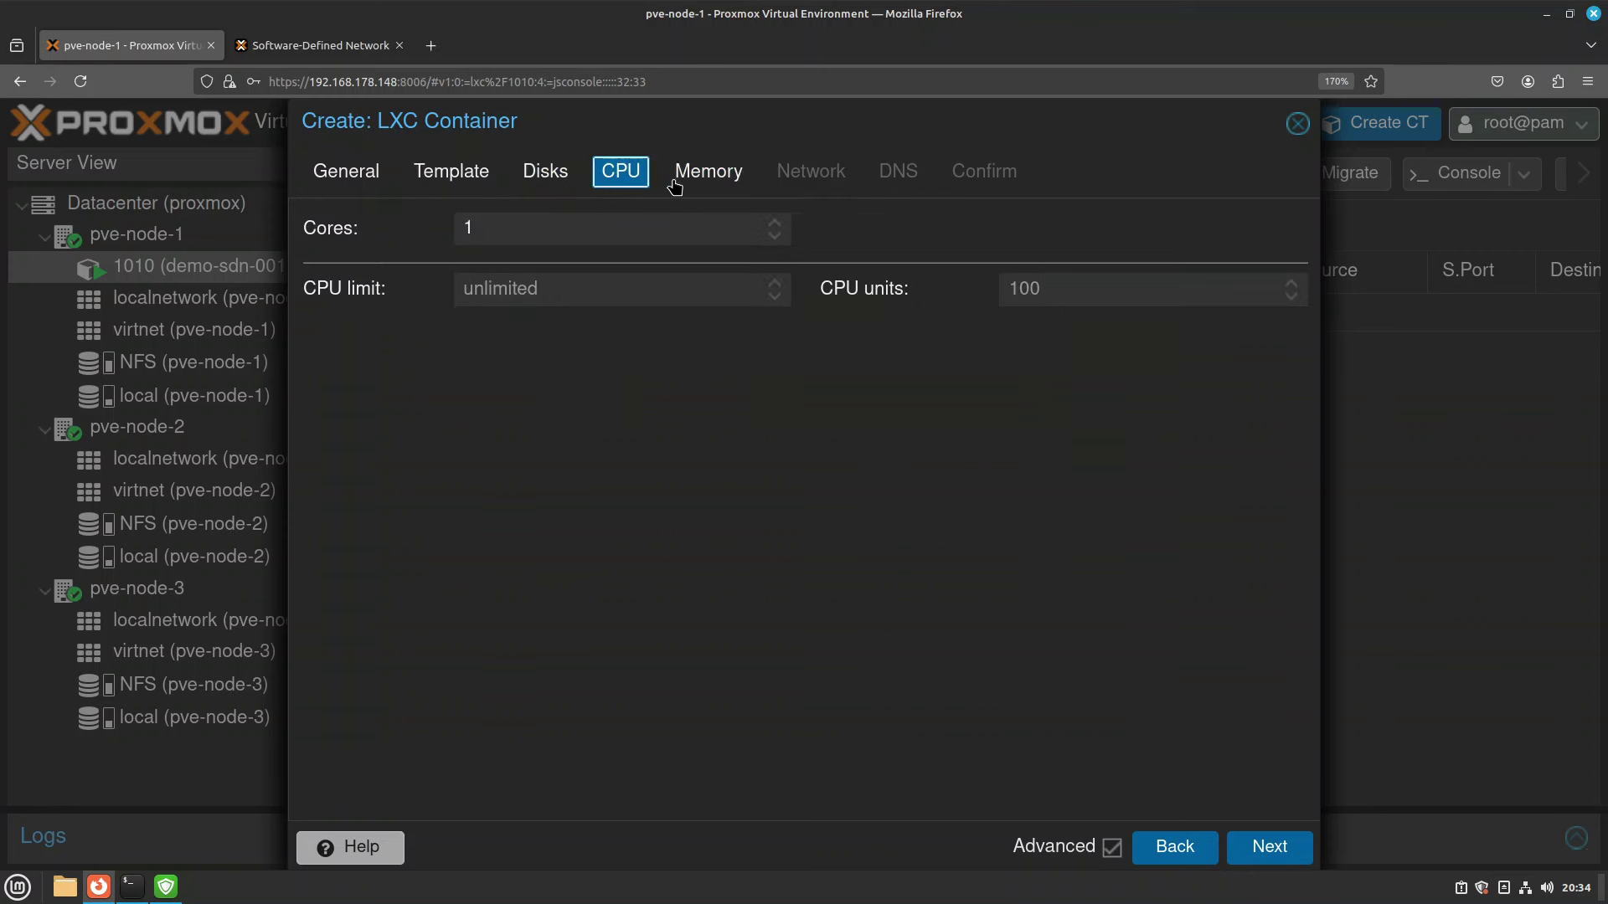
left_click(703, 178)
left_click(799, 173)
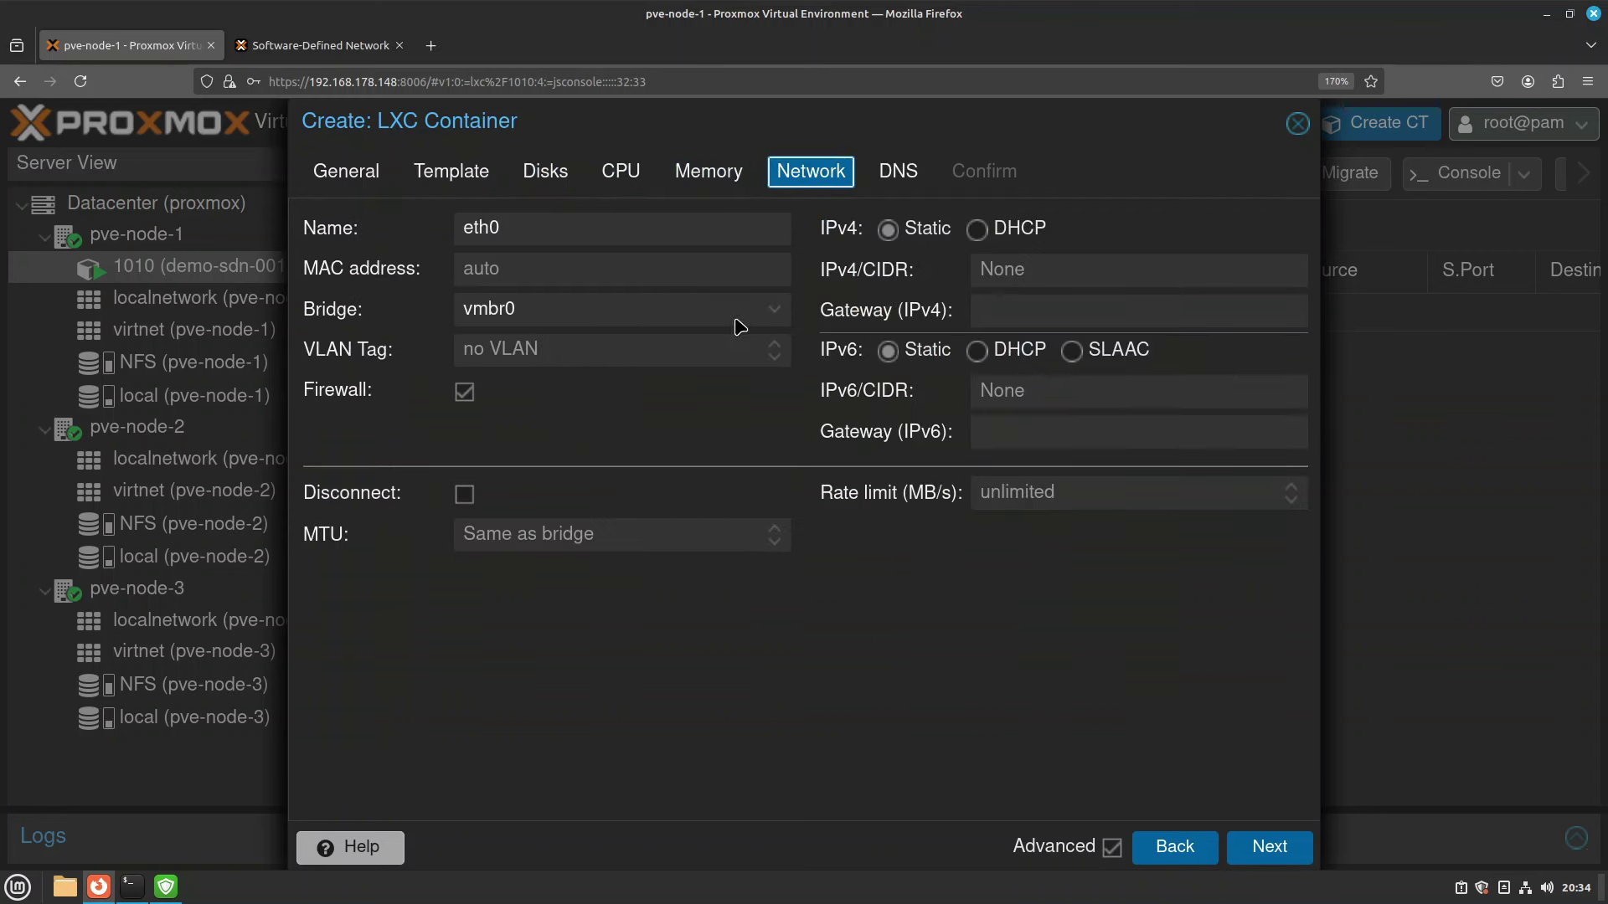
left_click(774, 310)
left_click(514, 427)
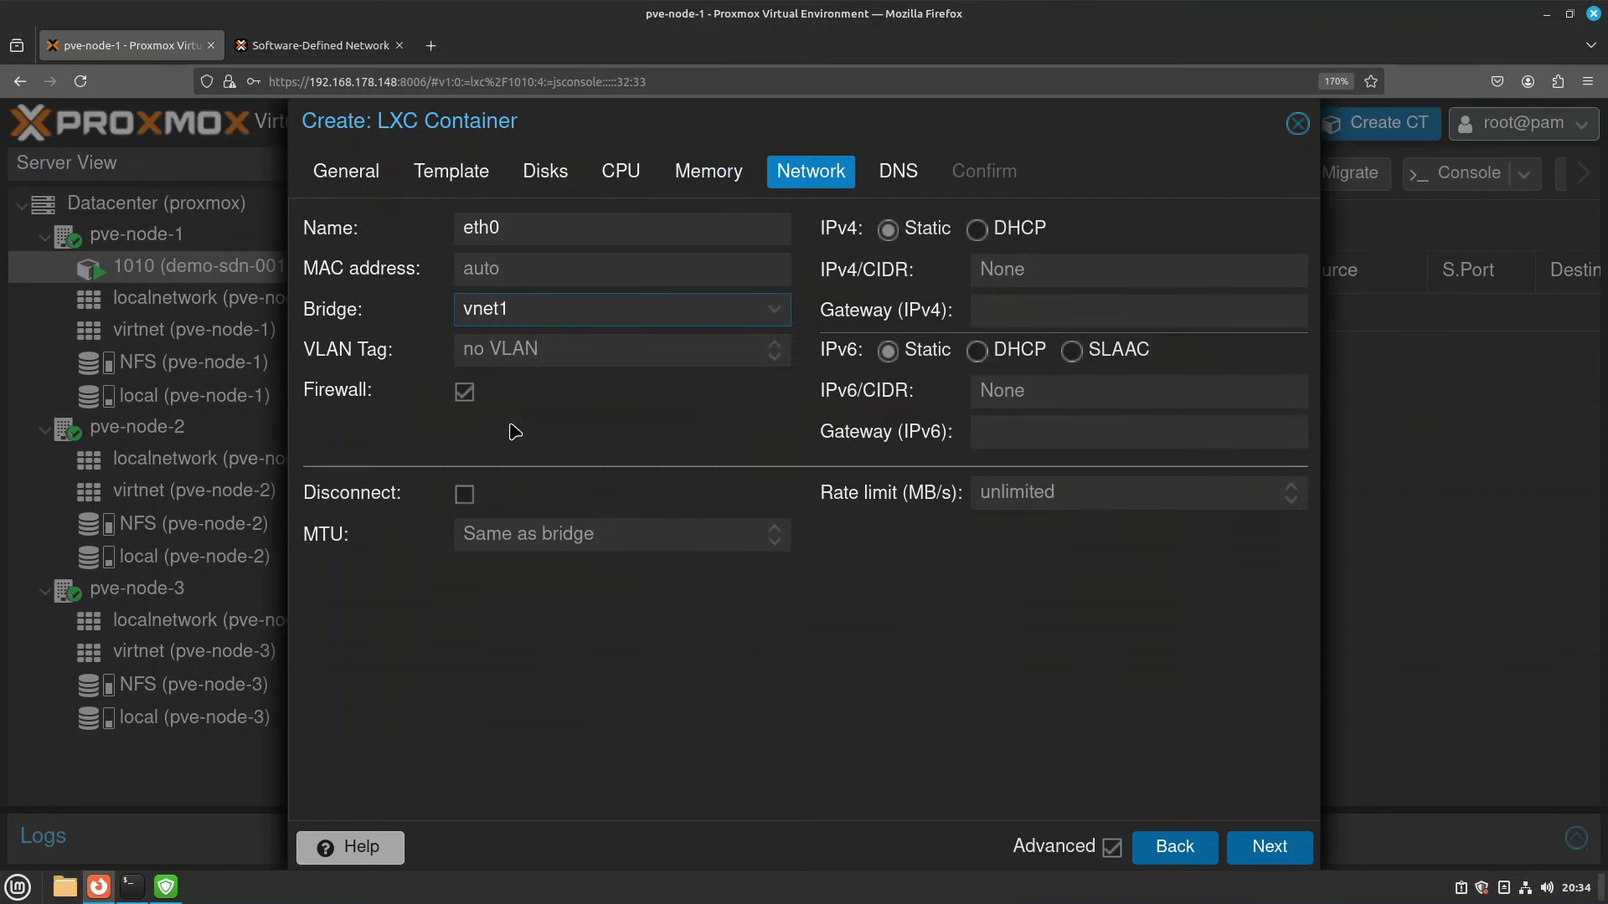
left_click(976, 231)
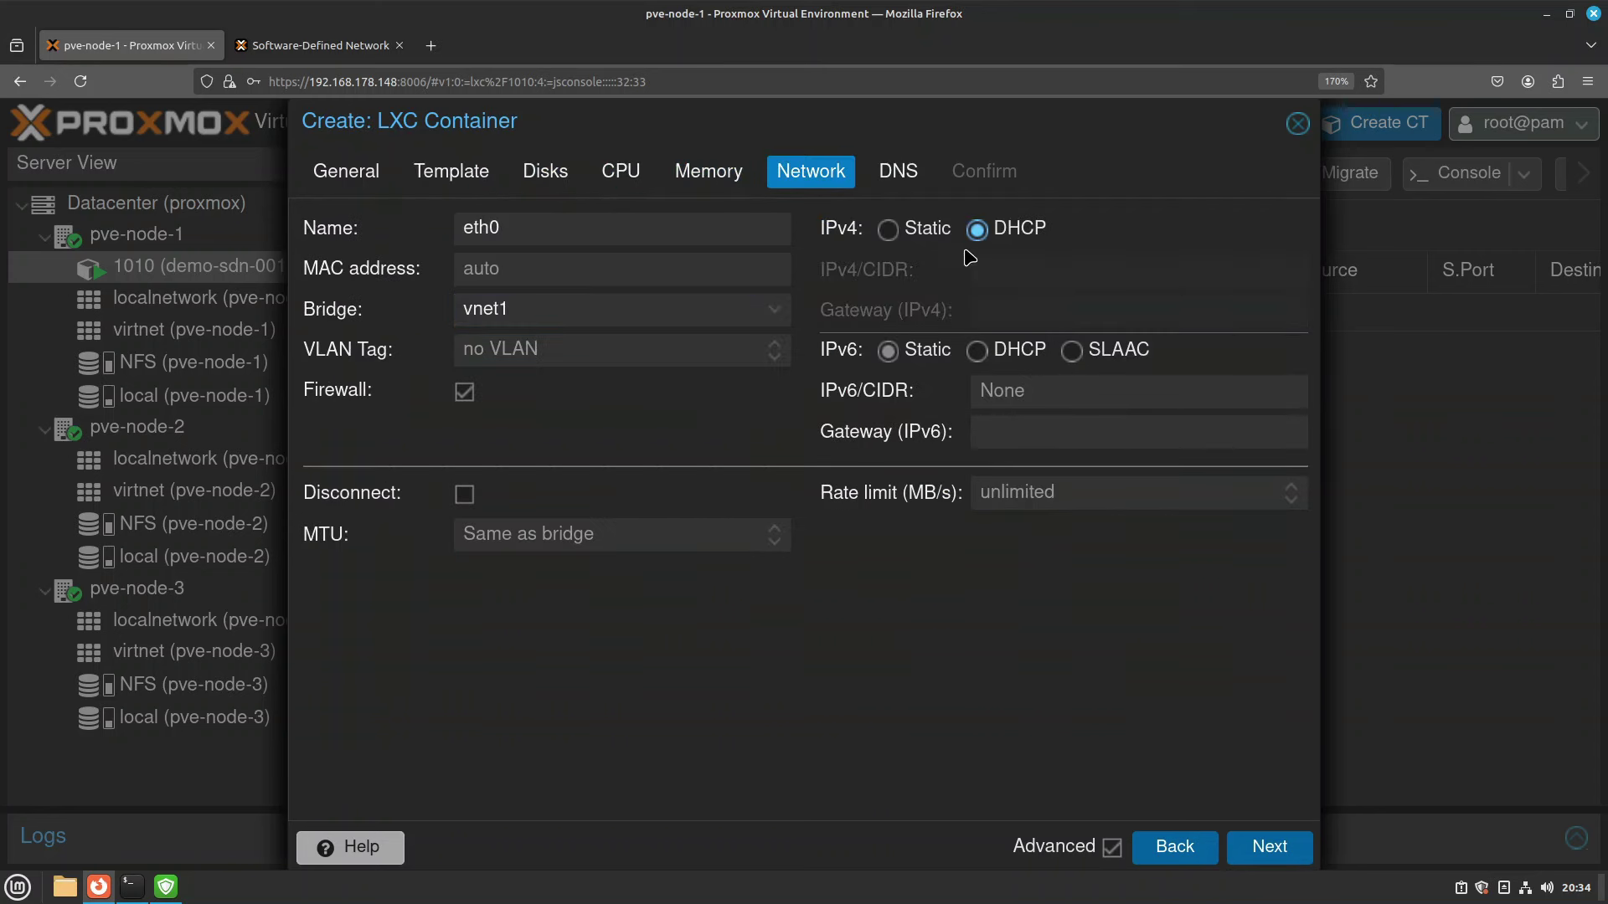
left_click(906, 177)
left_click(1269, 847)
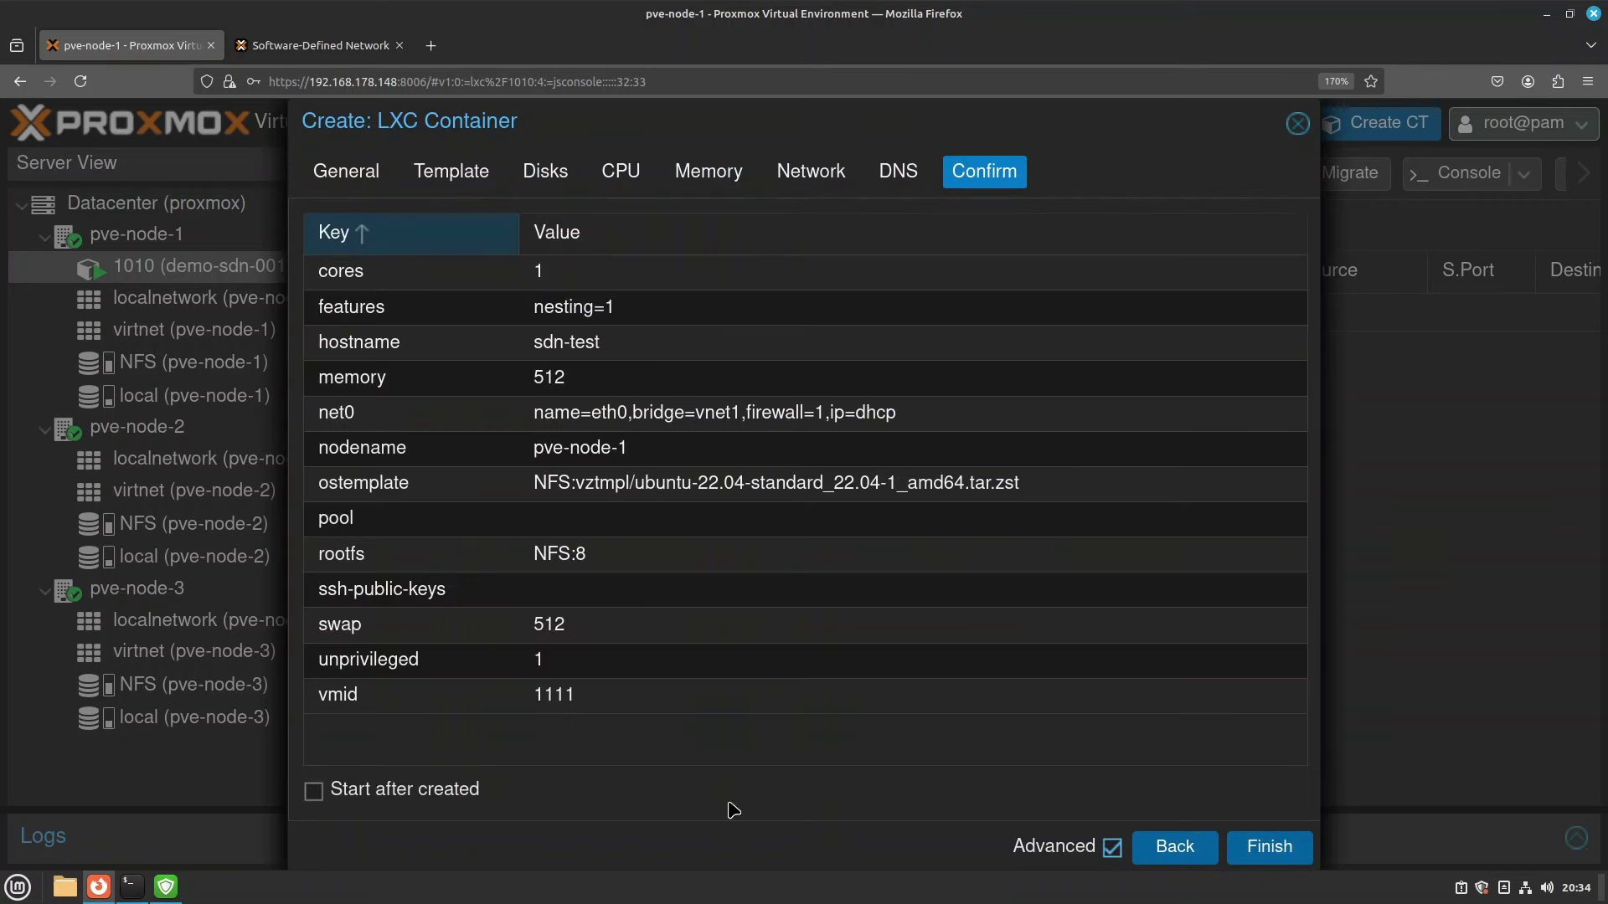
Finish creating container 1111, then check its vnet1 IPAM entry 10.10.10.101 under SDN > IPAM.
left_click(1266, 851)
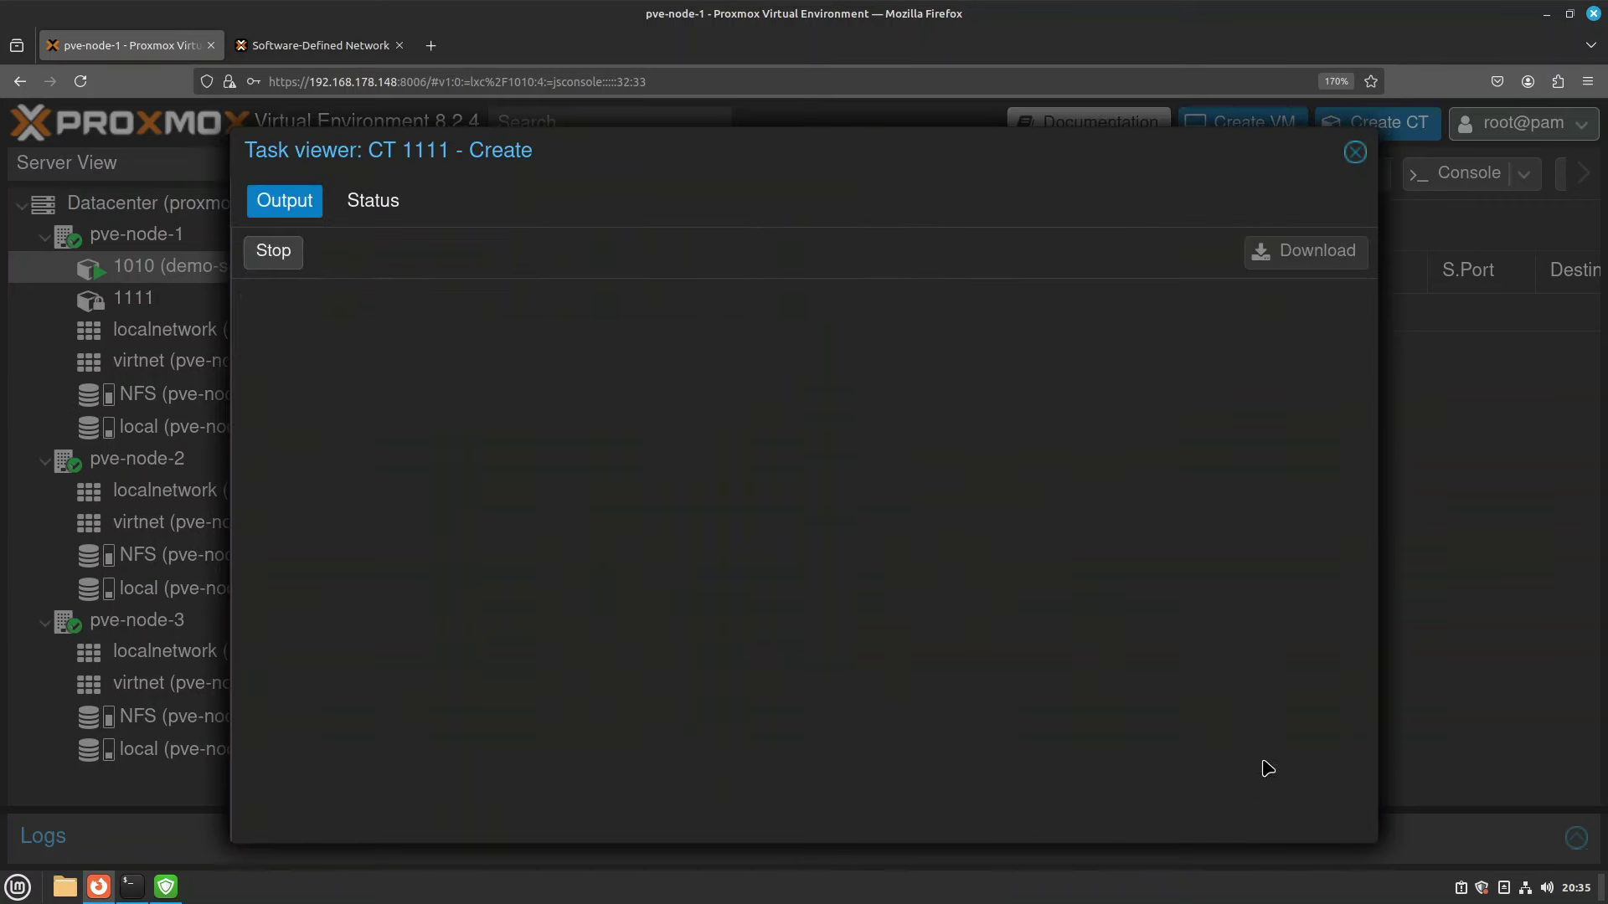
left_click(1355, 151)
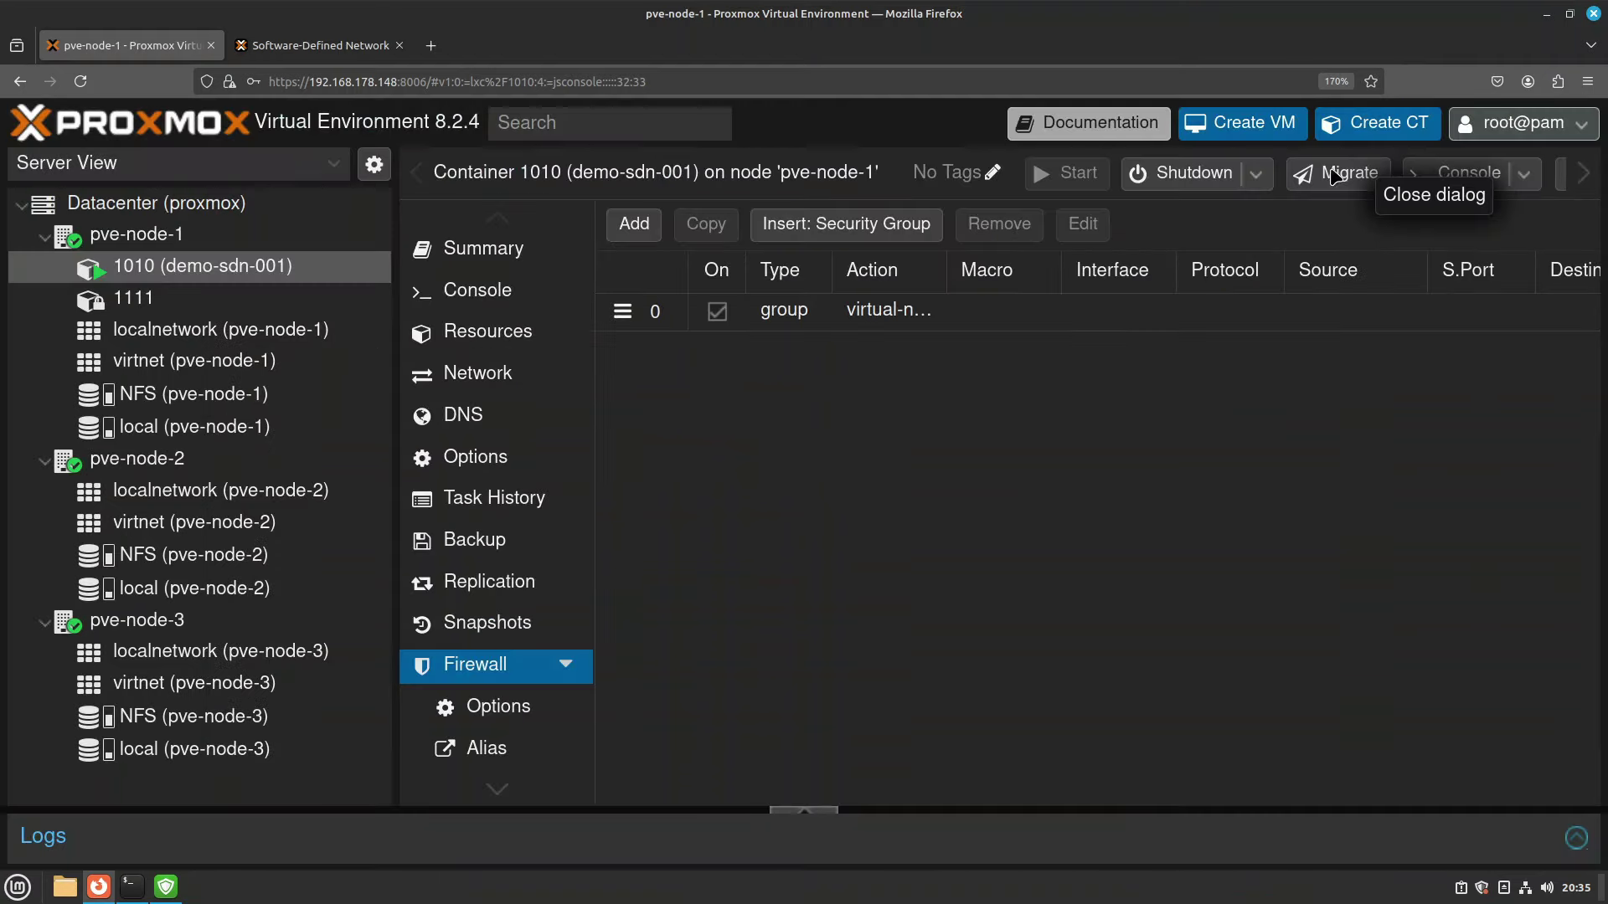
left_click(224, 207)
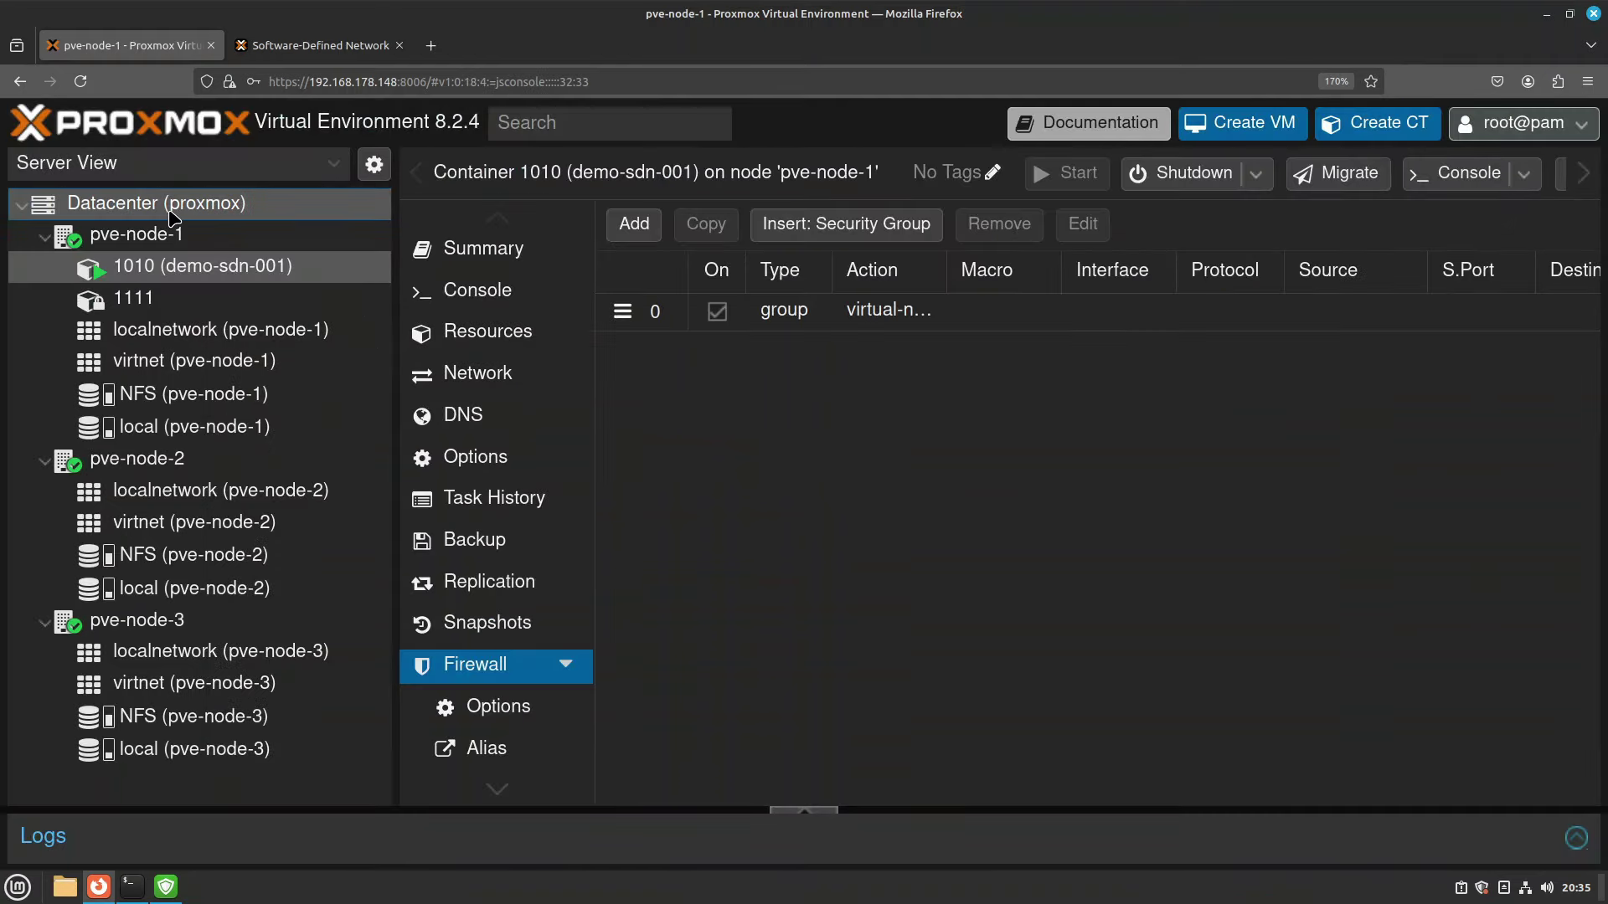
scroll(578, 599, "down", 5)
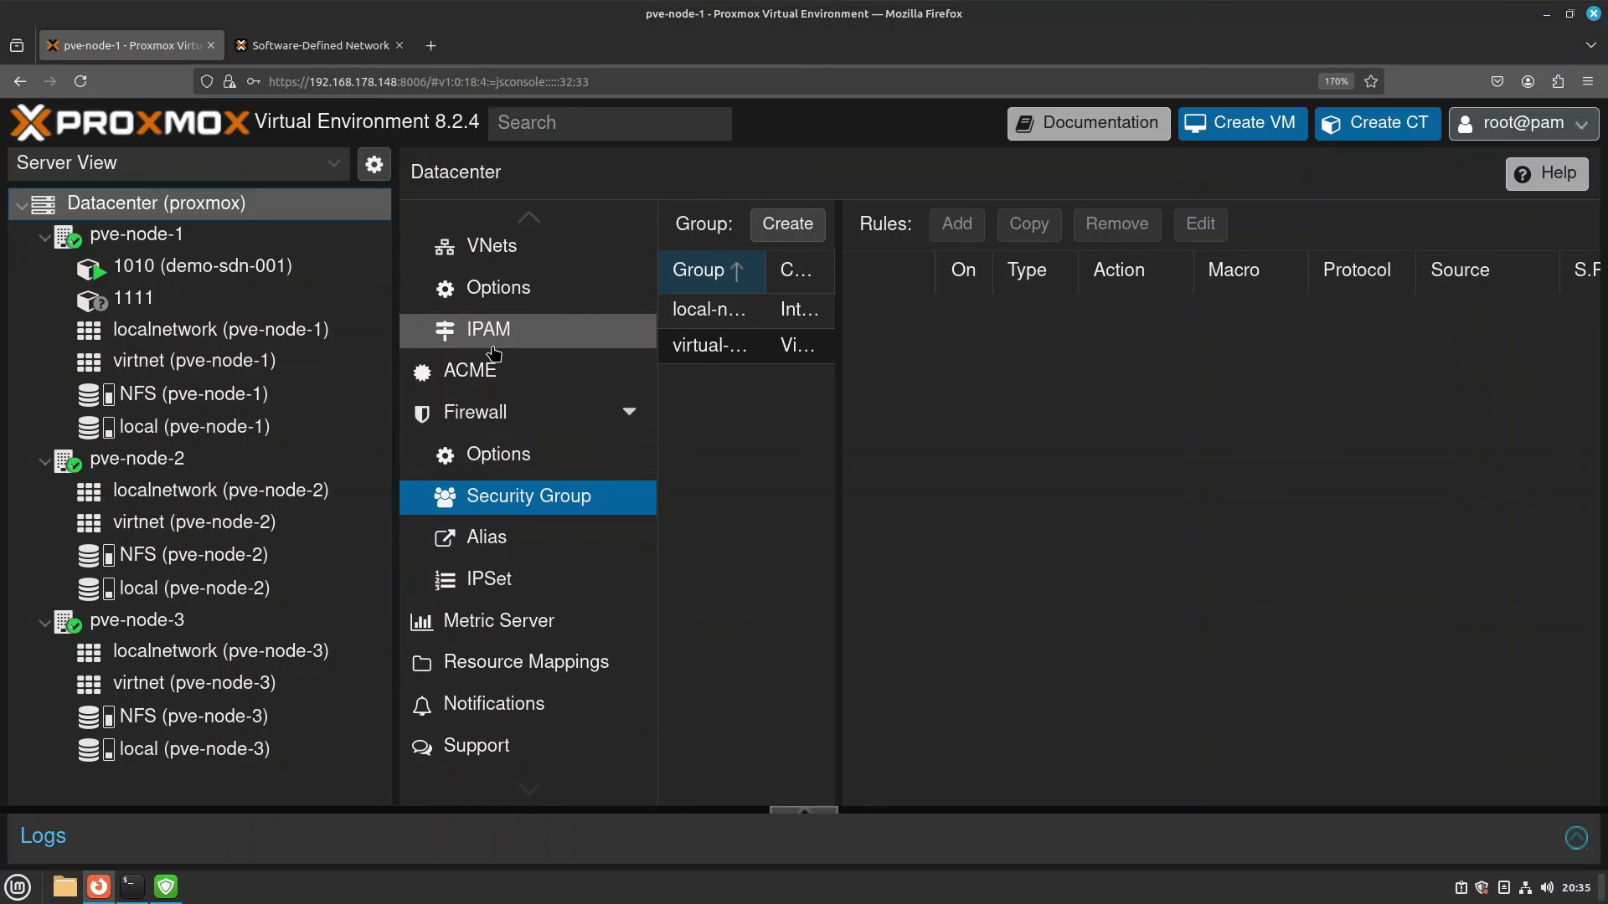
scroll(494, 497, "up", 3)
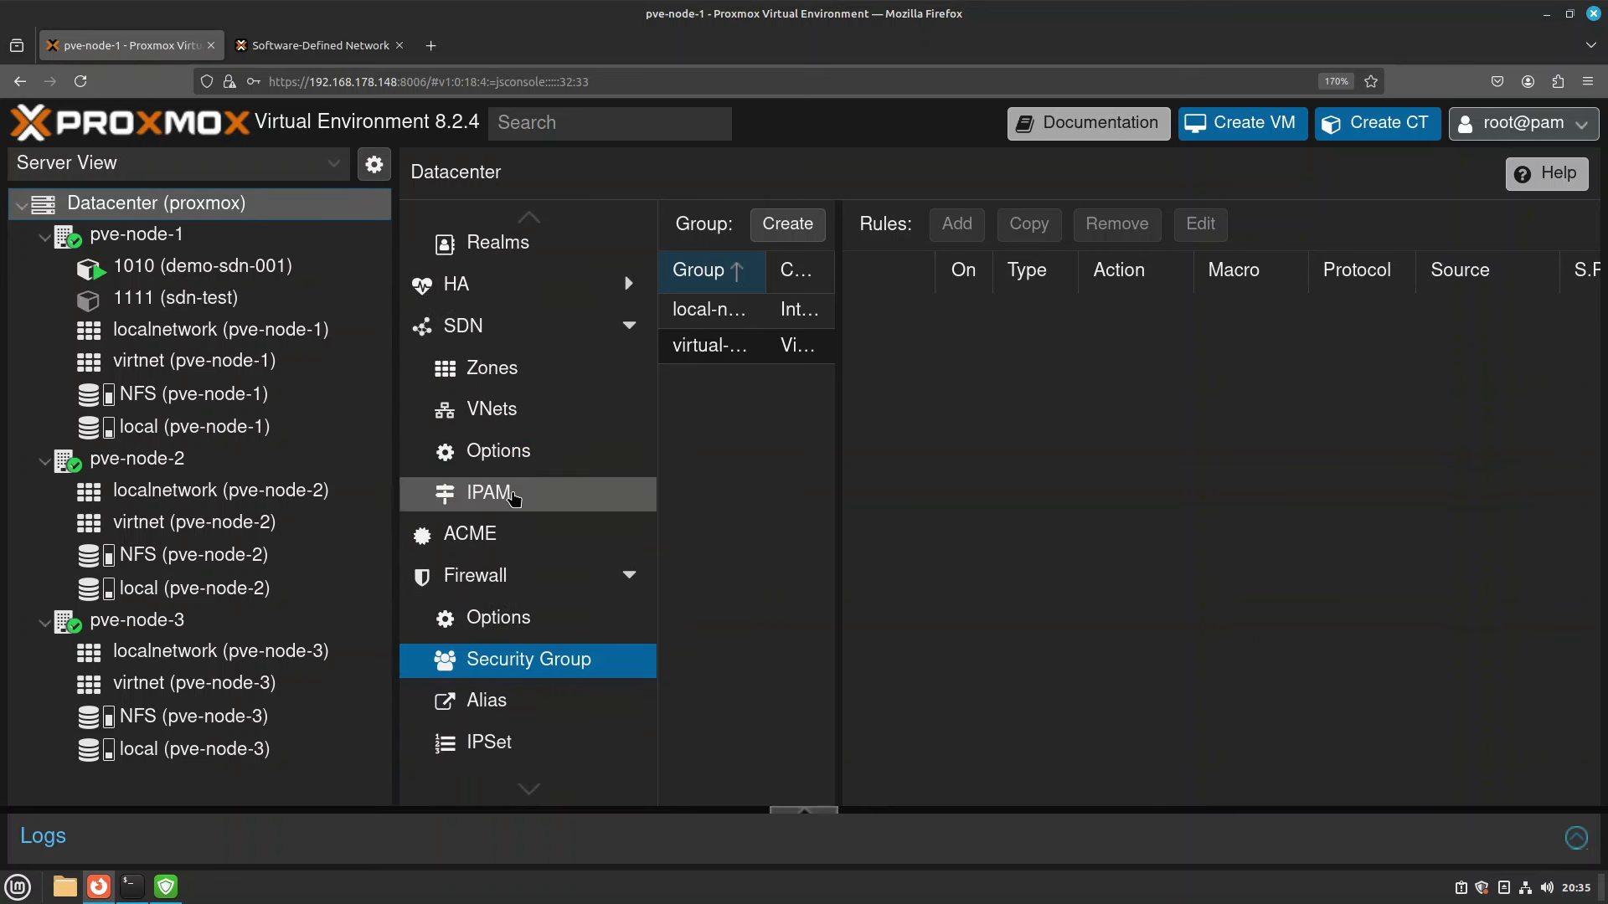
left_click(512, 494)
left_click(1075, 501)
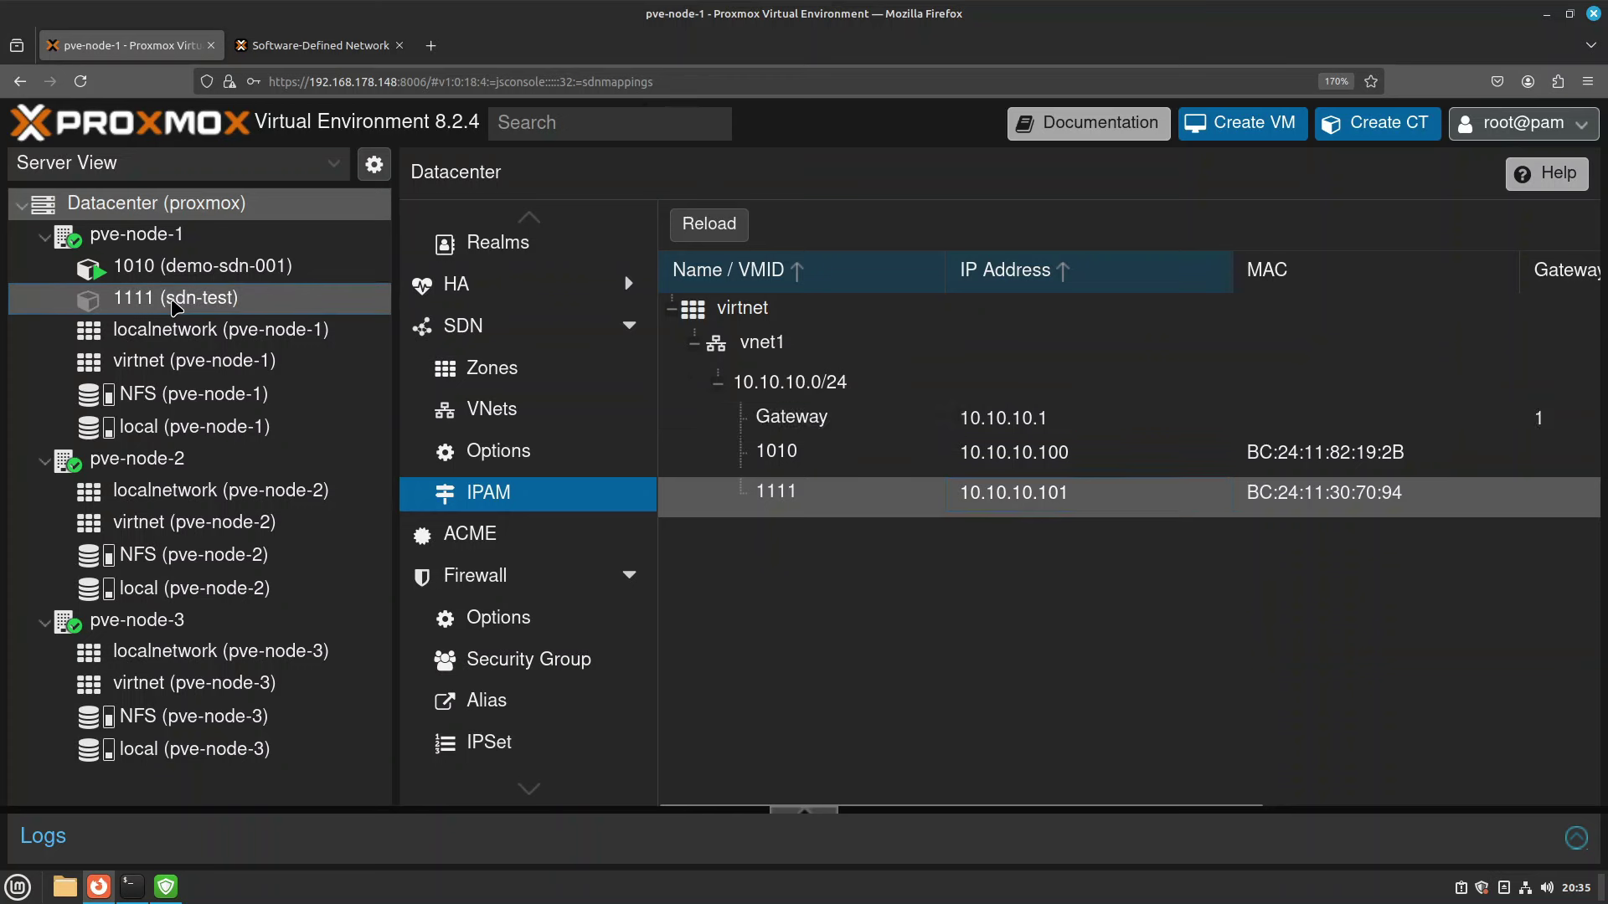
left_click(176, 299)
Log into container 1111's console as root and confirm address 10.10.10.101/24 with ip a.
left_click(488, 295)
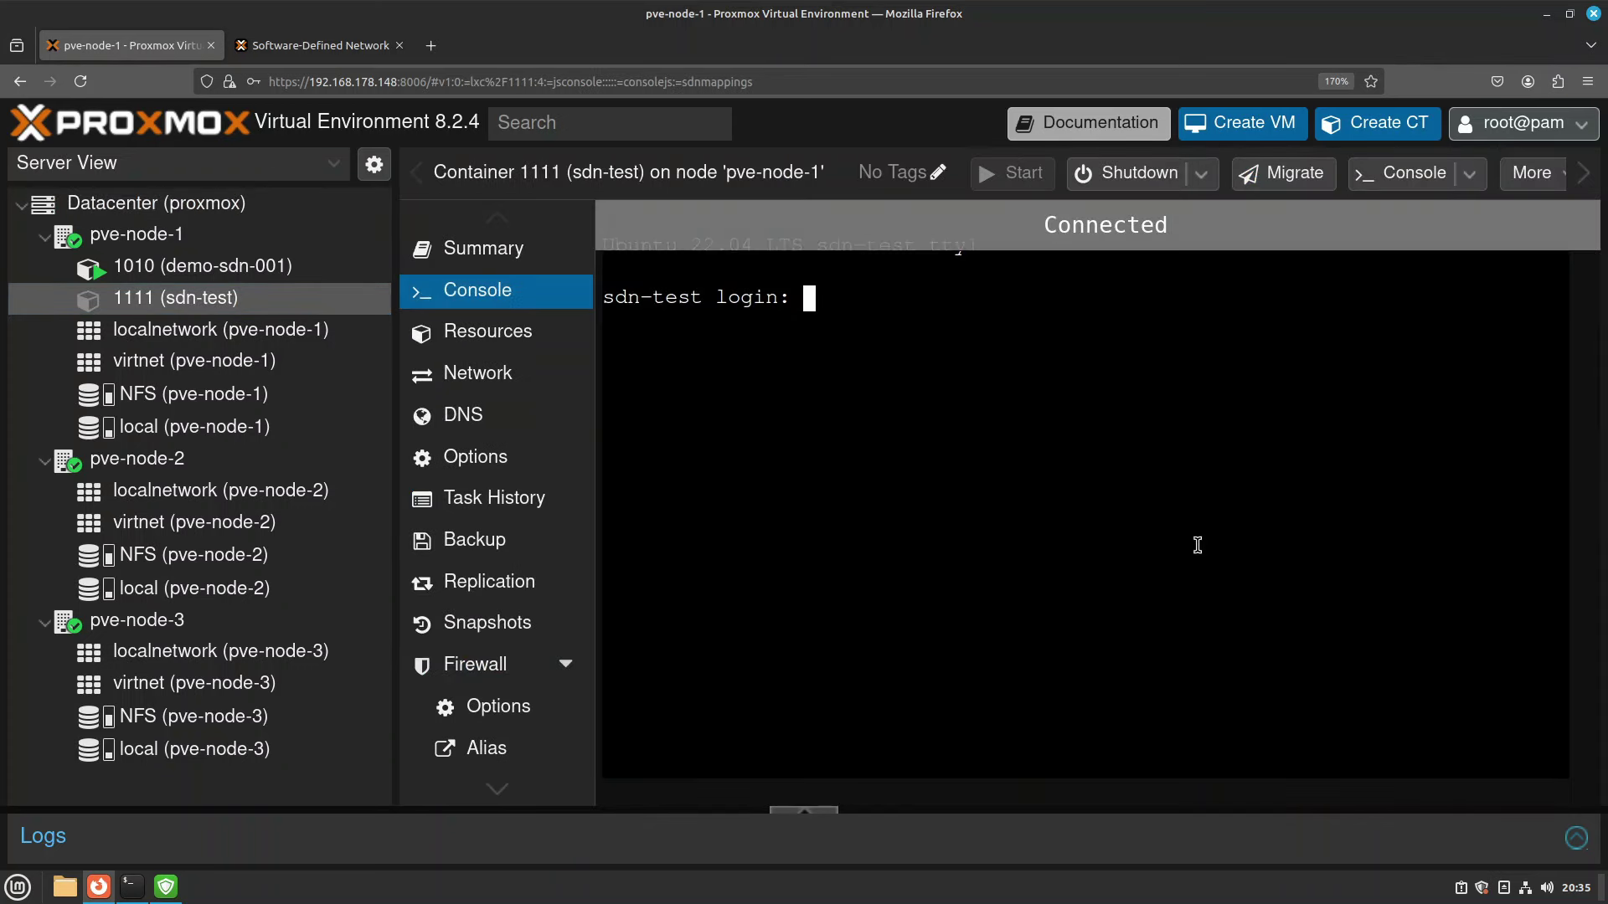
type("root")
key("Return")
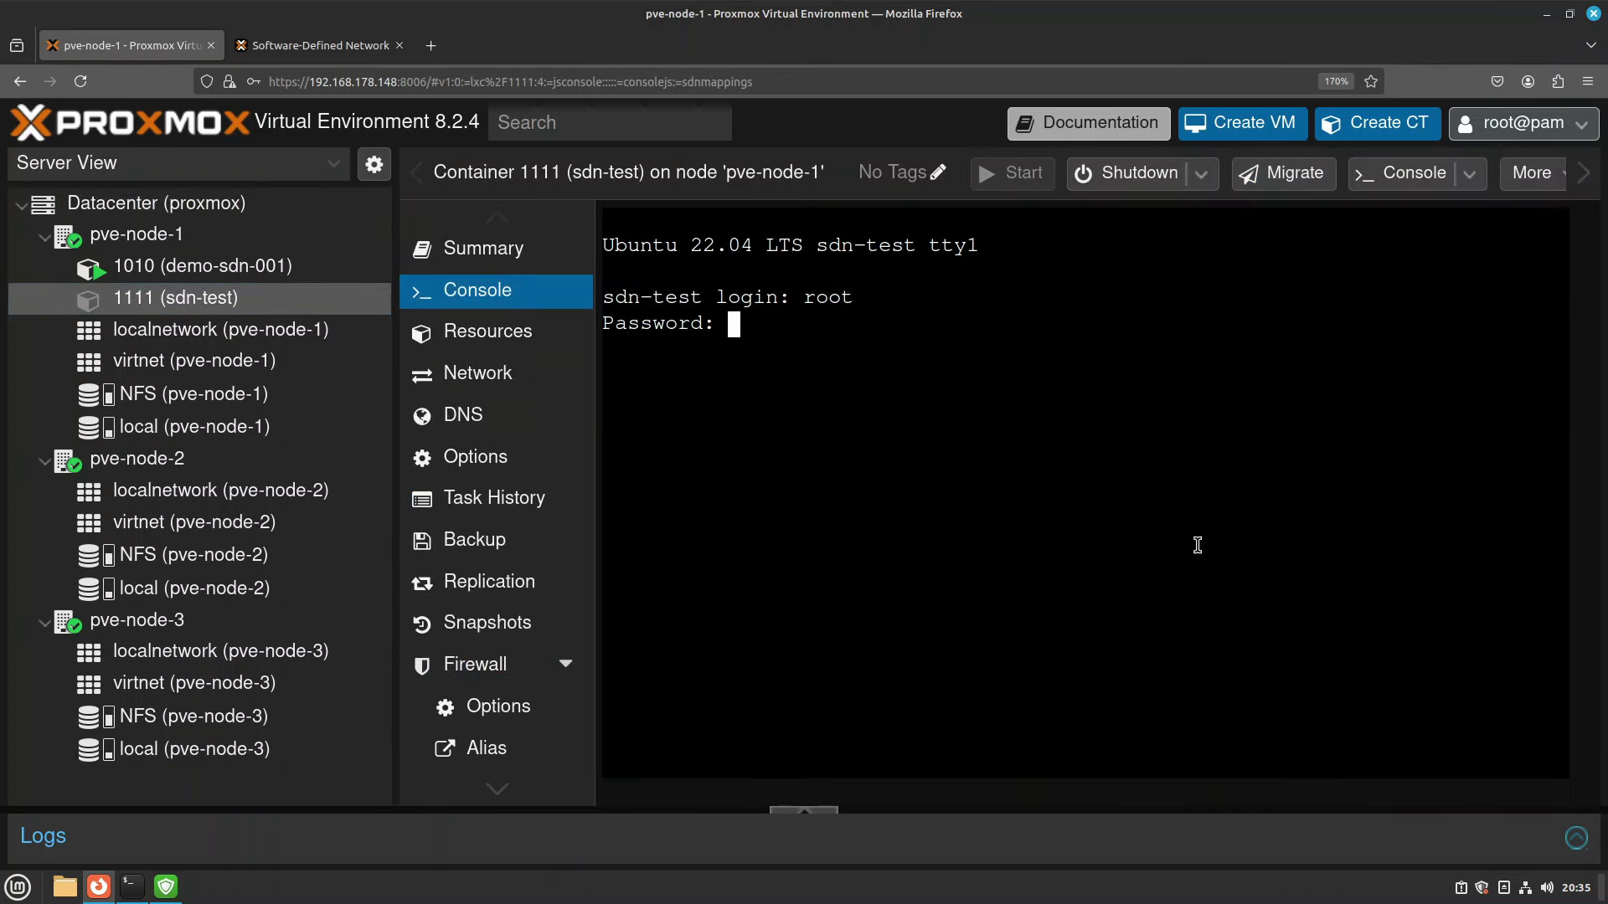
key("Return")
type("ip a")
key("Return")
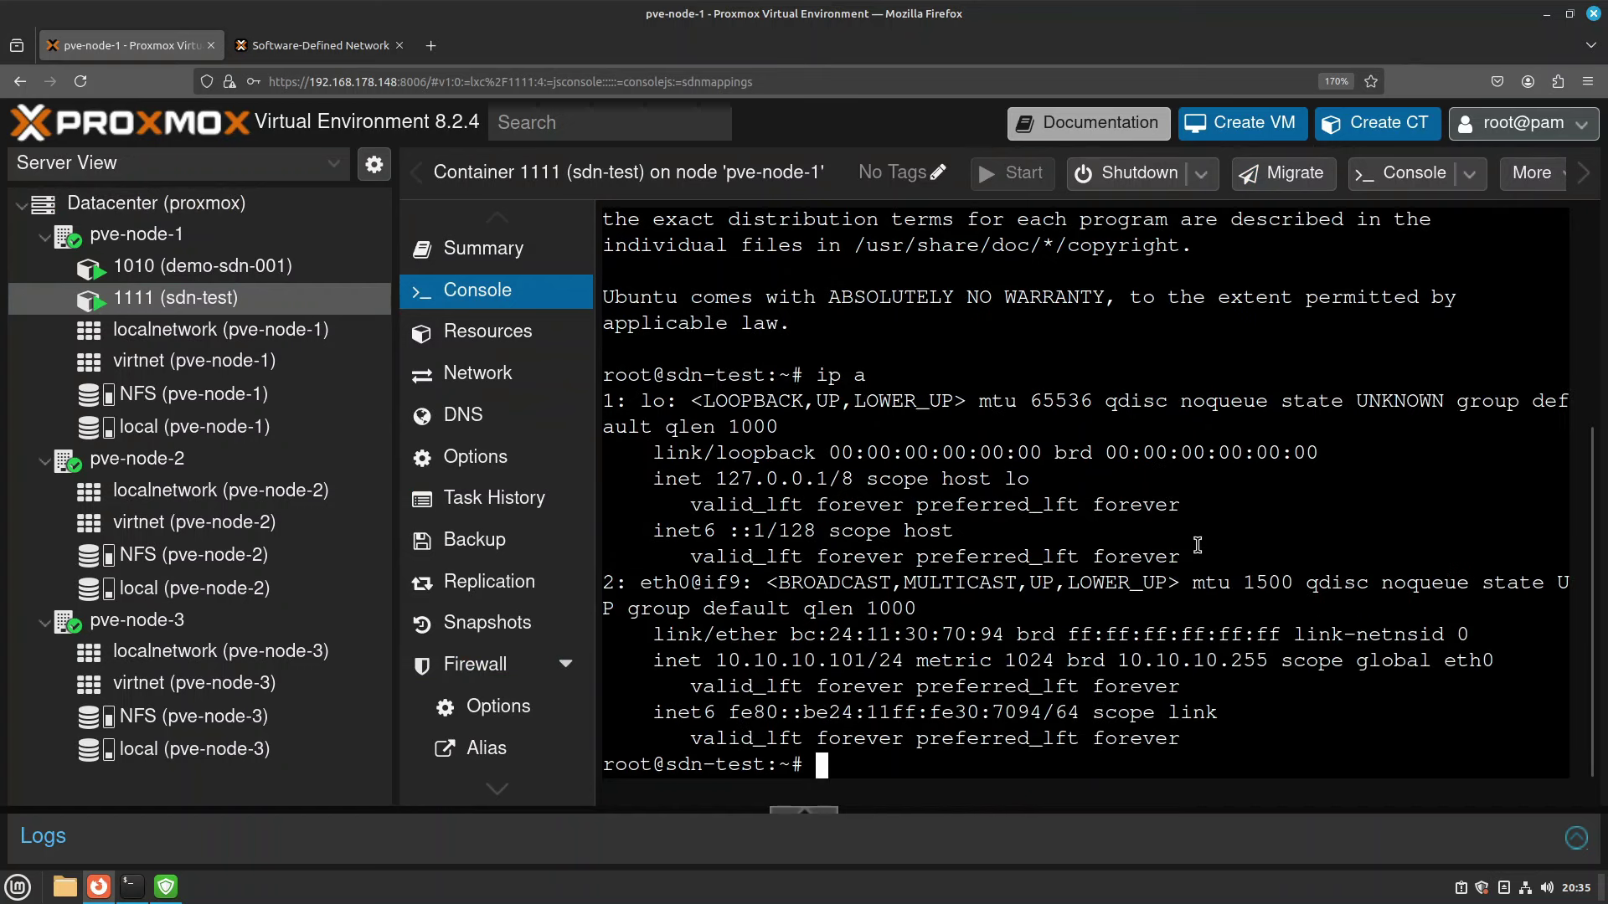
left_click_drag(692, 670, 986, 661)
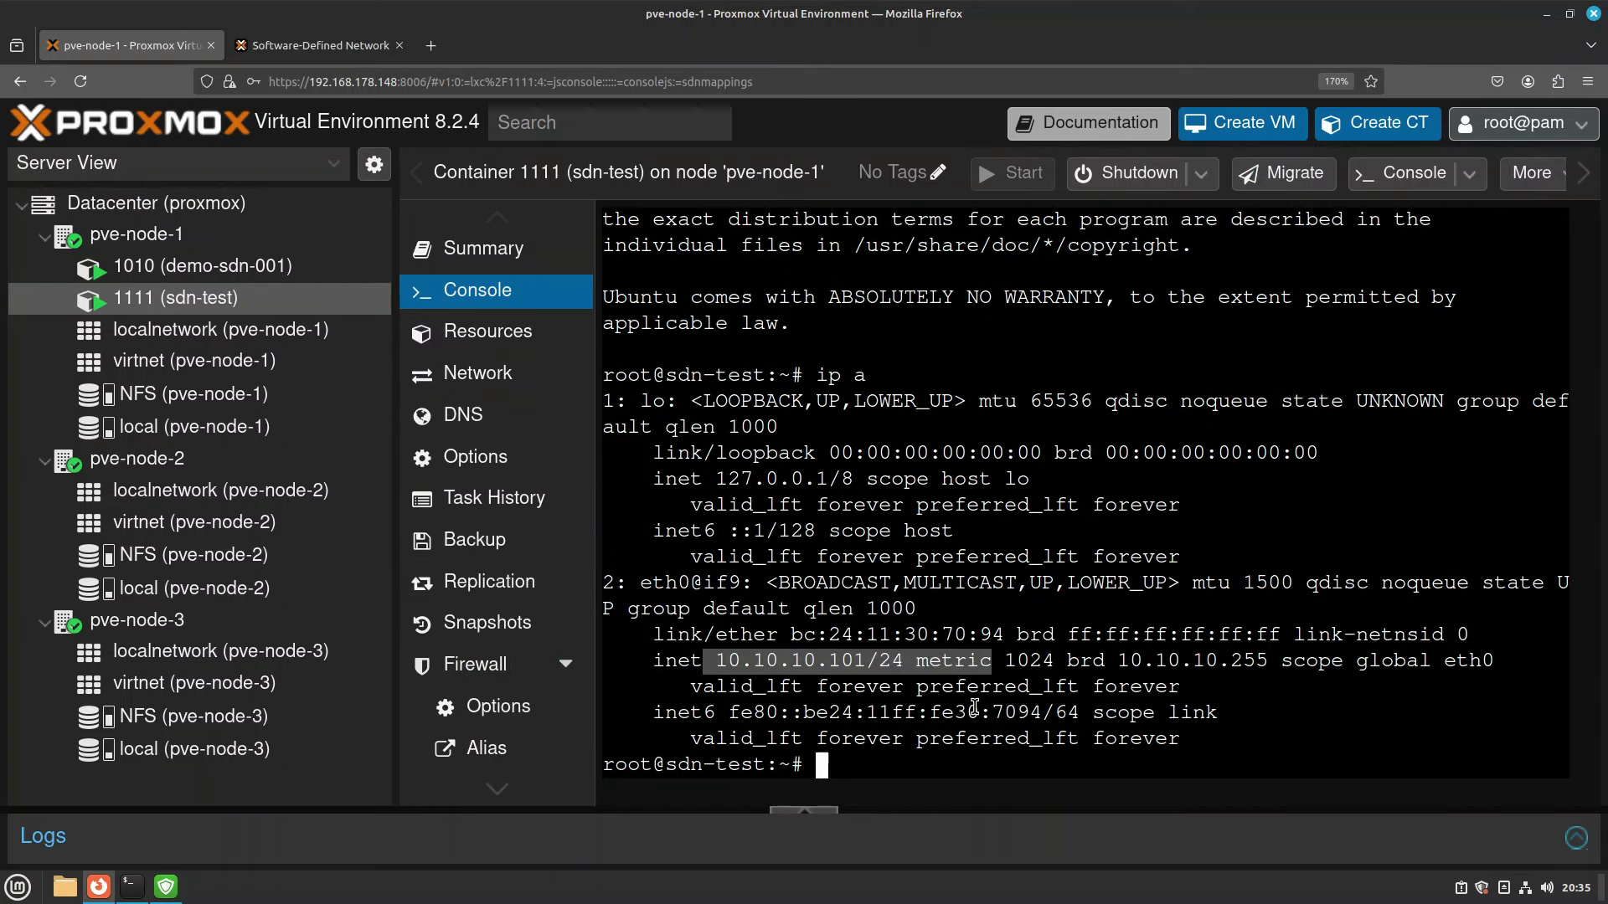
left_click(1055, 778)
Ping container 1010 at 10.10.10.100, which loses all packets, then return to Datacenter.
type("[ping")
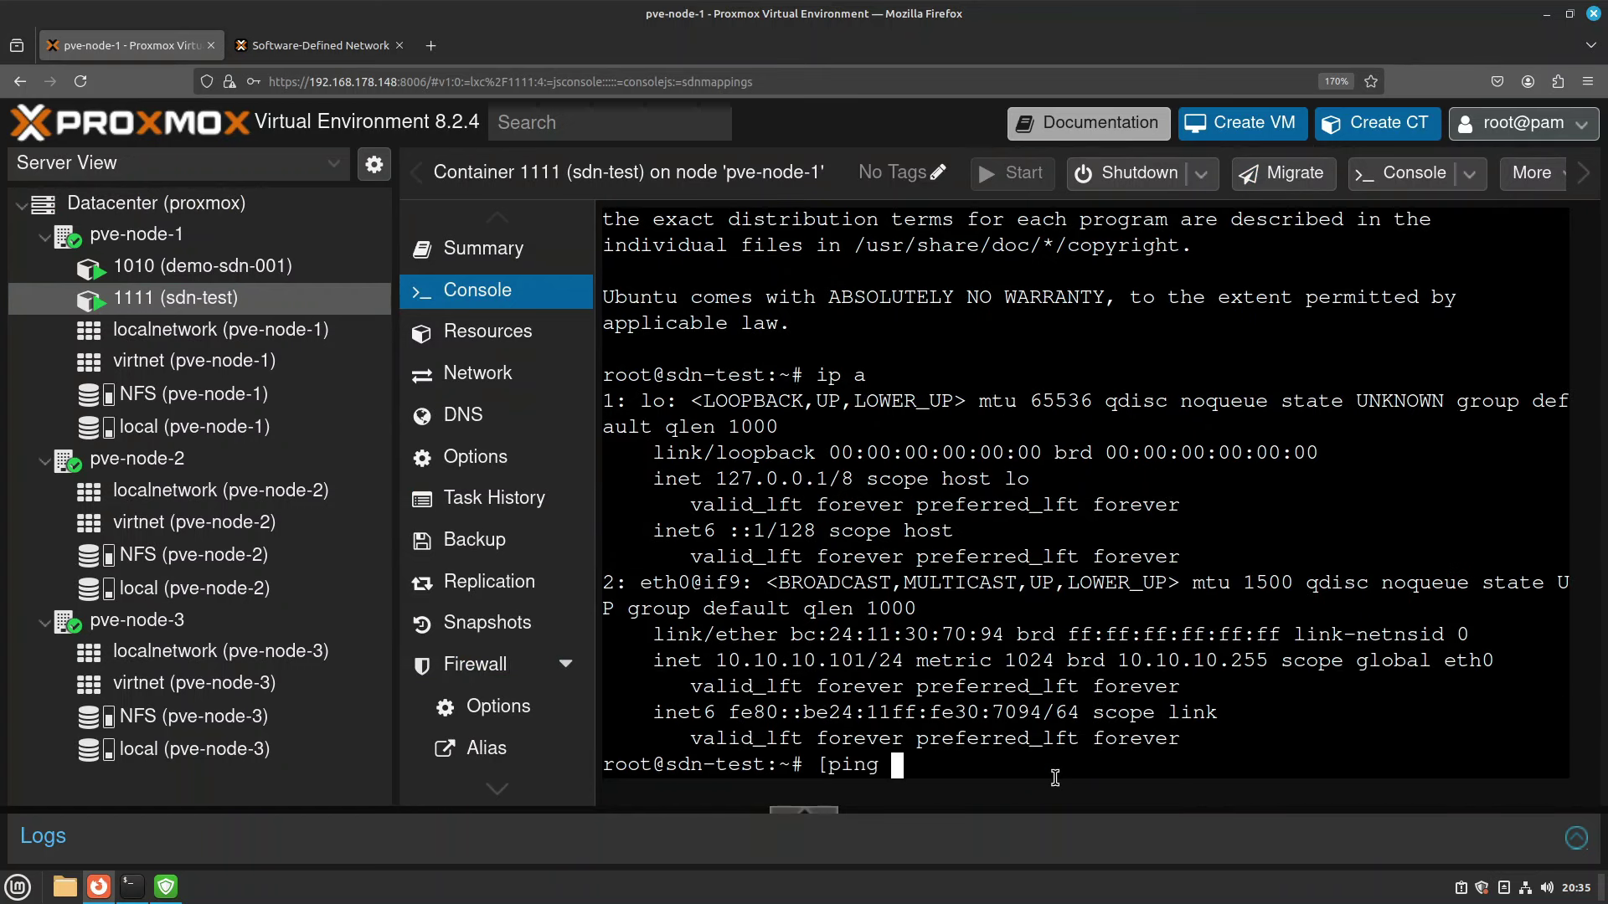
key("ctrl+c")
type("ping 10.10")
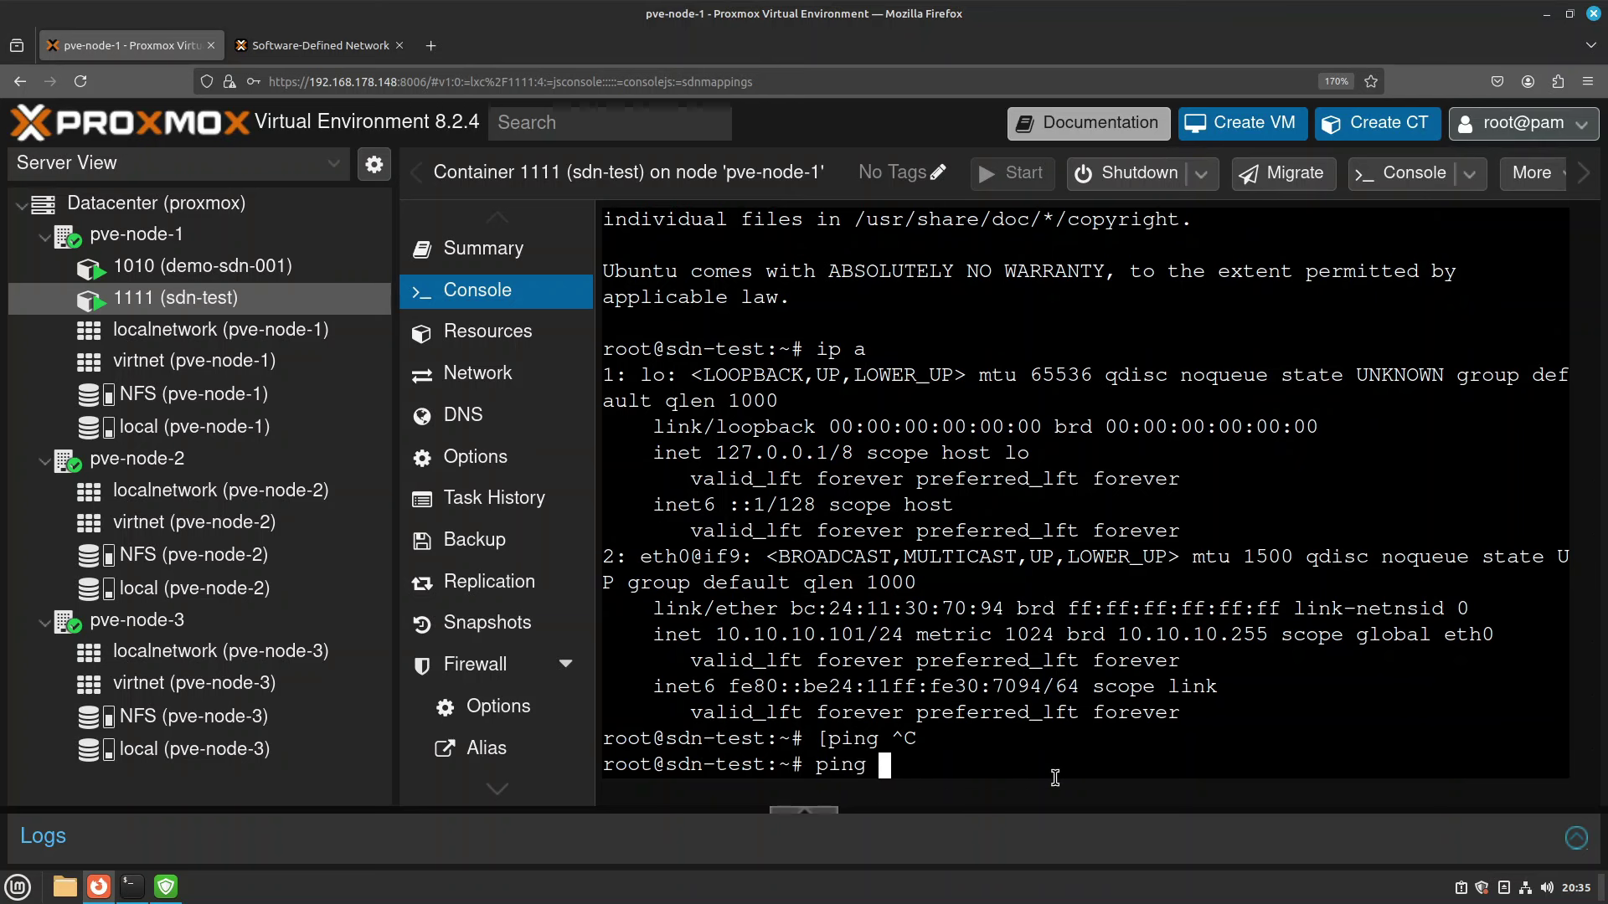
type(".10.100")
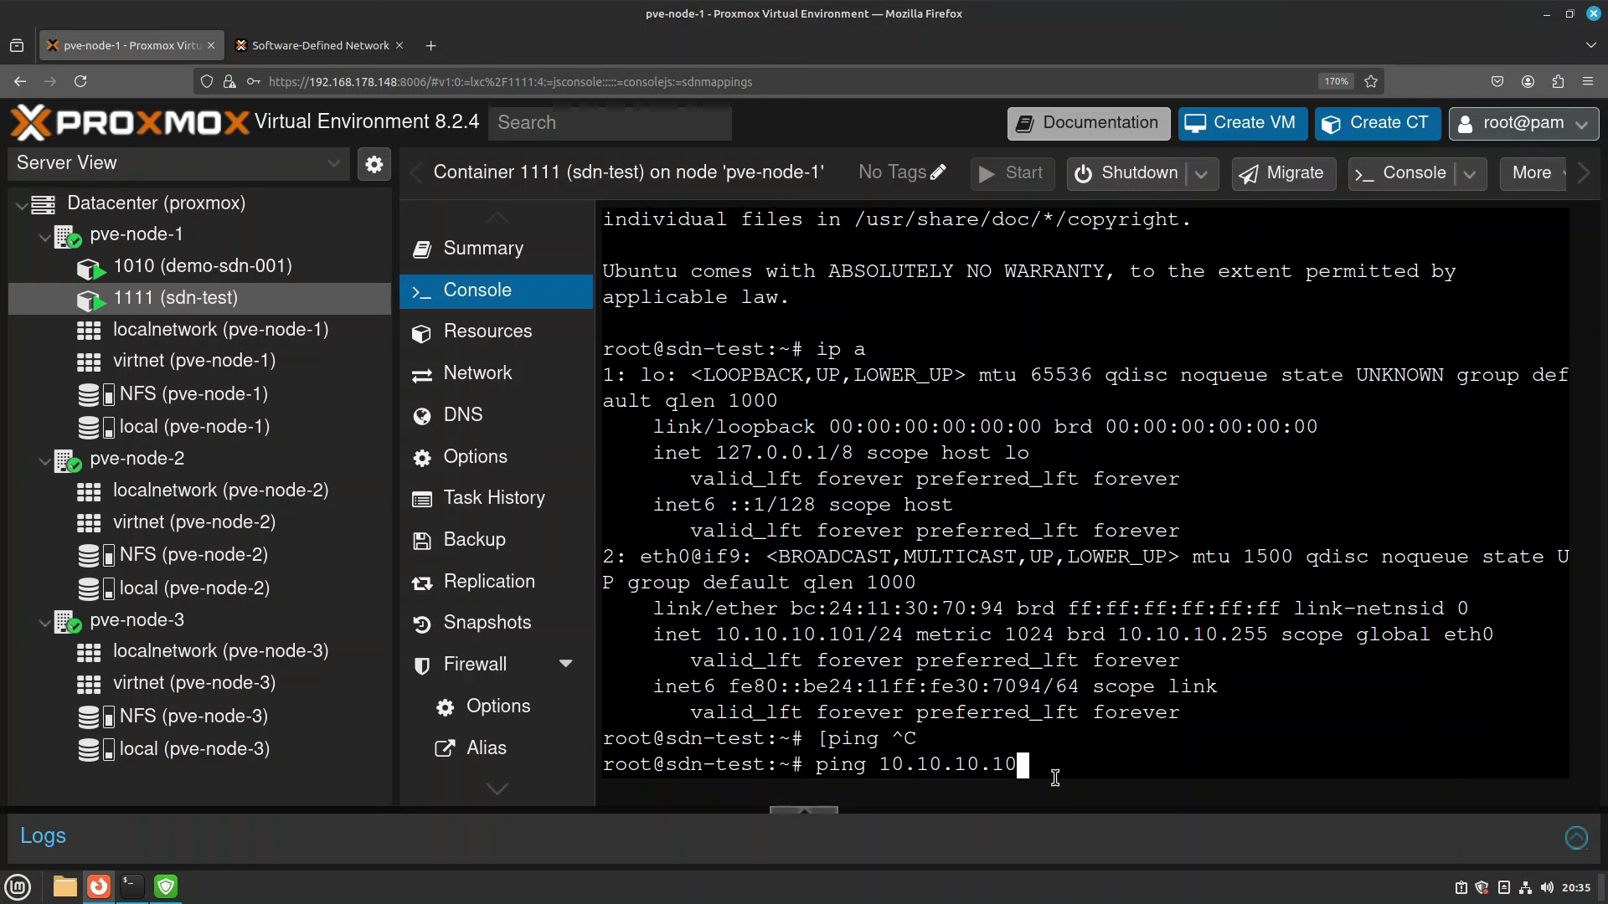
key("Return")
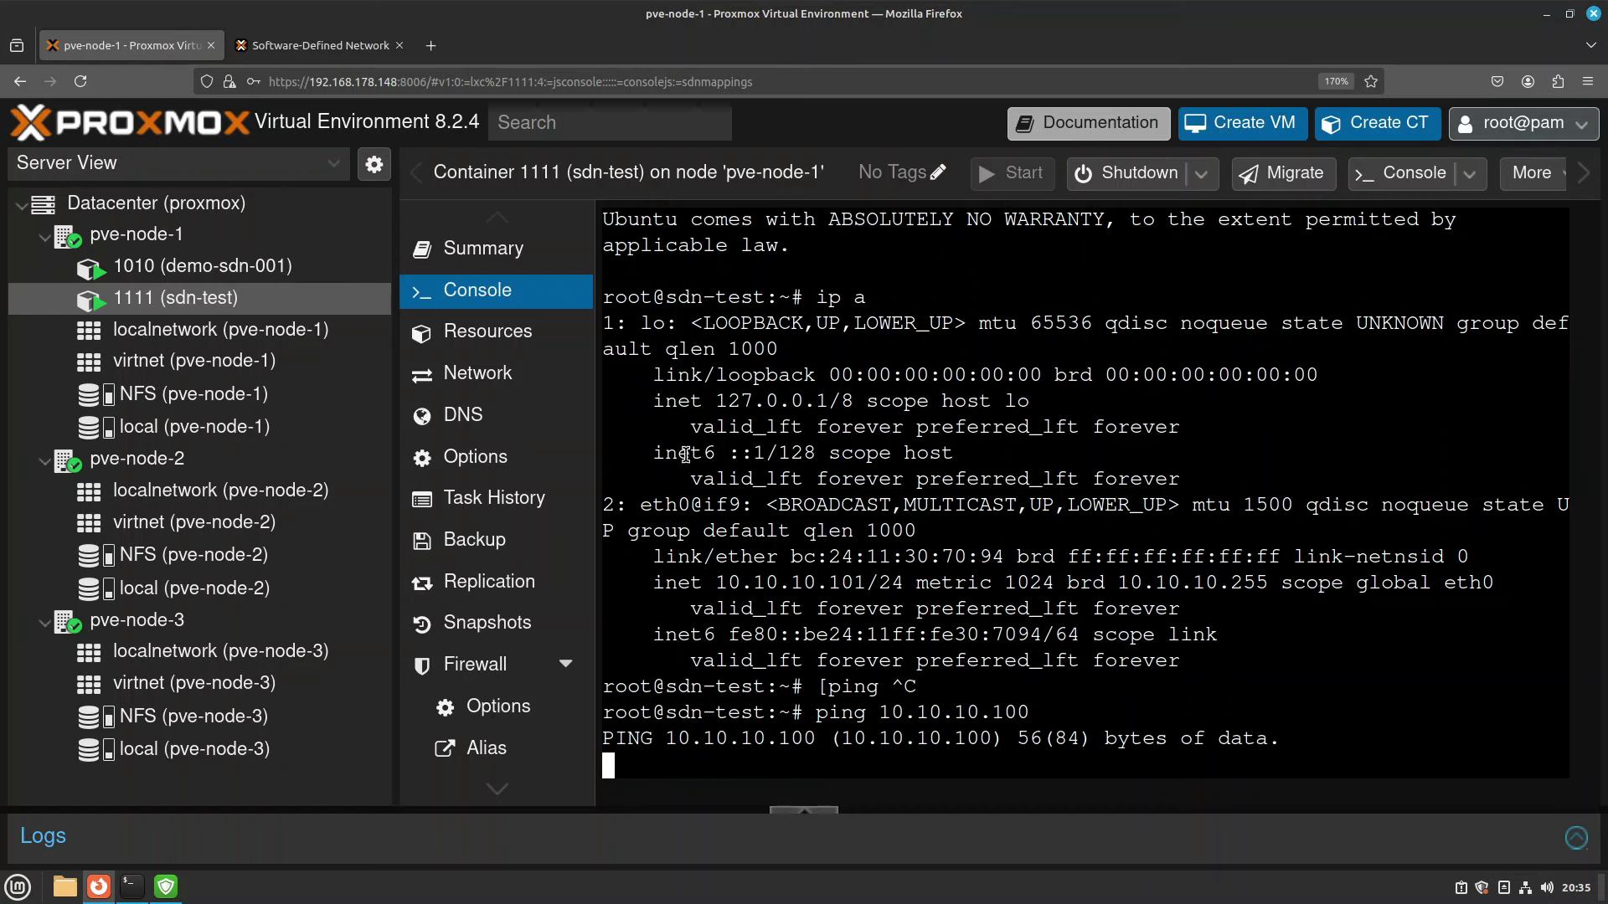
key("ctrl+c")
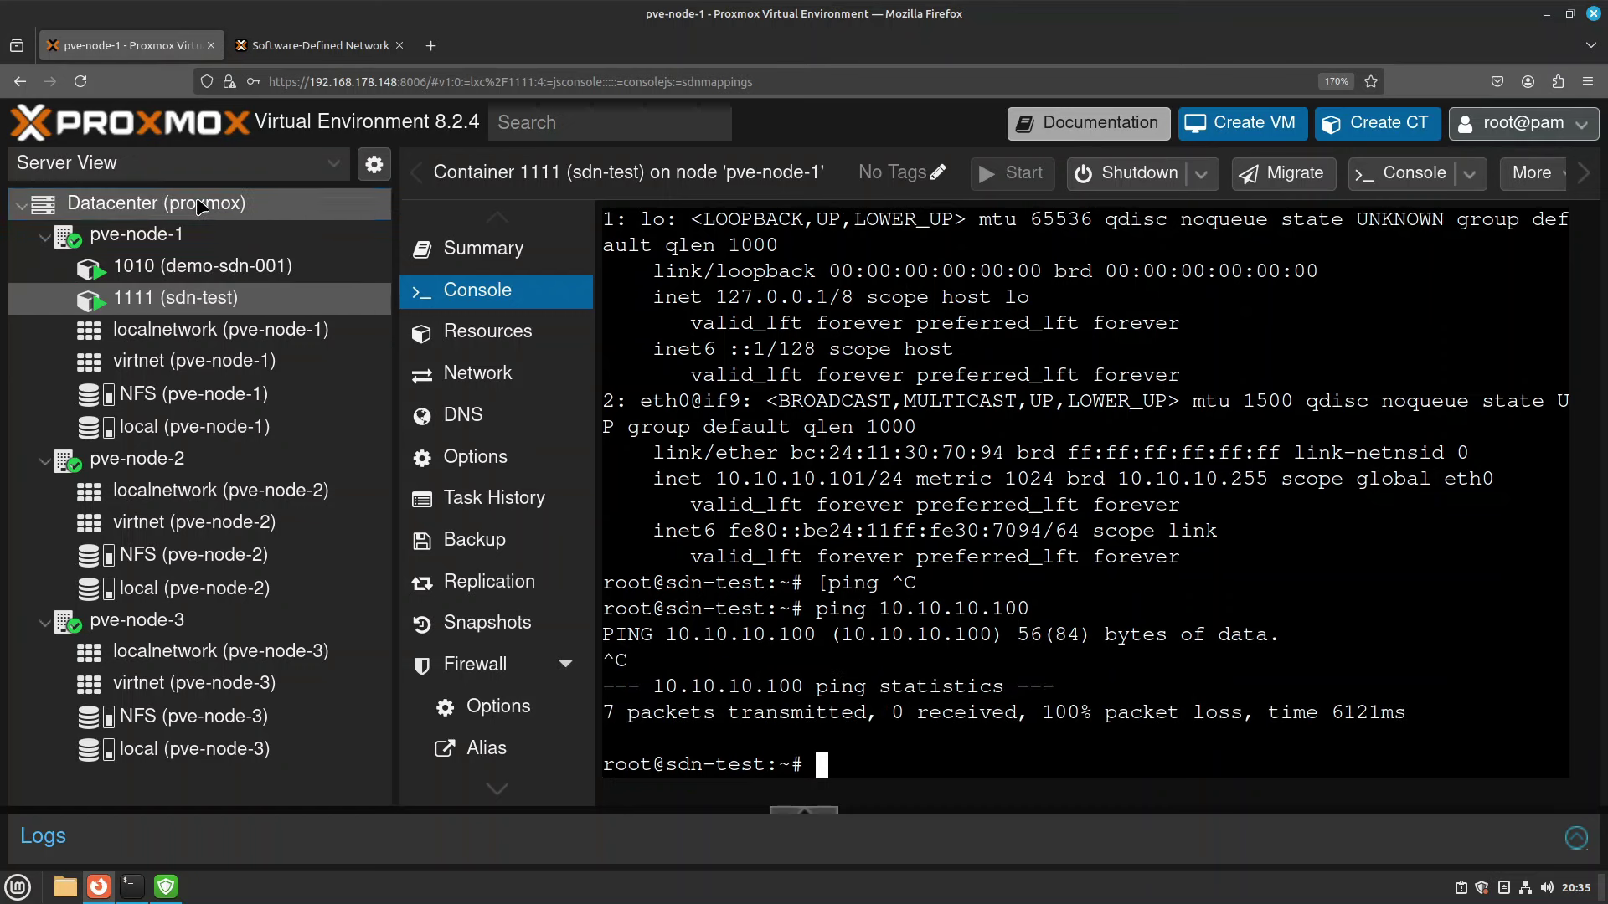
left_click(221, 216)
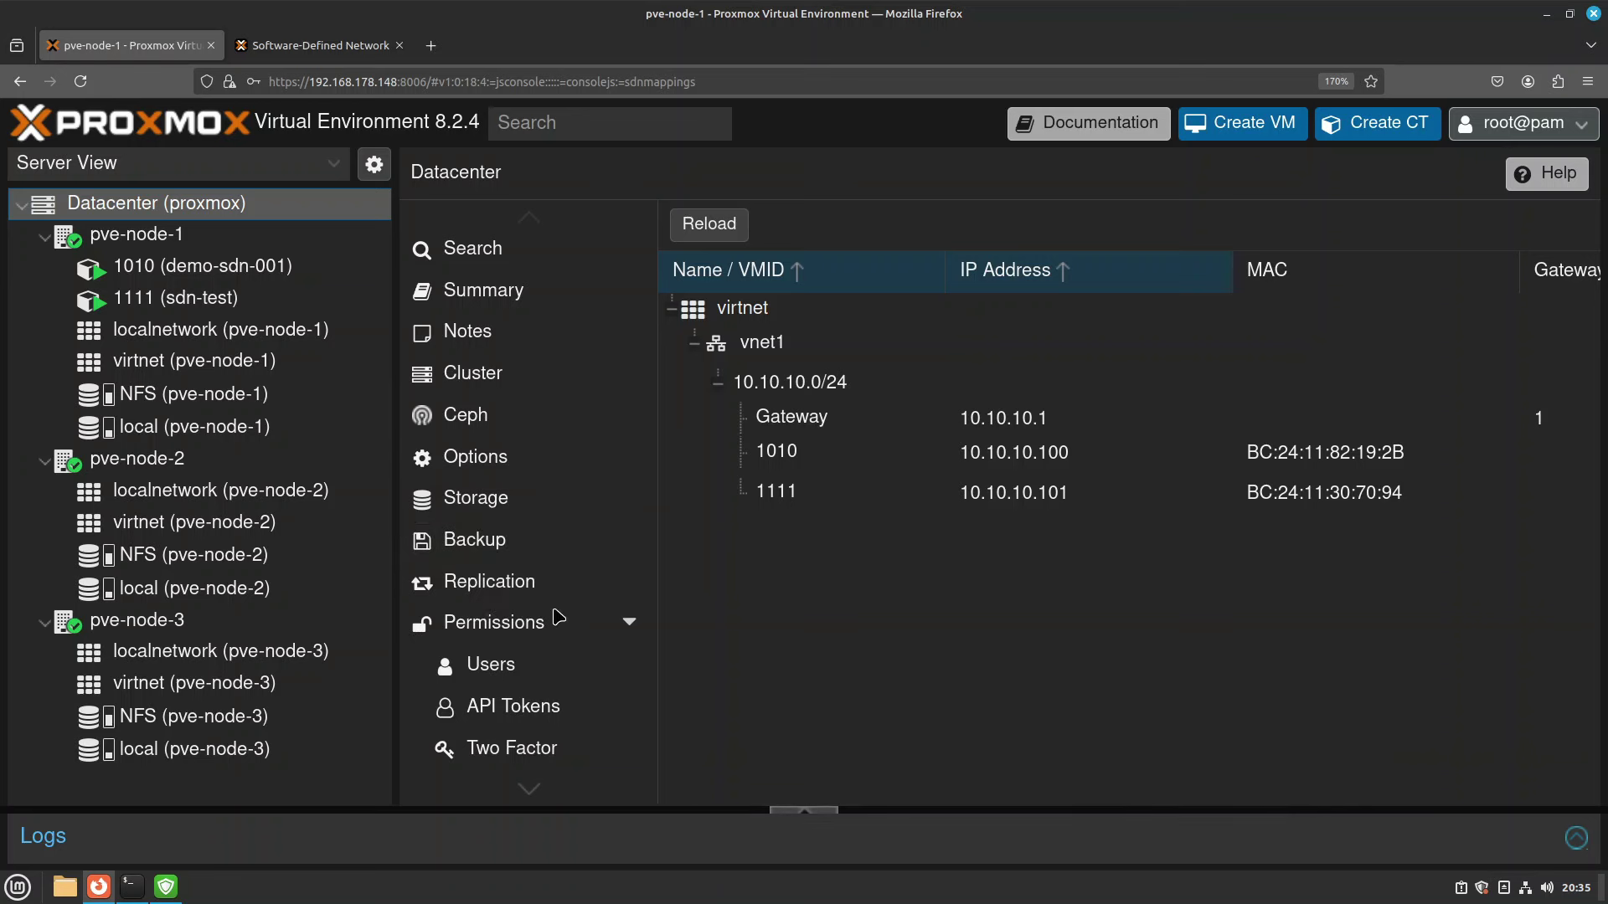
Add an enabled incoming ACCEPT rule with source virtual-net to the virtual-net security group.
scroll(555, 615, "down", 5)
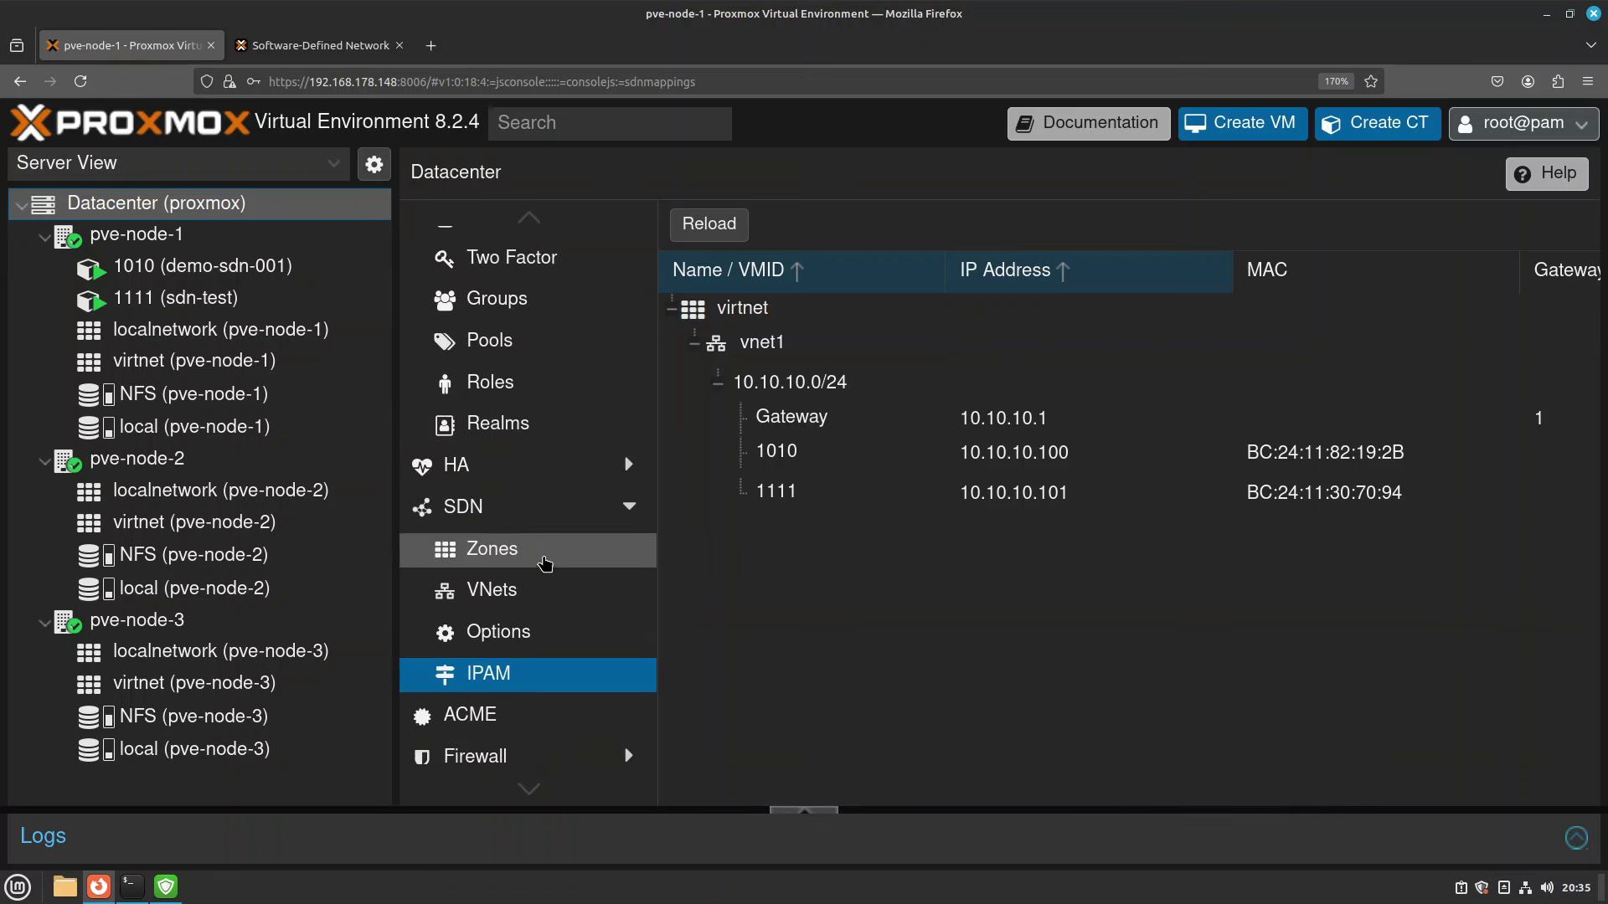
scroll(544, 561, "down", 3)
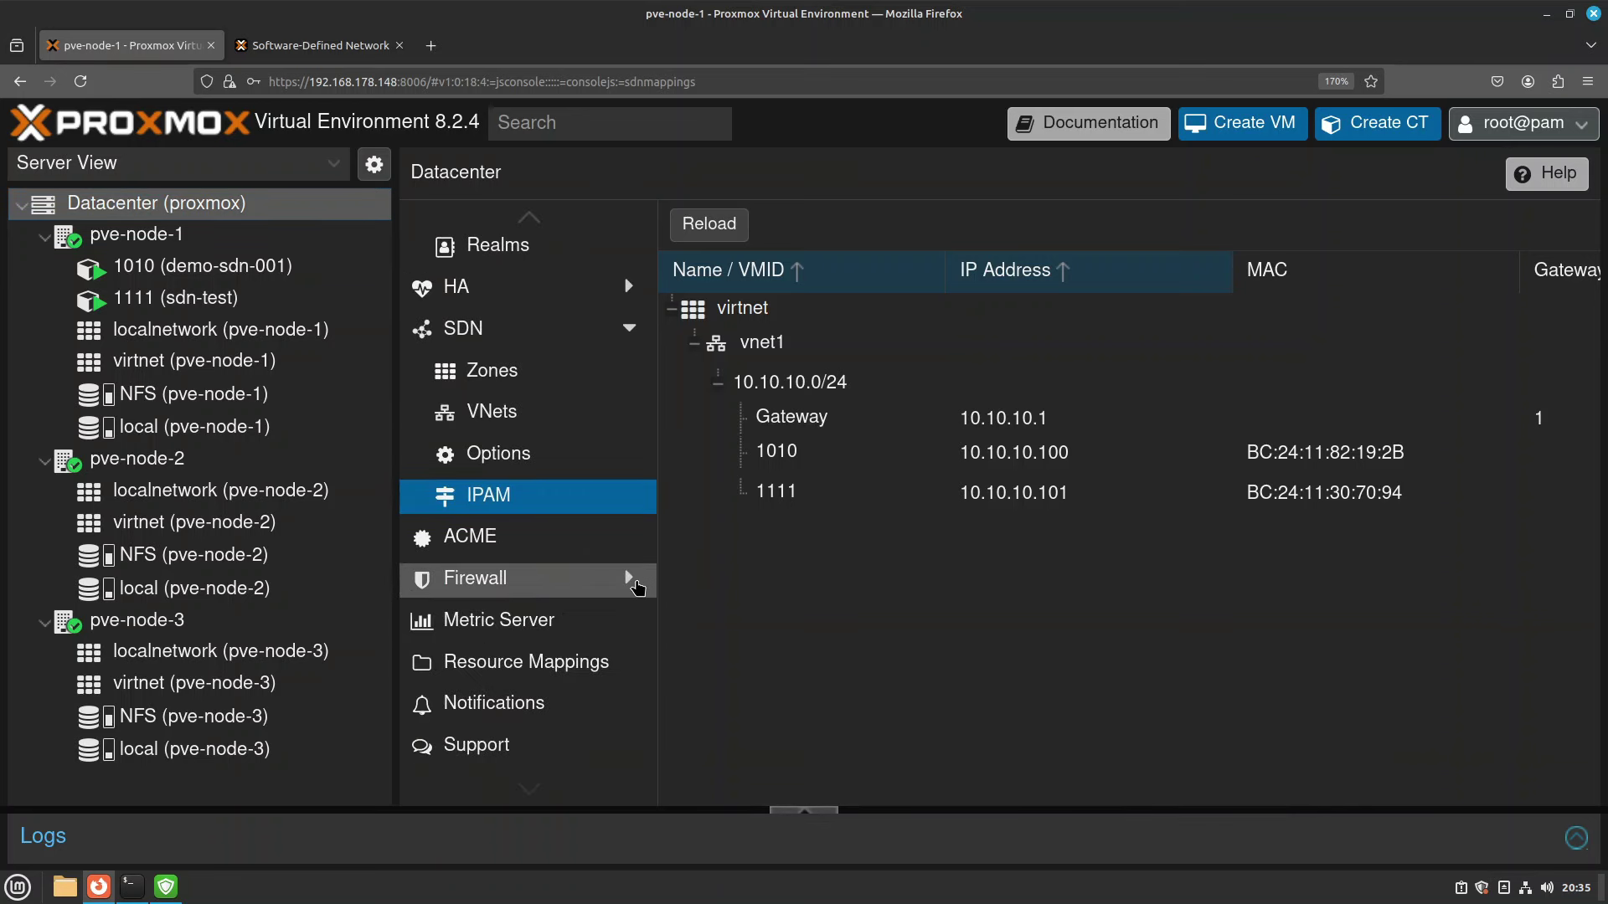
left_click(632, 577)
left_click(556, 506)
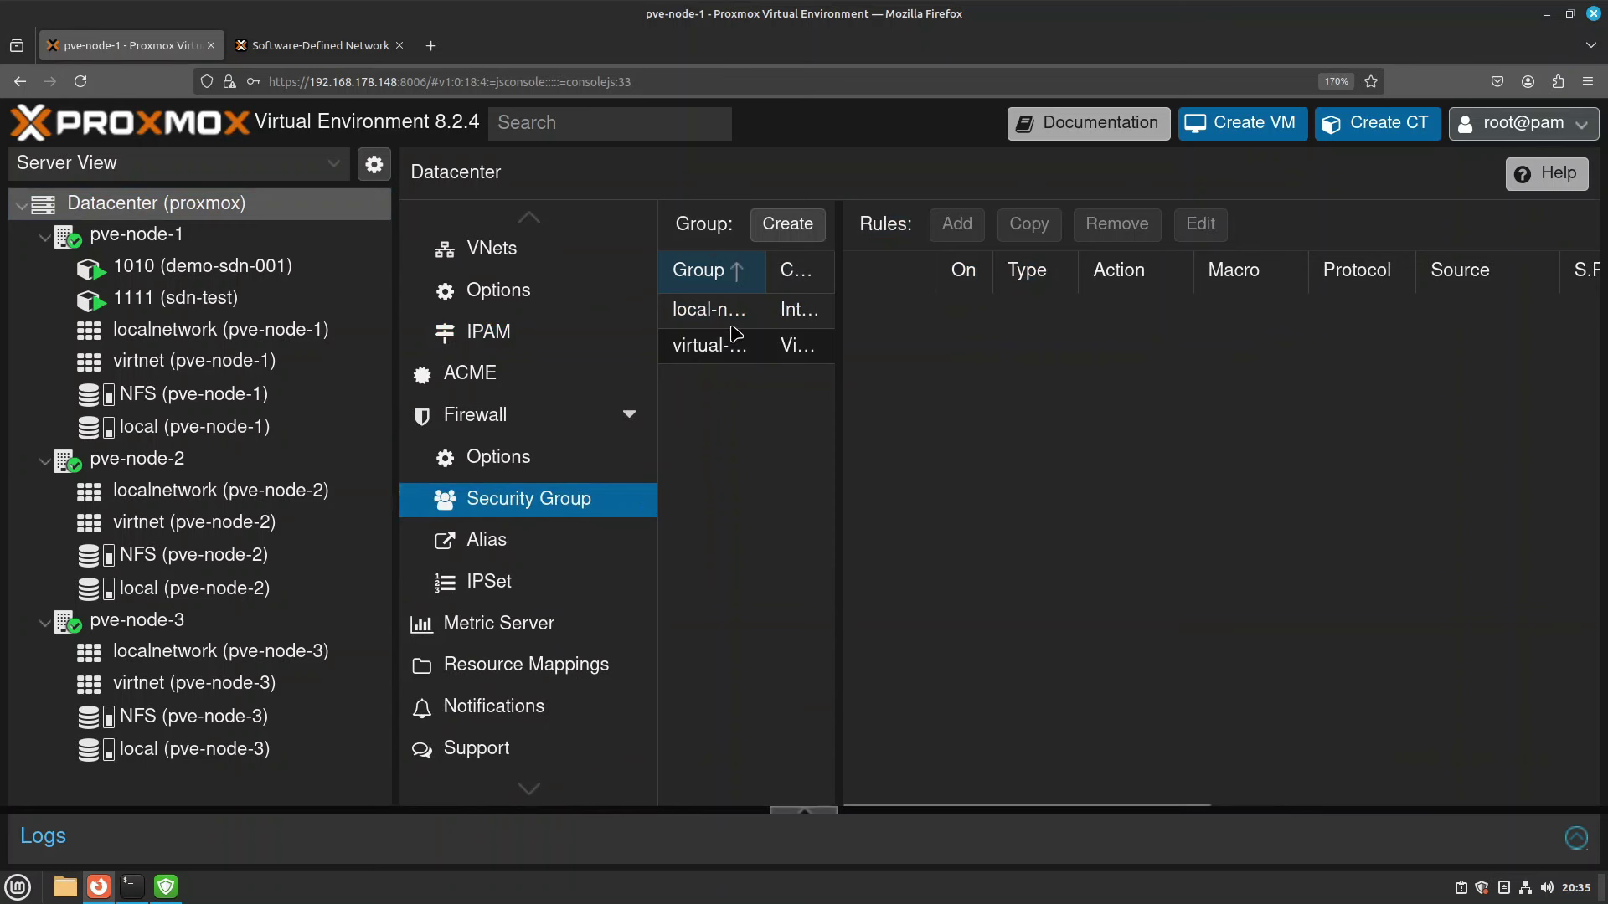
left_click(706, 346)
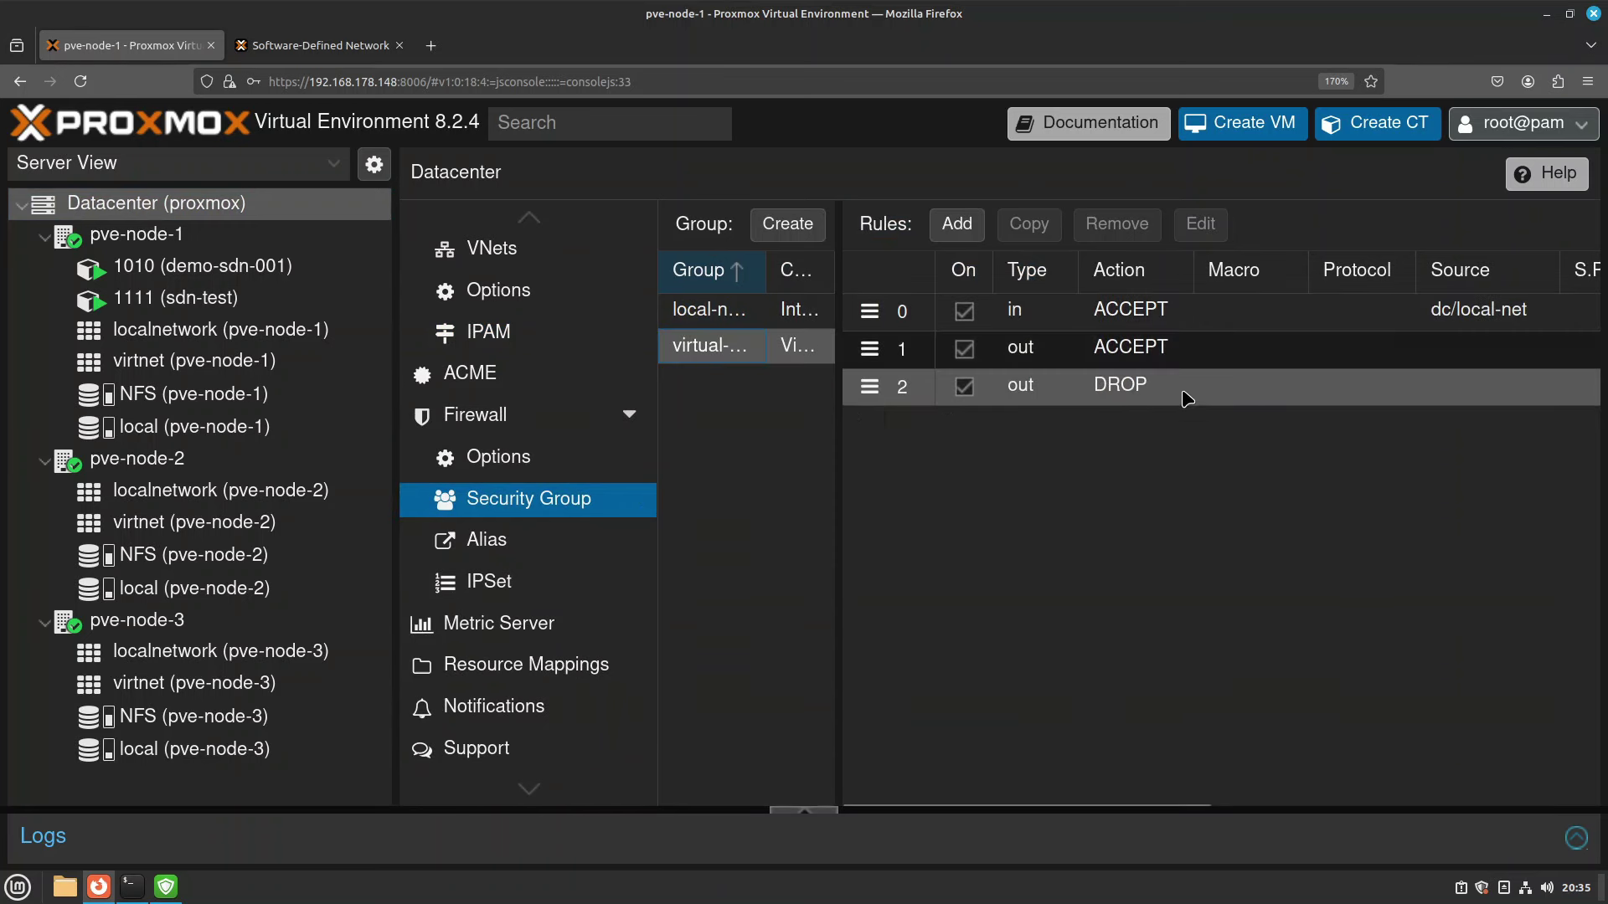
left_click(956, 226)
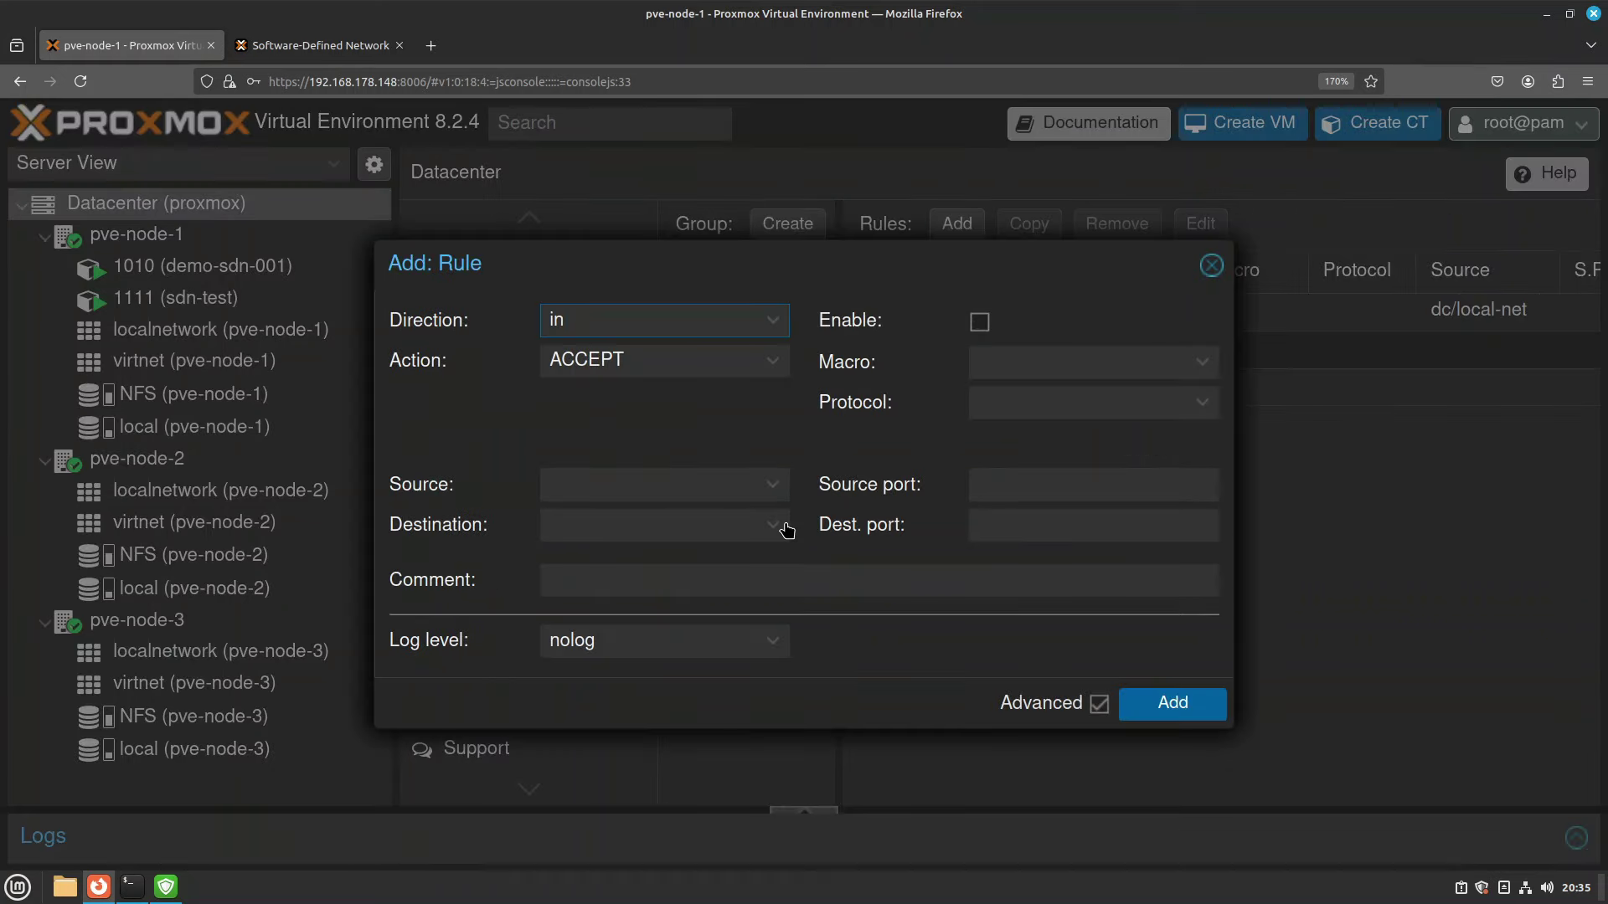
left_click(774, 534)
left_click(772, 484)
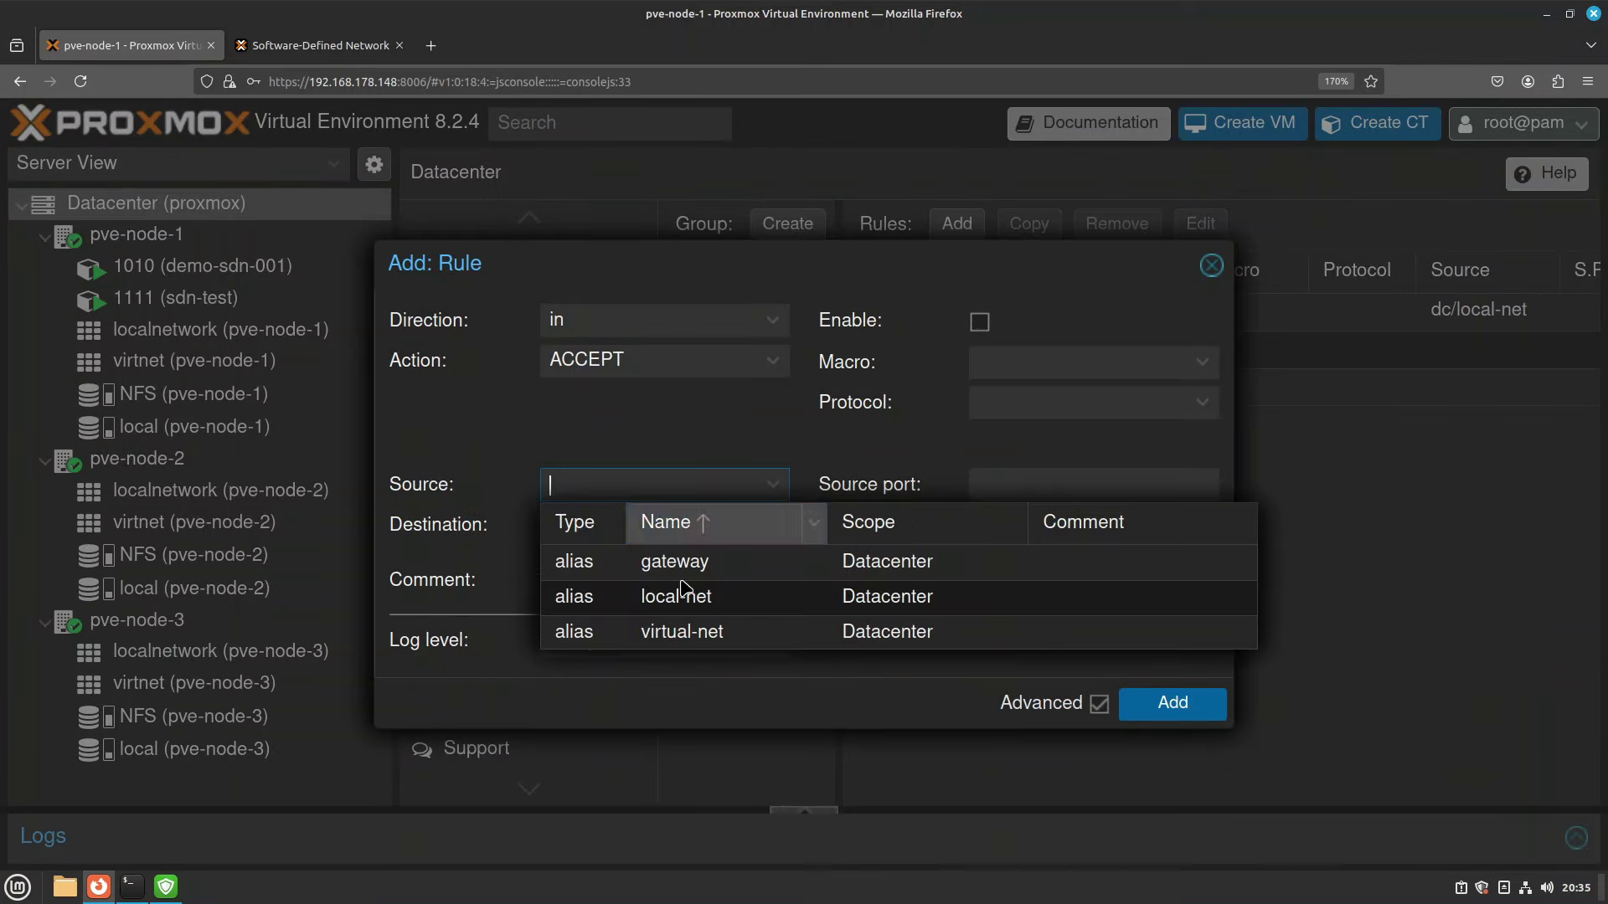
left_click(681, 634)
left_click(980, 323)
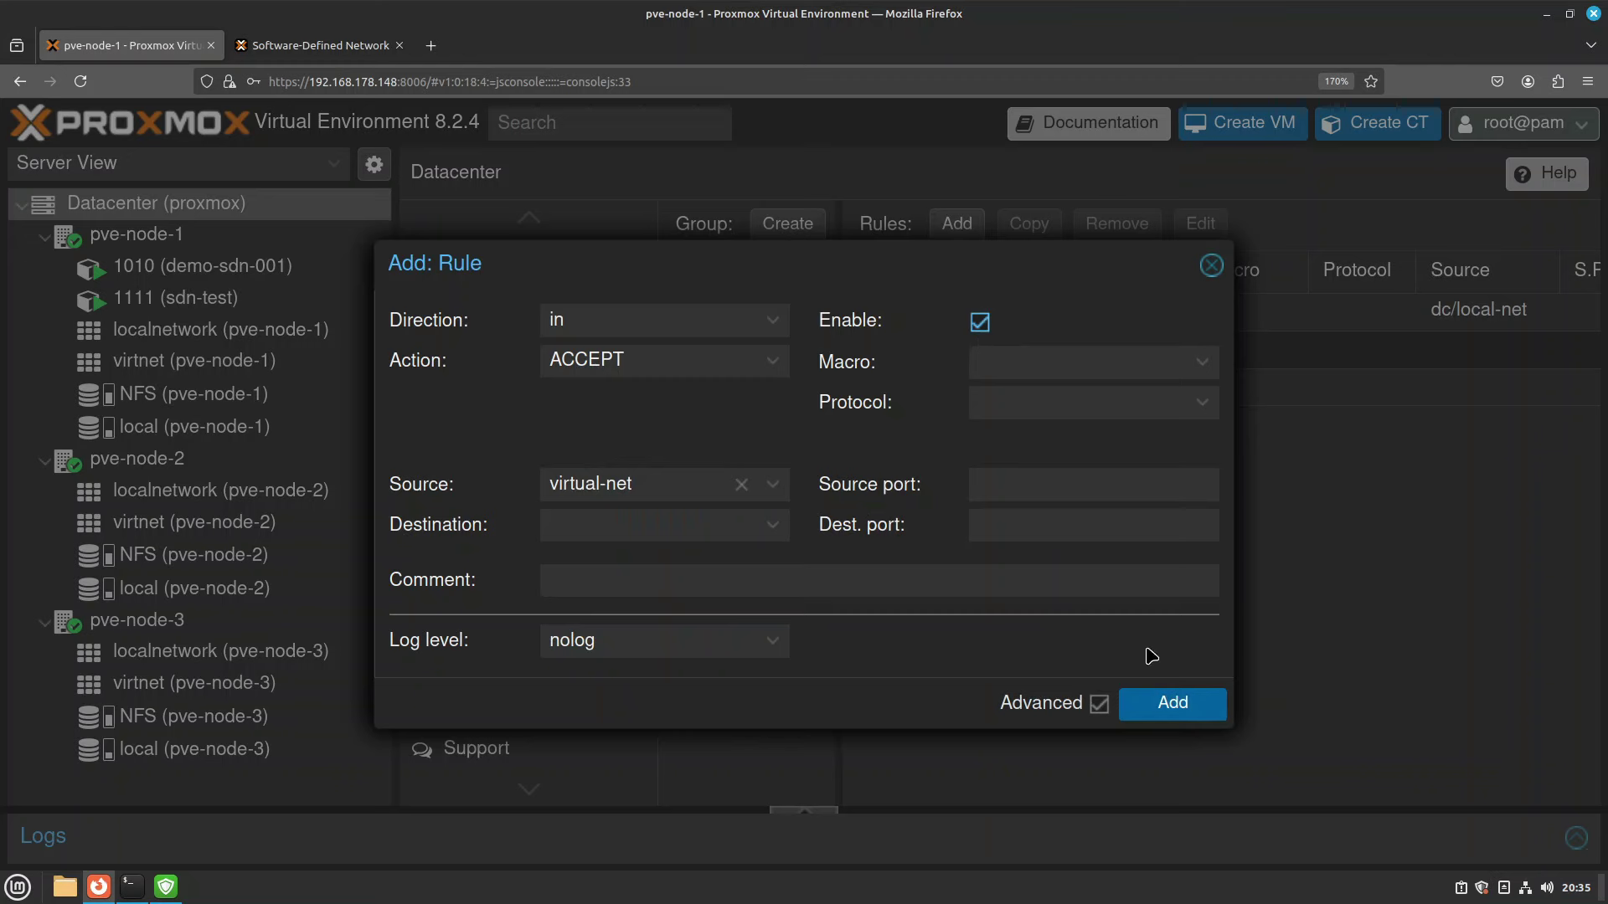
left_click(1172, 703)
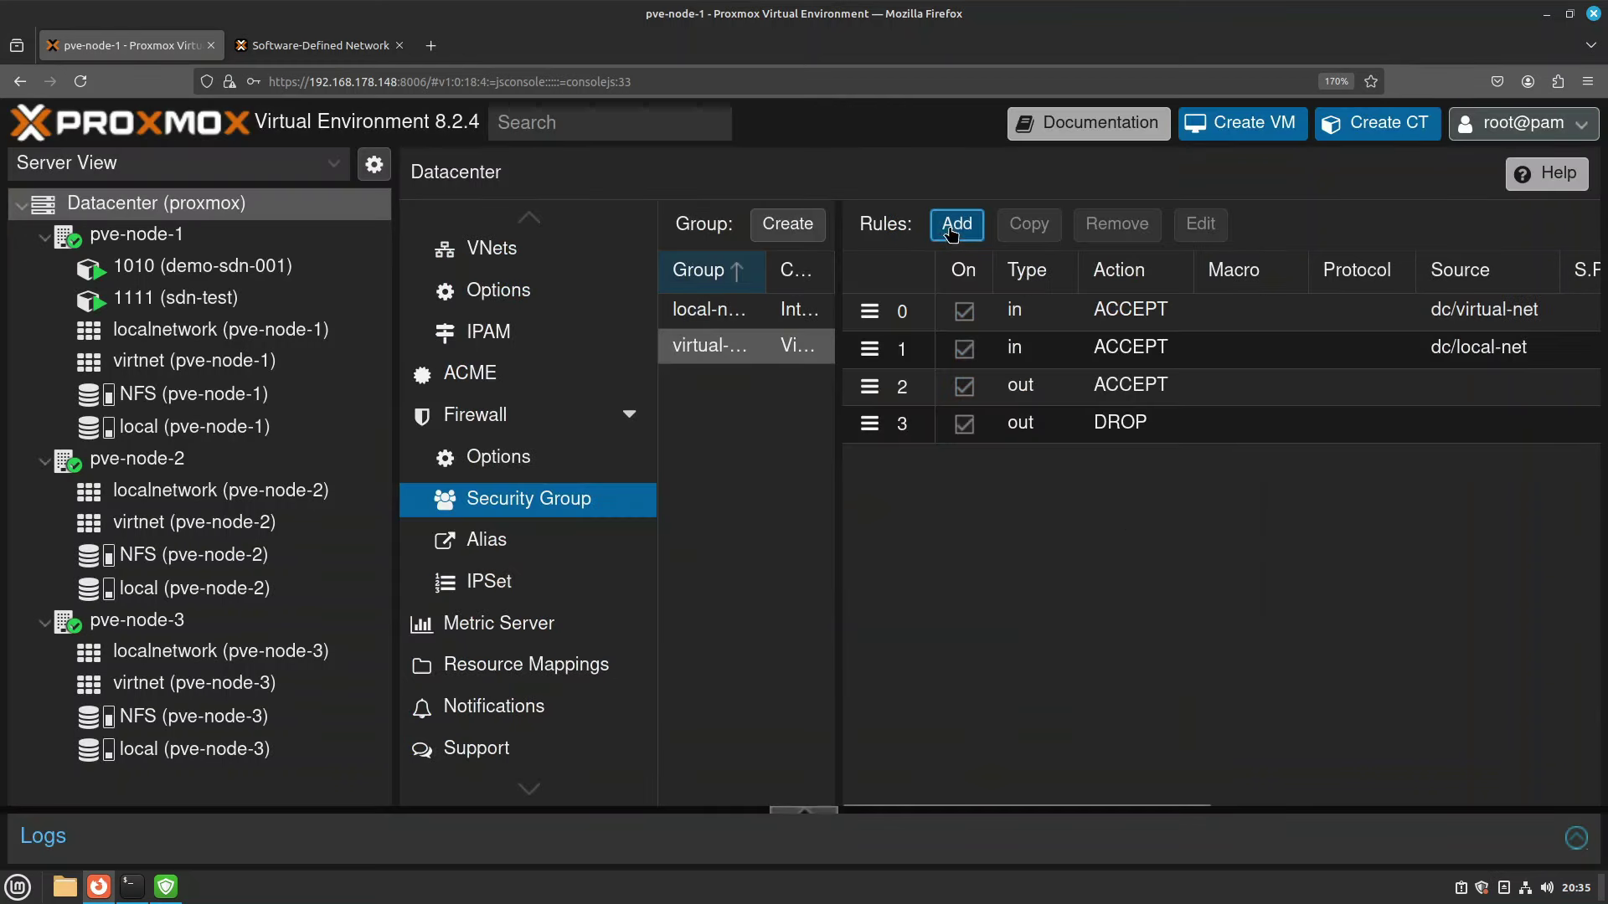
Add an enabled outgoing ACCEPT rule with destination virtual-net, then review the new rules.
left_click(955, 224)
left_click(772, 321)
left_click(600, 387)
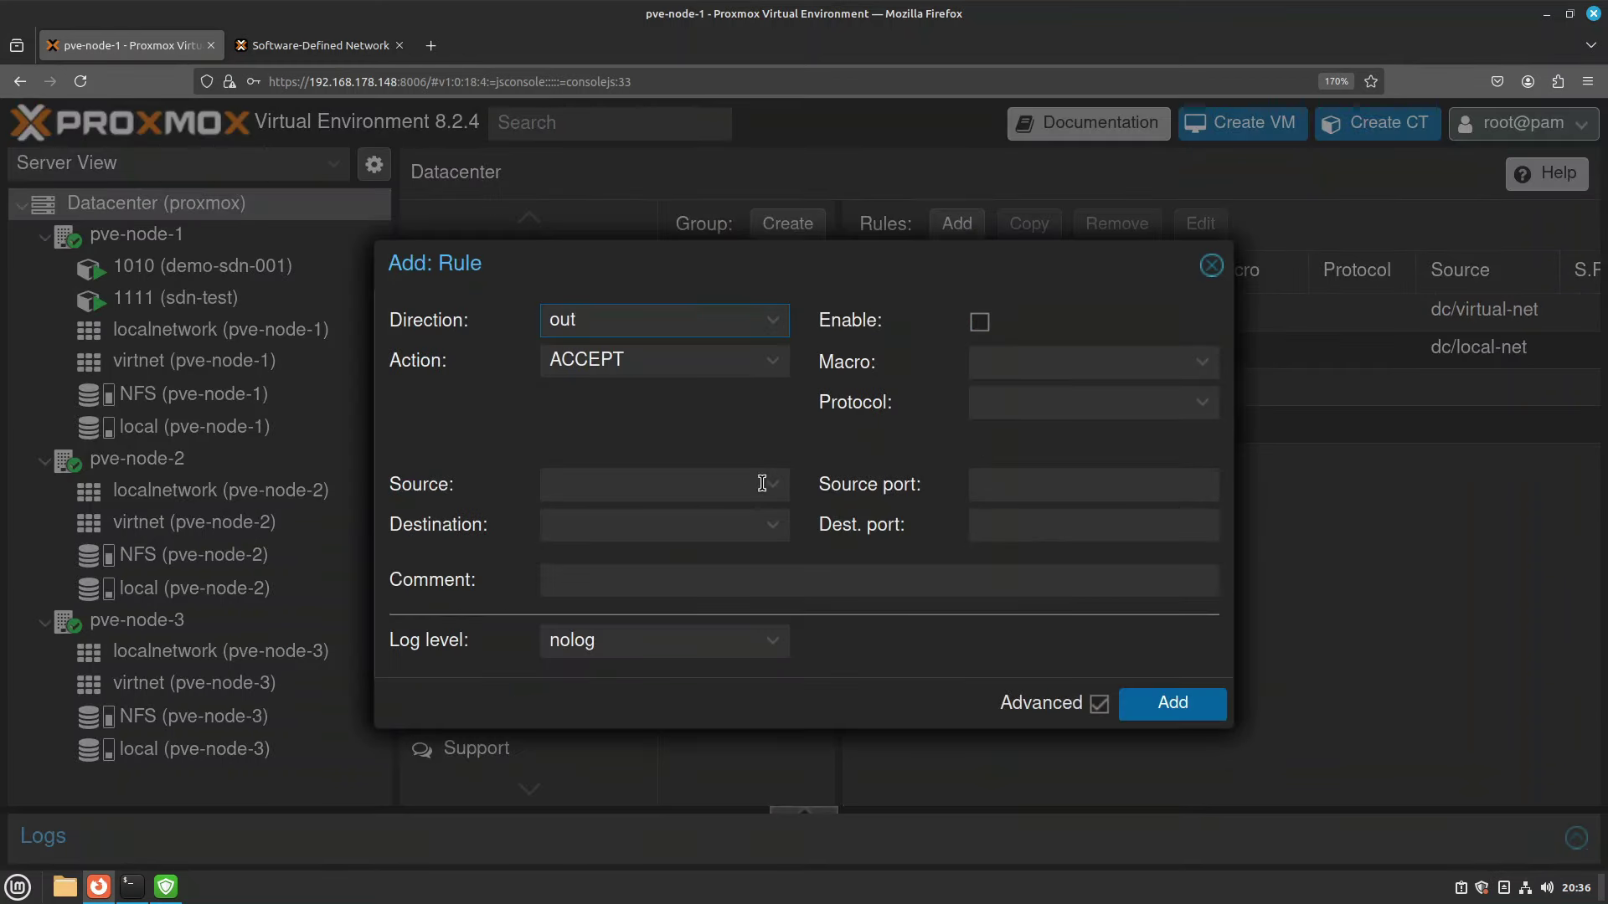
left_click(784, 538)
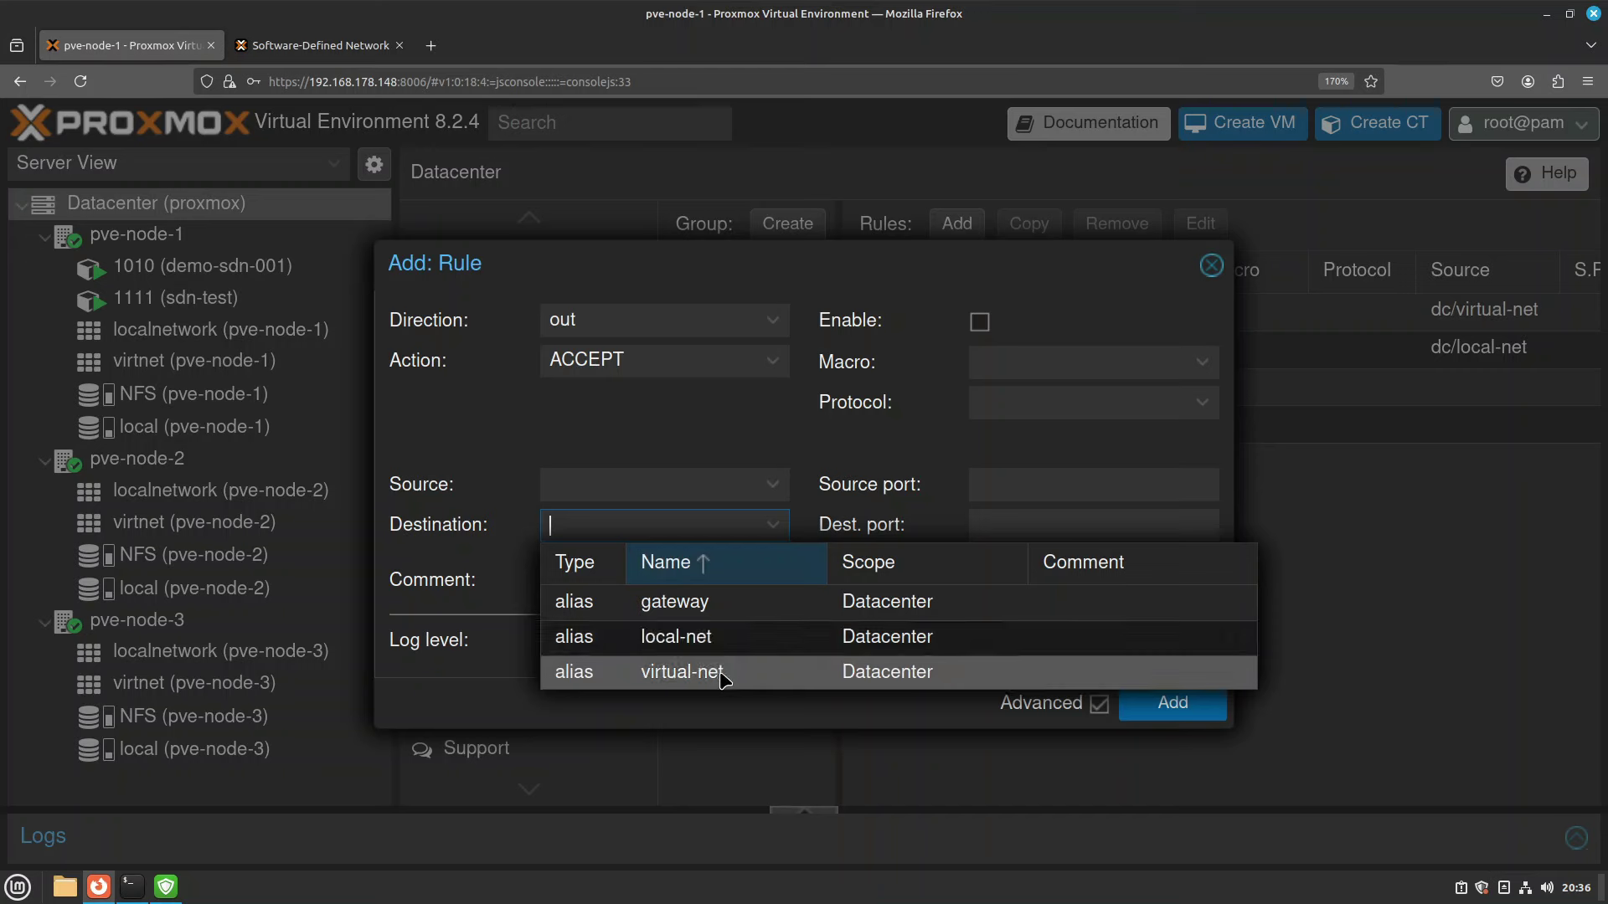
left_click(718, 674)
left_click(979, 323)
left_click(1193, 704)
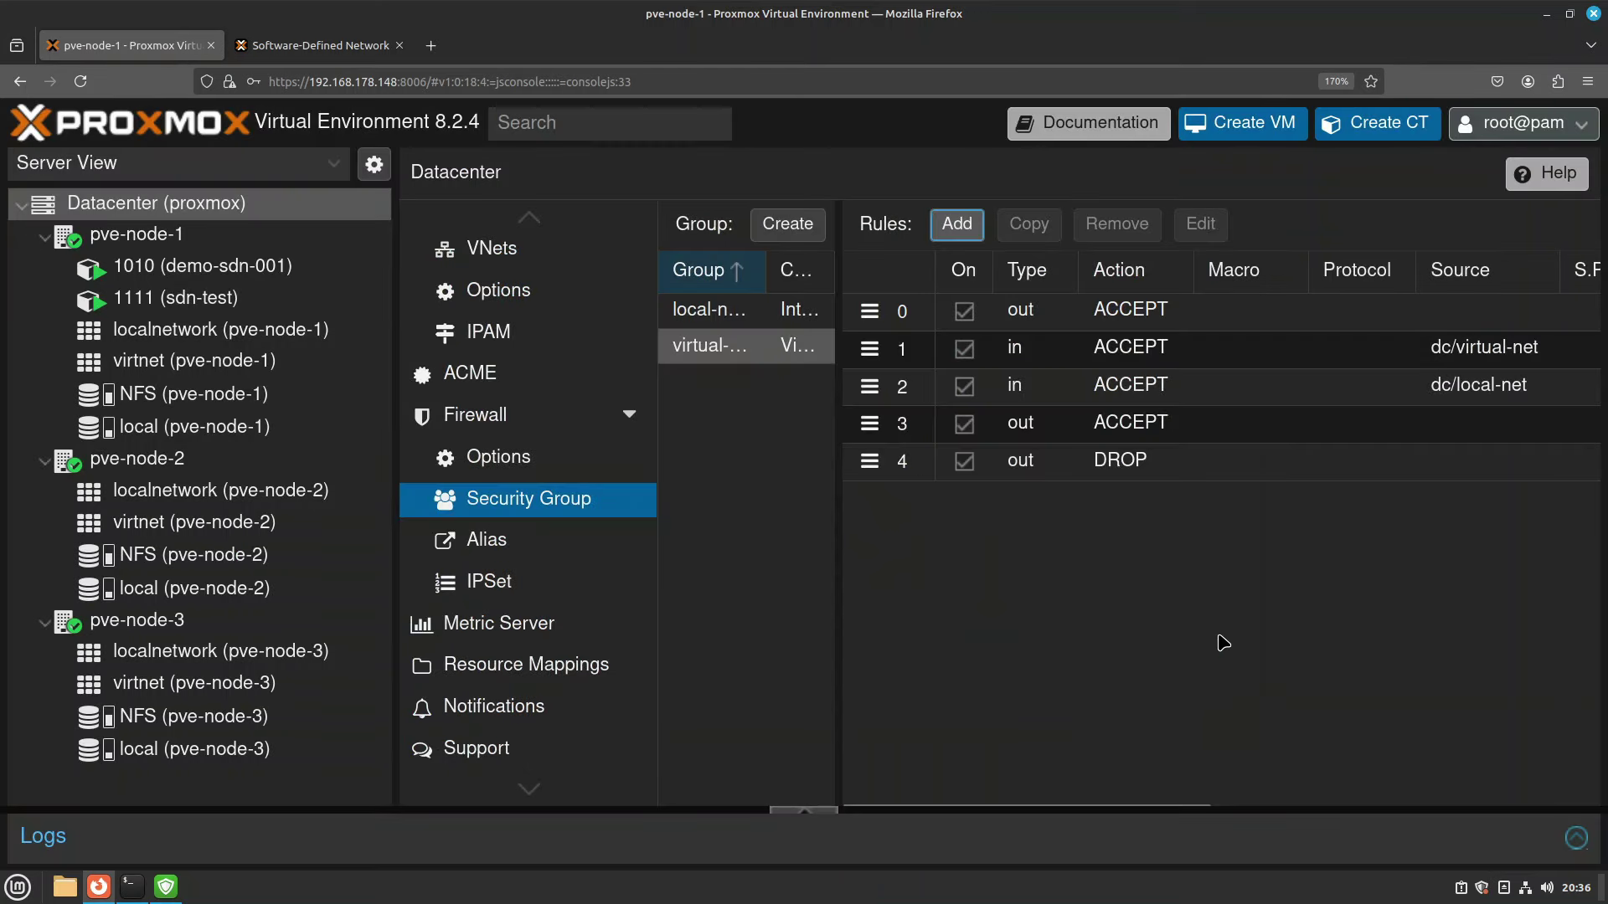
scroll(1222, 643, "right", 5)
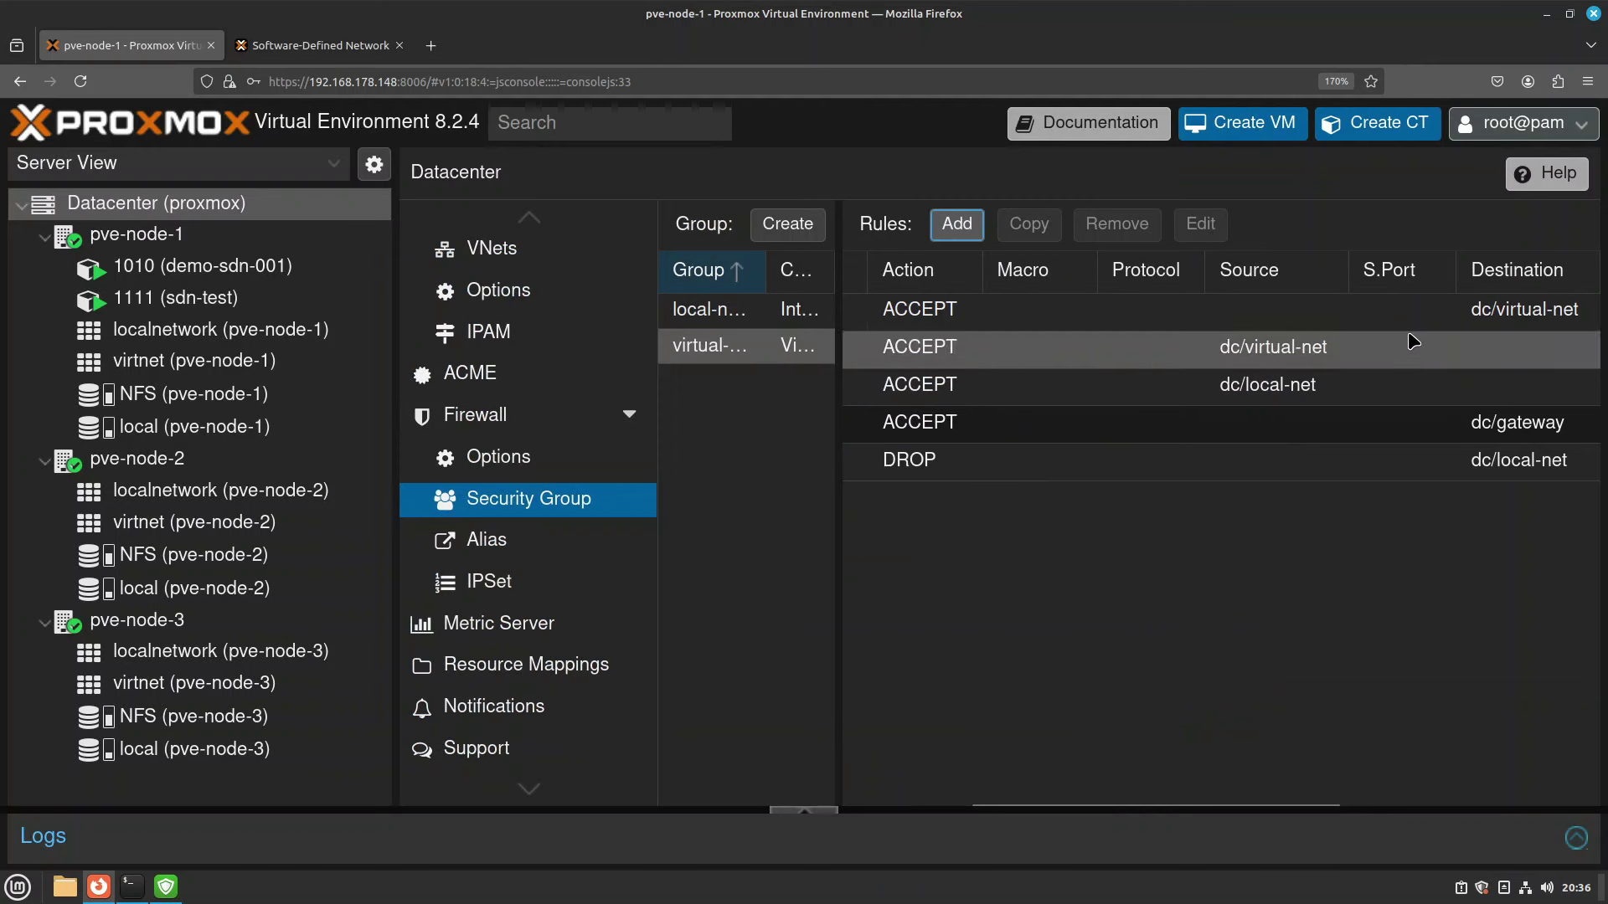
left_click(1382, 344)
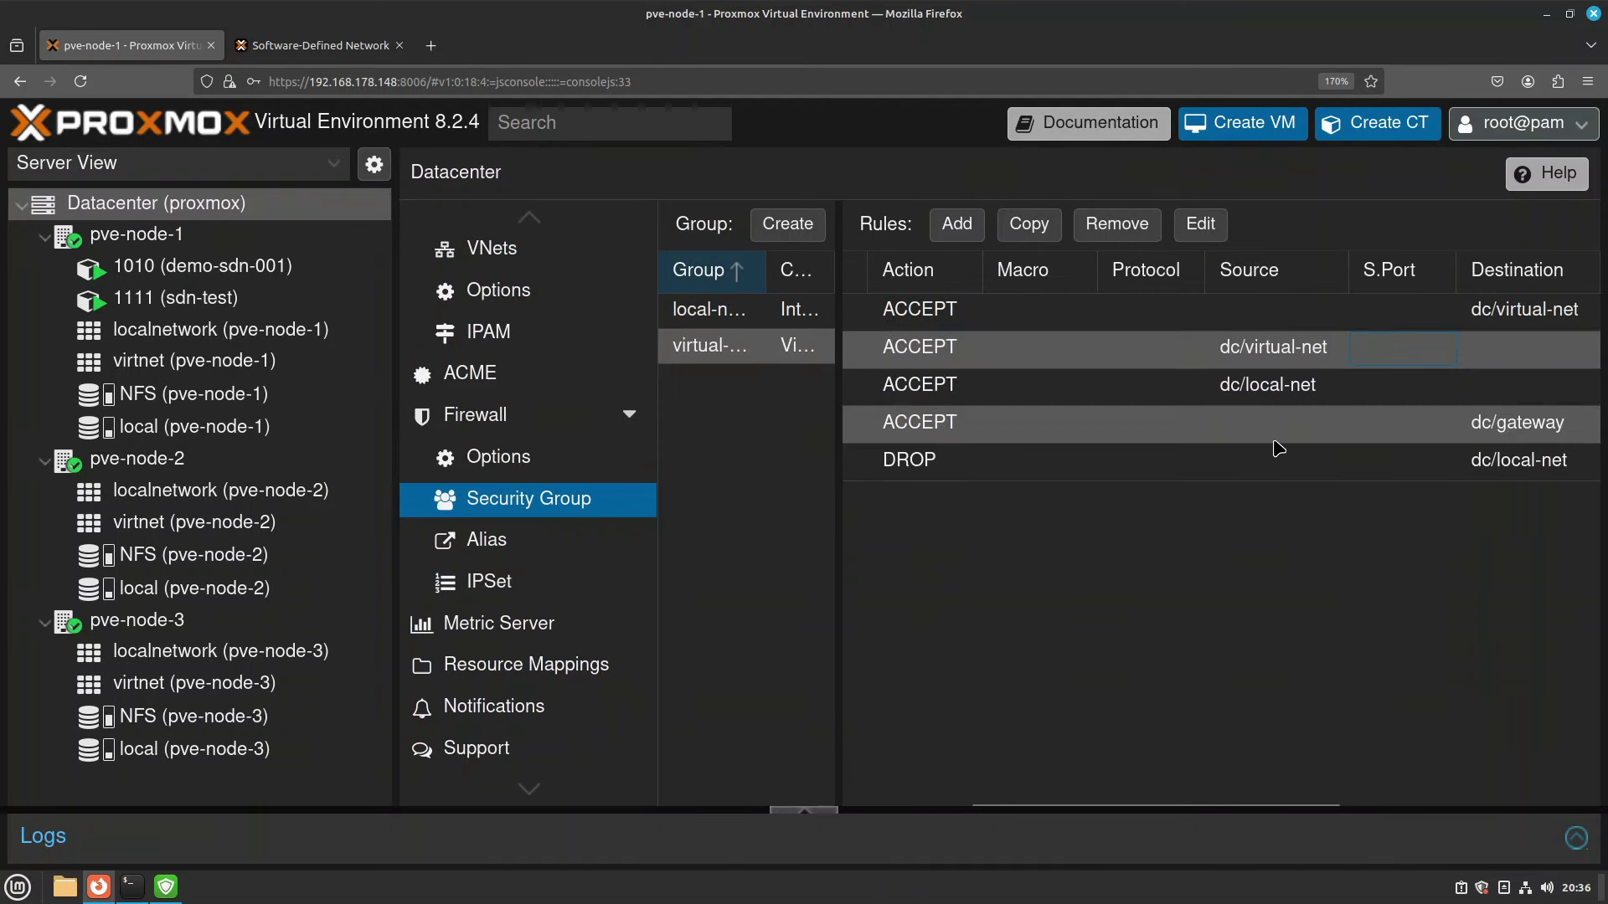
scroll(1215, 486, "left", 2)
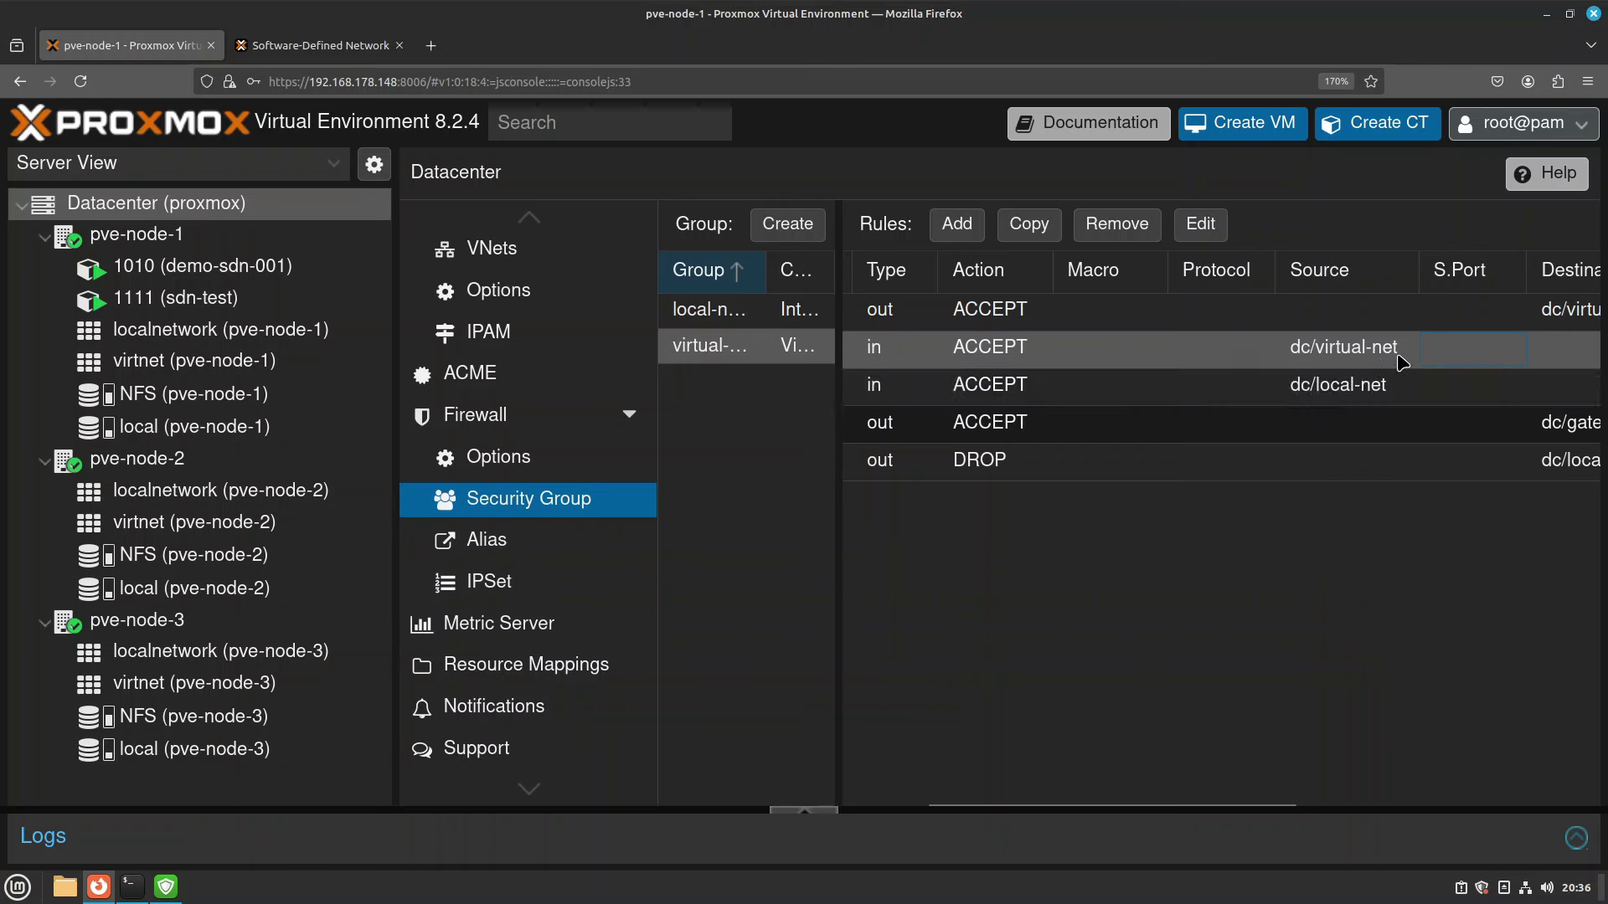
Rerun ping 10.10.10.100 from container 1111's console, then stop it.
left_click(183, 298)
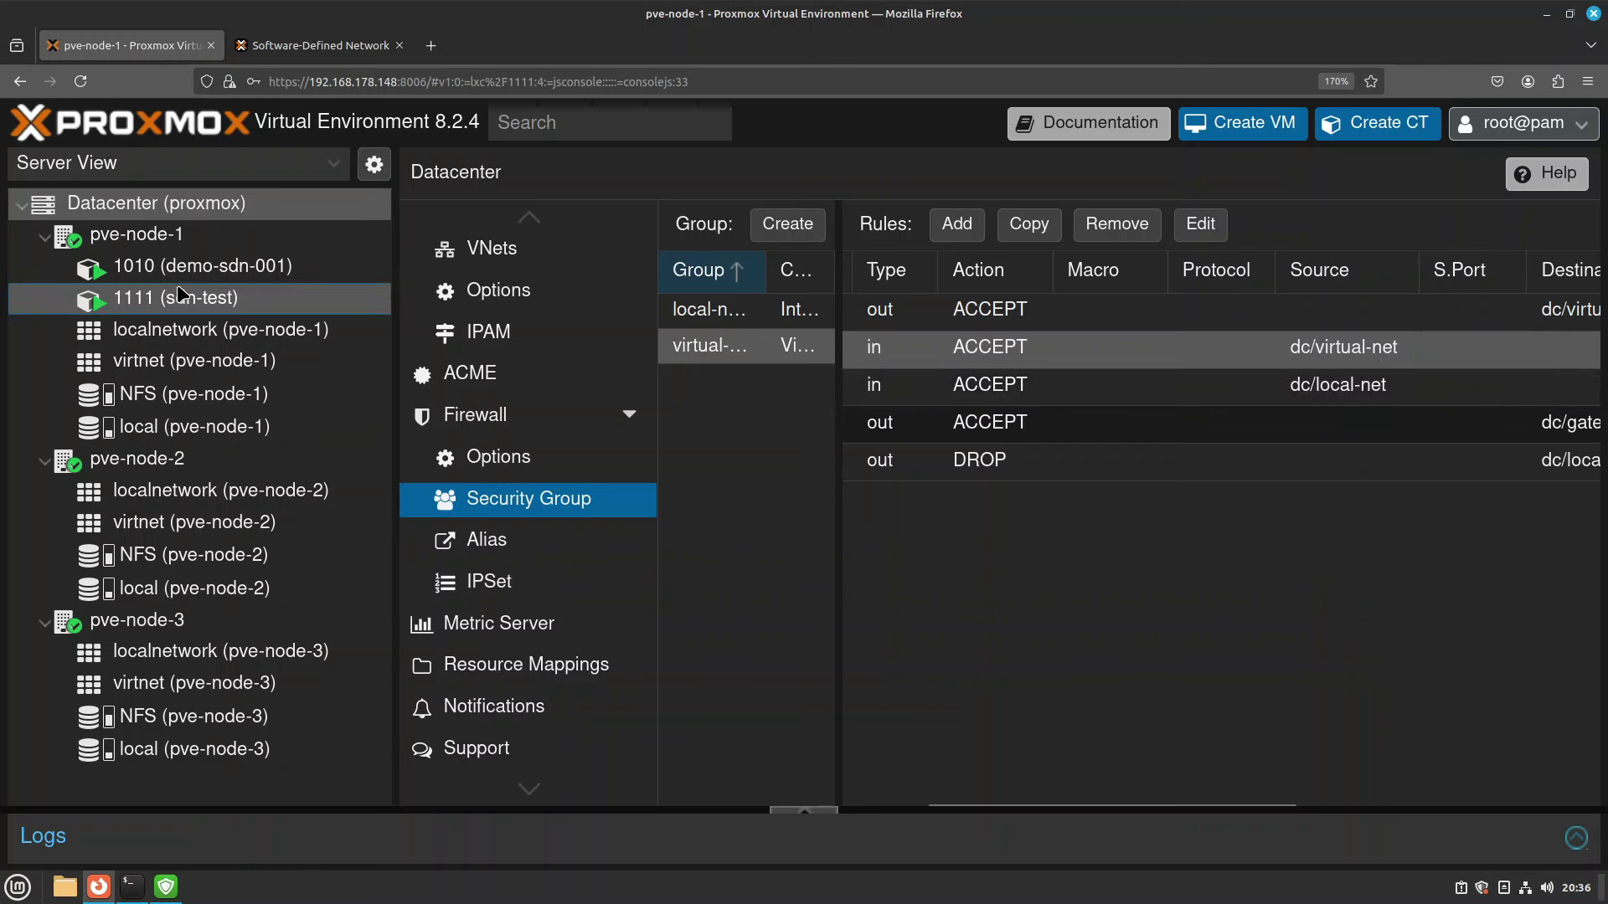
type("ping 10.10.10.100")
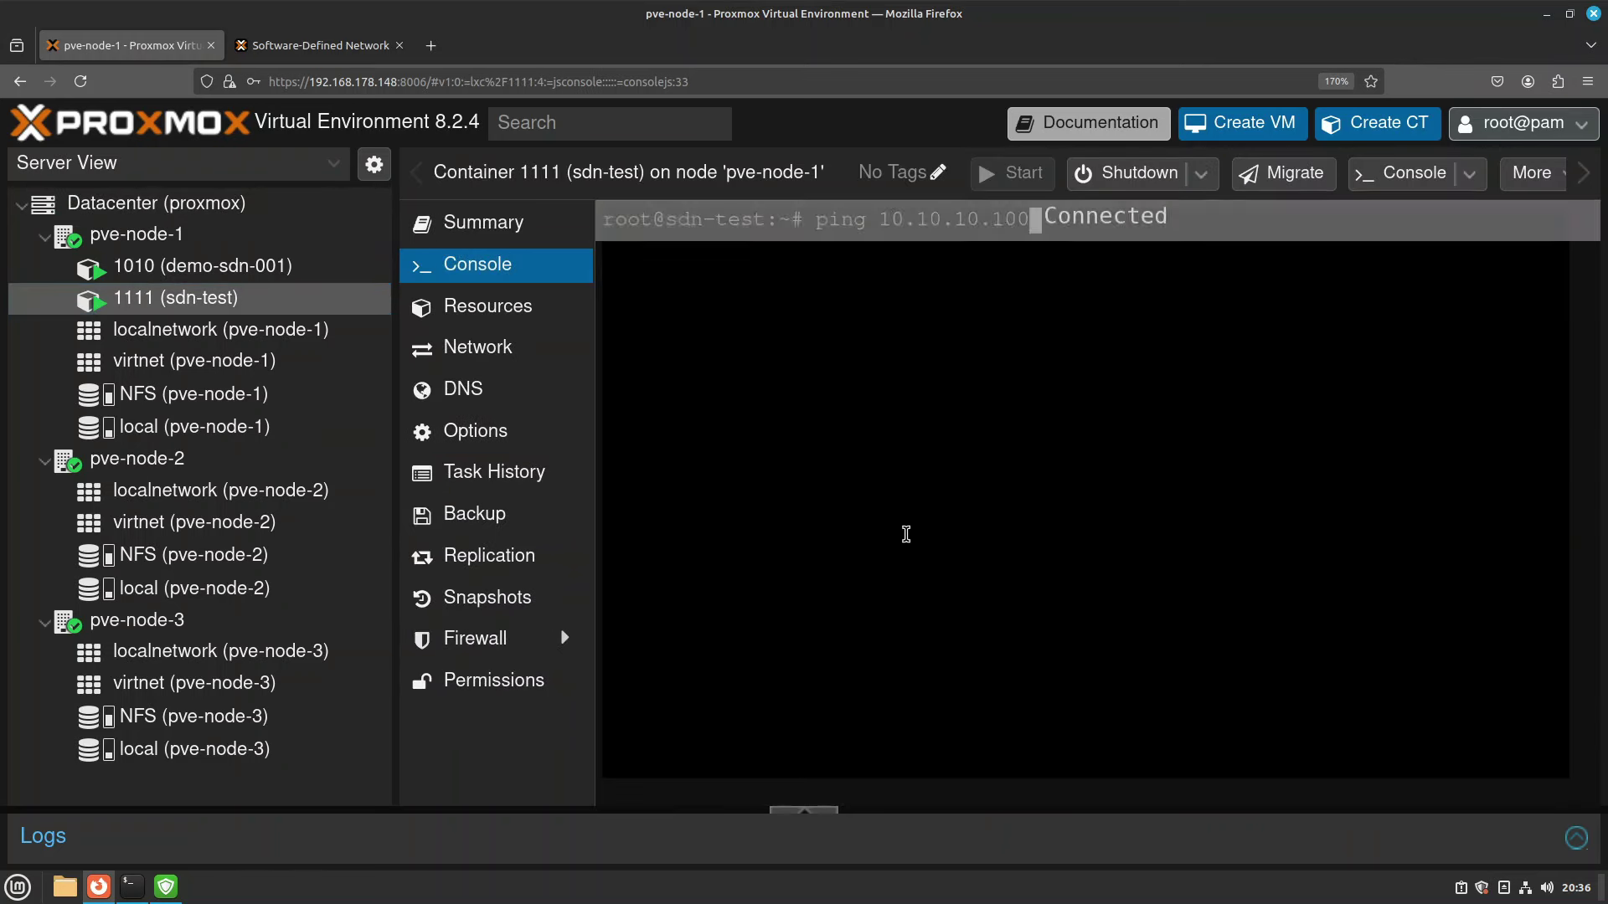
key("Return")
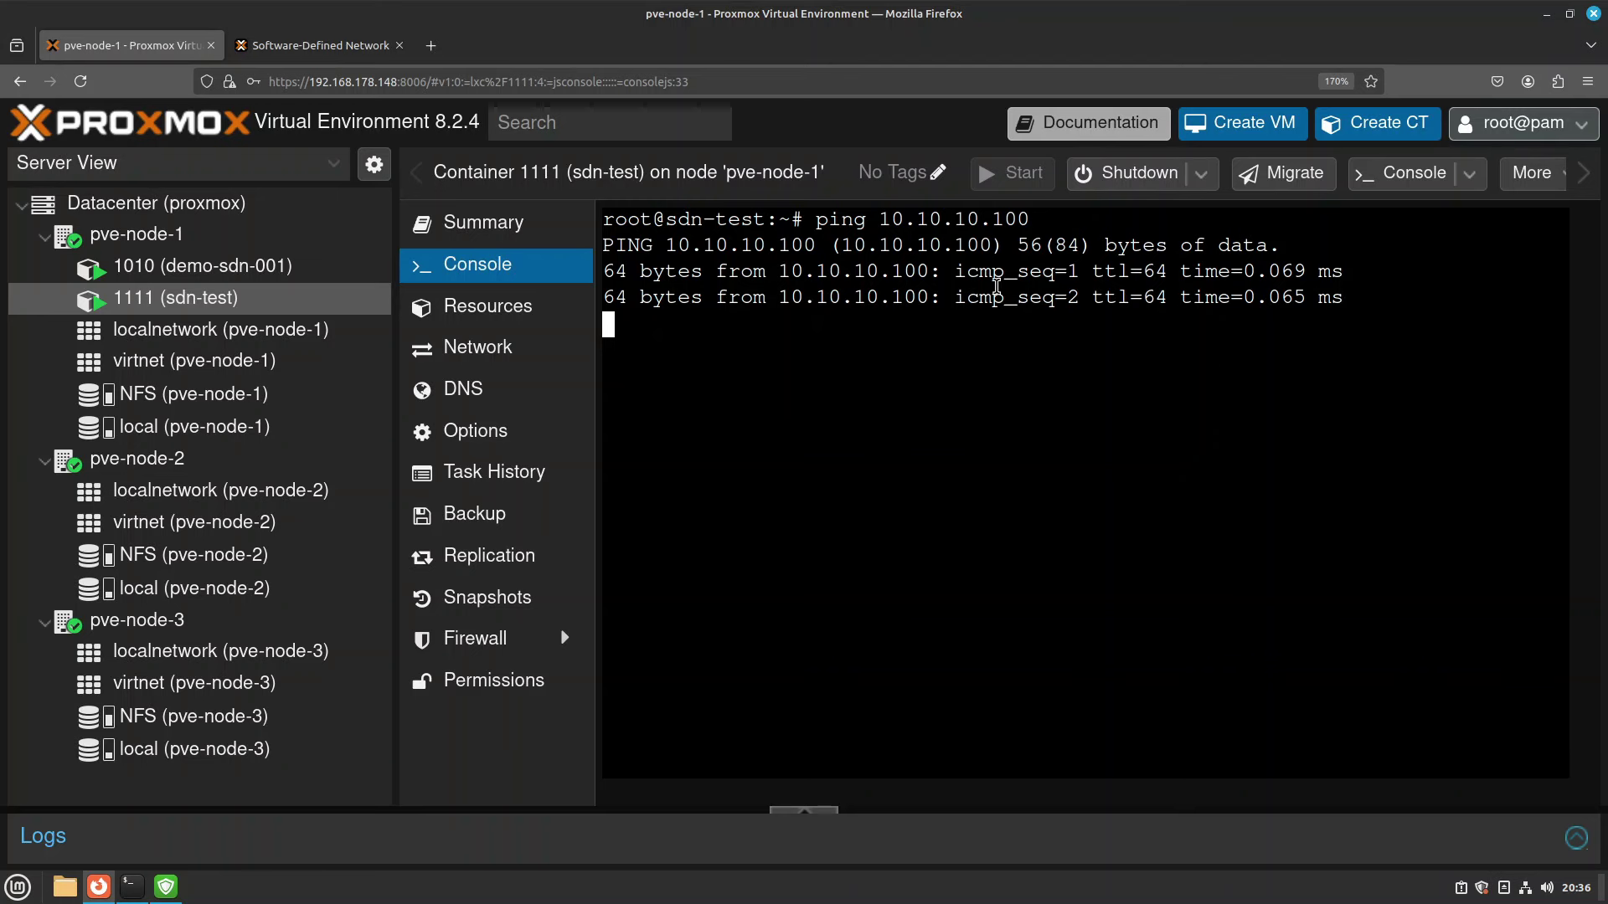
key("ctrl+c")
Ping 10.10.10.101 from container 1010's console and confirm replies with 0% loss.
left_click(201, 265)
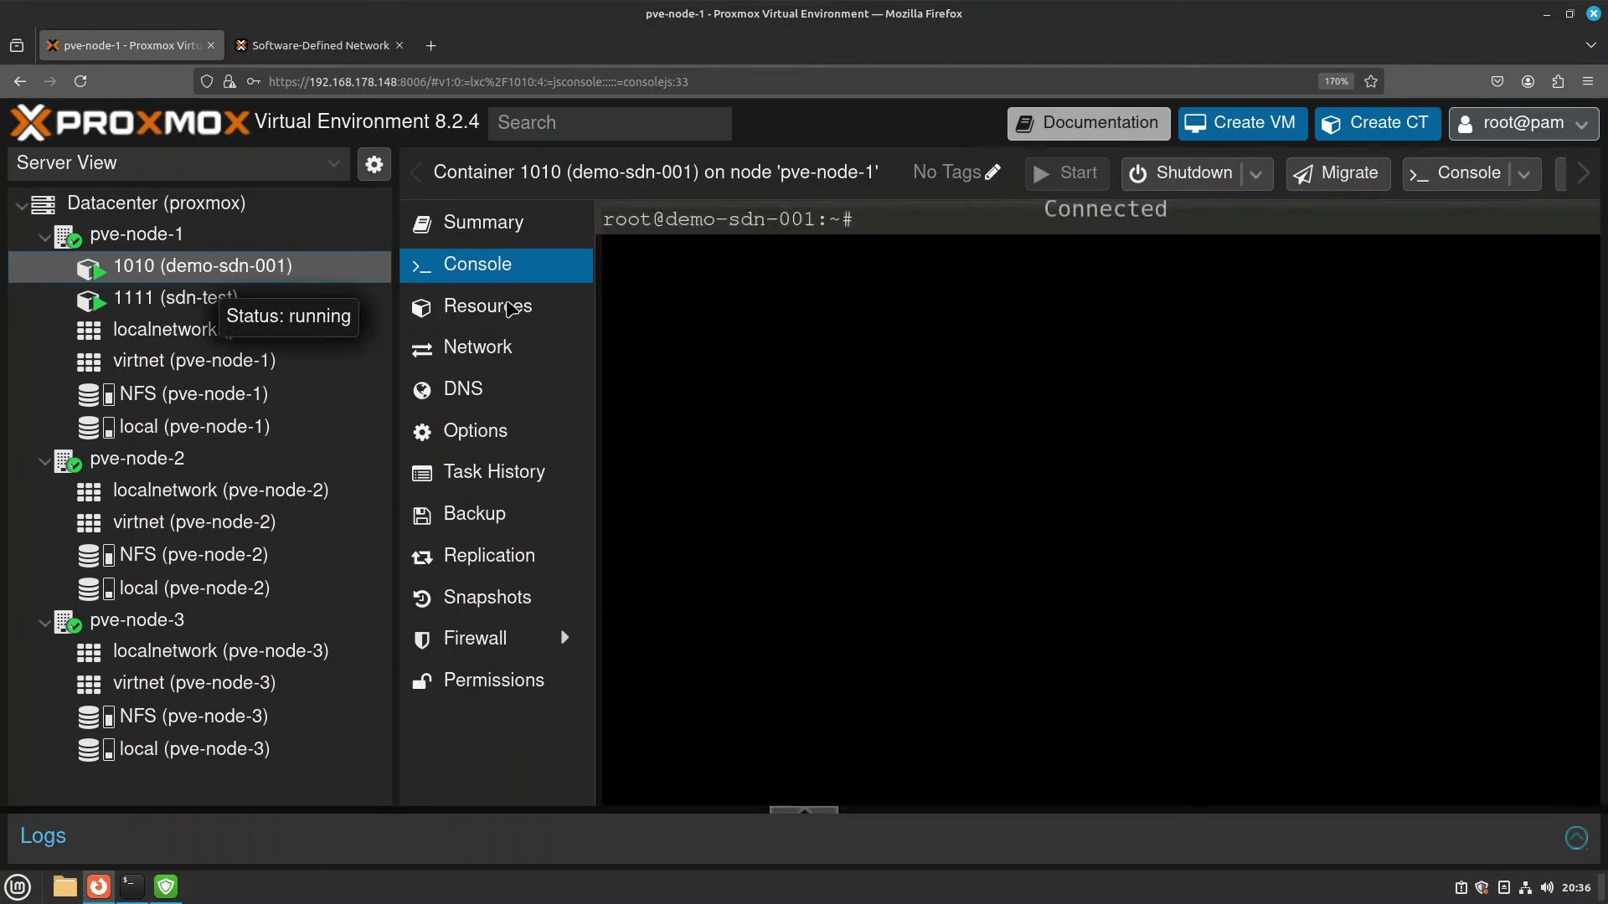
type("ping ")
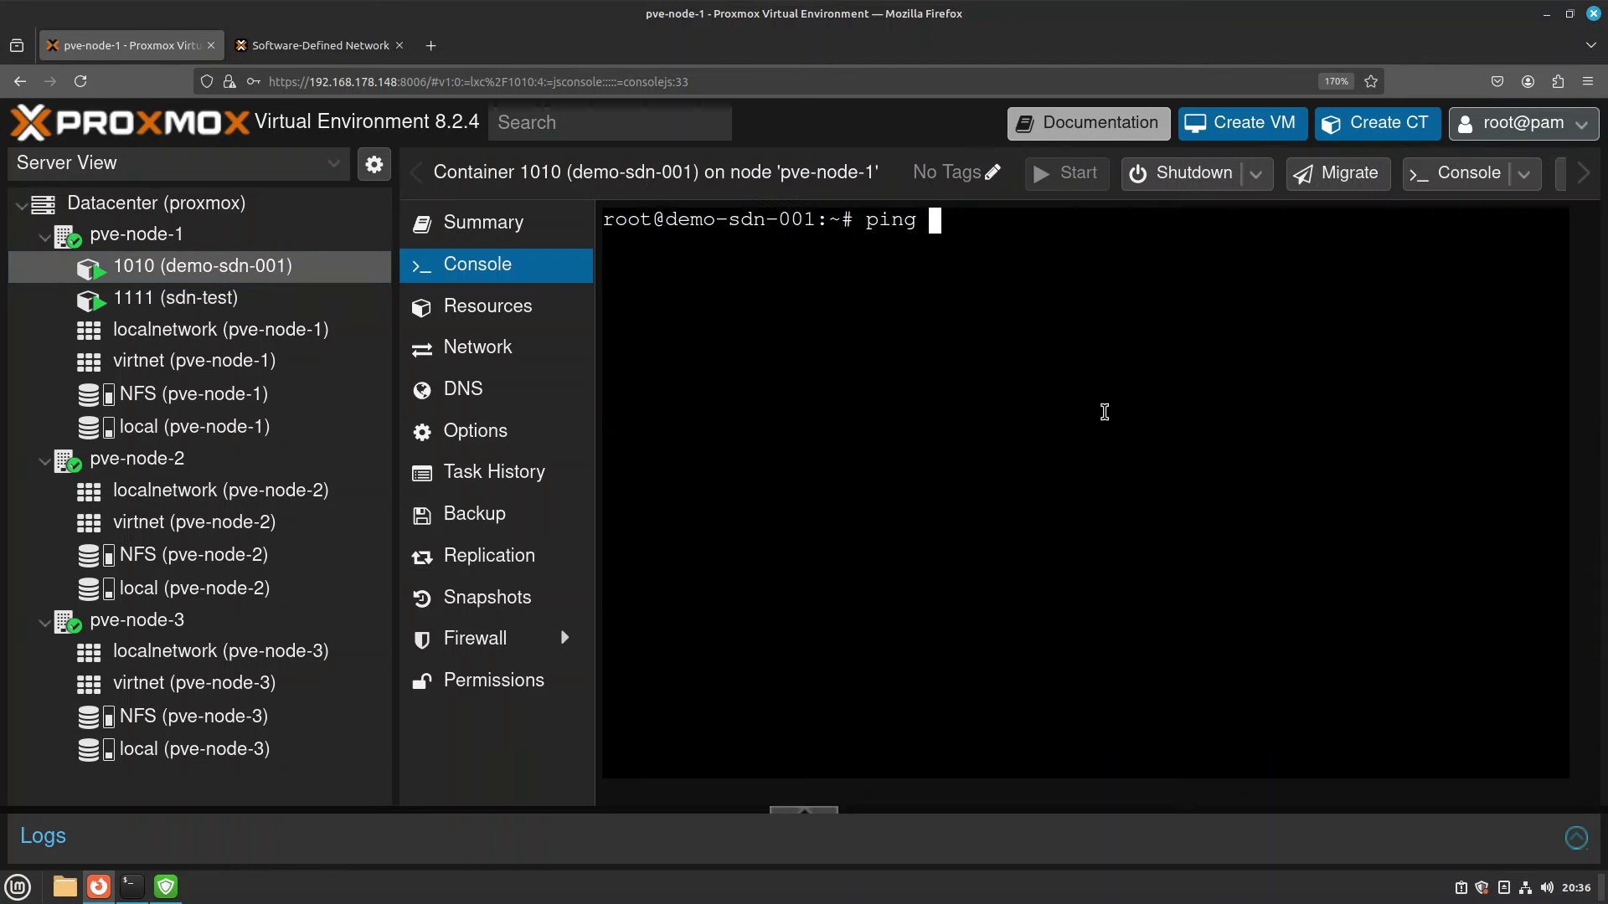
type("10.10.10.101")
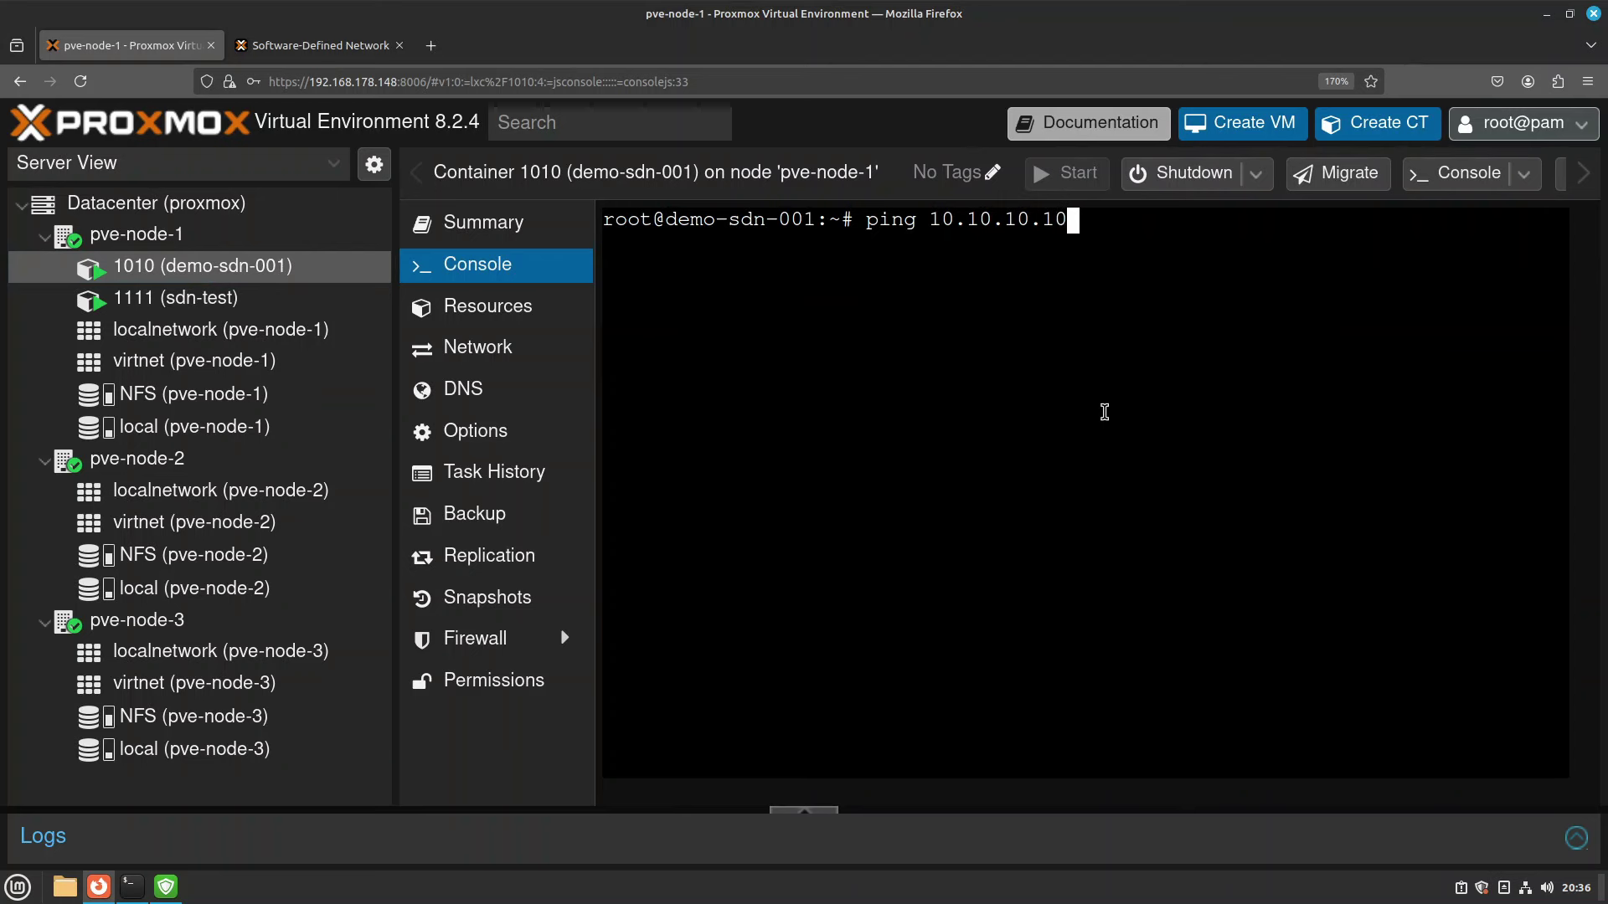
key("Return")
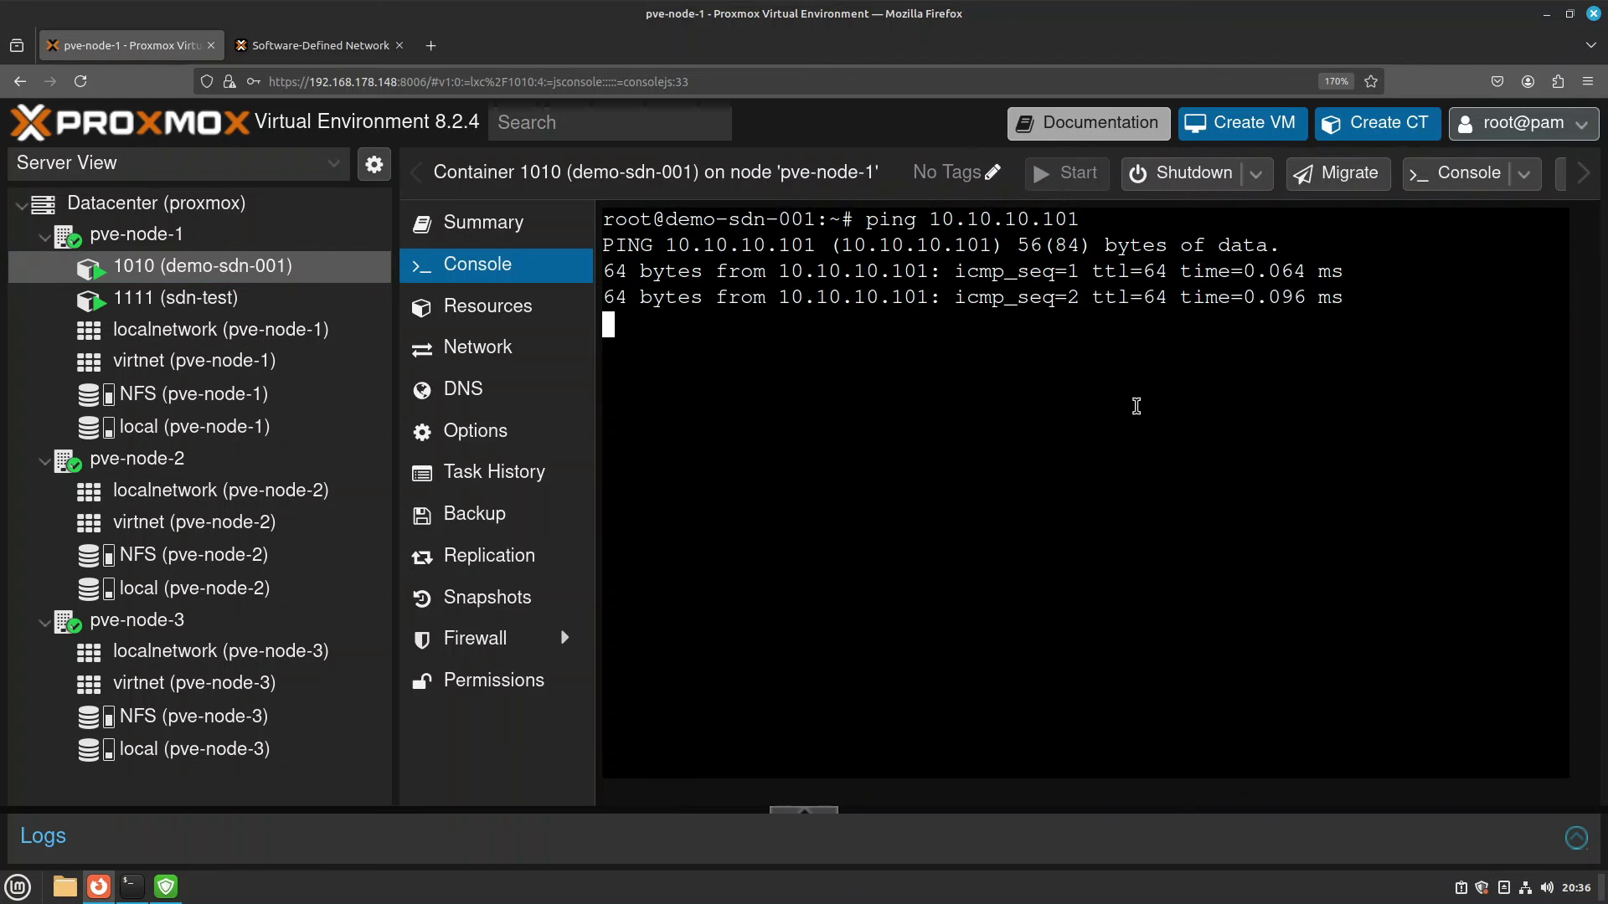
key("ctrl+c")
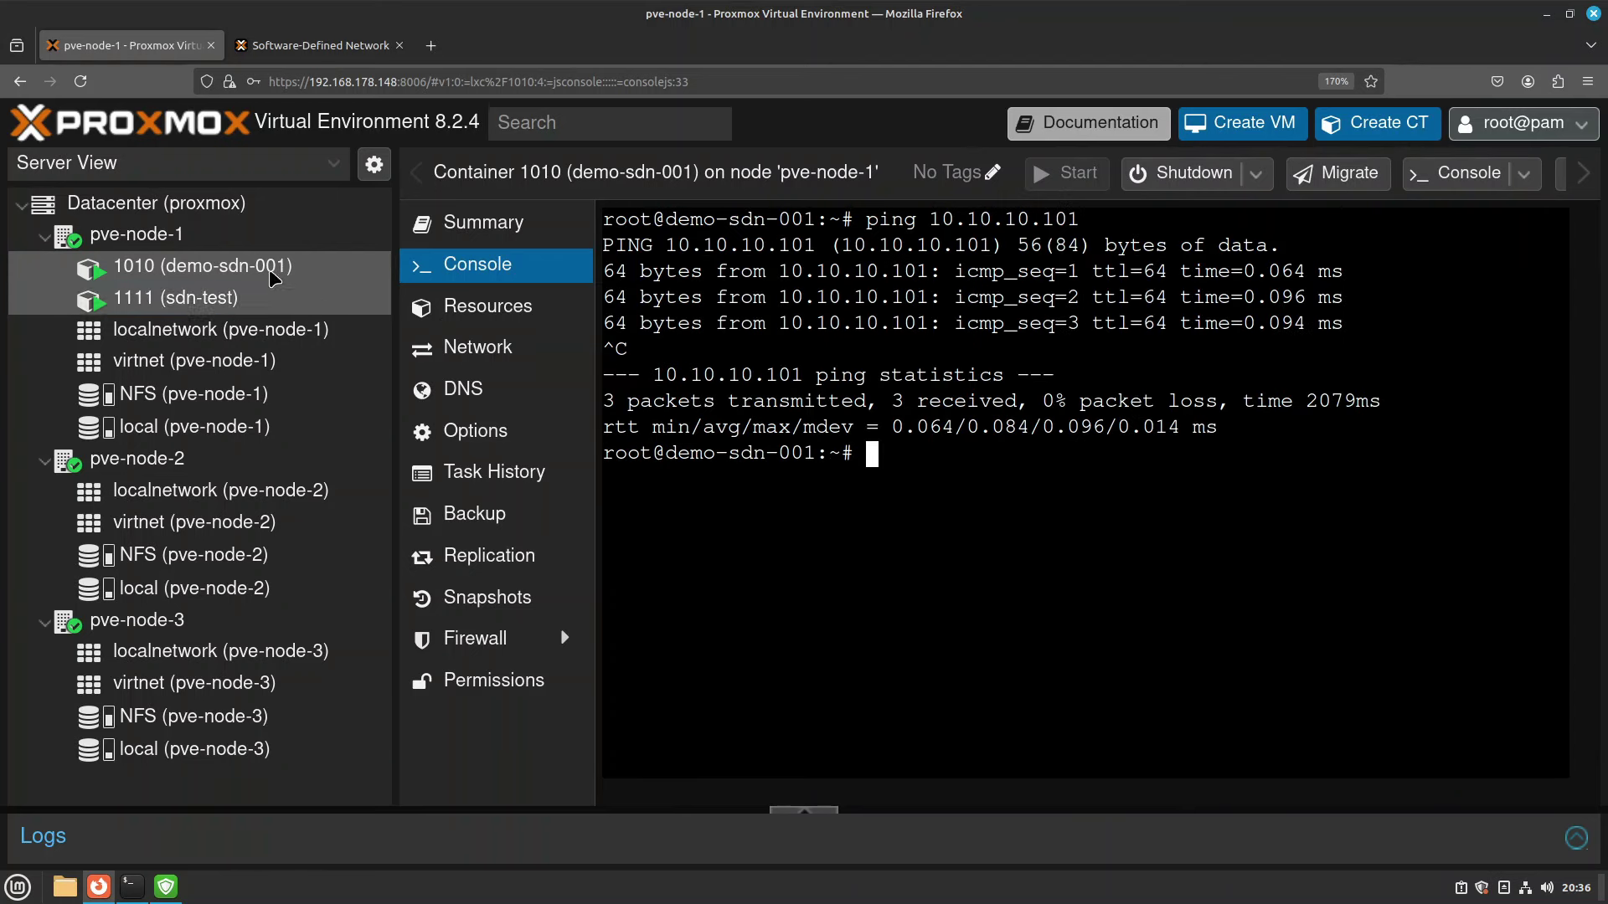
Ping 10.10.10.101 from host pve-node-1's shell and confirm replies with 0% loss.
left_click(151, 242)
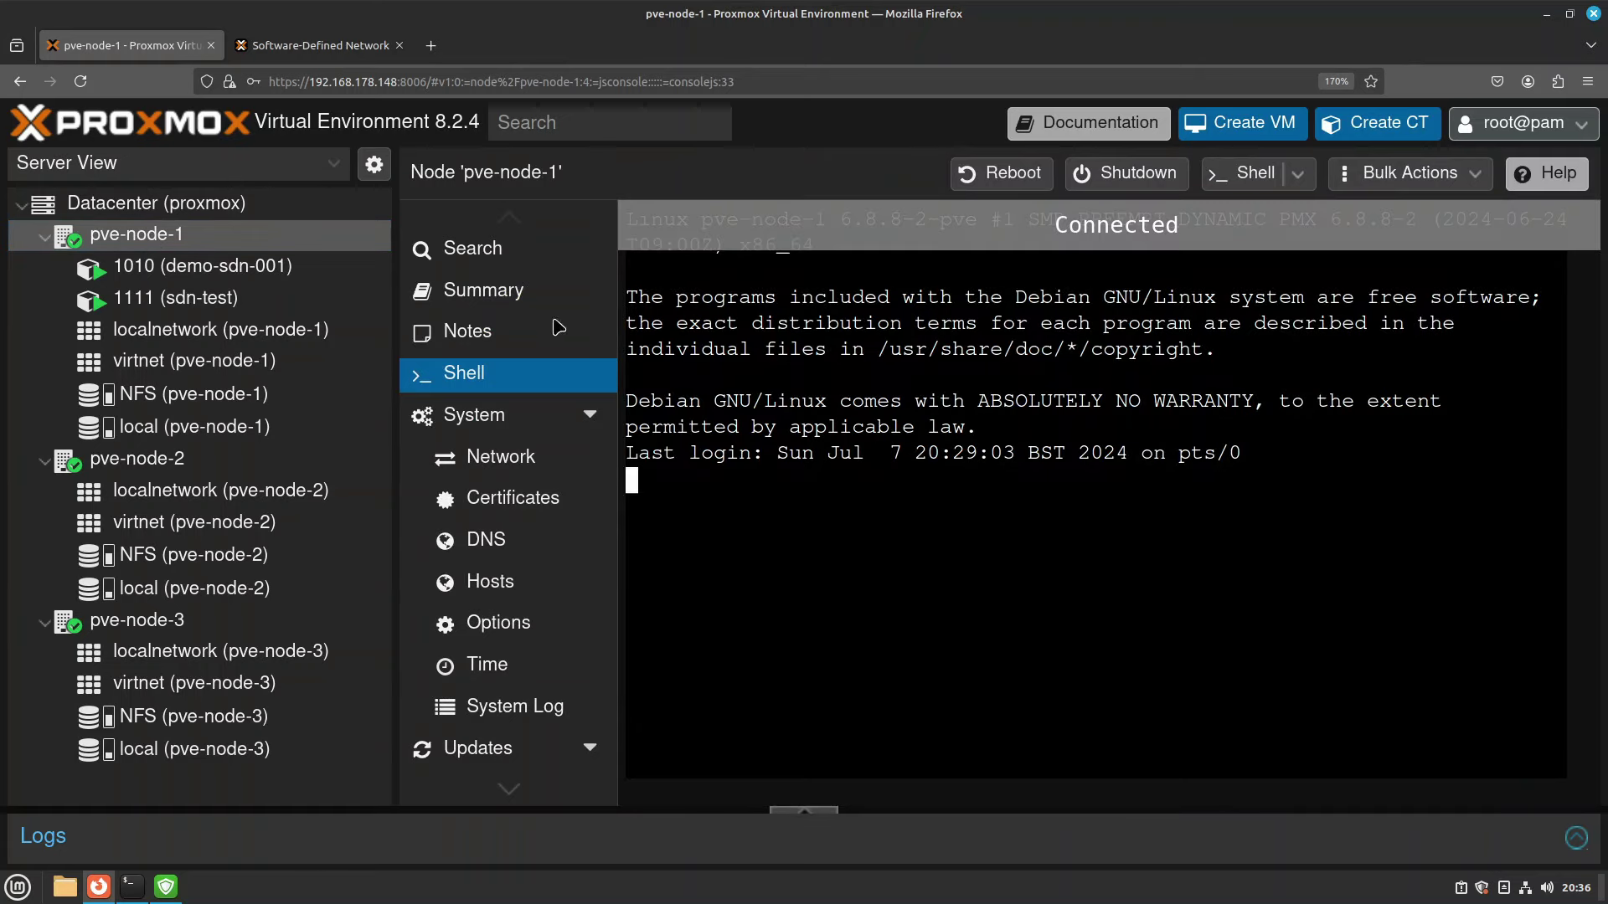
type("ping ")
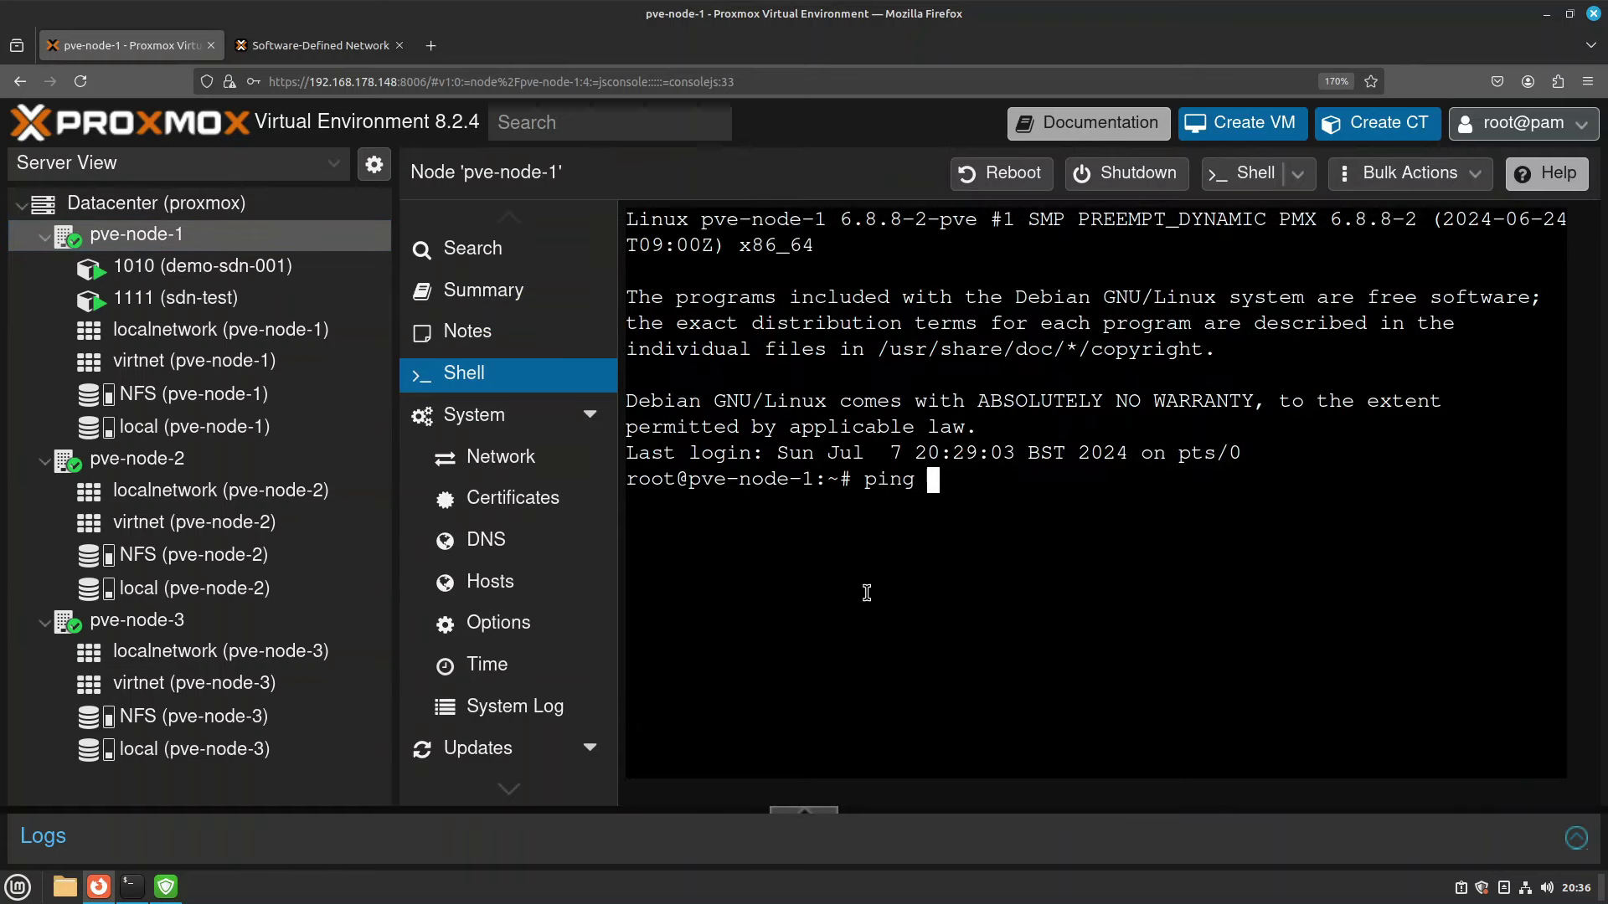
type("10.10.10.101")
key("Return")
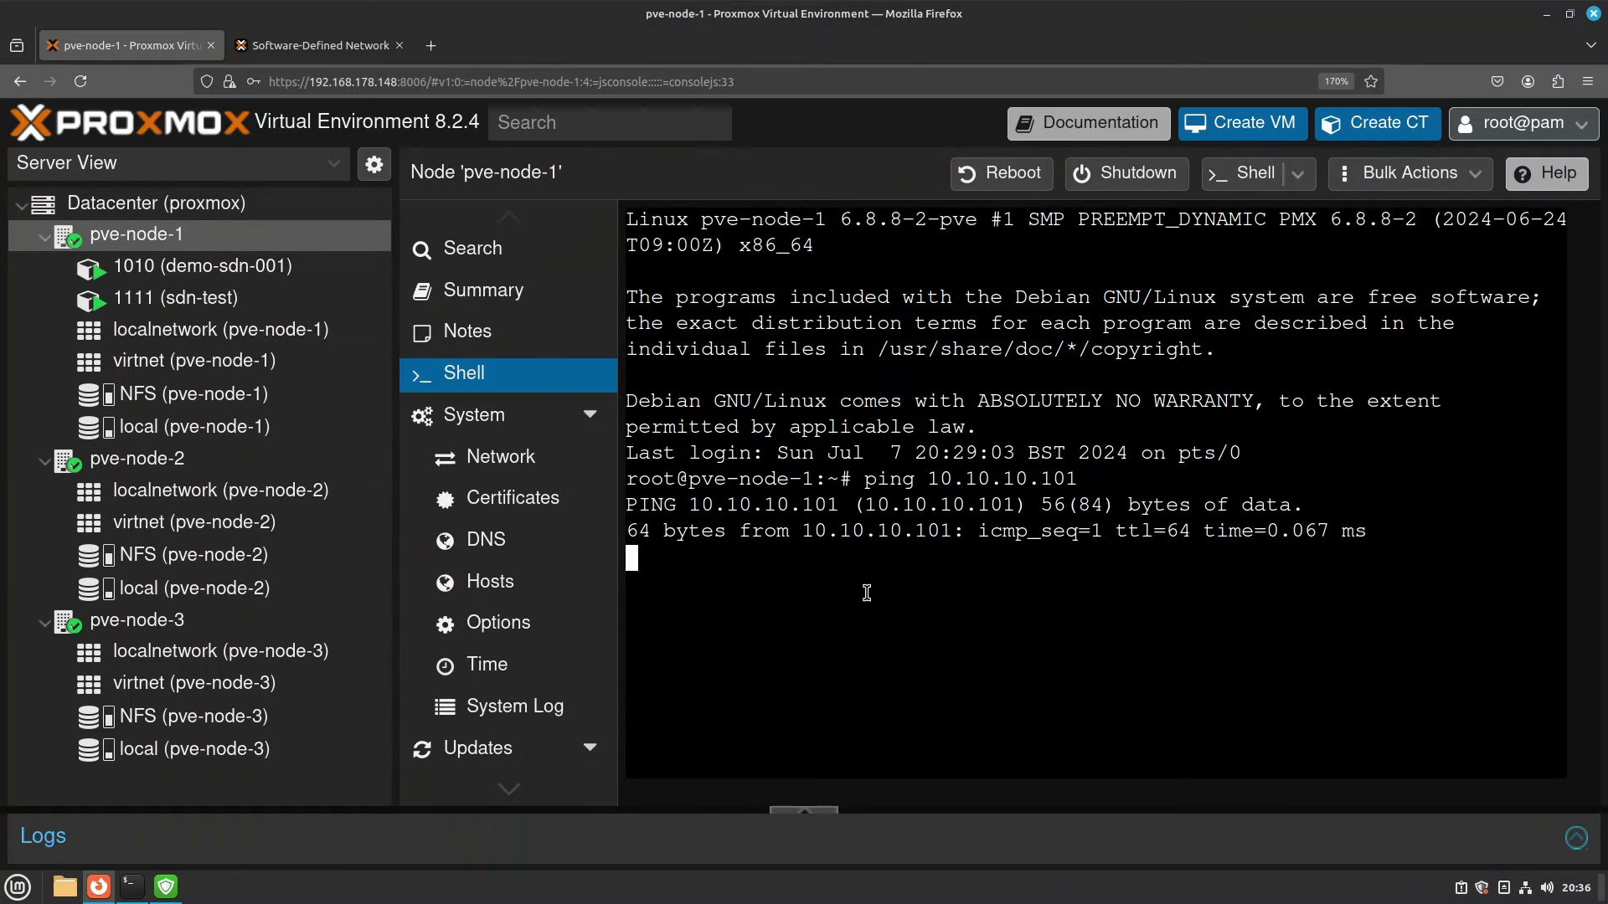
key("ctrl+c")
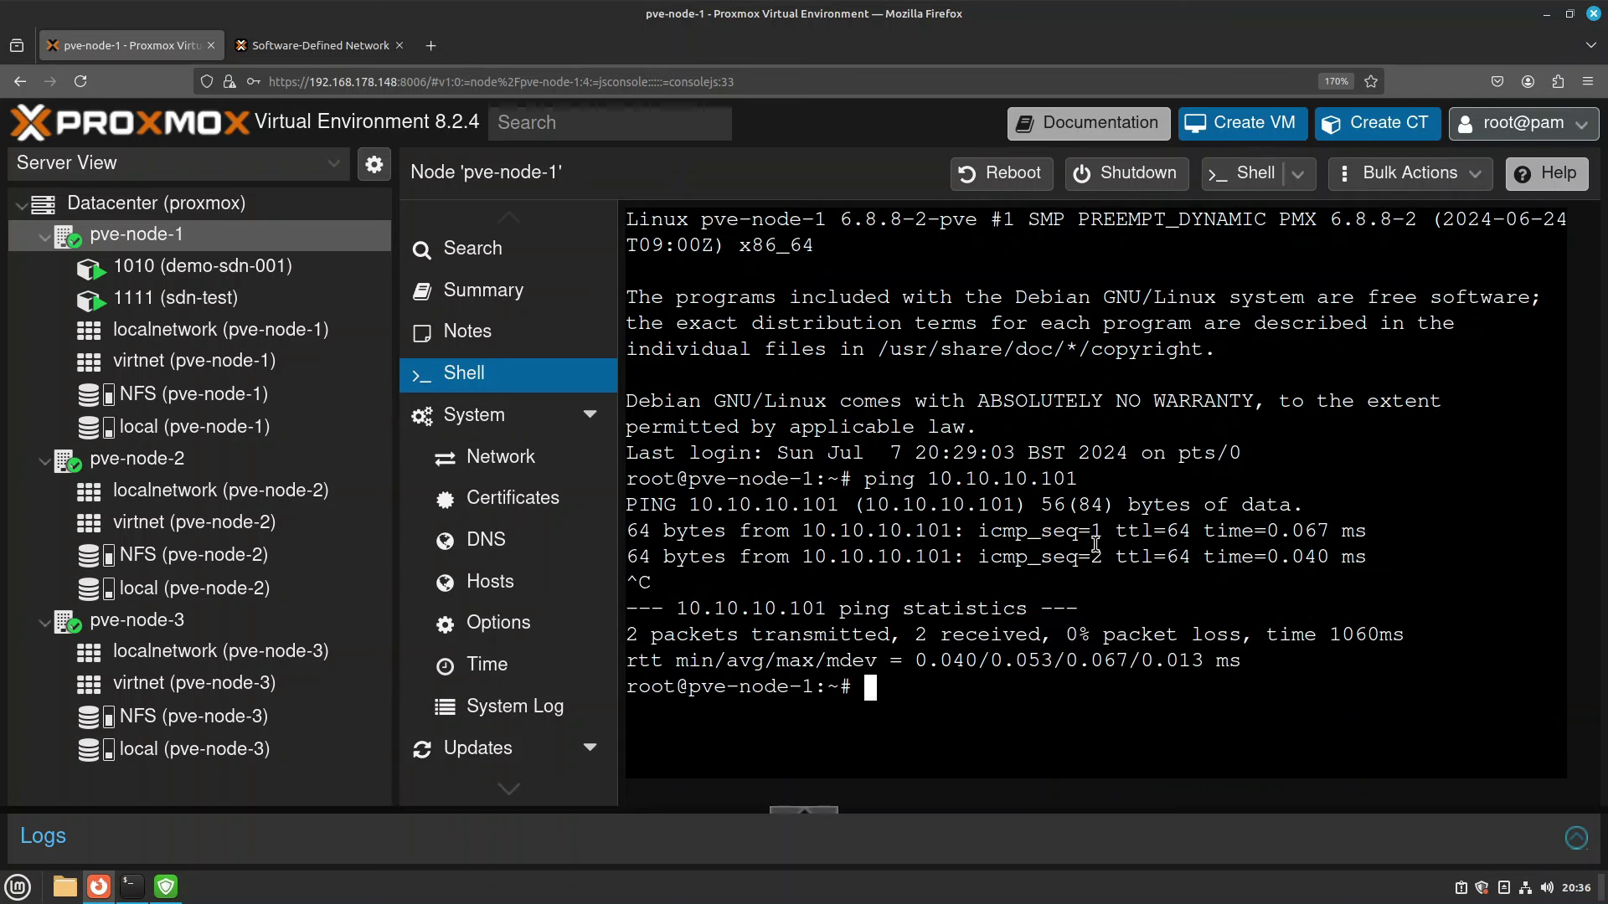
left_click(378, 465)
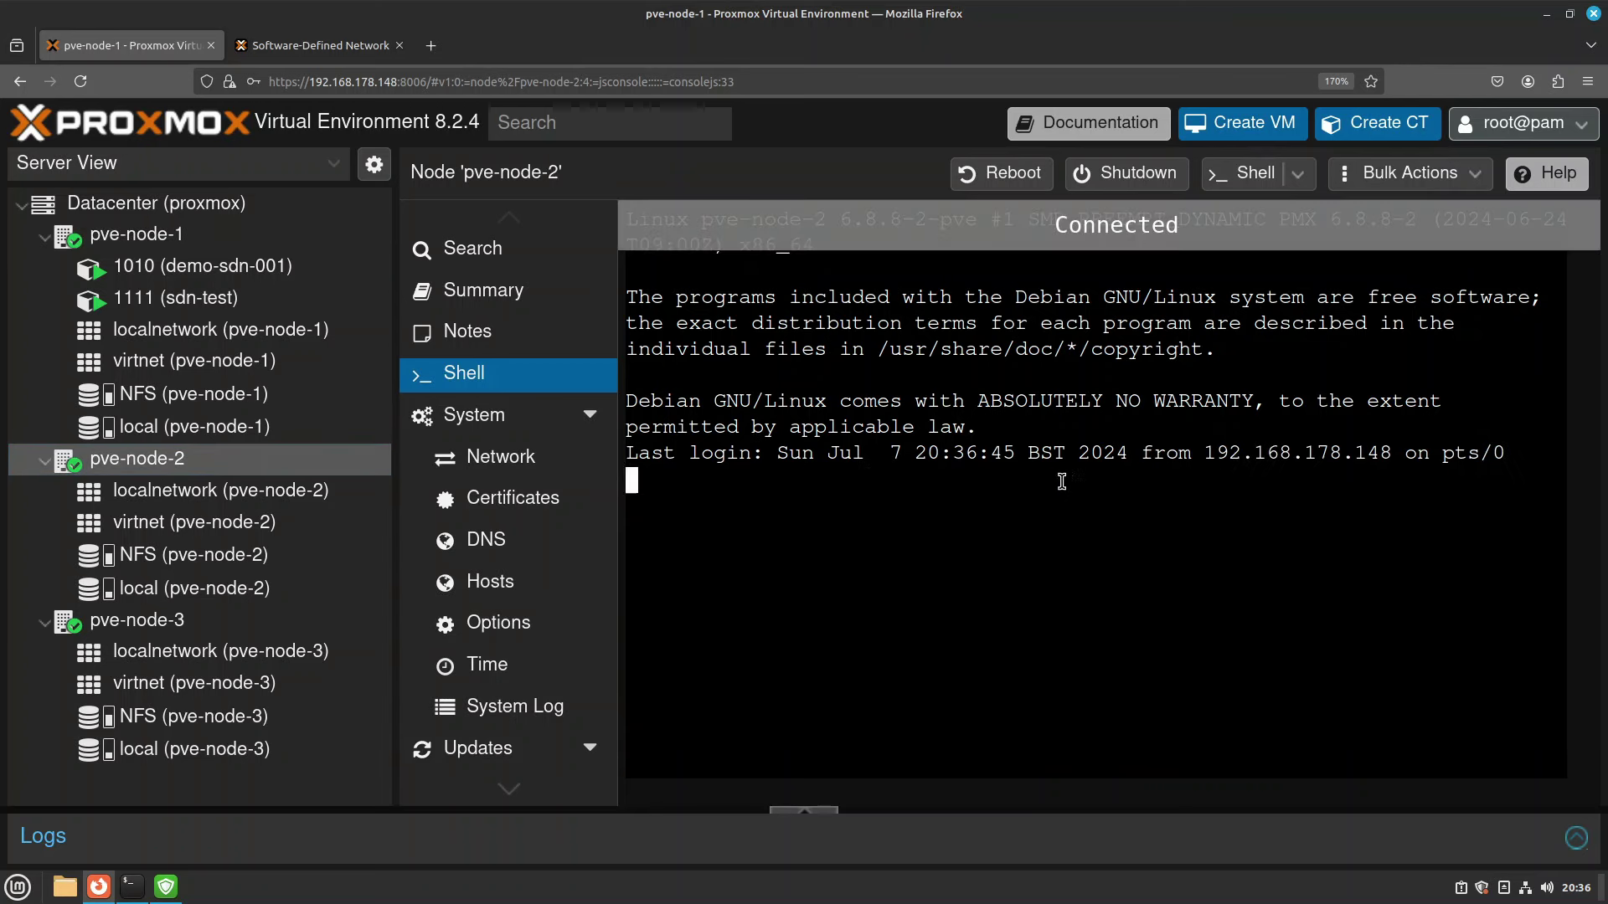
Ping 10.10.10.101 from pve-node-2's shell and confirm it fails with 100% packet loss.
type("10.10.10.")
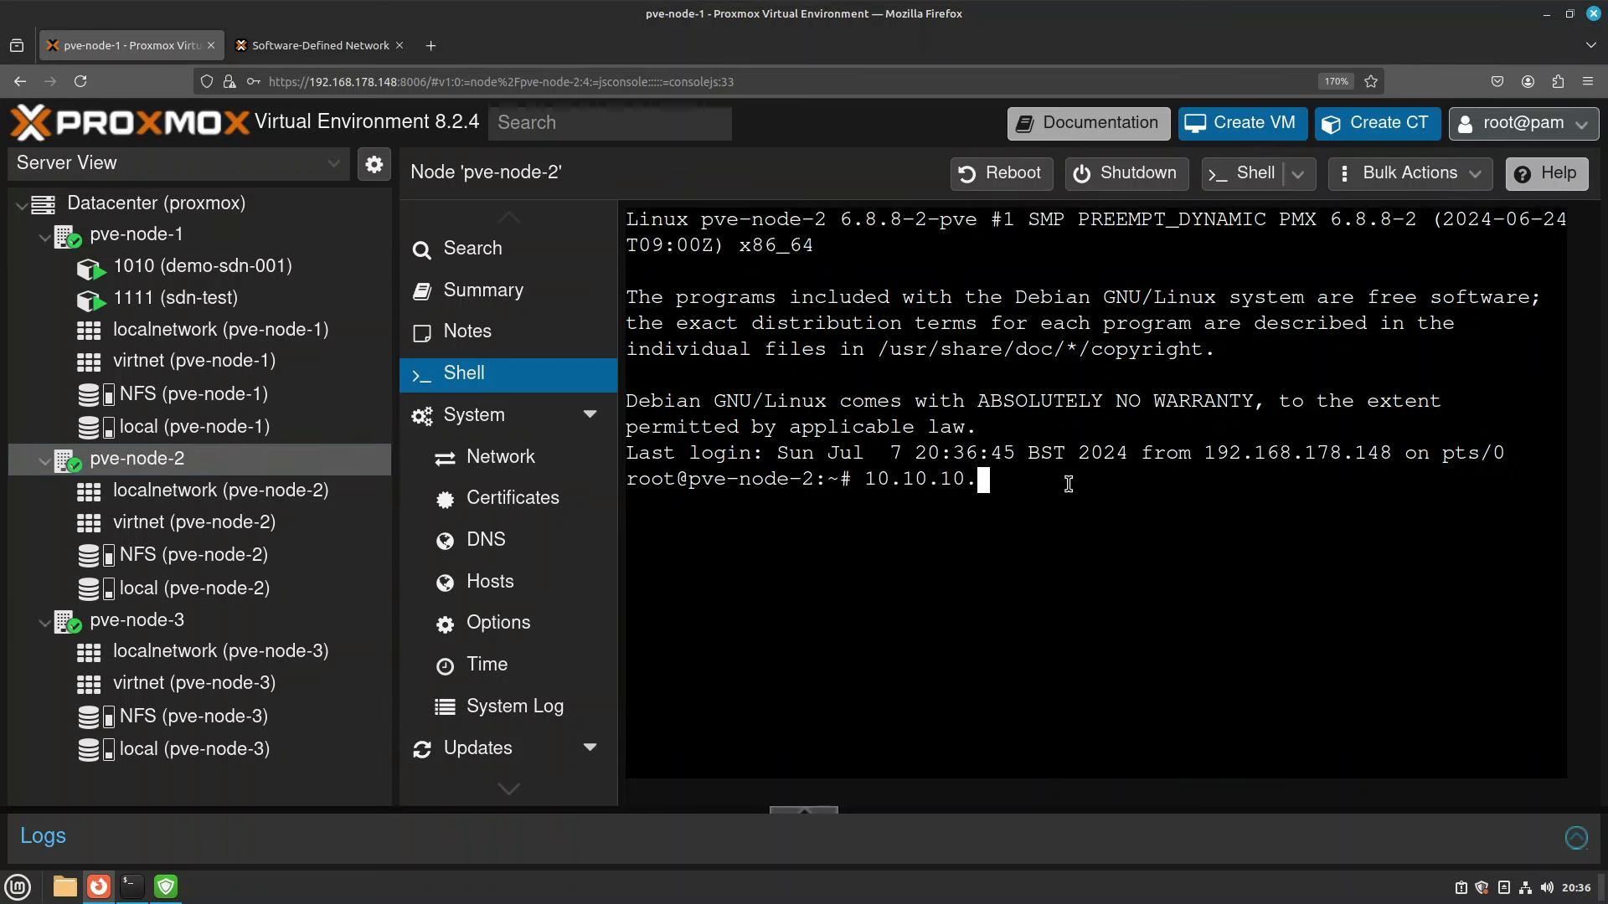
type("101")
key("Return")
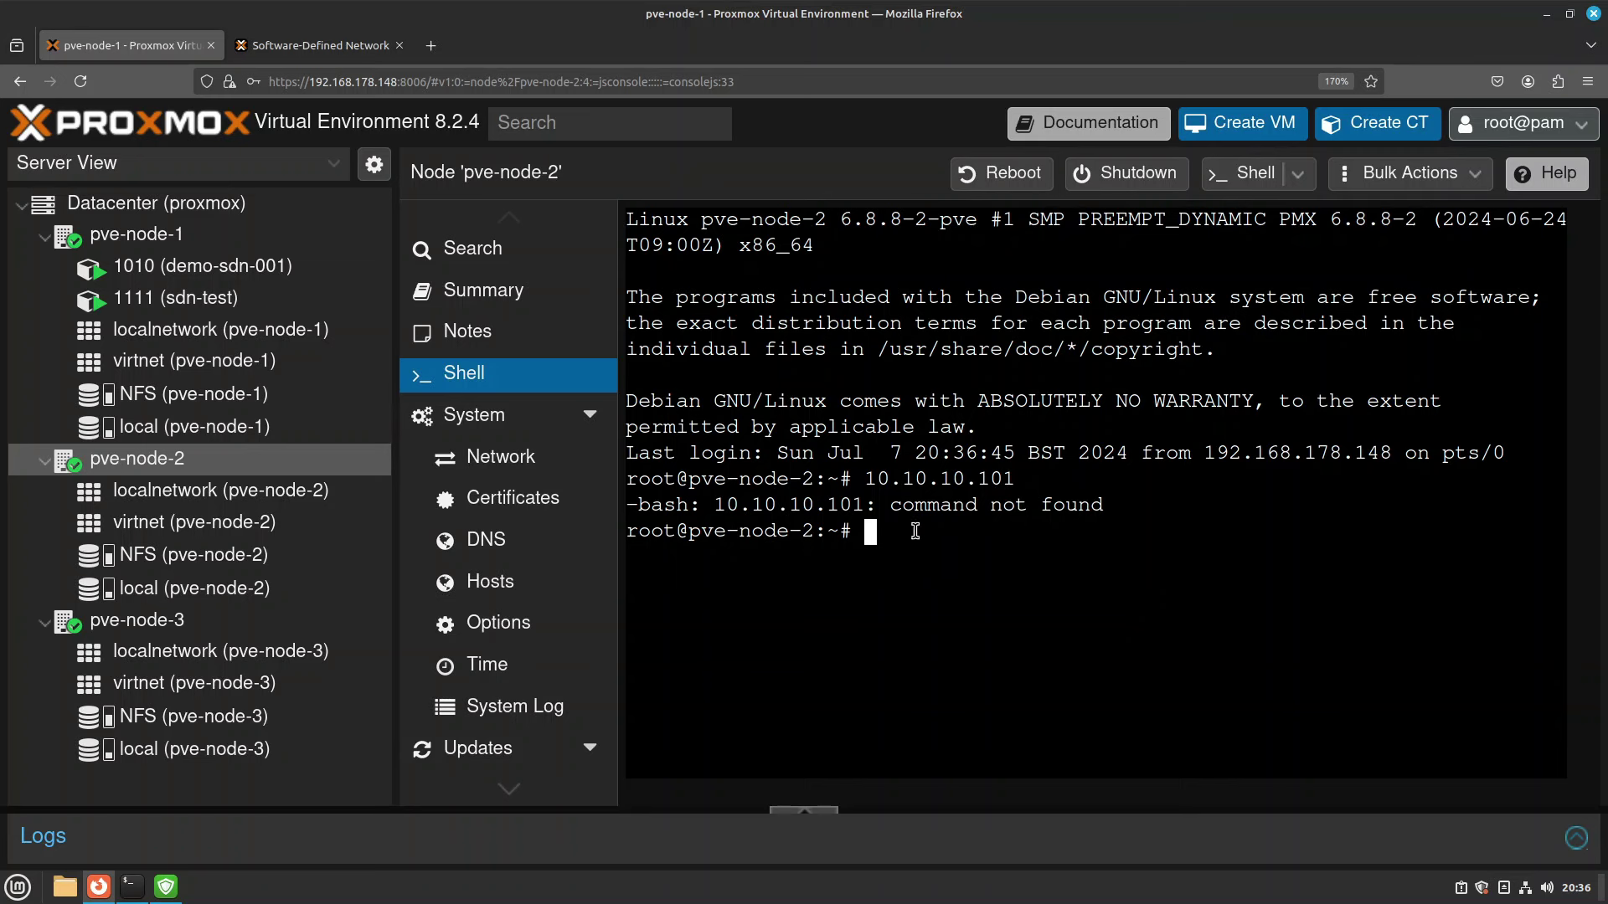
key("ctrl+c")
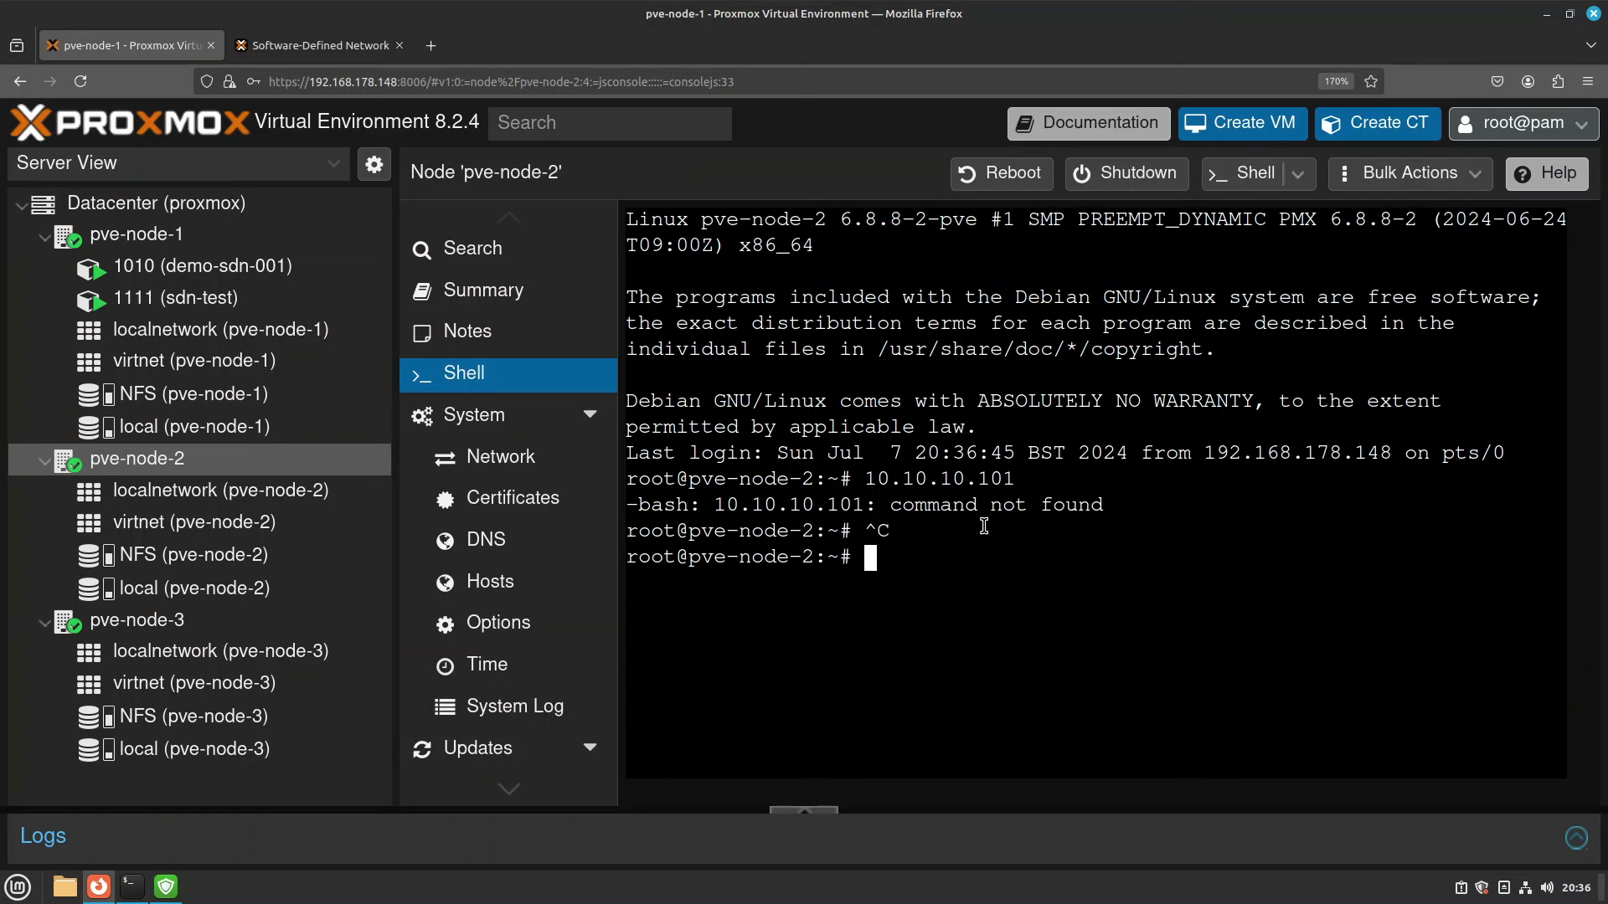
type("g 10.10.10.101")
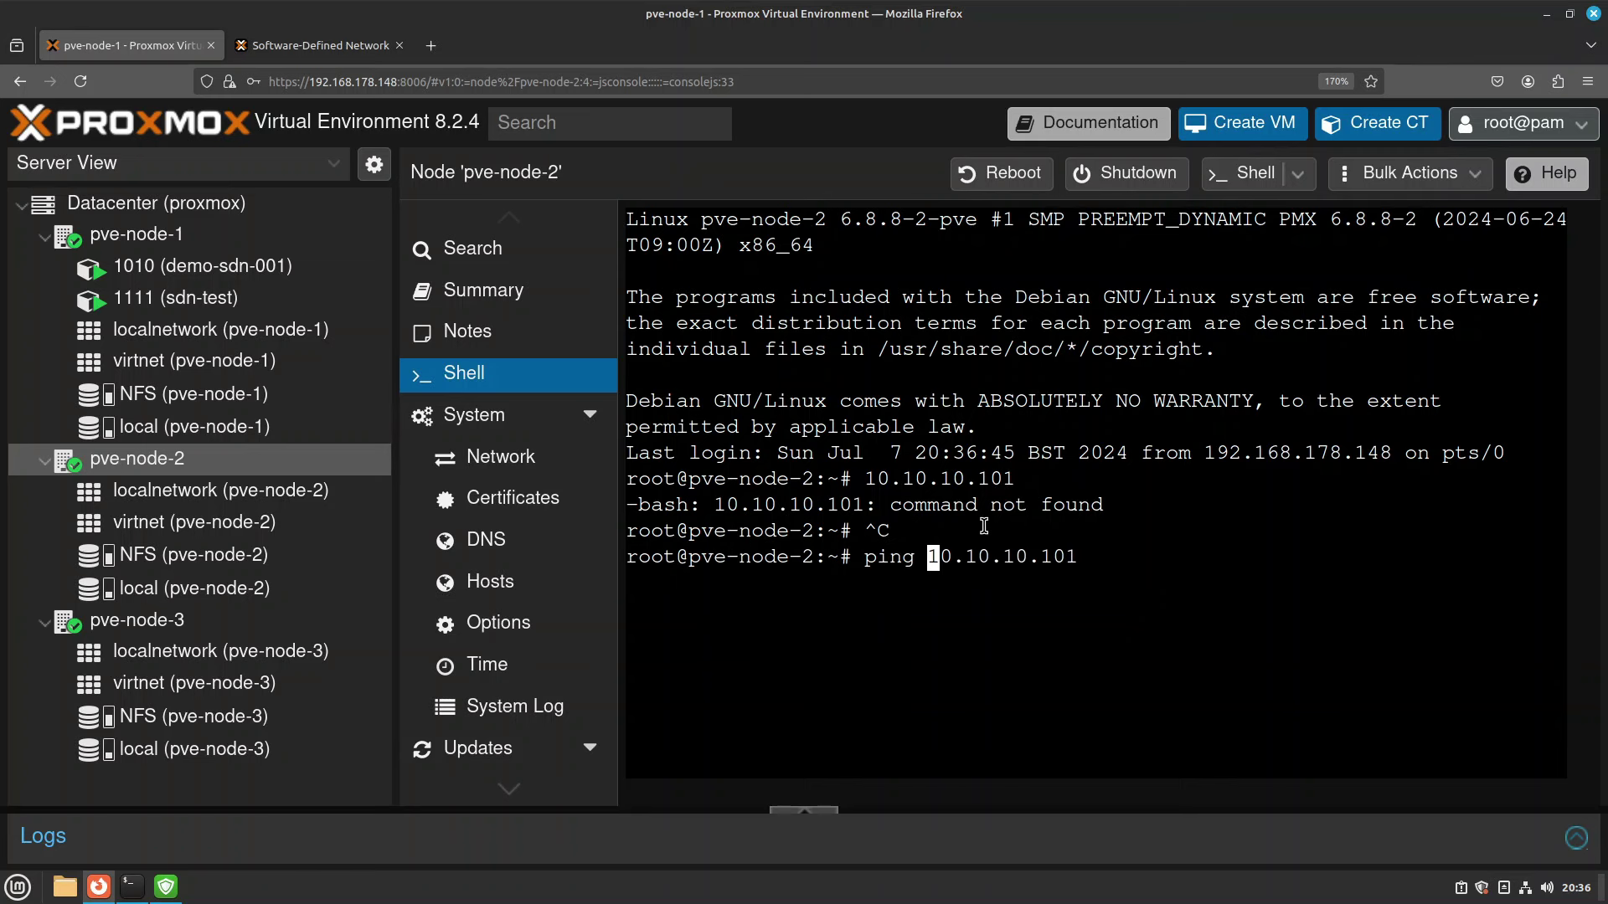
key("Return")
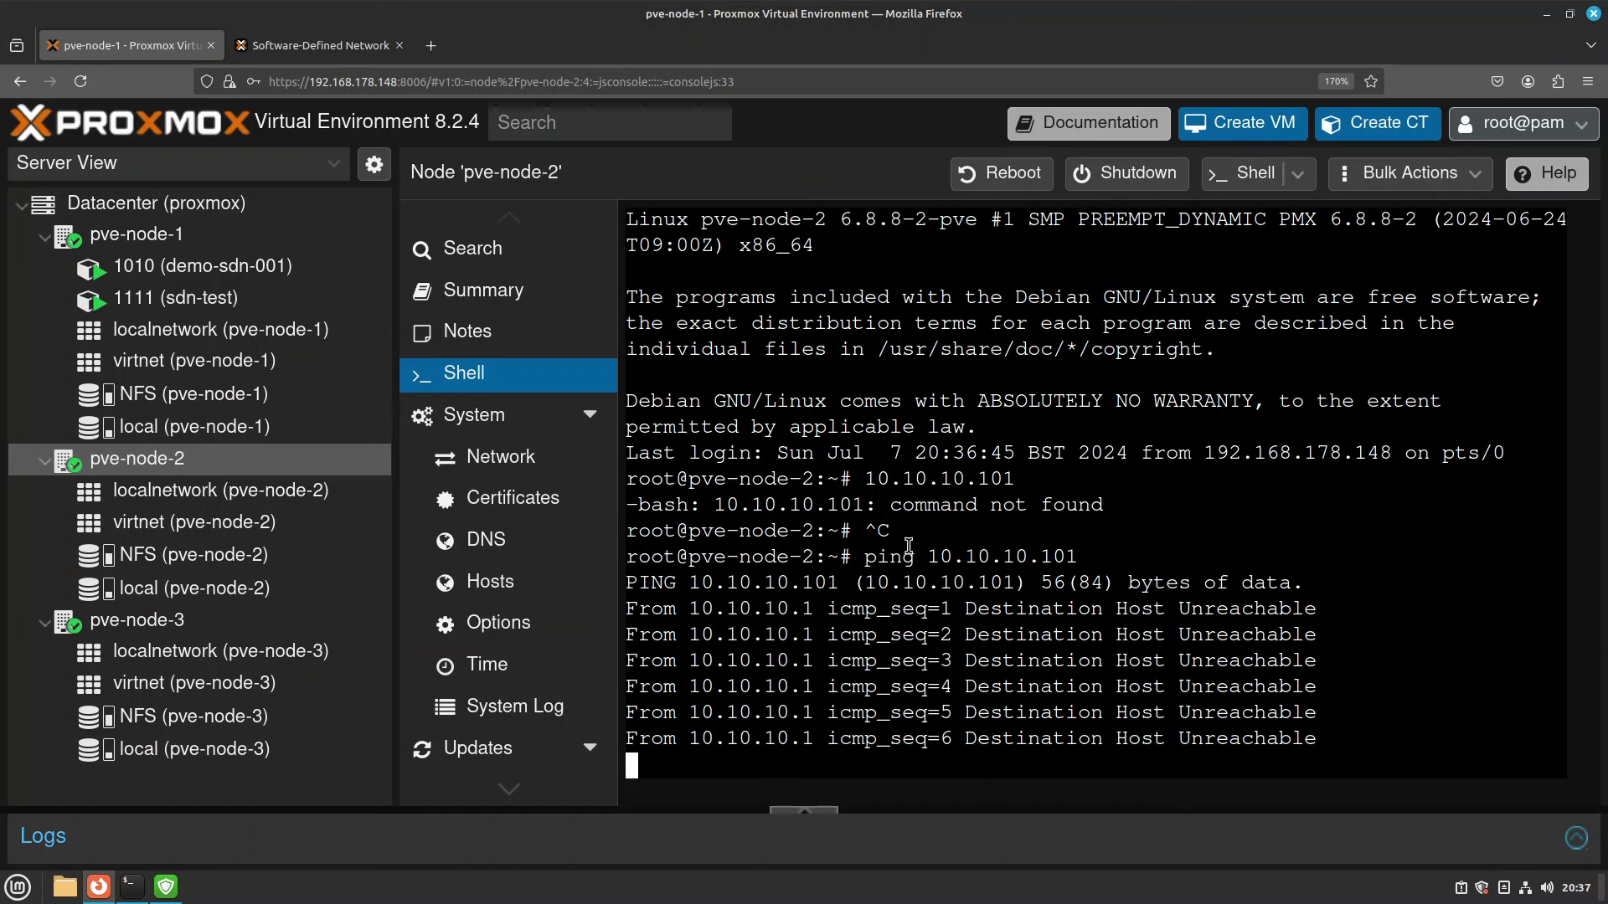
key("ctrl+c")
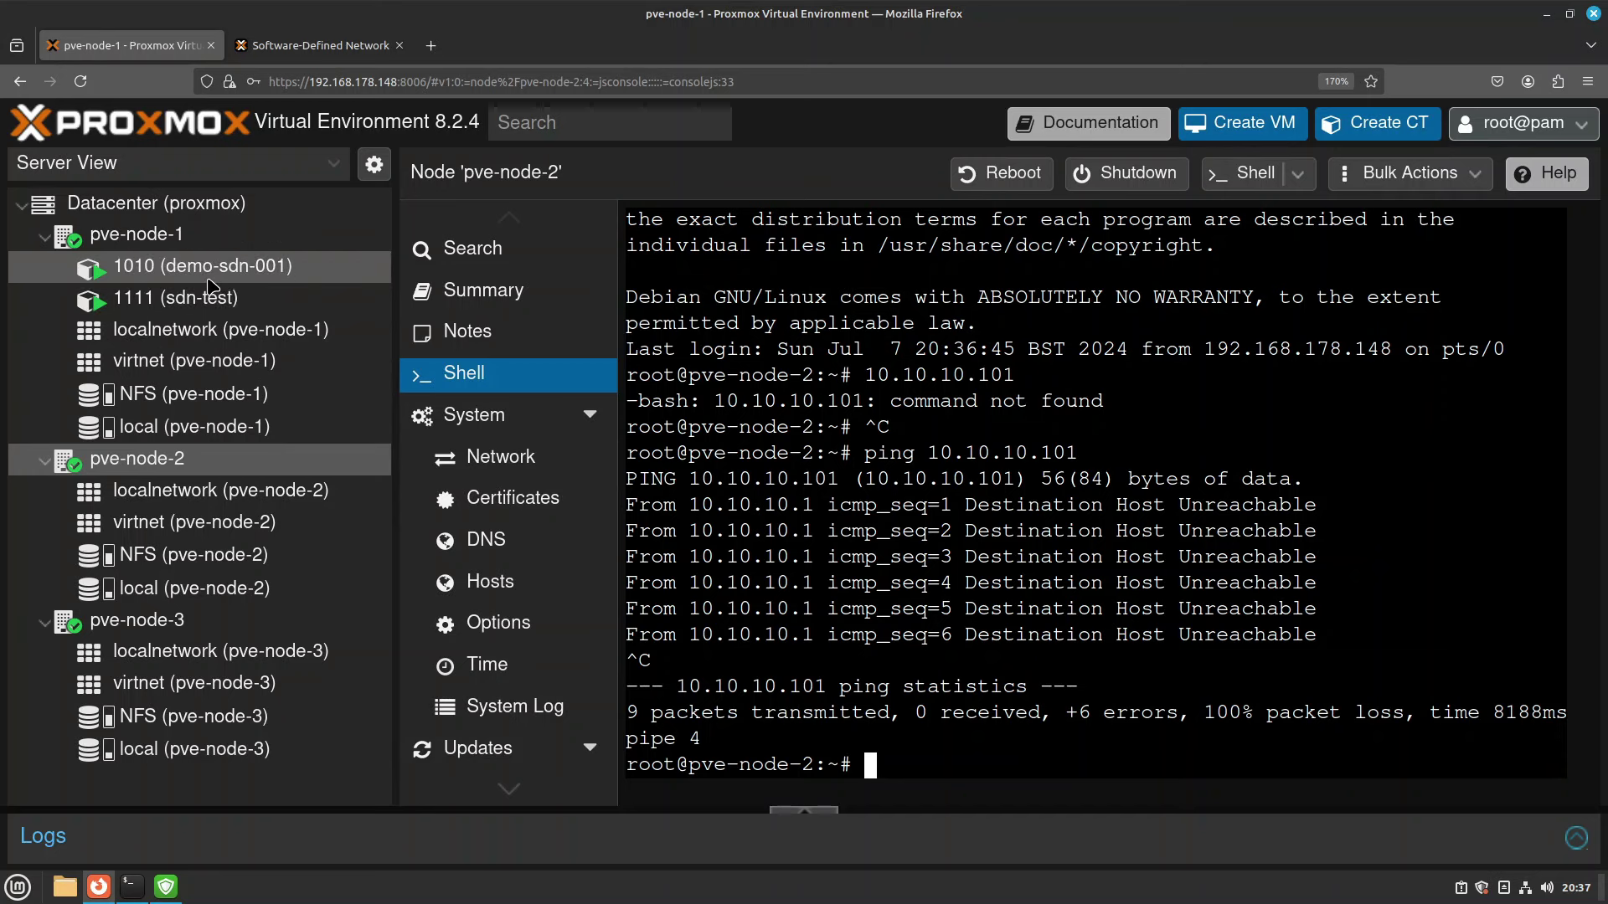
left_click(197, 308)
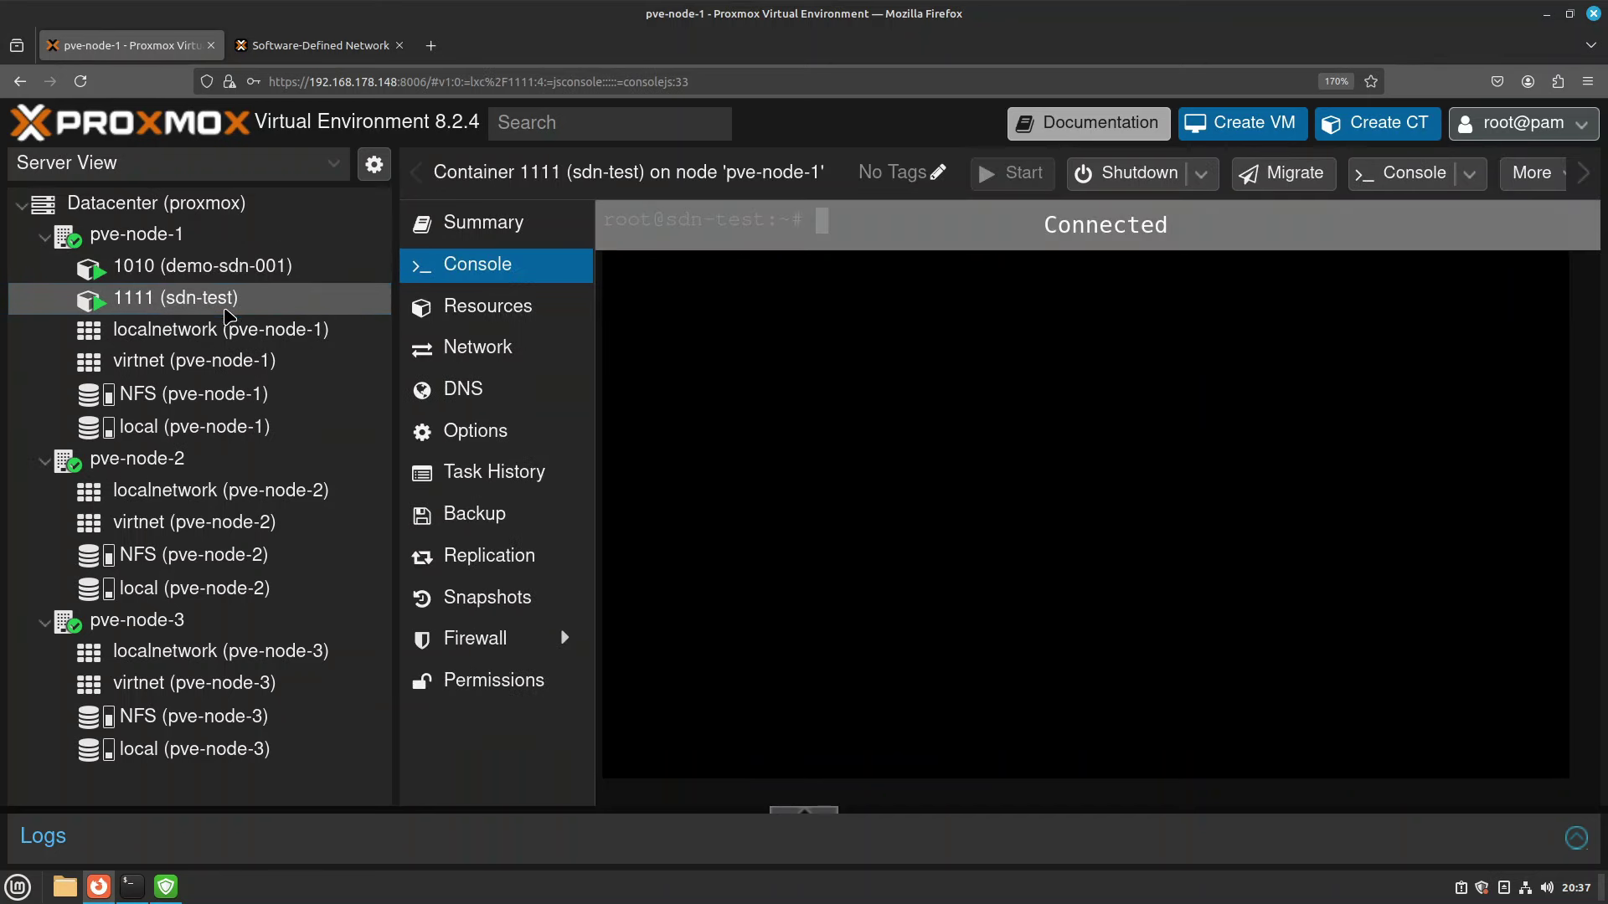
Run 'shutdown now' in container 1111, add eth1 on bridge vmbr0 with DHCP IPv4, and start it.
type("shutdown now")
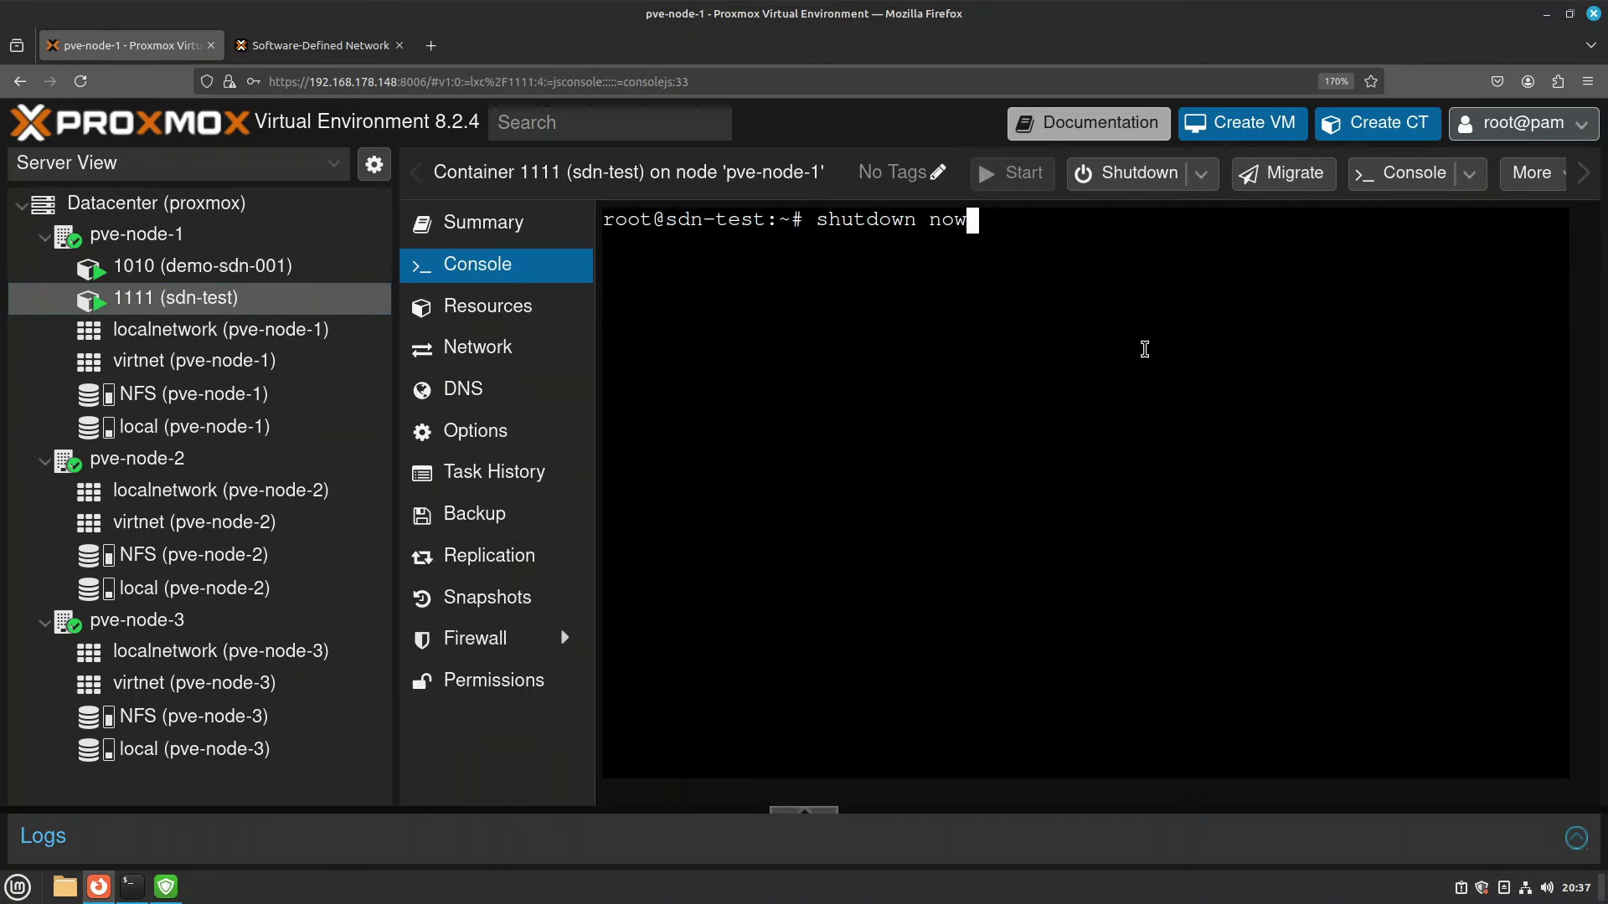
key("Return")
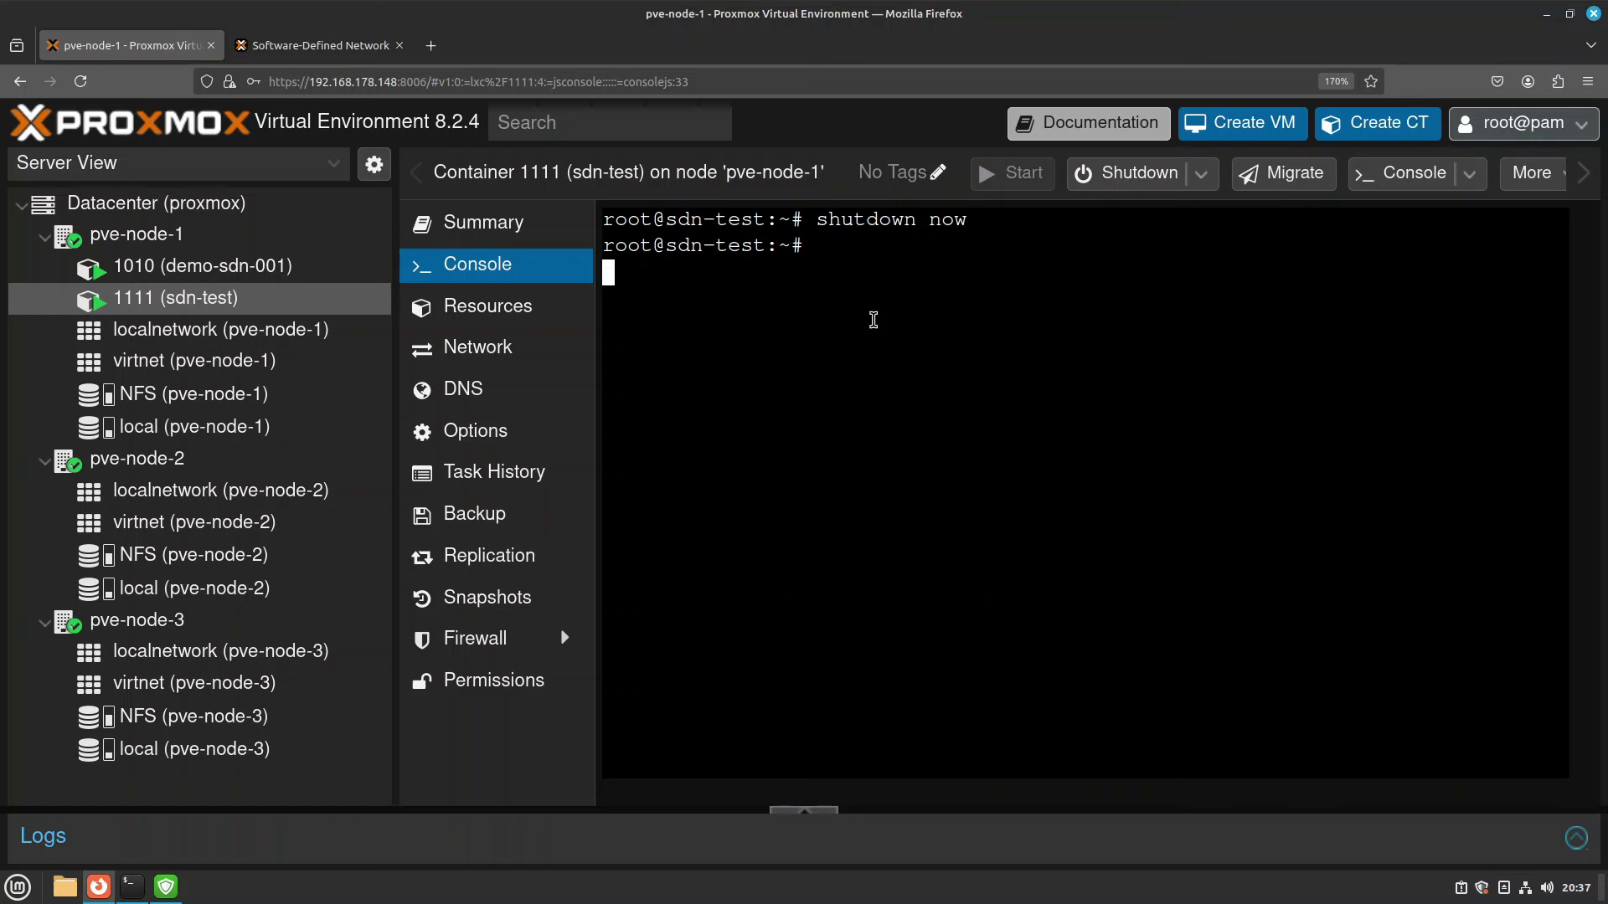
left_click(518, 344)
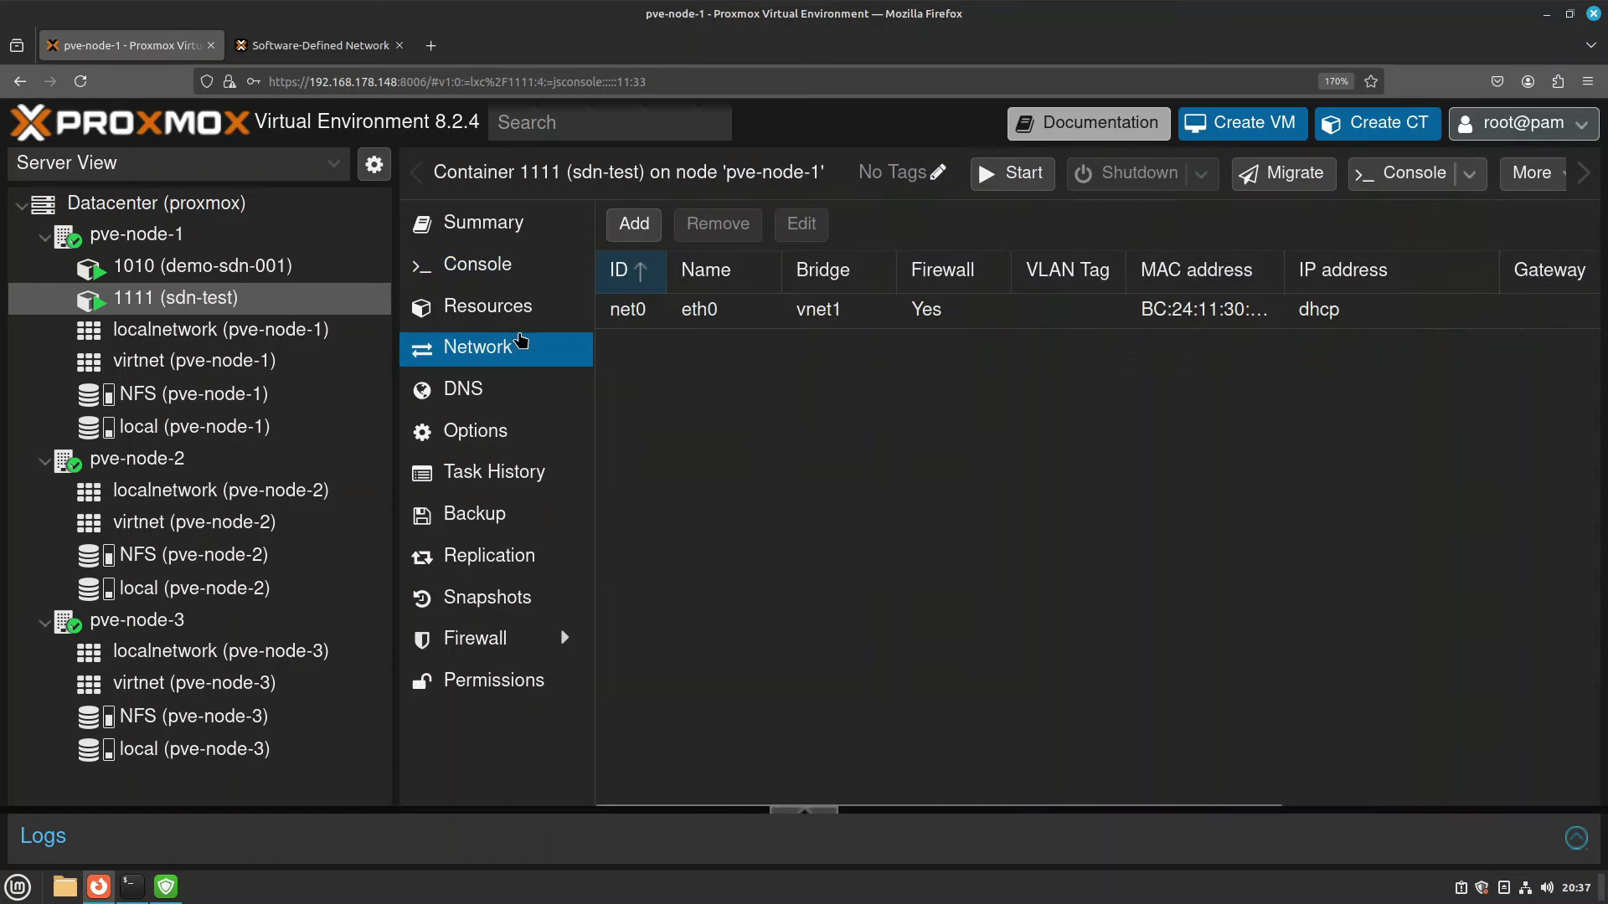
left_click(633, 224)
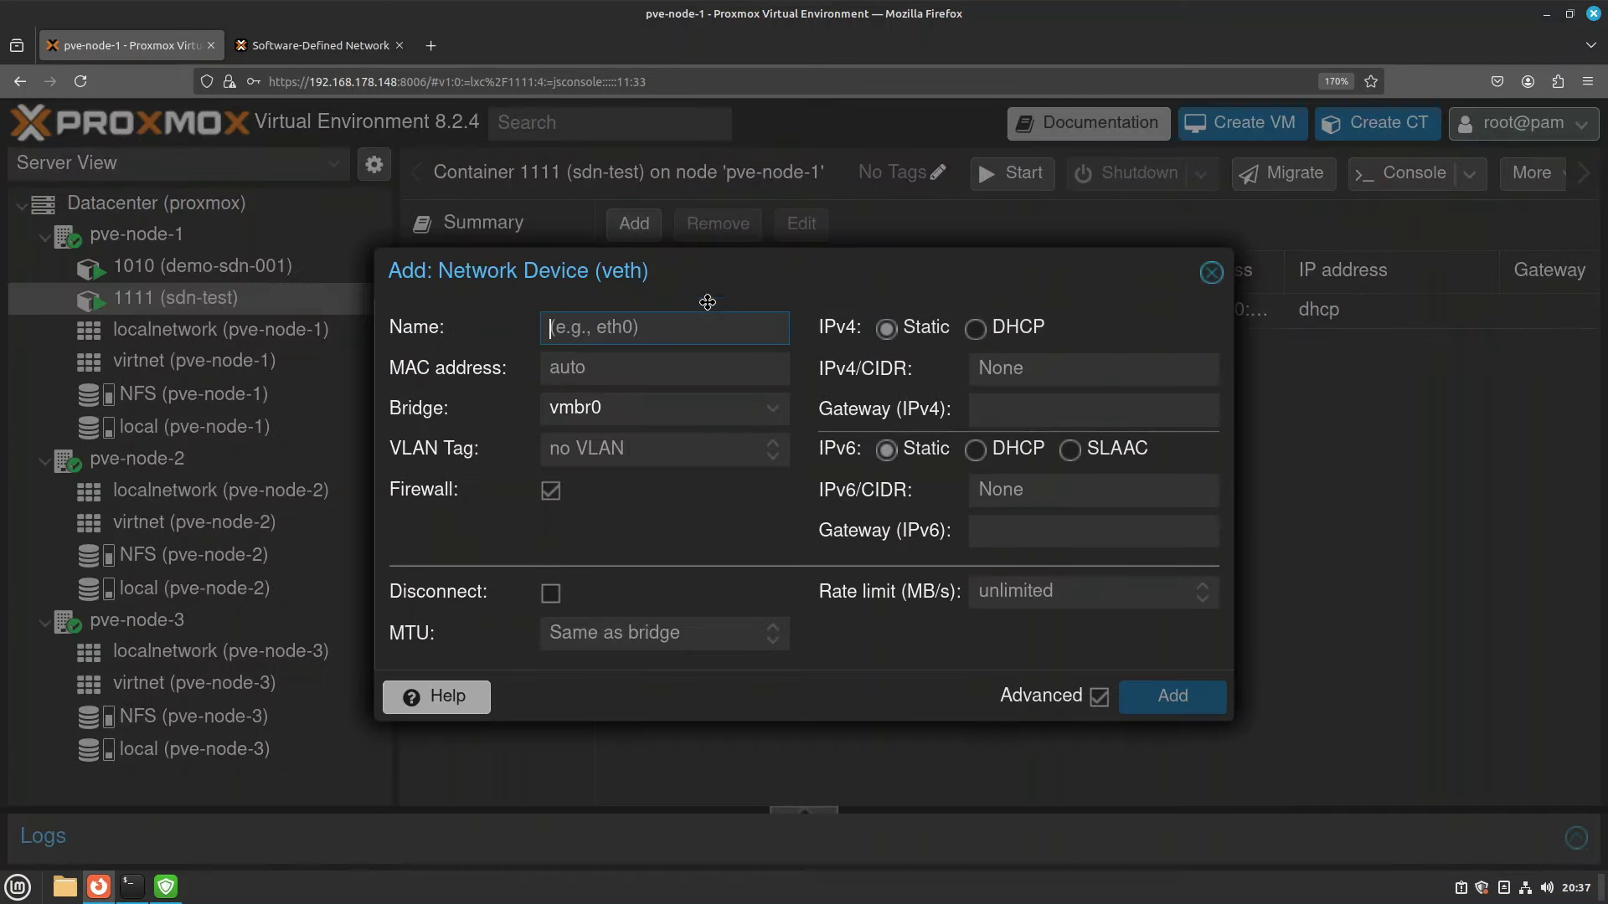
left_click(770, 415)
left_click(770, 414)
left_click(591, 481)
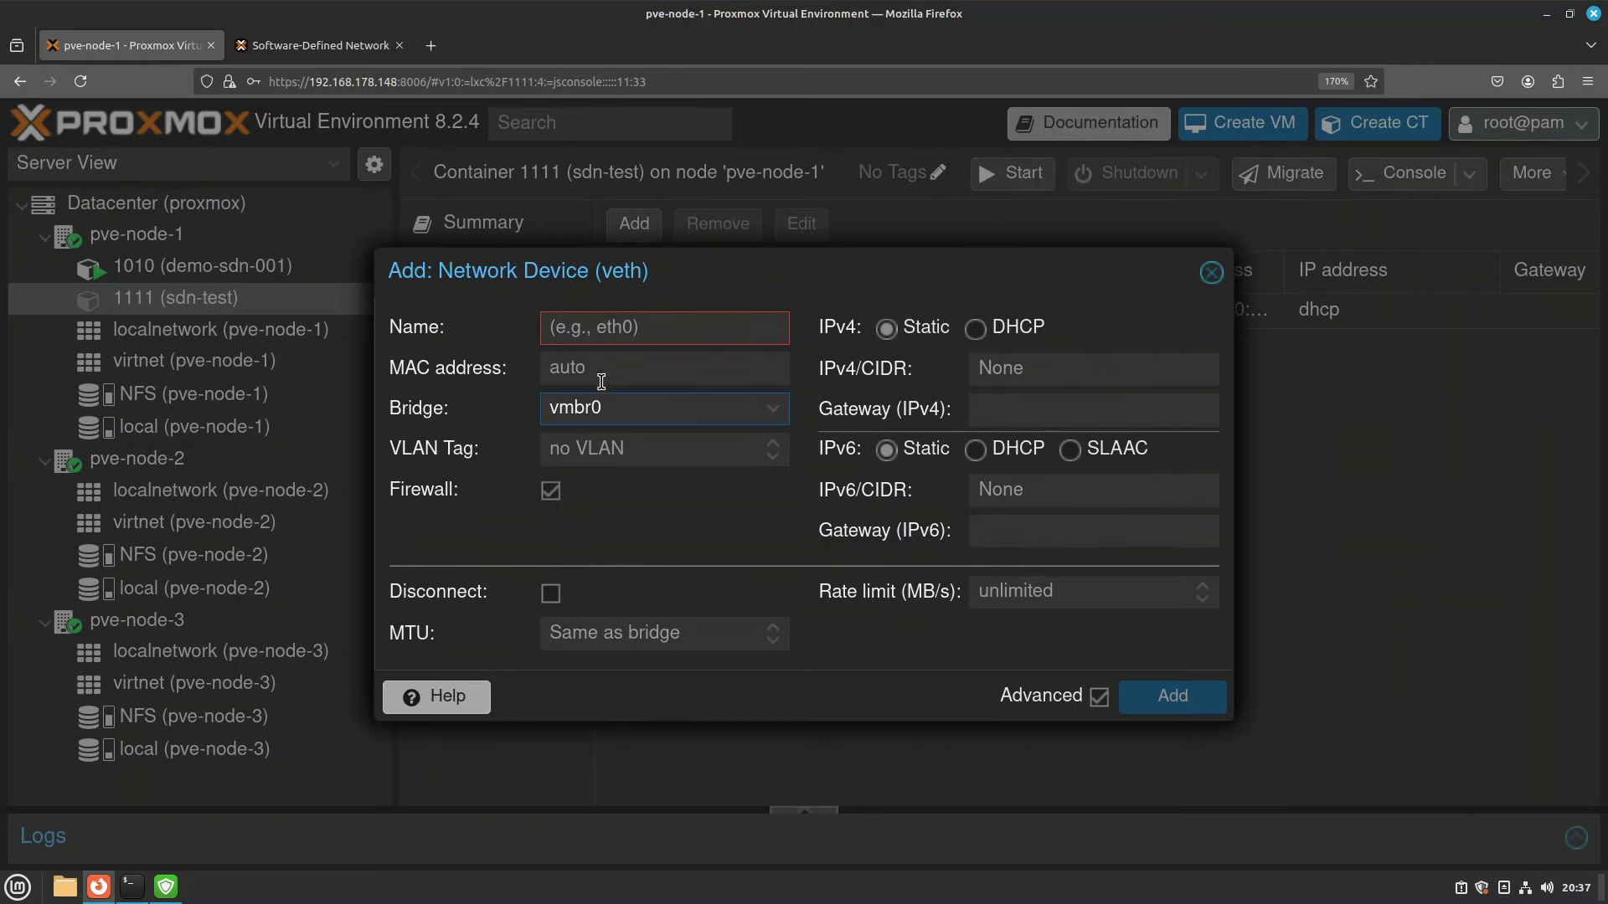
left_click(612, 335)
type("eth1")
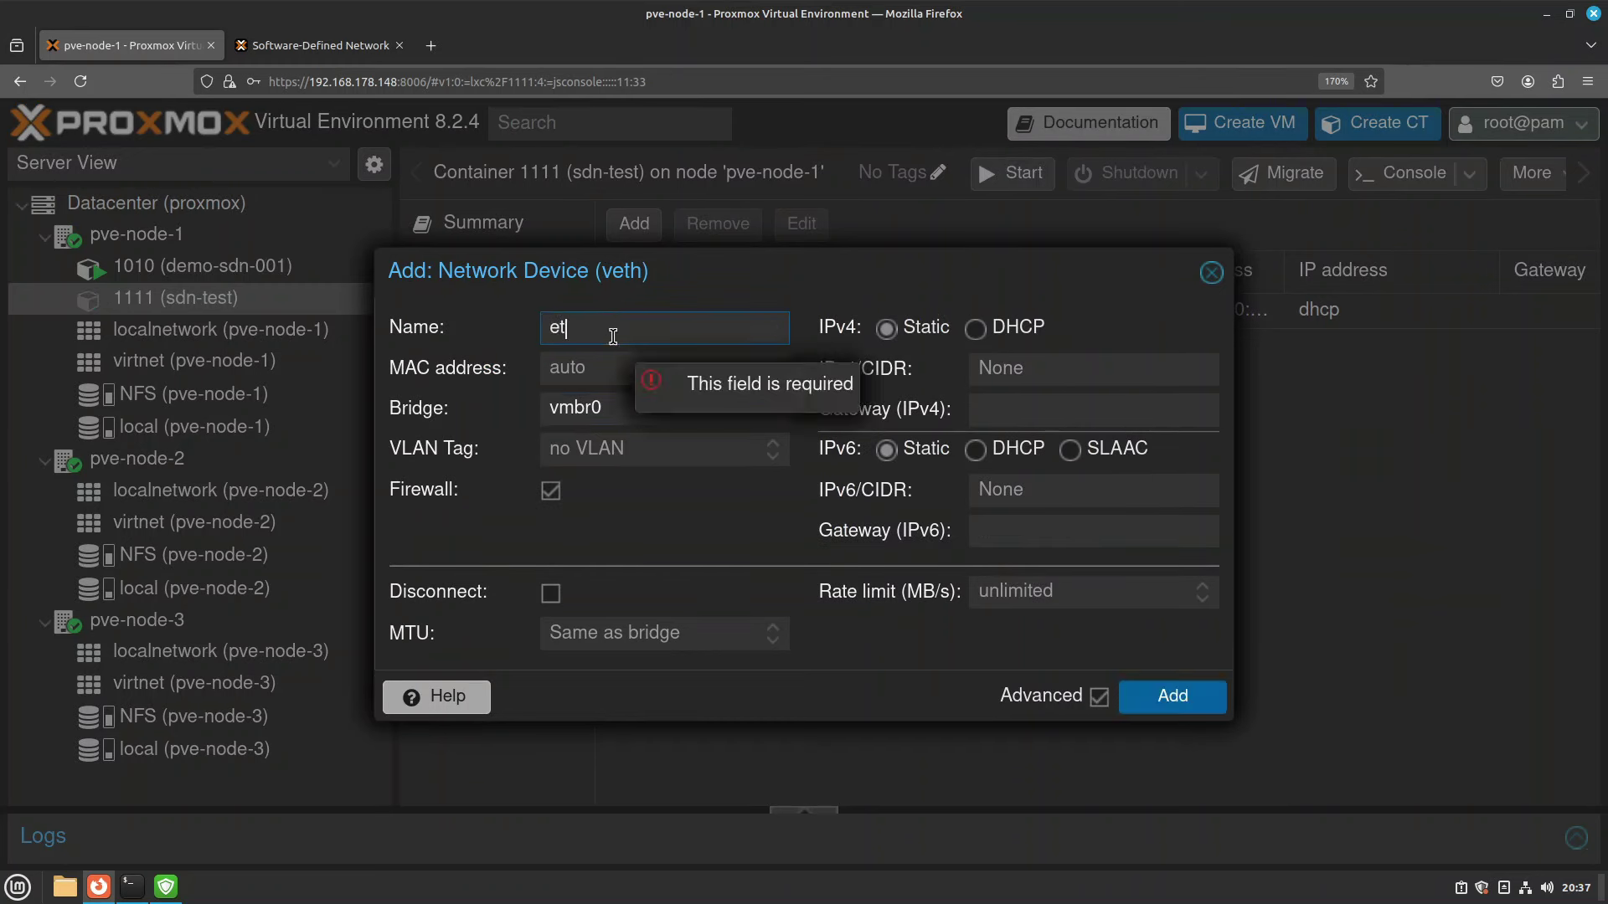
left_click(977, 331)
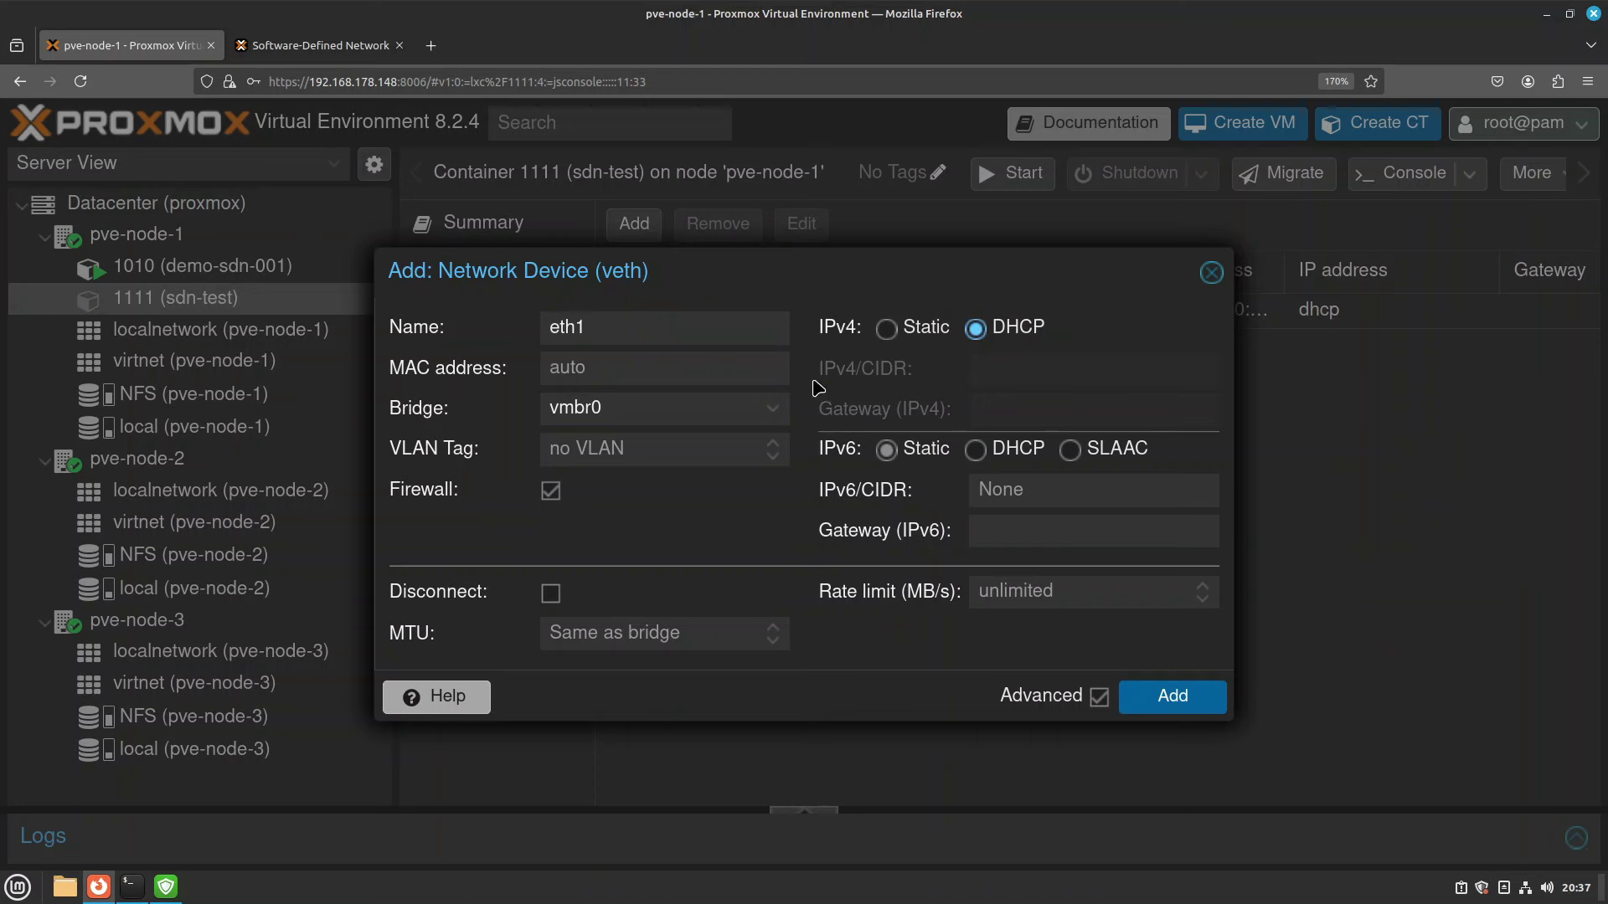
left_click(1173, 698)
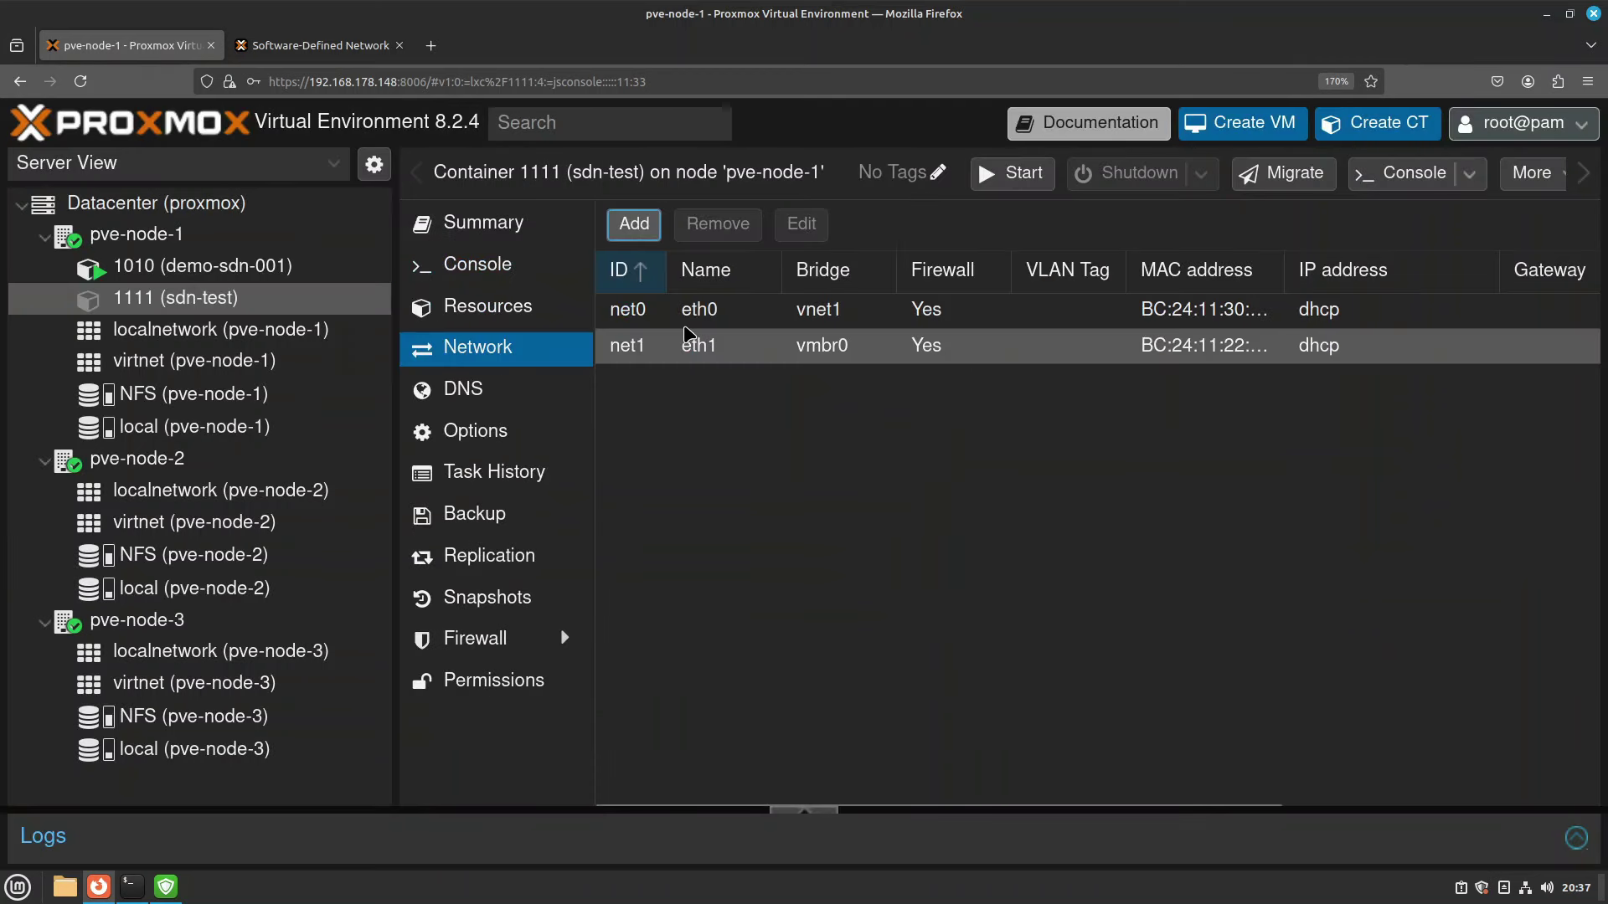
left_click(720, 319)
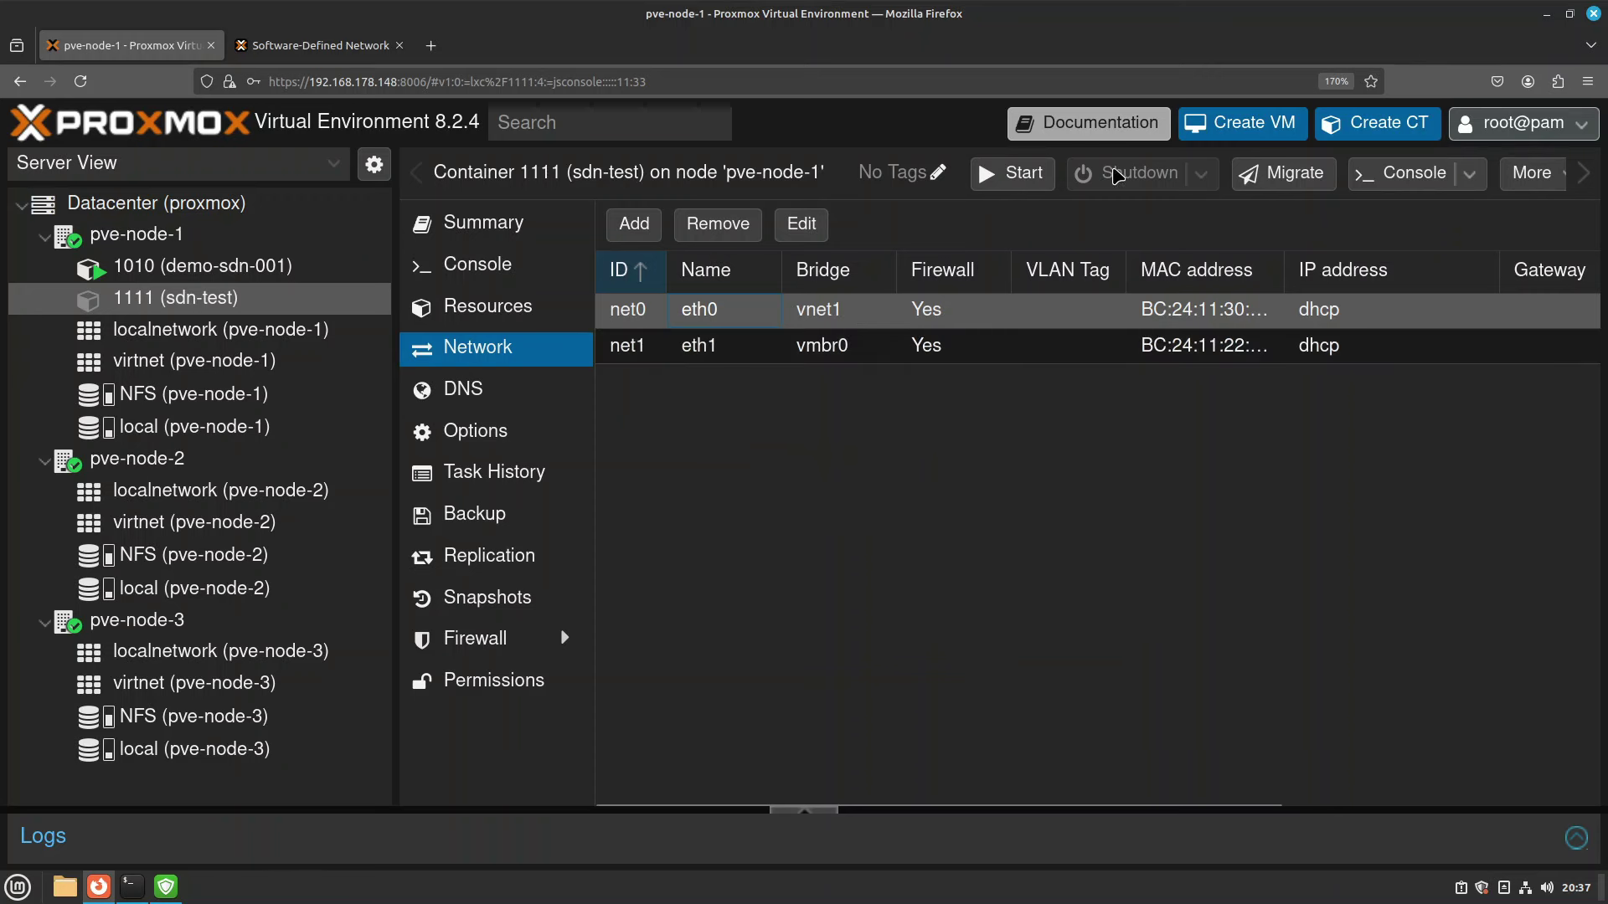
left_click(1010, 173)
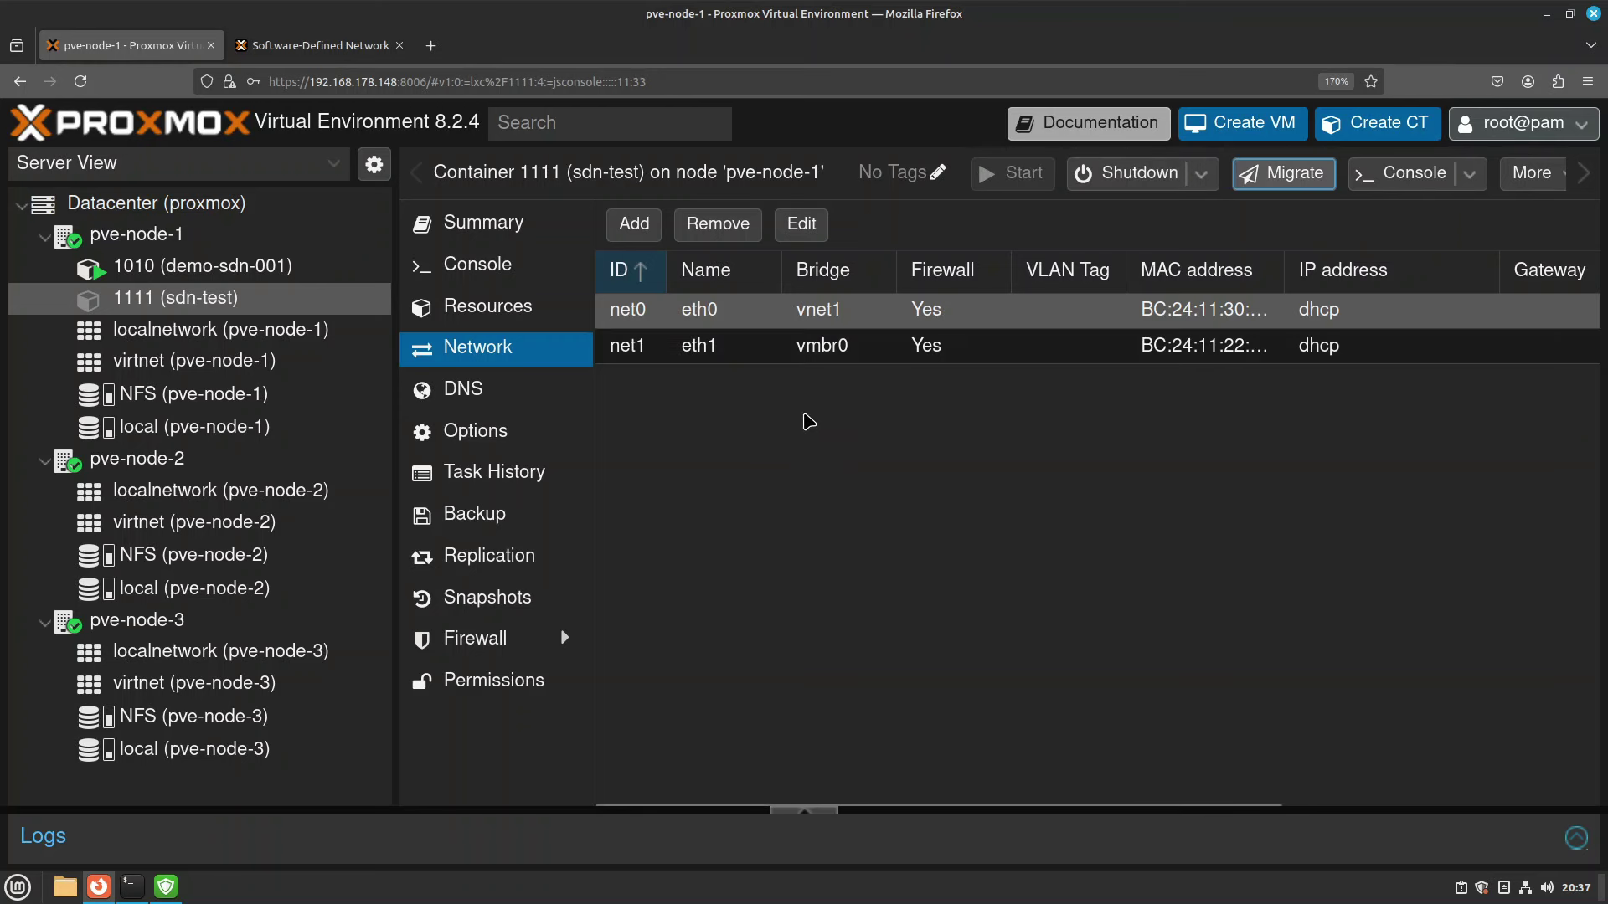
Log into container 1111 as root and run ip a to check eth1's 192.168.178.185 address.
left_click(523, 269)
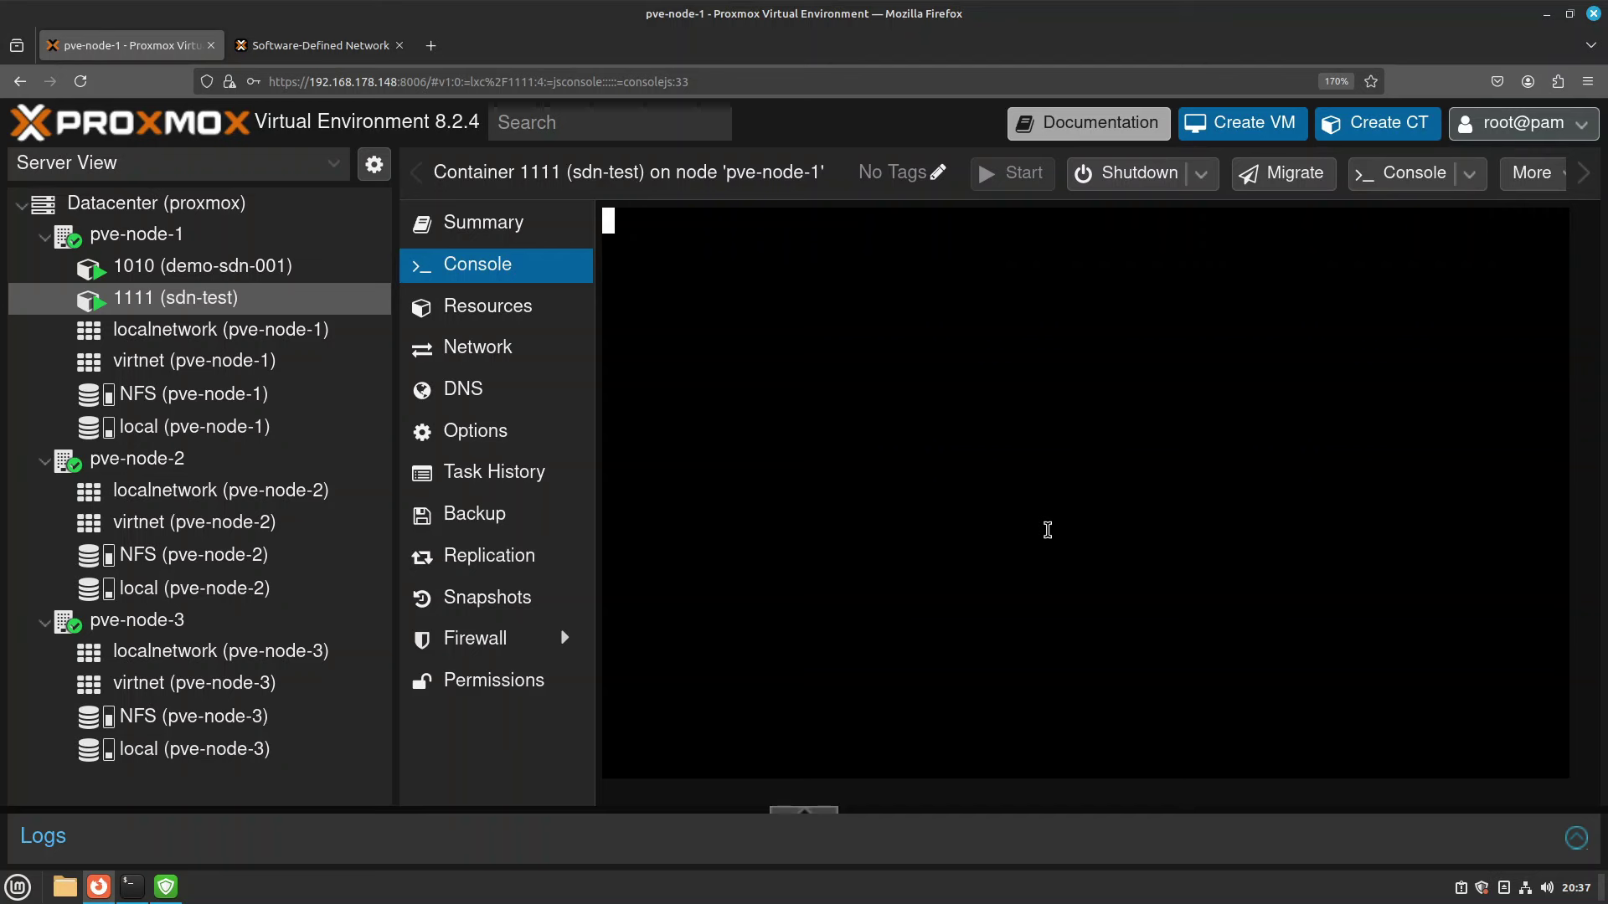
key("Return")
key("Return")
key("Return")
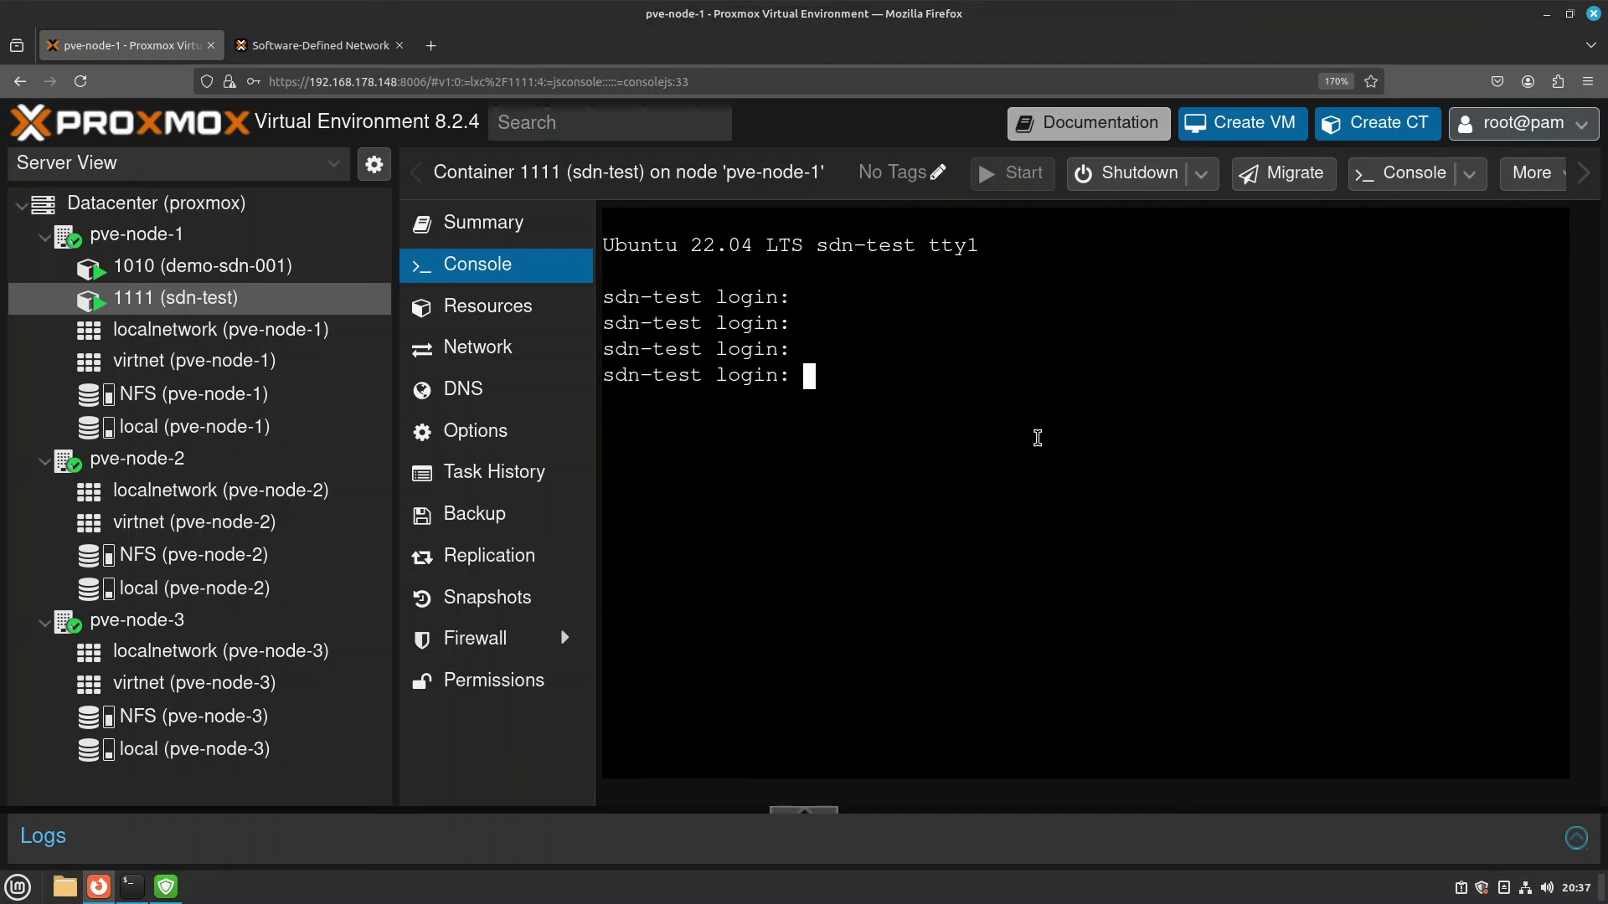
type("root")
key("Return")
key("Return")
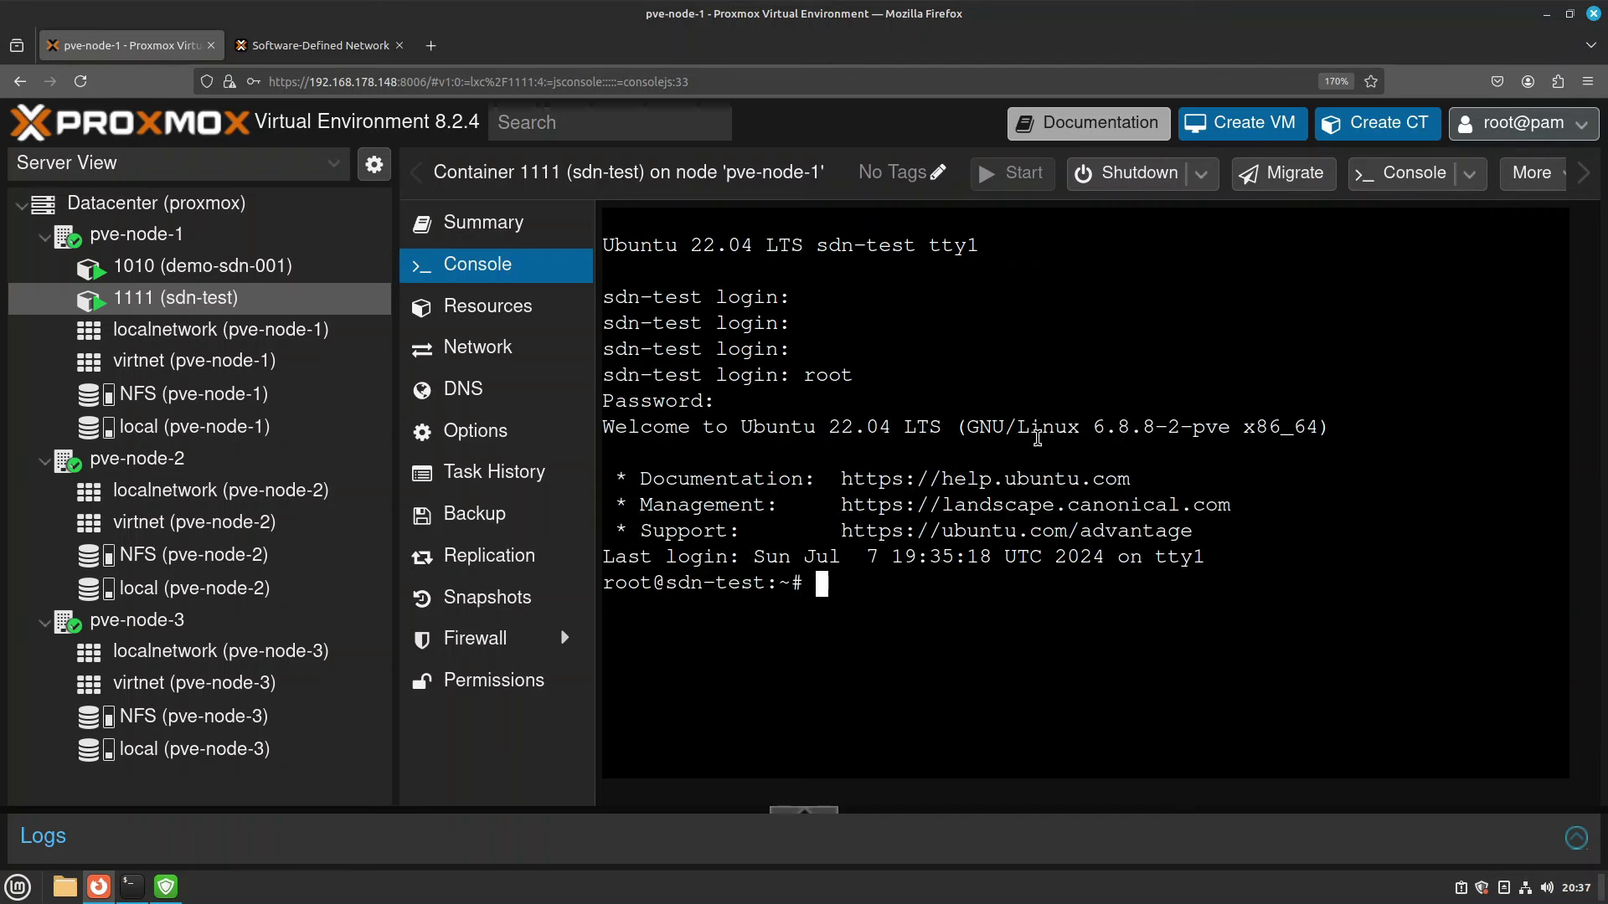
type("ip a")
key("Return")
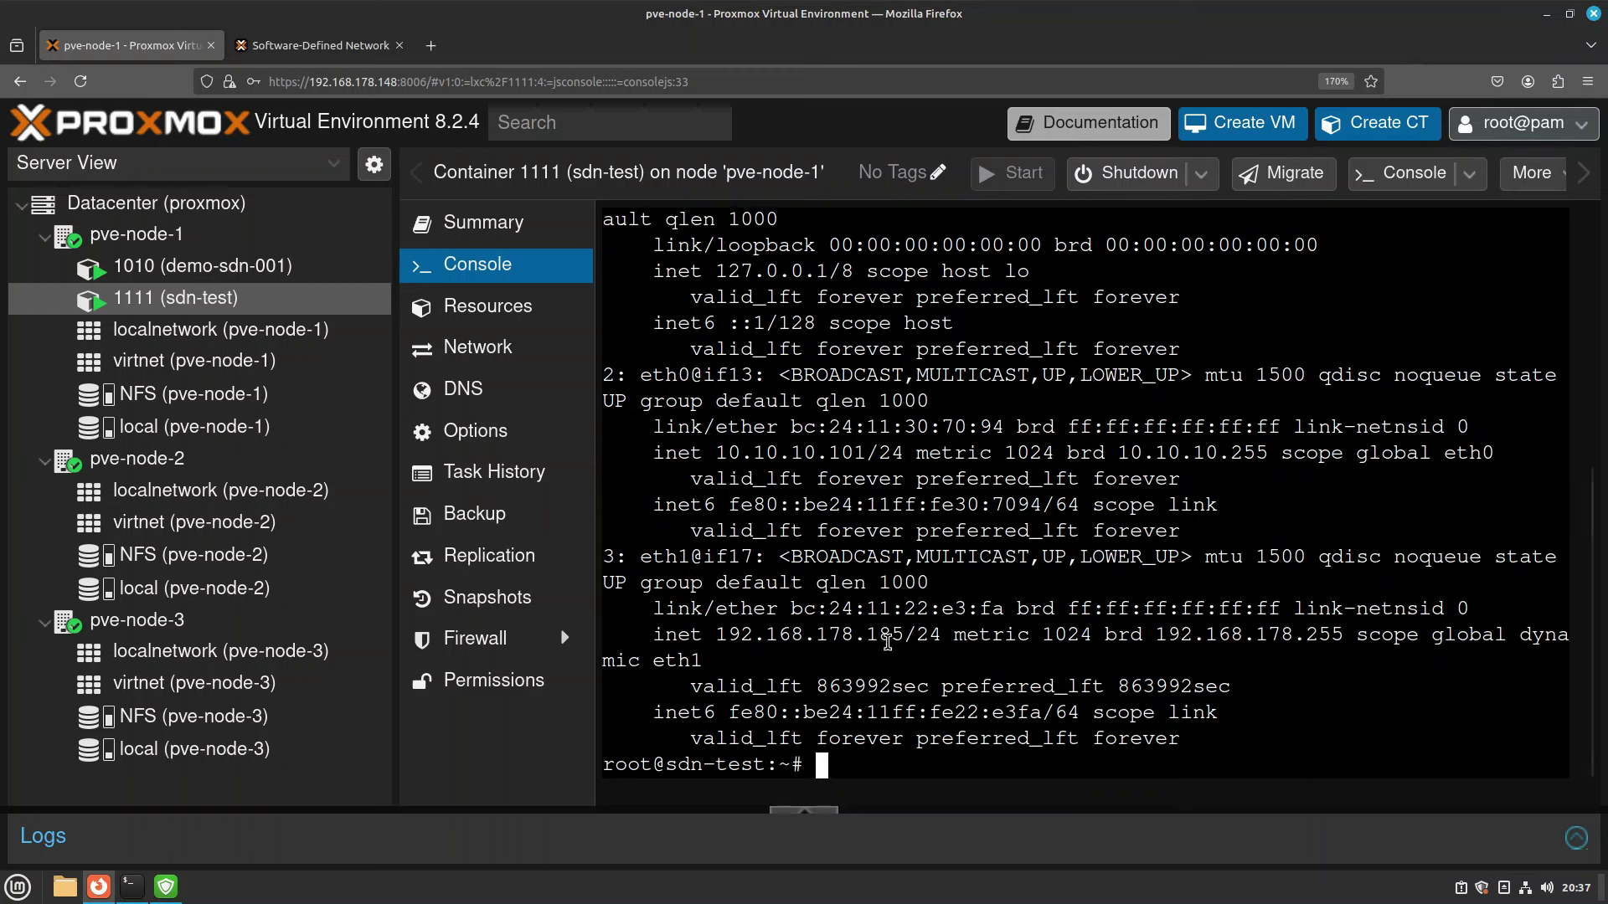
left_click_drag(917, 634, 853, 635)
Ping 192.168.178.185 from pve-node-1 and pve-node-2, both with 0% loss.
left_click(150, 237)
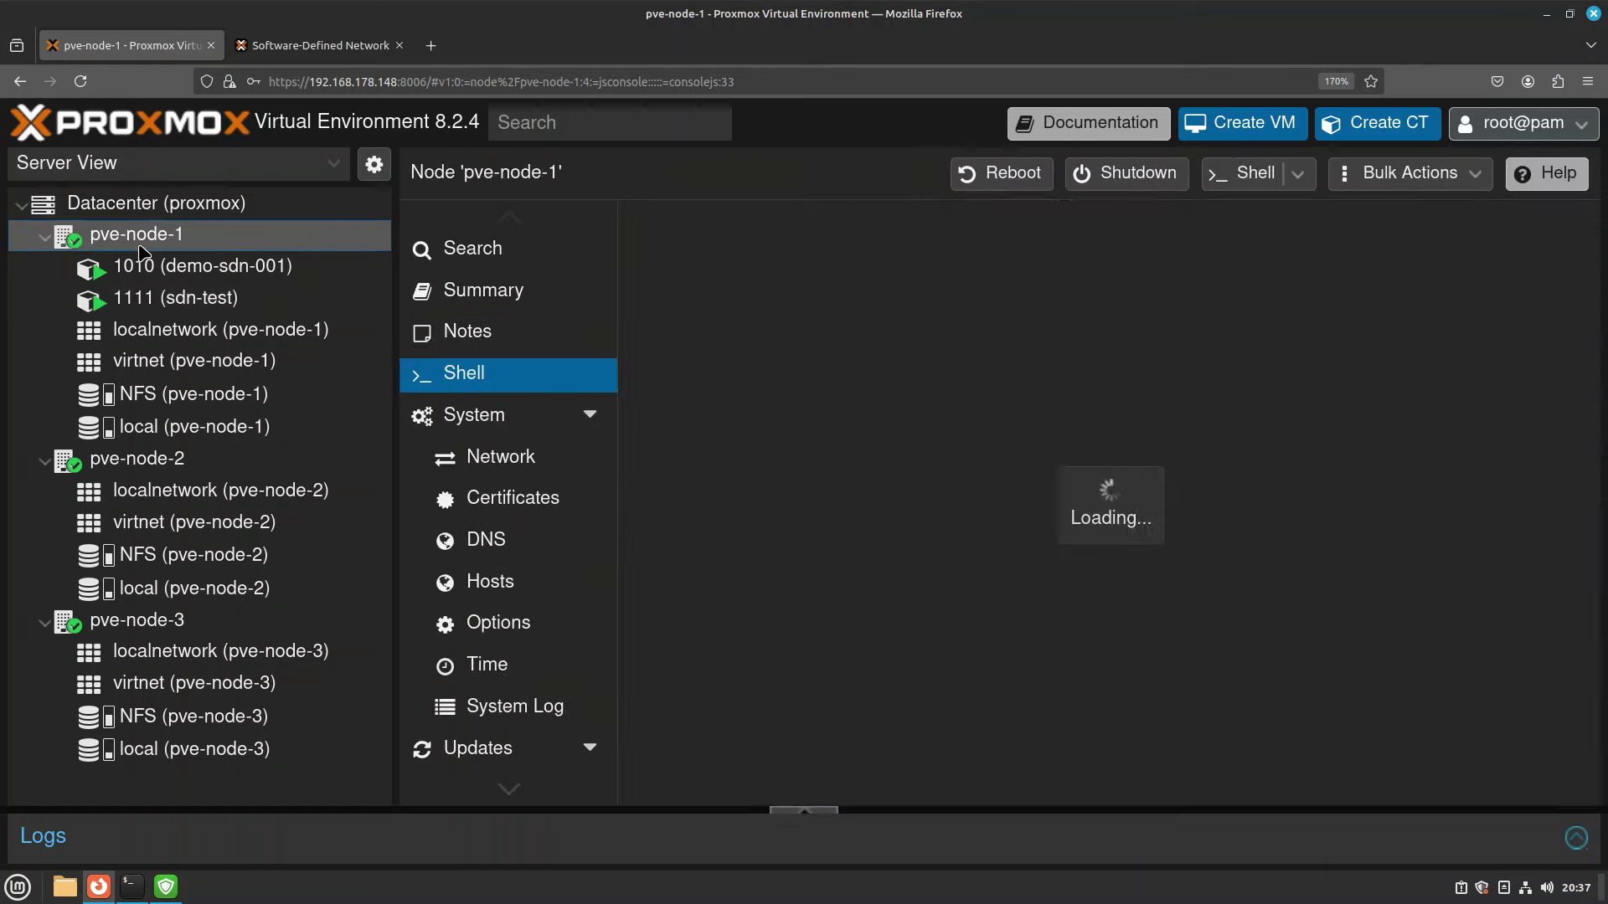
type("ping")
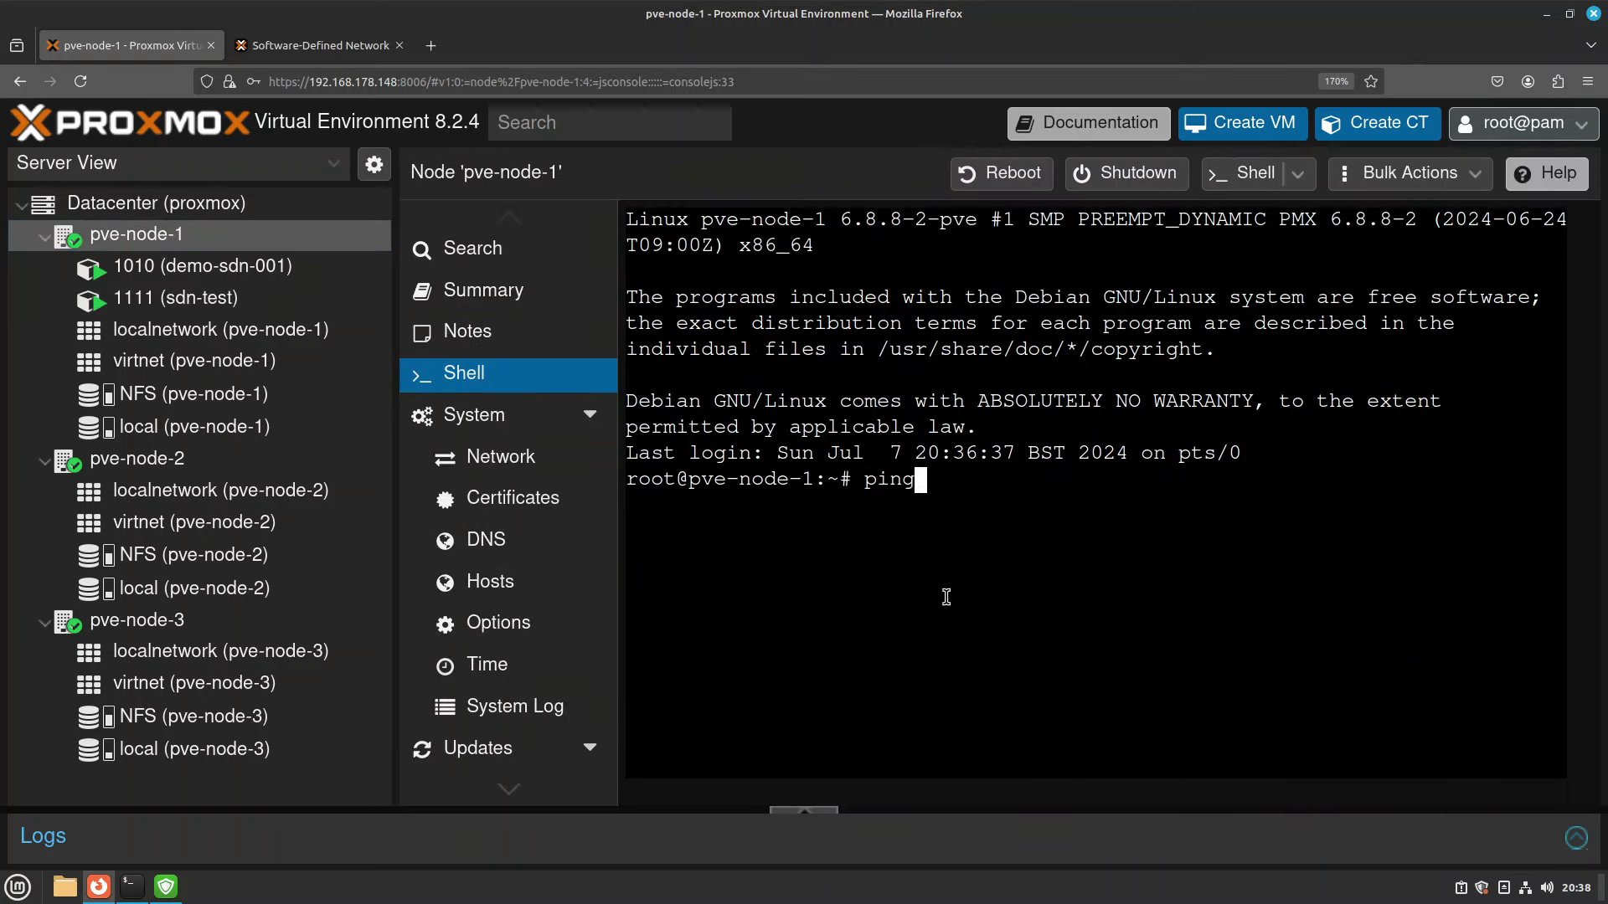
type(" 192.168.178.185")
key("Return")
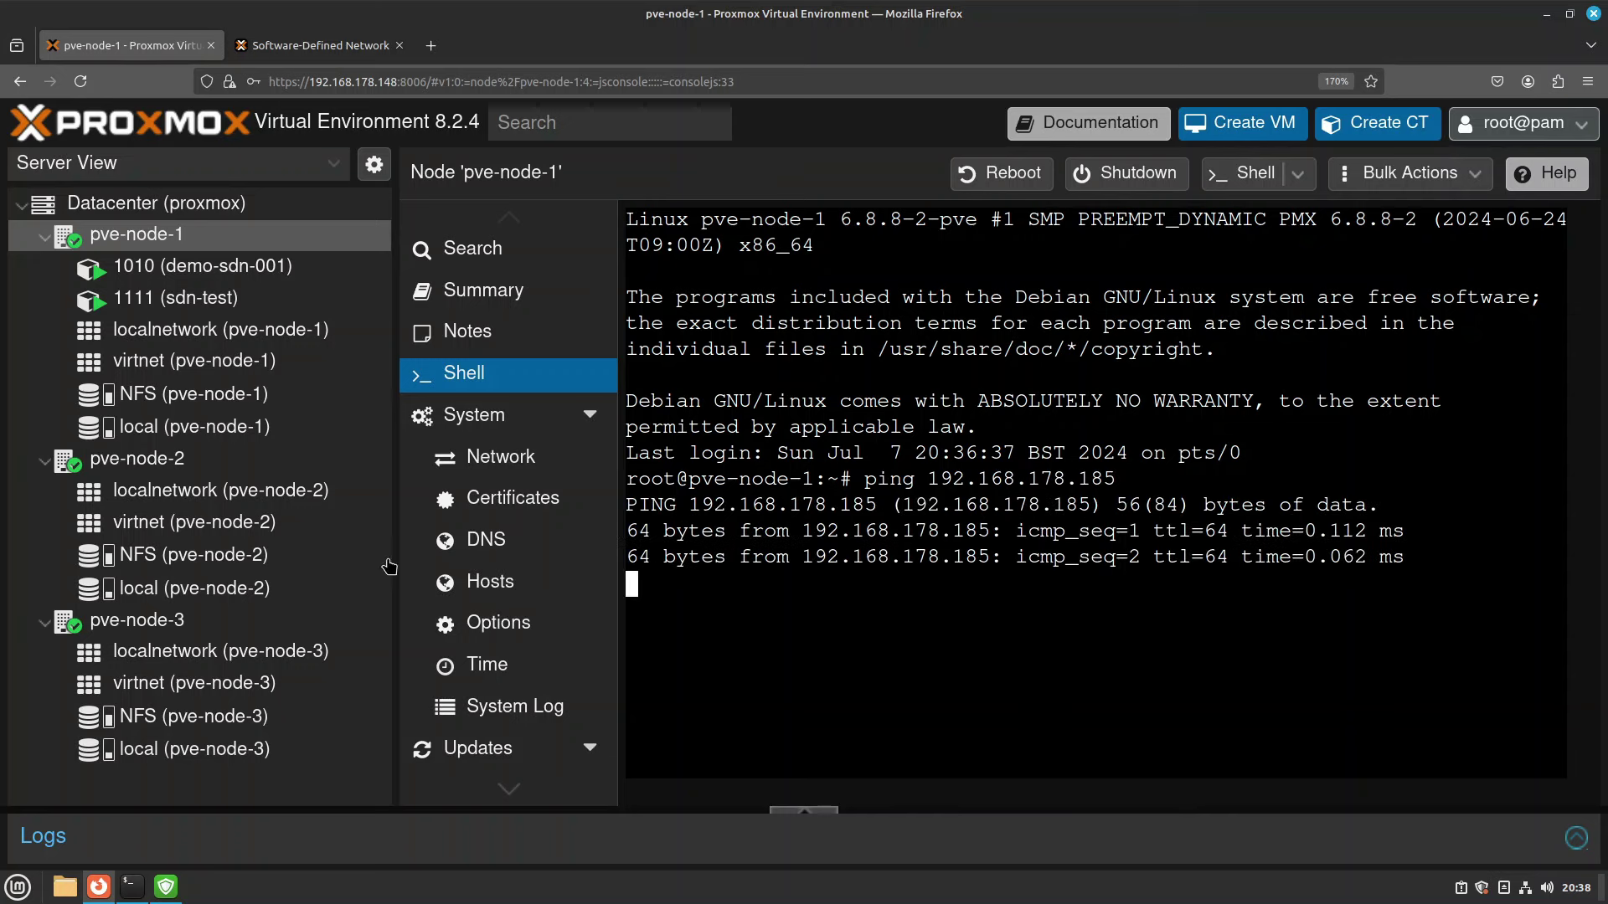
key("ctrl+c")
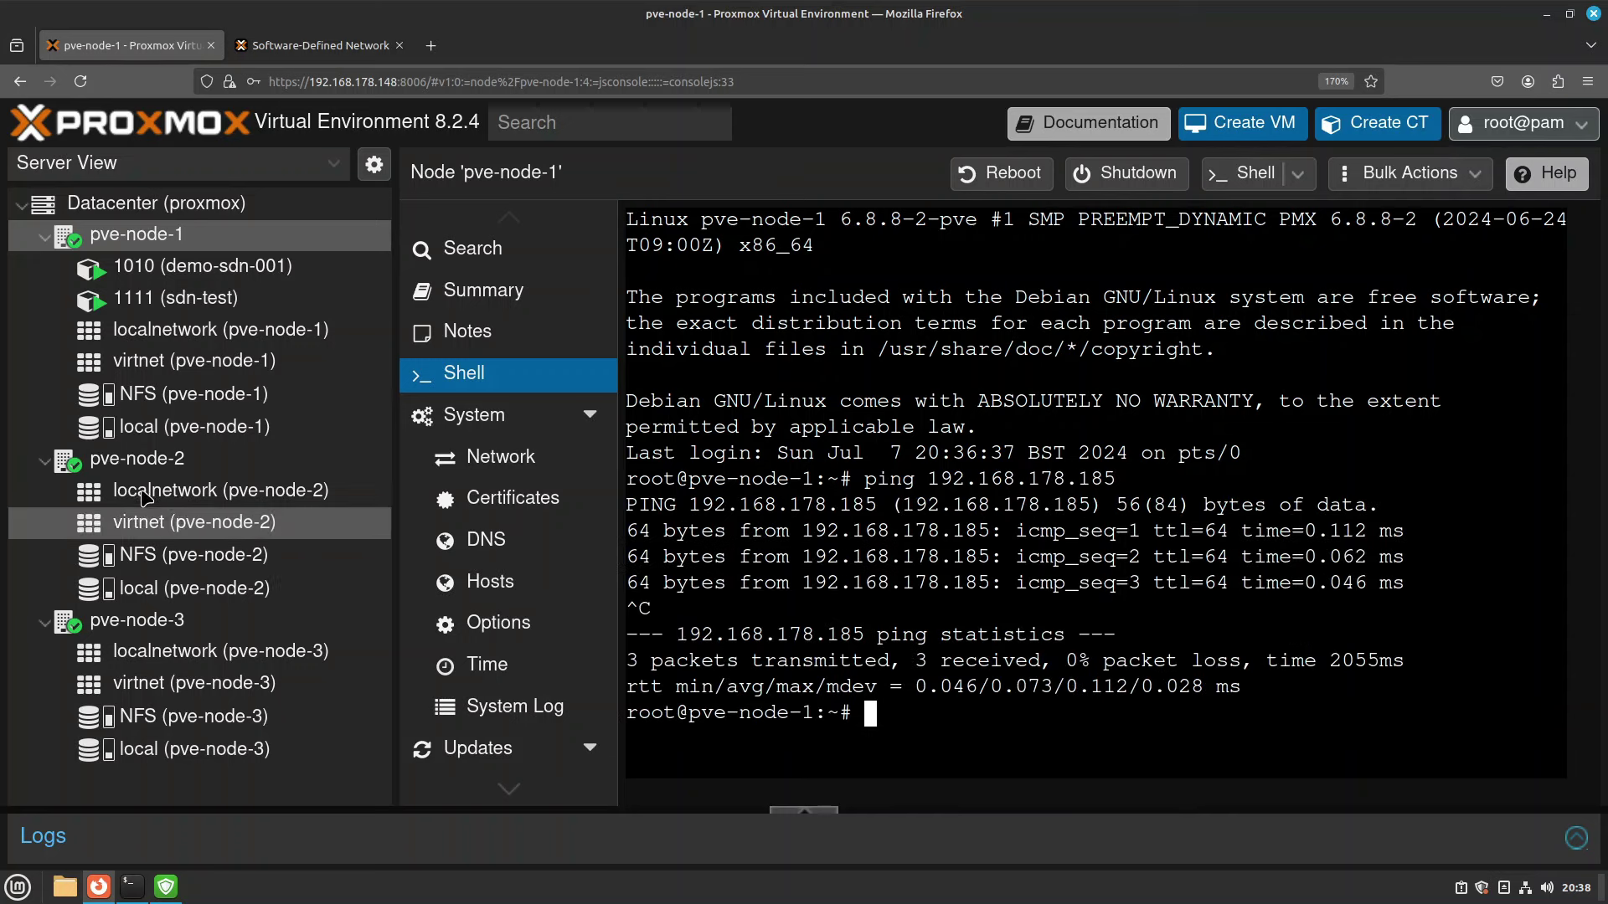
left_click(140, 466)
type("p[ing")
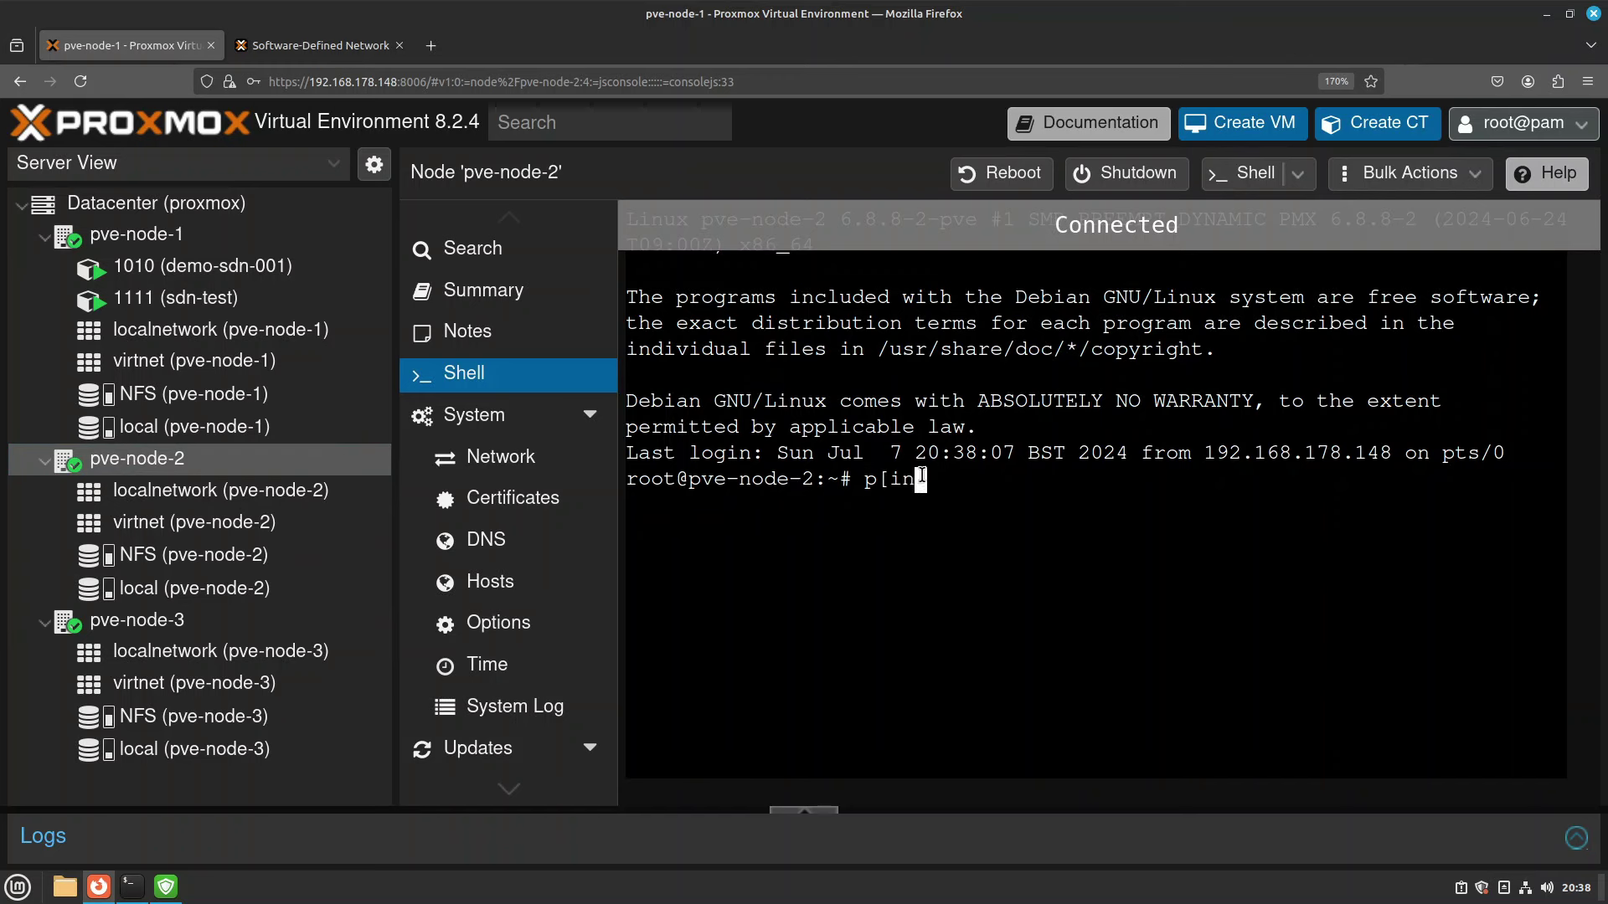
key("ctrl+c")
type("ping 192.168.178.185")
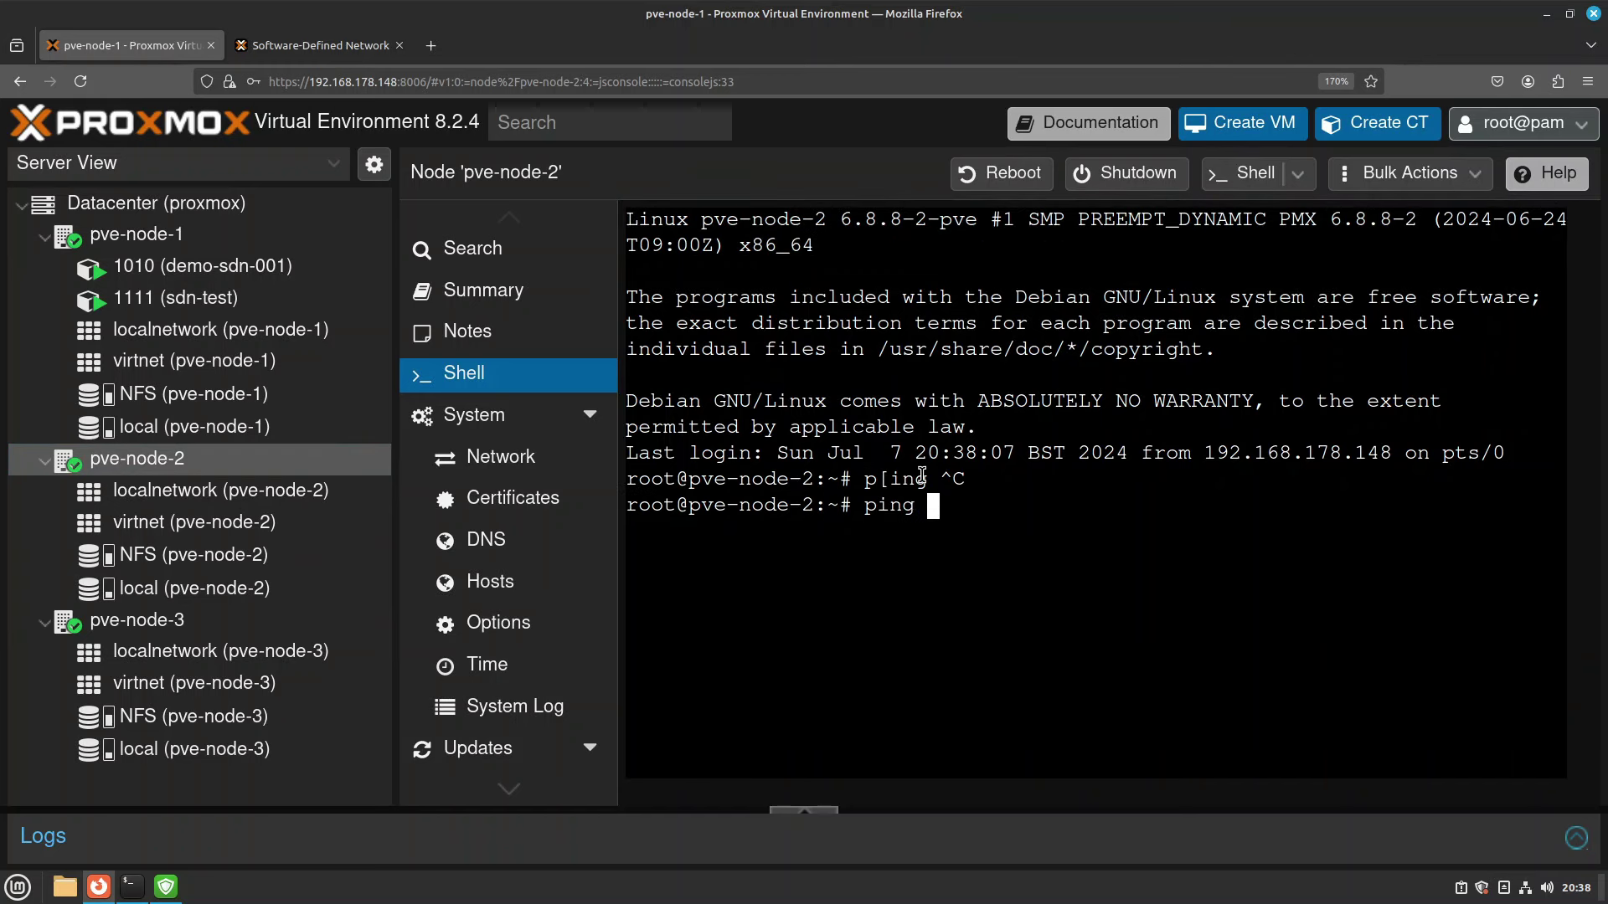
key("Return")
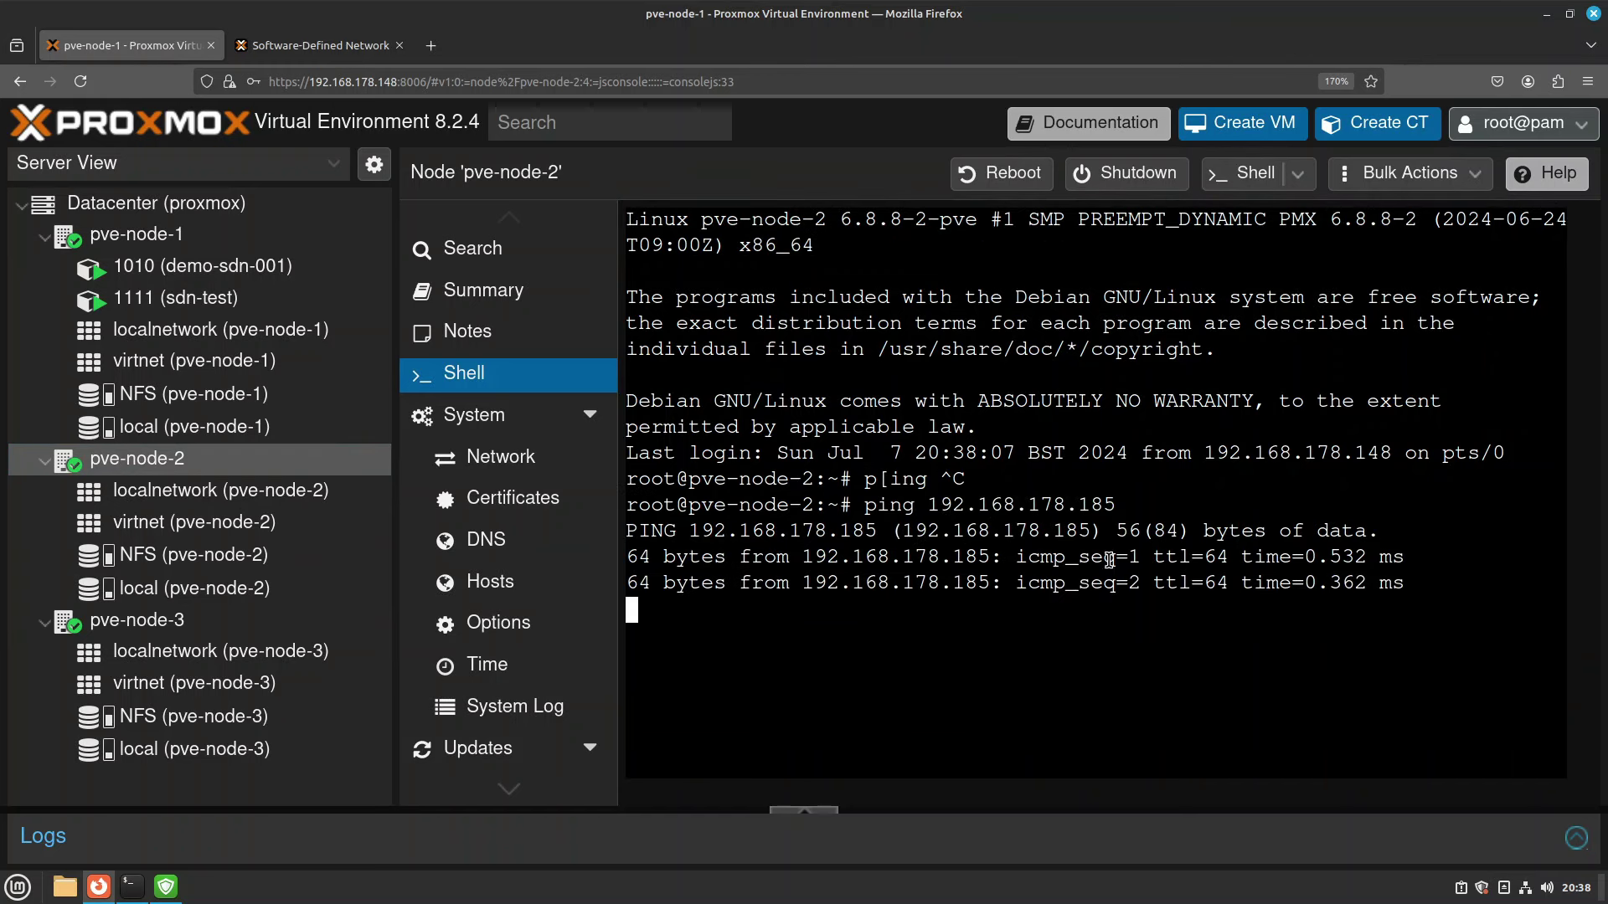
key("ctrl+c")
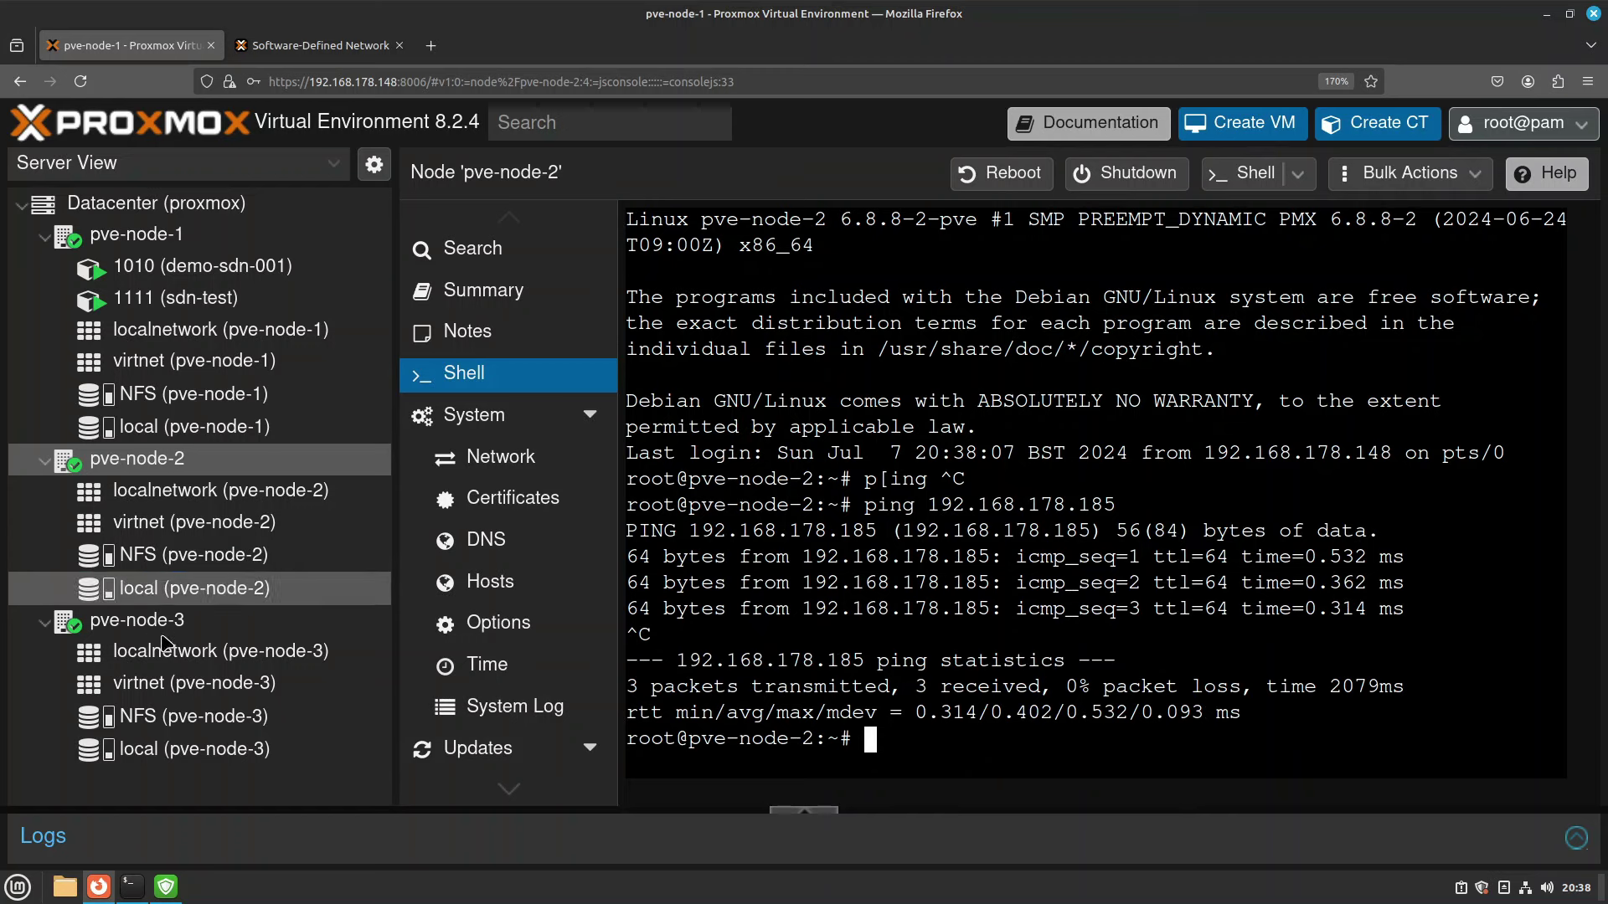
Start a ping to 192.168.178.185 from pve-node-3's shell.
left_click(138, 621)
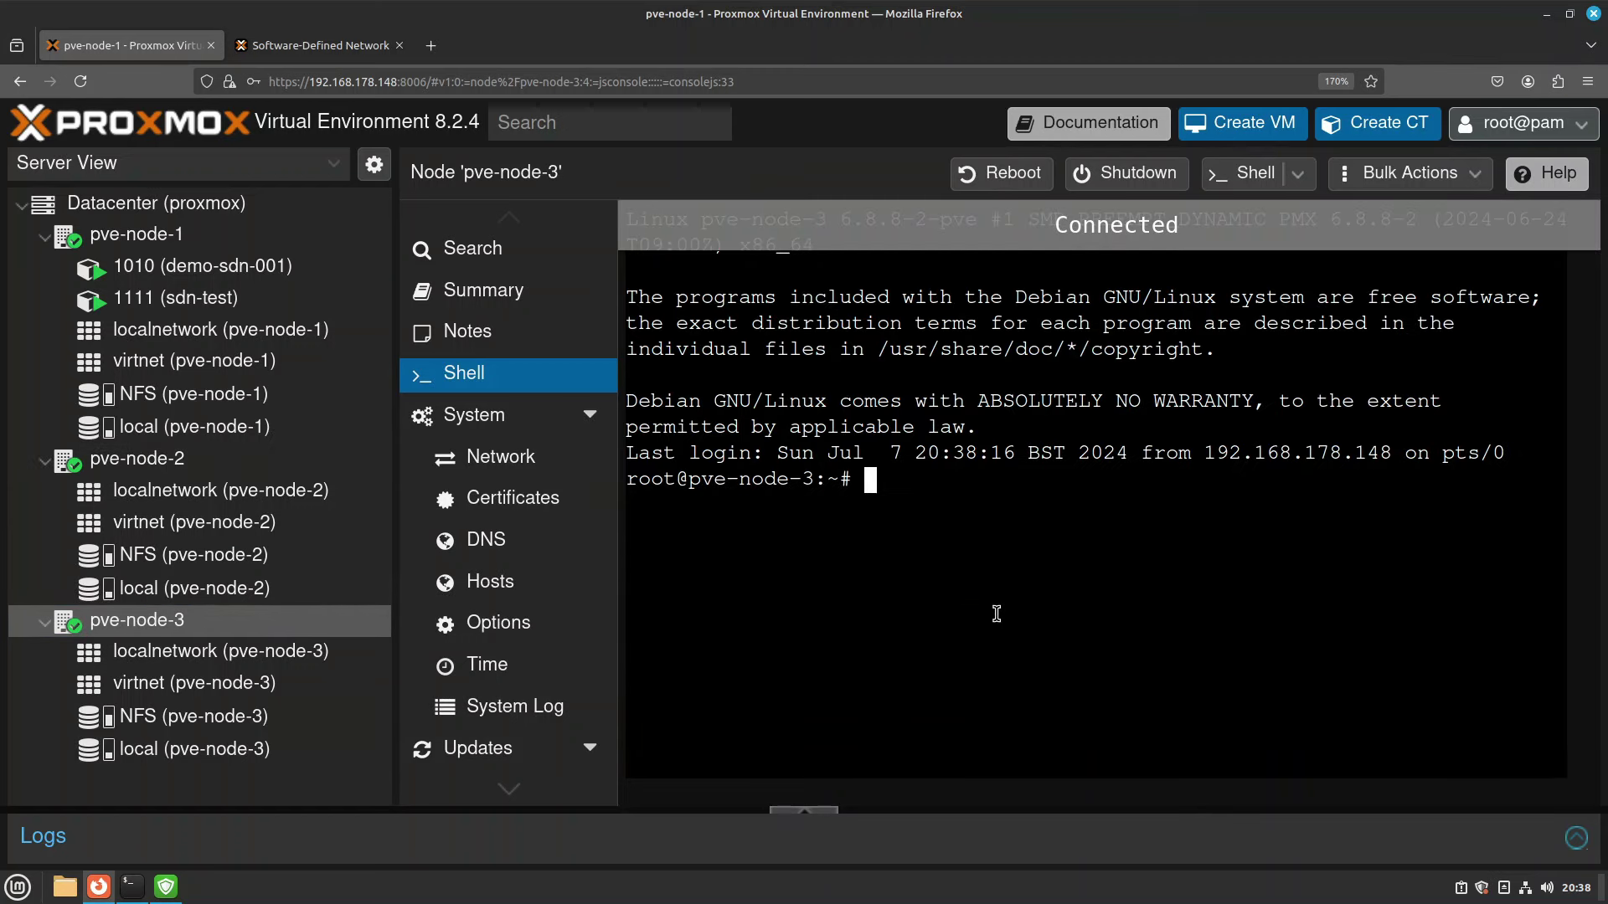
type("ping 192.168.178.185")
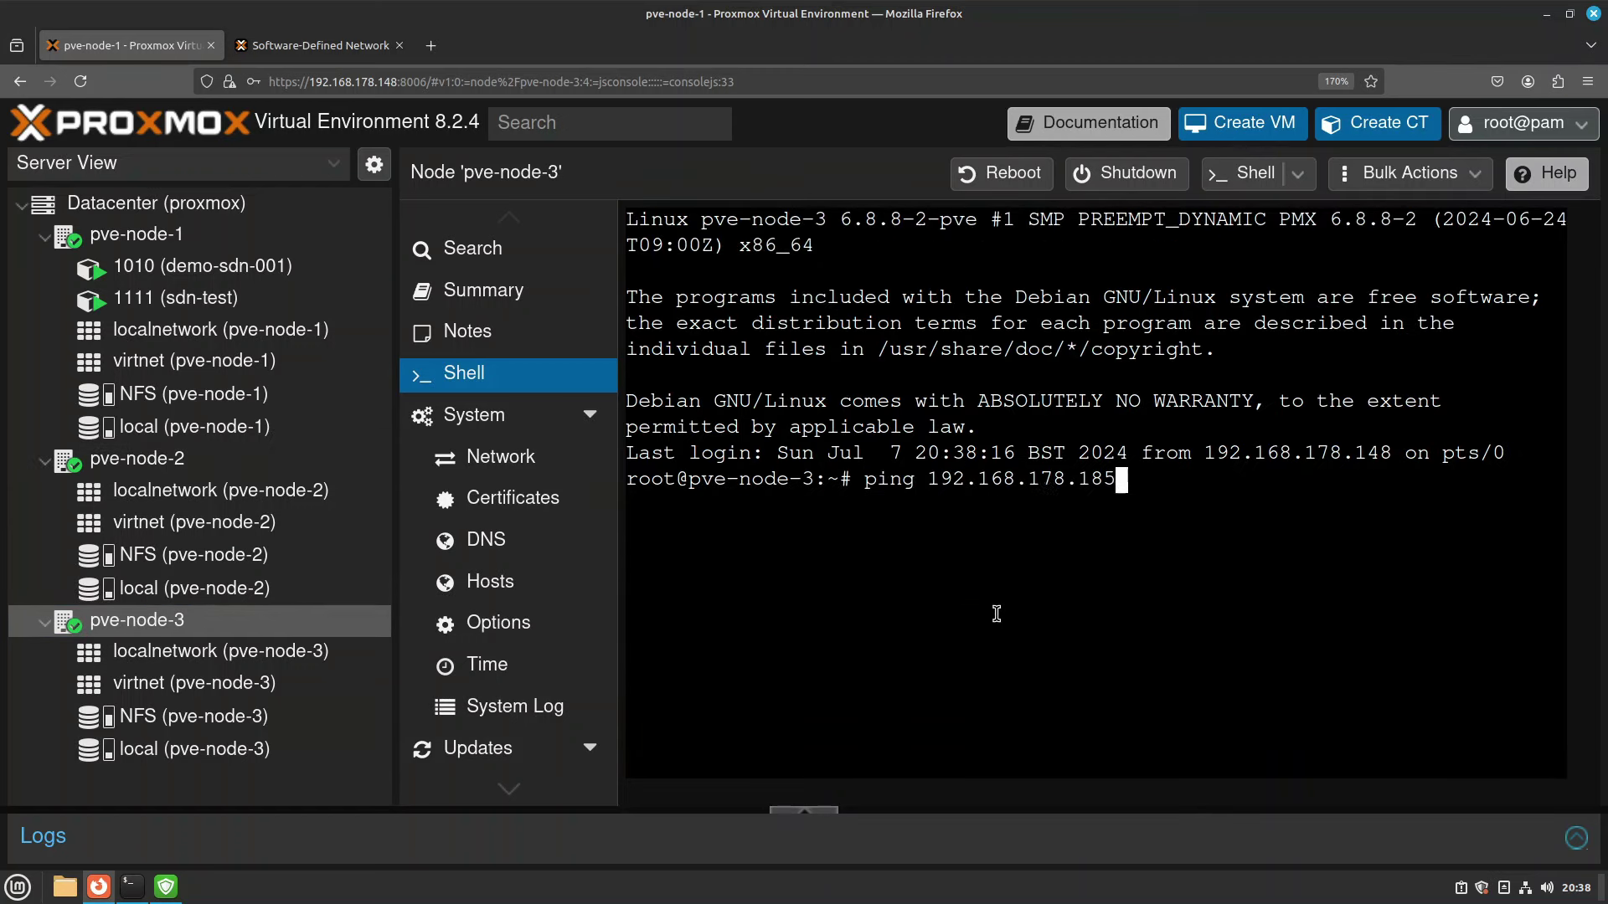
key("Return")
Compare container 1010's single vnet1 interface with 1111's eth0 on vnet1 and eth1 on vmbr0.
left_click(235, 276)
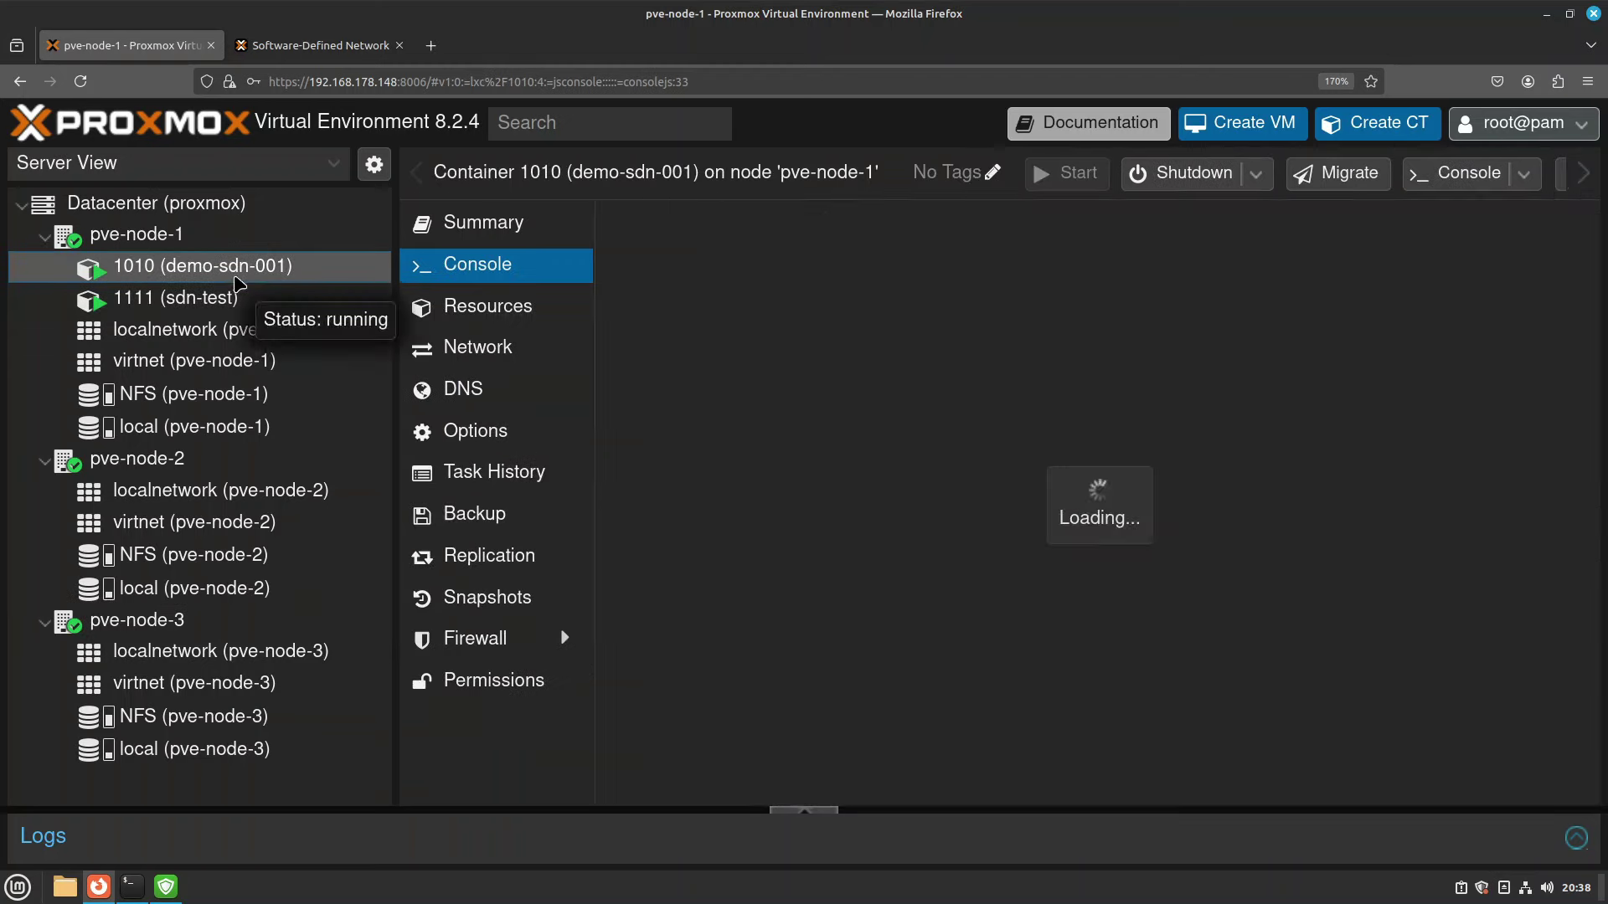
left_click(503, 358)
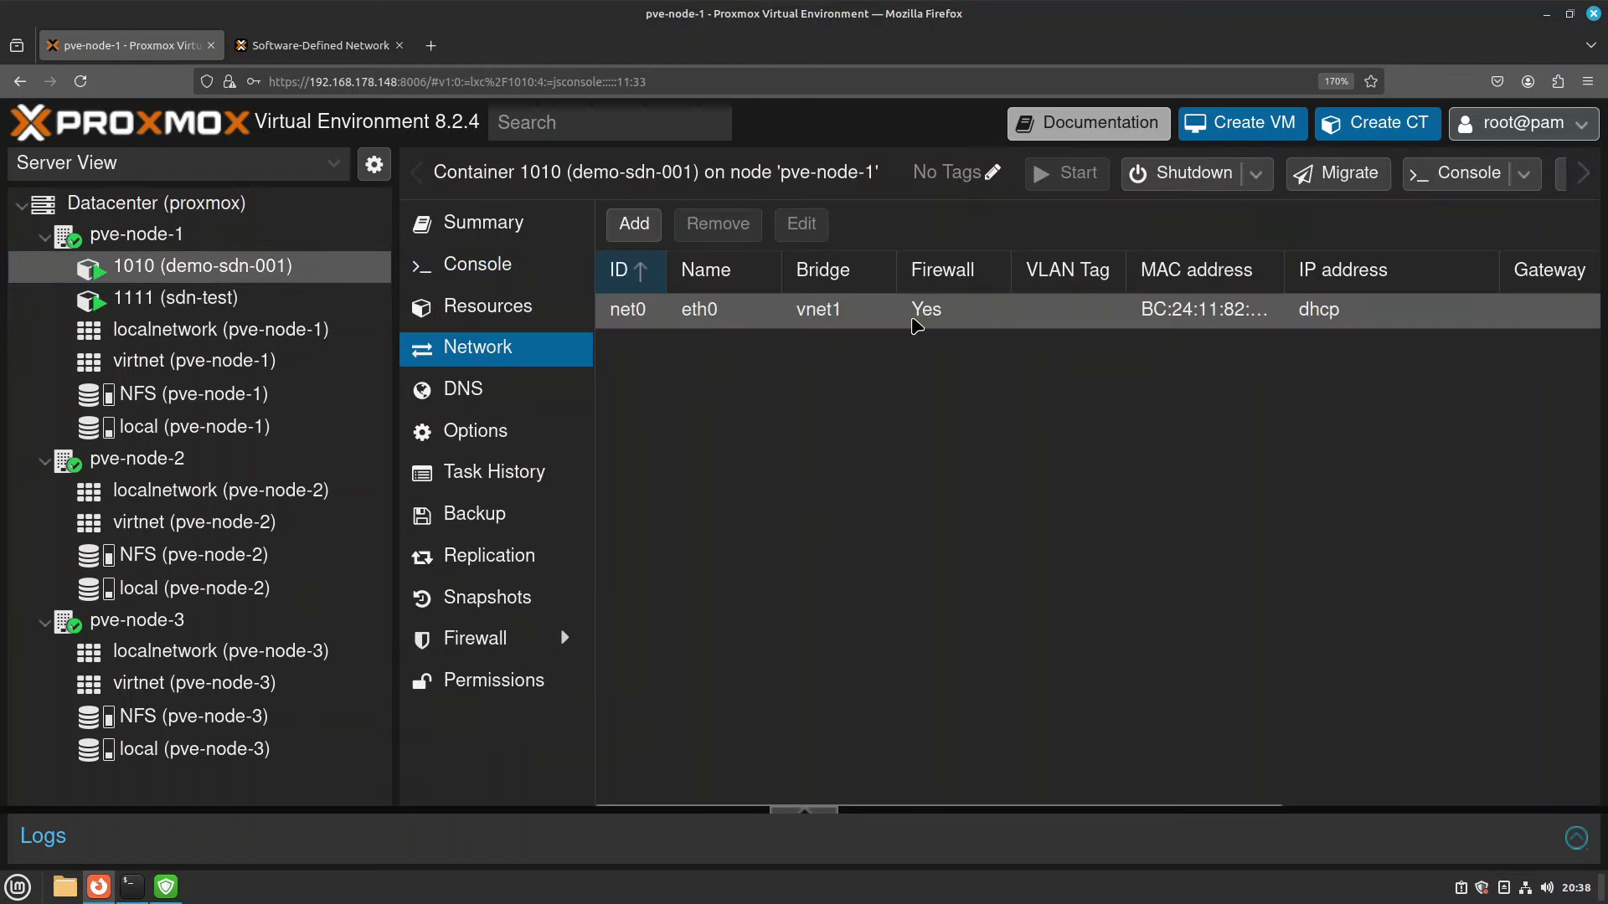
left_click(273, 300)
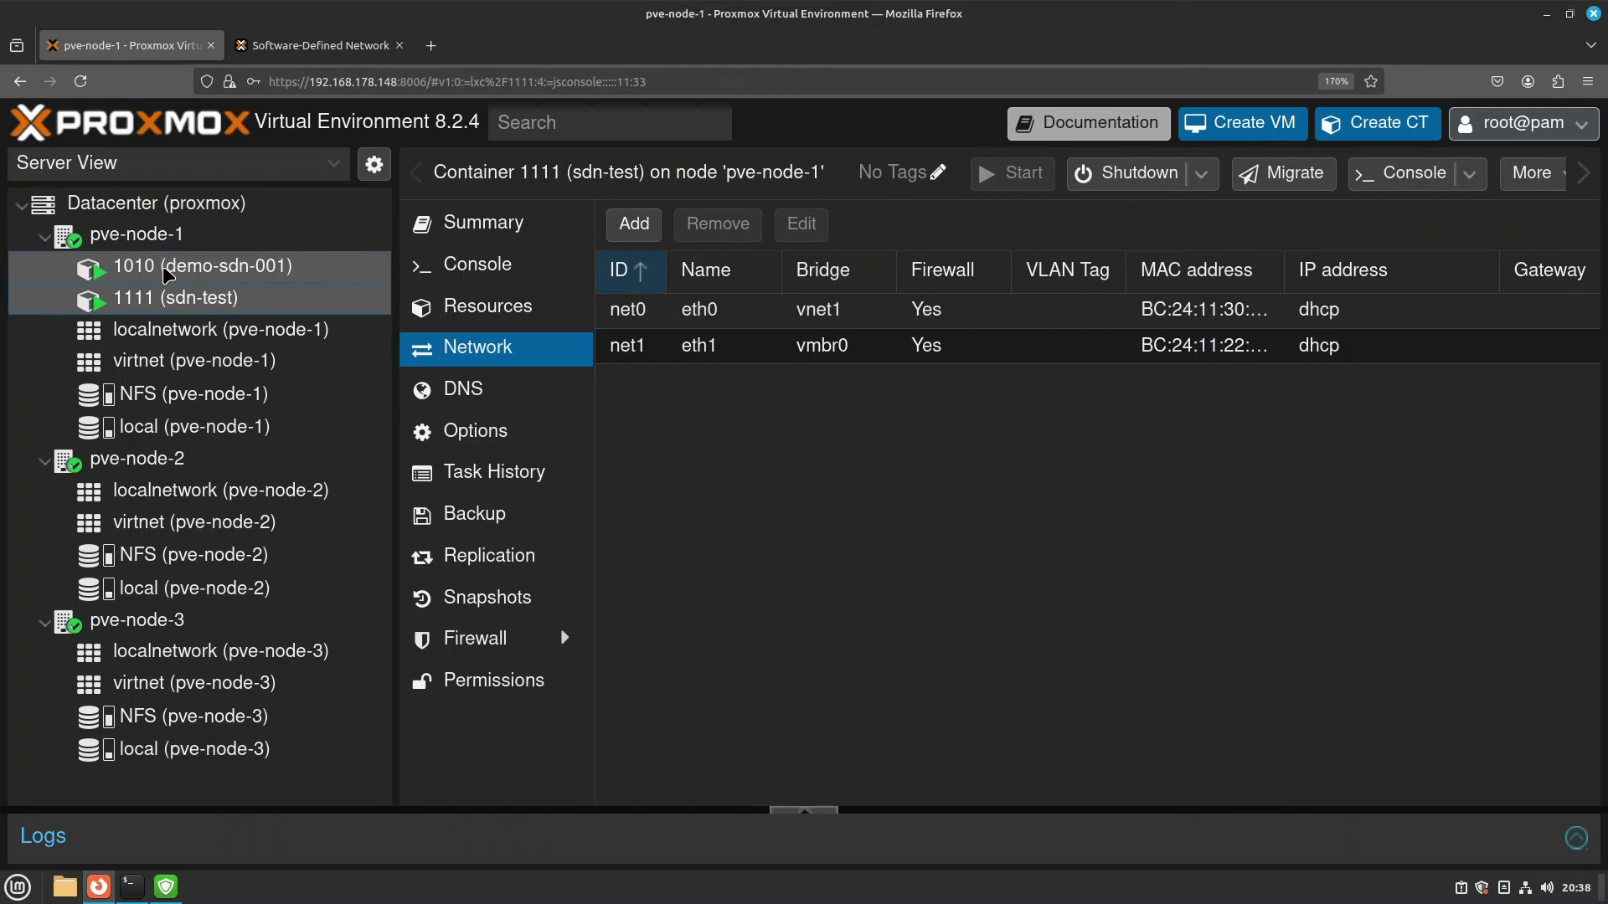
left_click(332, 280)
left_click(212, 300)
left_click(228, 266)
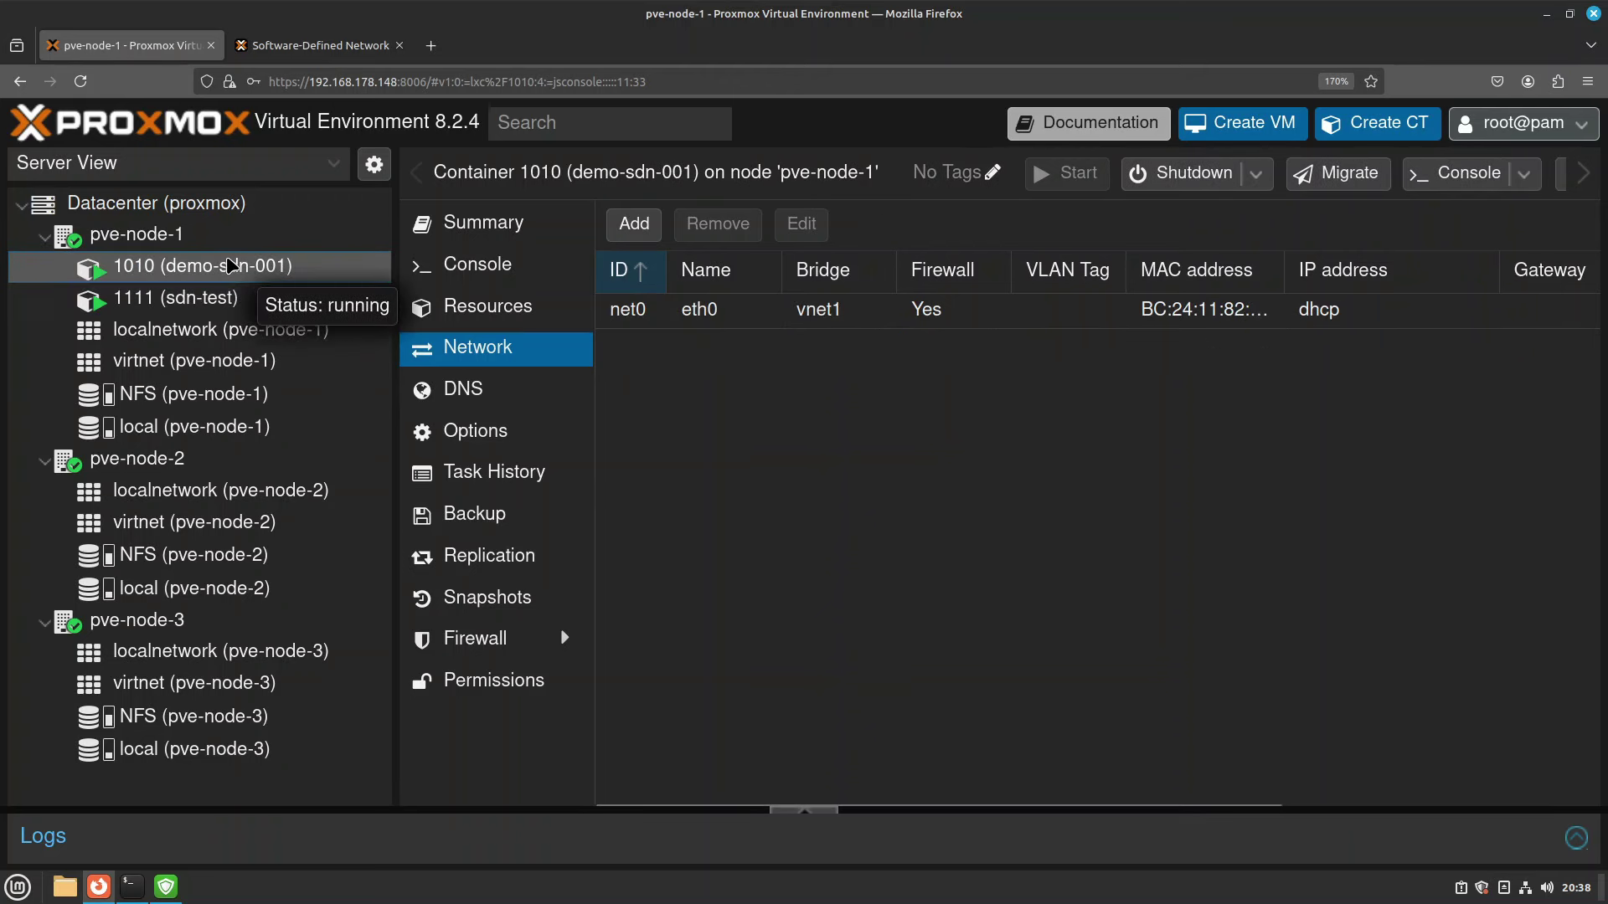
left_click(211, 307)
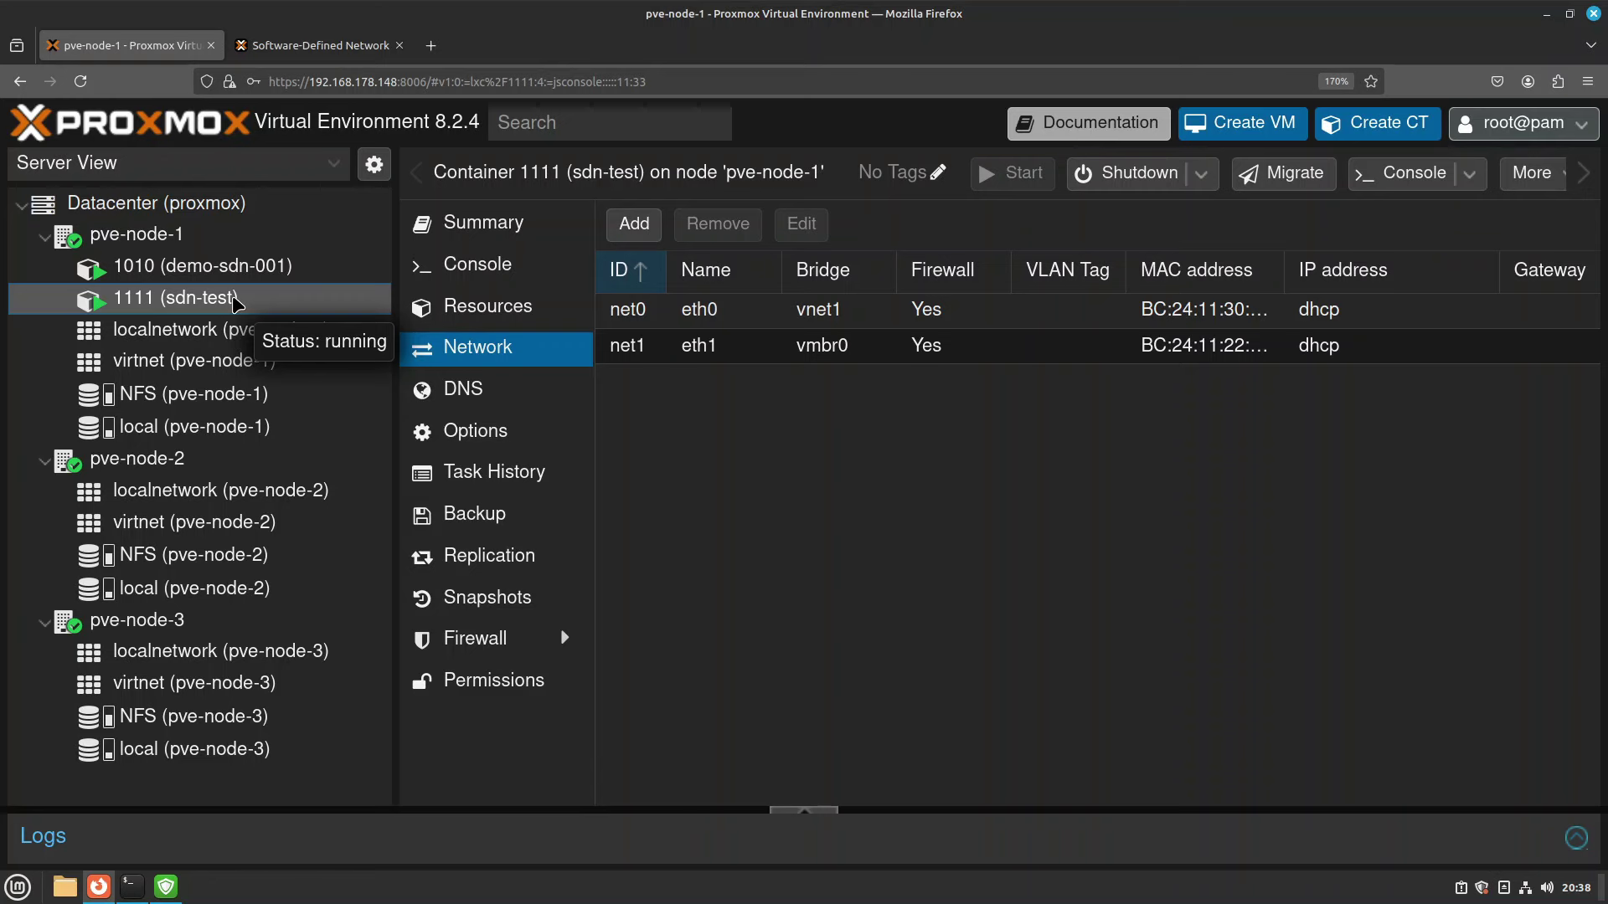
In the cleared terminal, ping 192.168.178.185 from the LAN machine.
left_click(134, 887)
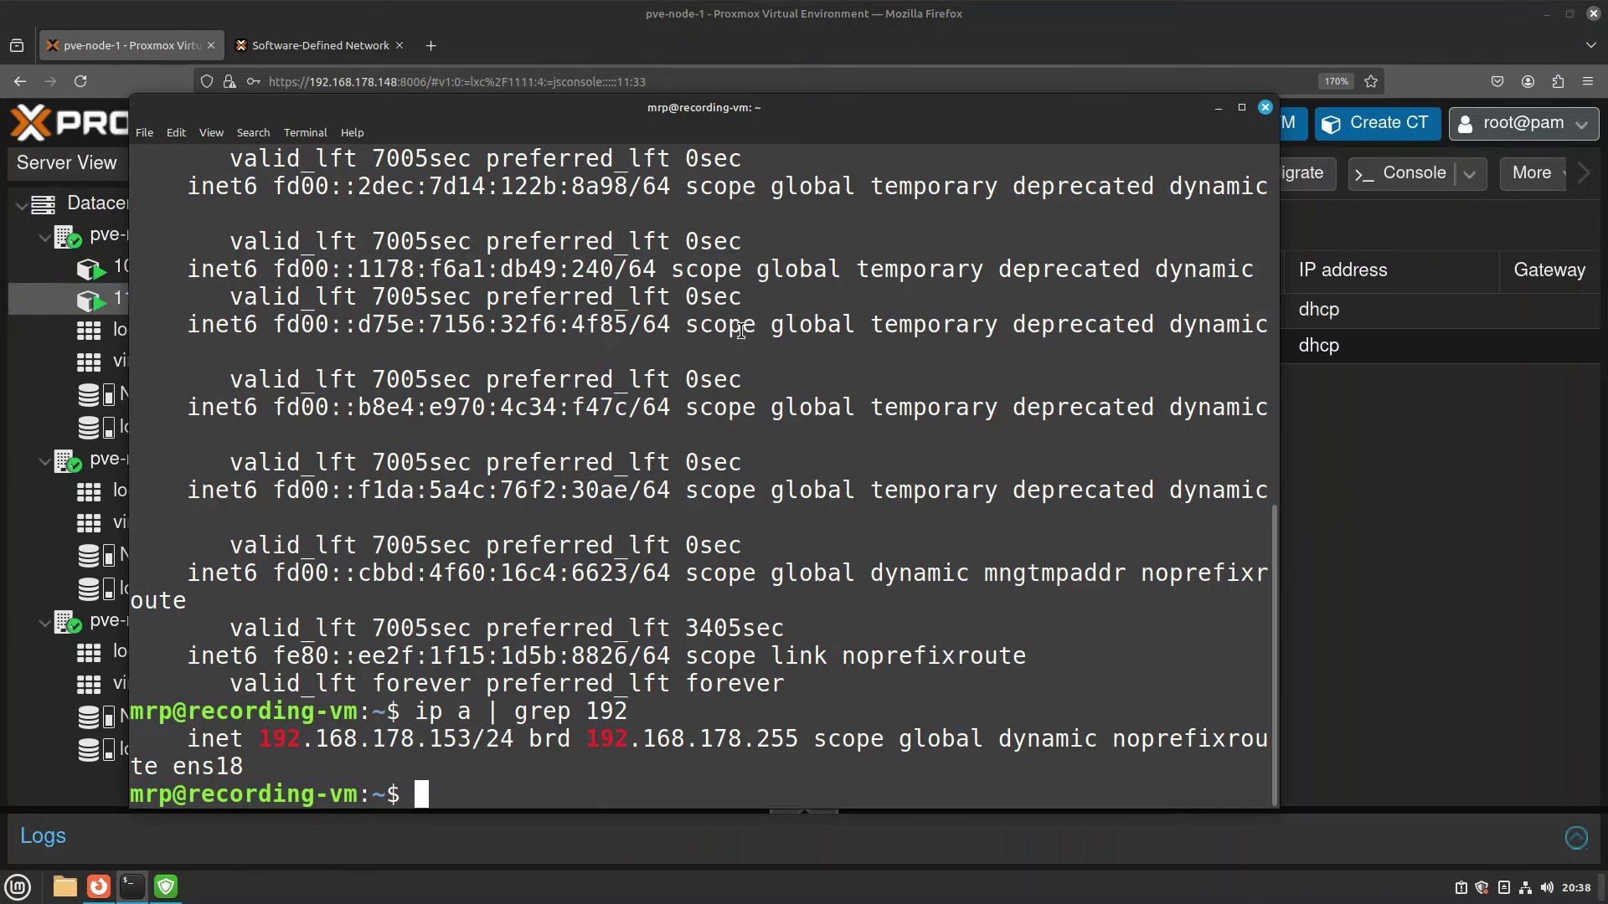
key("ctrl+l")
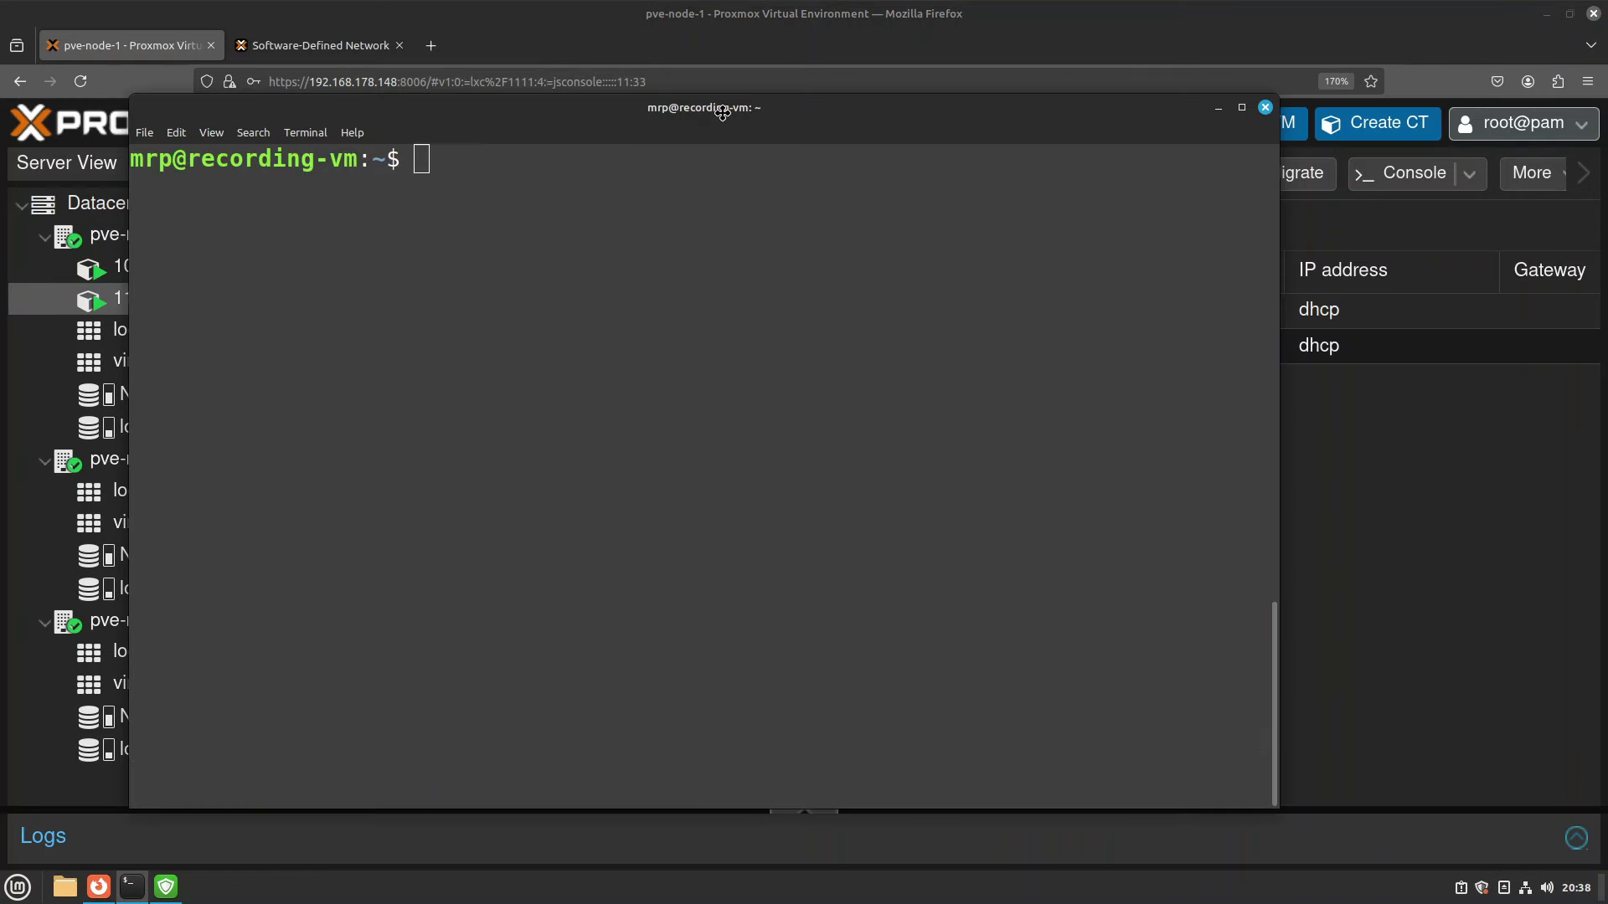
left_click_drag(721, 111, 978, 151)
type("ping ")
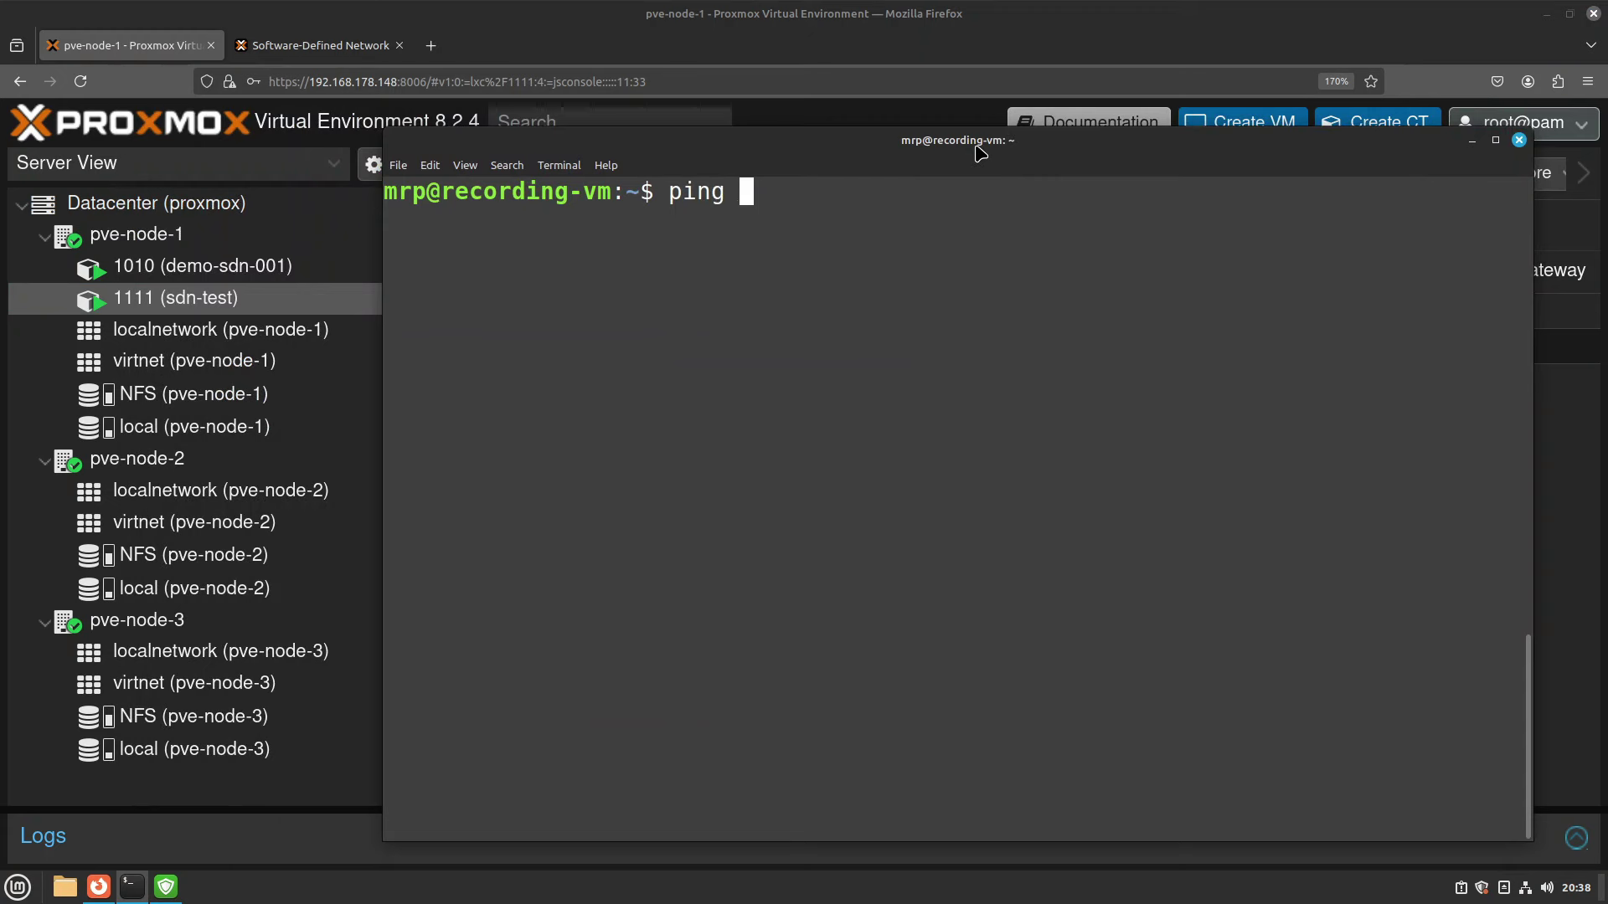
type("192.168.178.185")
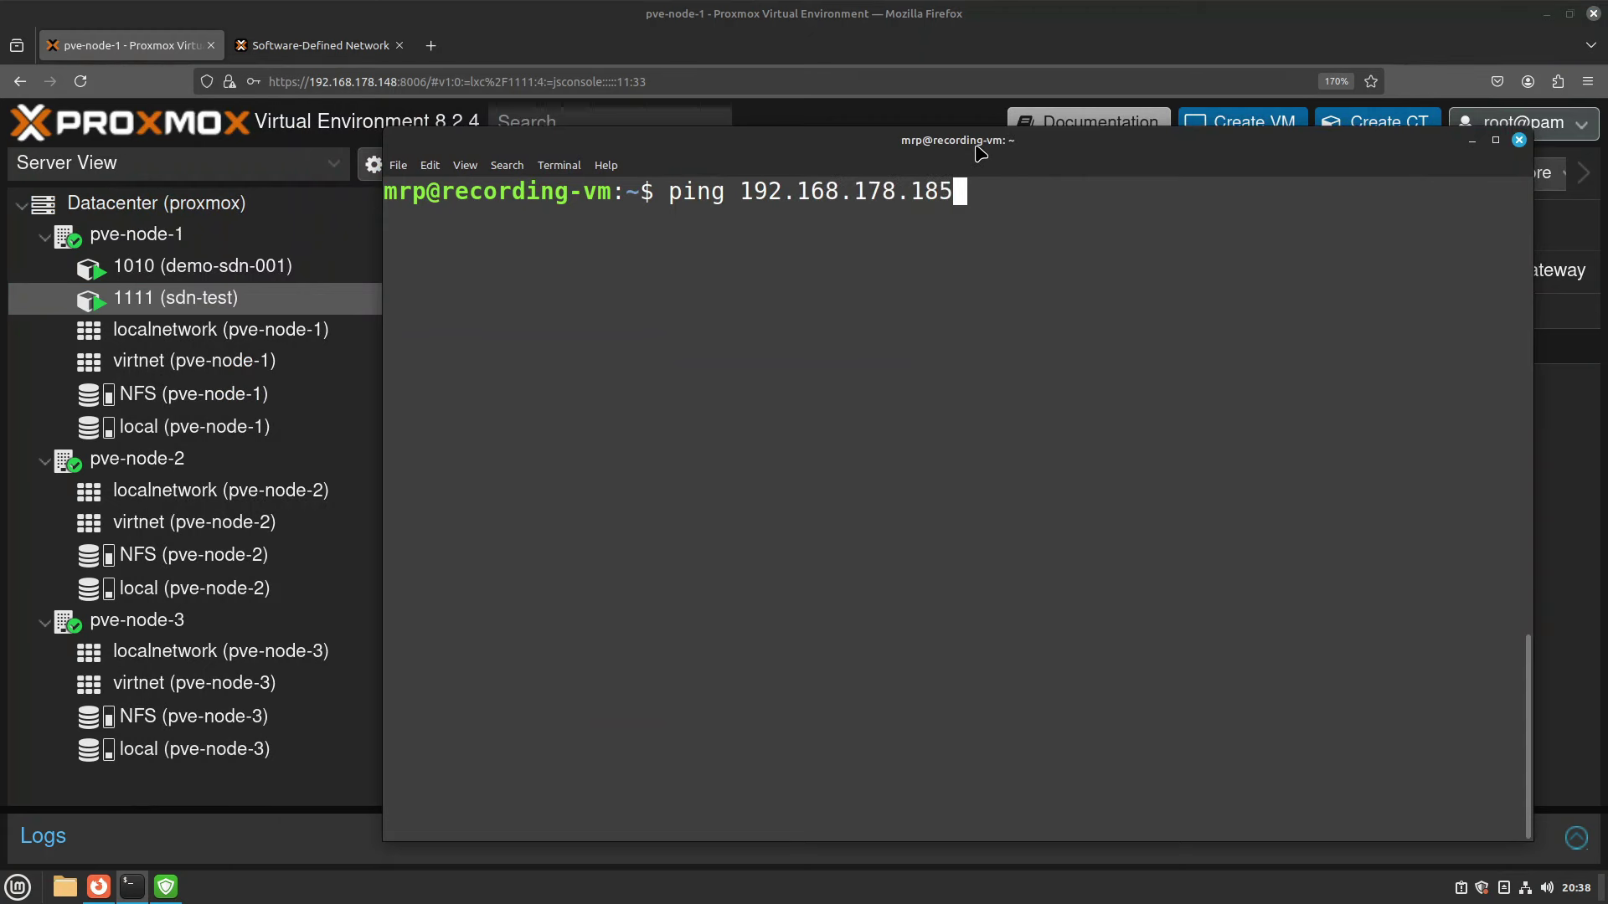
key("Return")
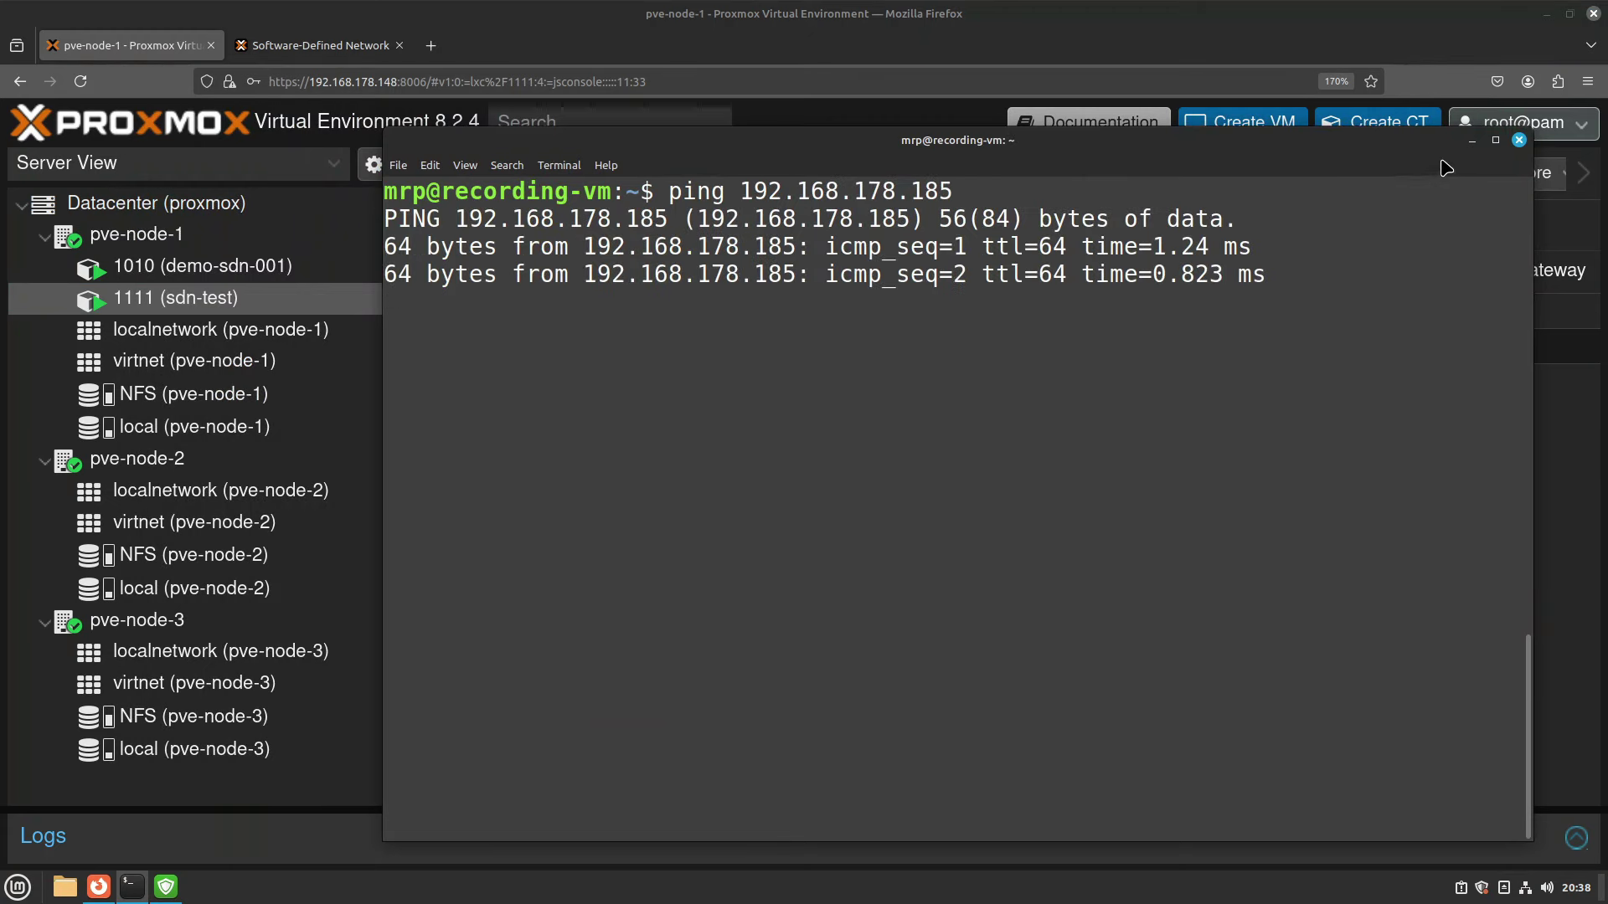
left_click(1471, 140)
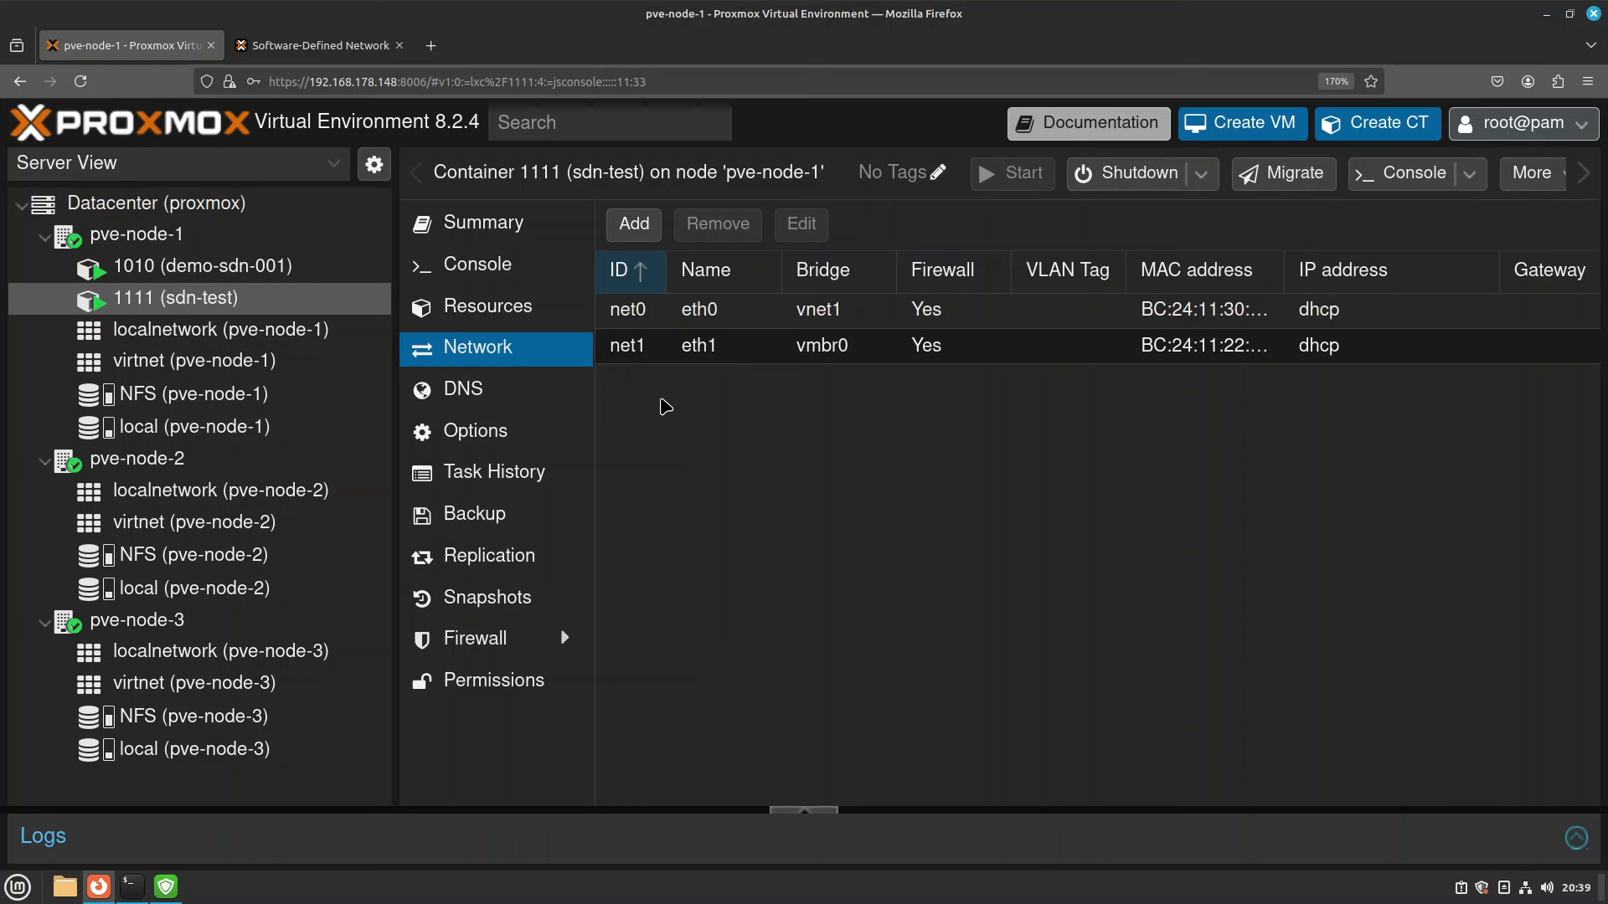
Stop that ping, then ping 192.168.178.24 and confirm it replies.
left_click(132, 887)
key("ctrl+c")
key("ctrl+l")
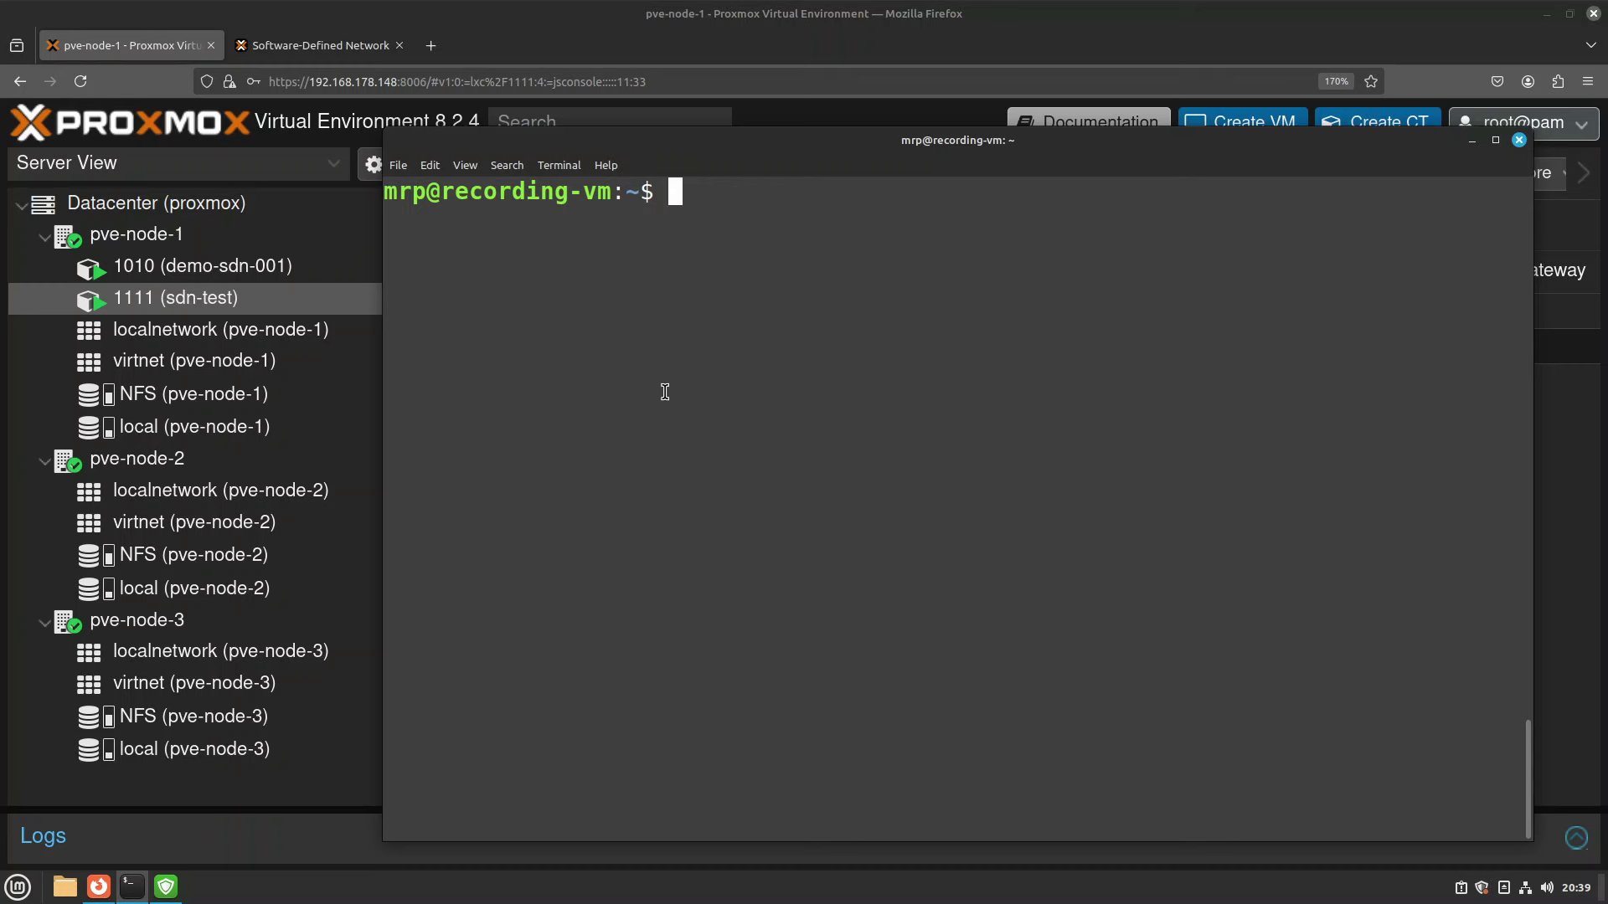
type("ping 192.168.1")
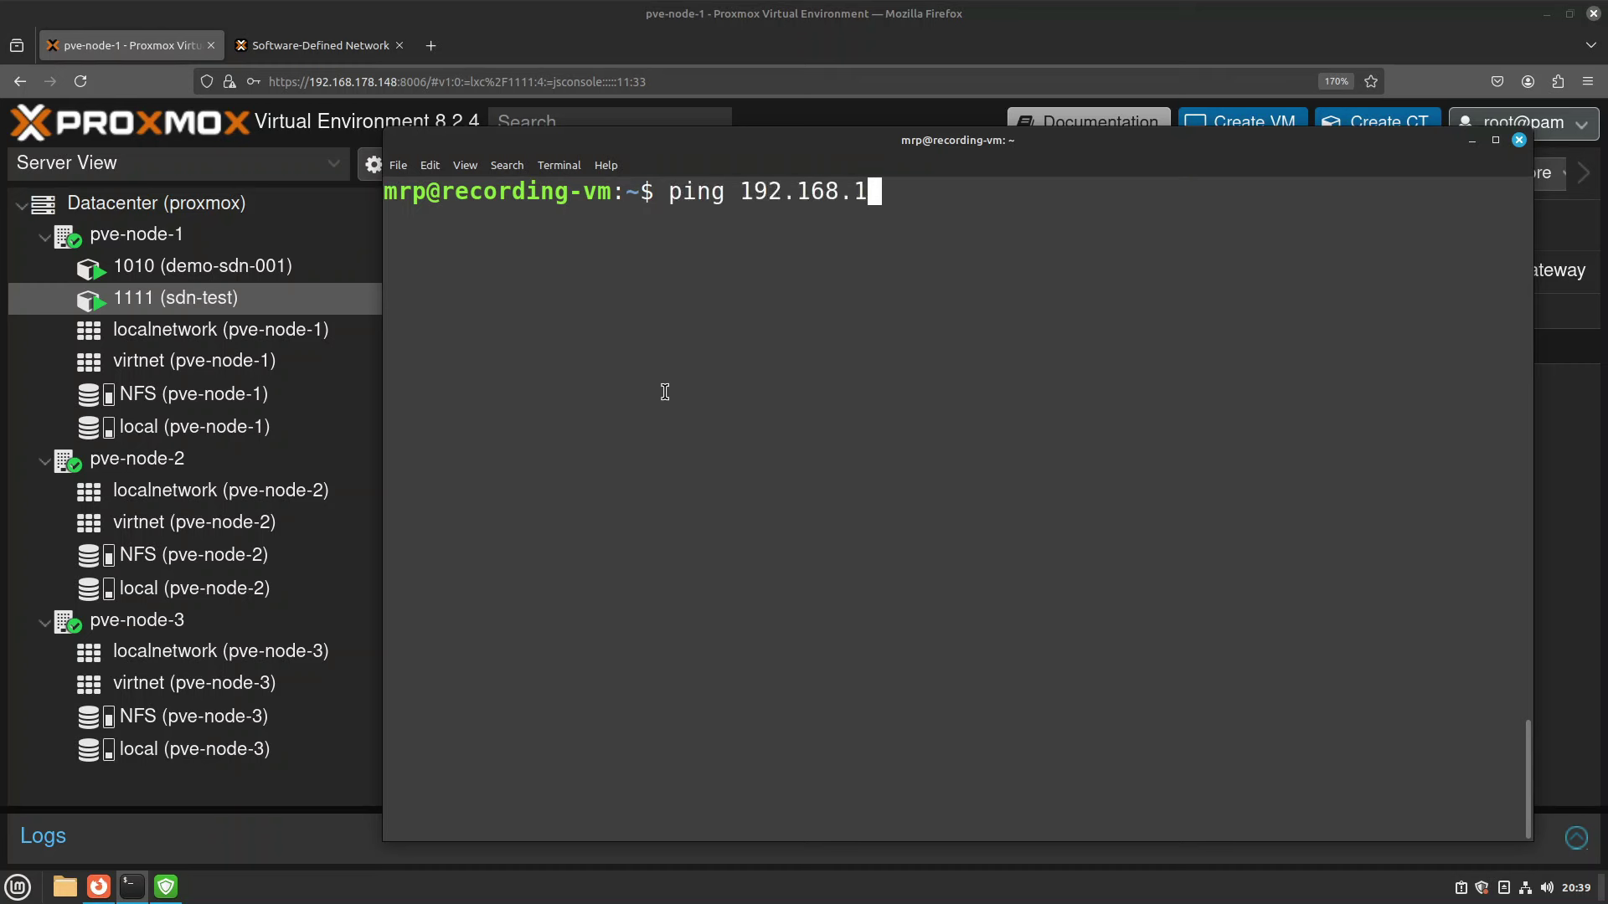
type("78.24")
key("Return")
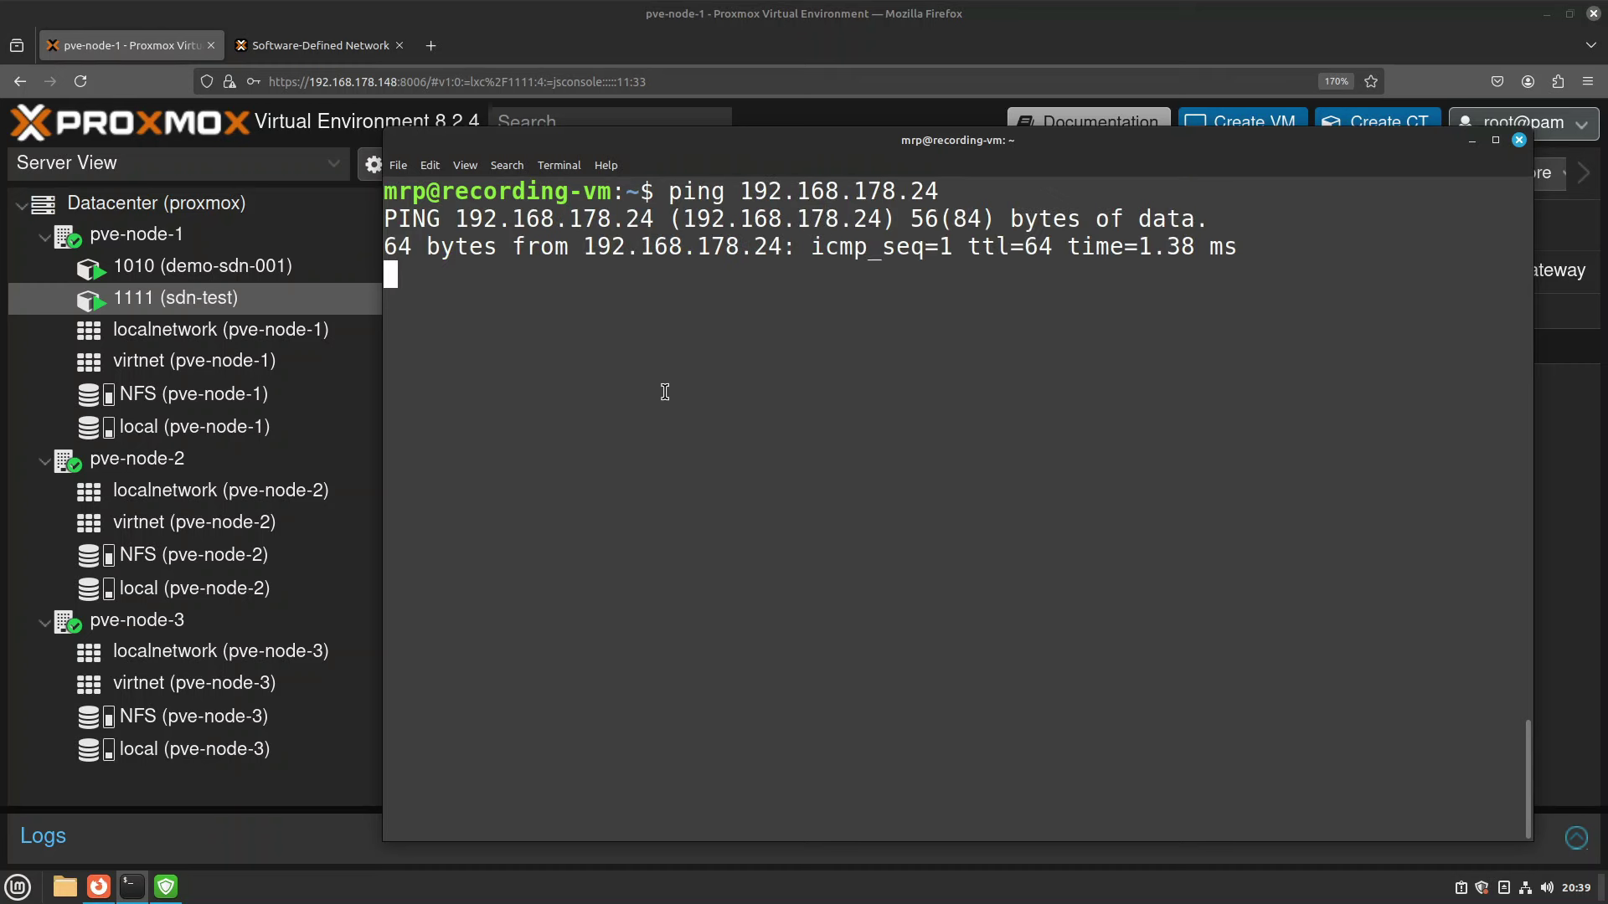
key("ctrl+c")
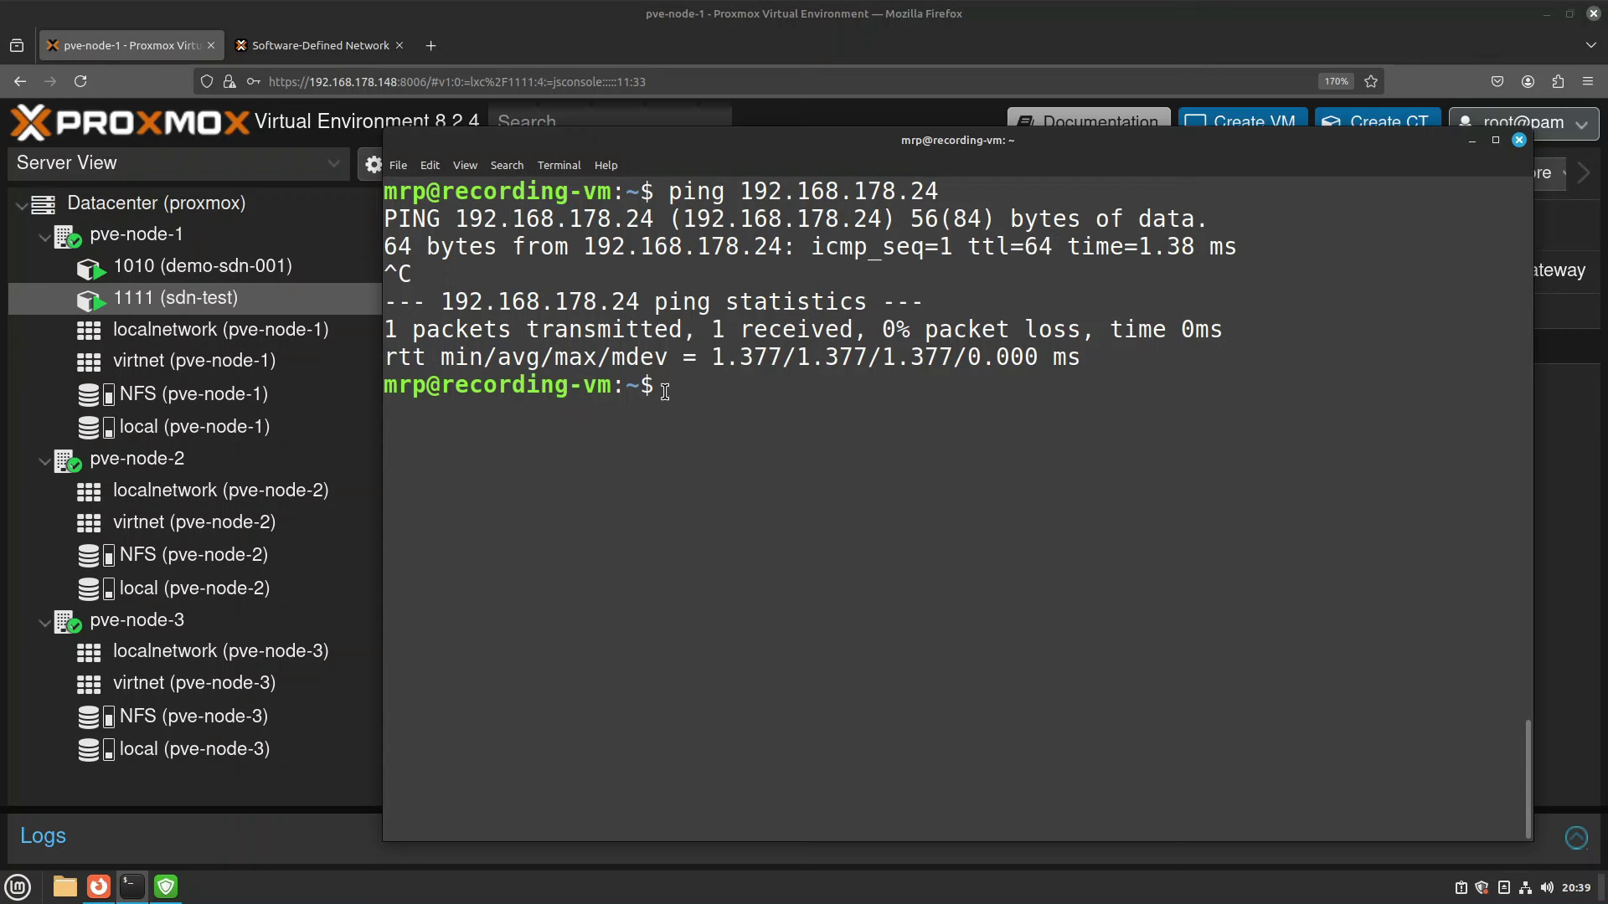
left_click(1471, 140)
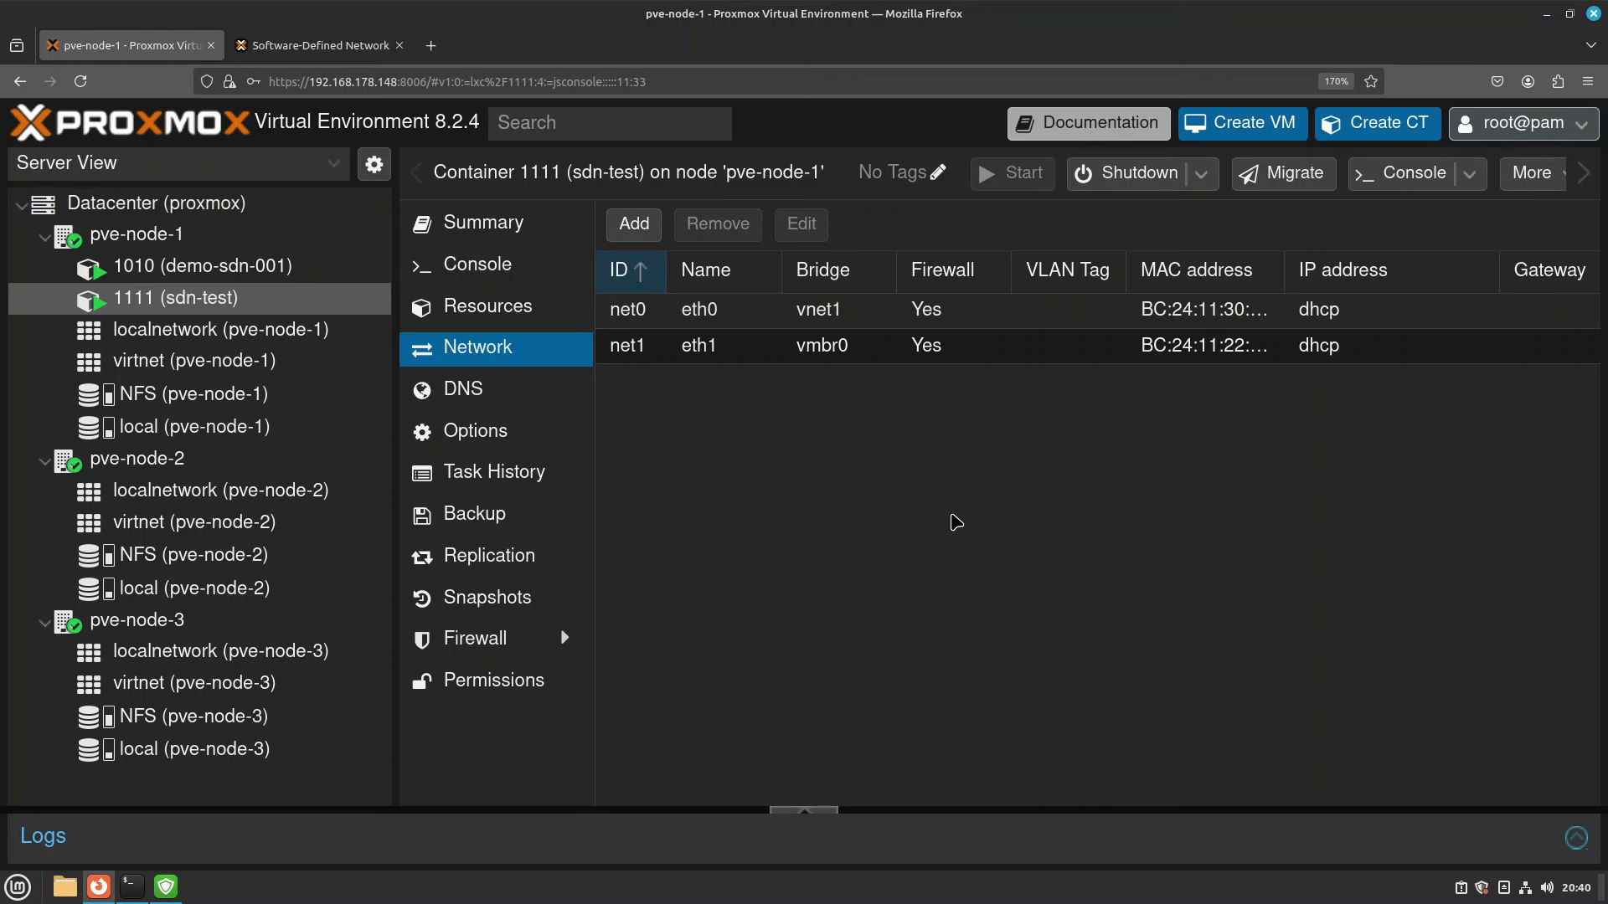
Recheck container 1010's network interface, then switch to the Datacenter view and scroll its menu.
left_click(264, 268)
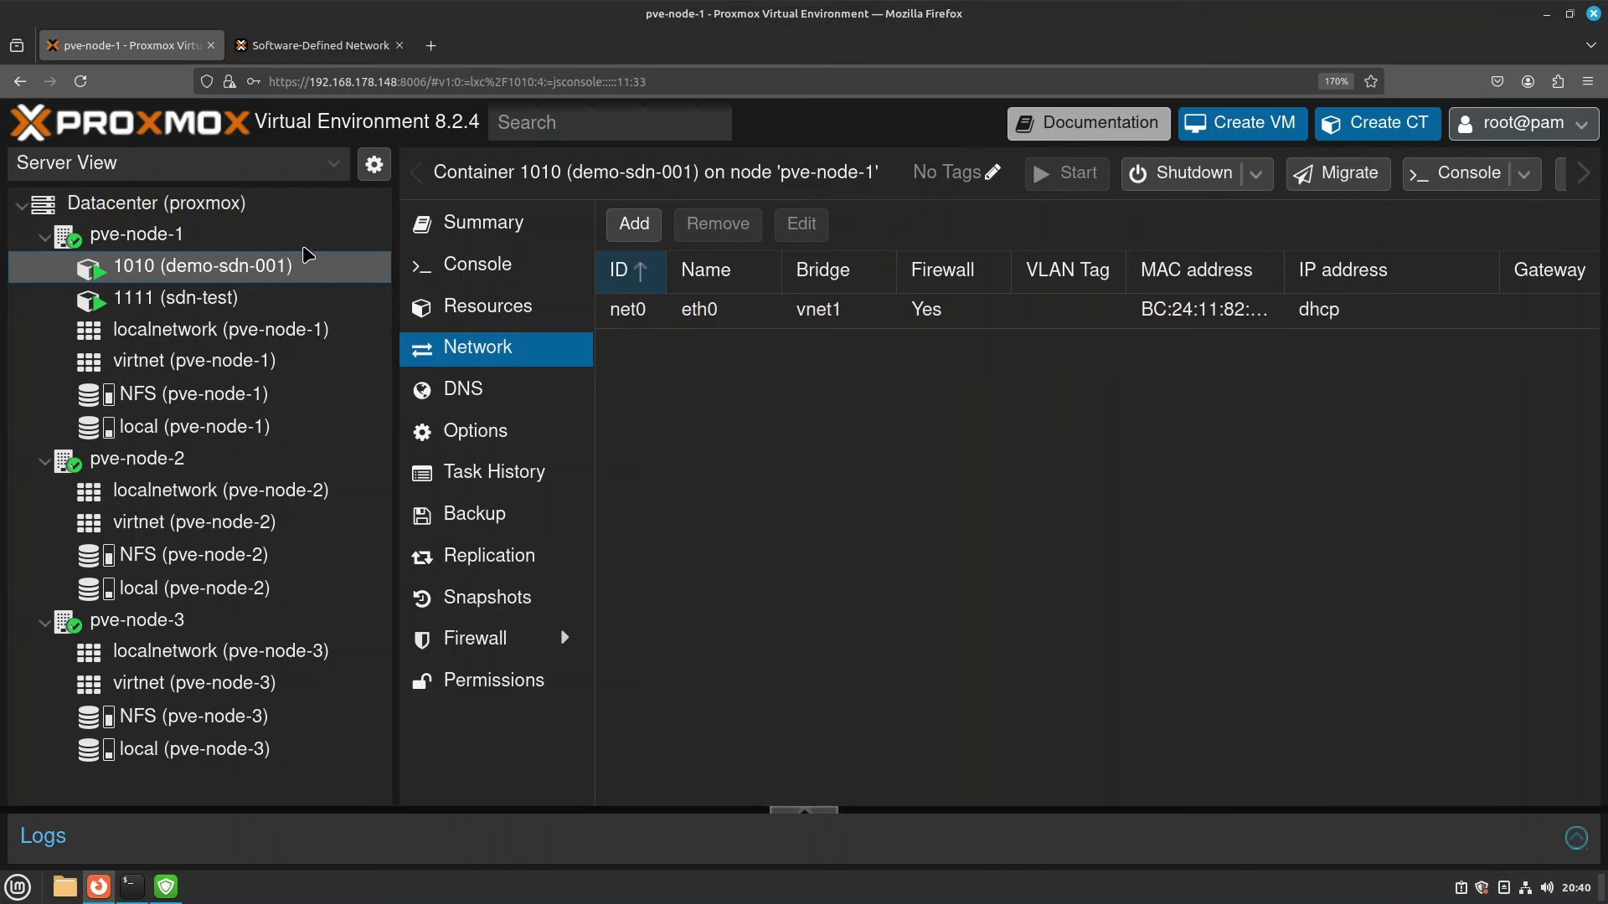
left_click(268, 231)
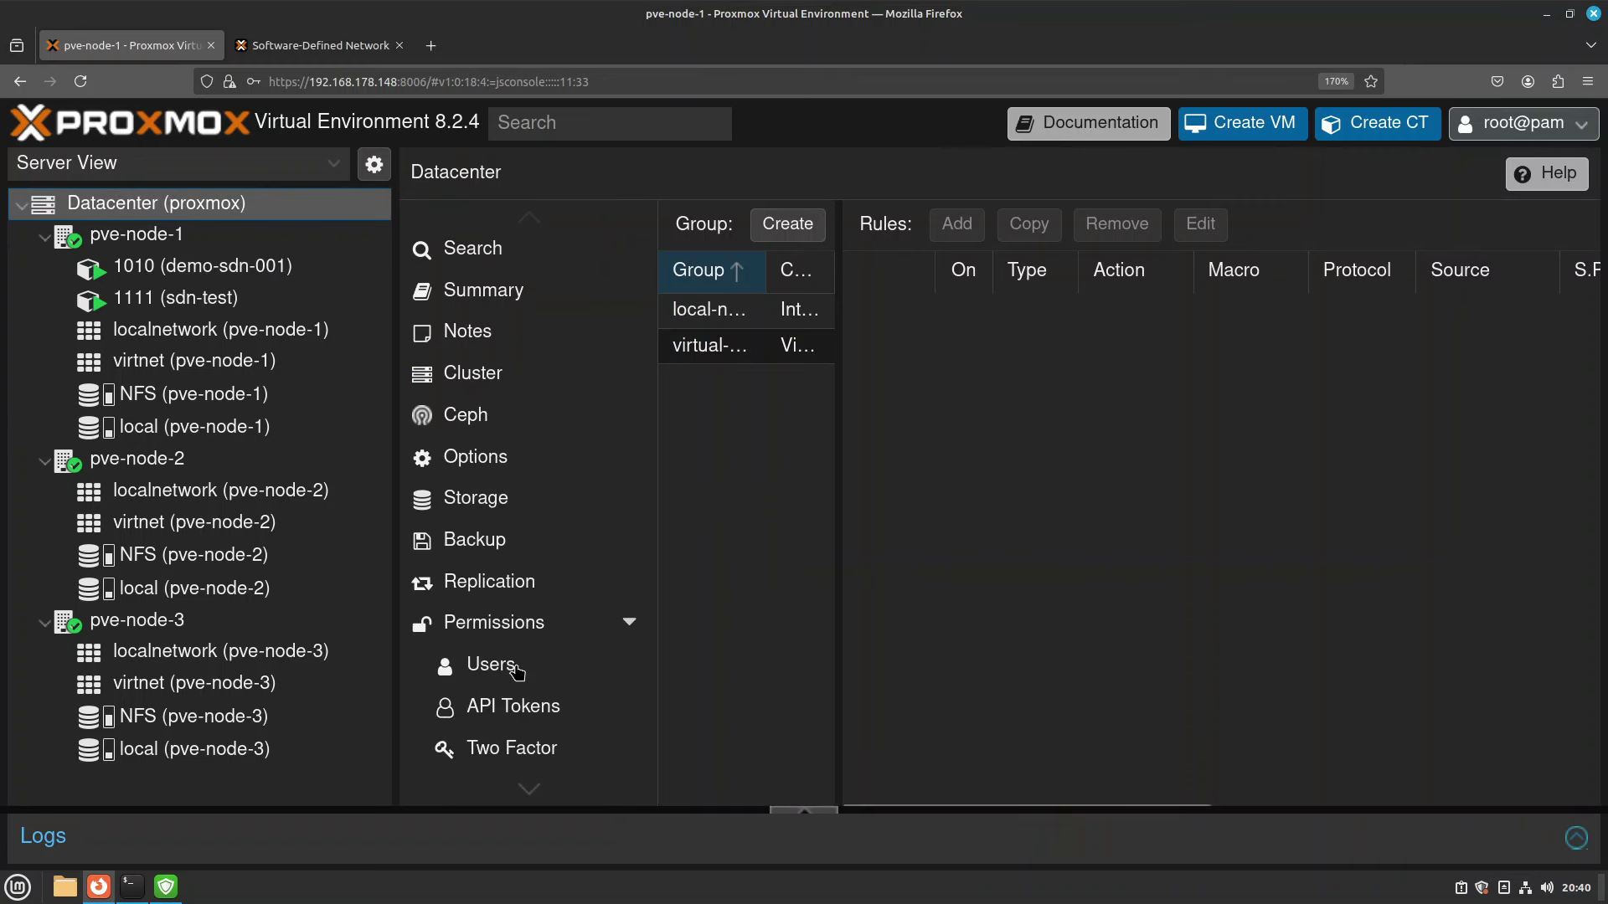
scroll(523, 667, "down", 5)
Open SDN IPAM and select virtnet to see 1010 at 10.10.10.100 and 1111 at 10.10.10.101.
left_click(531, 672)
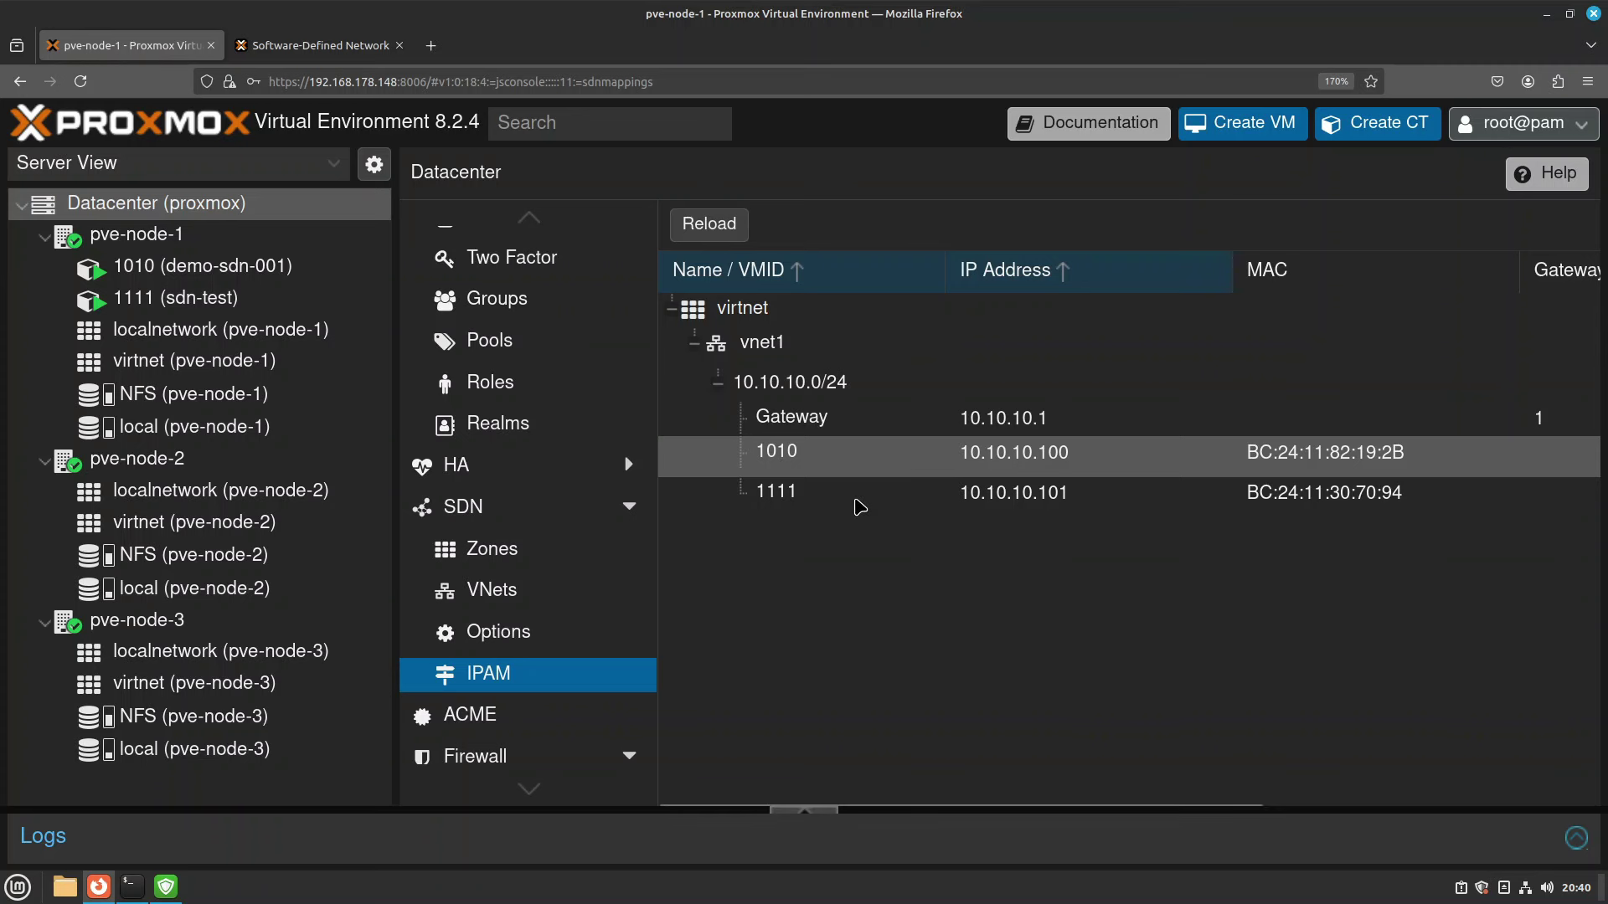
left_click(789, 312)
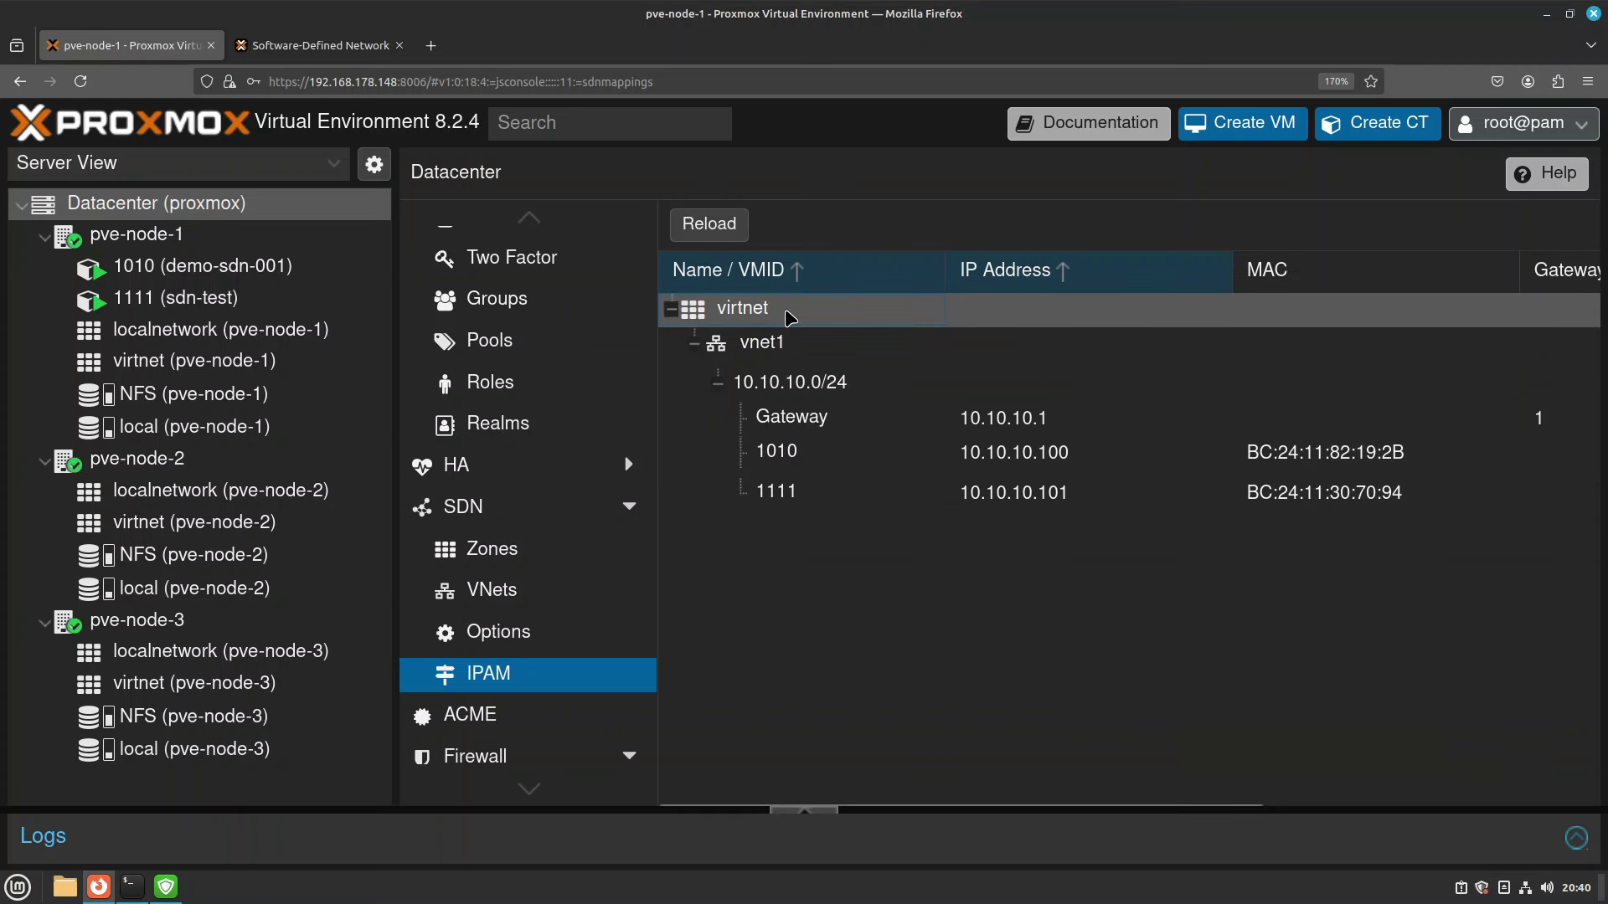